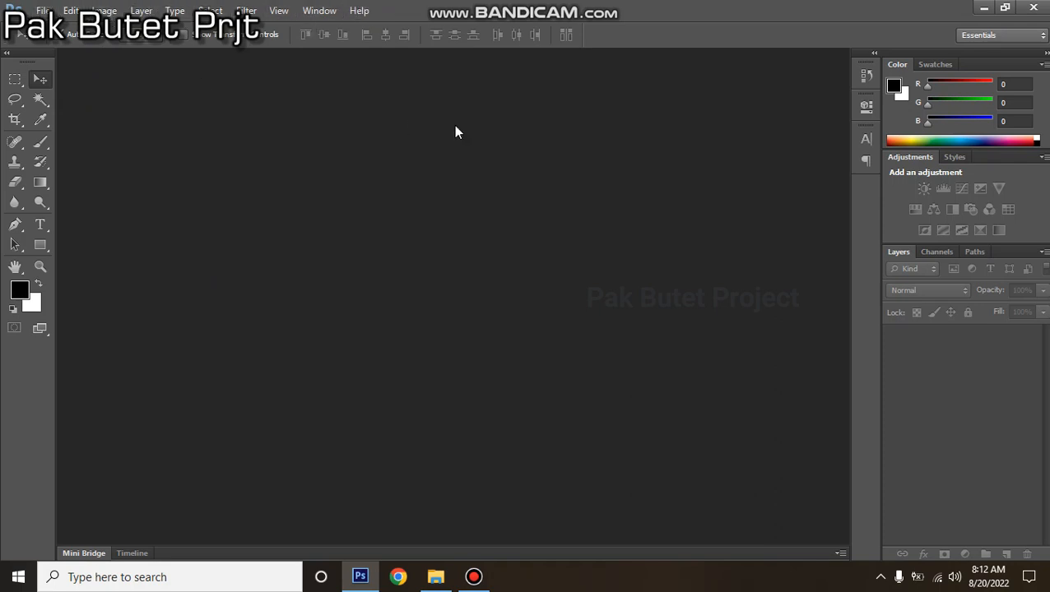
pyautogui.click(41, 10)
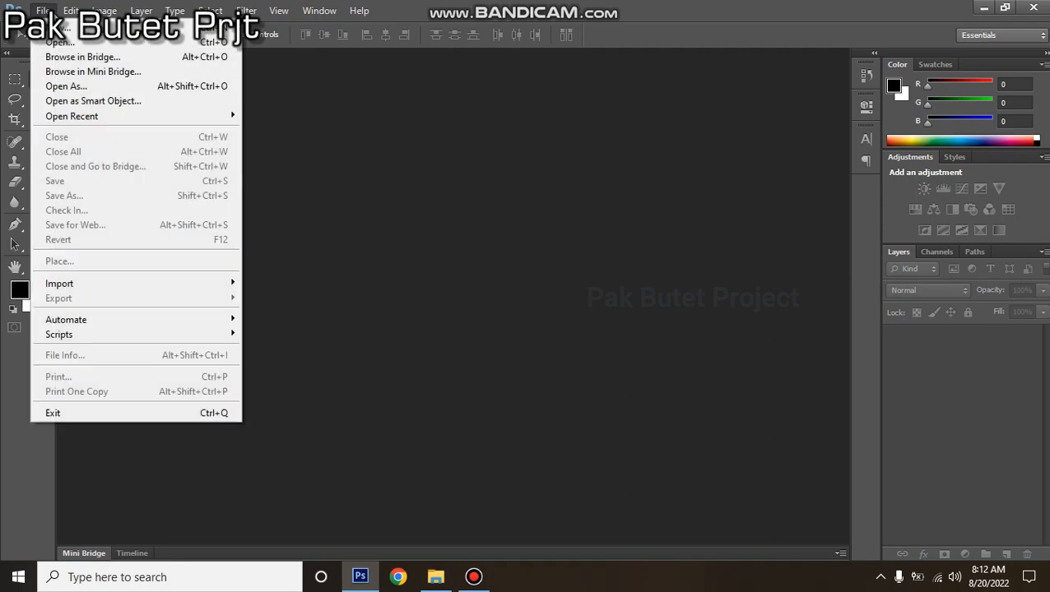
pyautogui.click(520, 191)
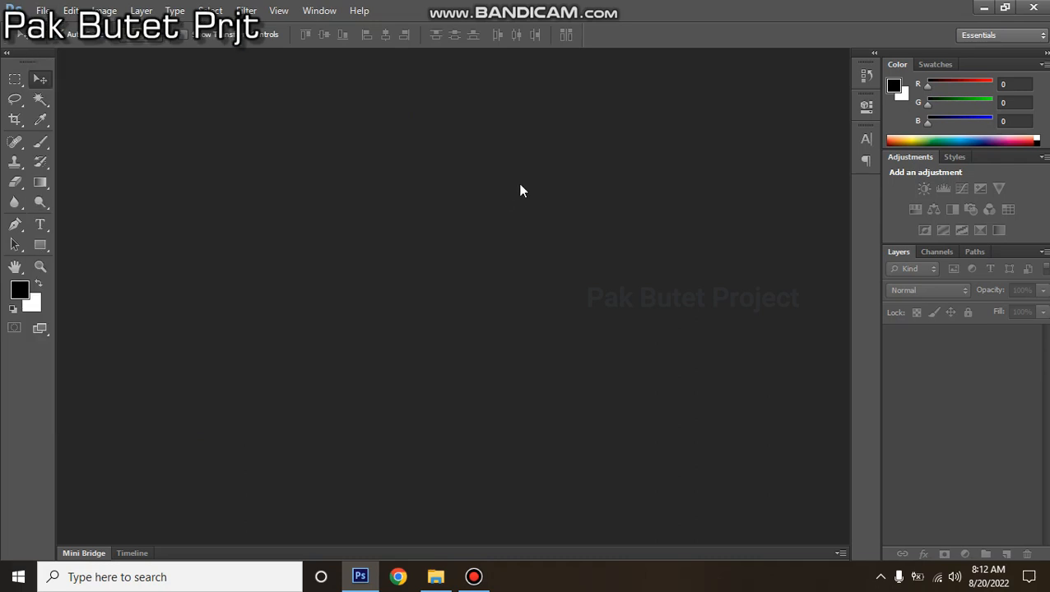
pyautogui.doubleClick(473, 317)
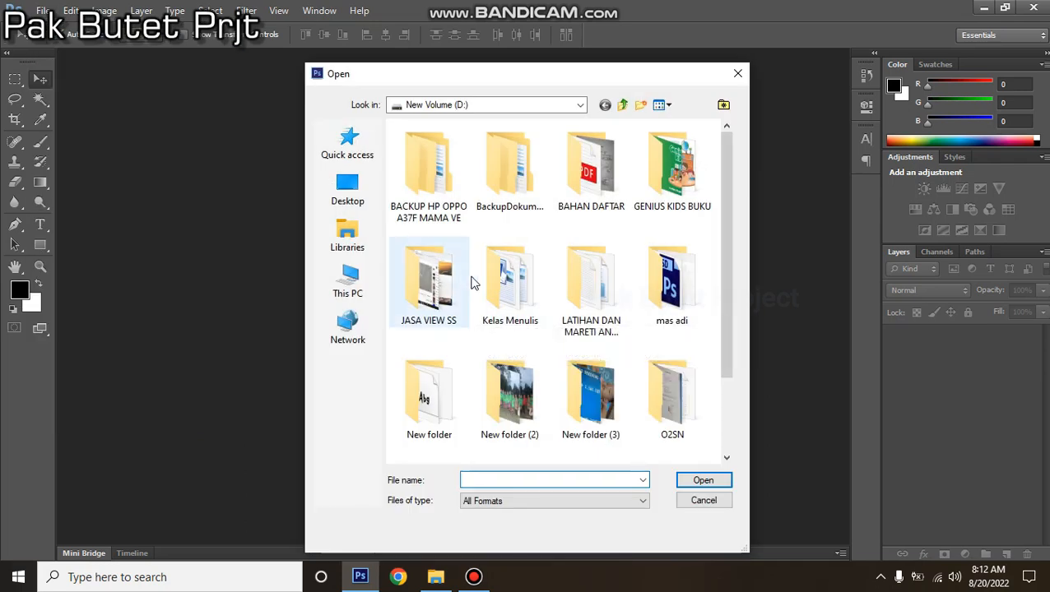
pyautogui.scroll(-2, 463, 278)
pyautogui.scroll(2, 605, 346)
pyautogui.scroll(-2, 623, 296)
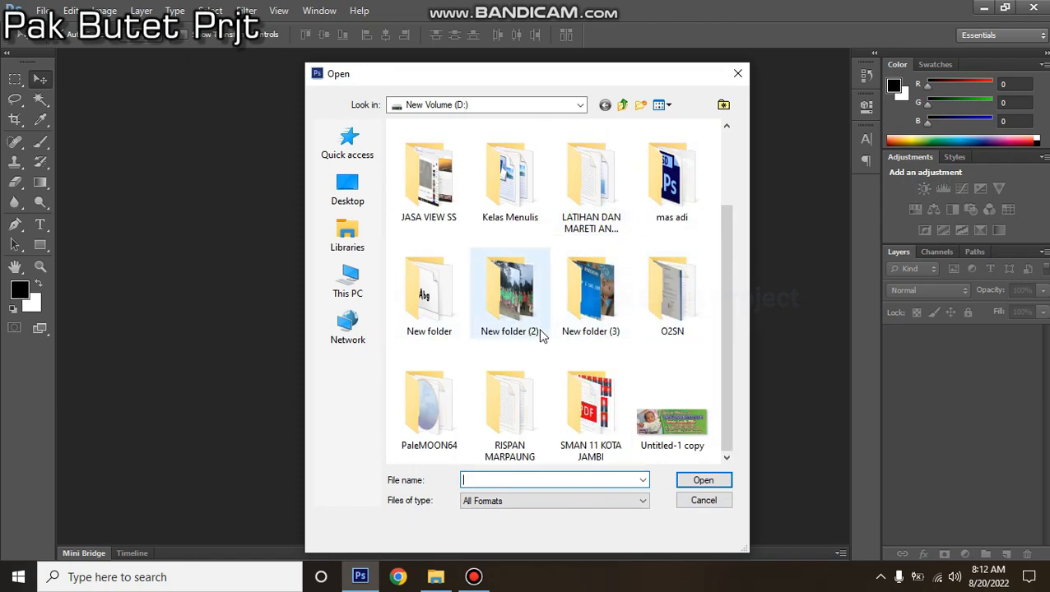
pyautogui.scroll(1, 445, 351)
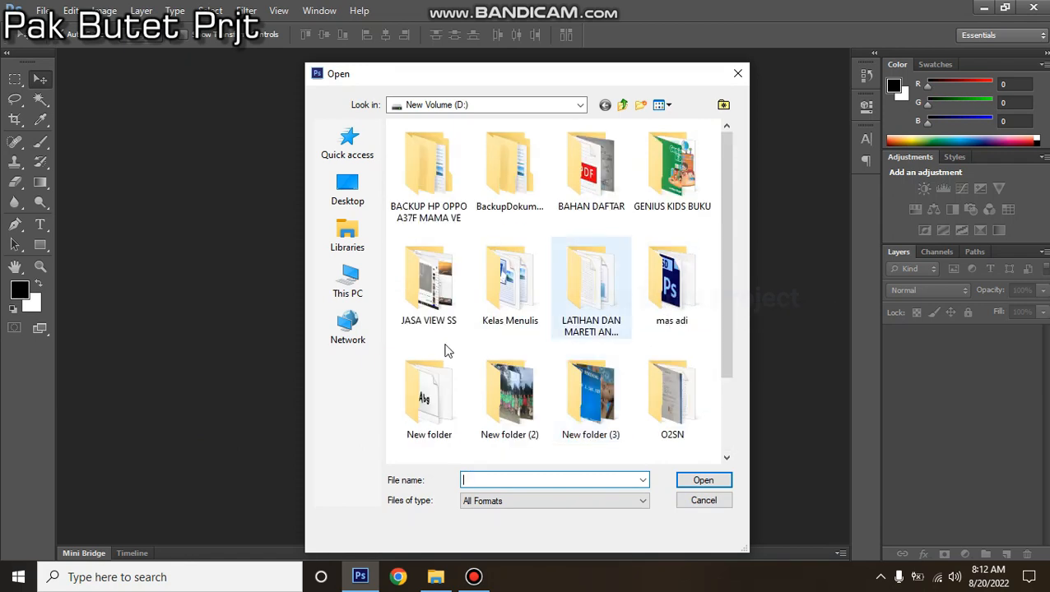
pyautogui.click(703, 501)
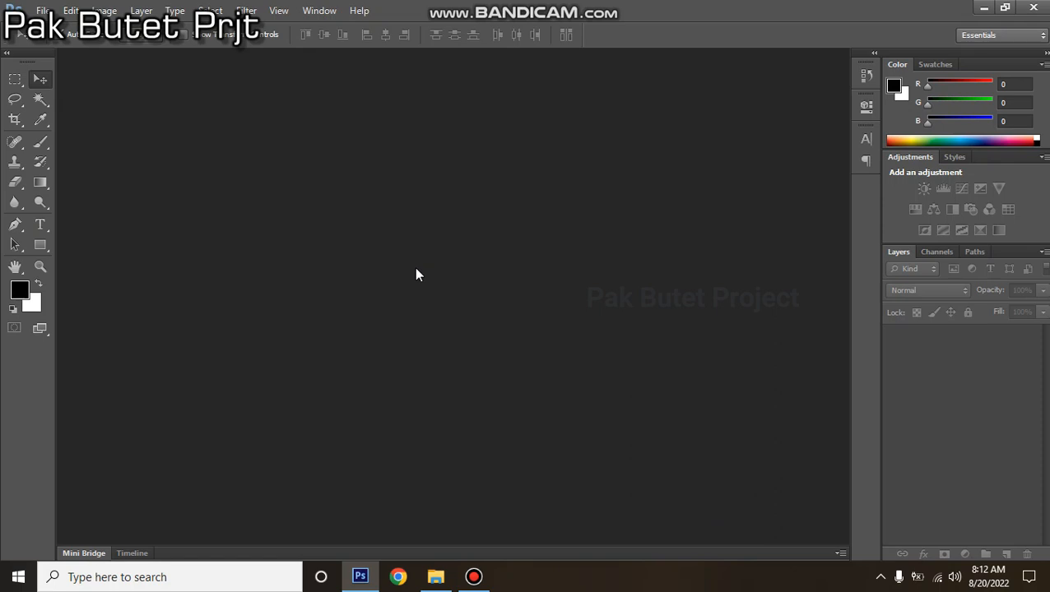
pyautogui.hotkey('ctrl', 'n')
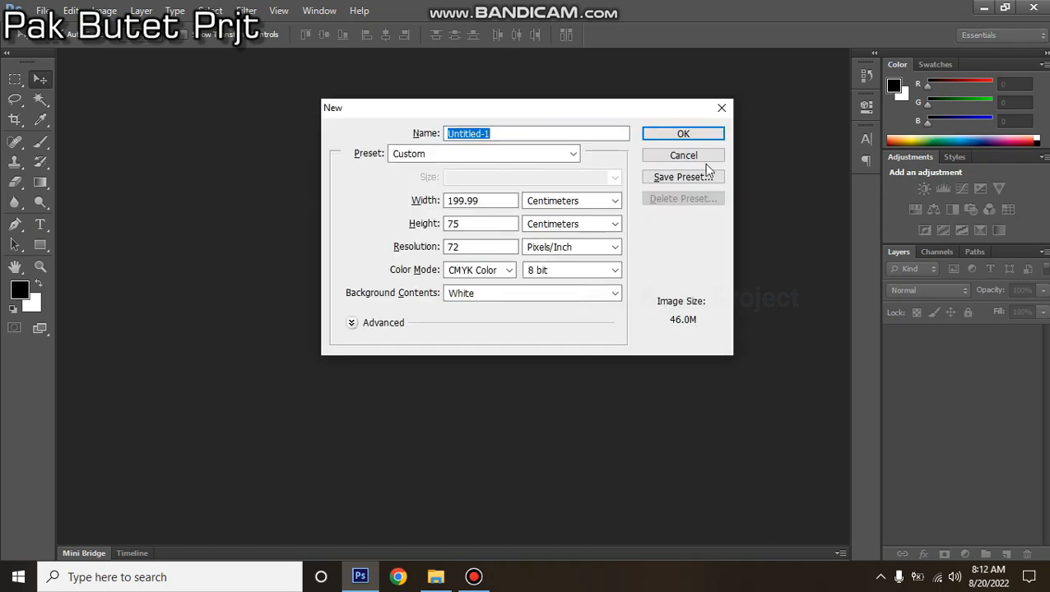
pyautogui.click(658, 155)
# Start a new document and choose the International Paper preset in A4 size.
pyautogui.click(41, 11)
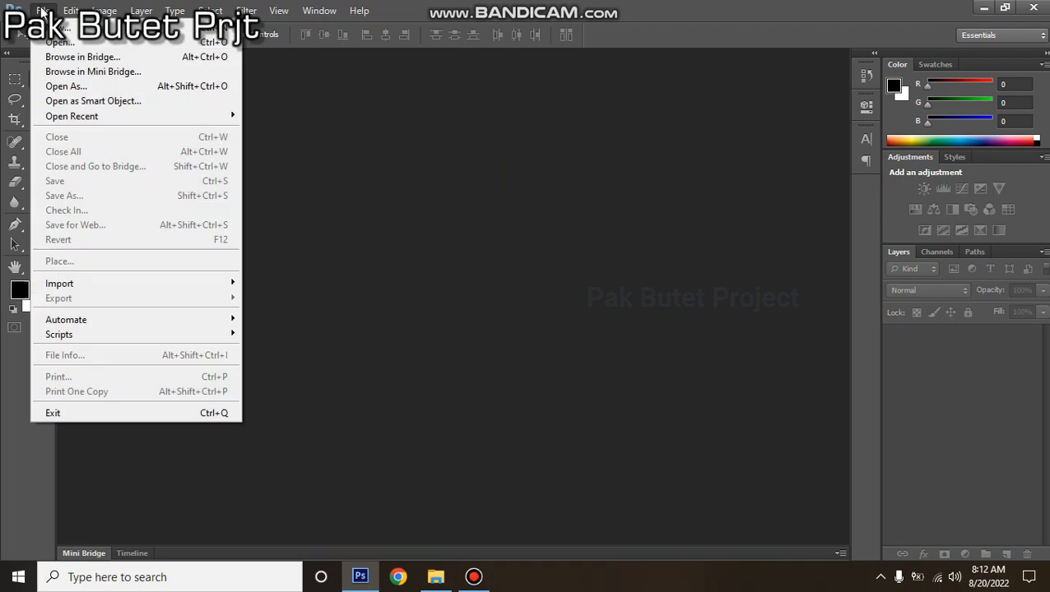
pyautogui.click(62, 29)
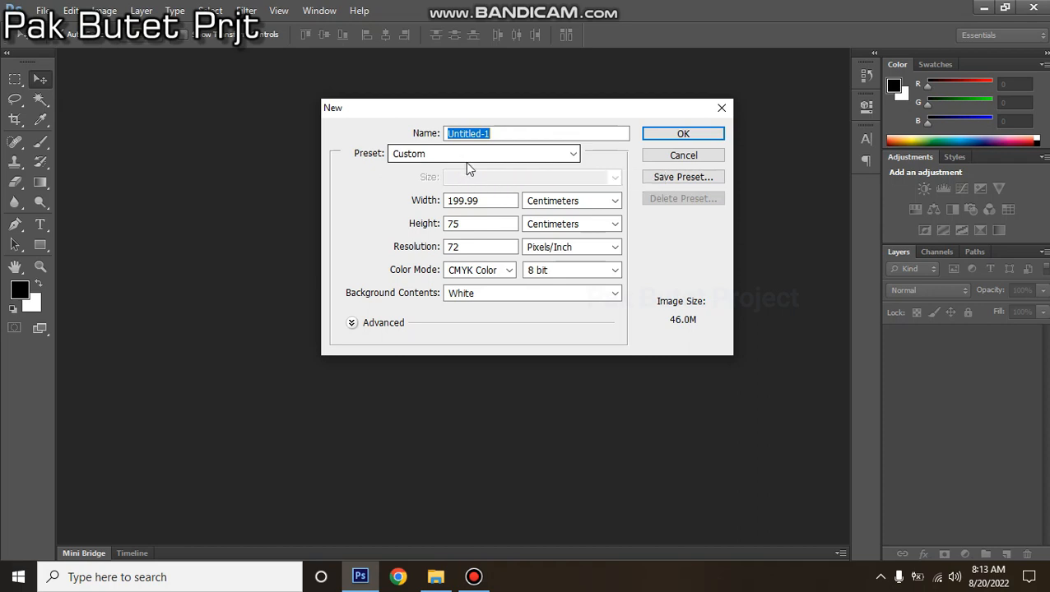
pyautogui.click(571, 156)
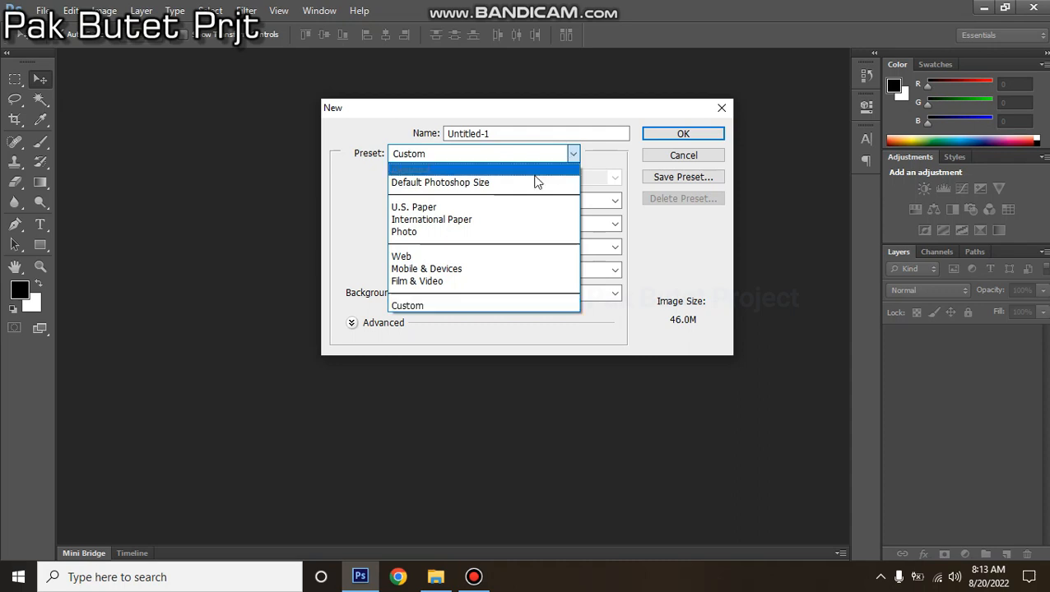
pyautogui.click(483, 220)
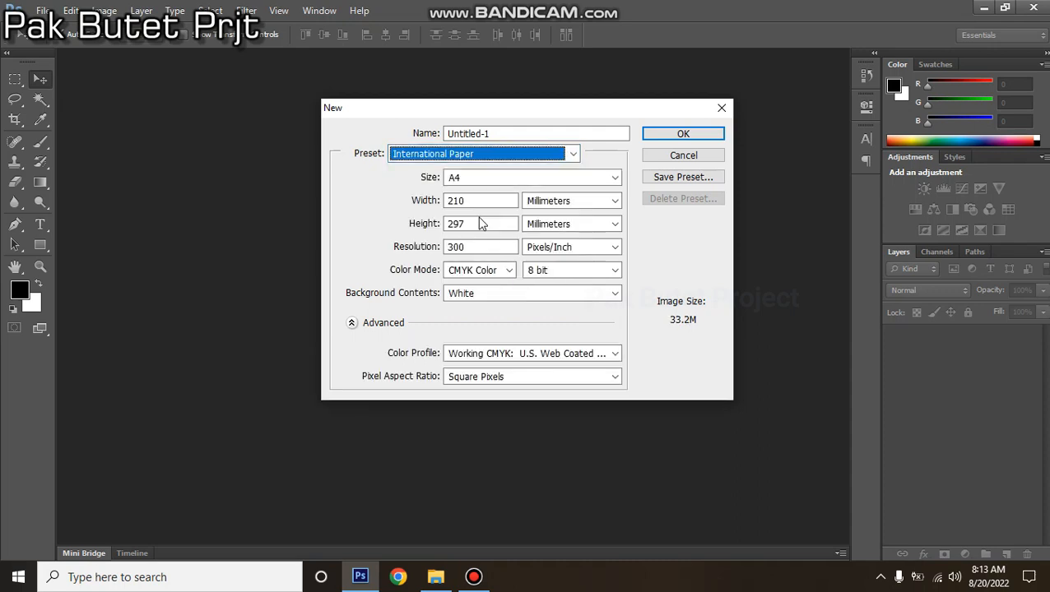
pyautogui.click(572, 153)
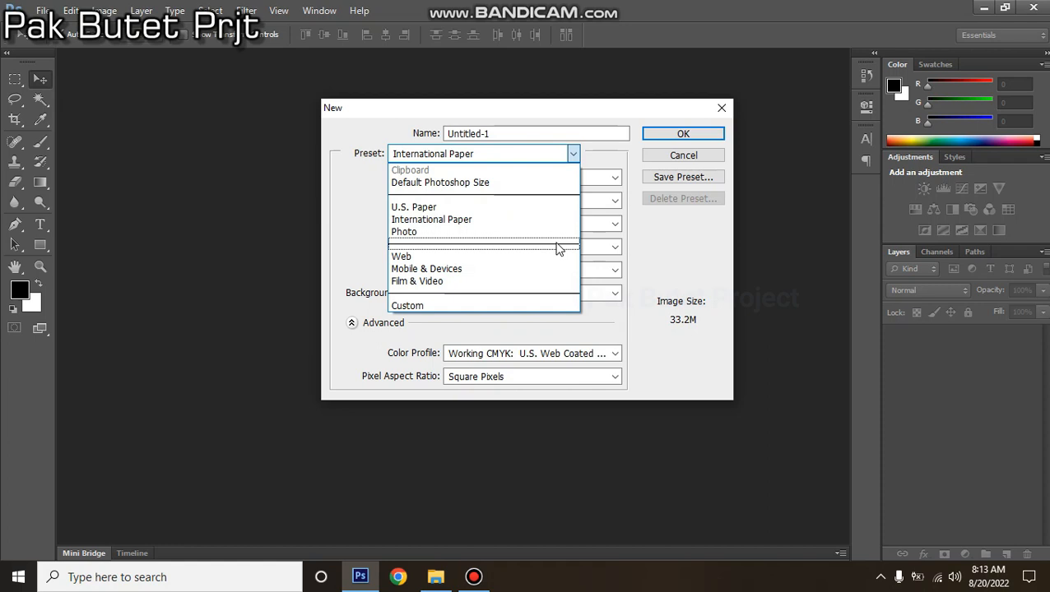
pyautogui.click(510, 219)
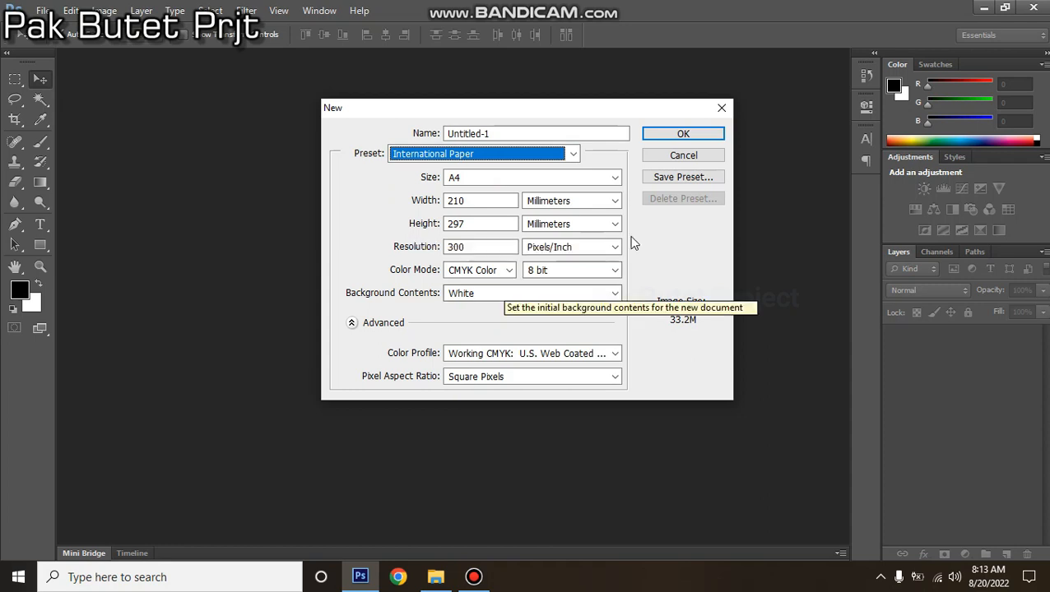
# Switch the new document's units to centimeters and set its width to 60 and height to 40.
pyautogui.click(611, 202)
pyautogui.click(612, 202)
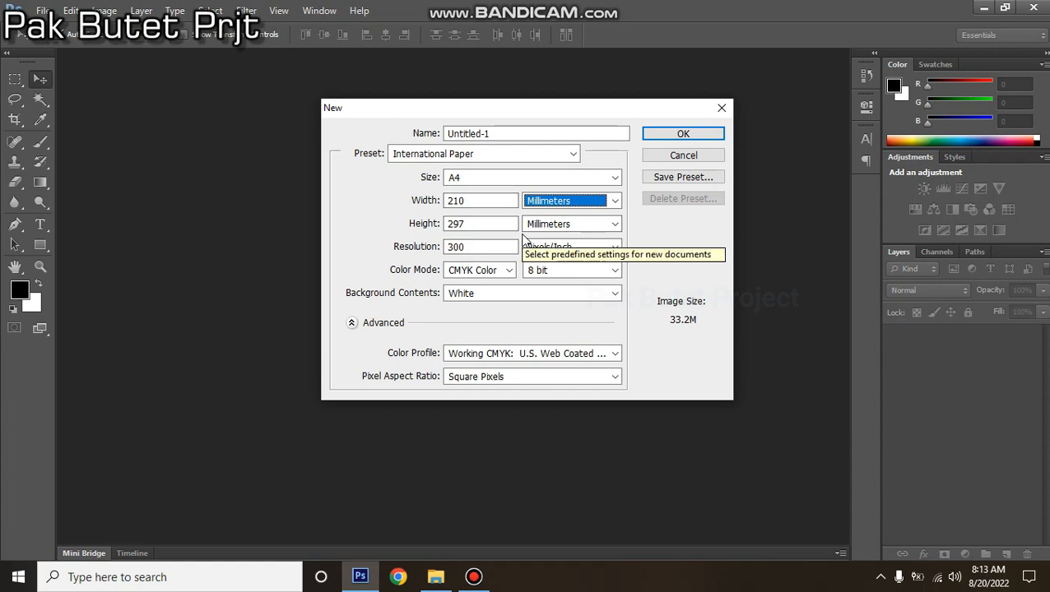
pyautogui.click(614, 201)
pyautogui.click(582, 242)
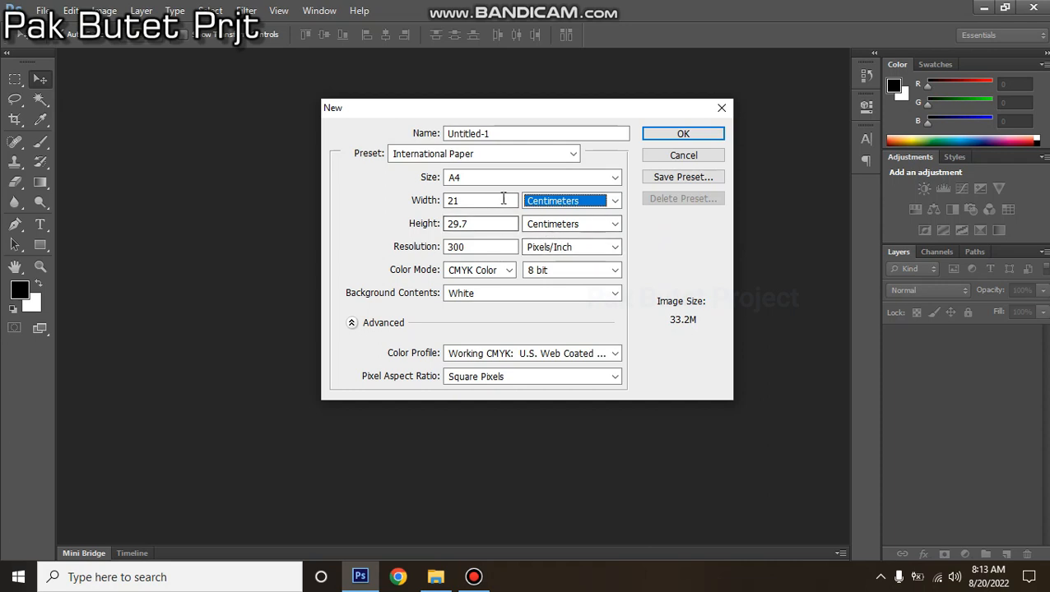
pyautogui.doubleClick(471, 202)
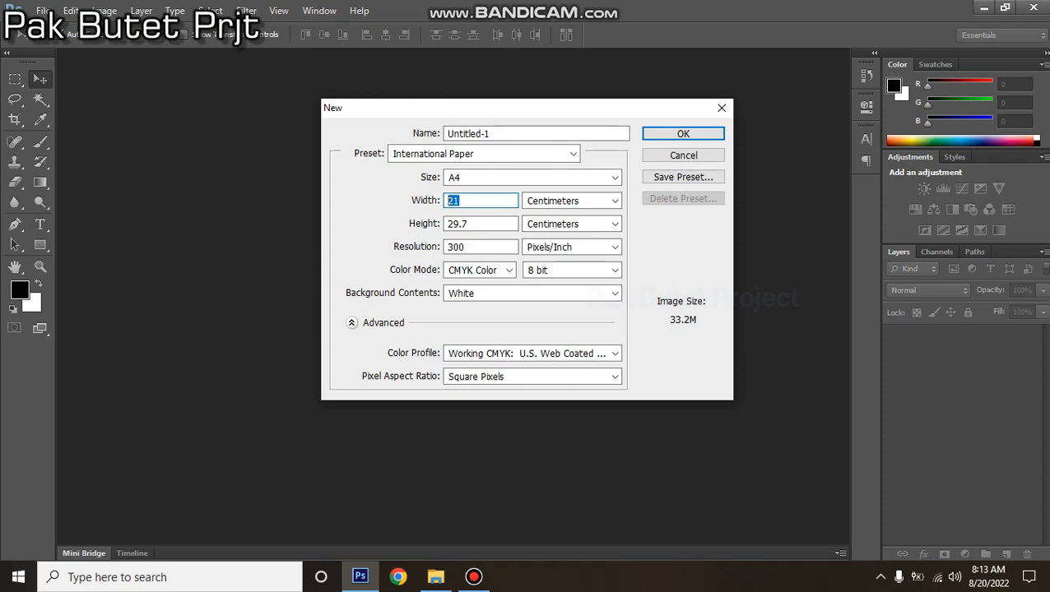
pyautogui.write('60')
pyautogui.press('Tab')
pyautogui.press('Tab')
pyautogui.write('40')
pyautogui.press('Tab')
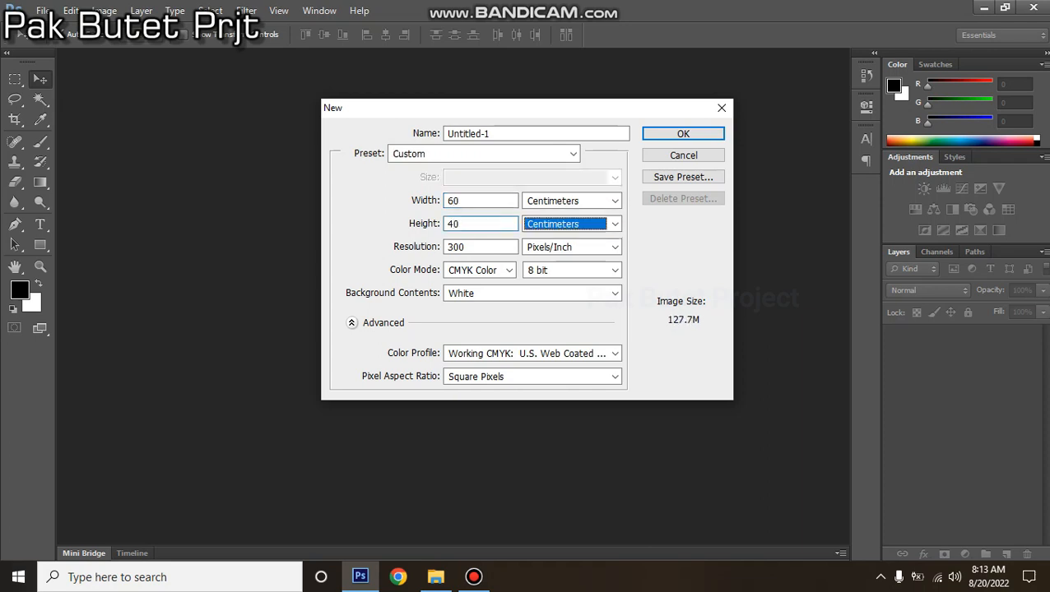
pyautogui.press('Tab')
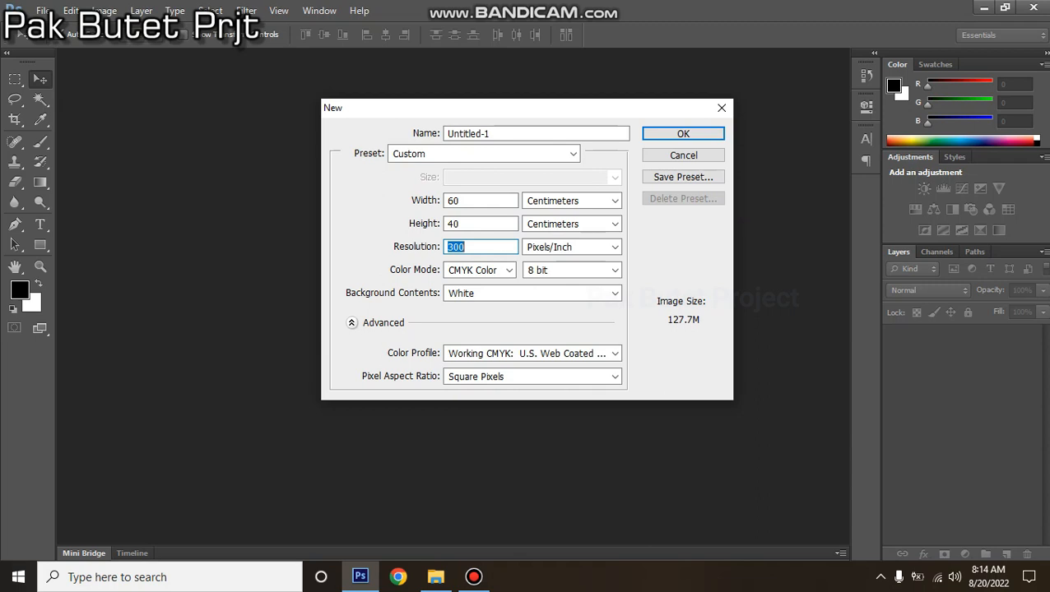
# Set the new document's size to 600 cm wide and 400 cm high.
pyautogui.click(482, 203)
pyautogui.write('0')
pyautogui.click(477, 219)
pyautogui.write('0')
pyautogui.press('Tab')
# Set the new document to 40 cm wide and 60 cm high with a resolution of 150 pixels/inch.
pyautogui.doubleClick(481, 202)
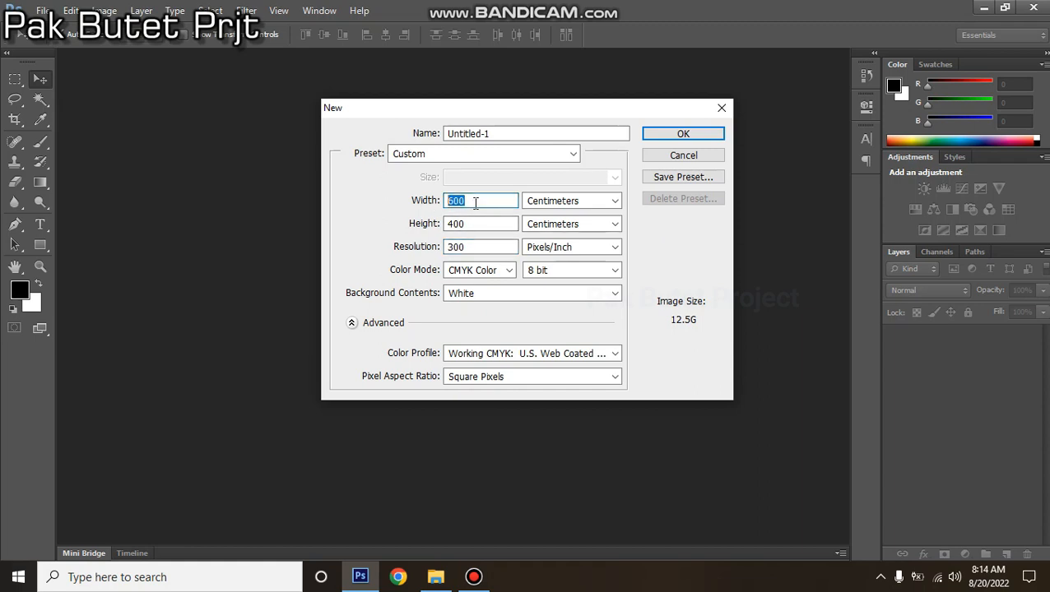
pyautogui.write('40')
pyautogui.press('Tab')
pyautogui.press('Tab')
pyautogui.write('60')
pyautogui.press('Tab')
pyautogui.press('Tab')
pyautogui.write('150')
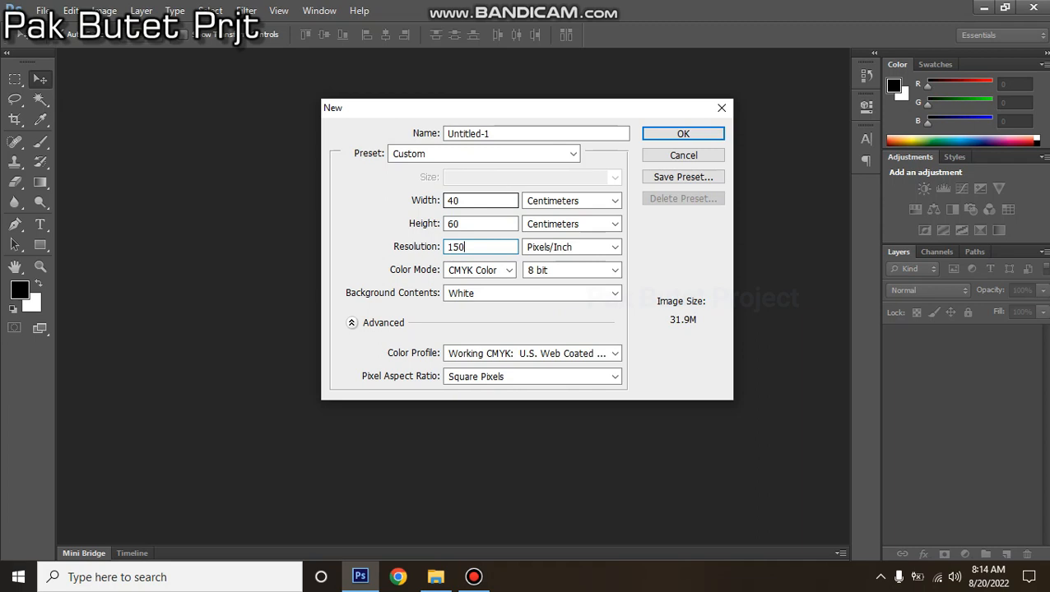
# Set the new document's color mode to RGB Color.
pyautogui.click(509, 273)
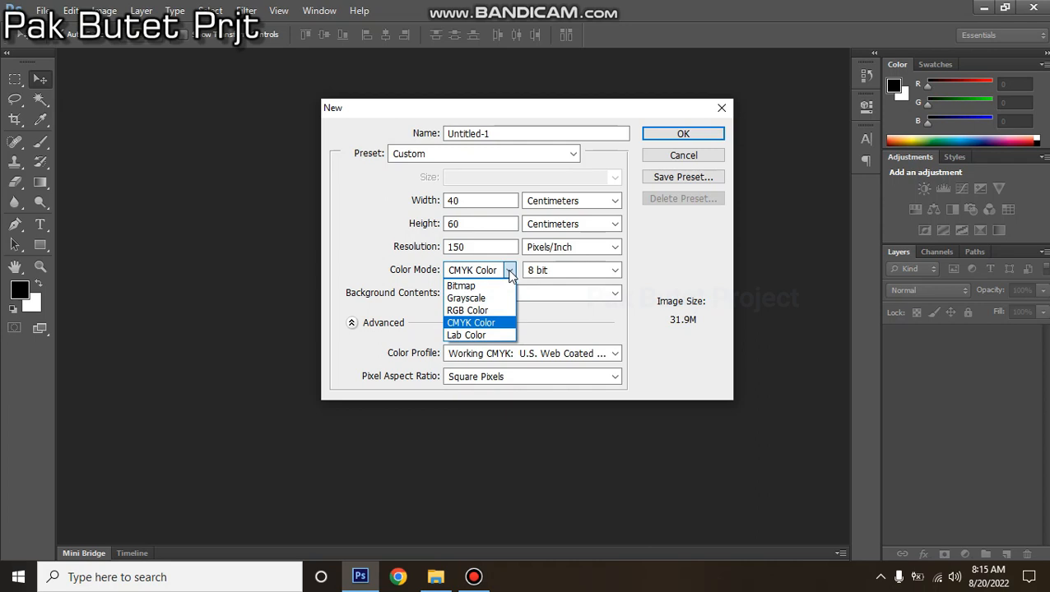
pyautogui.click(497, 323)
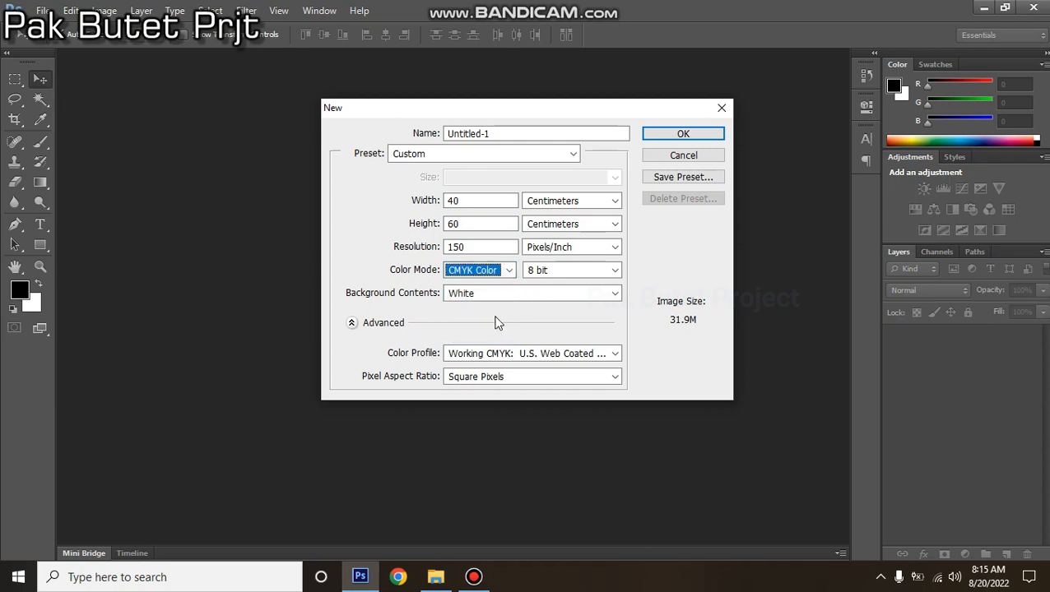
pyautogui.click(509, 272)
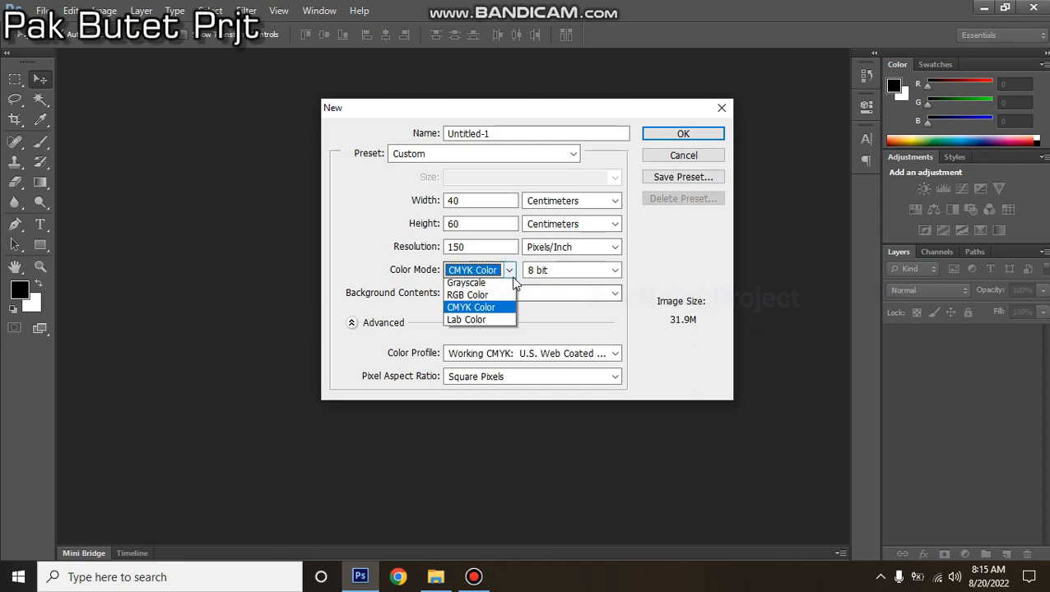
pyautogui.click(490, 310)
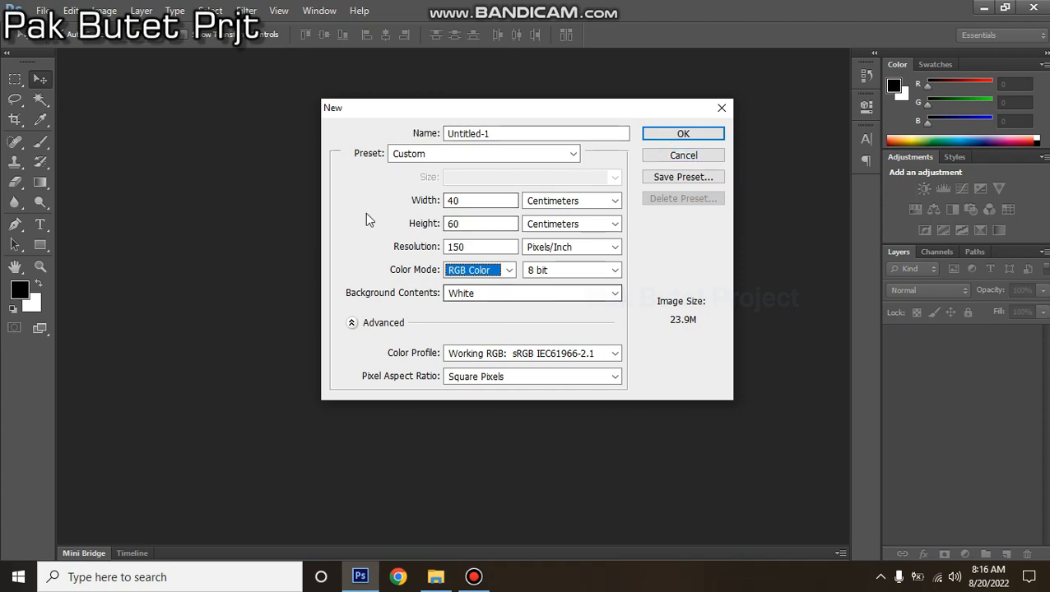
# Set the new document's resolution to 65 pixels/inch.
pyautogui.doubleClick(451, 247)
pyautogui.doubleClick(460, 201)
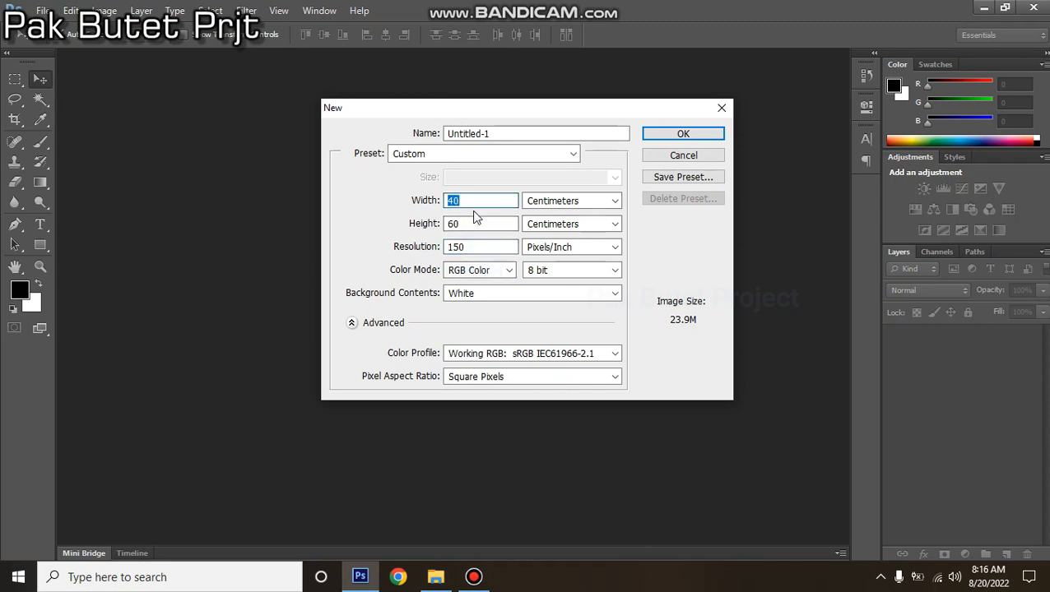
pyautogui.doubleClick(482, 245)
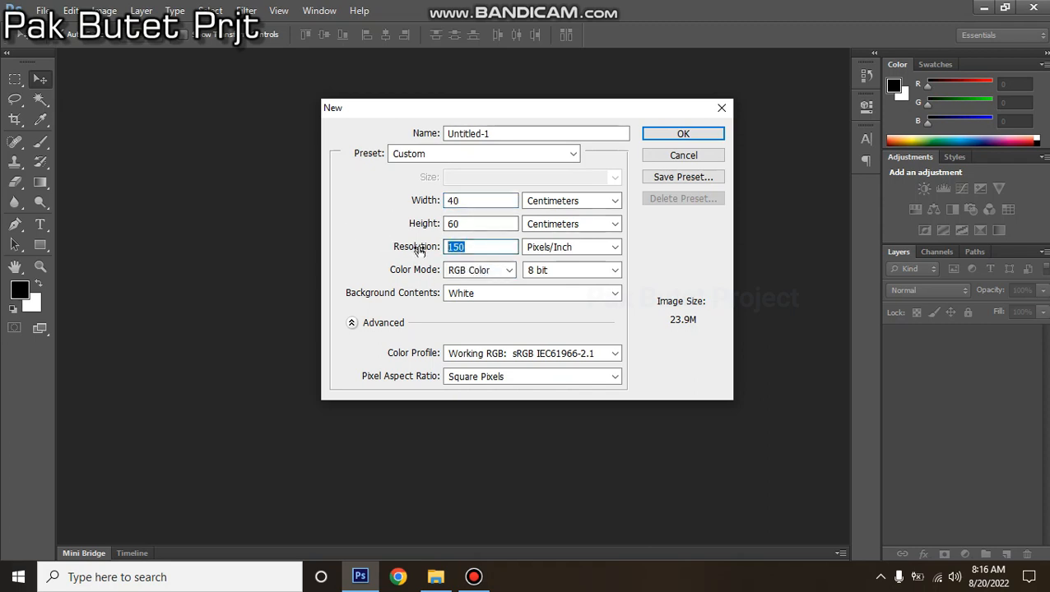
pyautogui.write('65')
# Set the new document's width to 600 cm and its height to 400 cm.
pyautogui.doubleClick(457, 202)
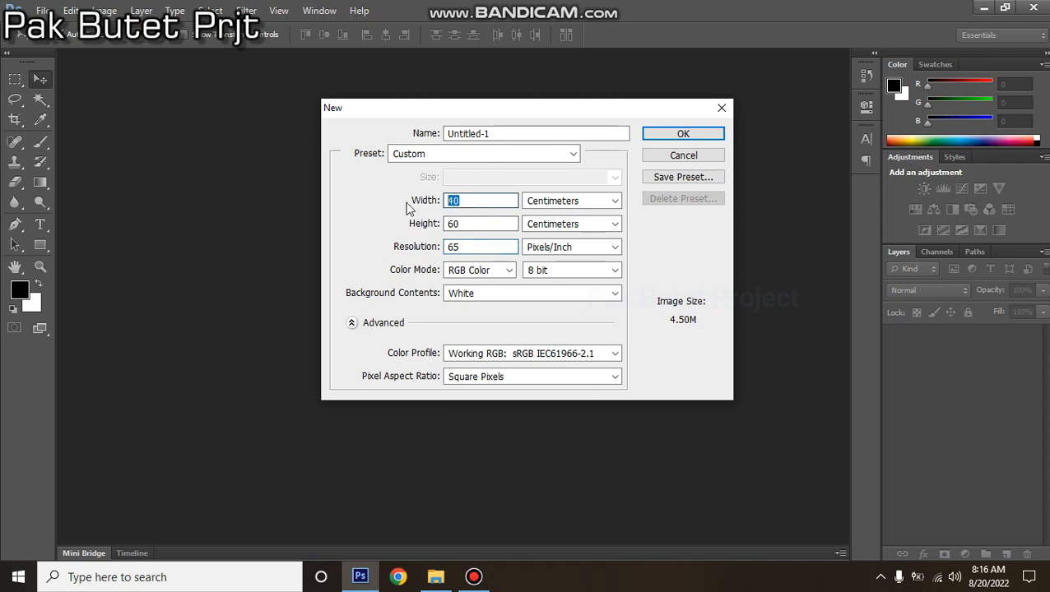
pyautogui.write('6')
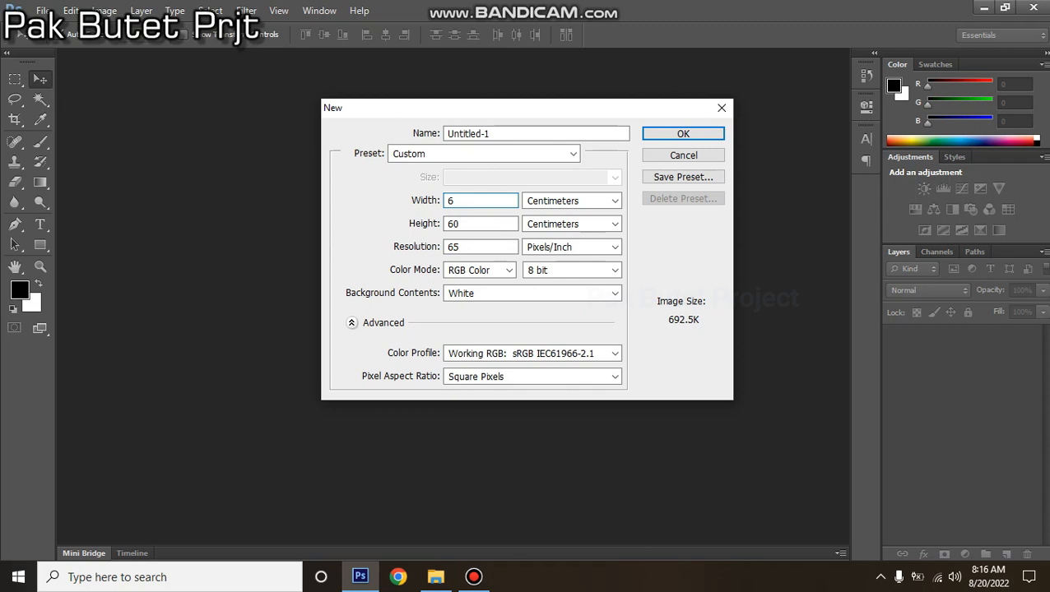
pyautogui.write('00')
pyautogui.press('Tab')
pyautogui.press('Tab')
pyautogui.write('5')
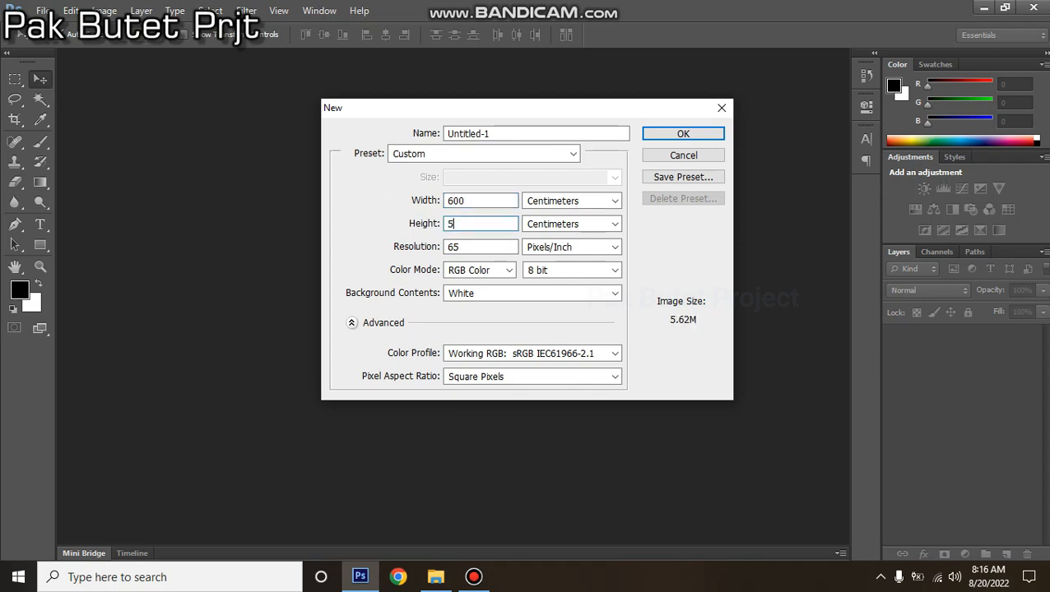
pyautogui.press('BackSpace')
pyautogui.write('400')
pyautogui.press('Tab')
pyautogui.press('Tab')
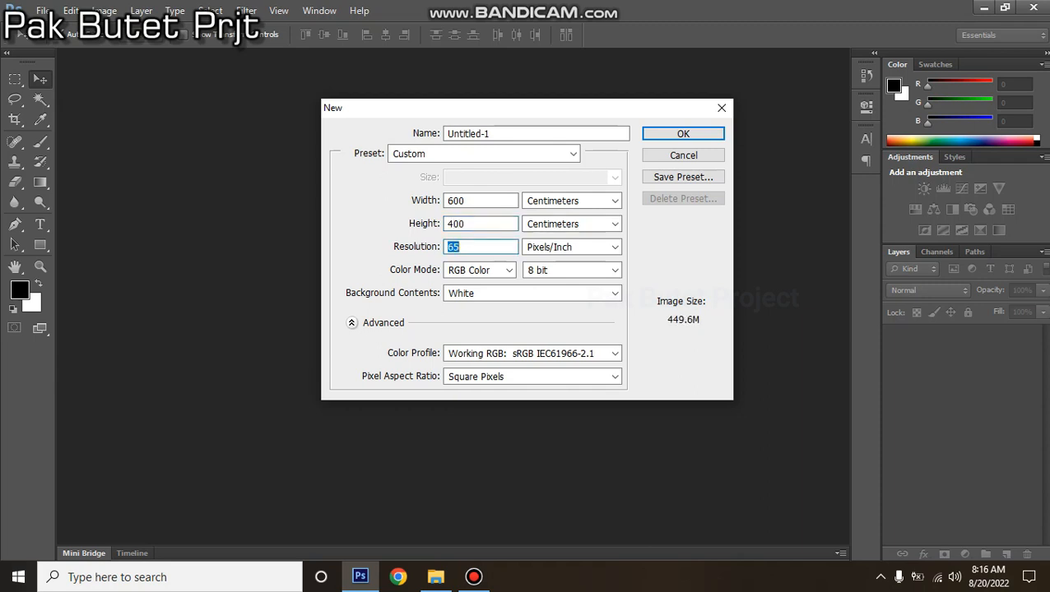
# Set the new document's resolution to 50 pixels/inch.
pyautogui.click(462, 248)
pyautogui.moveTo(447, 246); pyautogui.dragTo(465, 247)
pyautogui.write('50')
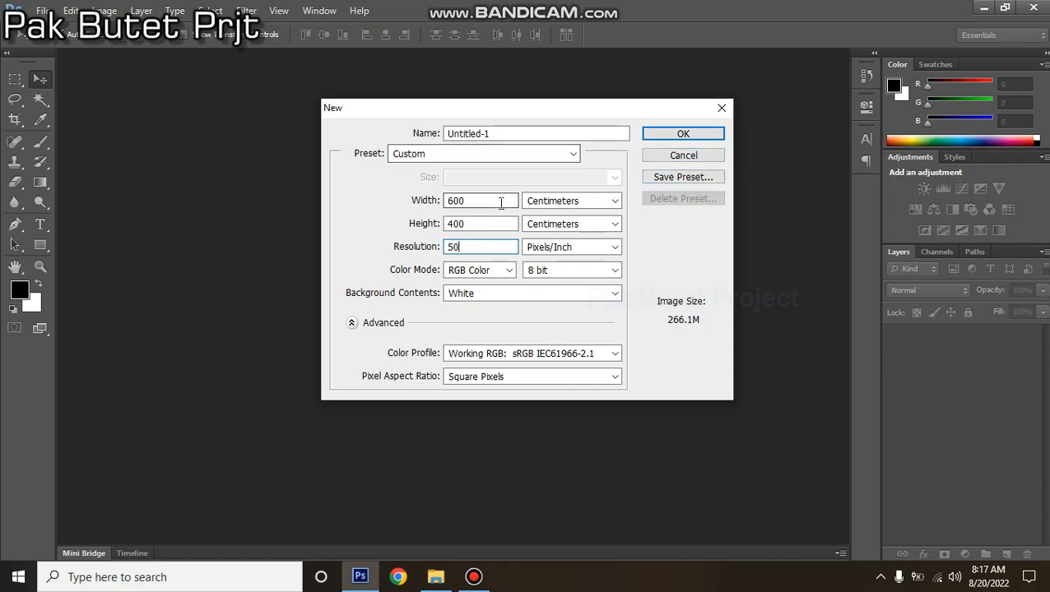
# Apply the International Paper preset in A4 size and create the document.
pyautogui.click(574, 157)
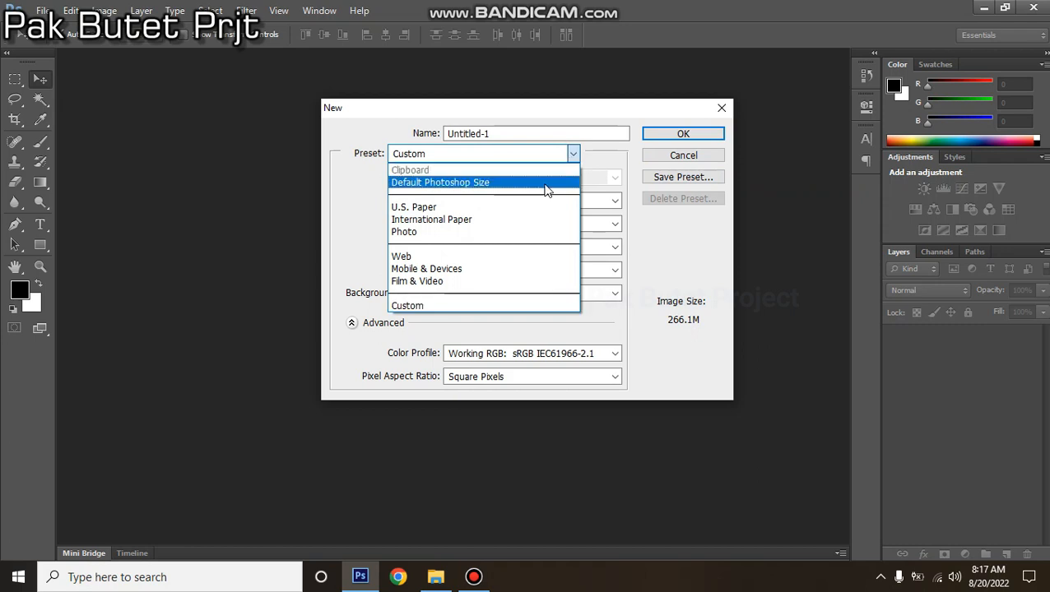
pyautogui.click(508, 220)
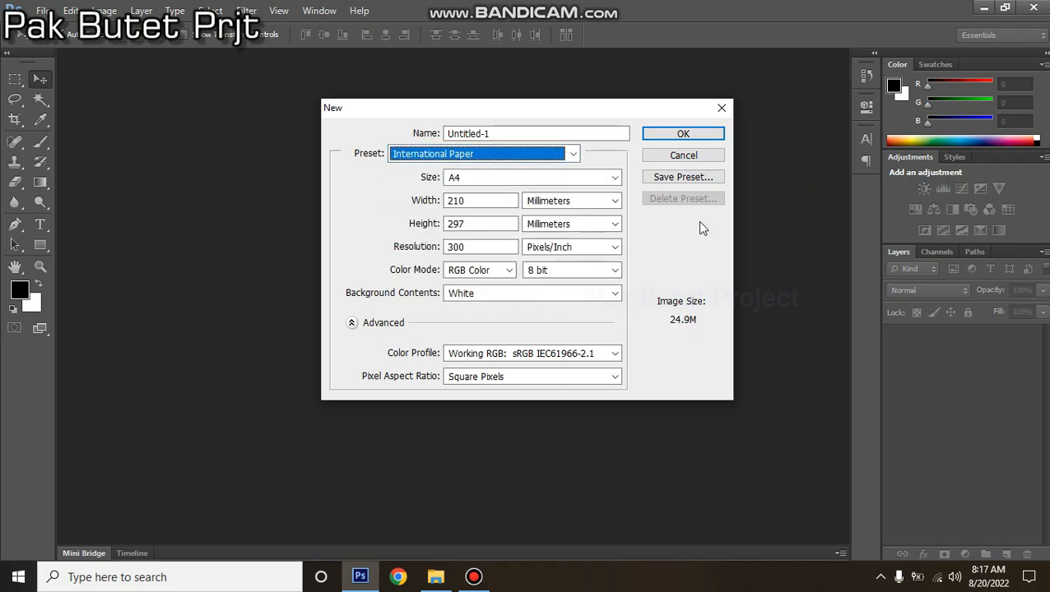
pyautogui.click(698, 137)
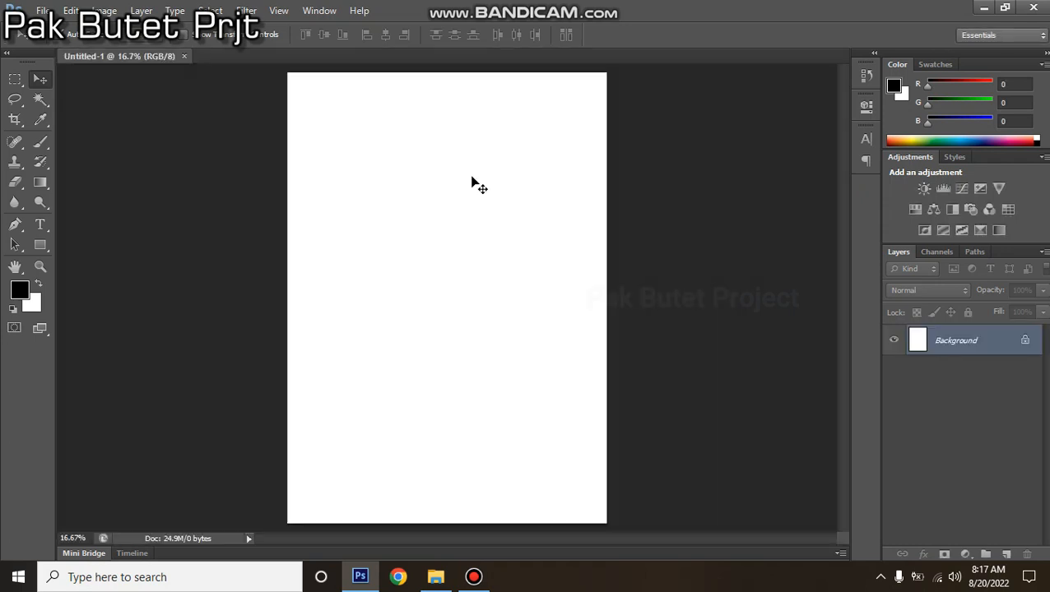
# Detach the Untitled-1 document into its own floating window and enlarge that window.
pyautogui.moveTo(142, 56); pyautogui.dragTo(316, 87)
pyautogui.moveTo(514, 550); pyautogui.dragTo(594, 581)
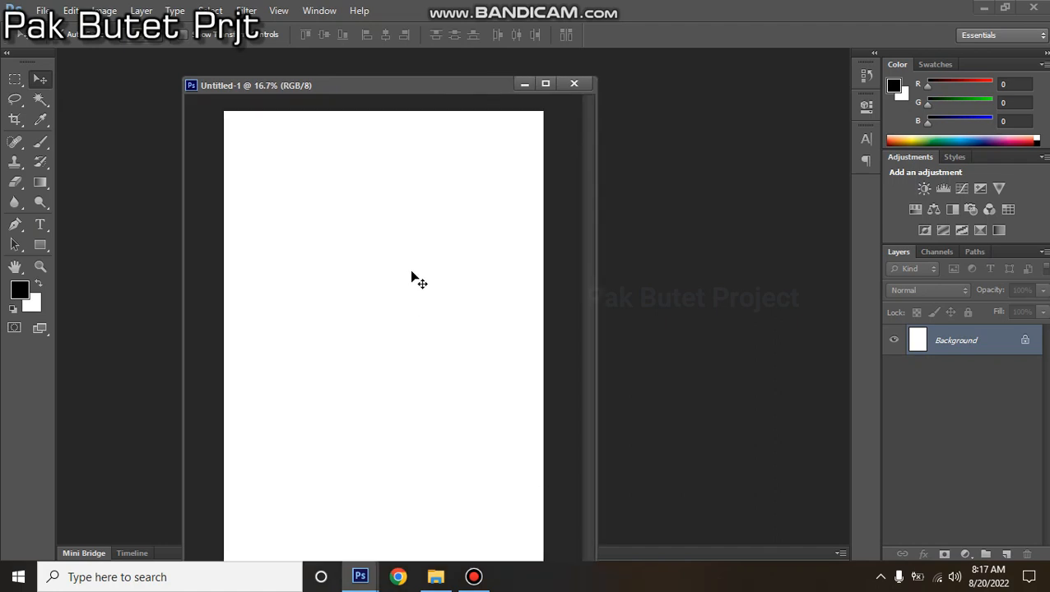
# Check the document's dimensions in centimeters in the Image Size dialog and cancel it.
pyautogui.moveTo(385, 86); pyautogui.dragTo(388, 67)
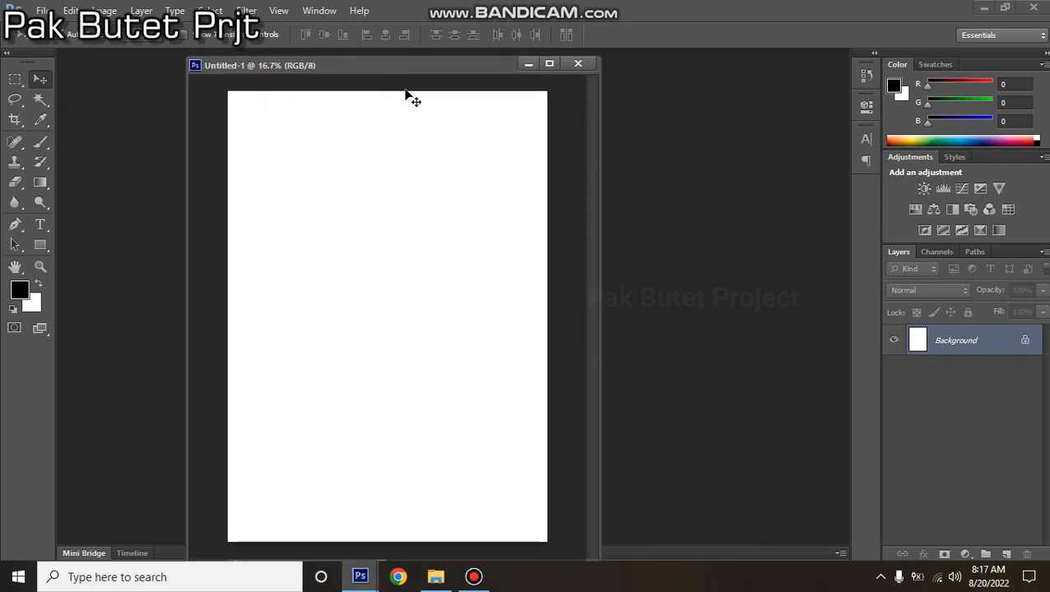
pyautogui.rightClick(373, 69)
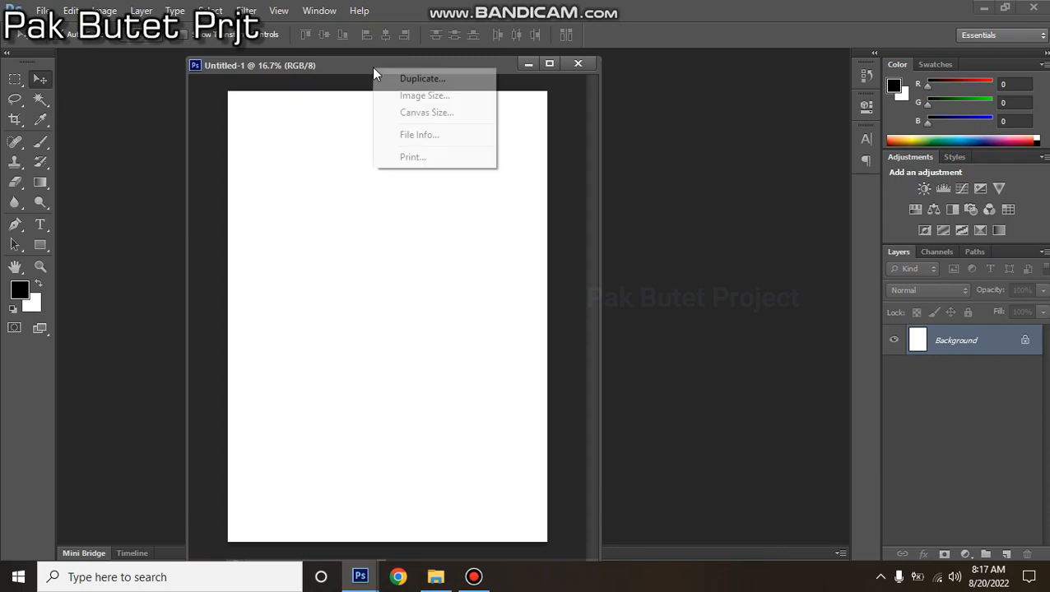
pyautogui.click(440, 100)
pyautogui.click(551, 229)
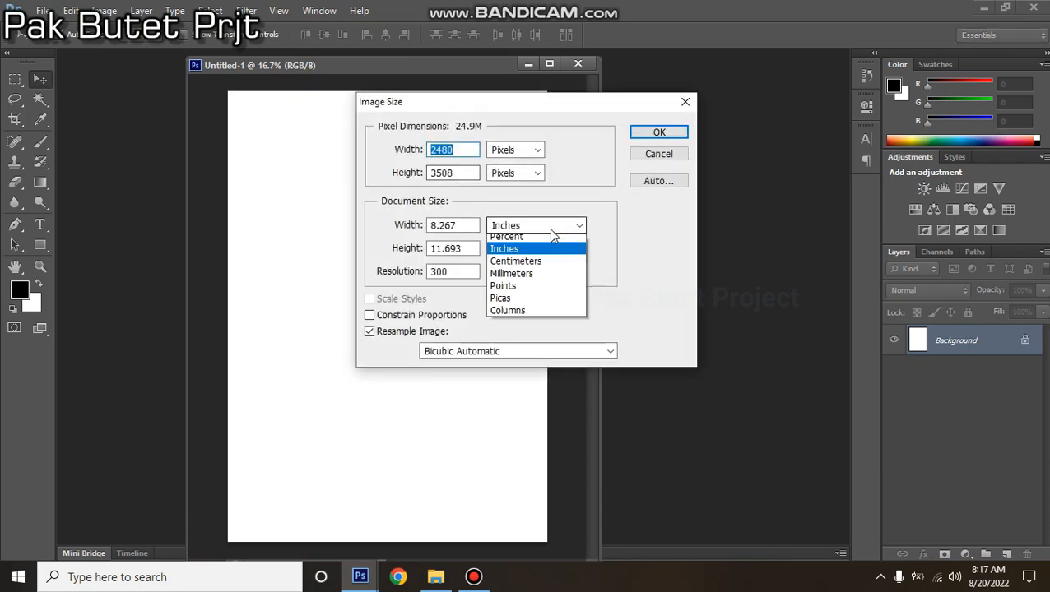
pyautogui.click(517, 261)
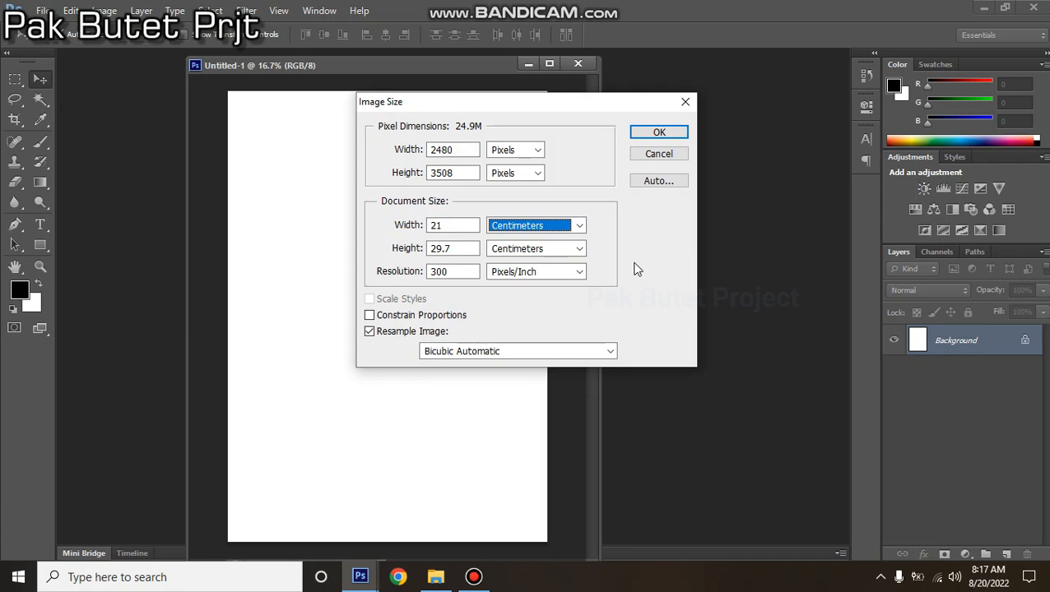
pyautogui.click(668, 155)
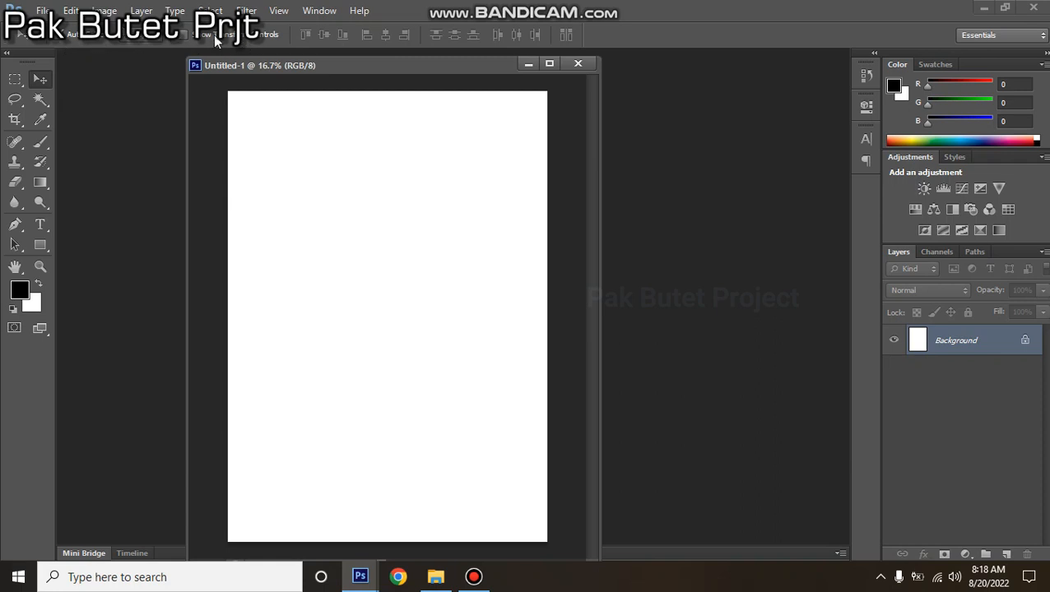
# Review the options of the Magic Wand, Eraser, Rectangular Marquee and Move tools in turn.
pyautogui.click(40, 99)
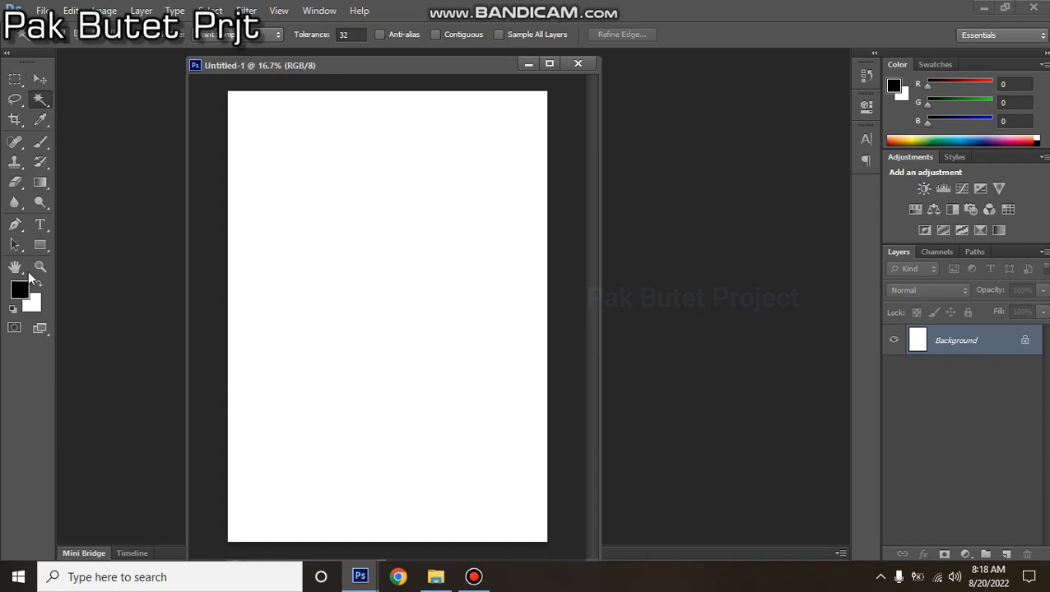
pyautogui.click(16, 182)
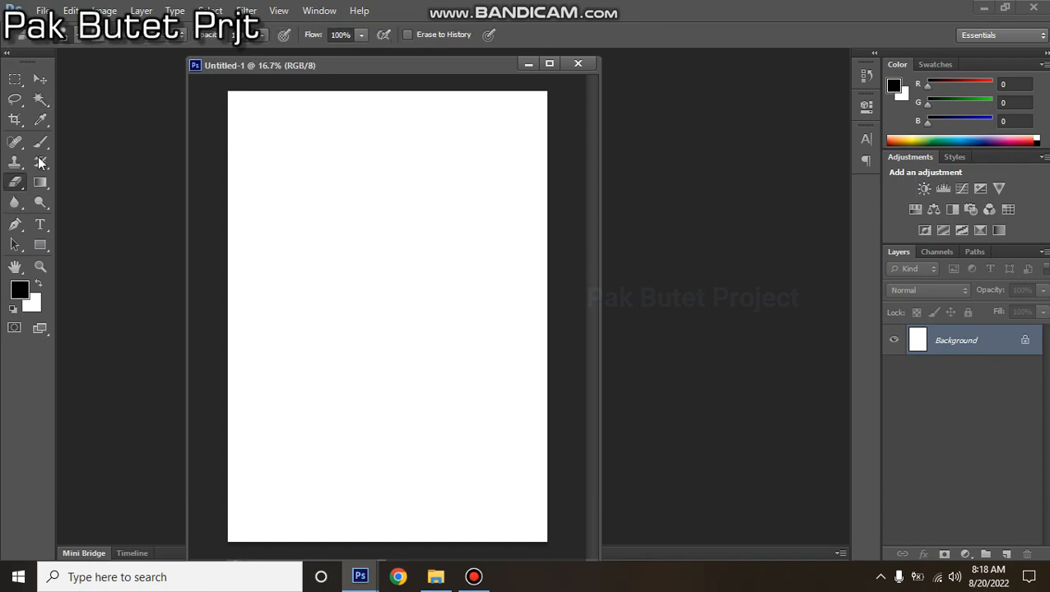
pyautogui.click(16, 79)
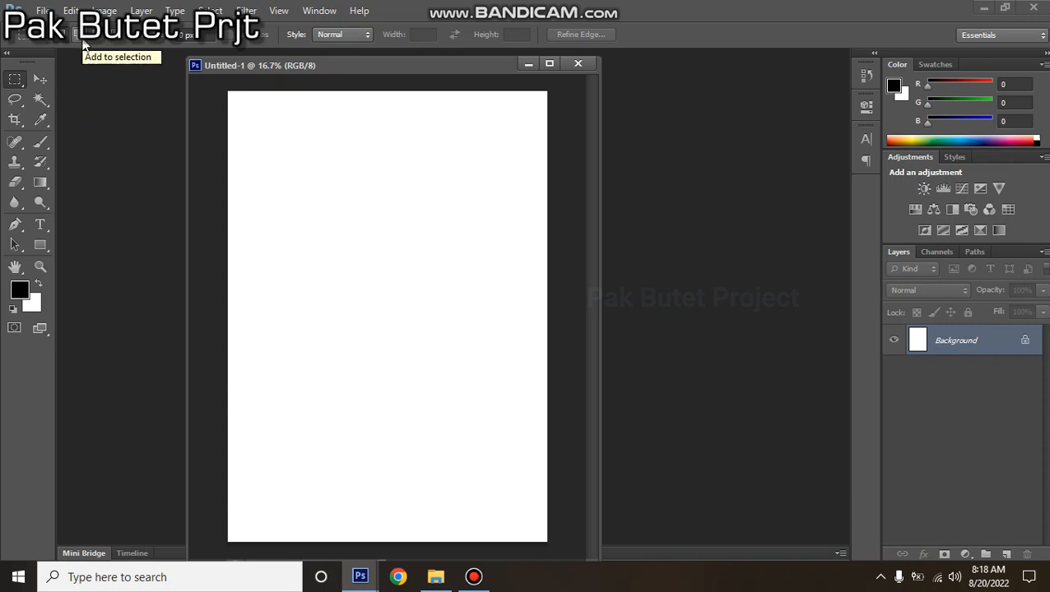
pyautogui.click(40, 81)
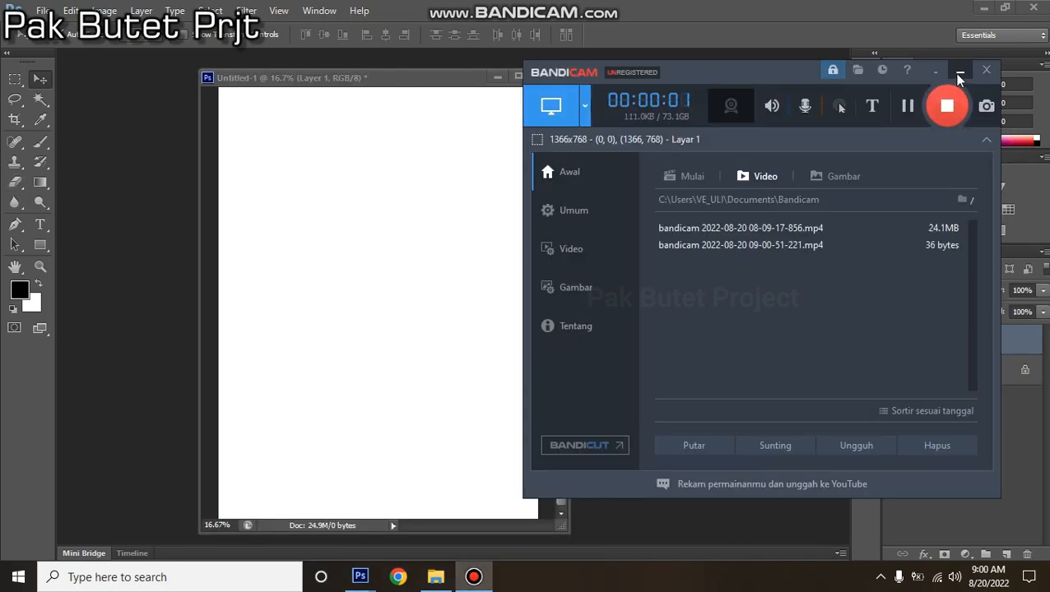
# Add a new empty layer above Layer 1.
pyautogui.click(959, 75)
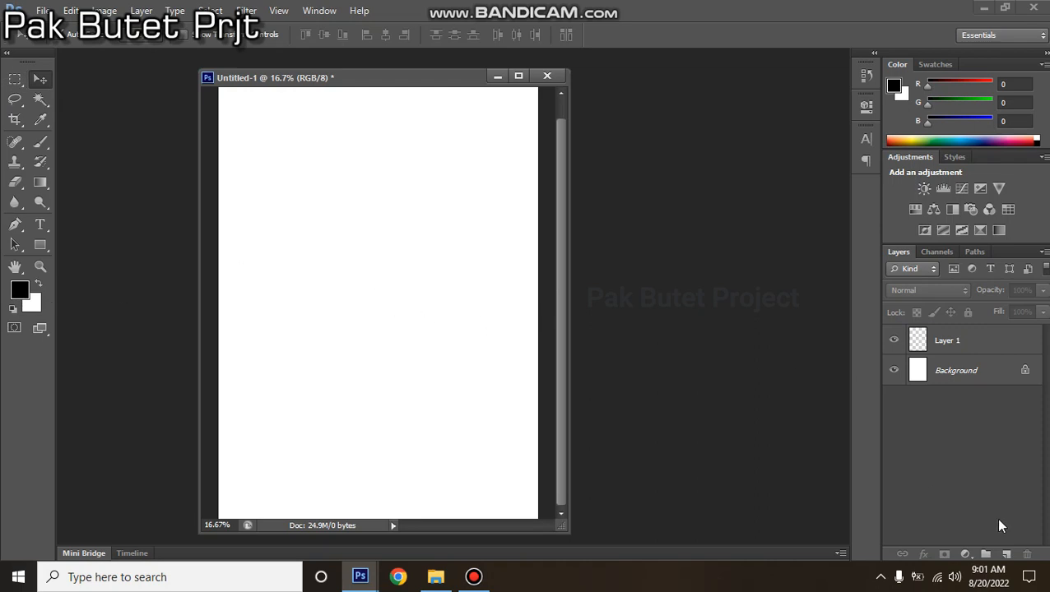
pyautogui.click(974, 348)
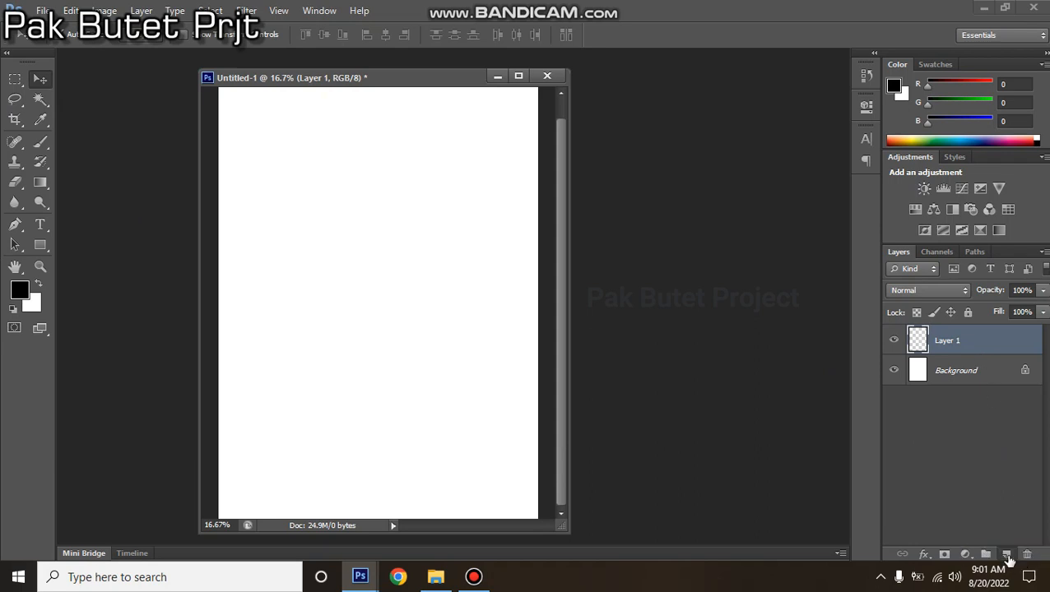
pyautogui.click(1007, 554)
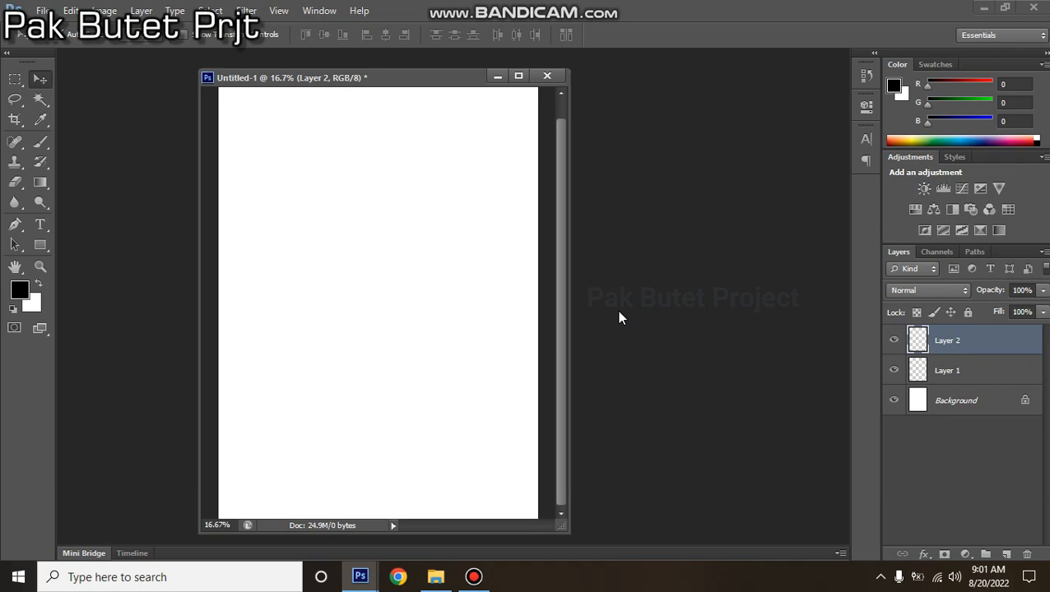
# On Layer 2, select a rectangular area in the upper middle of the page and fill it with the black foreground color.
pyautogui.click(960, 370)
pyautogui.click(976, 341)
pyautogui.click(8, 79)
pyautogui.moveTo(276, 184); pyautogui.dragTo(424, 312)
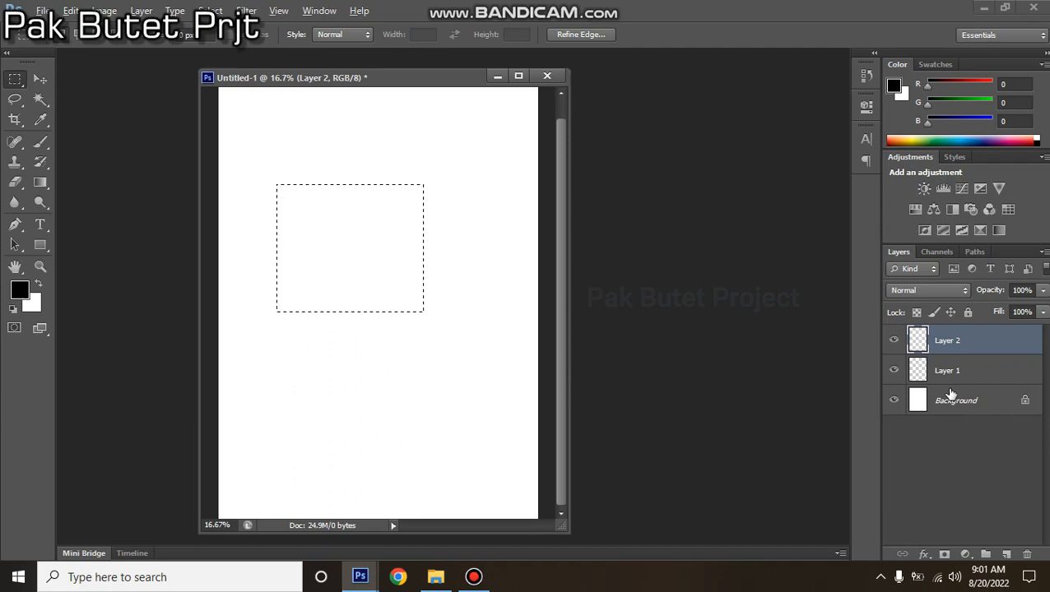
pyautogui.hotkey('alt', 'BackSpace')
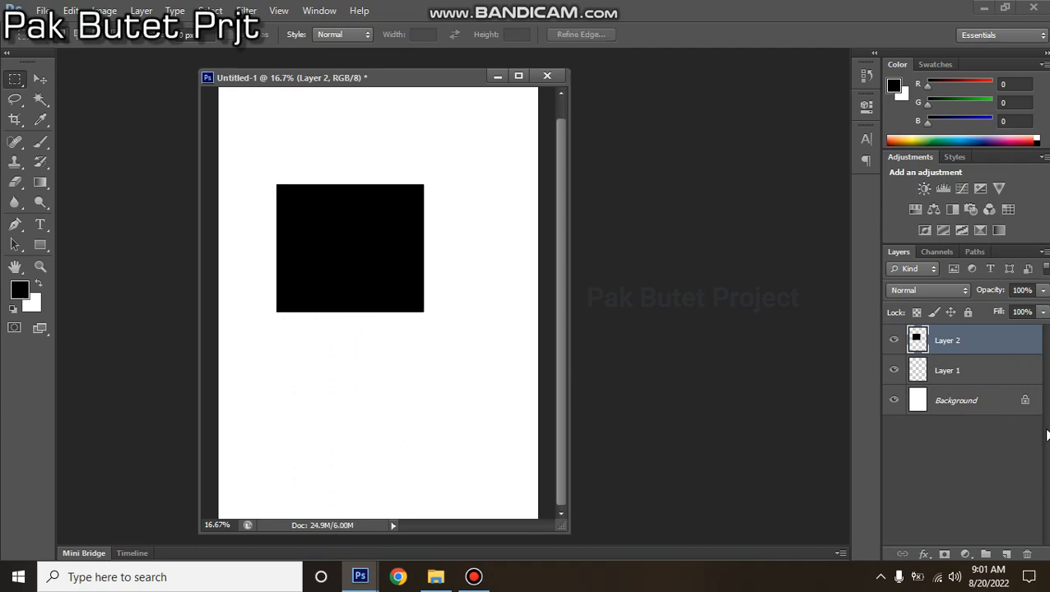
# On Layer 1, fill a rectangular selection overlapping the black rectangle with red (R 255) and deselect it.
pyautogui.click(996, 376)
pyautogui.moveTo(494, 381); pyautogui.dragTo(343, 247)
pyautogui.click(23, 294)
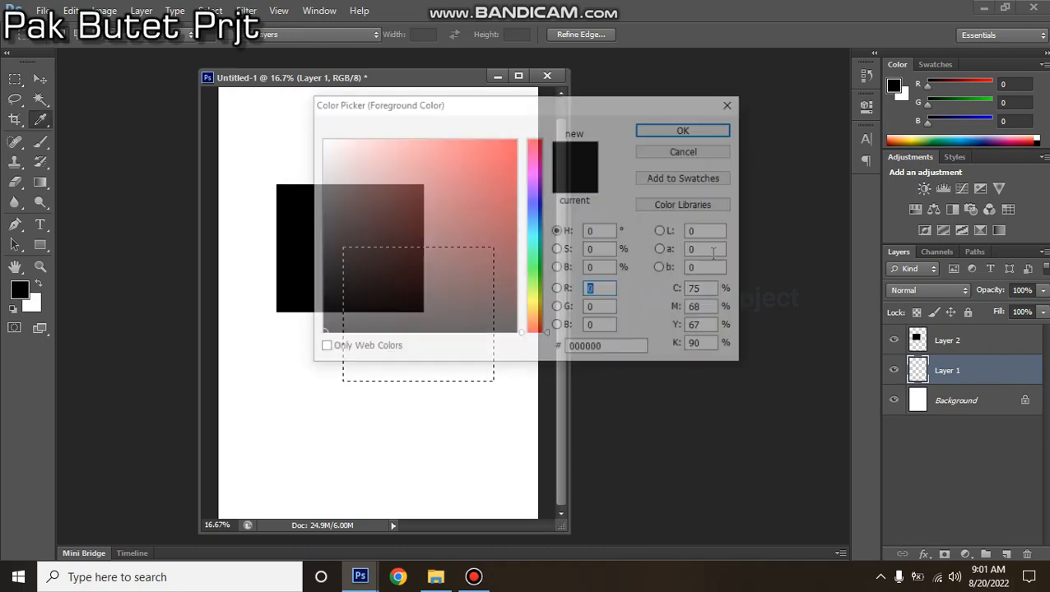
pyautogui.write('255')
pyautogui.press('Return')
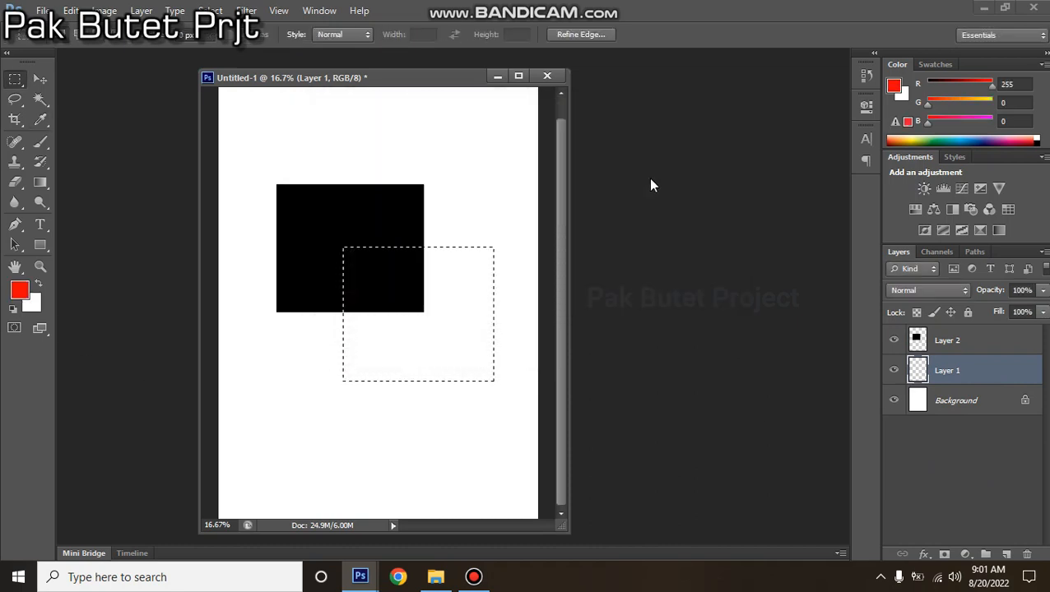
pyautogui.hotkey('alt', 'BackSpace')
pyautogui.hotkey('ctrl', 'd')
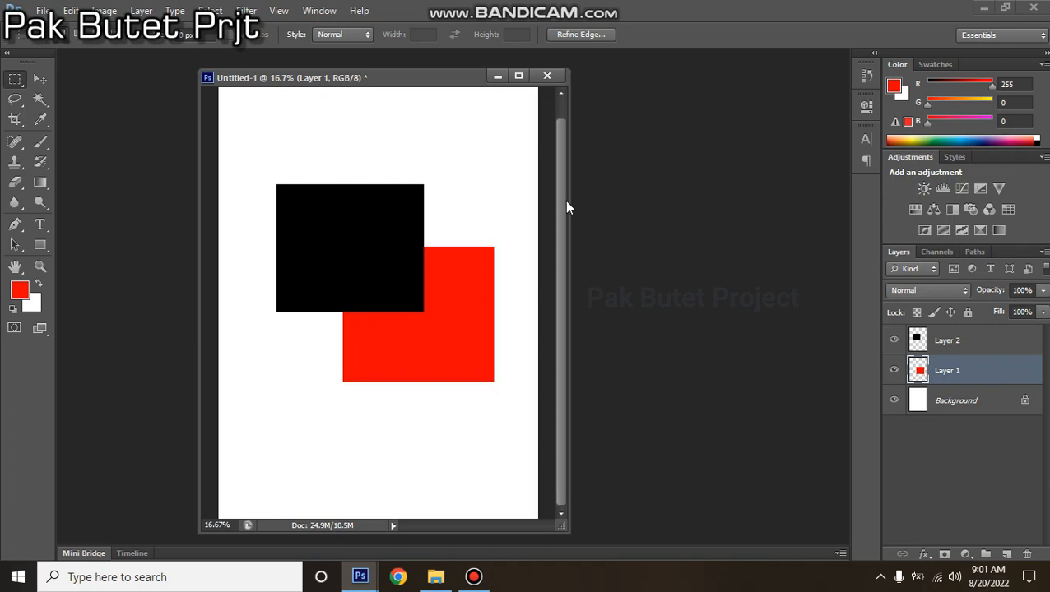
# Move the black rectangle on Layer 2 further over the red one with the Move tool.
pyautogui.press('v')
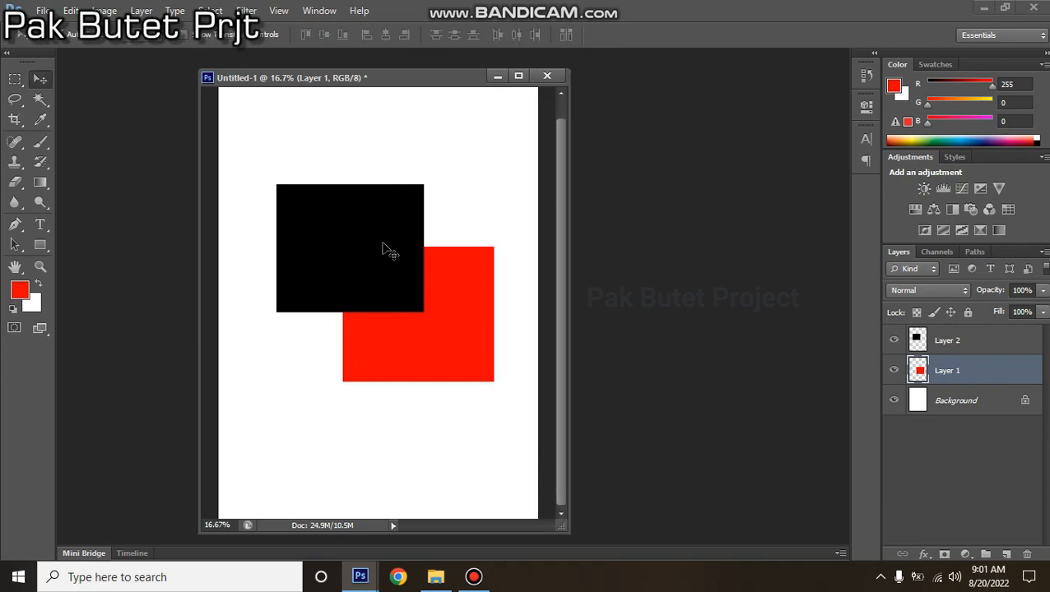
pyautogui.click(938, 342)
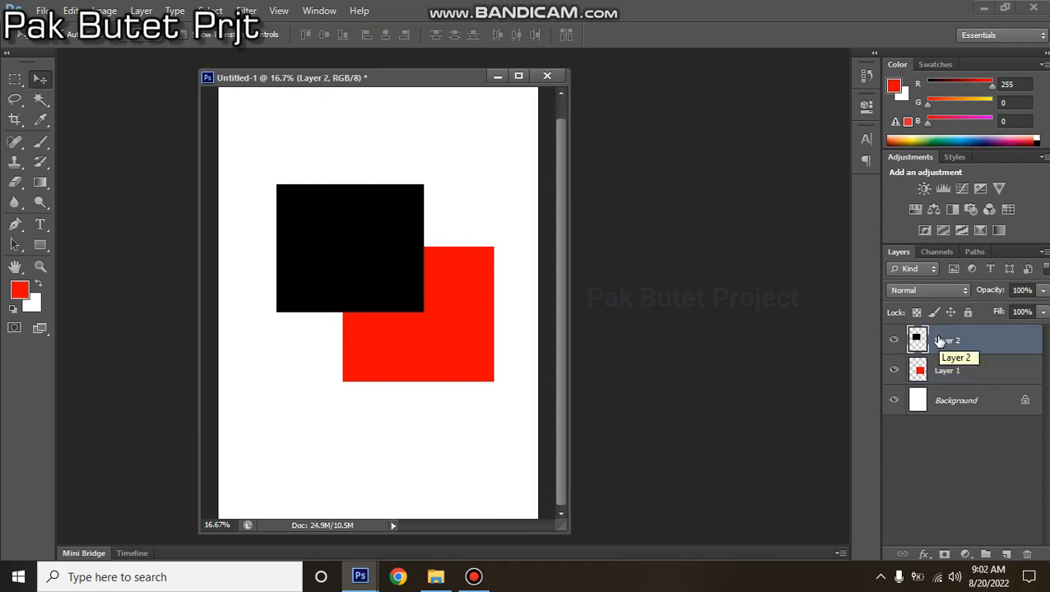
pyautogui.moveTo(358, 234); pyautogui.dragTo(400, 283)
pyautogui.click(500, 177)
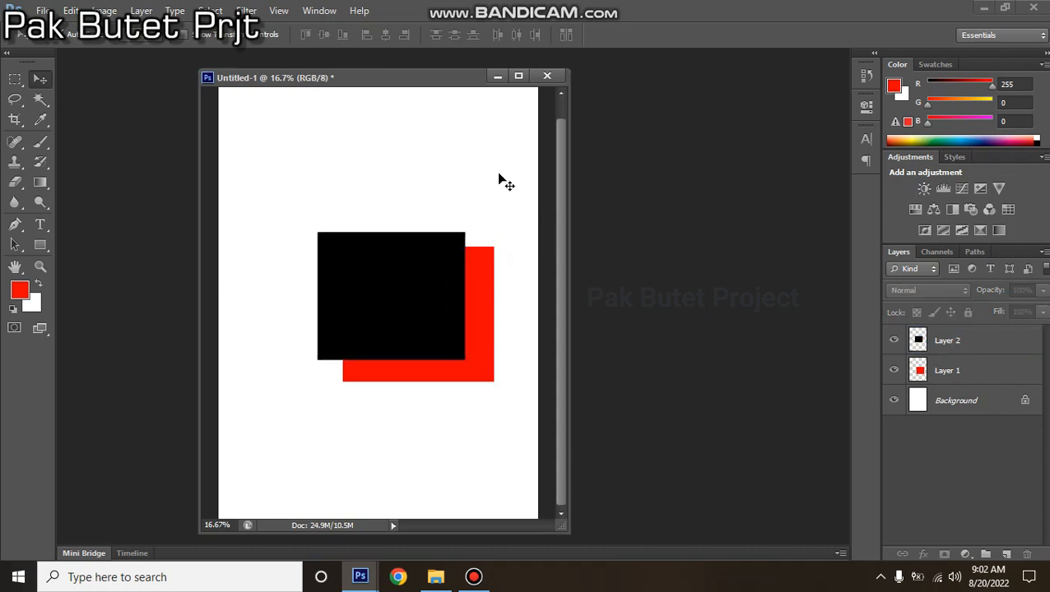
pyautogui.click(471, 365)
pyautogui.click(410, 304)
pyautogui.click(461, 178)
pyautogui.moveTo(423, 298); pyautogui.dragTo(428, 270)
# Reorder Layer 1 above Layer 2 and delete both layers.
pyautogui.click(1009, 368)
pyautogui.moveTo(983, 358)
pyautogui.mouseDown()
pyautogui.moveTo(986, 368)
pyautogui.moveTo(987, 342)
pyautogui.mouseUp()
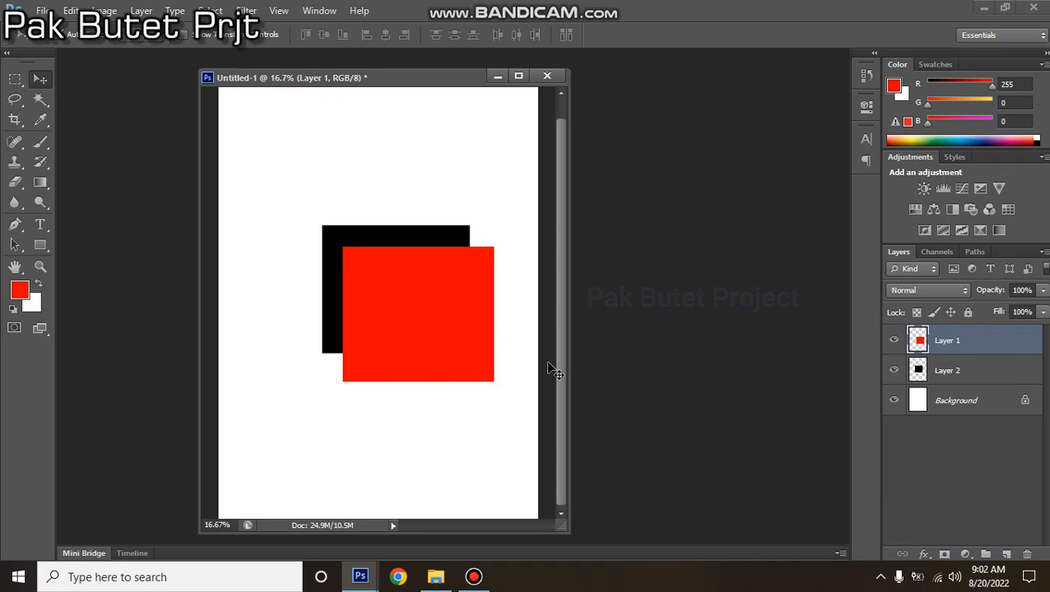
pyautogui.press('Delete')
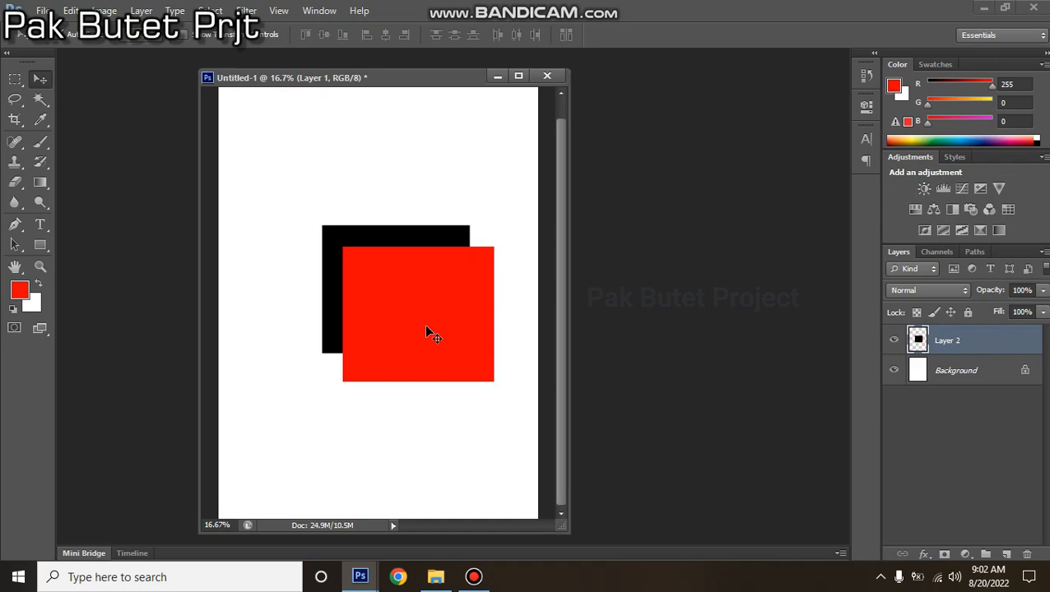
pyautogui.press('Delete')
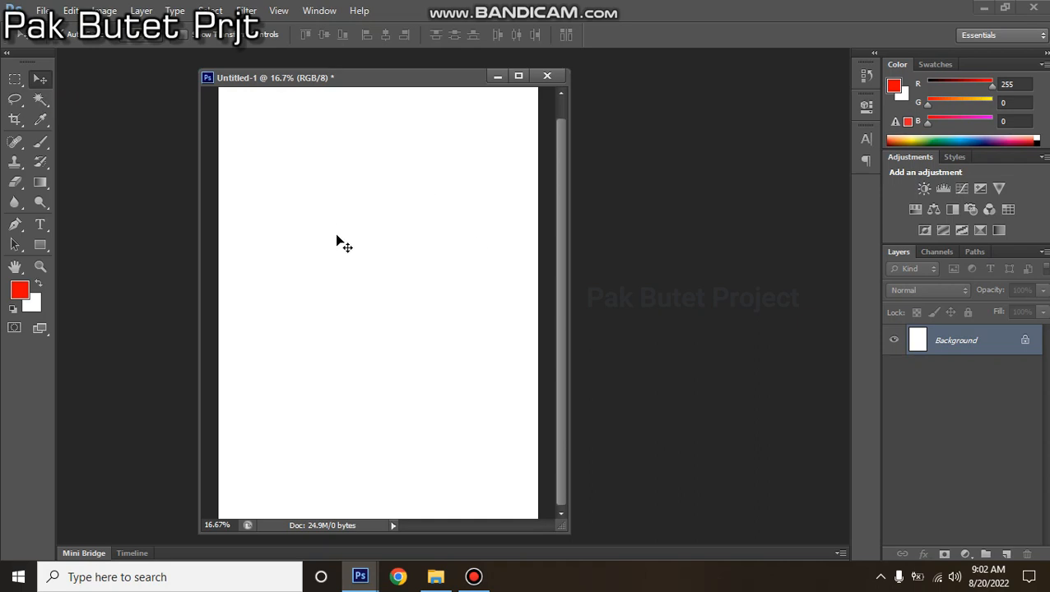
# Restore the black rectangle's layer and move the rectangle to the upper part of the page with the Move tool.
pyautogui.hotkey('ctrl', 'v')
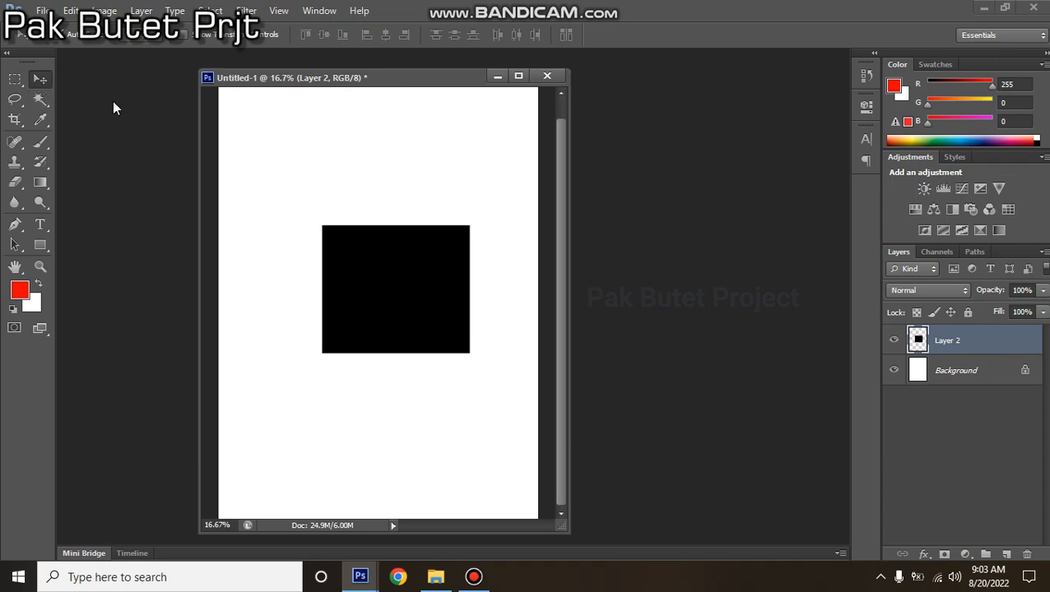
pyautogui.click(15, 79)
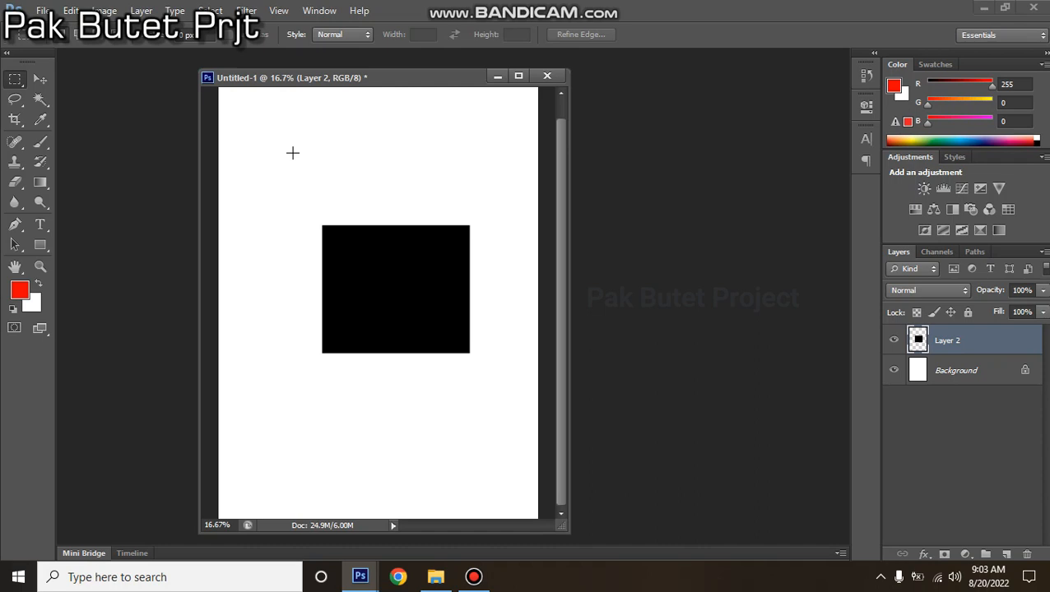
pyautogui.press('v')
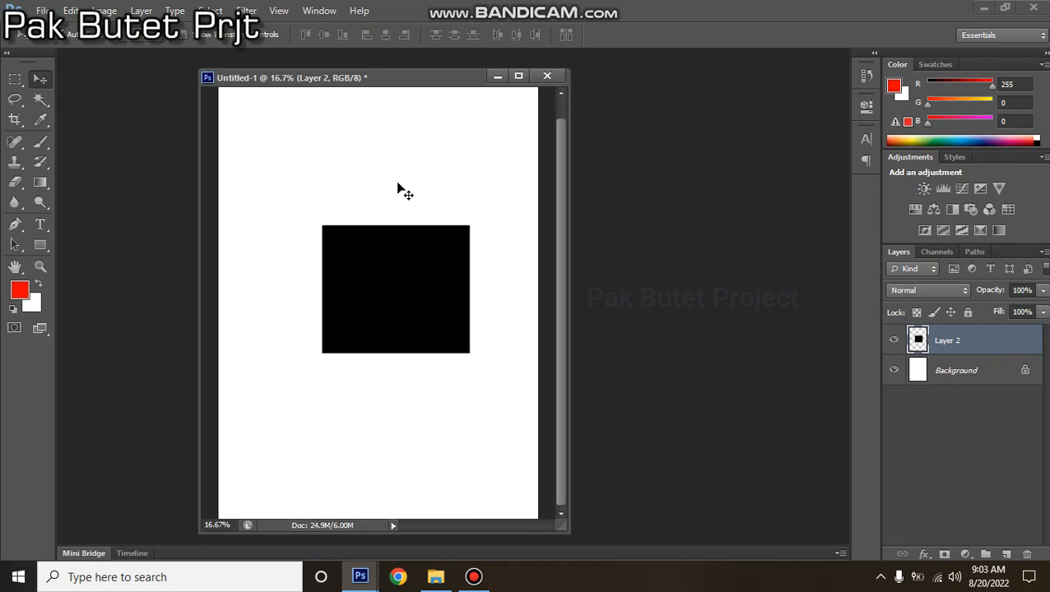
pyautogui.moveTo(391, 274); pyautogui.dragTo(346, 296)
pyautogui.click(368, 300)
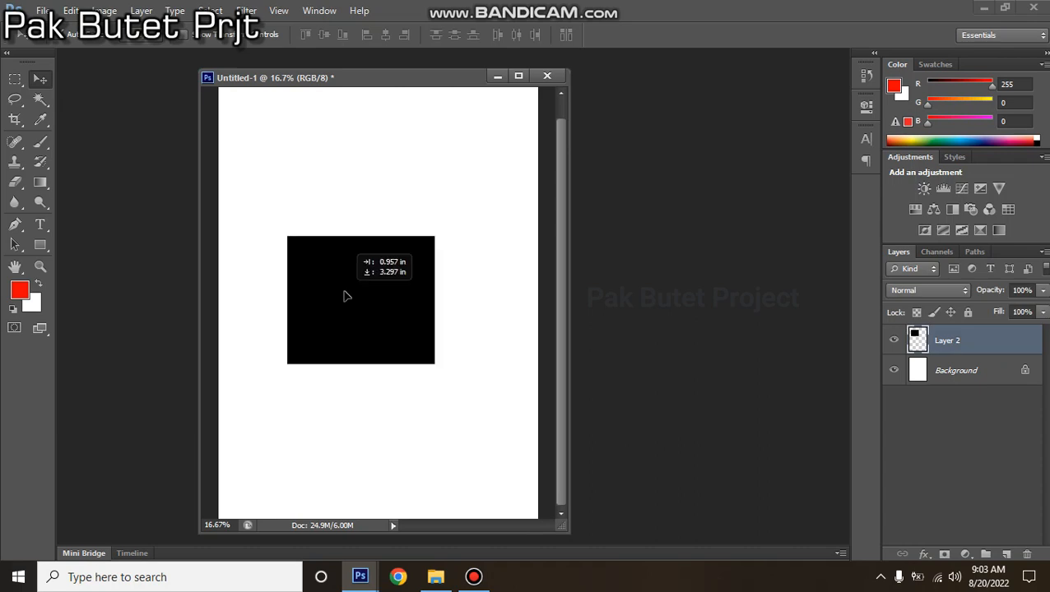
pyautogui.click(464, 260)
pyautogui.moveTo(396, 241); pyautogui.dragTo(436, 161)
pyautogui.click(422, 338)
pyautogui.moveTo(410, 218); pyautogui.dragTo(401, 178)
pyautogui.click(423, 157)
pyautogui.click(427, 284)
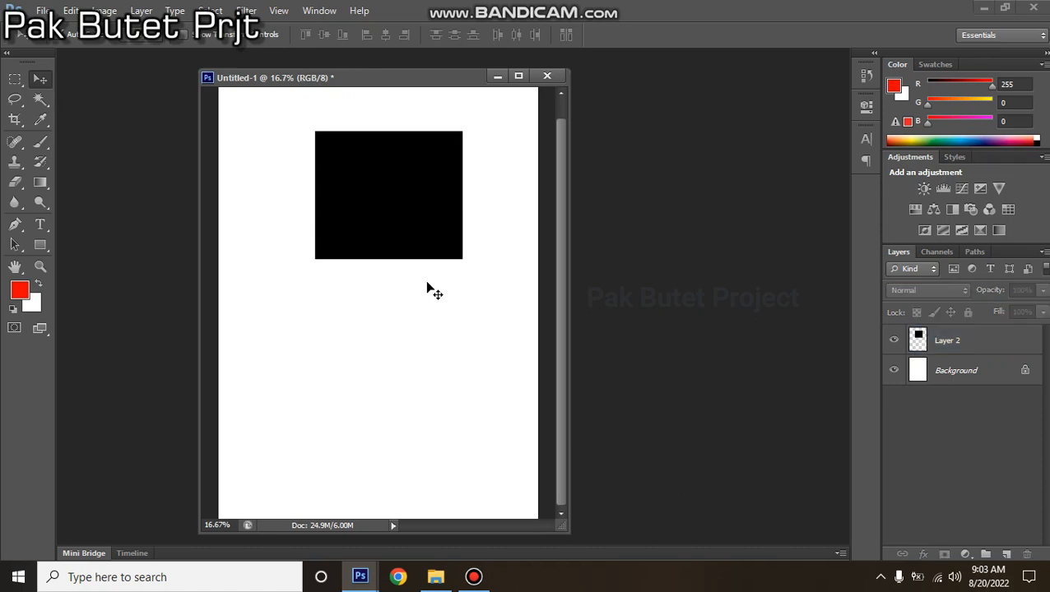
# Delete the black rectangle's layer so that only the Background remains.
pyautogui.click(417, 201)
pyautogui.press('Delete')
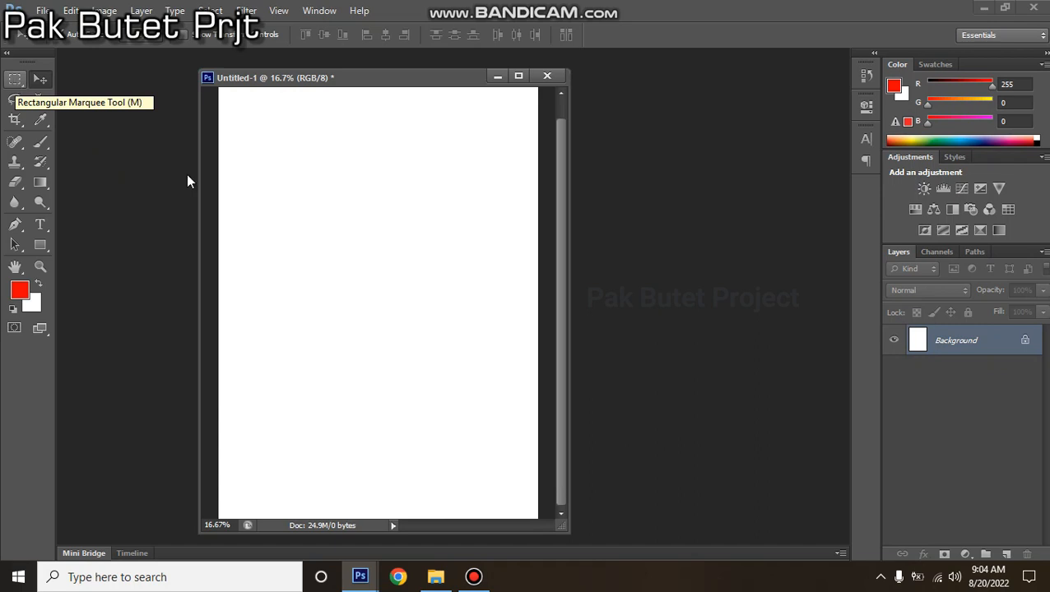
# Choose the Rectangular Marquee Tool from the marquee variants and select a square area in the upper left of the page.
pyautogui.press('m')
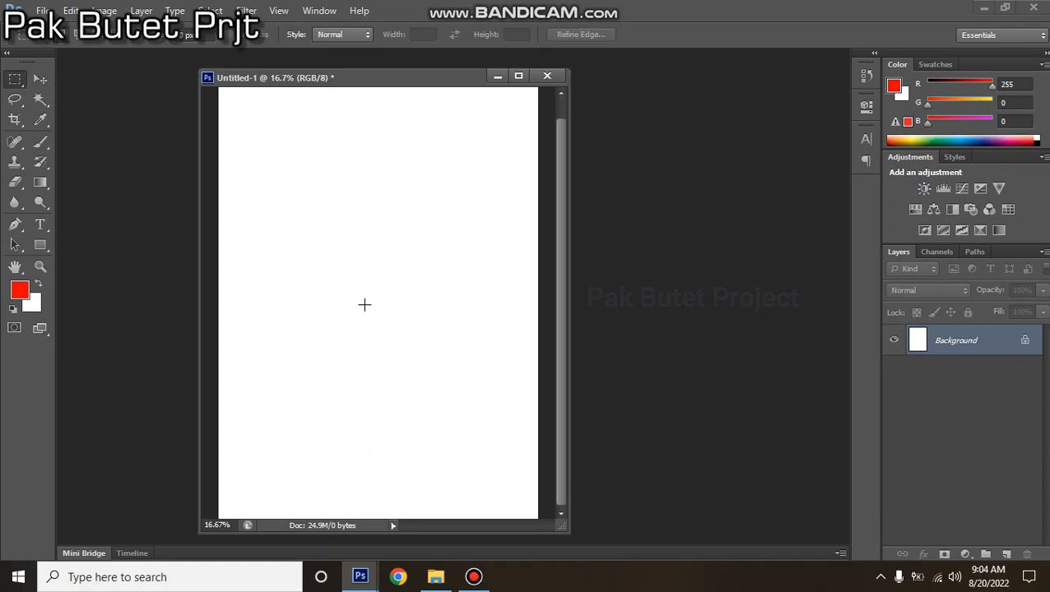
pyautogui.rightClick(23, 88)
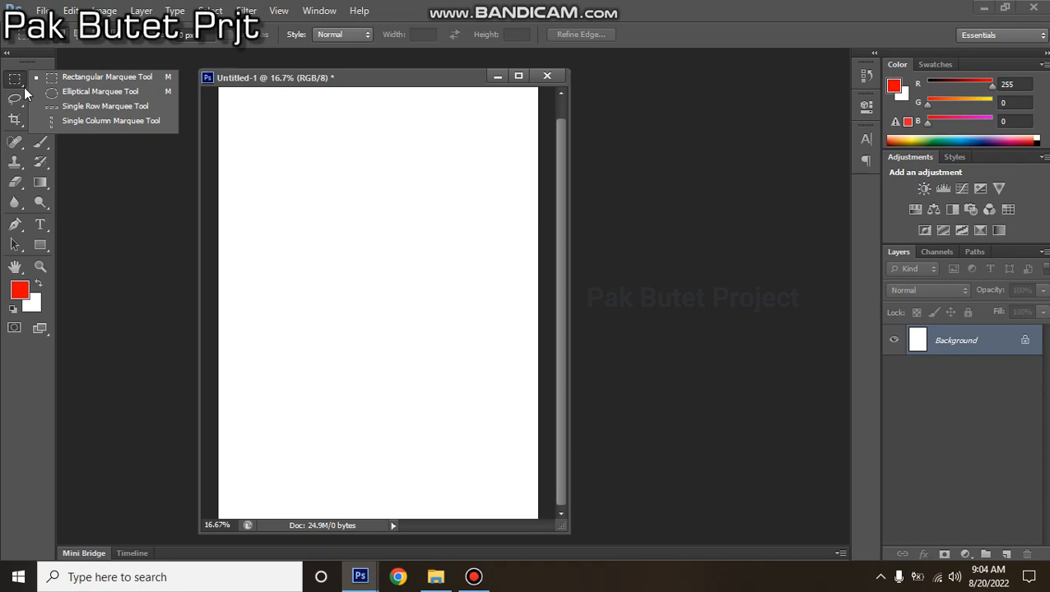
pyautogui.click(79, 75)
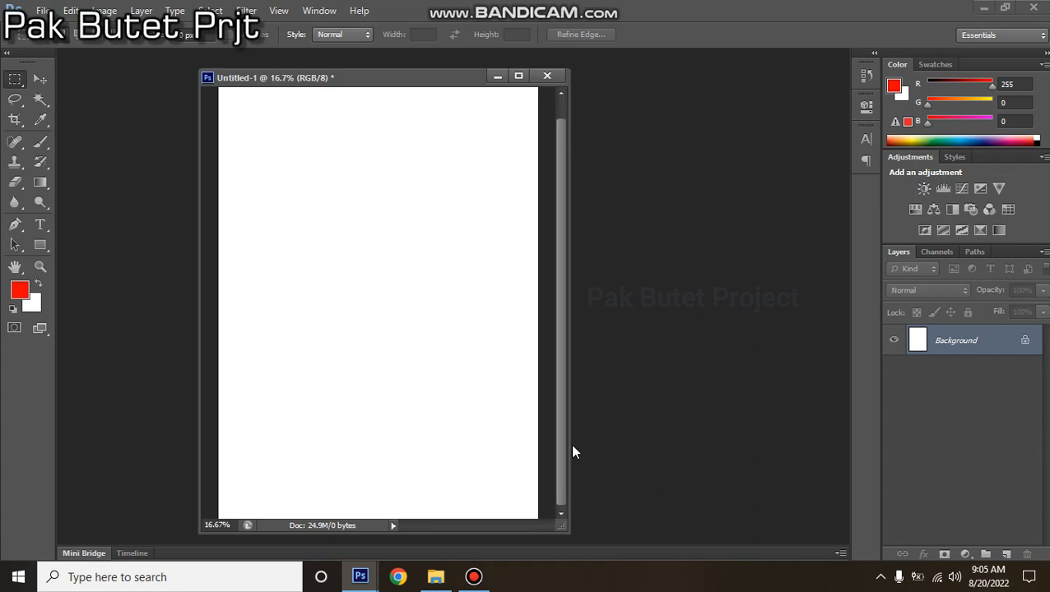
pyautogui.click(474, 580)
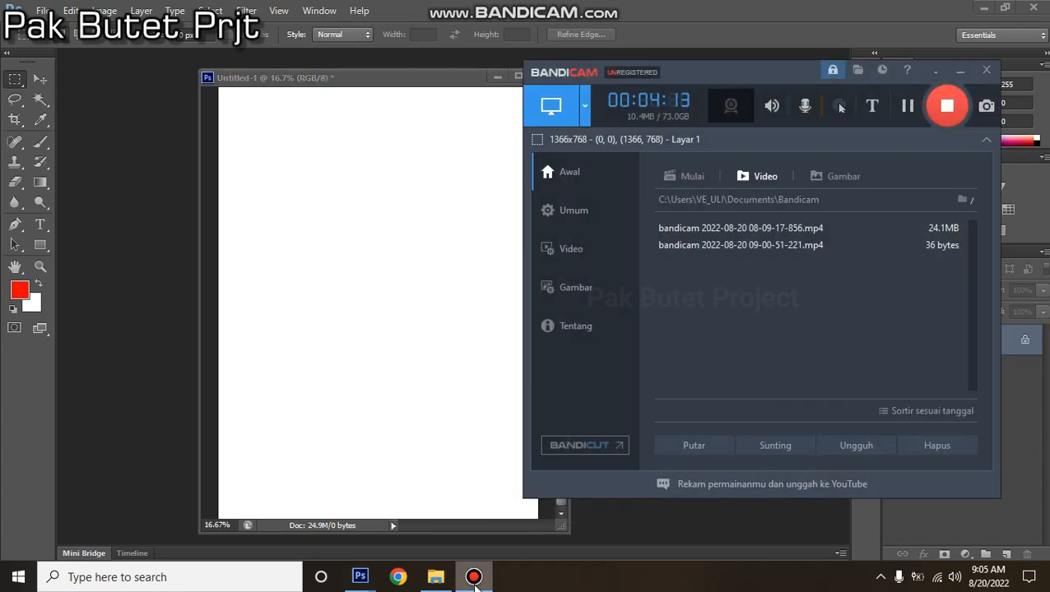
pyautogui.click(474, 579)
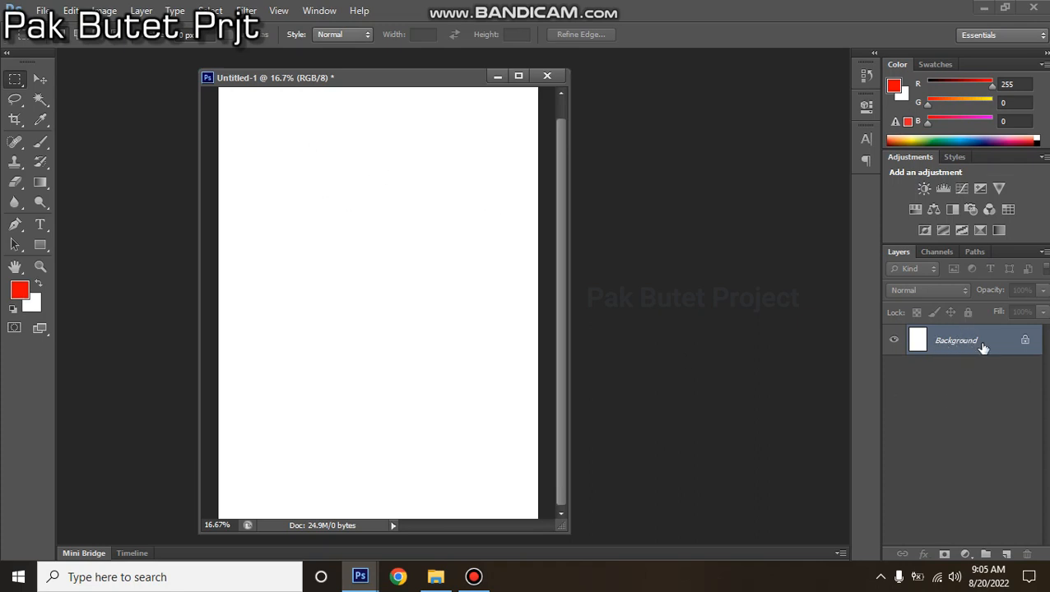
pyautogui.moveTo(260, 150); pyautogui.dragTo(371, 262)
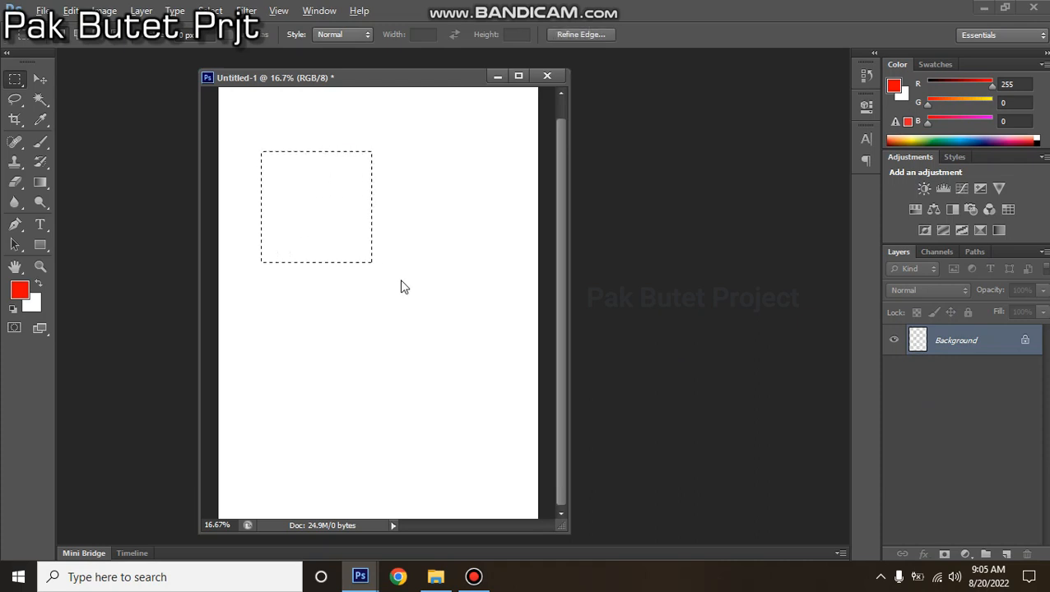
# Fill the square selection on the Background with the red foreground colour, clear that fill and deselect.
pyautogui.hotkey('alt', 'BackSpace')
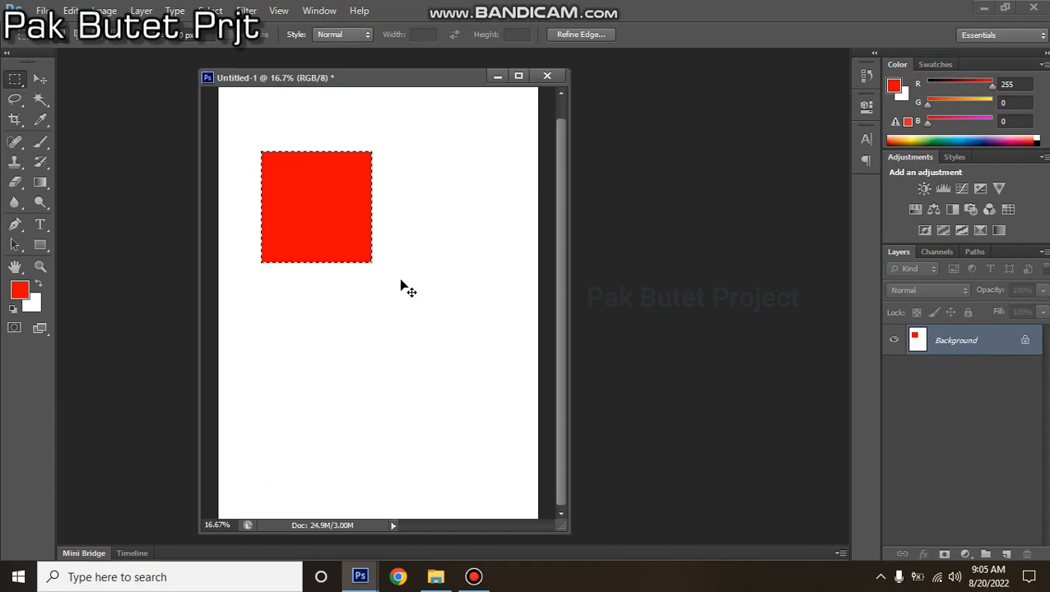
pyautogui.press('BackSpace')
pyautogui.hotkey('ctrl', 'd')
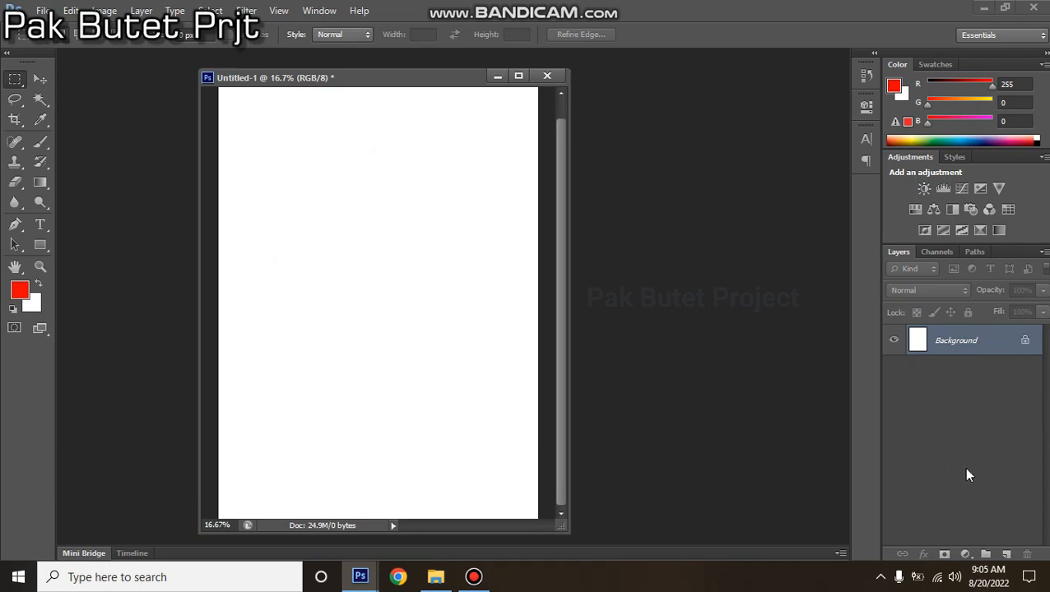
# Add a new layer and draw a square marquee selection in the upper left of the page.
pyautogui.click(1007, 556)
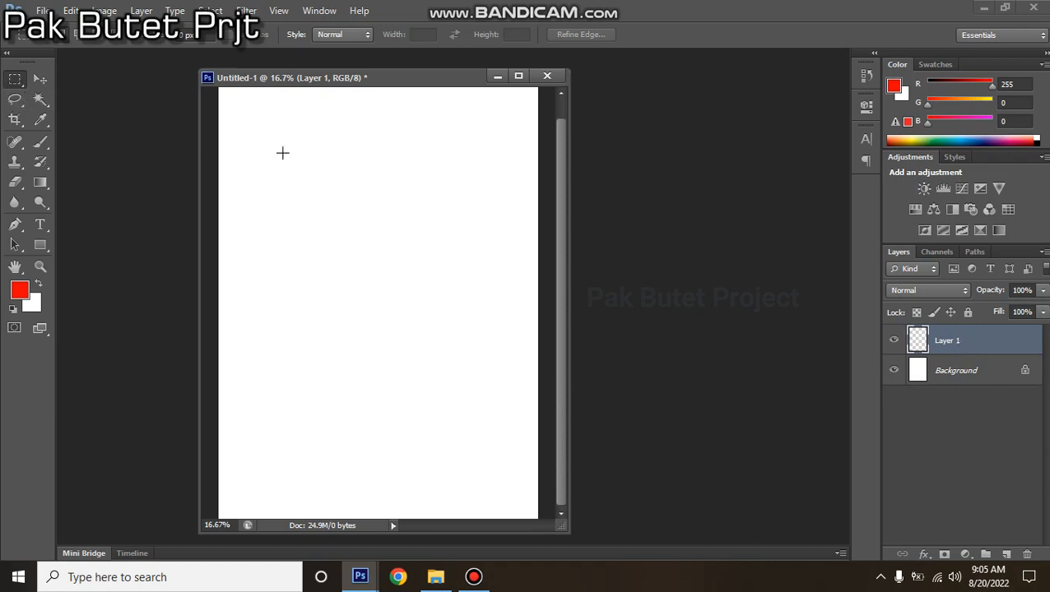
pyautogui.moveTo(250, 136); pyautogui.dragTo(333, 274)
pyautogui.click(330, 274)
pyautogui.moveTo(267, 140); pyautogui.dragTo(367, 260)
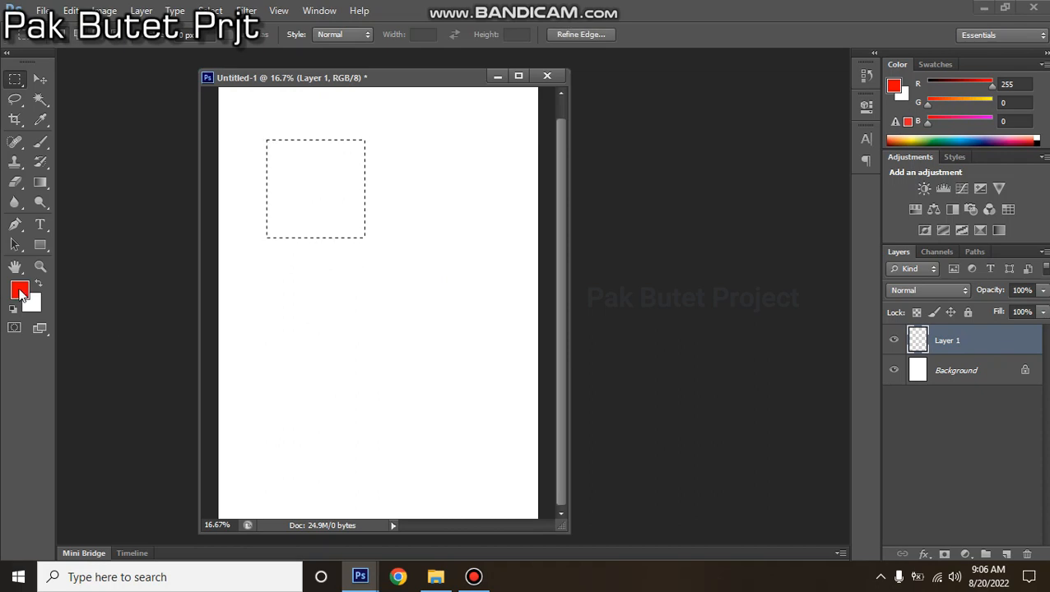
# Set the foreground colour to bright green (6cff00), then fill the square selection with it and deselect.
pyautogui.click(21, 291)
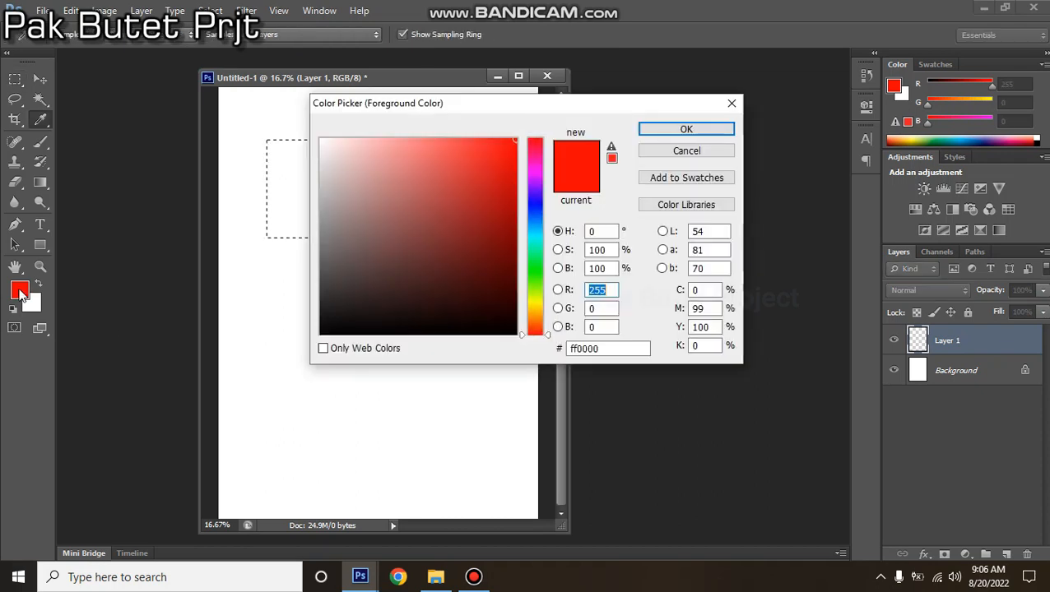
pyautogui.click(535, 284)
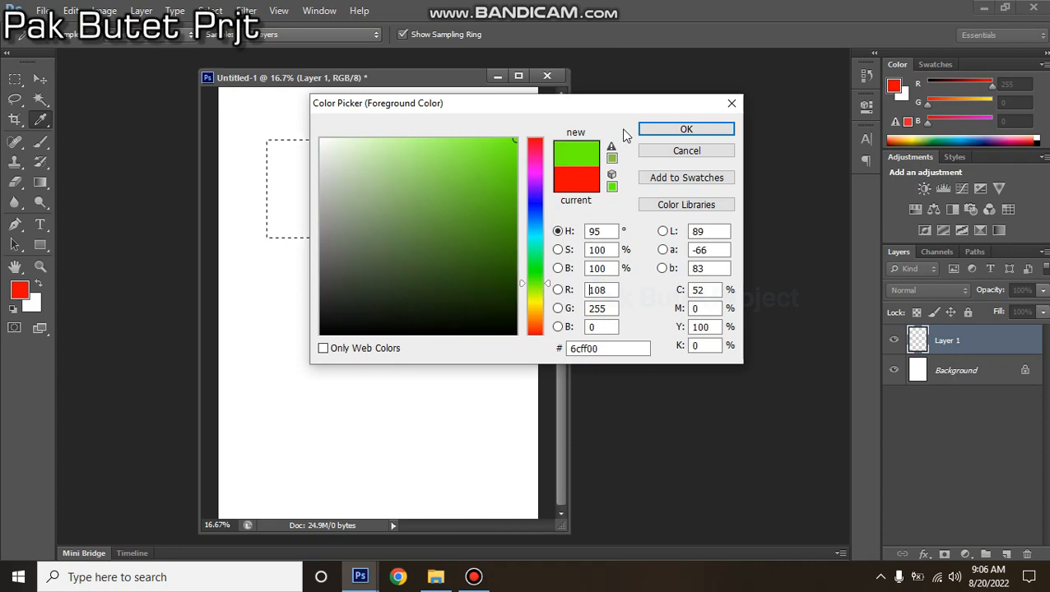
pyautogui.click(699, 130)
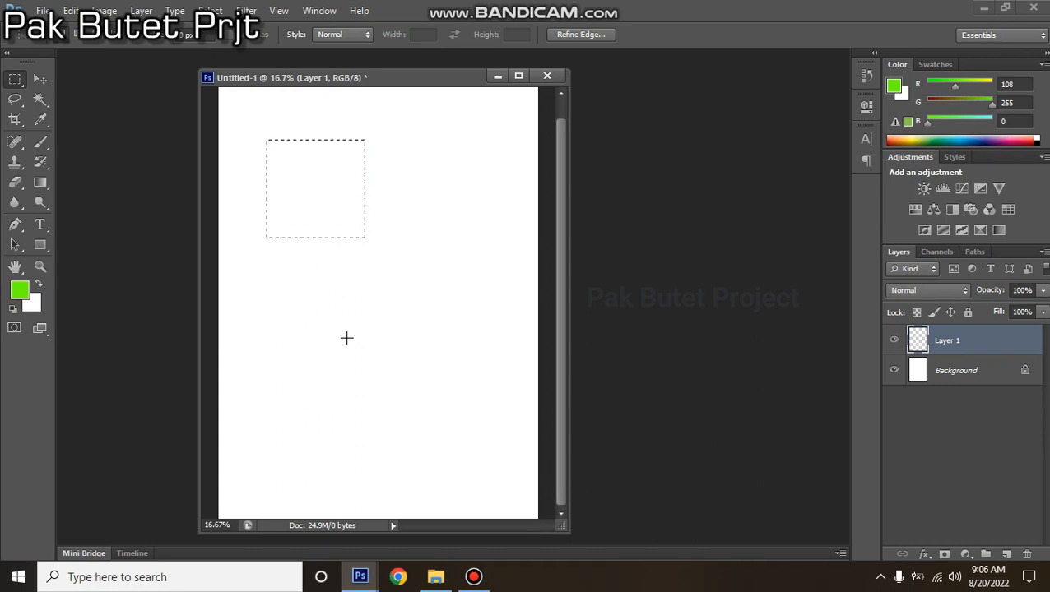
pyautogui.hotkey('alt', 'BackSpace')
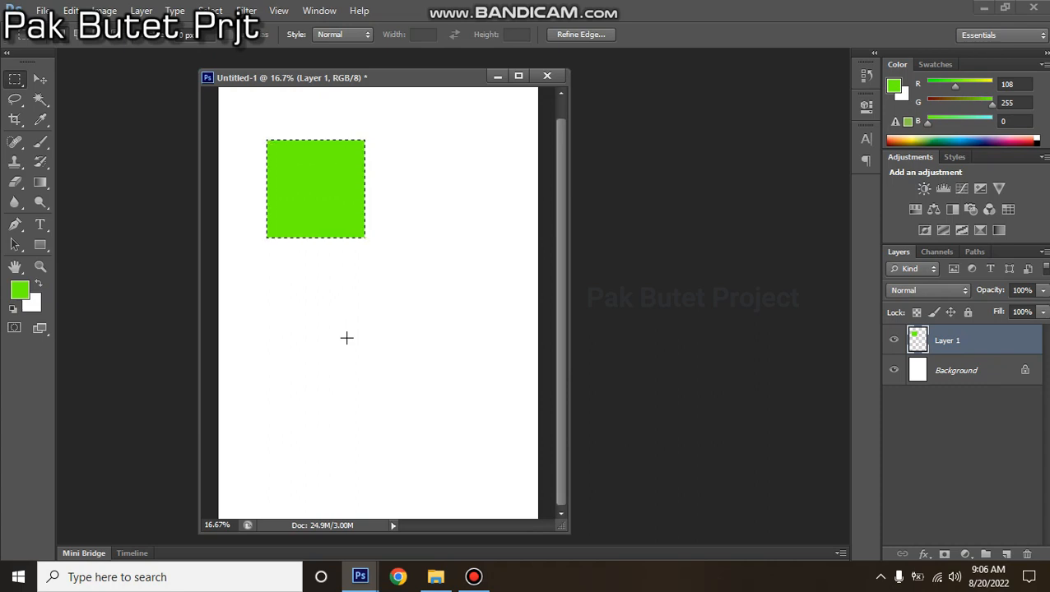
pyautogui.hotkey('ctrl', 'd')
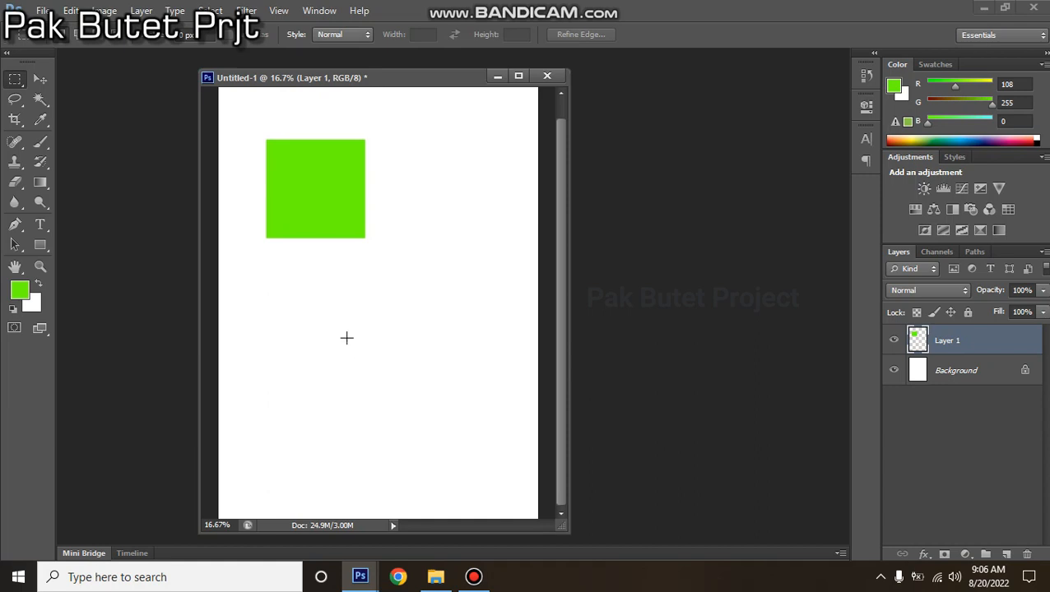
# Delete the bright green square's layer and switch to the Move tool.
pyautogui.press('Delete')
pyautogui.press('v')
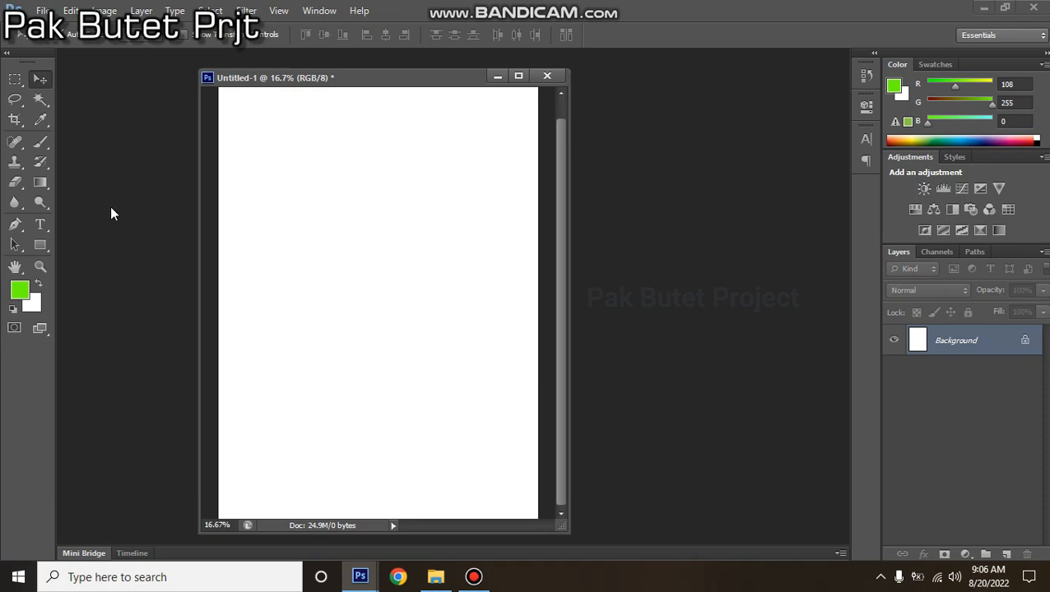
# Add a new layer and select a square area in the page's upper left with the Rectangular Marquee Tool.
pyautogui.click(15, 79)
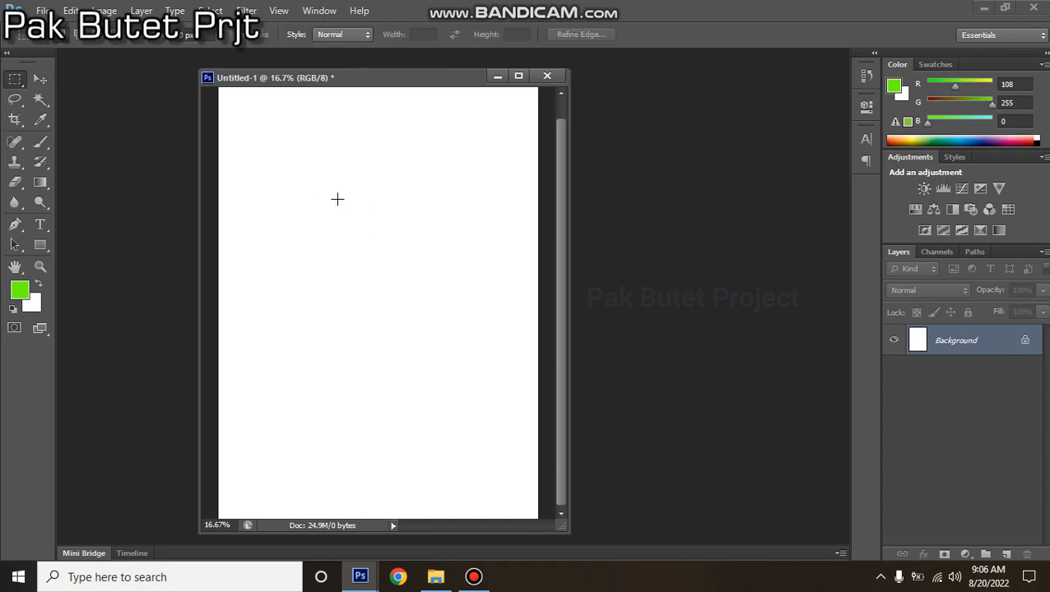
pyautogui.click(1007, 555)
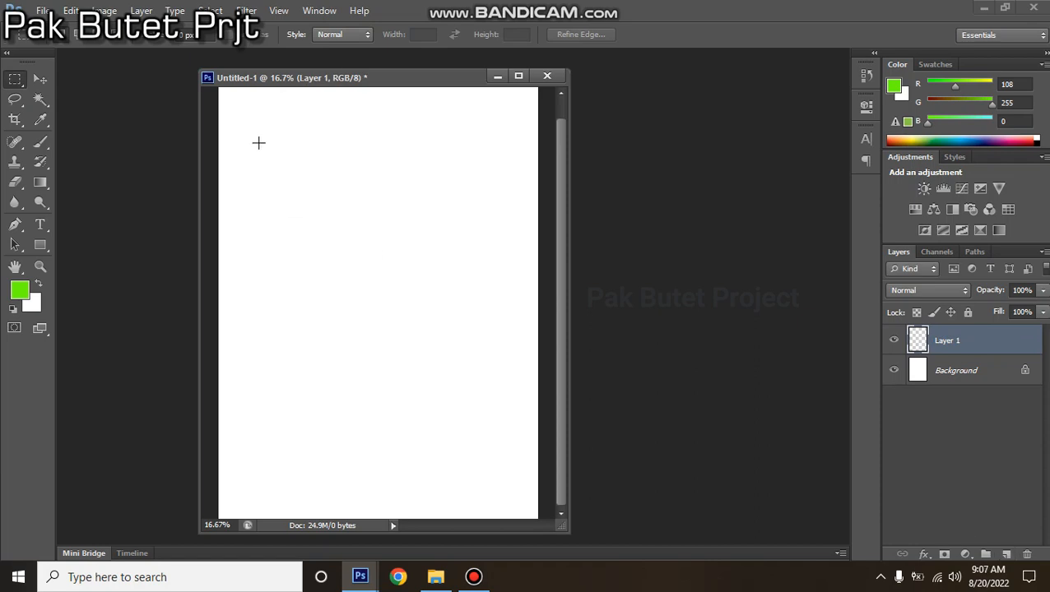
pyautogui.moveTo(253, 132); pyautogui.dragTo(363, 257)
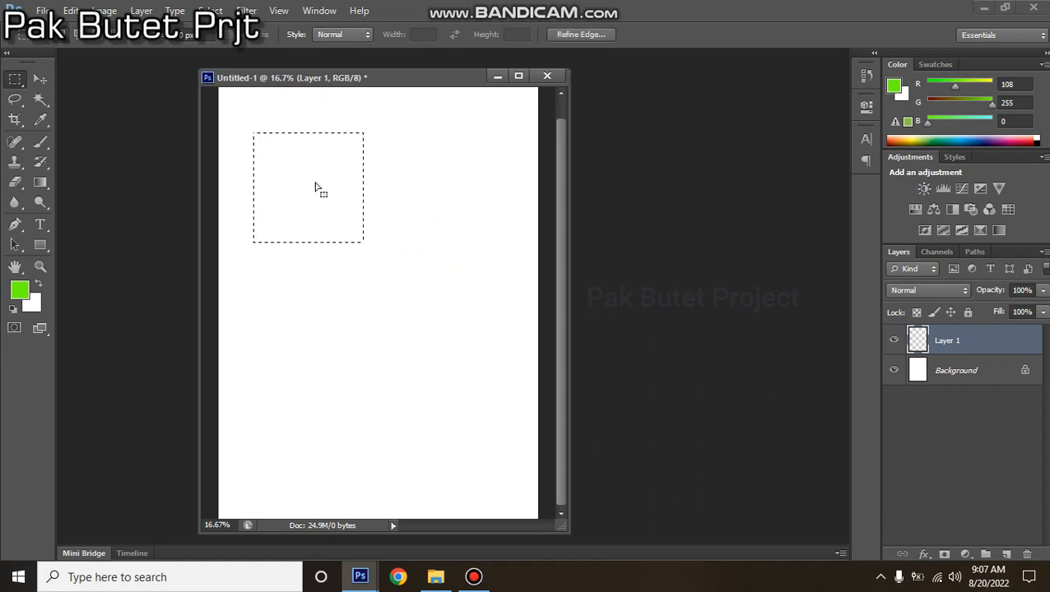
# Set the foreground colour to dark green (RGB 42, 98, 0), then fill the square selection with it and deselect.
pyautogui.click(19, 290)
pyautogui.moveTo(501, 190); pyautogui.dragTo(617, 261)
pyautogui.press('Return')
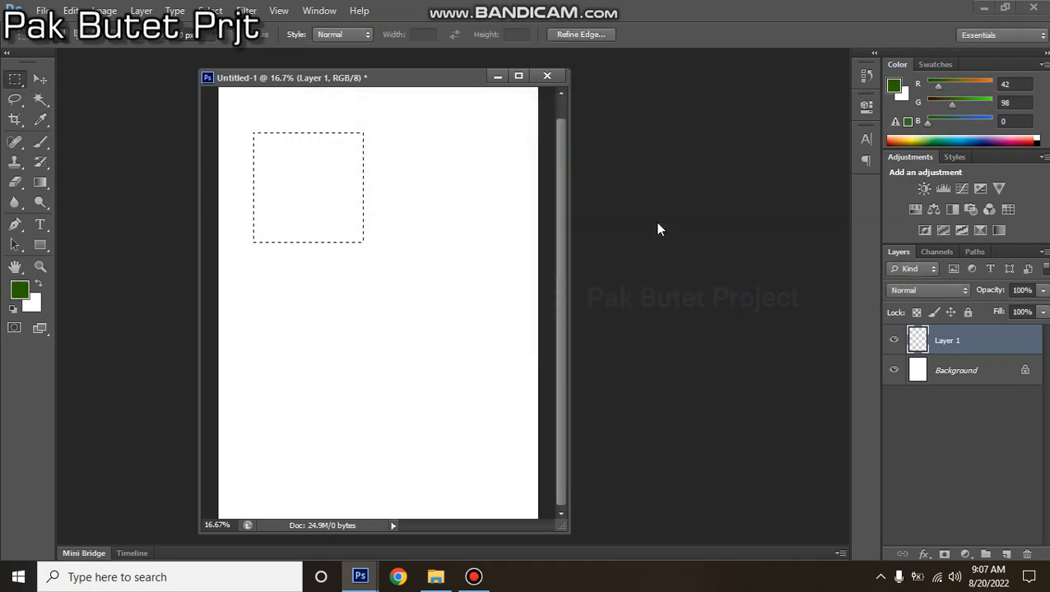
pyautogui.hotkey('alt', 'BackSpace')
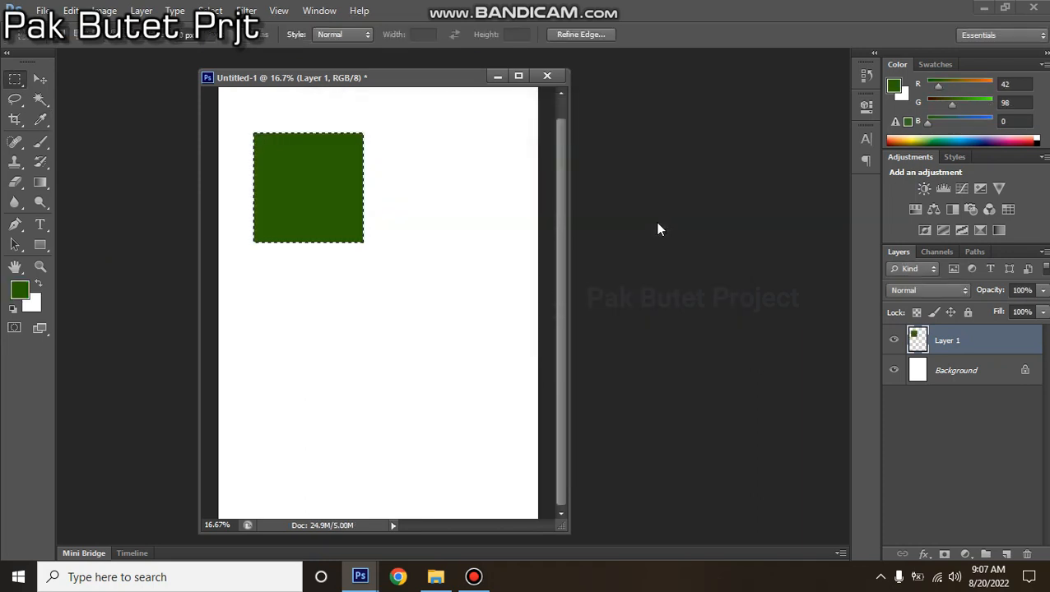
pyautogui.hotkey('ctrl', 'd')
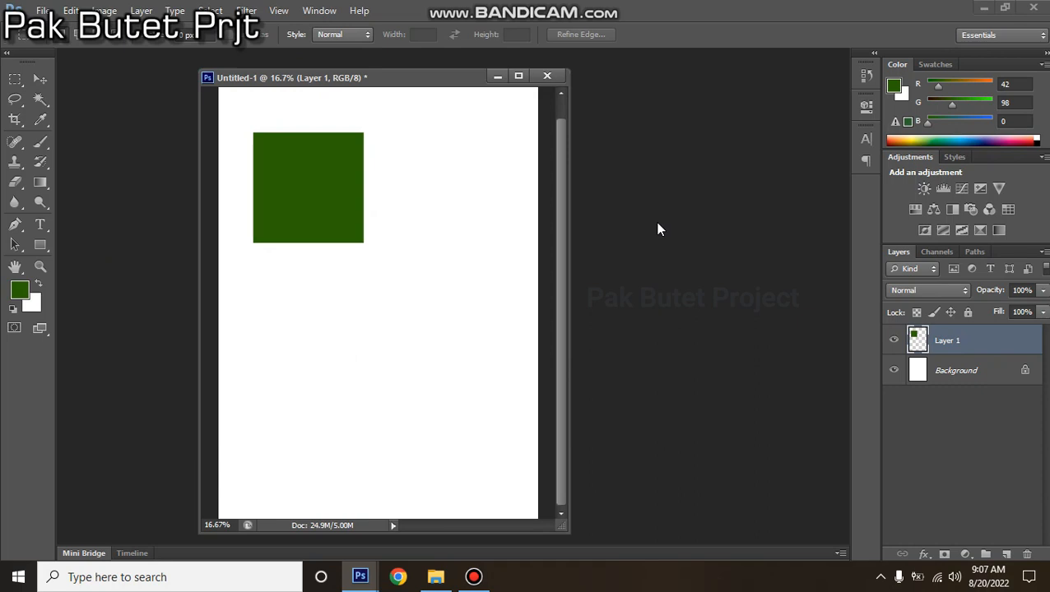
pyautogui.press('v')
pyautogui.click(473, 577)
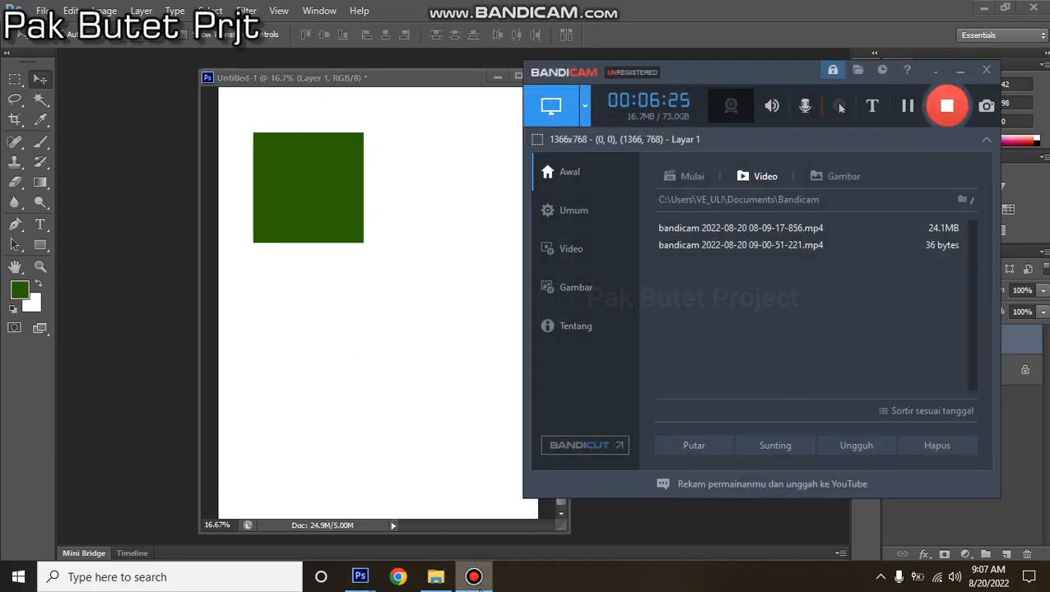
pyautogui.click(476, 581)
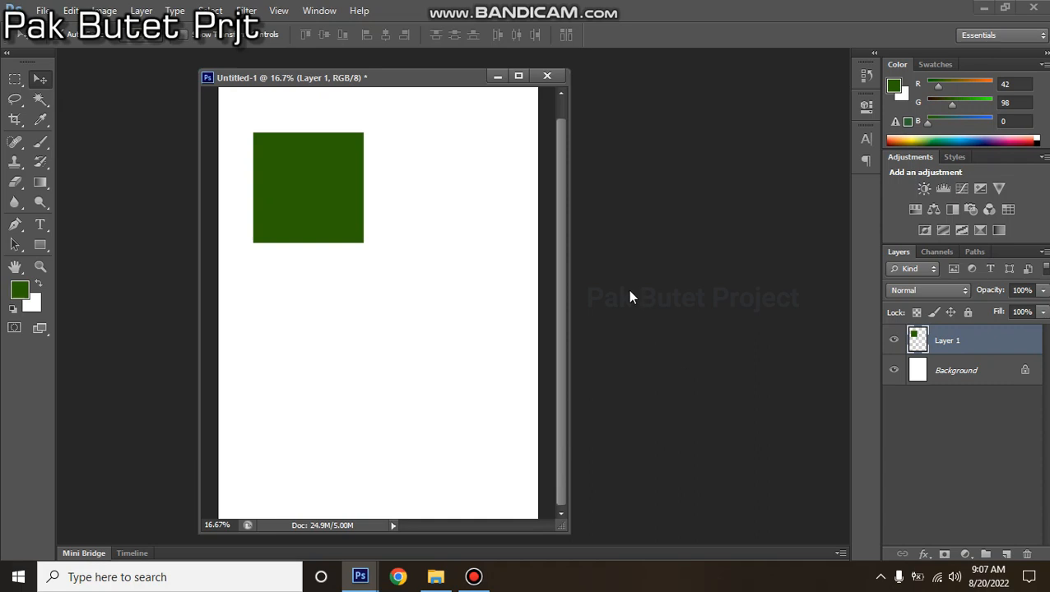
# Add another layer and draw a circular selection to the right of the green square with the Elliptical Marquee Tool.
pyautogui.click(1005, 554)
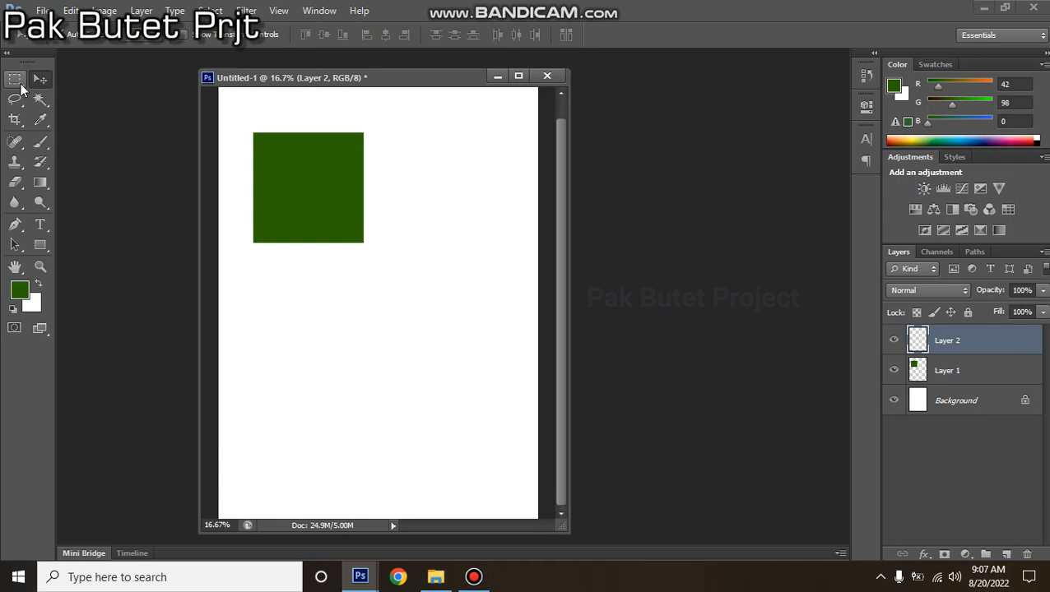
pyautogui.rightClick(20, 83)
pyautogui.click(97, 91)
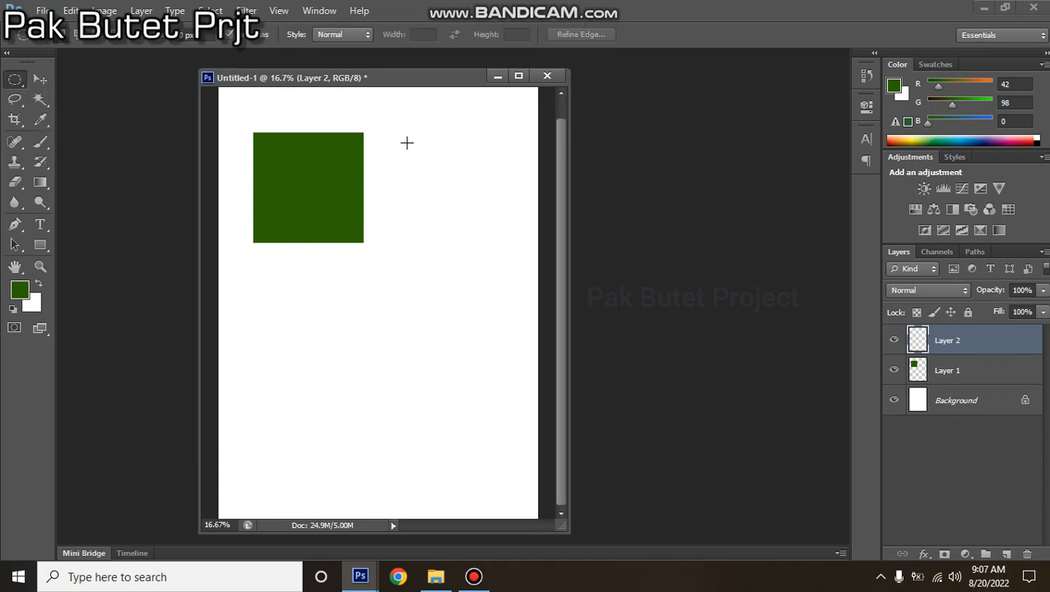
pyautogui.moveTo(393, 135); pyautogui.dragTo(508, 295)
pyautogui.moveTo(299, 305); pyautogui.dragTo(501, 383)
pyautogui.click(498, 384)
pyautogui.moveTo(375, 131); pyautogui.dragTo(495, 276)
# Set the foreground colour to red (ff0000), then fill the circular selection with it and deselect.
pyautogui.click(17, 295)
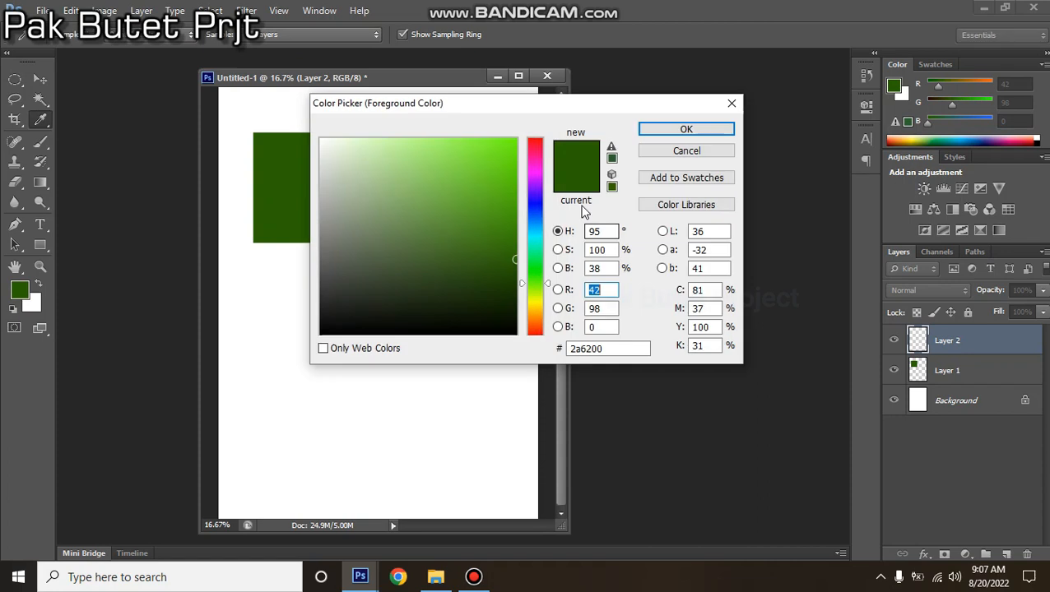
pyautogui.click(534, 140)
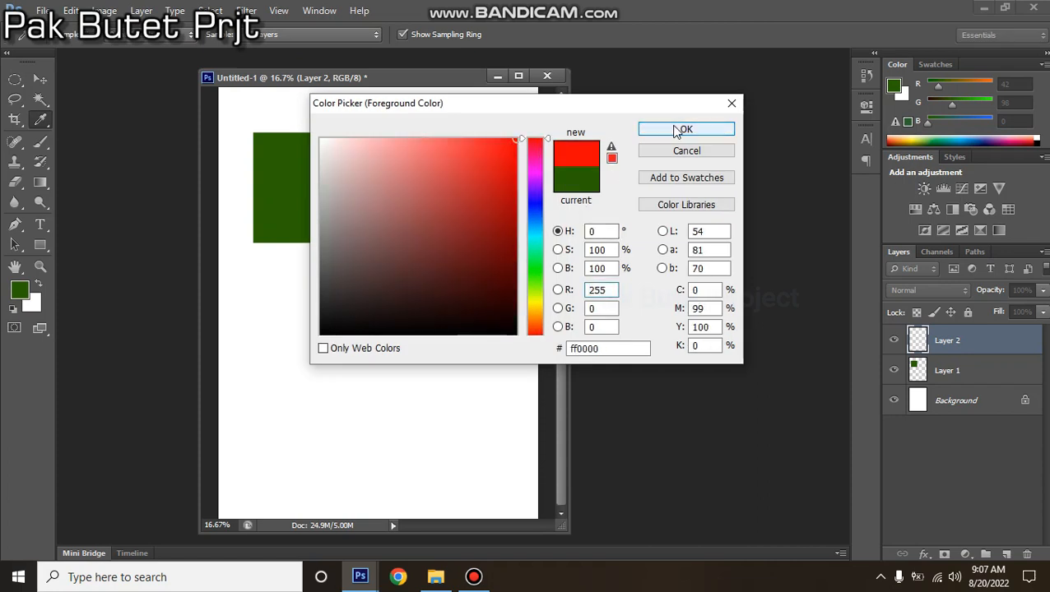
pyautogui.click(683, 129)
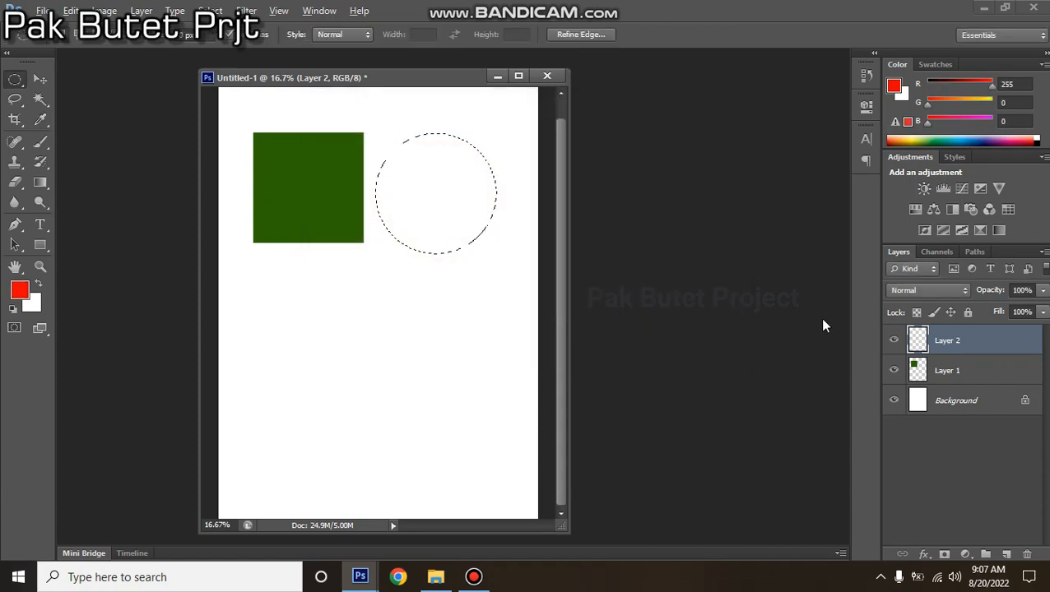
pyautogui.hotkey('alt', 'BackSpace')
pyautogui.hotkey('ctrl', 'd')
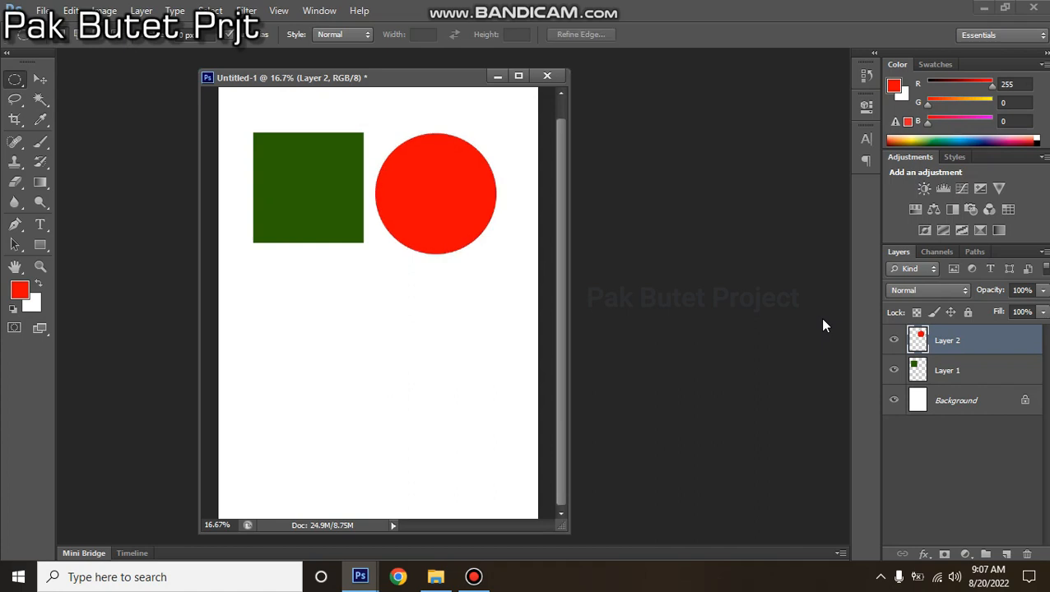
# Move the red circle below the green square and shift the square about 0.72 in right and 0.26 in up.
pyautogui.click(38, 80)
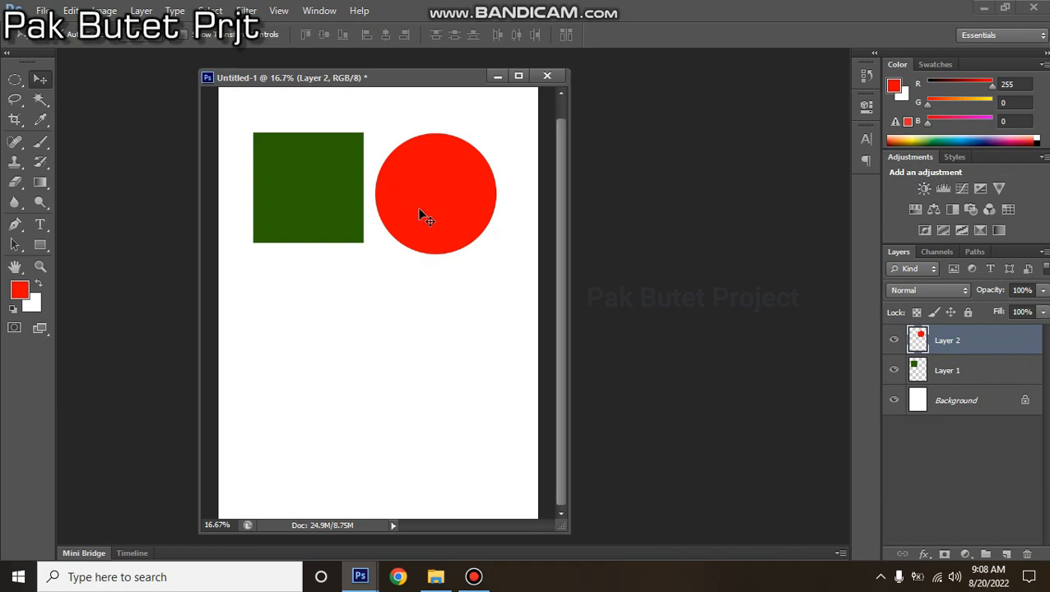
pyautogui.click(322, 200)
pyautogui.moveTo(458, 193); pyautogui.dragTo(336, 339)
pyautogui.moveTo(329, 189); pyautogui.dragTo(355, 175)
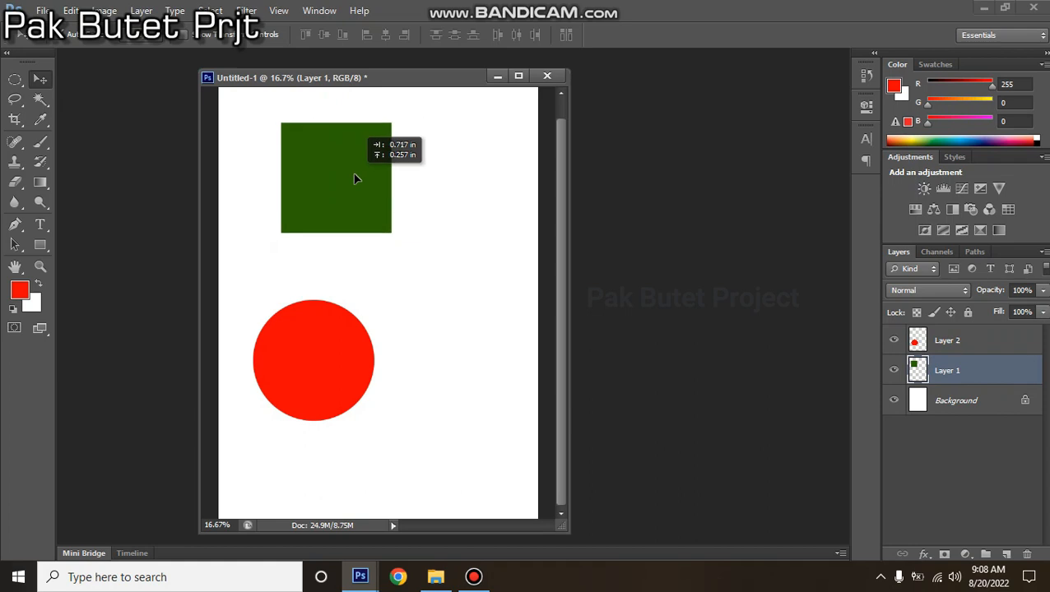
# Enlarge the red circle with Free Transform, reposition it and adjust its height and width into a slightly wide ellipse.
pyautogui.click(356, 364)
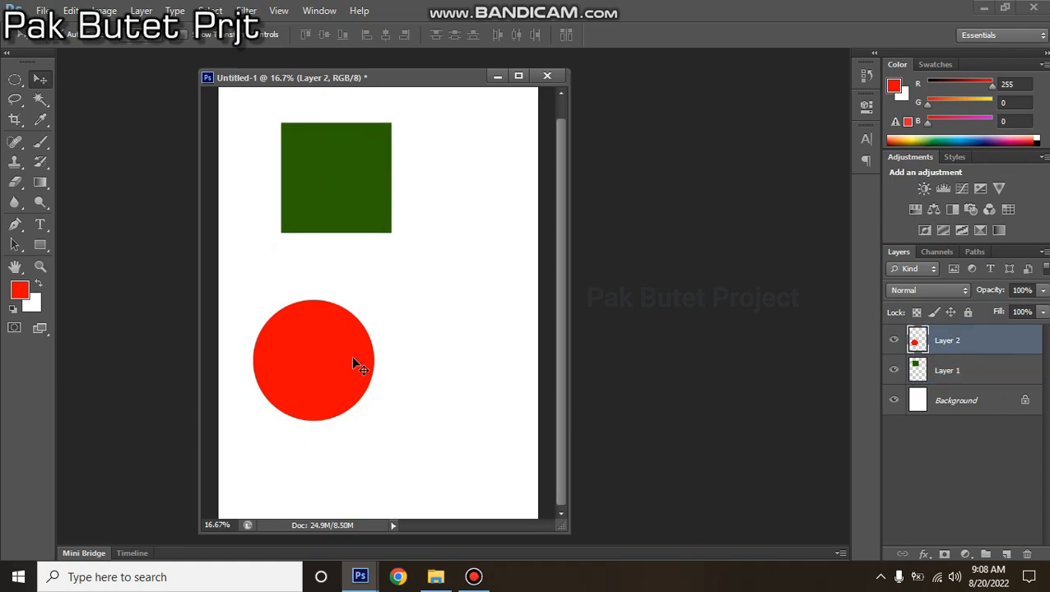
pyautogui.hotkey('ctrl', 't')
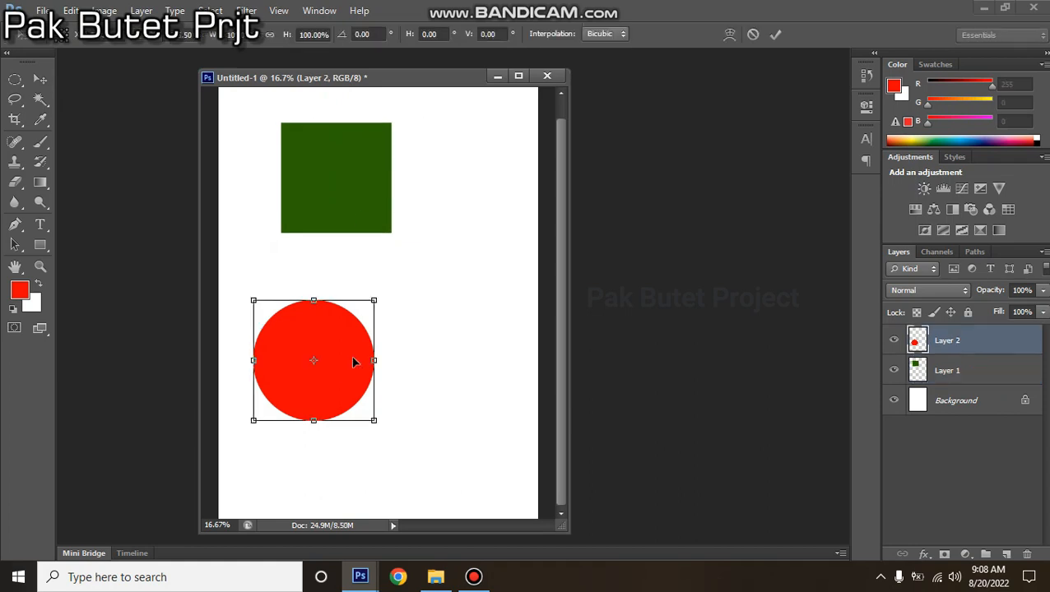
pyautogui.moveTo(374, 300); pyautogui.dragTo(450, 247)
pyautogui.moveTo(387, 275); pyautogui.dragTo(391, 300)
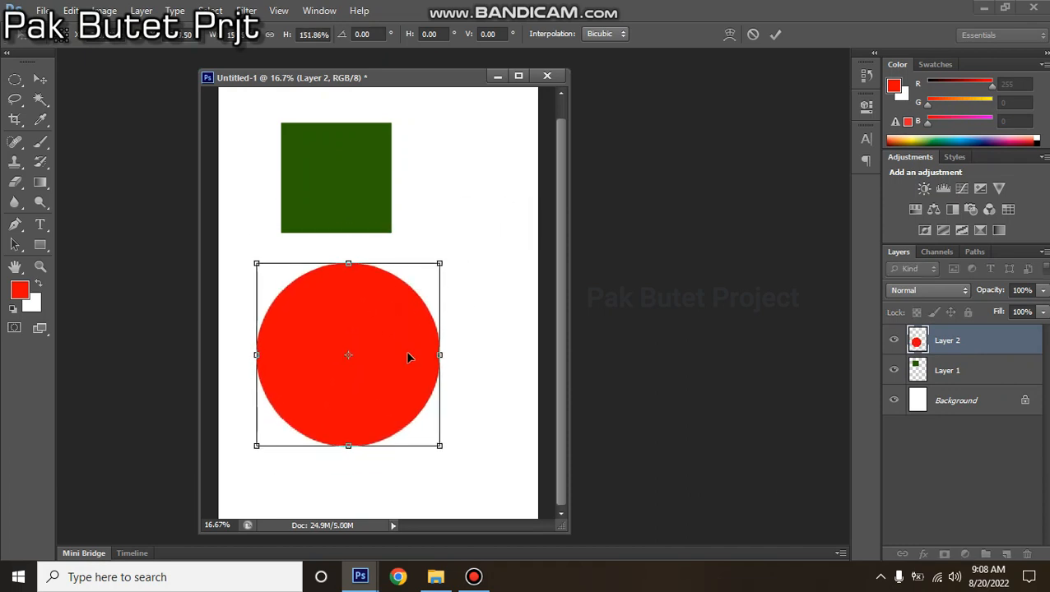
pyautogui.moveTo(348, 446); pyautogui.dragTo(359, 401)
pyautogui.moveTo(439, 331); pyautogui.dragTo(403, 330)
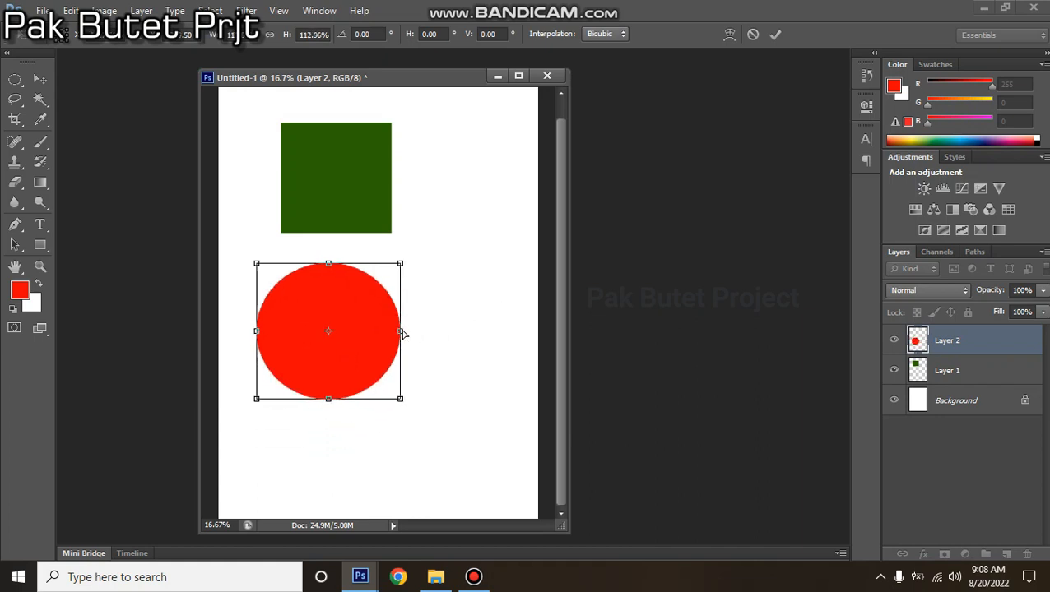
pyautogui.press('Return')
# Undo the circle's transform and the shape moves, back to the square and circle side by side.
pyautogui.hotkey('ctrl', 'z')
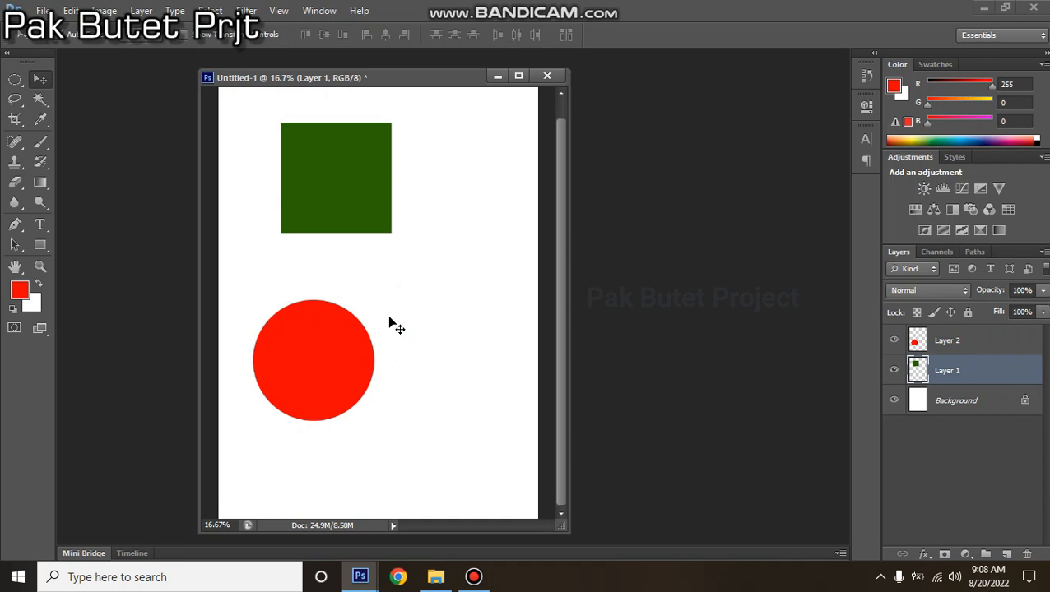
pyautogui.hotkey('ctrl', 'alt', 'z')
pyautogui.hotkey('ctrl', 'alt', 'z')
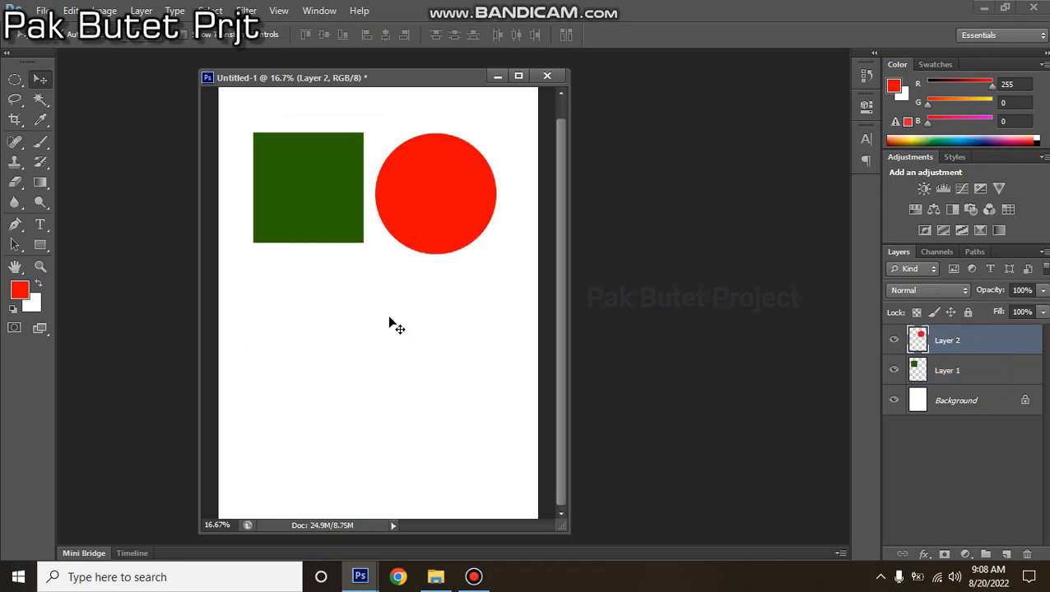
pyautogui.hotkey('ctrl', 'alt', 'z')
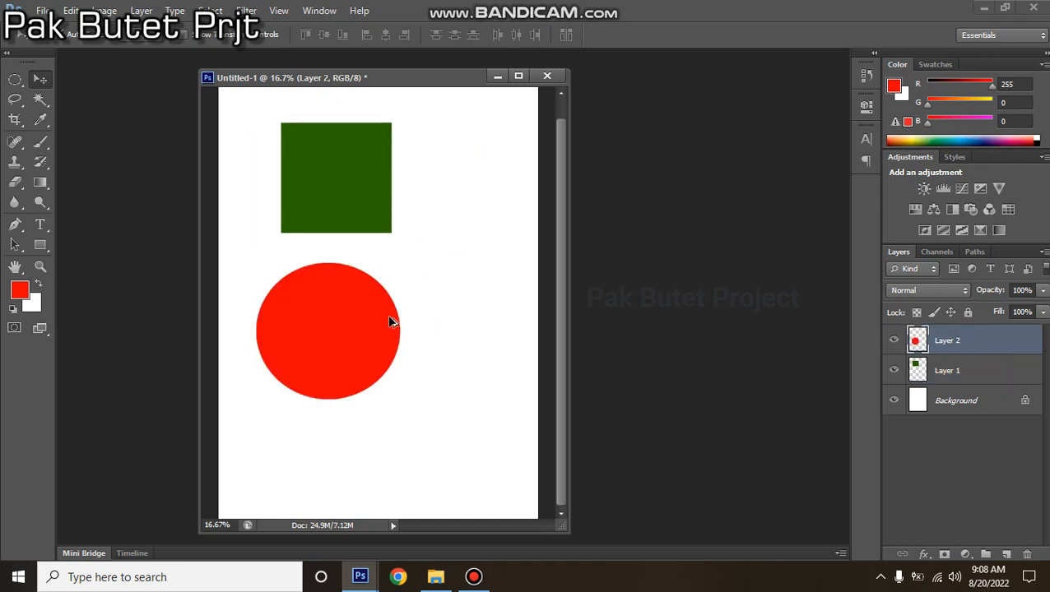
pyautogui.hotkey('ctrl', 'alt', 'z')
pyautogui.hotkey('ctrl', 'alt', 'z')
pyautogui.hotkey('ctrl', 'alt', 'z')
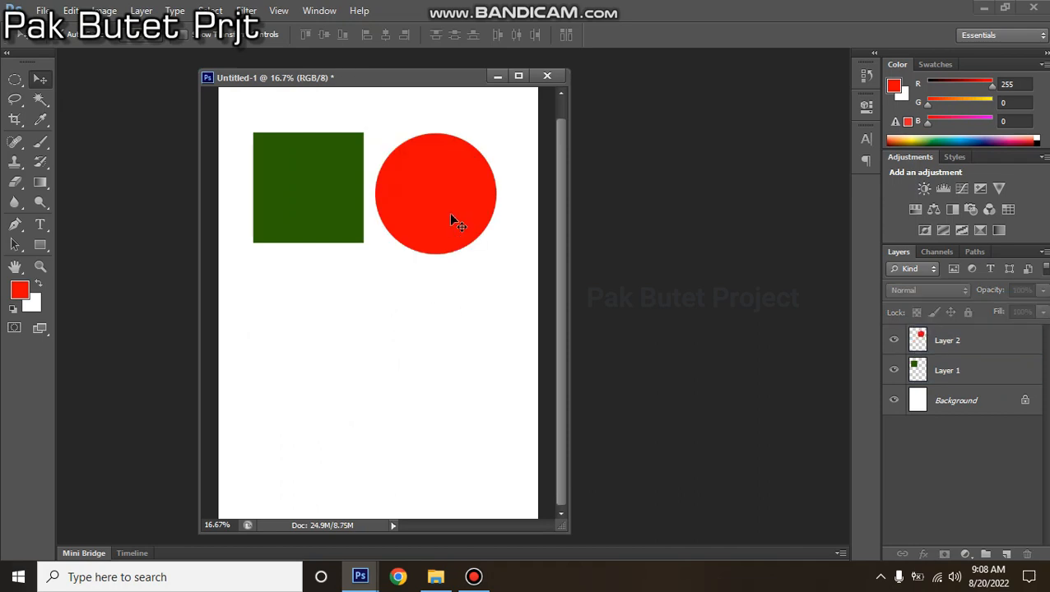
# Move the red circle below the green square with the Move tool.
pyautogui.moveTo(441, 204); pyautogui.dragTo(317, 354)
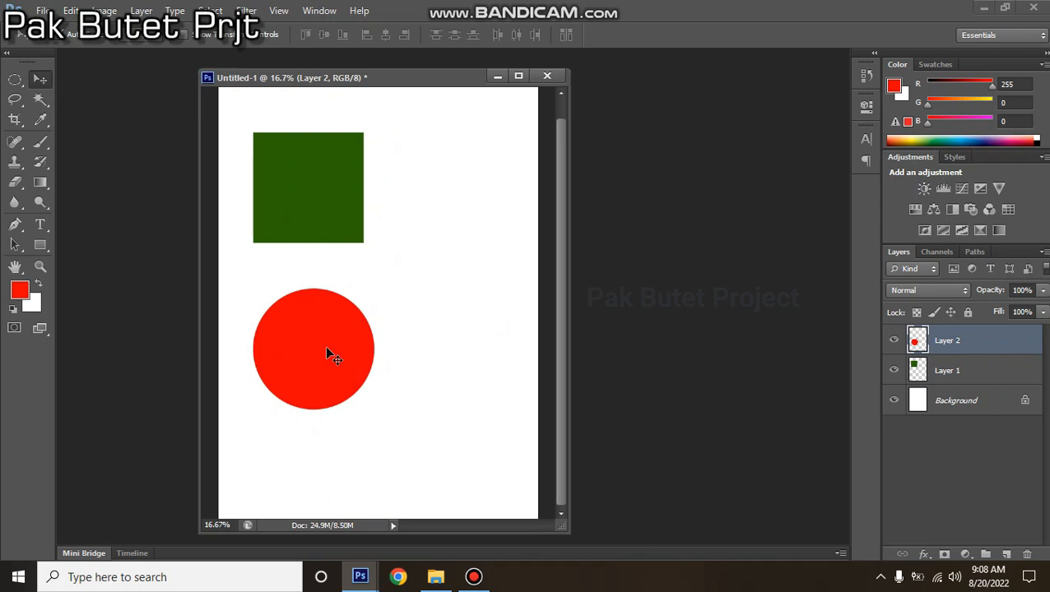
# Enlarge the red circle proportionally to about 141% with Free Transform and move it up closer to the green square.
pyautogui.hotkey('ctrl', 't')
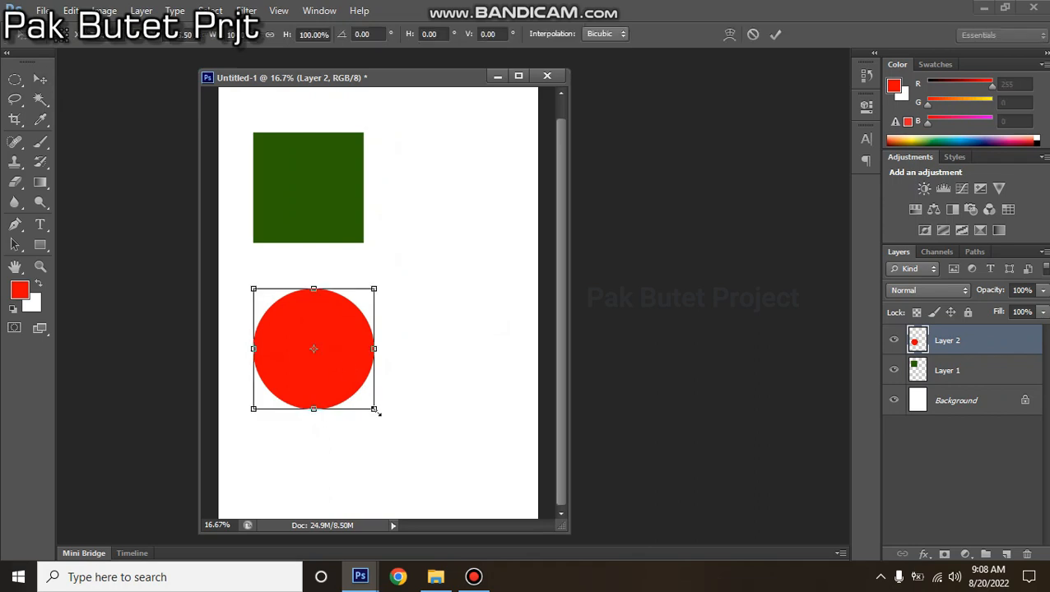
pyautogui.moveTo(372, 409); pyautogui.dragTo(415, 463)
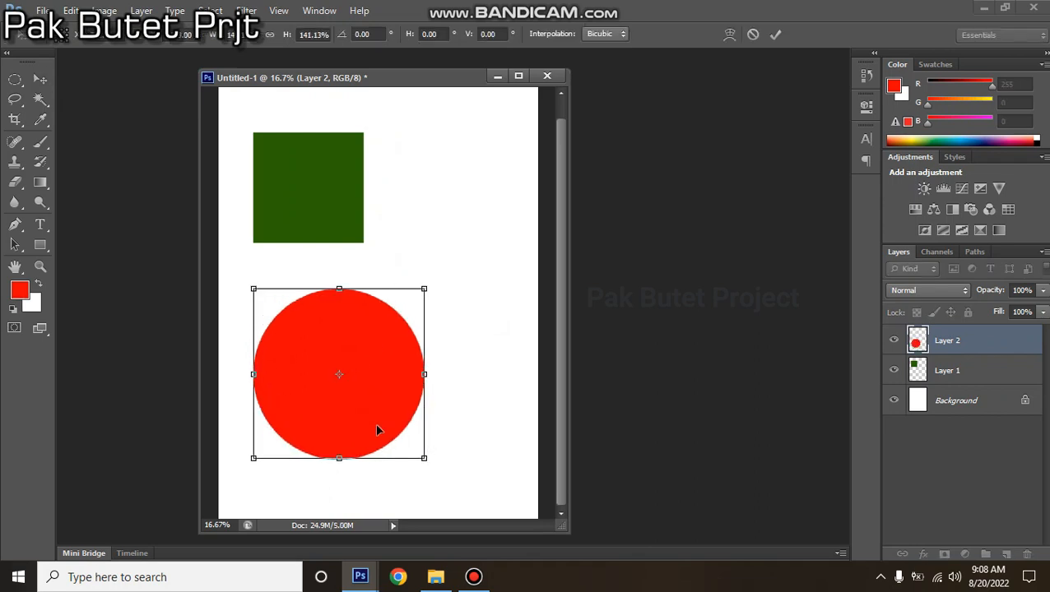
pyautogui.moveTo(375, 422); pyautogui.dragTo(377, 397)
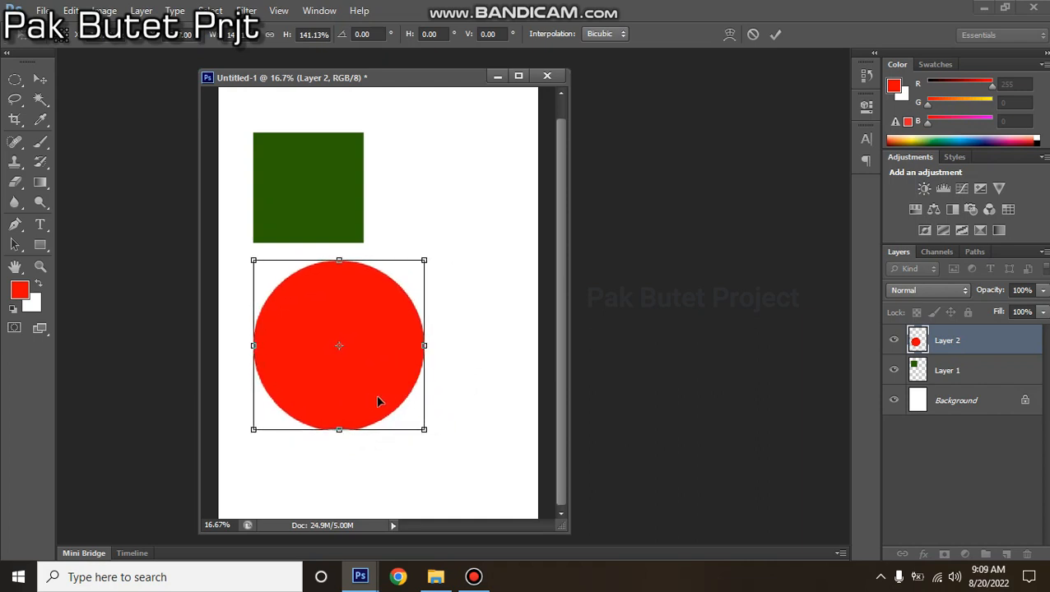
pyautogui.press('Return')
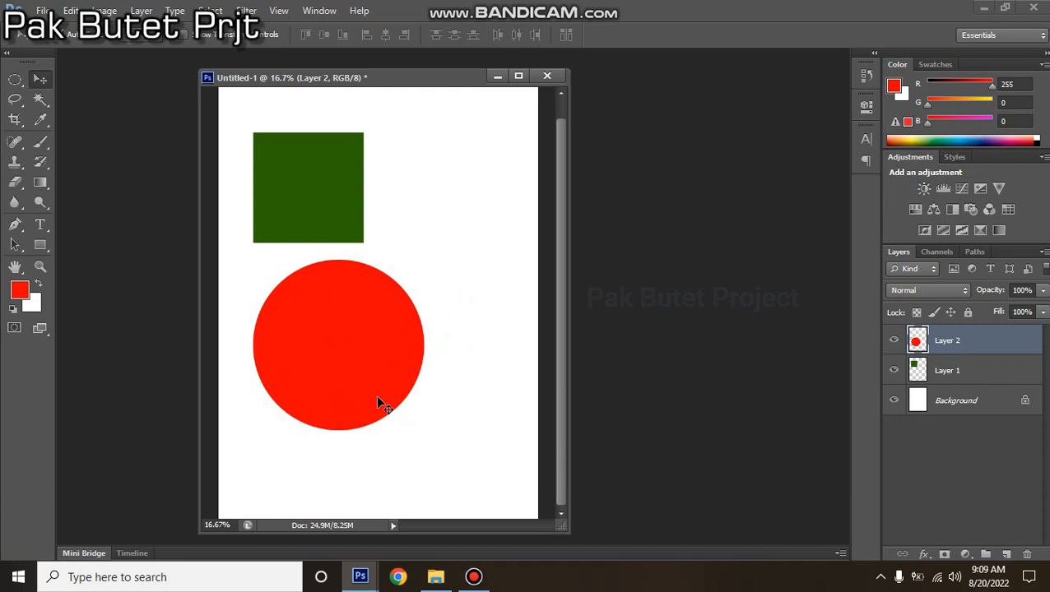
# Examine the square and circle in full screen mode at several zoom levels and view positions, and return to the standard window.
pyautogui.press('f')
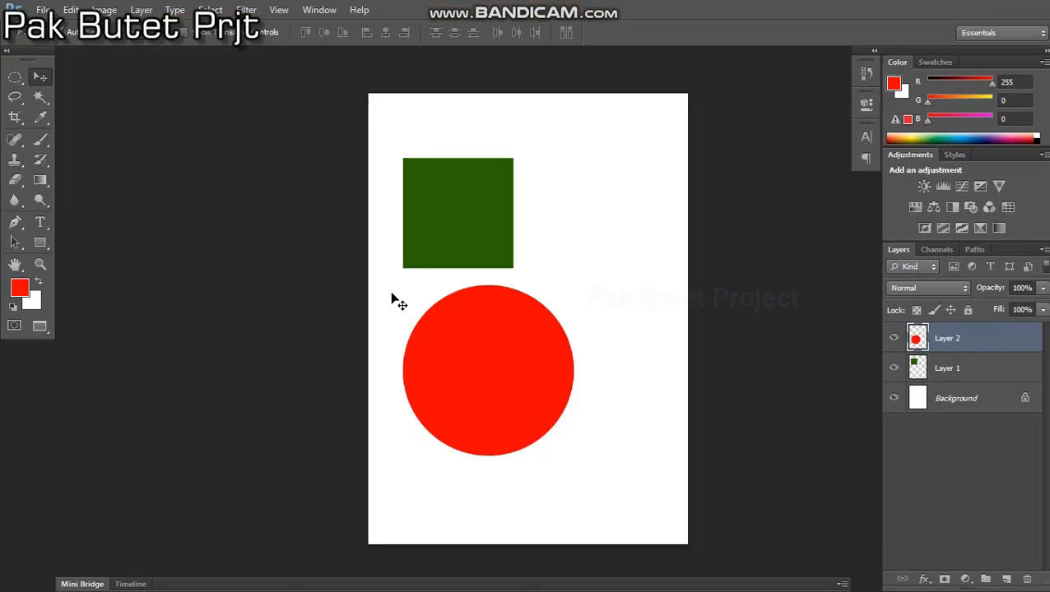
pyautogui.click(567, 338)
pyautogui.scroll(5, 566, 339)
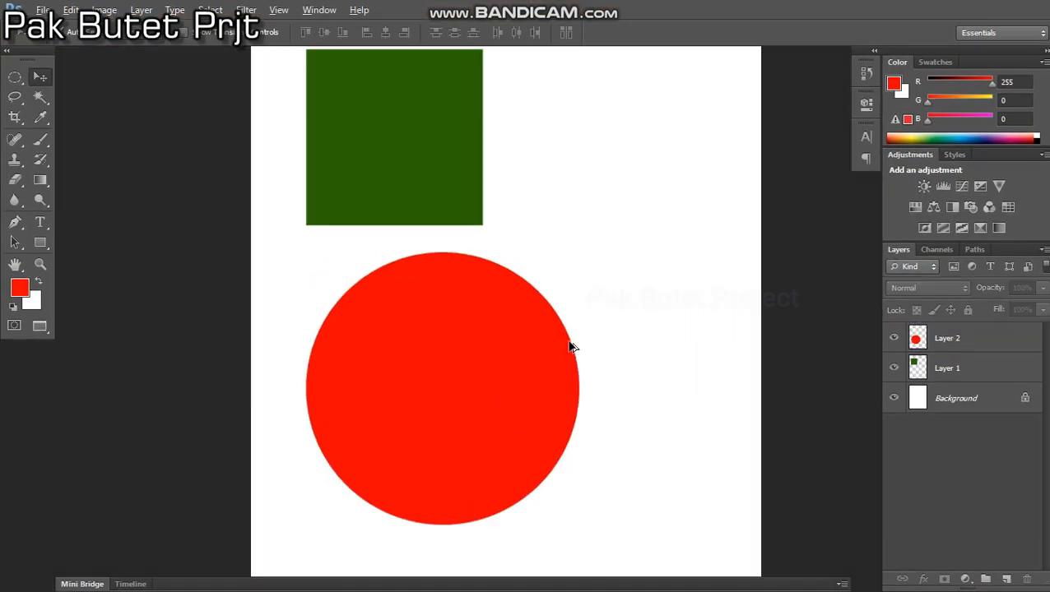
pyautogui.scroll(-4, 402, 336)
pyautogui.scroll(-2, 412, 325)
pyautogui.scroll(4, 500, 311)
pyautogui.moveTo(518, 293); pyautogui.dragTo(516, 263)
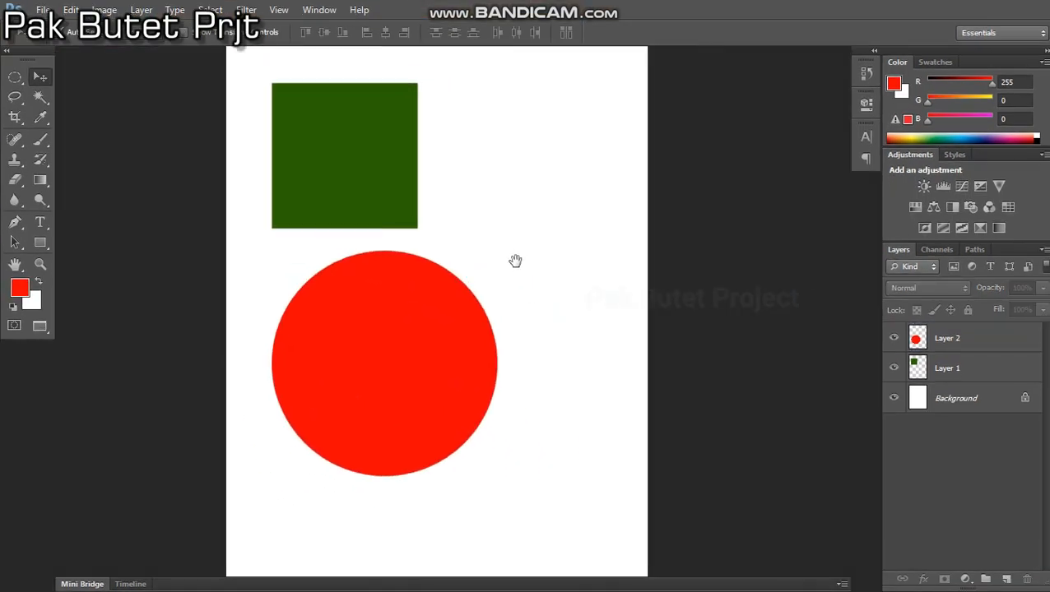
pyautogui.scroll(-1, 491, 301)
pyautogui.scroll(-1, 473, 292)
pyautogui.scroll(2, 466, 274)
pyautogui.scroll(-1, 484, 284)
pyautogui.scroll(1, 483, 272)
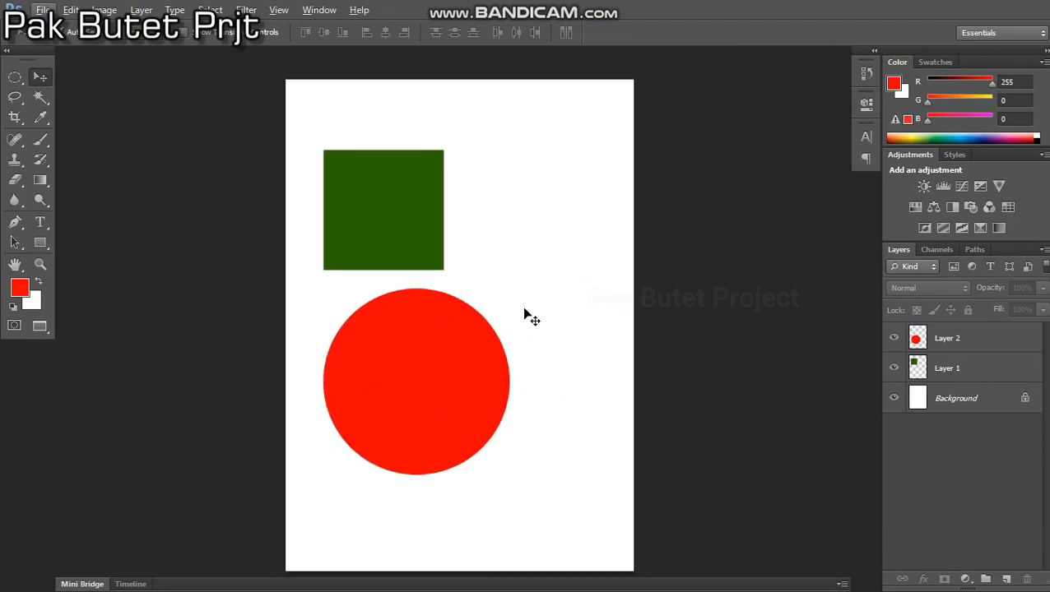
pyautogui.scroll(-2, 527, 315)
pyautogui.scroll(1, 525, 315)
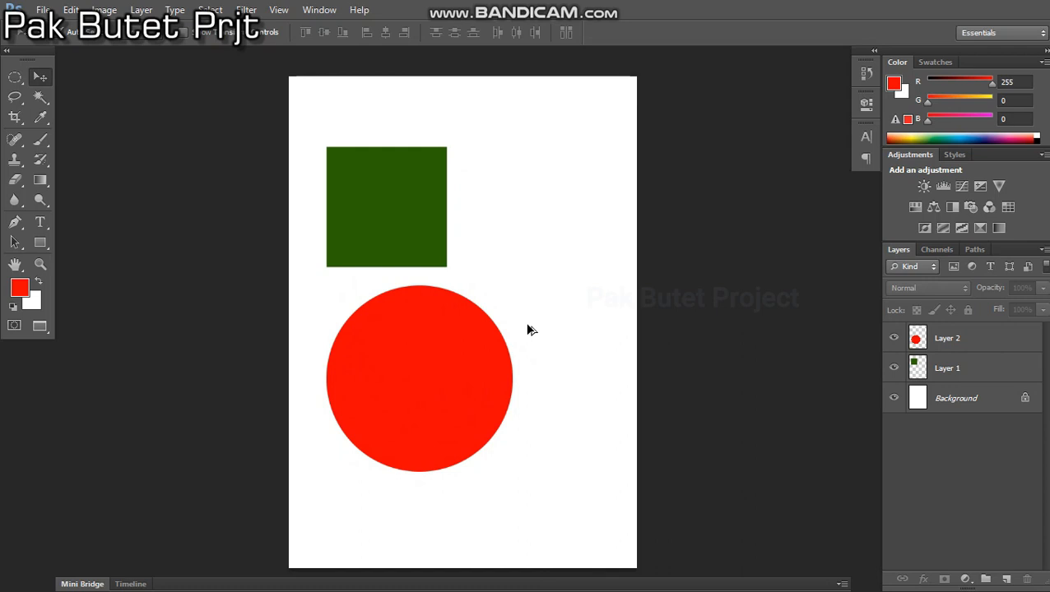
pyautogui.scroll(-1, 530, 329)
pyautogui.scroll(1, 531, 330)
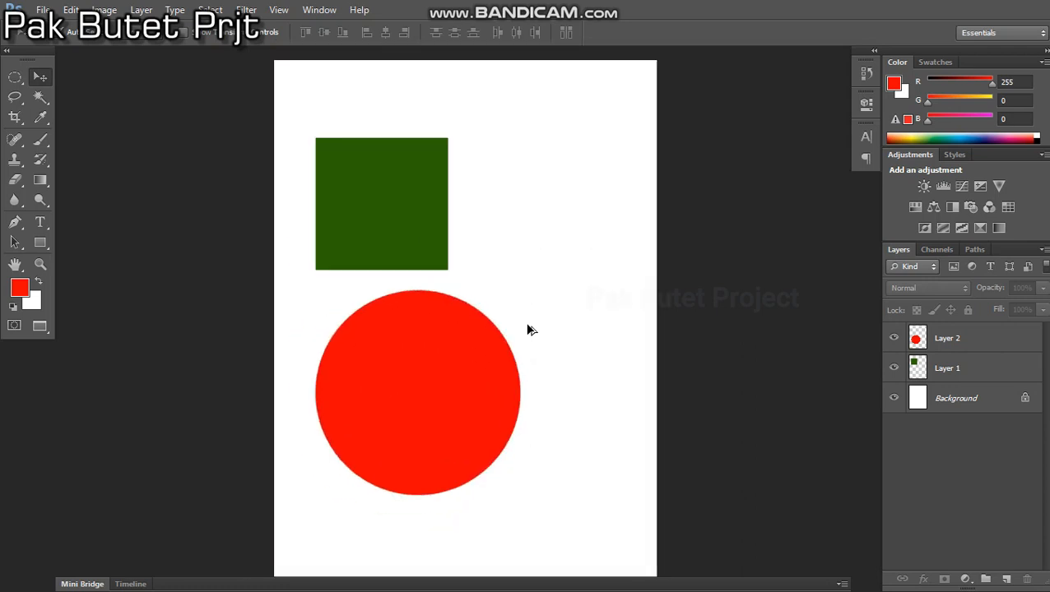
pyautogui.scroll(-2, 530, 330)
pyautogui.scroll(3, 532, 330)
pyautogui.scroll(-4, 531, 330)
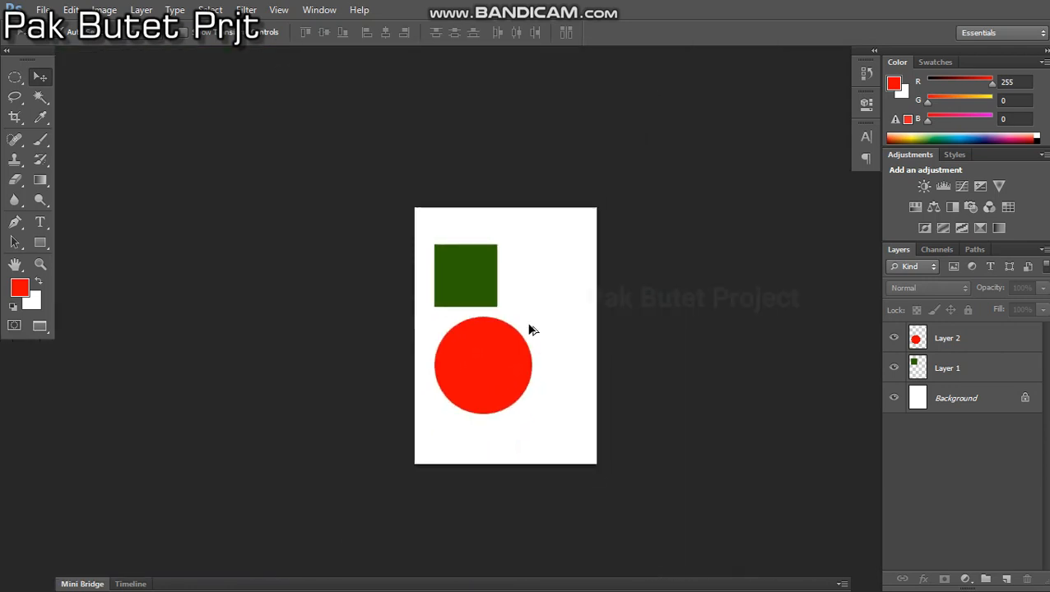
pyautogui.scroll(1, 530, 330)
pyautogui.scroll(1, 530, 327)
pyautogui.scroll(-1, 508, 264)
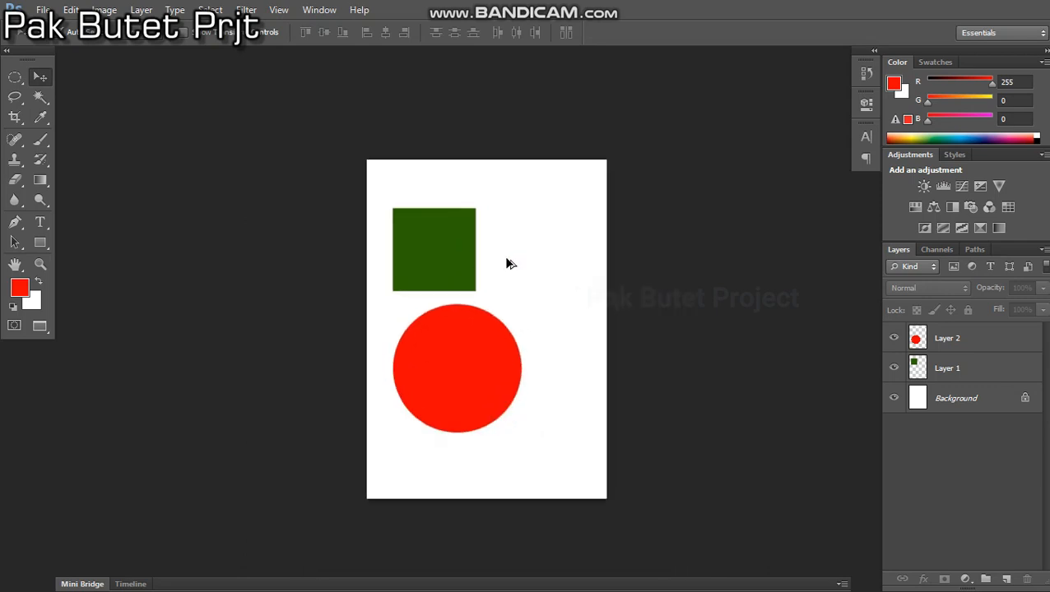
pyautogui.scroll(2, 501, 260)
pyautogui.scroll(-1, 448, 283)
pyautogui.scroll(-1, 433, 312)
pyautogui.scroll(2, 467, 257)
pyautogui.scroll(-3, 466, 271)
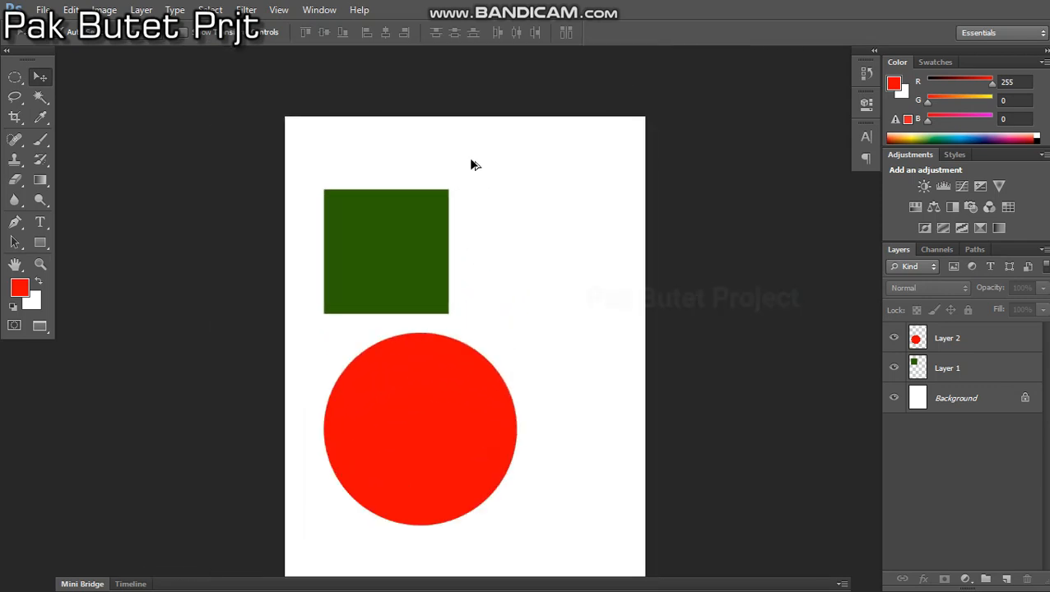
pyautogui.scroll(2, 482, 288)
pyautogui.scroll(-1, 462, 195)
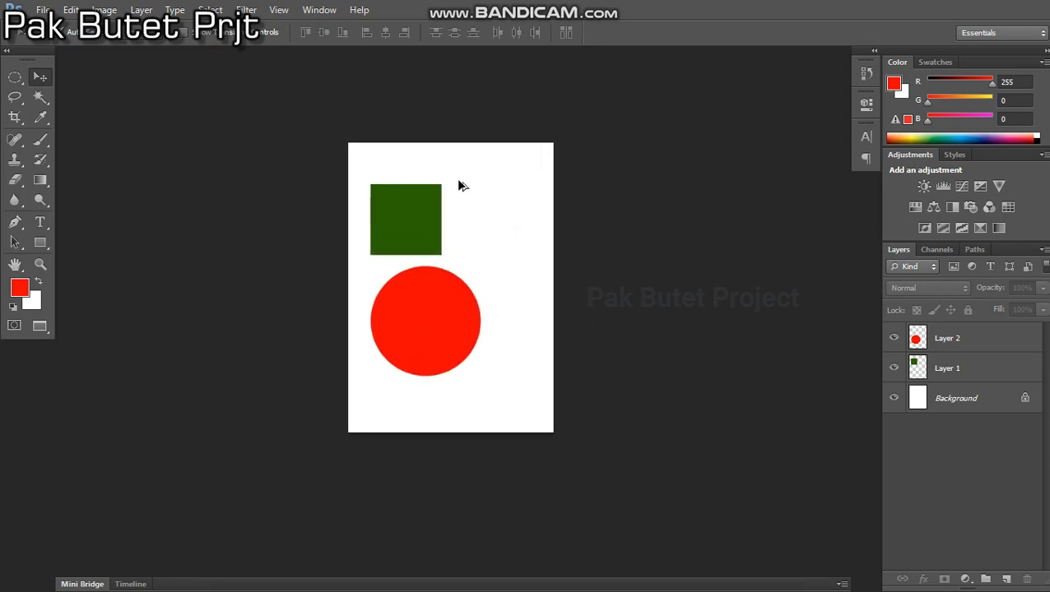
pyautogui.moveTo(477, 279)
pyautogui.mouseDown()
pyautogui.moveTo(393, 237)
pyautogui.moveTo(377, 243)
pyautogui.moveTo(436, 281)
pyautogui.moveTo(752, 301)
pyautogui.moveTo(628, 276)
pyautogui.moveTo(230, 264)
pyautogui.moveTo(459, 274)
pyautogui.mouseUp()
pyautogui.scroll(6, 447, 297)
pyautogui.scroll(-6, 447, 298)
pyautogui.scroll(4, 449, 237)
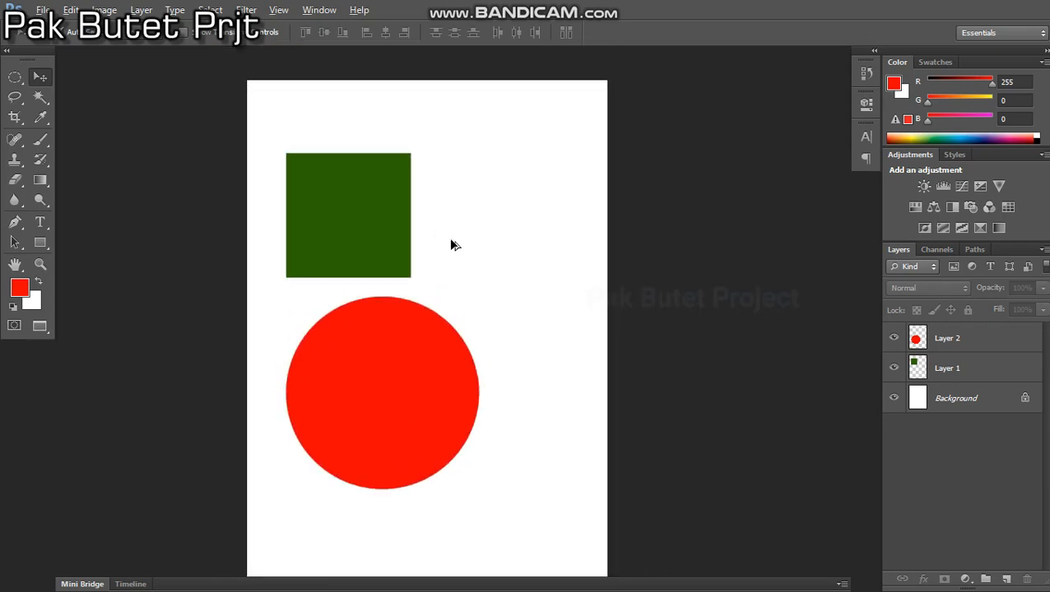
pyautogui.moveTo(469, 270); pyautogui.dragTo(409, 253)
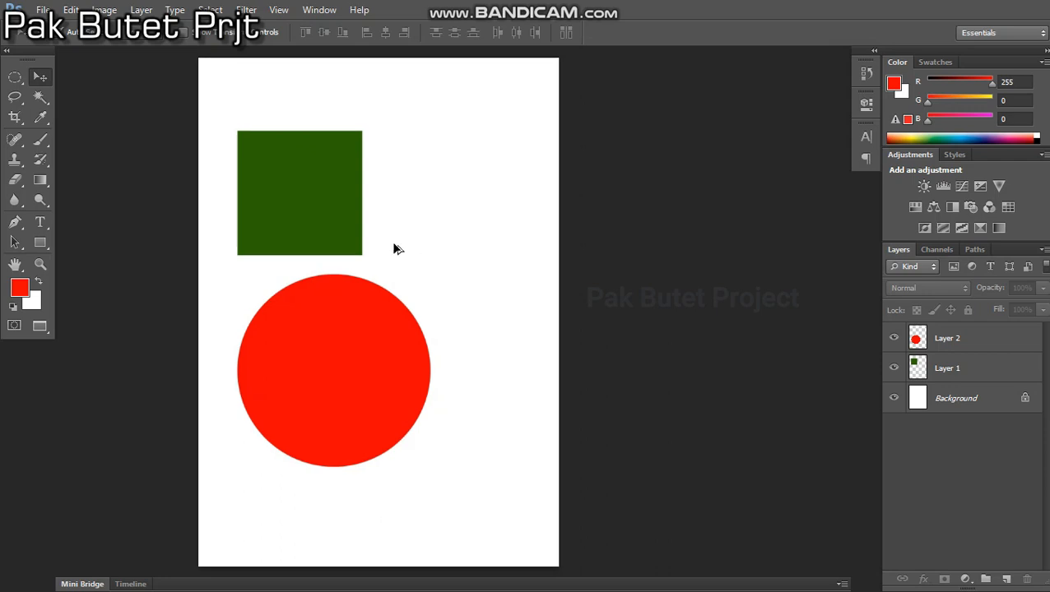
pyautogui.scroll(-2, 408, 247)
pyautogui.moveTo(409, 276); pyautogui.dragTo(434, 286)
pyautogui.press('f')
pyautogui.press('f')
pyautogui.click(473, 577)
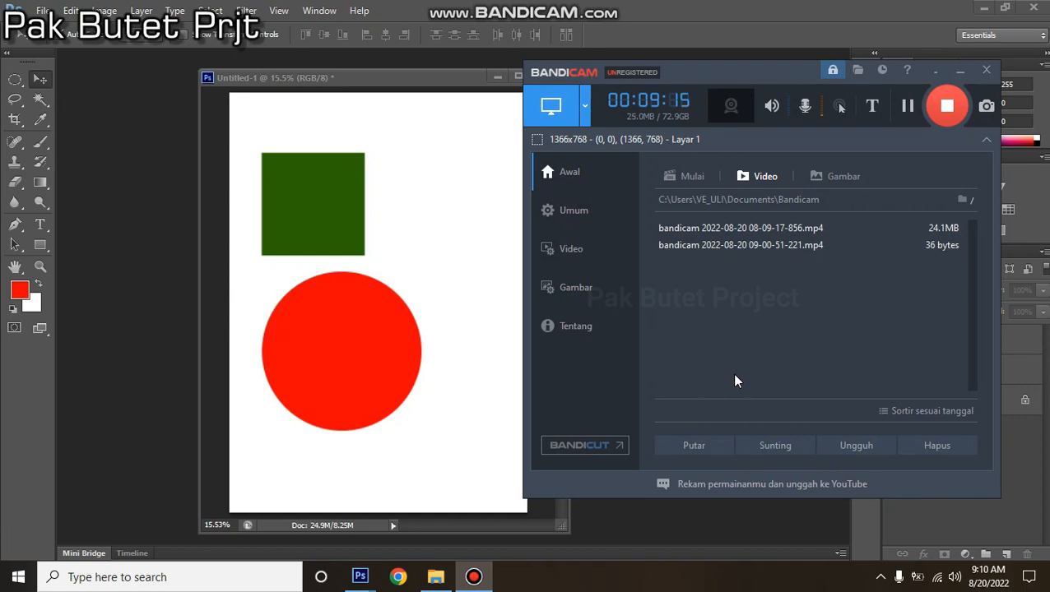
pyautogui.click(482, 265)
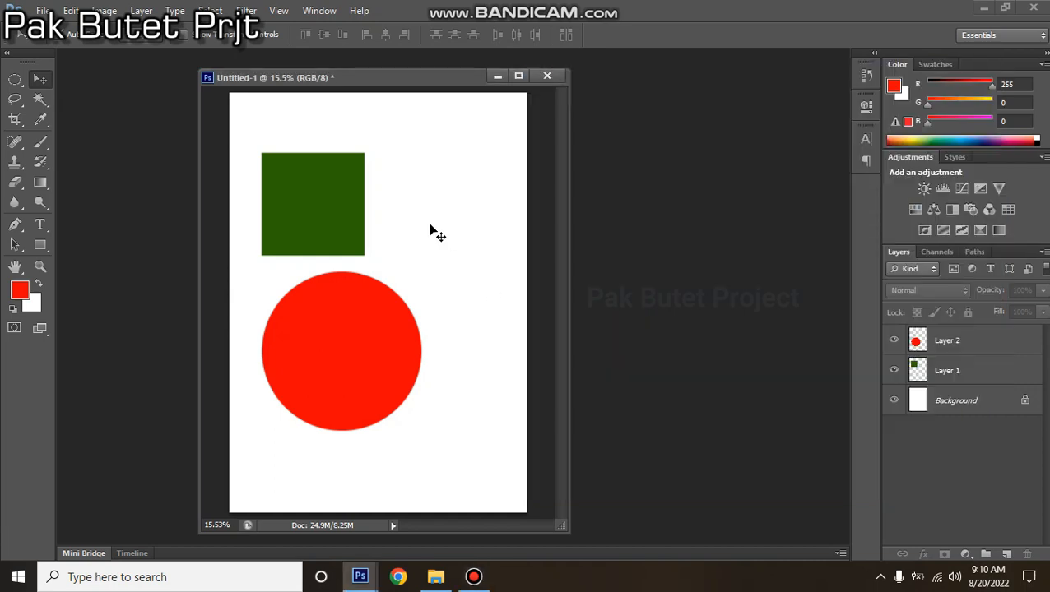
# Select the green square and red circle layers together and group them.
pyautogui.click(951, 341)
pyautogui.click(323, 212)
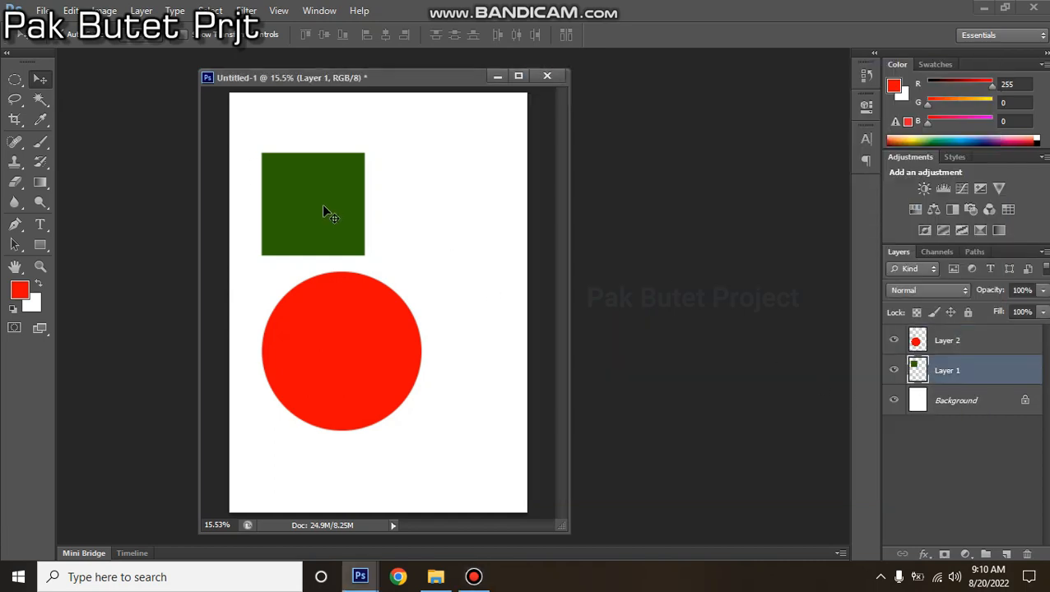
pyautogui.keyDown('shift'); pyautogui.click(347, 346); pyautogui.keyUp('shift')
pyautogui.rightClick(961, 345)
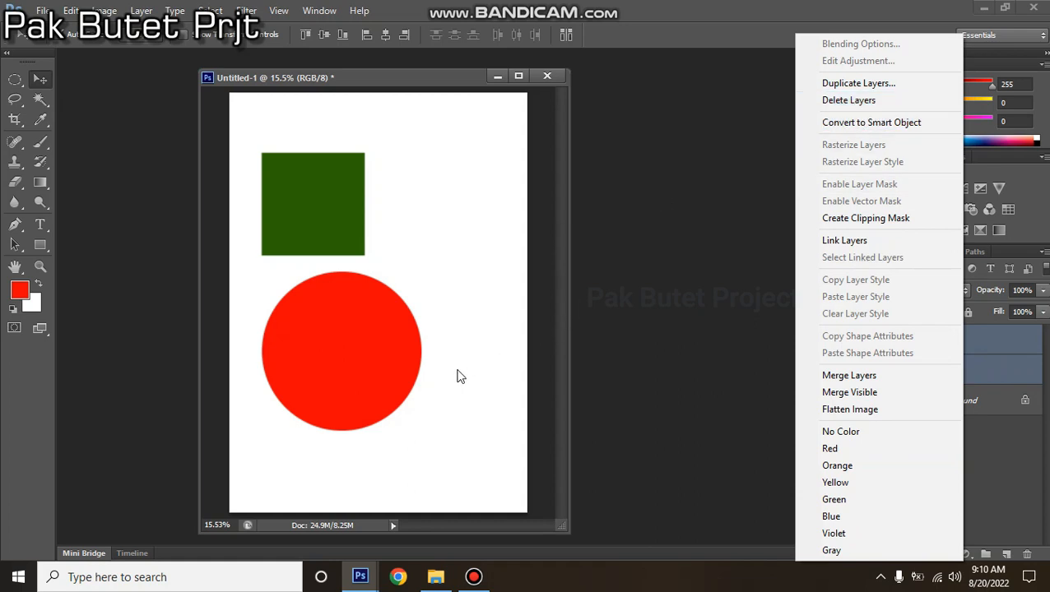
pyautogui.hotkey('ctrl', 'g')
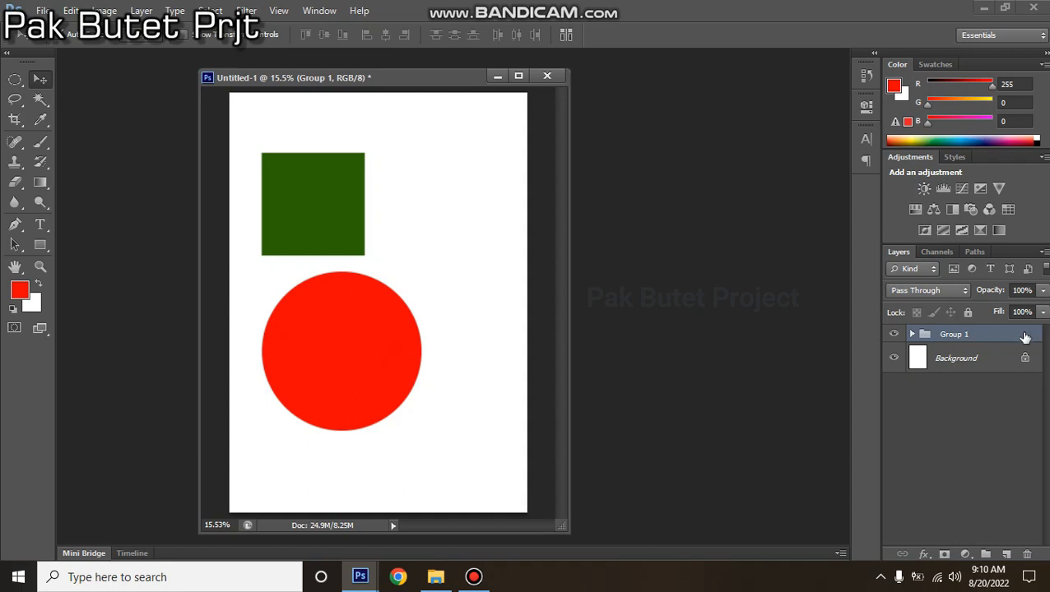
# Ungroup the square and circle layers and group the same two layers again.
pyautogui.rightClick(983, 334)
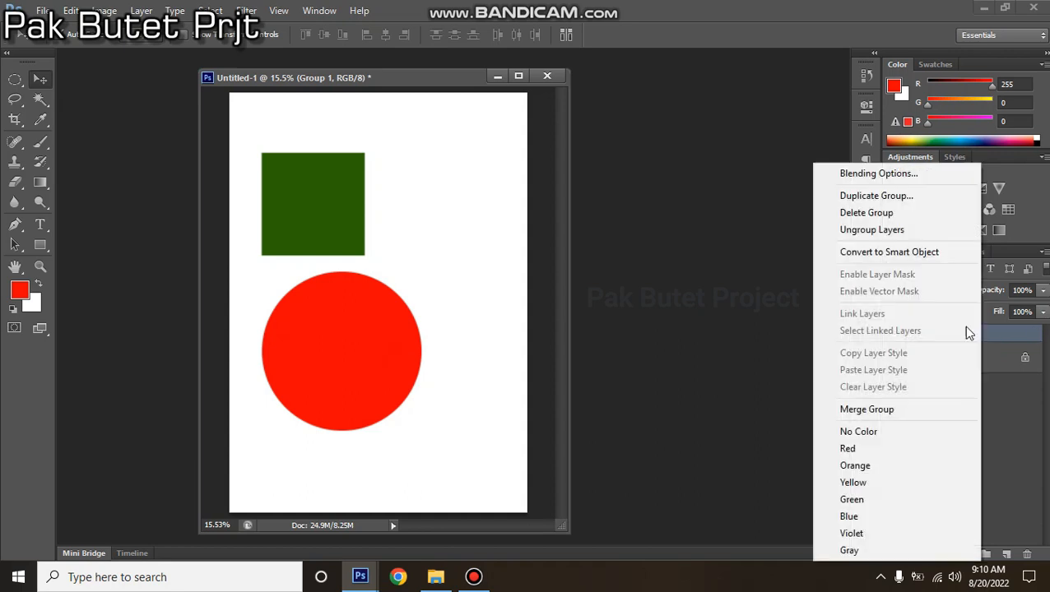
pyautogui.click(886, 228)
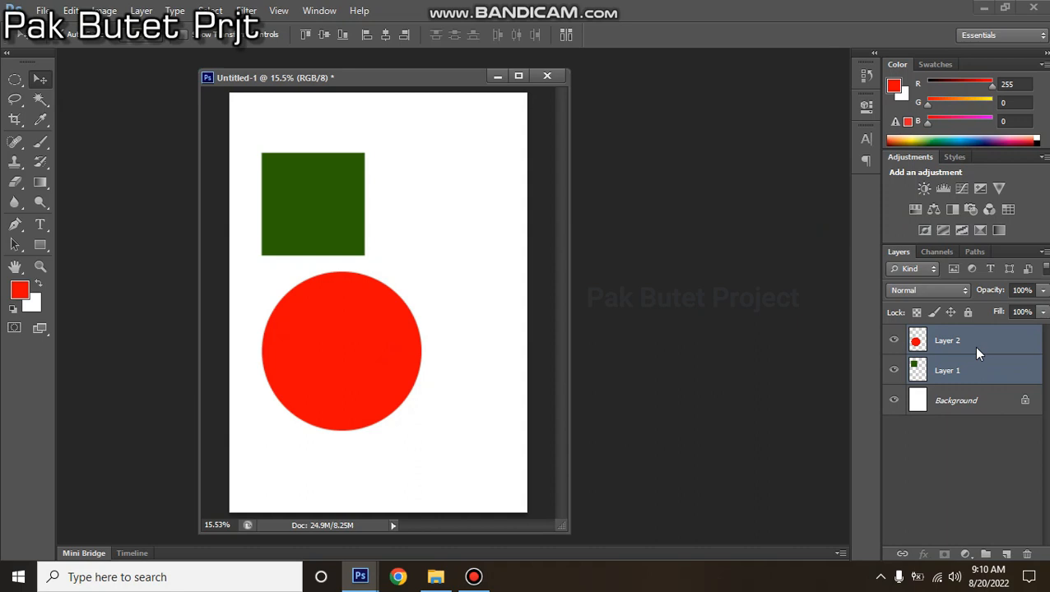
pyautogui.rightClick(987, 352)
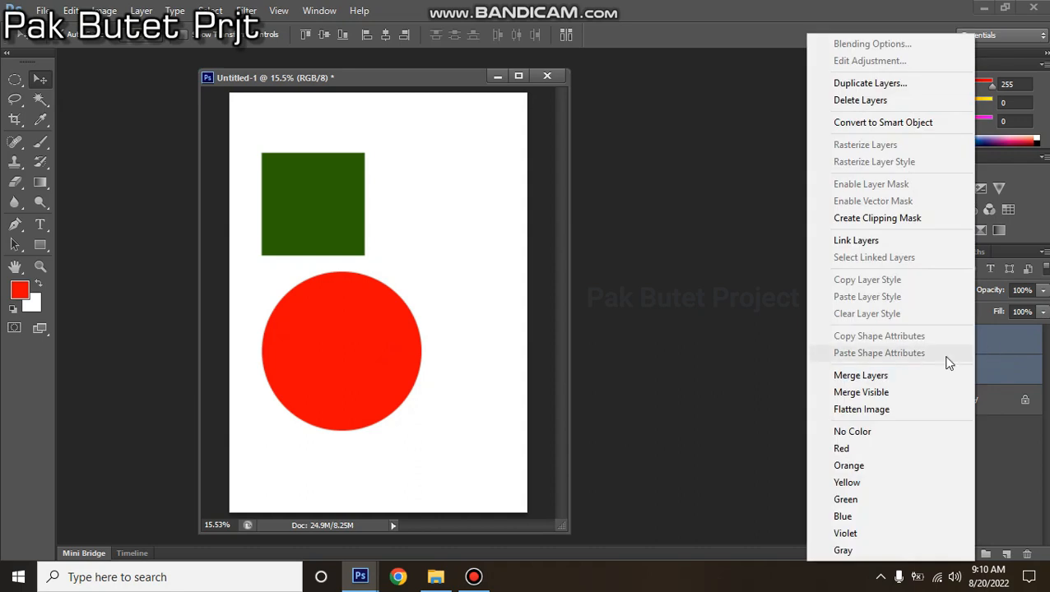
pyautogui.click(986, 336)
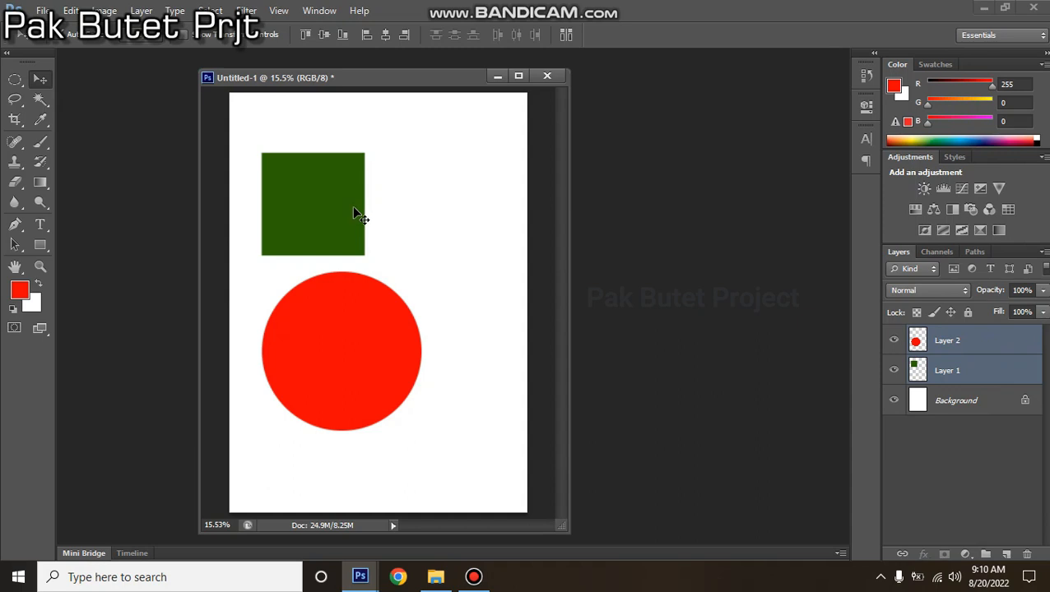
pyautogui.hotkey('ctrl', 'g')
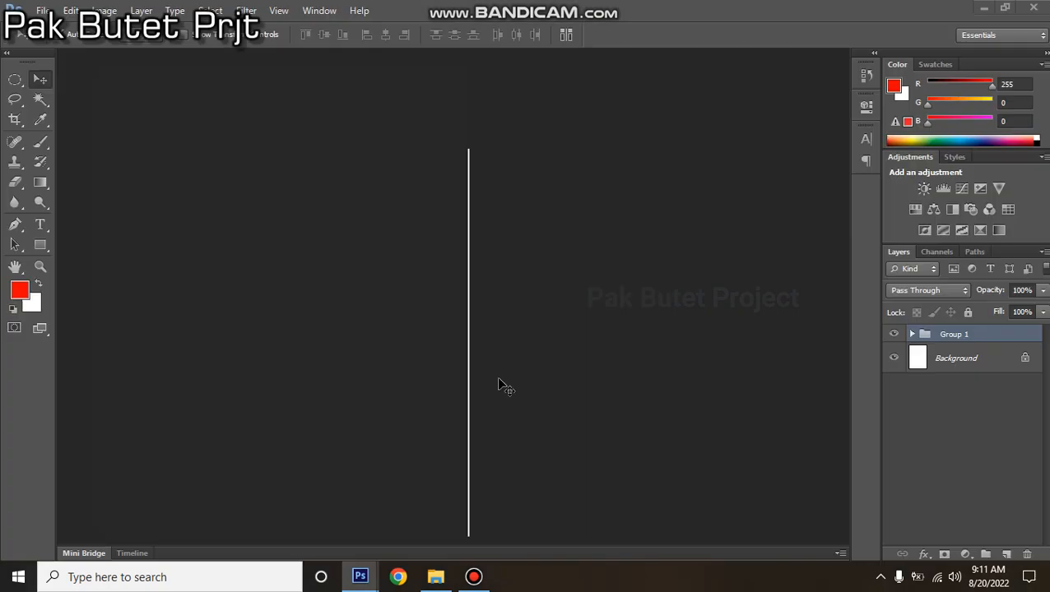
pyautogui.click(474, 577)
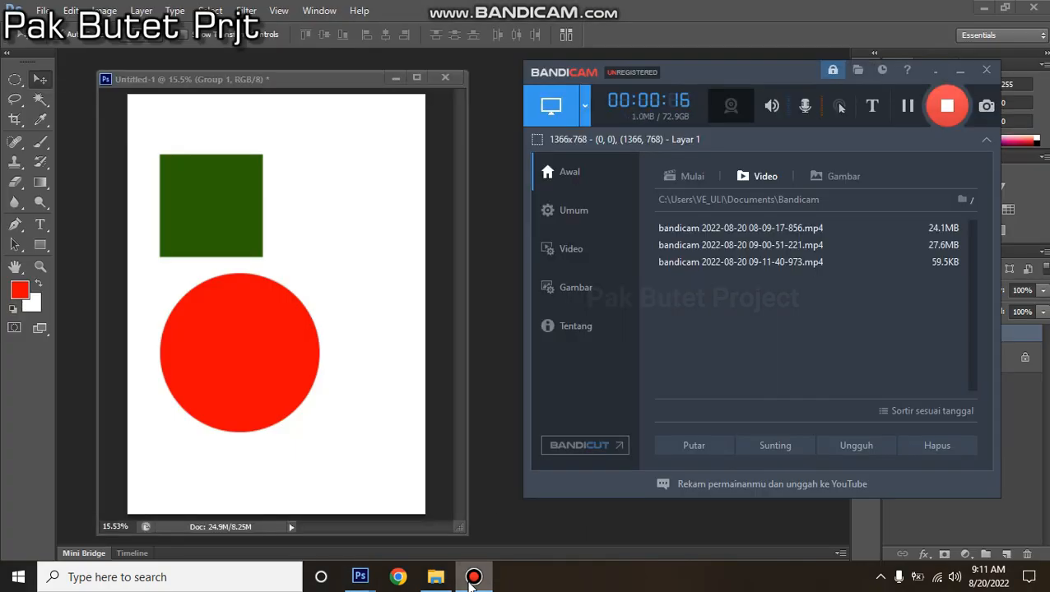
pyautogui.click(473, 577)
# Show the document in full screen mode and move the grouped square and circle toward the page's upper-left corner.
pyautogui.press('f')
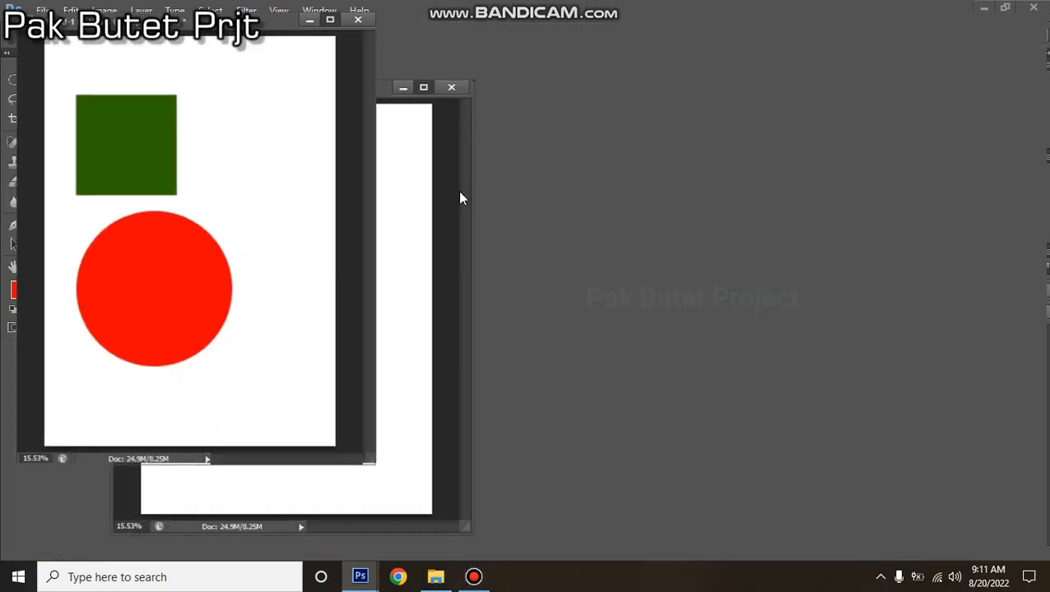
pyautogui.hotkey('ctrl', '0')
pyautogui.scroll(-5, 471, 369)
pyautogui.scroll(5, 531, 317)
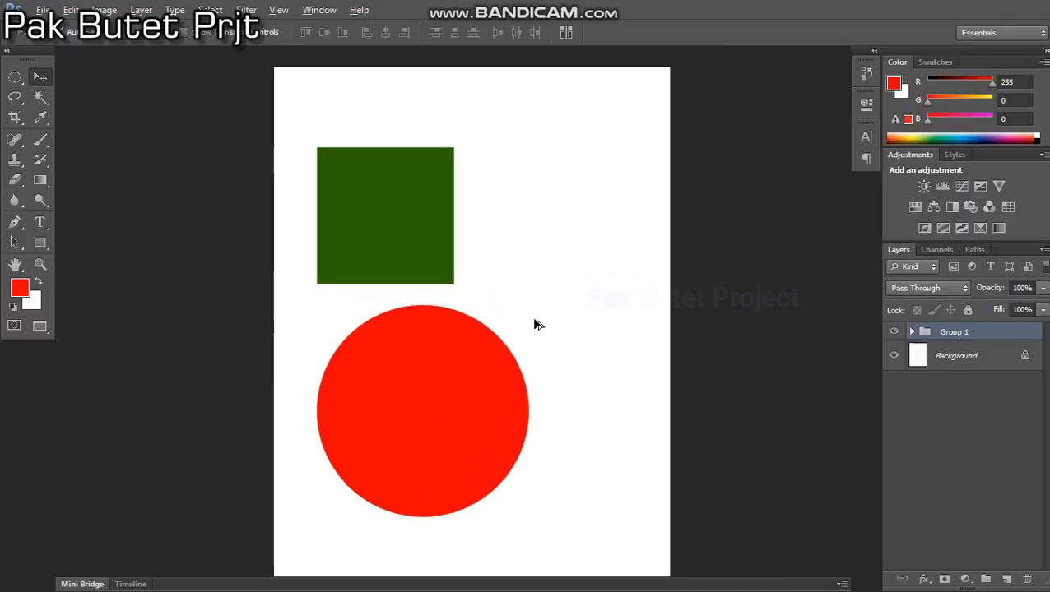
pyautogui.scroll(-3, 482, 315)
pyautogui.scroll(2, 469, 370)
pyautogui.scroll(-3, 477, 313)
pyautogui.moveTo(417, 253); pyautogui.dragTo(405, 226)
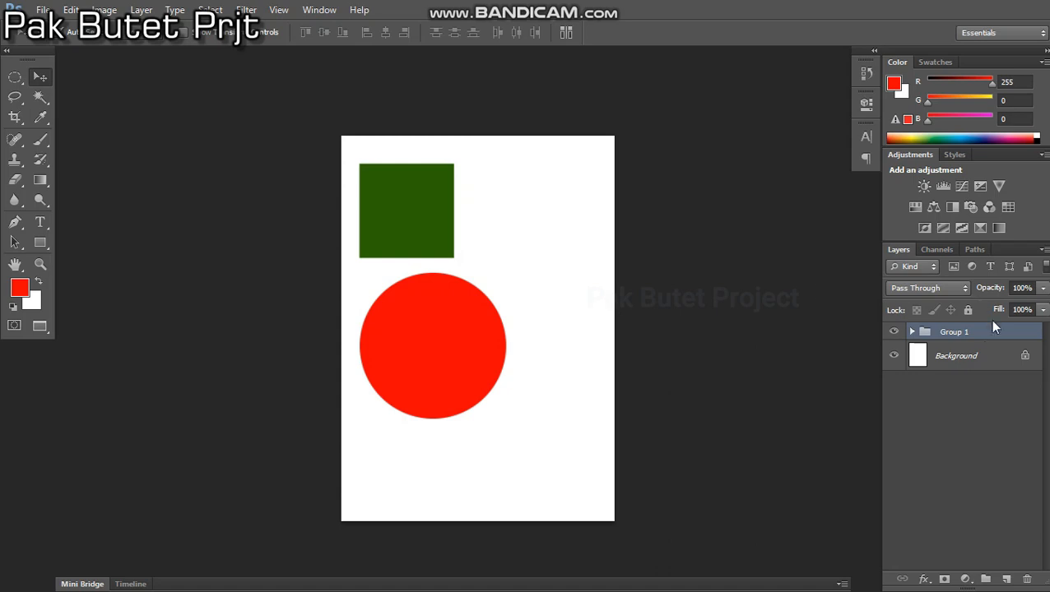
# Ungroup the square and circle layers and select only the red circle's layer.
pyautogui.rightClick(979, 337)
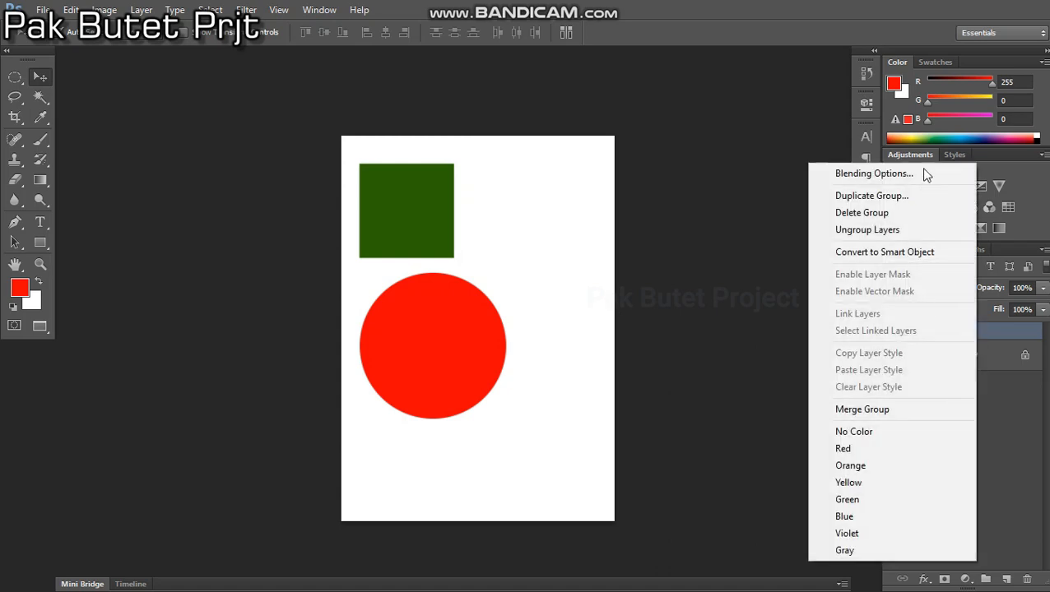
pyautogui.click(895, 230)
pyautogui.click(967, 347)
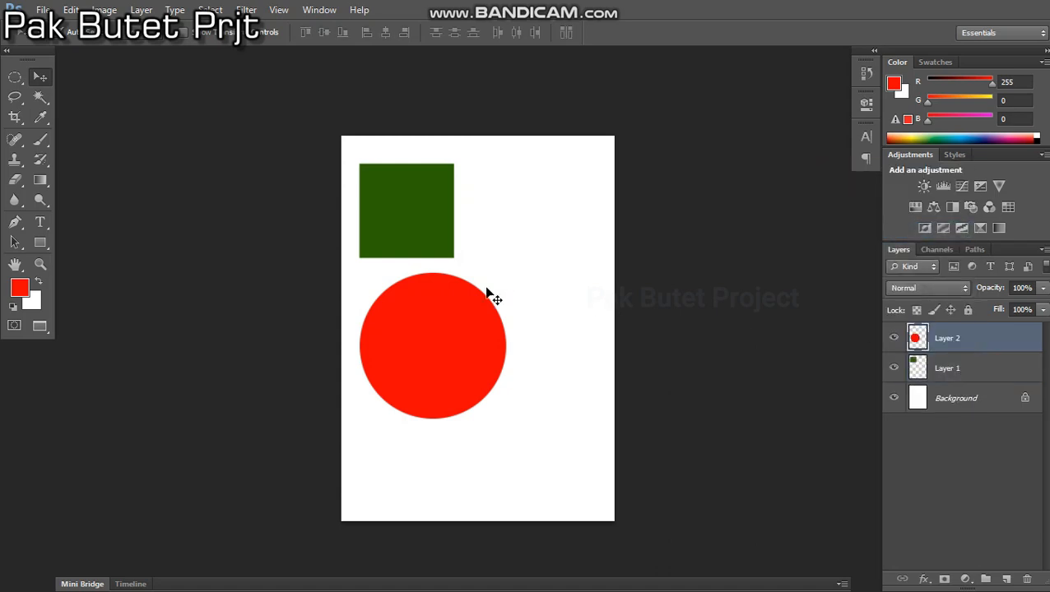
# Move the red circle, shrink it proportionally with Free Transform and place it just below the green square.
pyautogui.moveTo(460, 372)
pyautogui.mouseDown()
pyautogui.moveTo(420, 392)
pyautogui.moveTo(449, 379)
pyautogui.mouseUp()
pyautogui.hotkey('ctrl', 't')
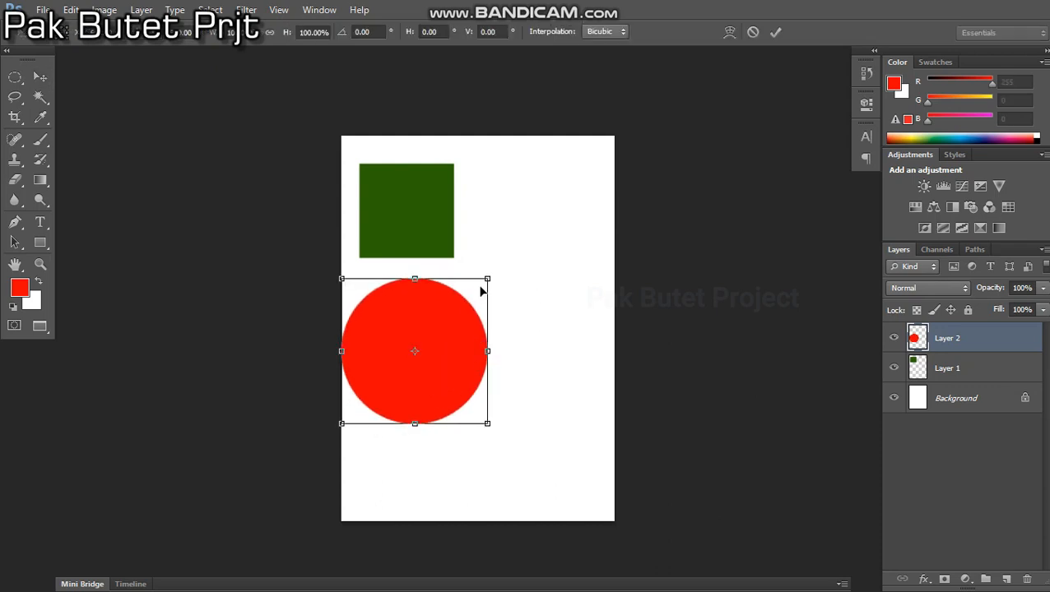
pyautogui.moveTo(481, 290); pyautogui.dragTo(433, 298)
pyautogui.press('Return')
pyautogui.click(359, 289)
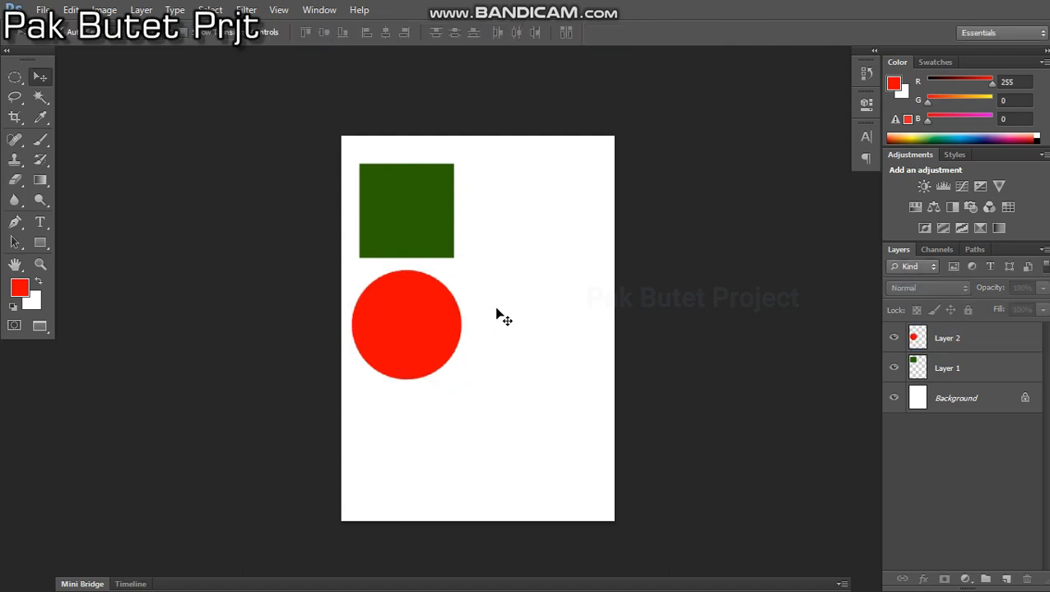
# Add the text "JAMBI" below the red circle and enlarge it proportionally with Free Transform to about 4.6 by 1.6 in.
pyautogui.press('t')
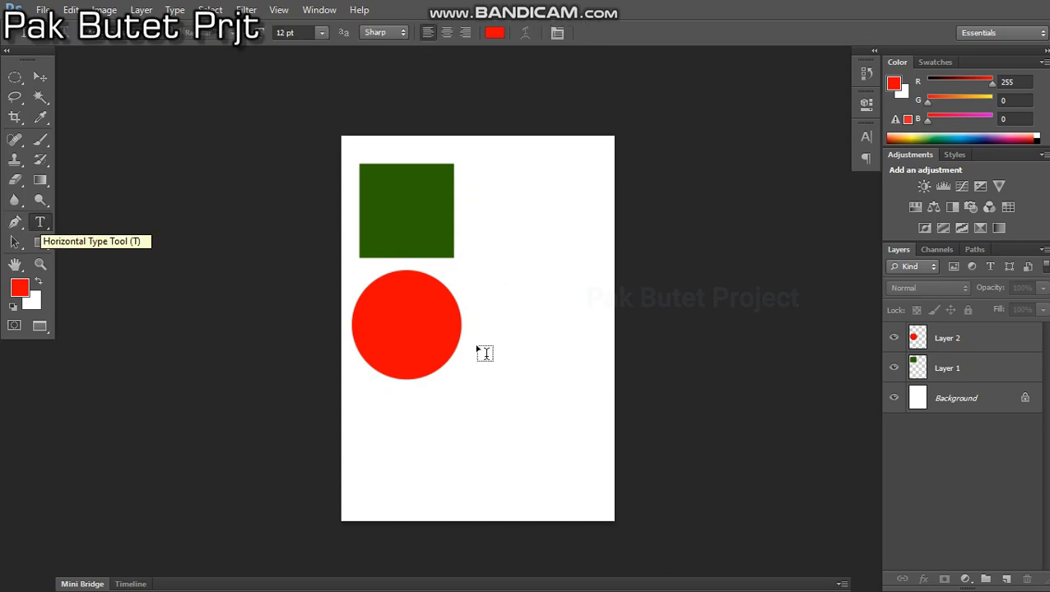
pyautogui.click(383, 432)
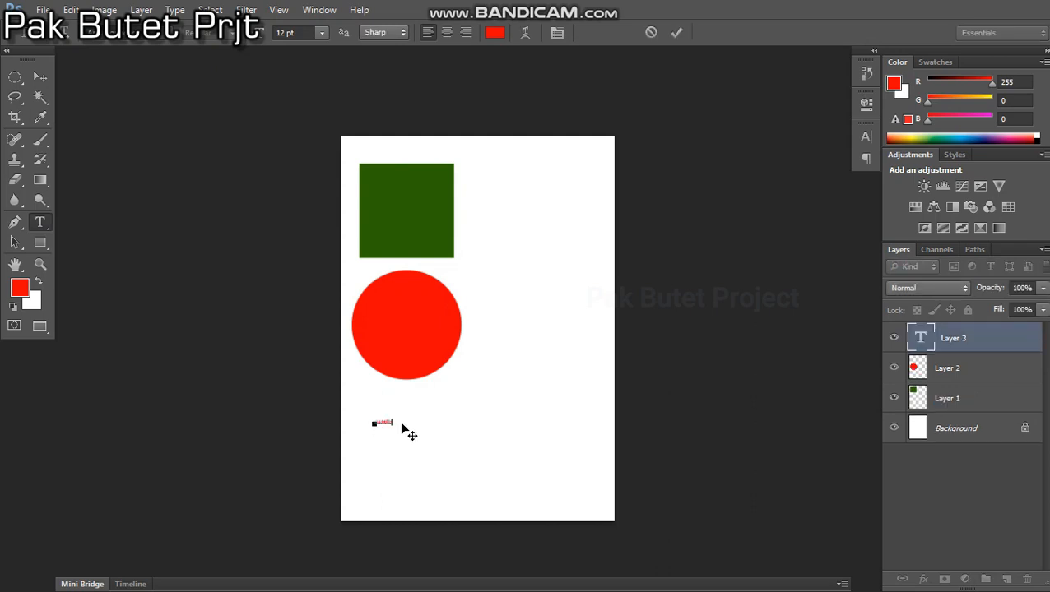
pyautogui.click(40, 77)
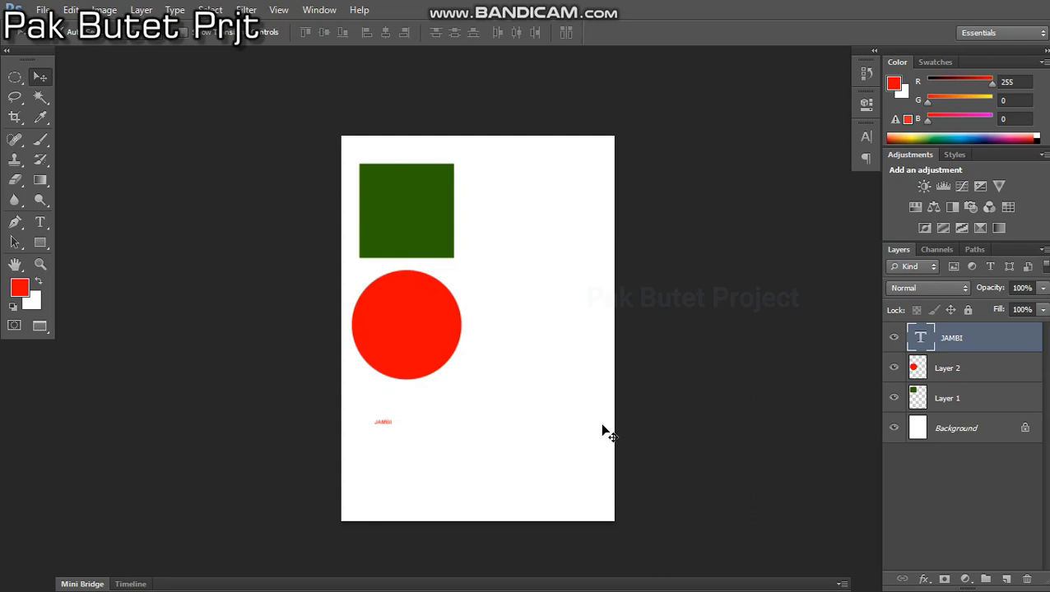
pyautogui.hotkey('ctrl', 't')
pyautogui.moveTo(395, 428); pyautogui.dragTo(531, 466)
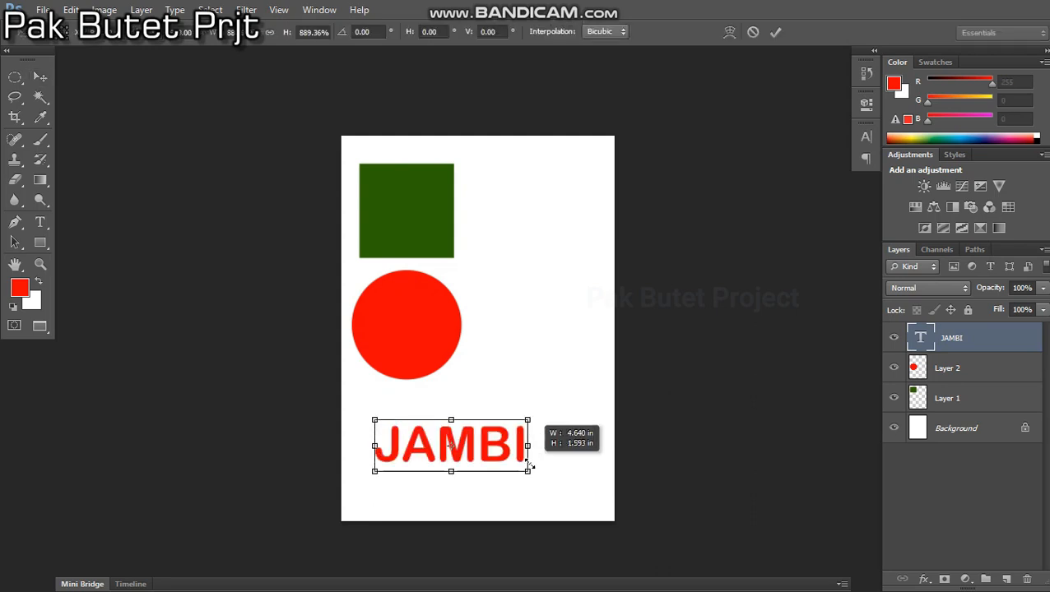
pyautogui.press('Return')
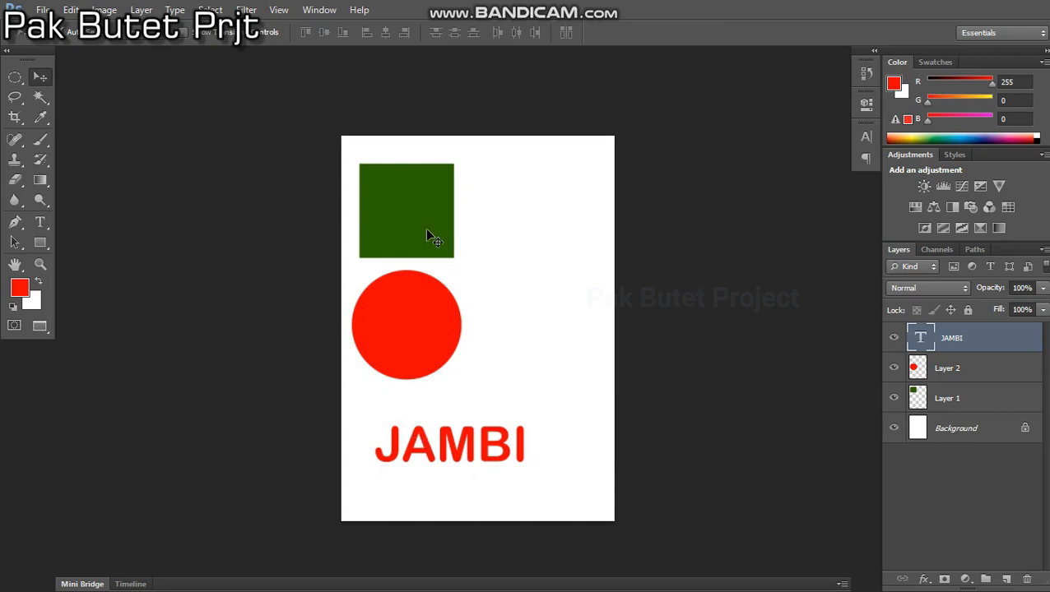
# Move the JAMBI text about 0.26 in left and 0.63 in up, closer to the red circle.
pyautogui.click(41, 81)
pyautogui.moveTo(490, 445); pyautogui.dragTo(474, 423)
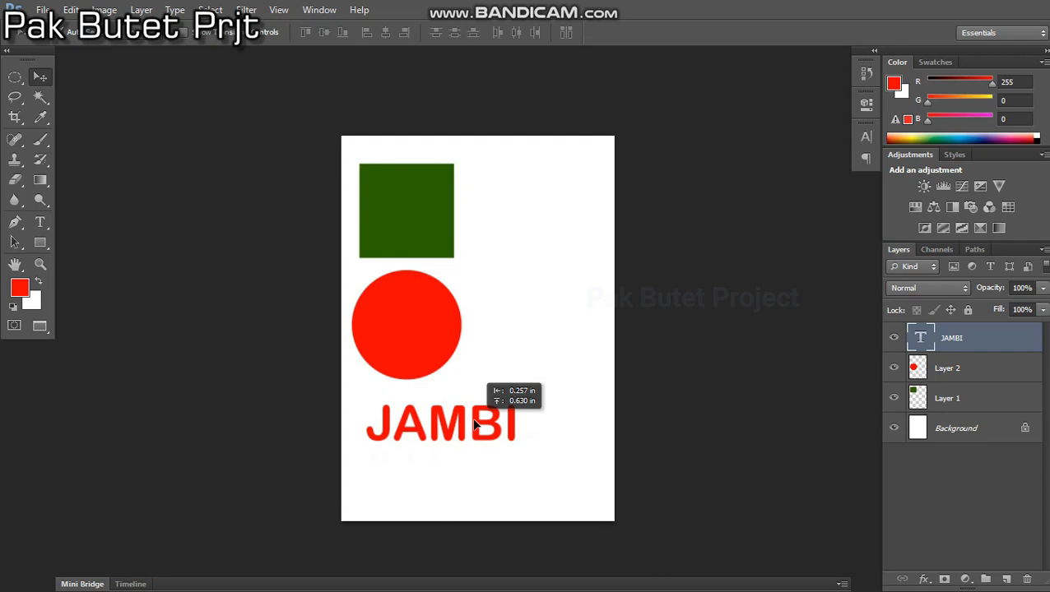
pyautogui.moveTo(473, 423); pyautogui.dragTo(474, 423)
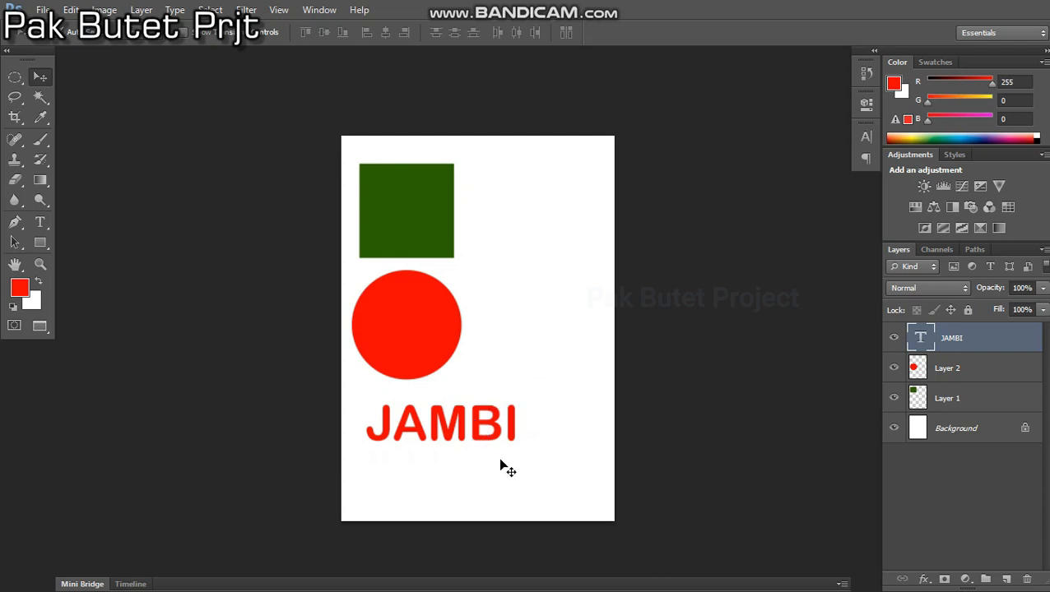
# Show the ways to open the Layer Style blending options for the JAMBI layer and close them without changing any setting.
pyautogui.press('h')
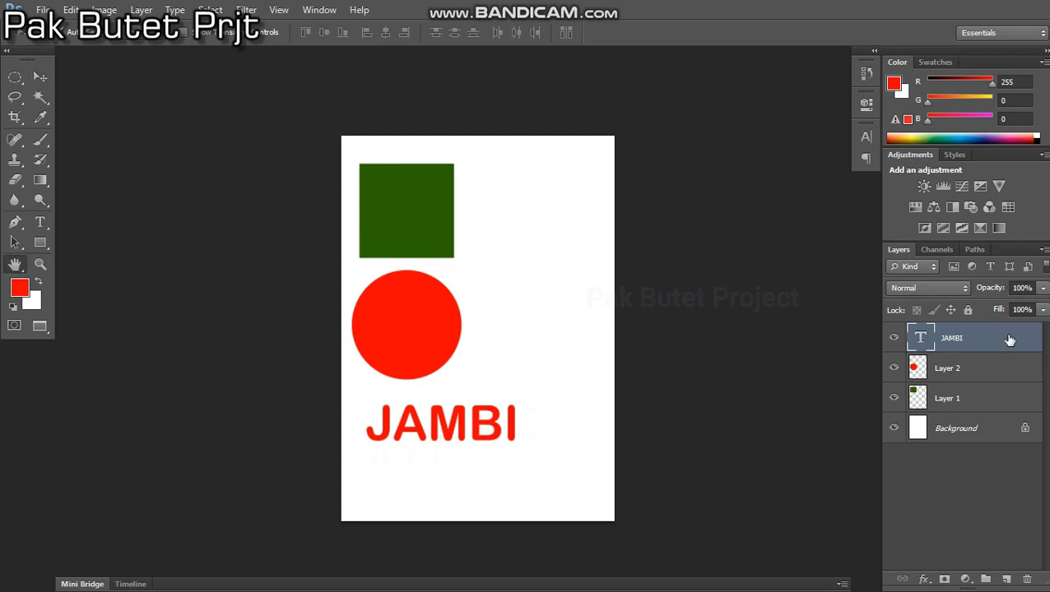
pyautogui.doubleClick(1006, 336)
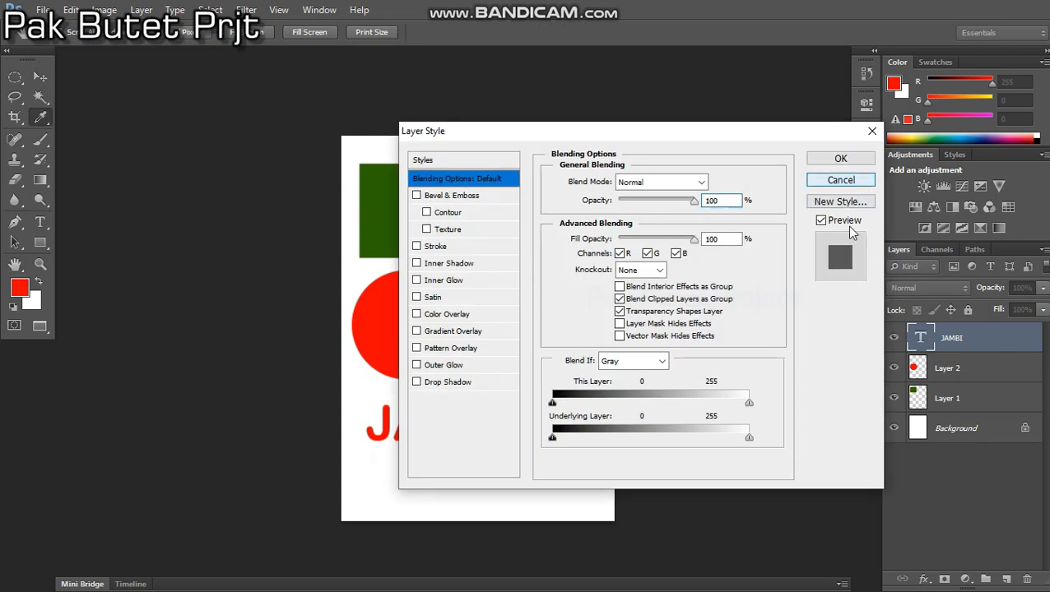
pyautogui.click(842, 180)
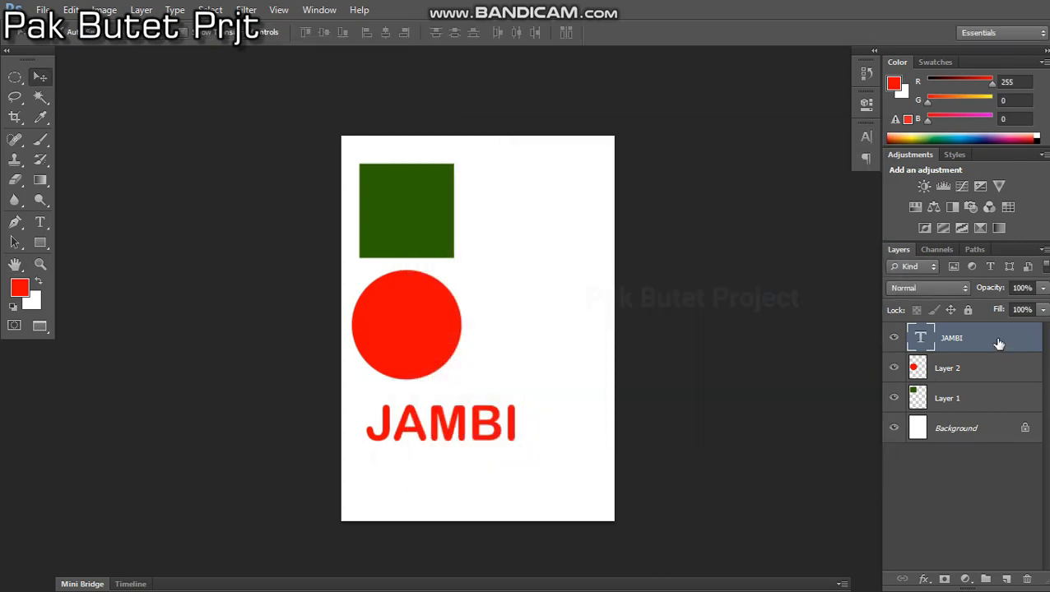
pyautogui.press('h')
pyautogui.doubleClick(998, 344)
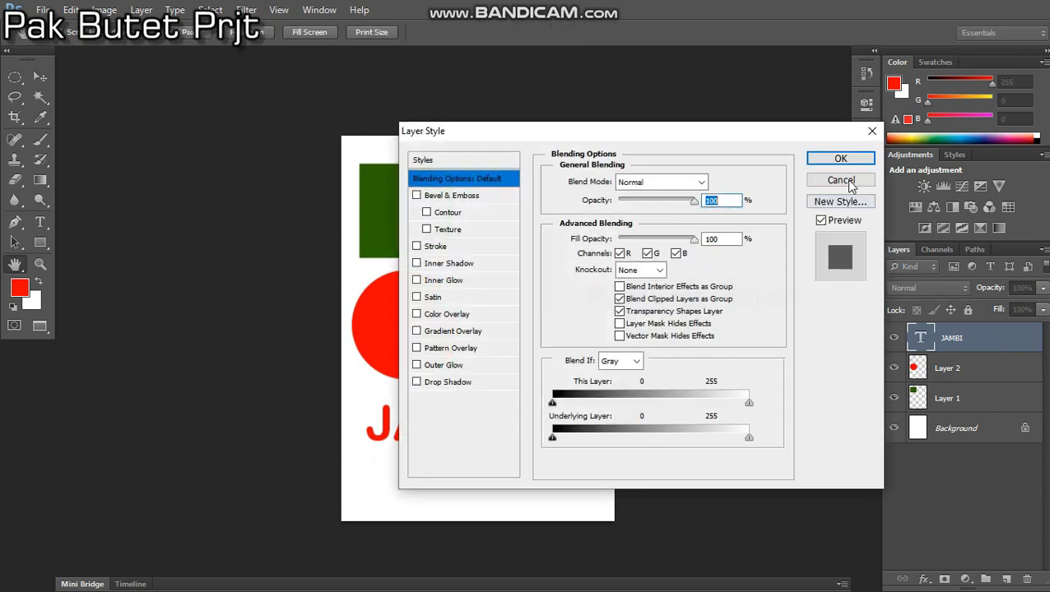
pyautogui.press('Escape')
pyautogui.rightClick(991, 344)
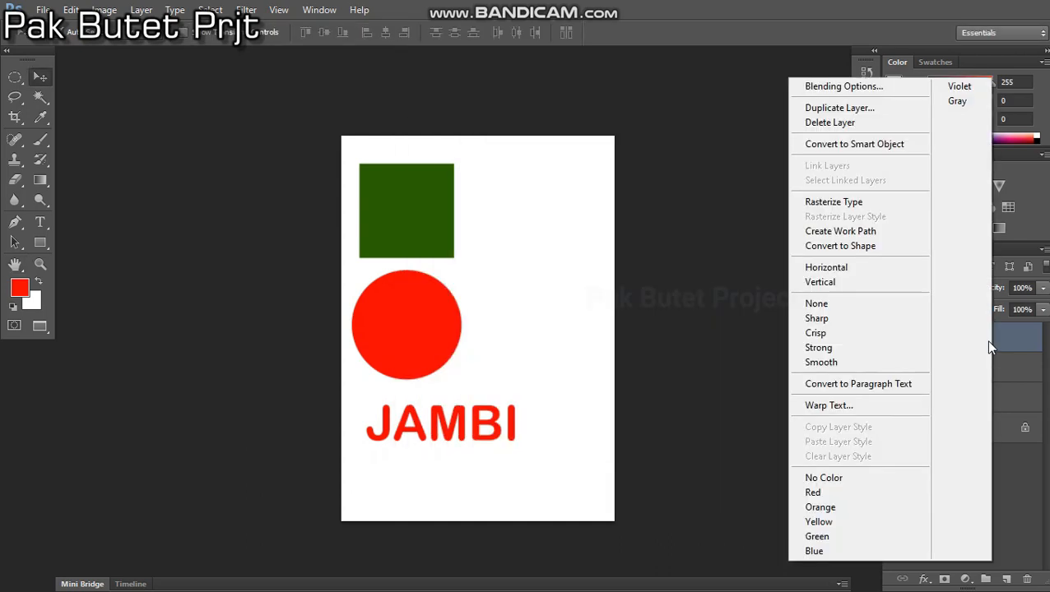
pyautogui.click(843, 86)
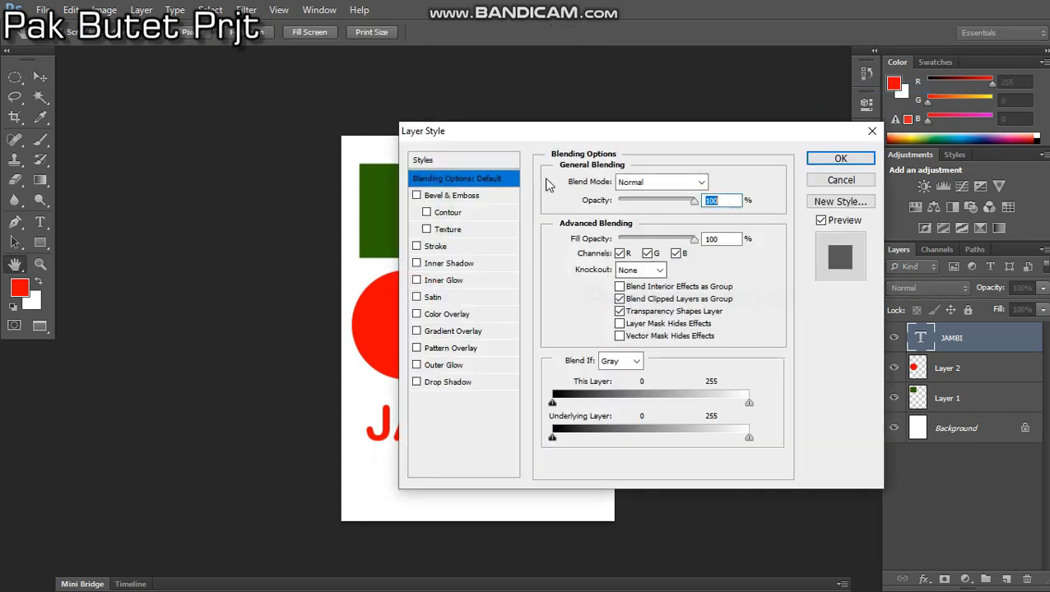
pyautogui.moveTo(513, 140); pyautogui.dragTo(673, 109)
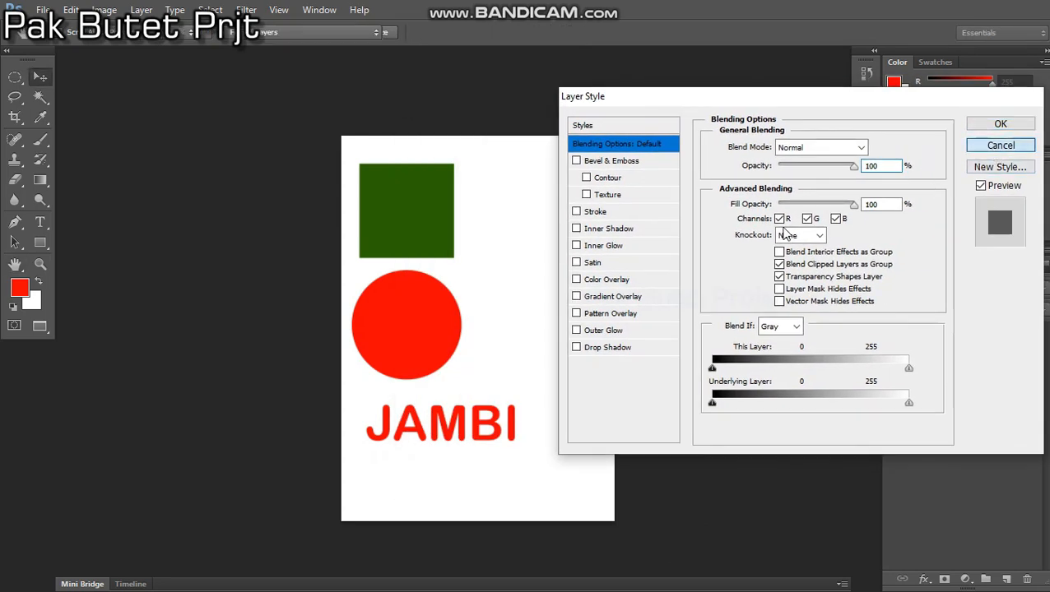
pyautogui.click(1000, 123)
# Change the JAMBI text's font to Impact.
pyautogui.click(865, 138)
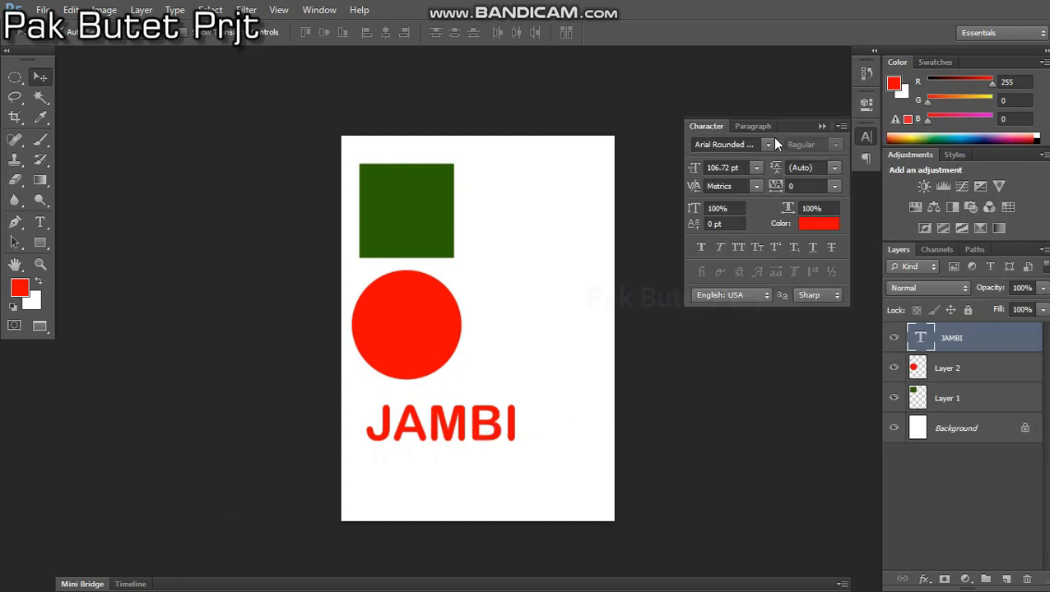
pyautogui.click(767, 145)
pyautogui.click(733, 146)
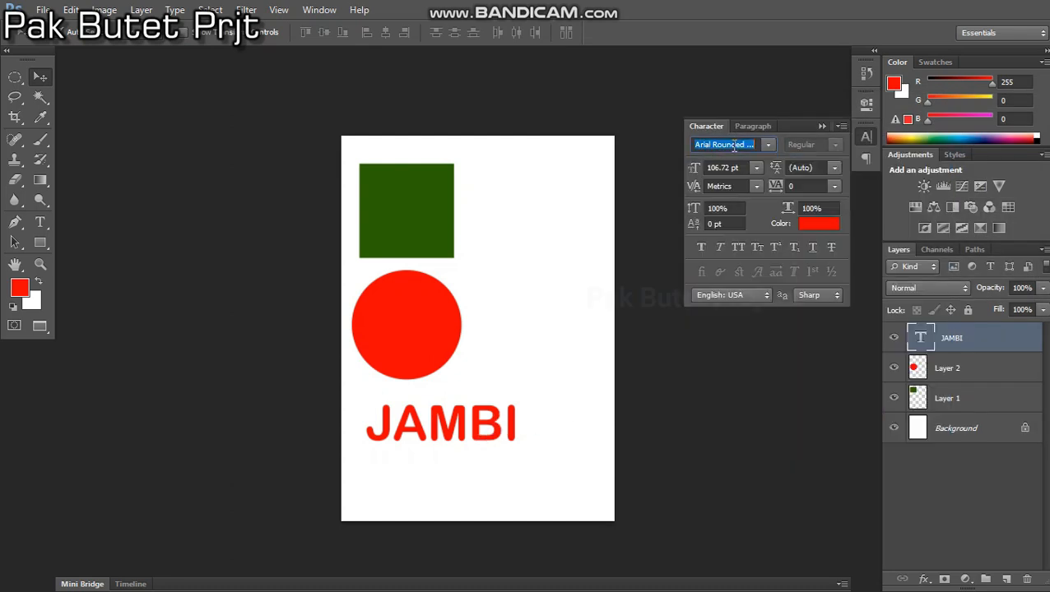
pyautogui.write('i')
pyautogui.press('Return')
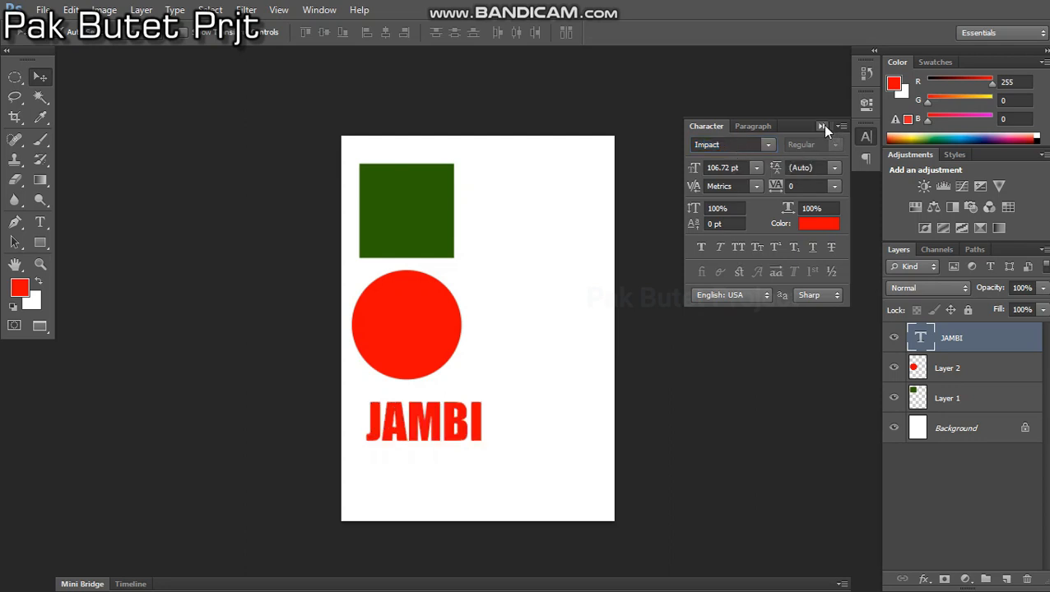
pyautogui.click(822, 126)
# Stretch the JAMBI text with Free Transform across most of the page's width and to a height of about 2.87 in.
pyautogui.hotkey('ctrl', 't')
pyautogui.moveTo(486, 427); pyautogui.dragTo(572, 427)
pyautogui.moveTo(469, 456); pyautogui.dragTo(470, 491)
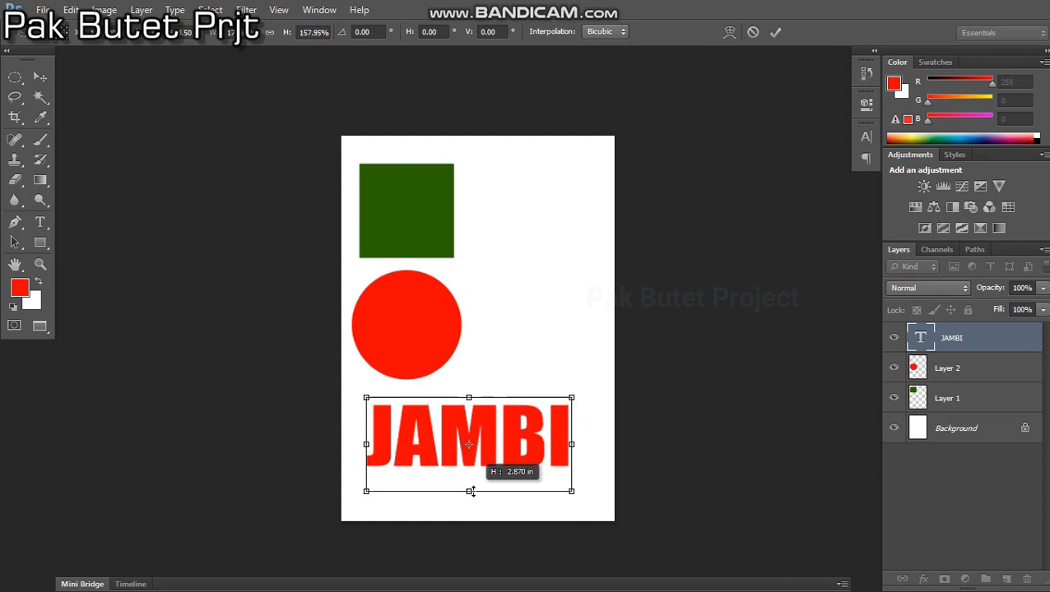
pyautogui.doubleClick(507, 443)
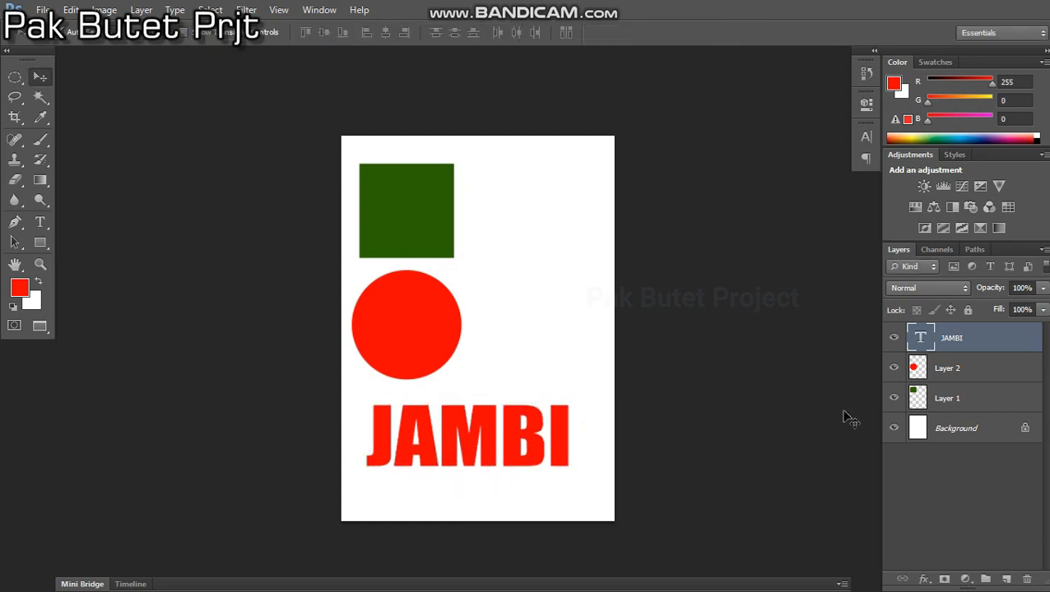
# Add a black outside Stroke of 25 px to the JAMBI text layer.
pyautogui.doubleClick(987, 344)
pyautogui.moveTo(655, 105); pyautogui.dragTo(729, 95)
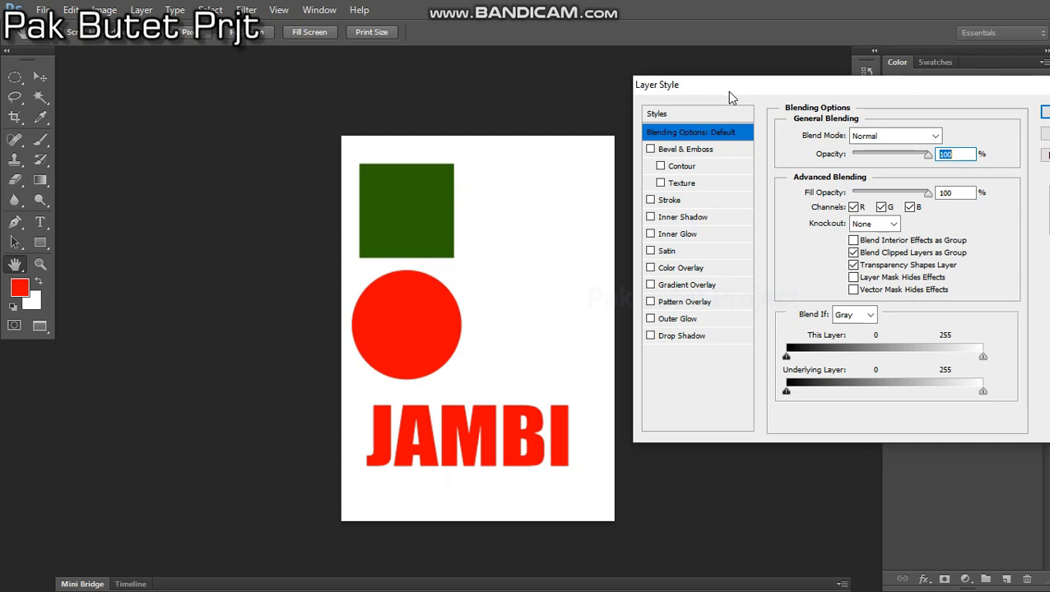
pyautogui.click(670, 200)
pyautogui.scroll(9, 943, 134)
pyautogui.scroll(3, 943, 134)
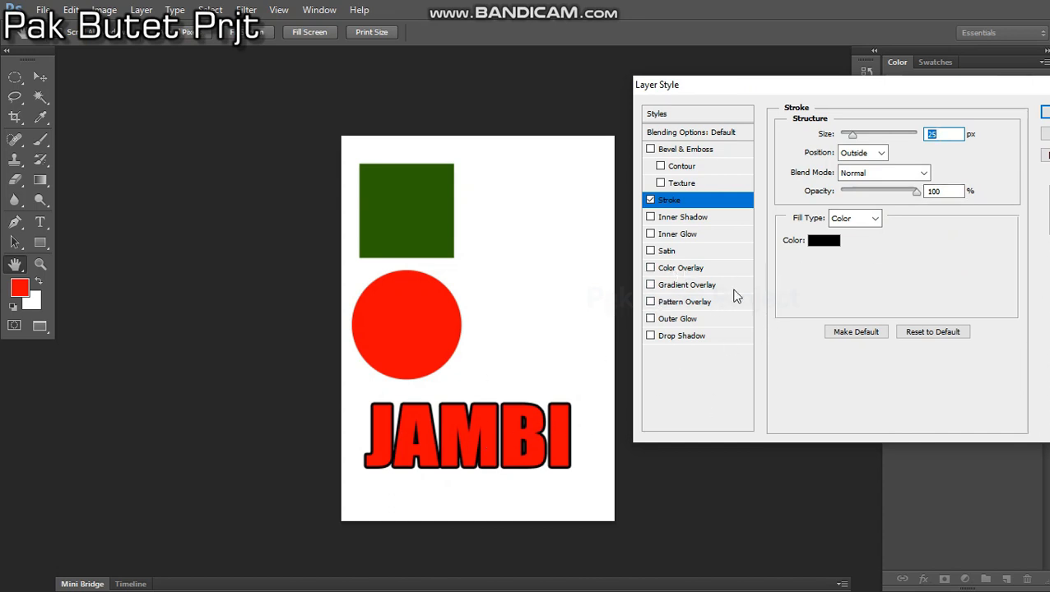
# Add a linear Gradient Overlay to the JAMBI text using the Orange, Yellow, Orange preset.
pyautogui.click(687, 285)
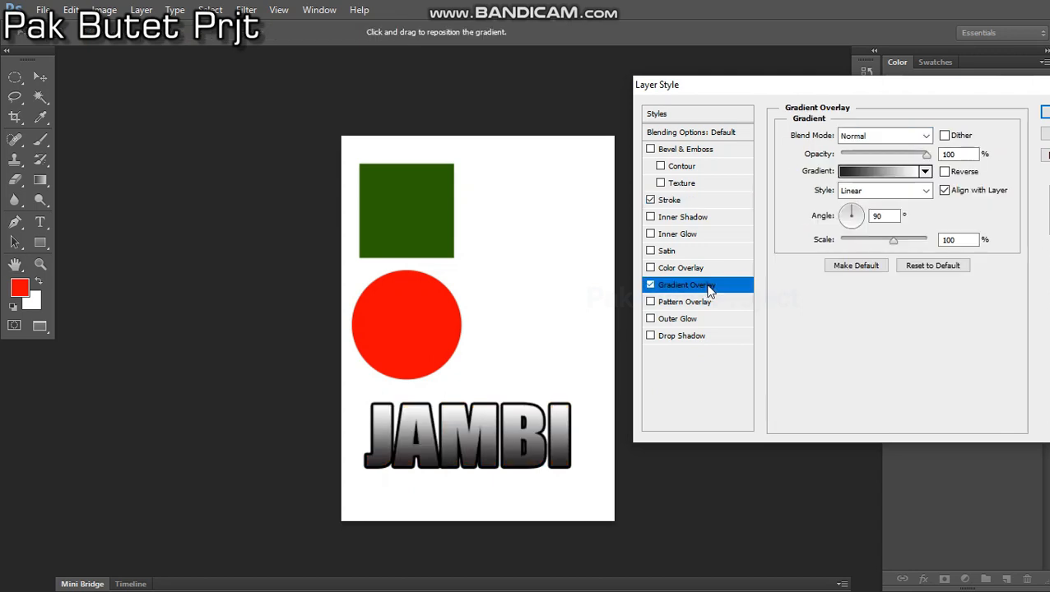
pyautogui.click(893, 171)
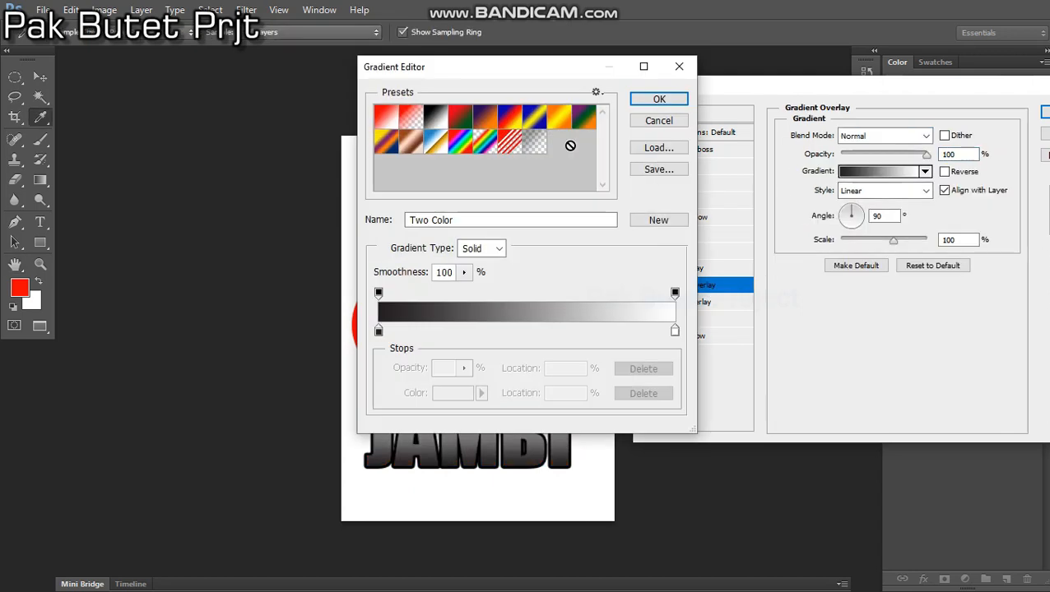
pyautogui.click(555, 124)
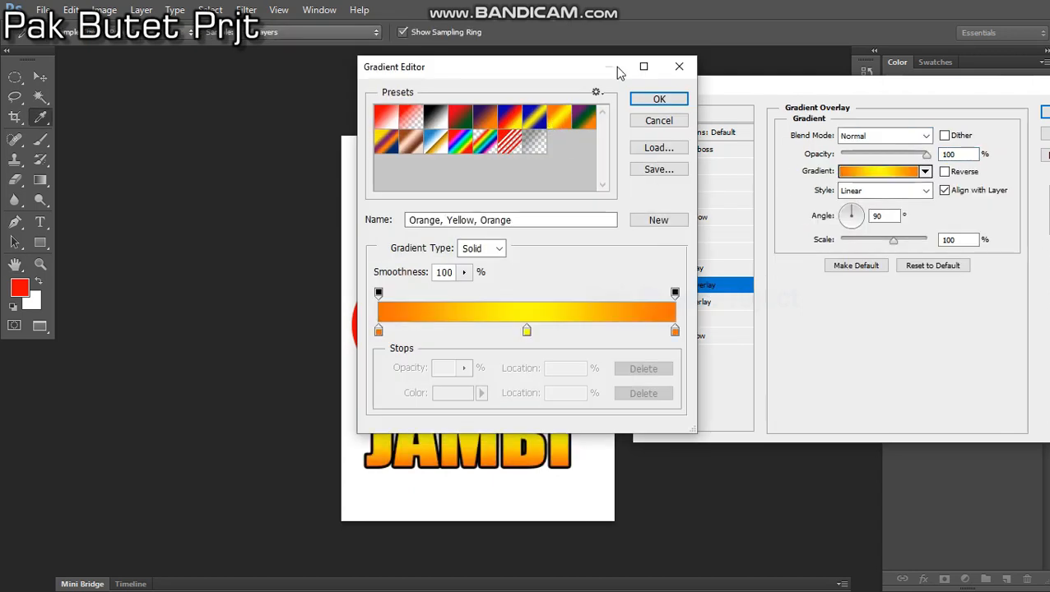
pyautogui.click(658, 100)
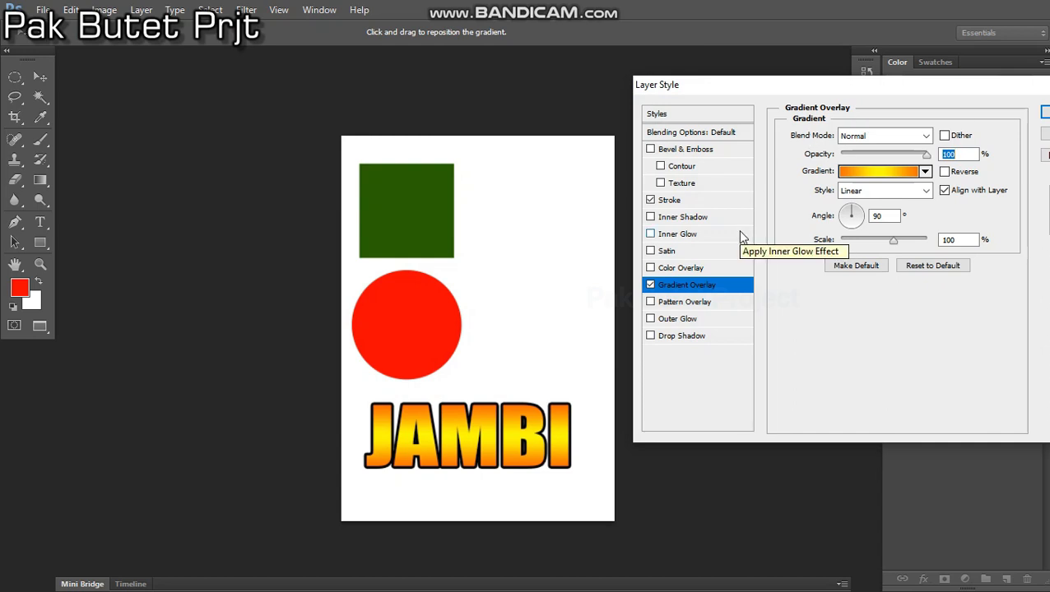
pyautogui.click(876, 179)
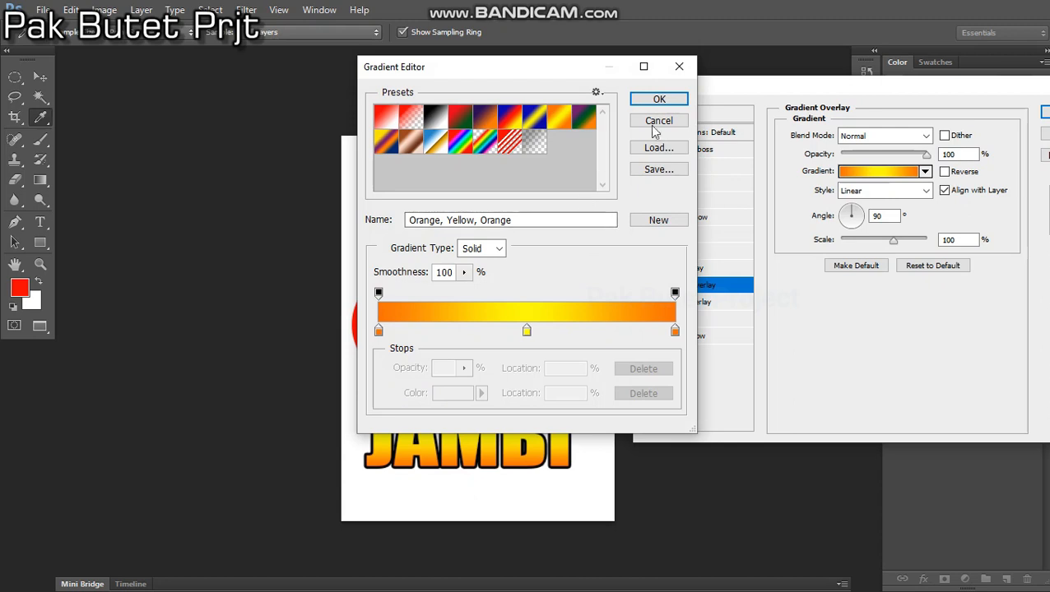
pyautogui.click(668, 100)
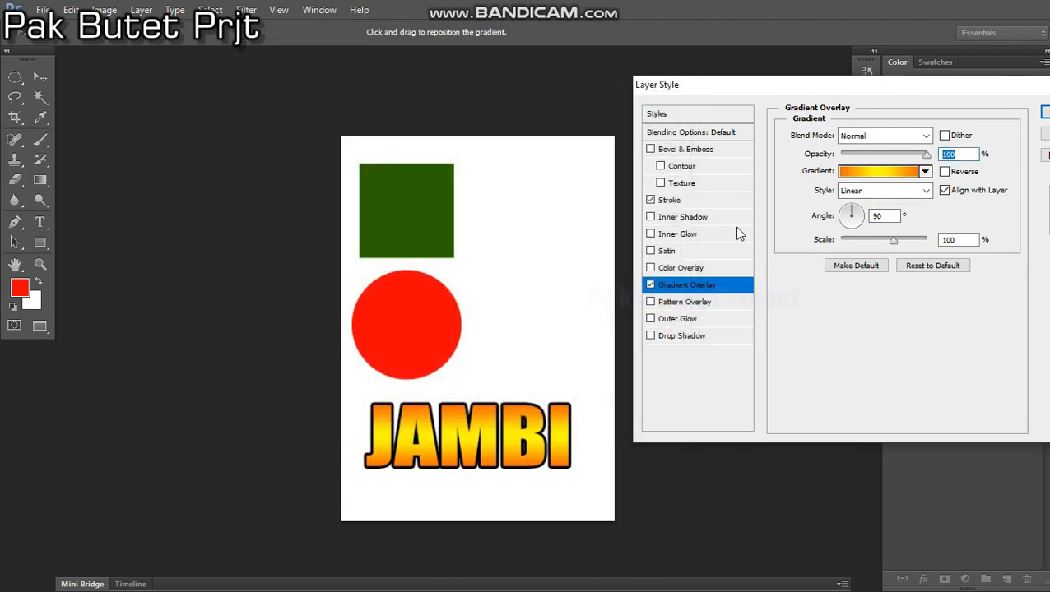
# Add a Bevel & Emboss effect with the Inner Bevel style to the JAMBI text and apply the layer styles.
pyautogui.click(686, 149)
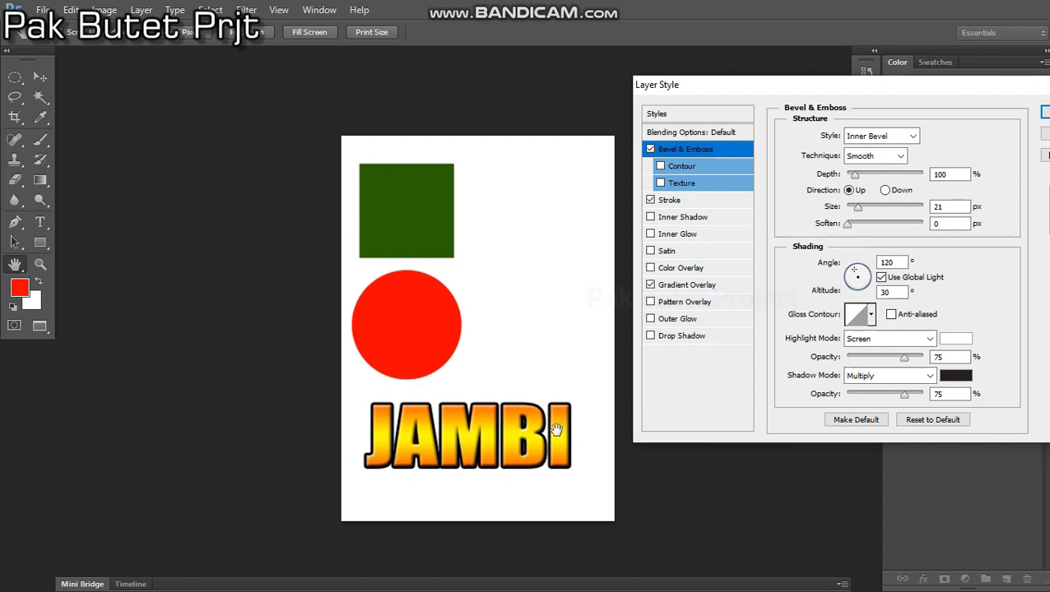
pyautogui.moveTo(823, 93); pyautogui.dragTo(747, 77)
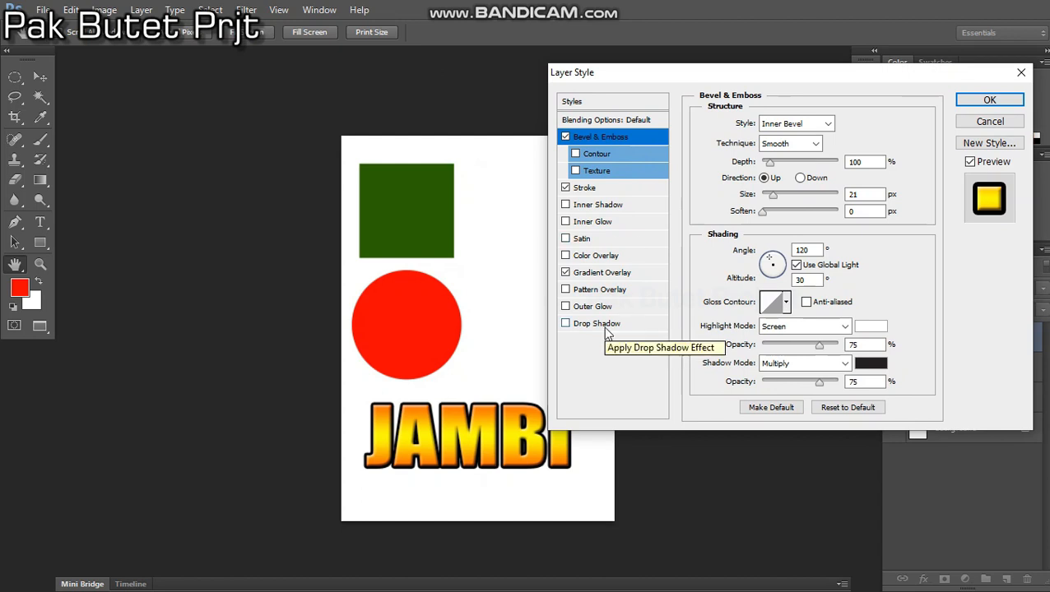
pyautogui.click(990, 102)
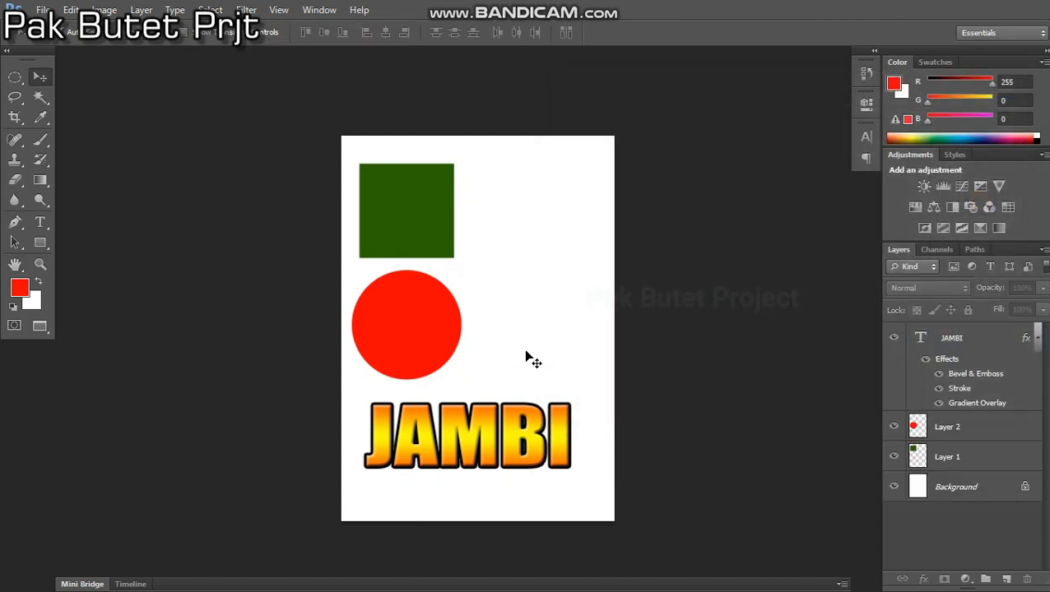
# Add the text "Selamat Datang", enlarge it to about 481% with Free Transform and place it just below the JAMBI text.
pyautogui.press('t')
pyautogui.click(512, 279)
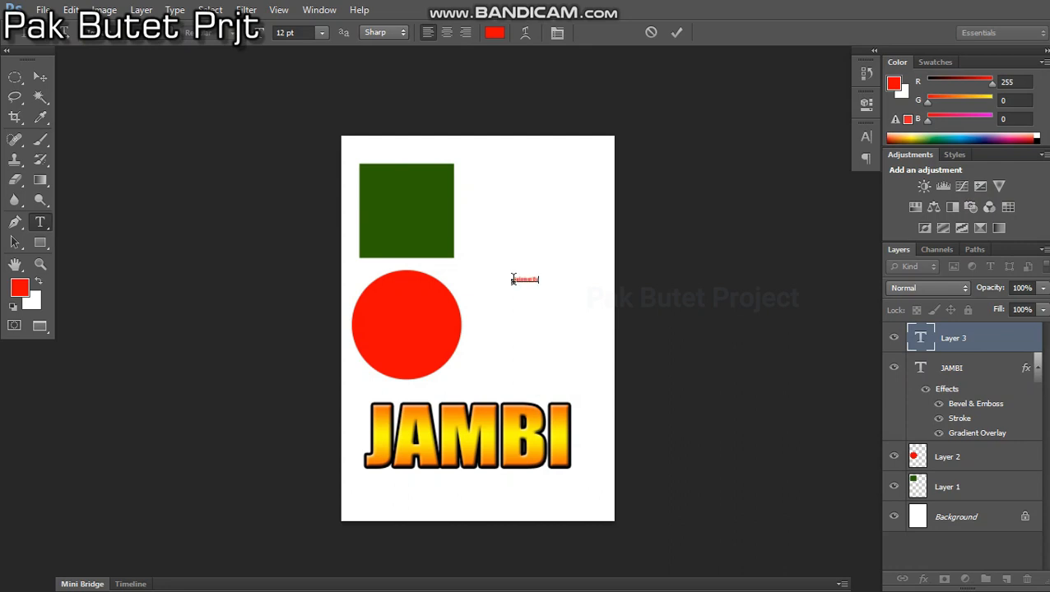
pyautogui.click(40, 77)
pyautogui.hotkey('ctrl', 't')
pyautogui.moveTo(555, 289); pyautogui.dragTo(674, 343)
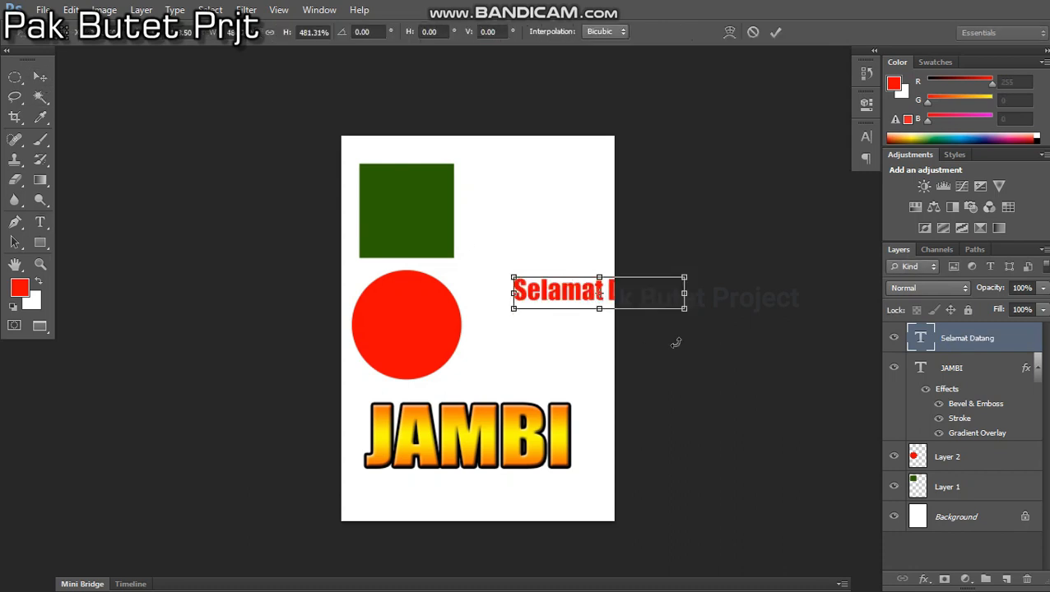
pyautogui.moveTo(576, 290); pyautogui.dragTo(443, 496)
pyautogui.press('Return')
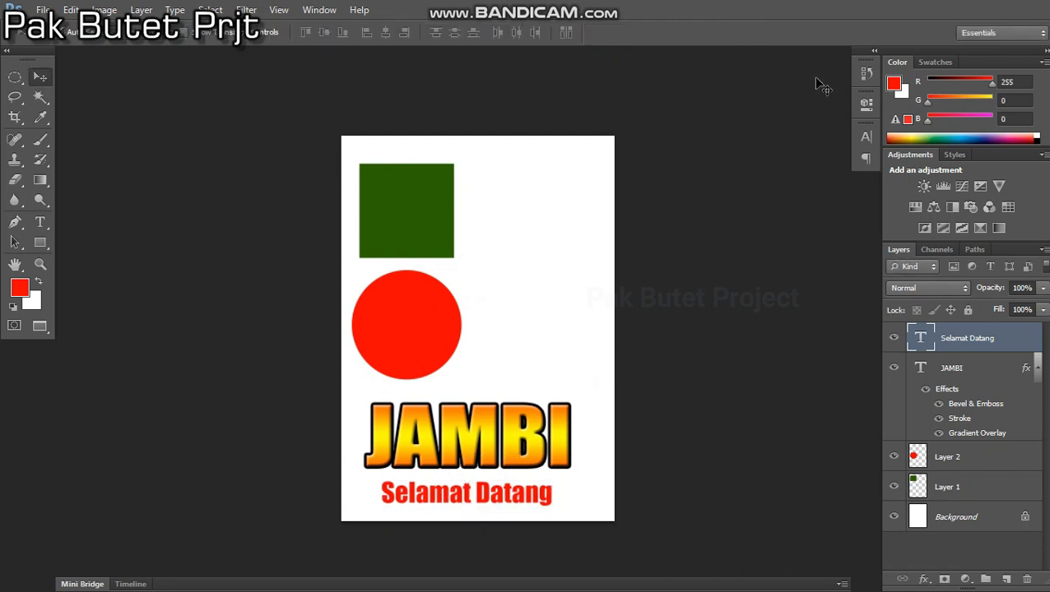
# Change the Selamat Datang text's font to Mistral.
pyautogui.click(866, 137)
pyautogui.click(736, 145)
pyautogui.write('Mistral')
pyautogui.press('Return')
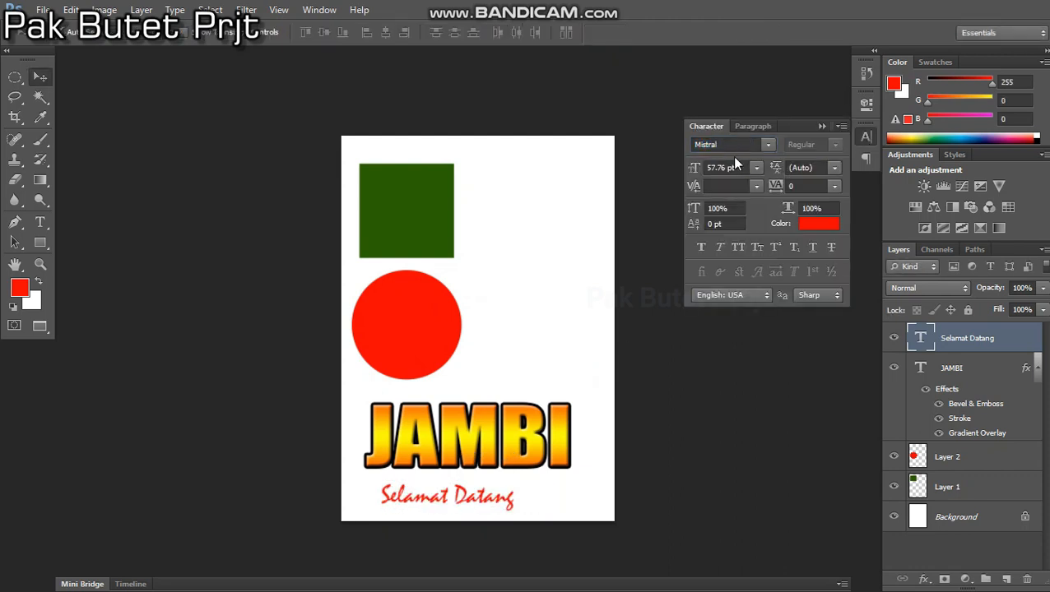
pyautogui.click(821, 126)
pyautogui.scroll(2, 520, 487)
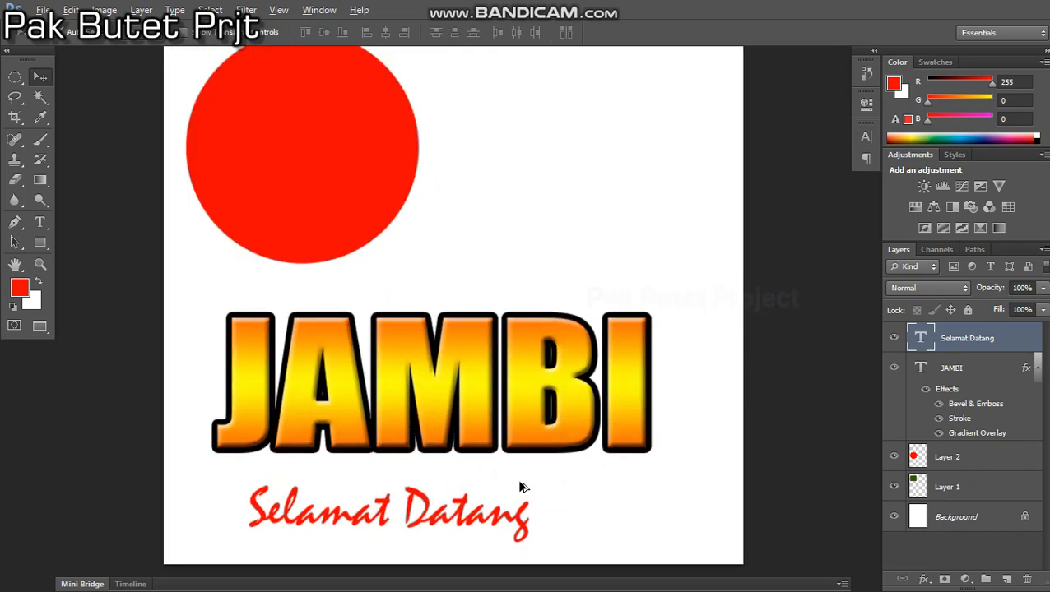
# Add a Drop Shadow to the Selamat Datang text with Normal blend mode, 100% opacity, 11 px distance and 4% spread.
pyautogui.scroll(3, 520, 487)
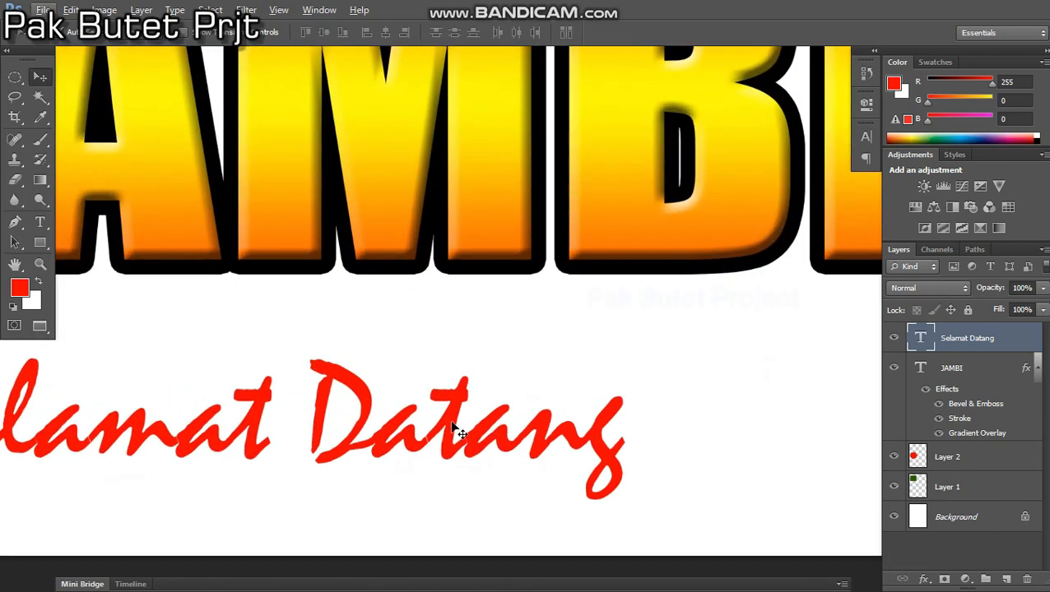
pyautogui.scroll(-2, 563, 370)
pyautogui.scroll(1, 562, 370)
pyautogui.doubleClick(1014, 341)
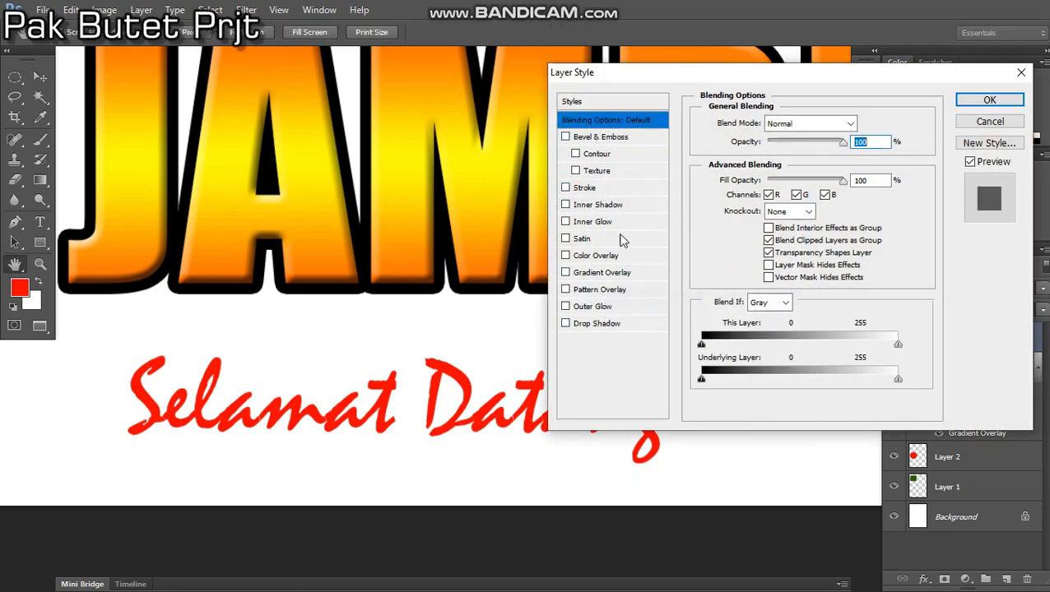
pyautogui.click(613, 326)
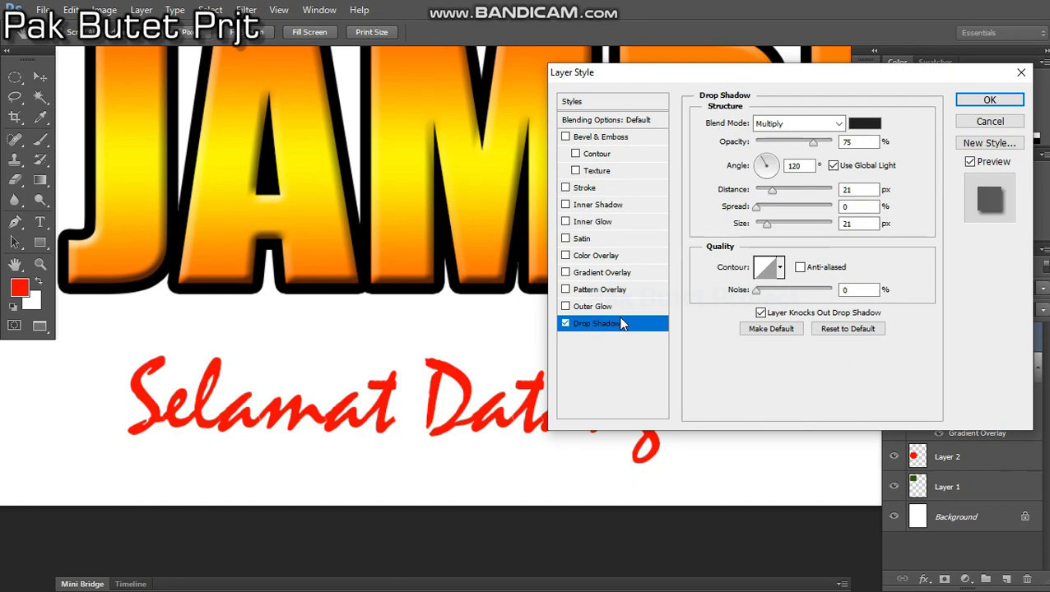
pyautogui.click(831, 145)
pyautogui.click(796, 123)
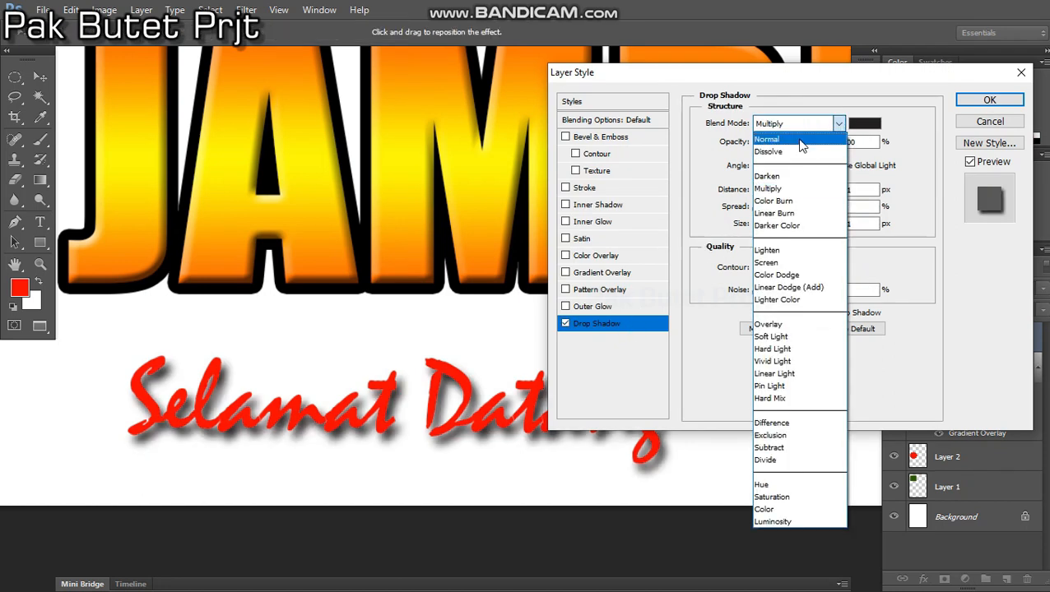
pyautogui.click(781, 139)
pyautogui.moveTo(772, 196); pyautogui.dragTo(760, 211)
pyautogui.click(1001, 106)
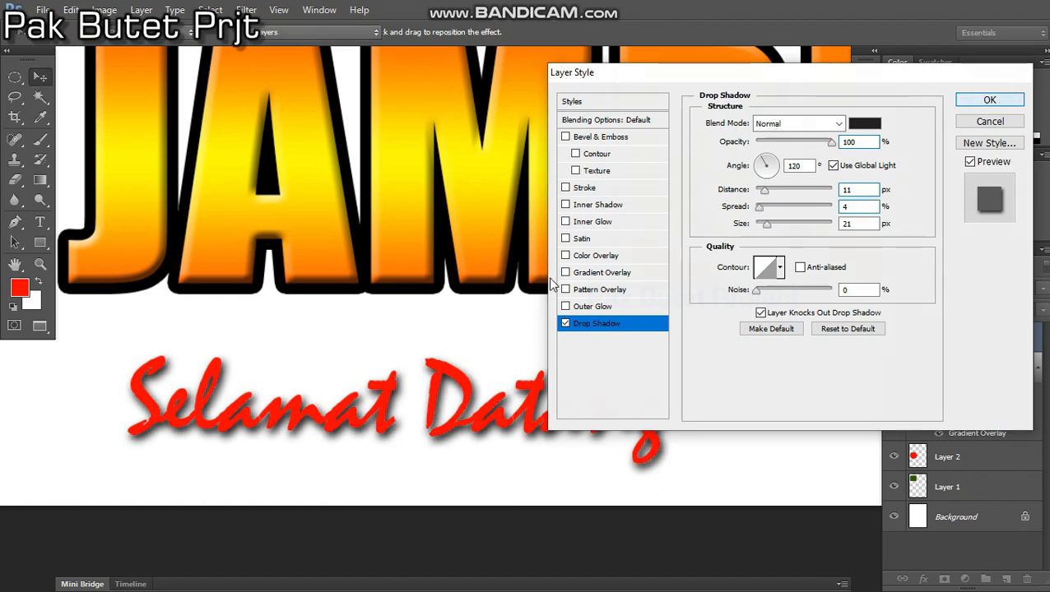
# Add a Bevel & Emboss effect to the green square on Layer 1 and apply the layer style.
pyautogui.scroll(-4, 517, 348)
pyautogui.scroll(5, 524, 378)
pyautogui.scroll(-8, 520, 383)
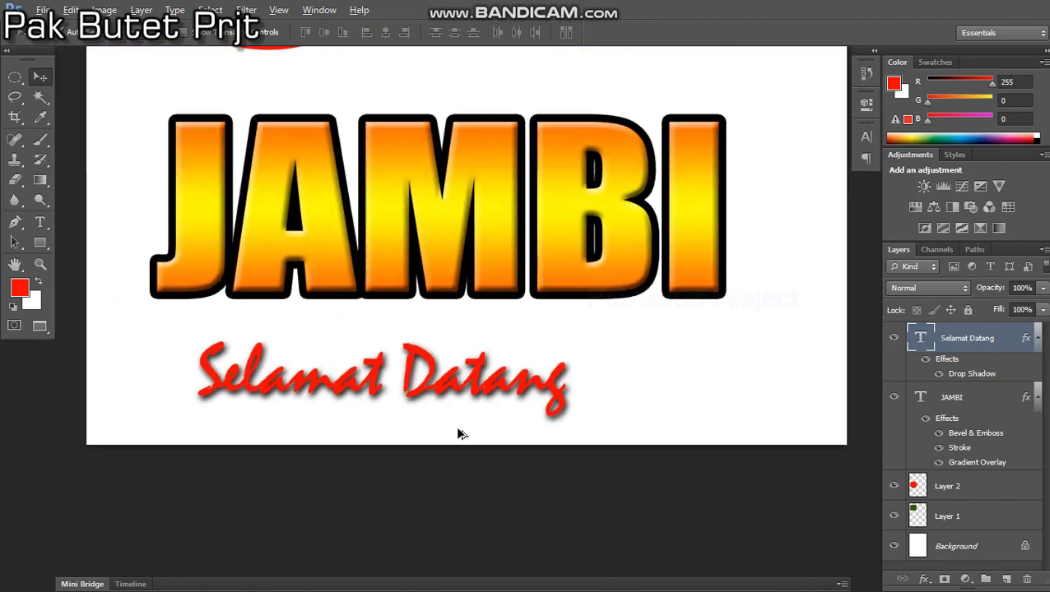
pyautogui.scroll(3, 459, 333)
pyautogui.scroll(-2, 452, 420)
pyautogui.scroll(3, 445, 467)
pyautogui.scroll(2, 453, 329)
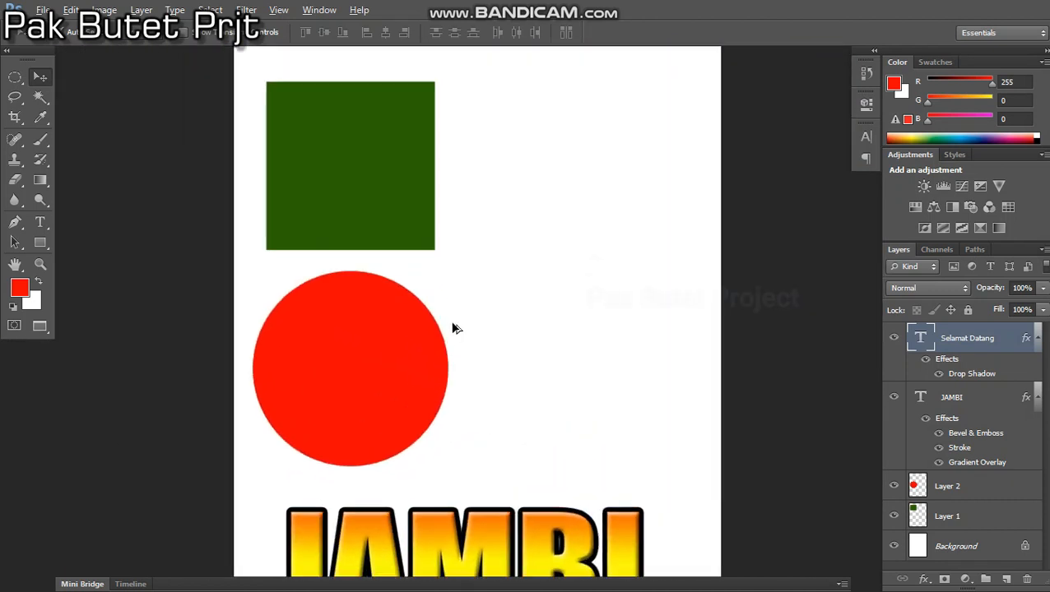
pyautogui.click(399, 354)
pyautogui.click(398, 214)
pyautogui.doubleClick(995, 516)
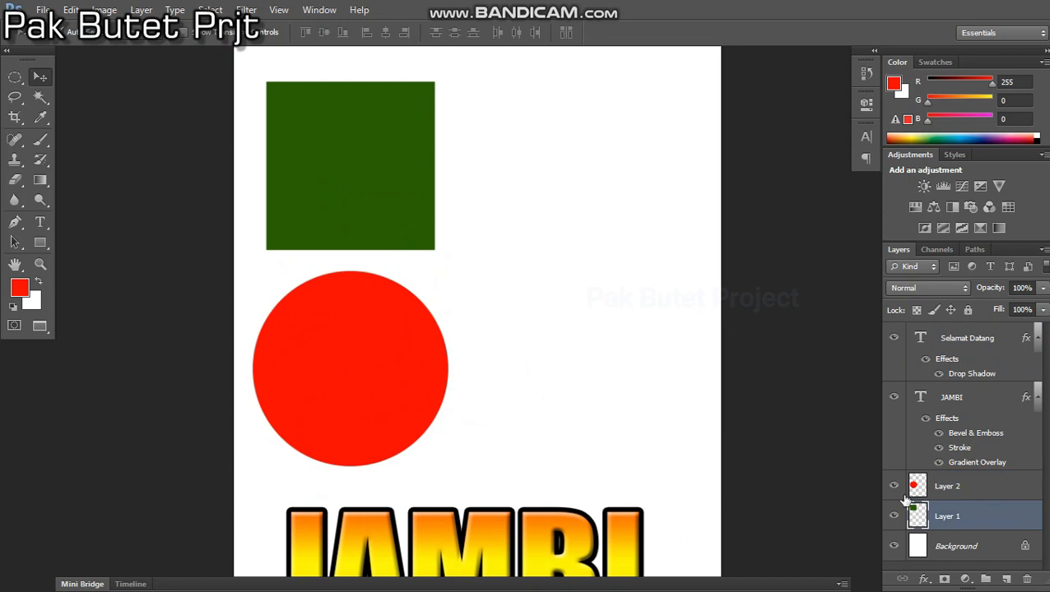
pyautogui.click(607, 137)
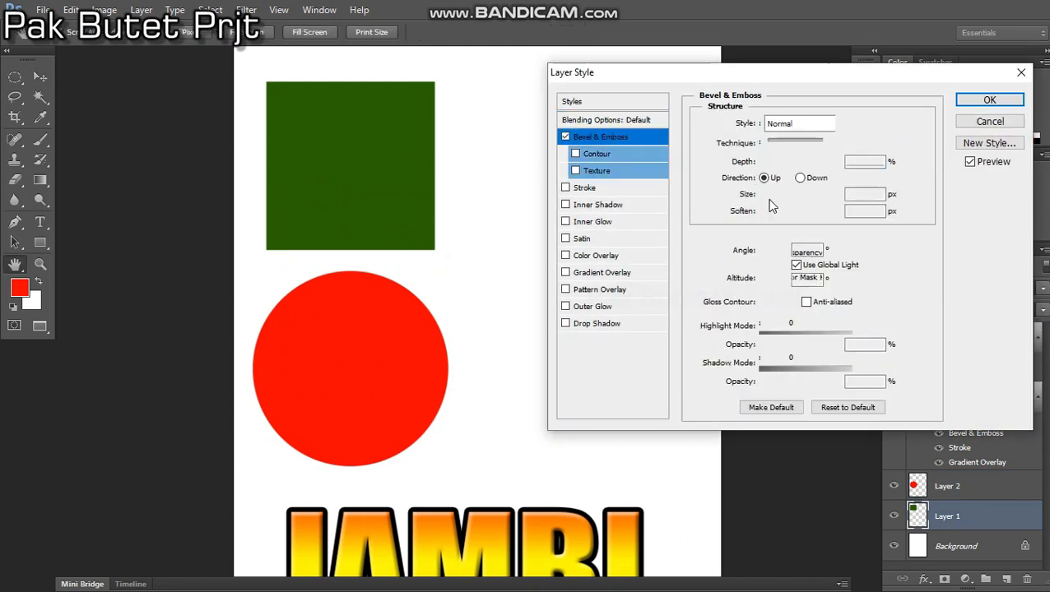
pyautogui.click(993, 105)
# Deselect the layers, preview the page in full screen, and place the document in a floating window.
pyautogui.scroll(5, 436, 112)
pyautogui.scroll(-3, 547, 447)
pyautogui.scroll(2, 460, 247)
pyautogui.scroll(-5, 425, 158)
pyautogui.scroll(-5, 391, 164)
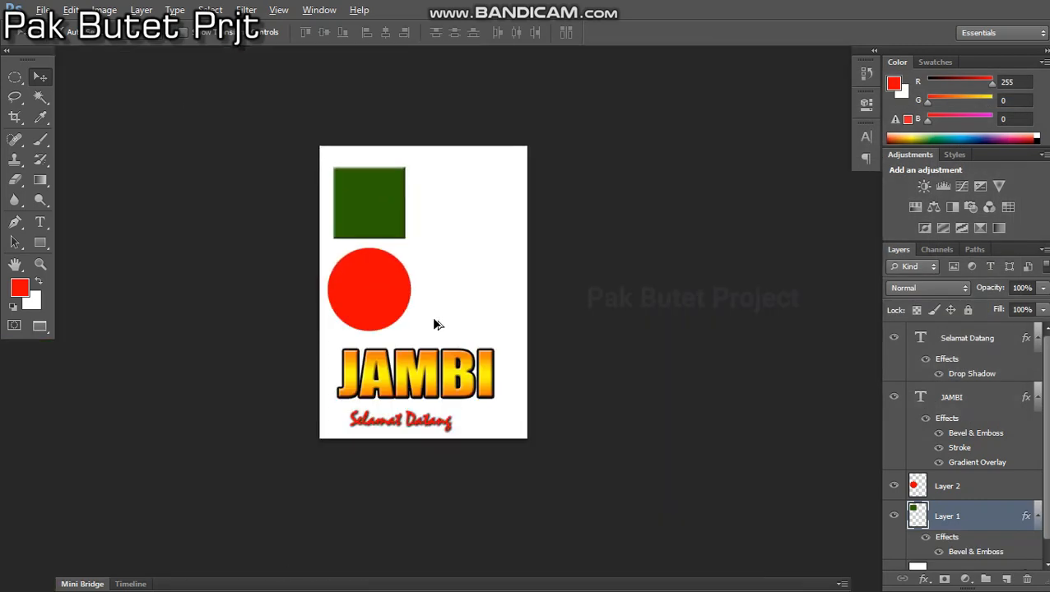
pyautogui.scroll(3, 432, 320)
pyautogui.click(470, 240)
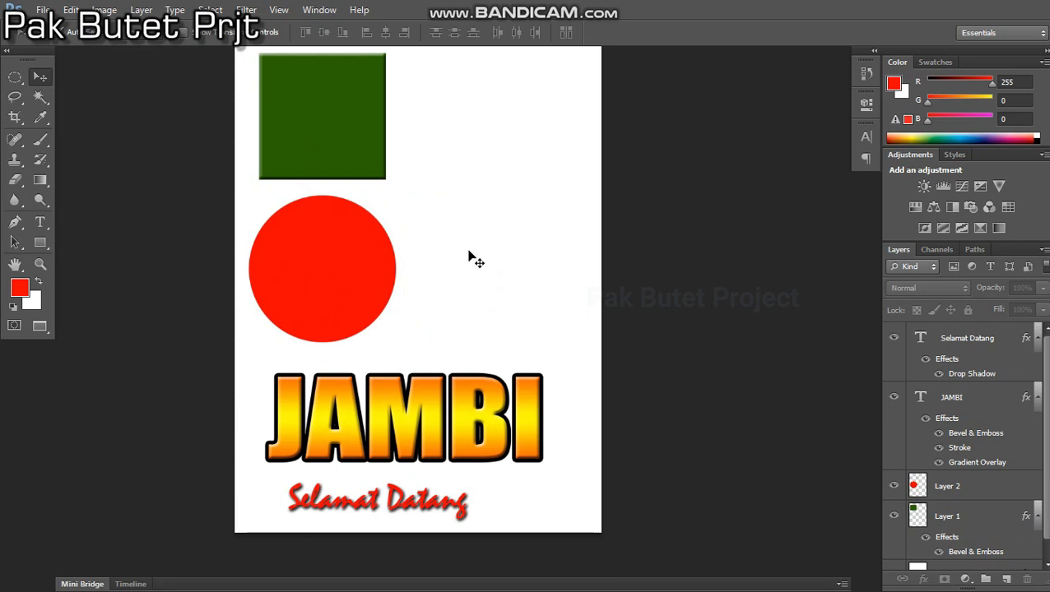
pyautogui.press('f')
pyautogui.press('f')
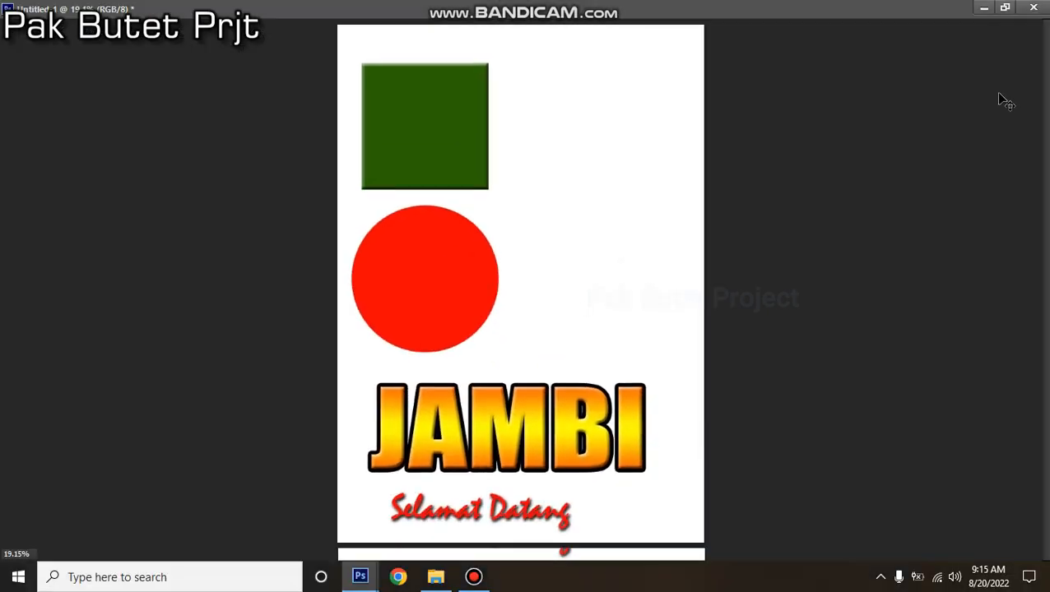
pyautogui.scroll(-4, 320, 244)
pyautogui.scroll(3, 307, 288)
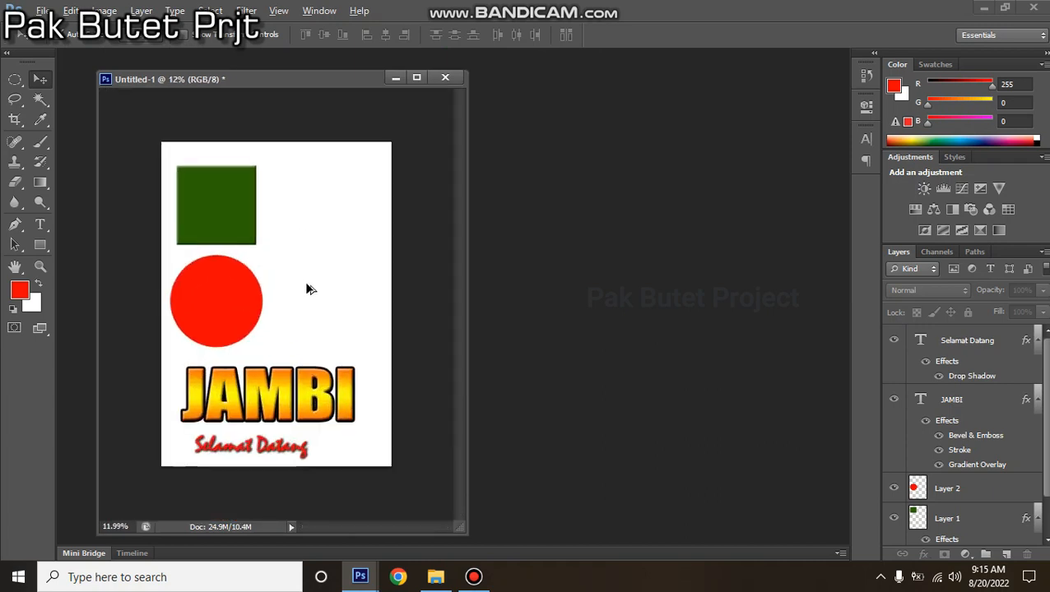
pyautogui.moveTo(392, 77); pyautogui.dragTo(441, 67)
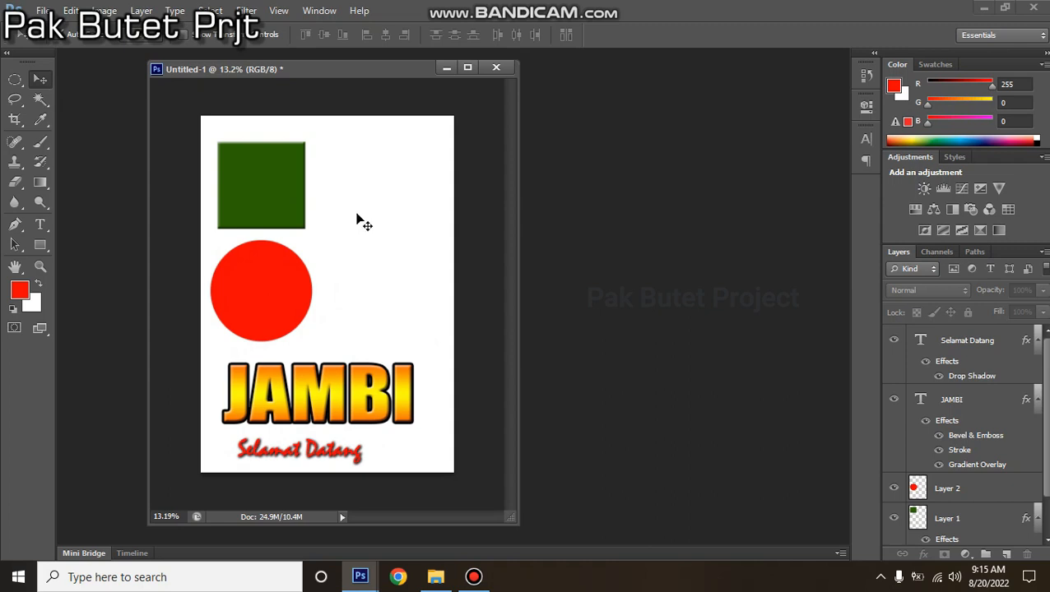
# Switch to File Explorer and open New folder (2) on the New Volume (D:) drive.
pyautogui.click(435, 578)
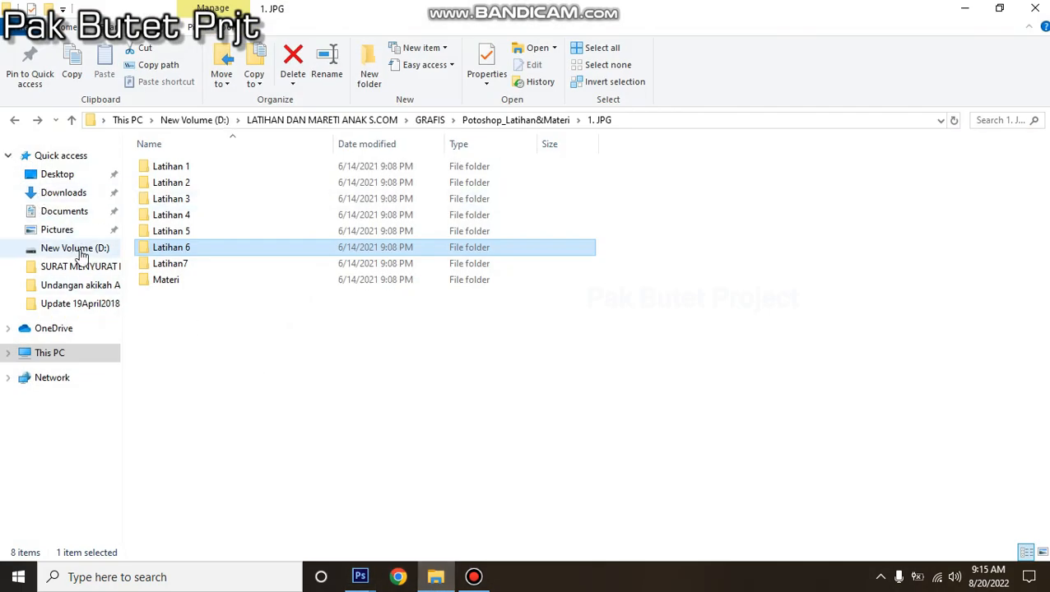
pyautogui.click(85, 195)
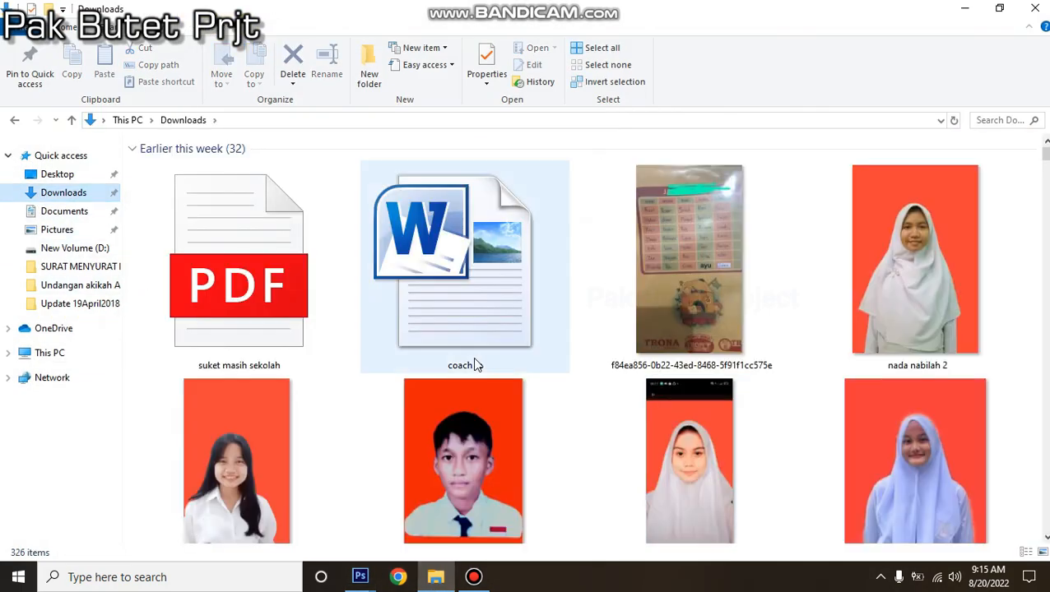
pyautogui.scroll(-10, 778, 363)
pyautogui.scroll(-5, 715, 355)
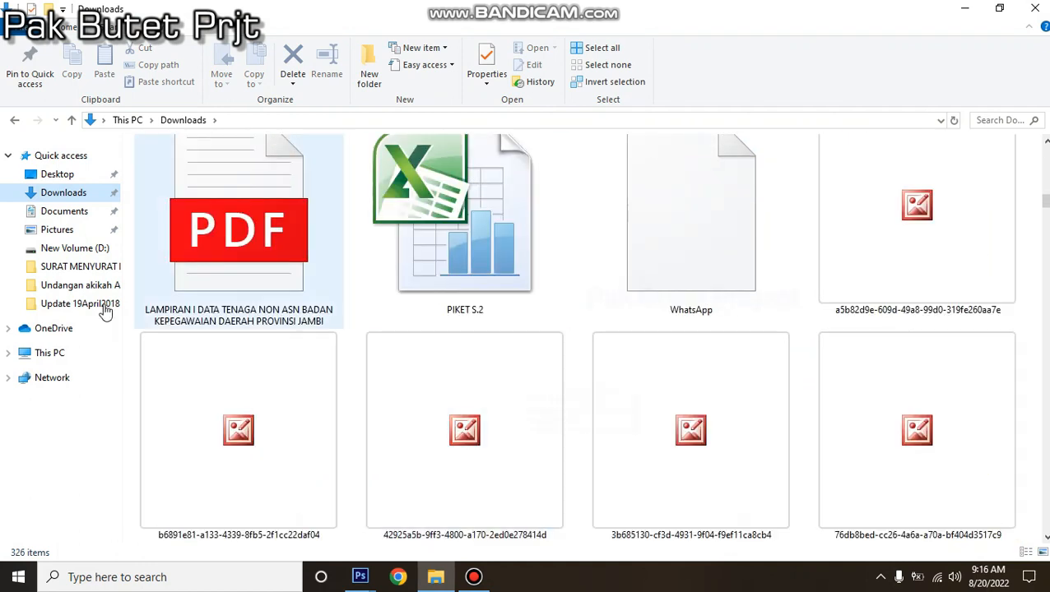
pyautogui.click(78, 231)
pyautogui.click(98, 249)
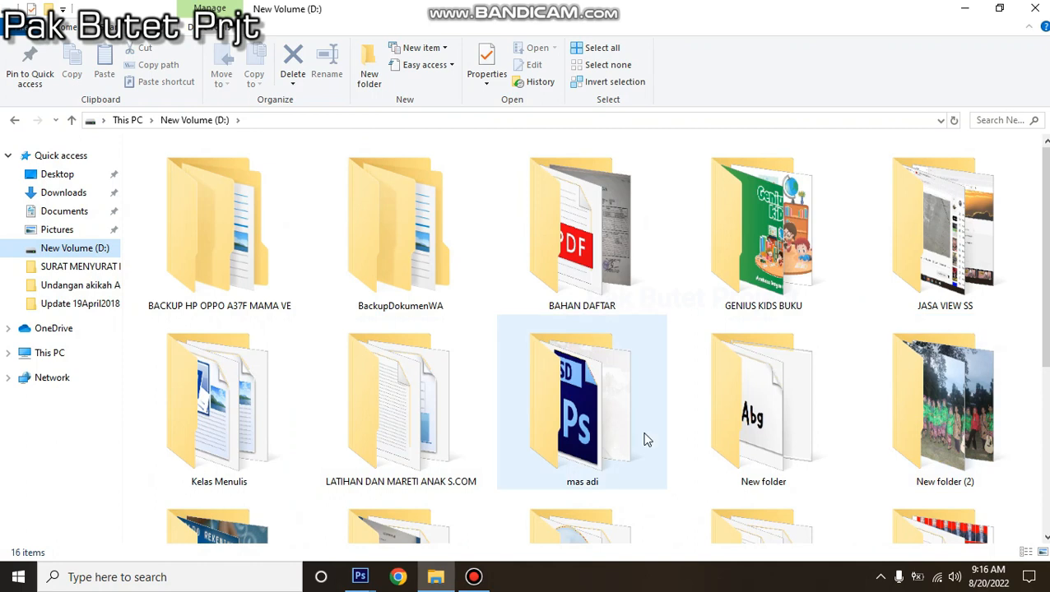
pyautogui.doubleClick(930, 394)
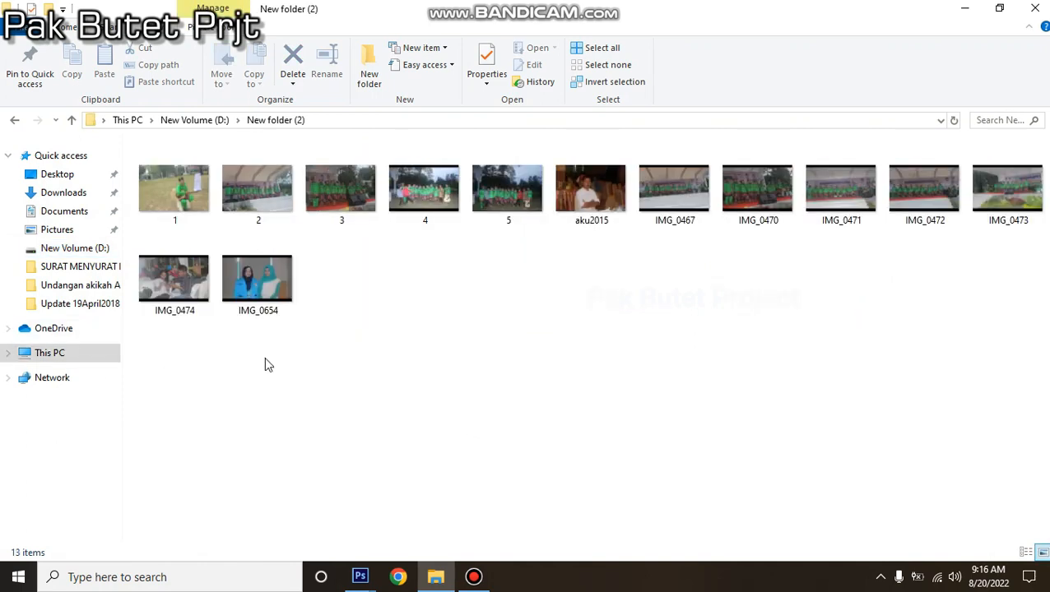
# Open the photo IMG_0654 in Photoshop as a separate document.
pyautogui.click(247, 304)
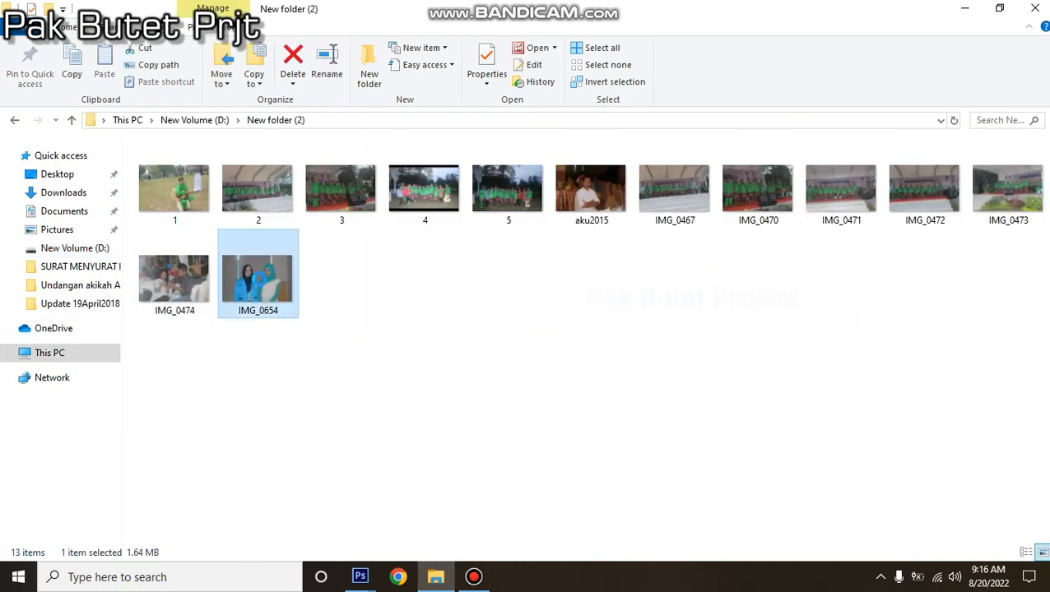
pyautogui.rightClick(256, 295)
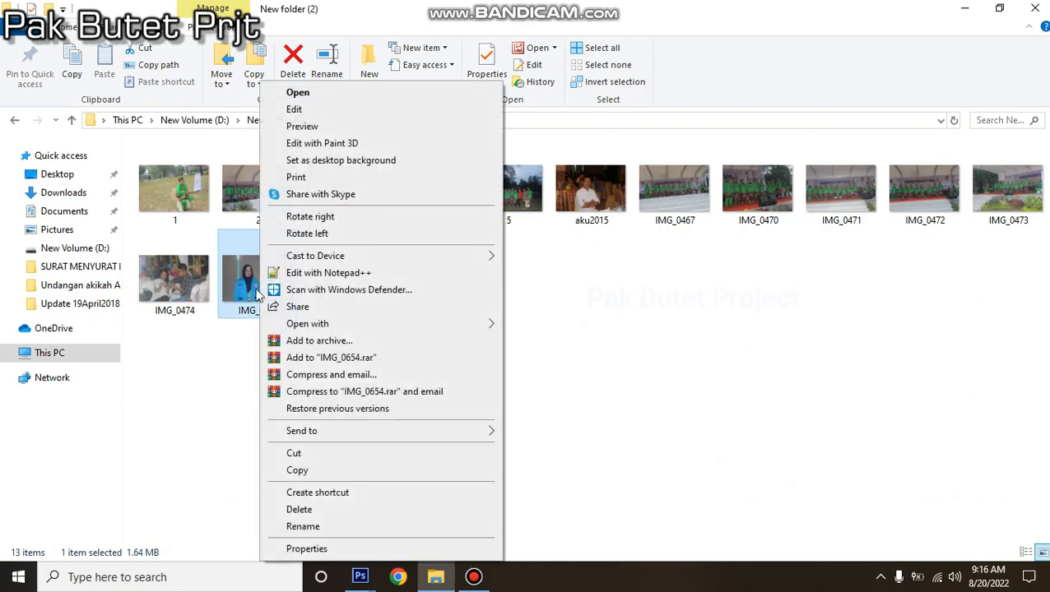
pyautogui.click(247, 286)
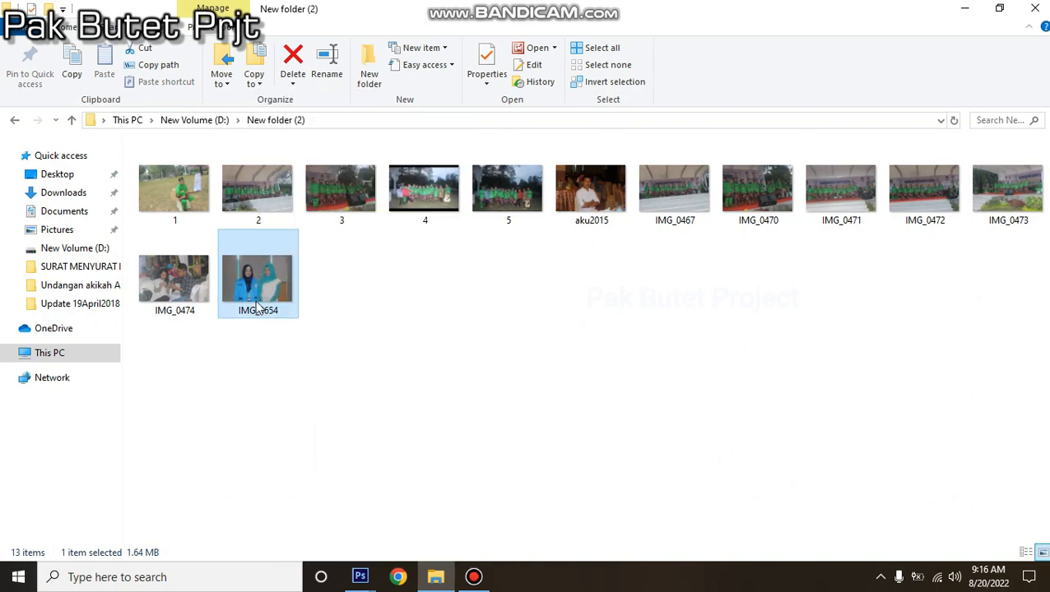
pyautogui.moveTo(253, 292); pyautogui.dragTo(689, 342)
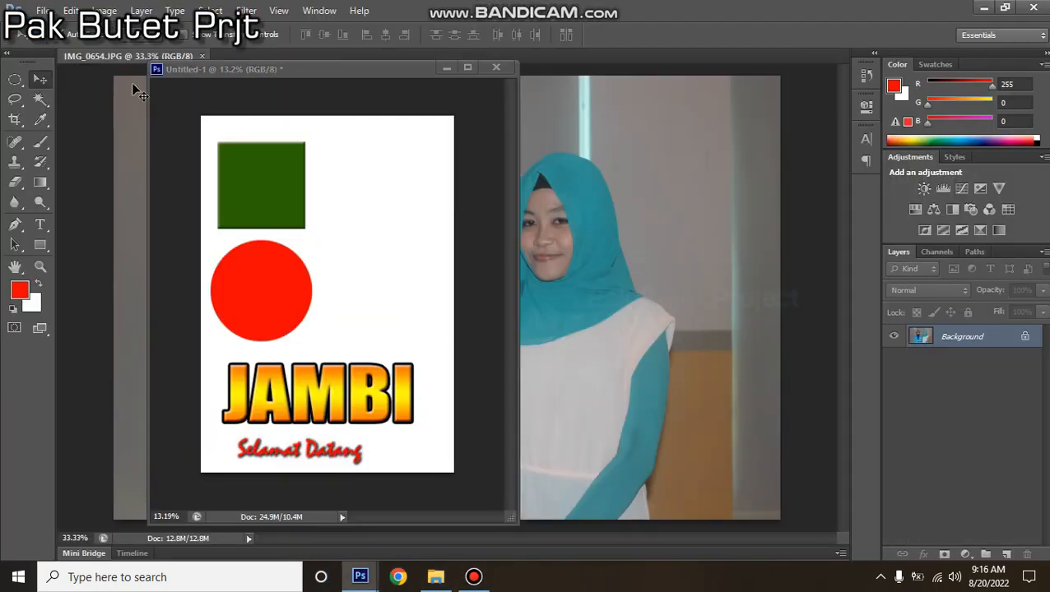
# Copy the photo into the Untitled-1 document, maximize that document and place the photo across the lower half of the page.
pyautogui.moveTo(123, 85); pyautogui.dragTo(277, 280)
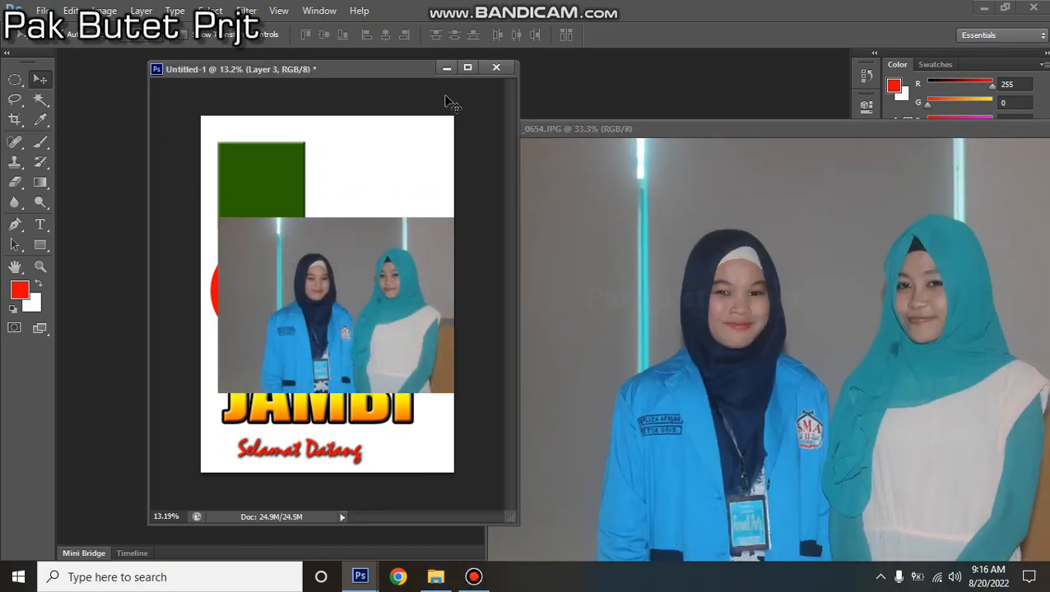
pyautogui.click(467, 67)
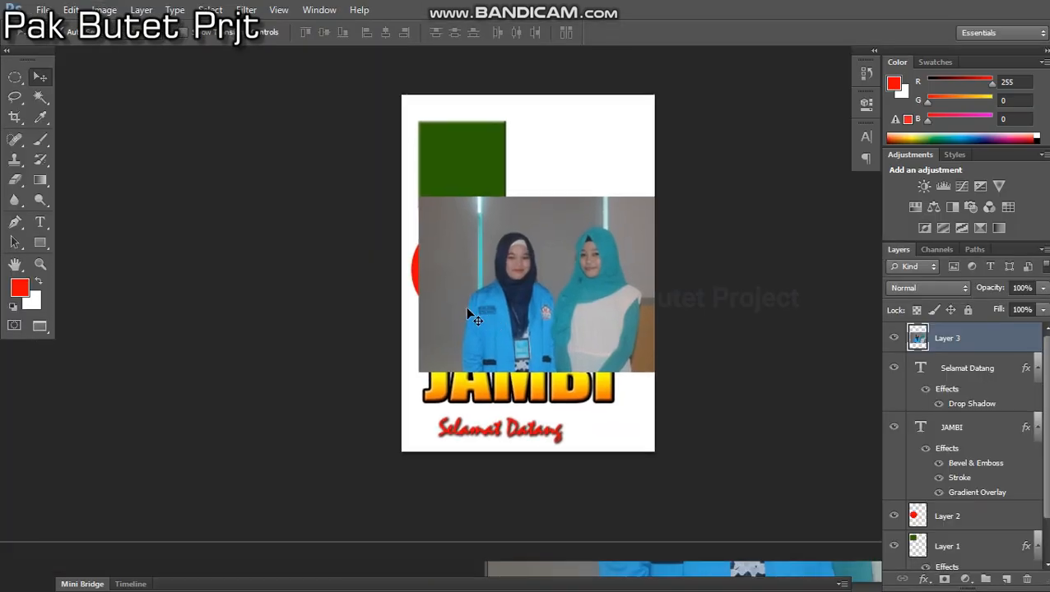
pyautogui.scroll(2, 474, 304)
pyautogui.moveTo(350, 321); pyautogui.dragTo(329, 415)
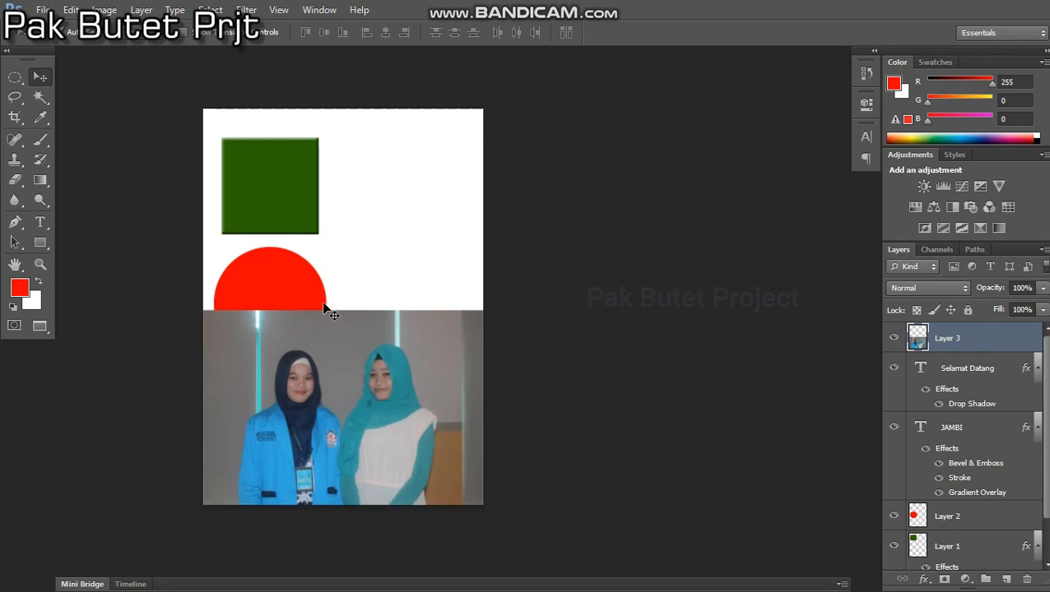
# Move the red circle out from behind the photo to sit beside the green square.
pyautogui.scroll(5, 337, 331)
pyautogui.scroll(-5, 381, 373)
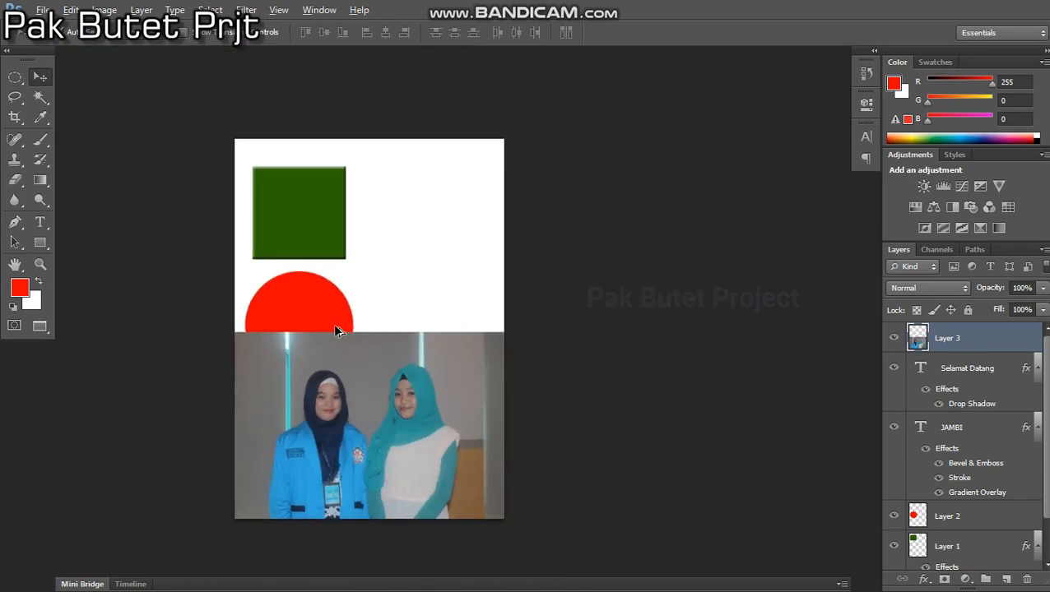
pyautogui.click(333, 323)
pyautogui.moveTo(302, 302); pyautogui.dragTo(410, 197)
# Darken the shadows of the photo on Layer 3 with Levels, setting the black input level to 31.
pyautogui.click(365, 354)
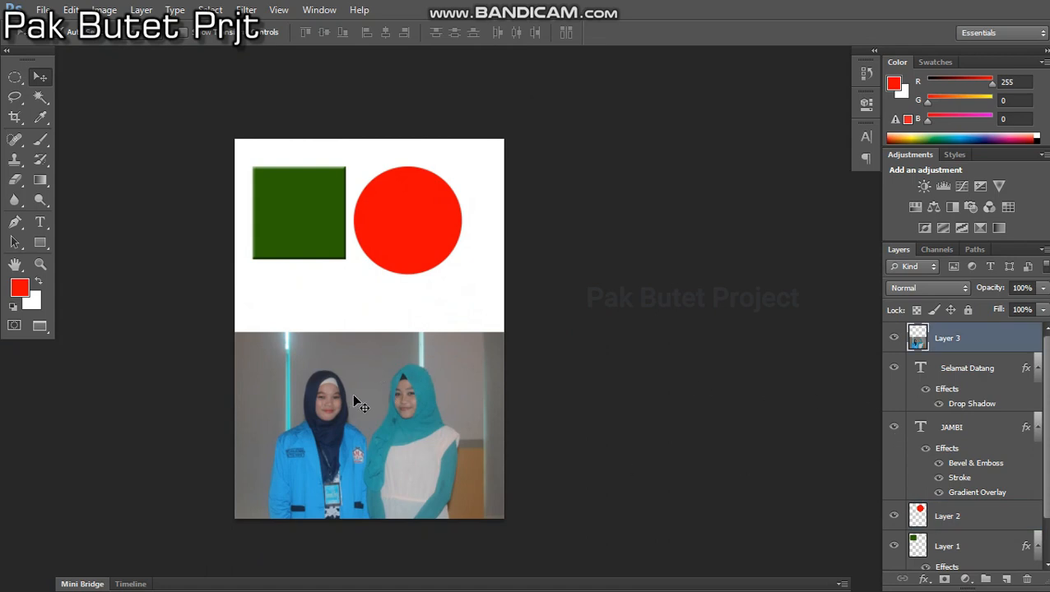
pyautogui.scroll(3, 358, 371)
pyautogui.scroll(-3, 370, 395)
pyautogui.scroll(3, 387, 424)
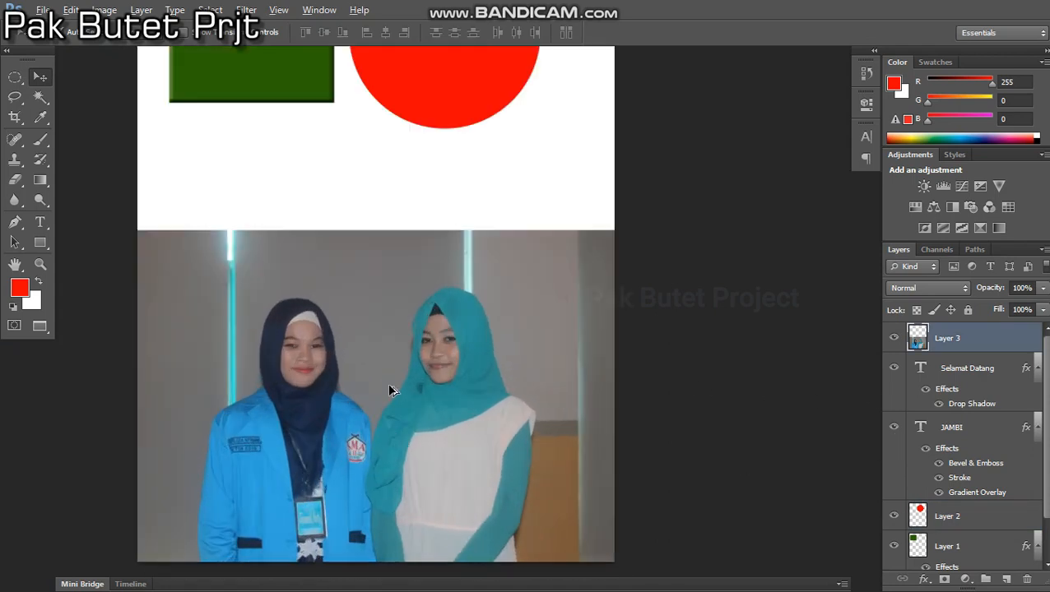
pyautogui.scroll(-2, 392, 403)
pyautogui.scroll(2, 393, 380)
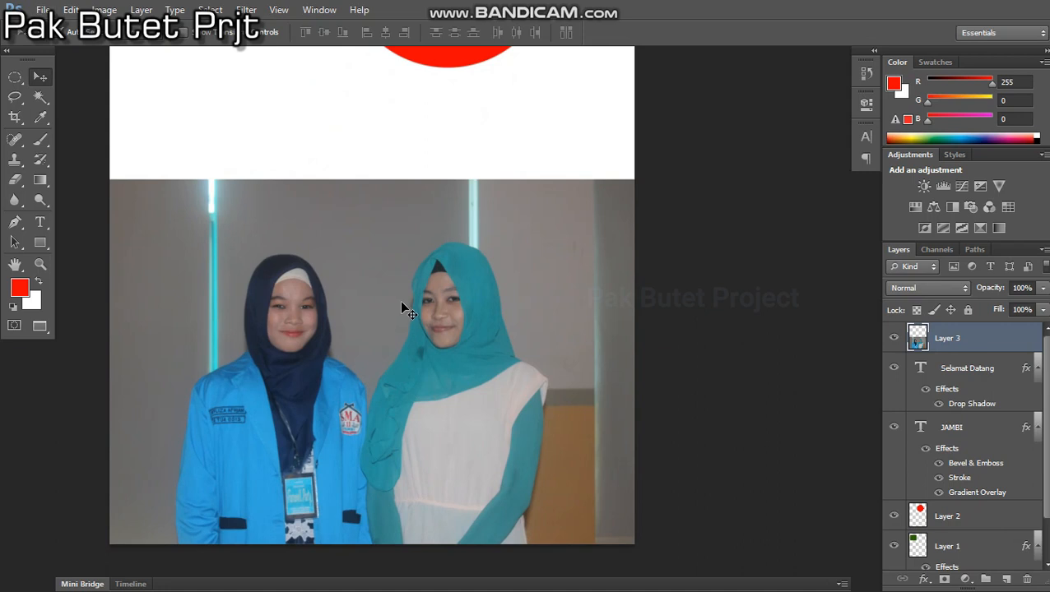
pyautogui.hotkey('ctrl', 'l')
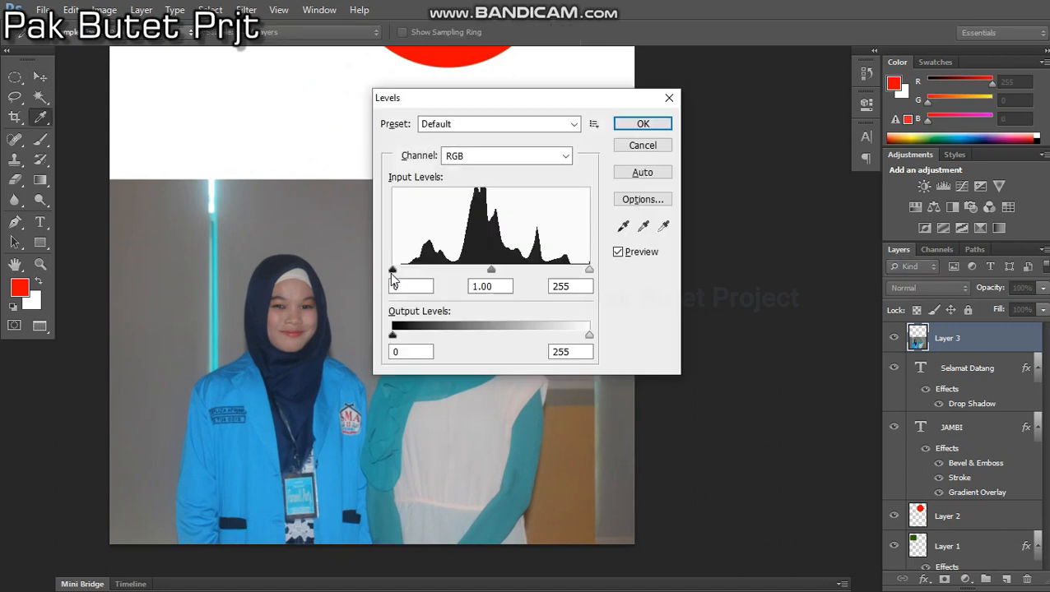
pyautogui.moveTo(399, 274); pyautogui.dragTo(435, 273)
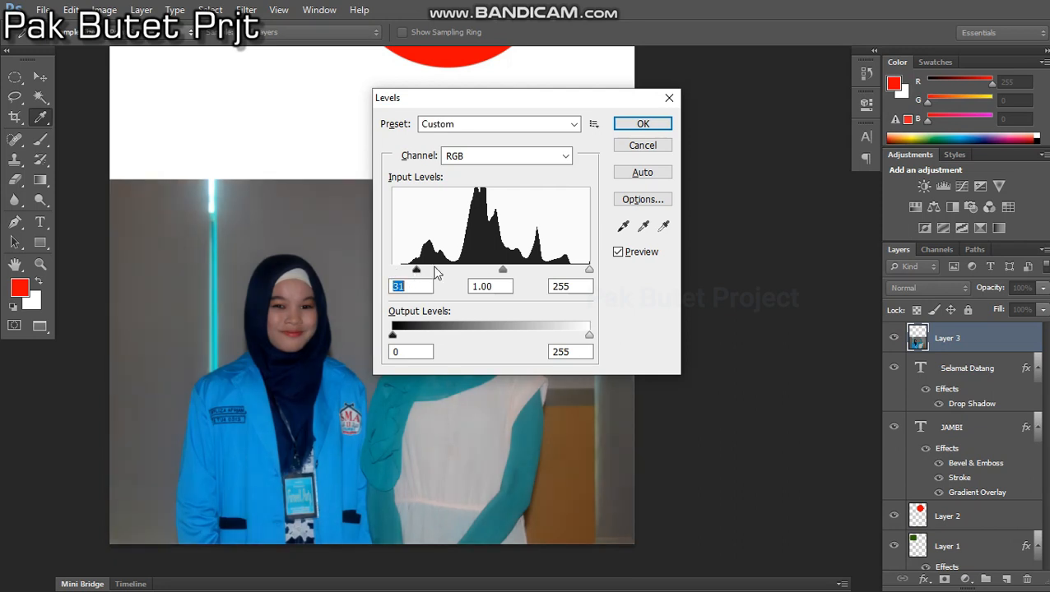
pyautogui.click(638, 121)
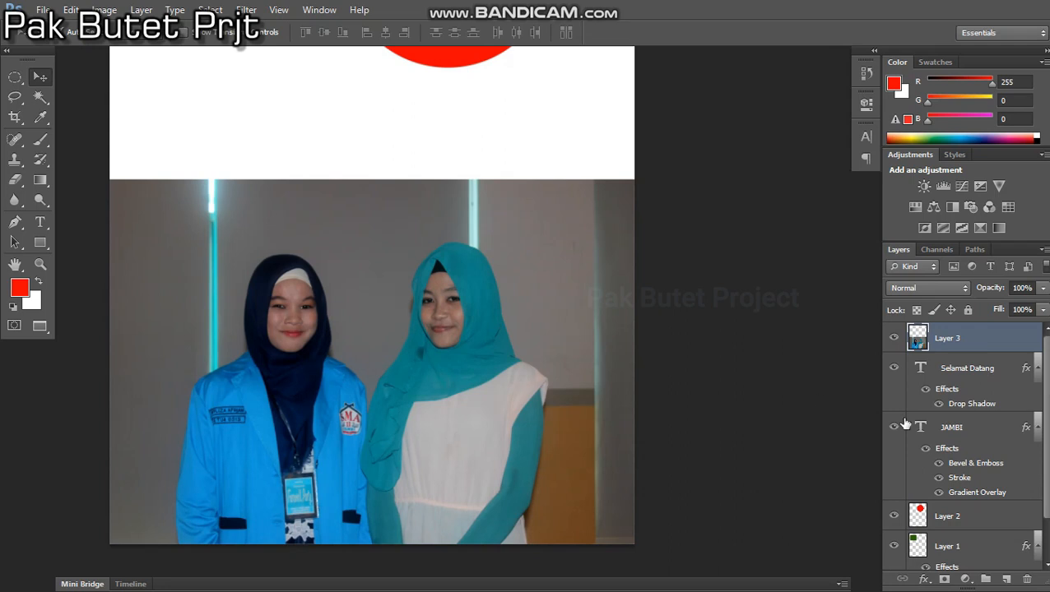
# Add a layer mask to Layer 3 and set up a Foreground to Transparent gradient with its starting colour stop at black (000000).
pyautogui.click(945, 580)
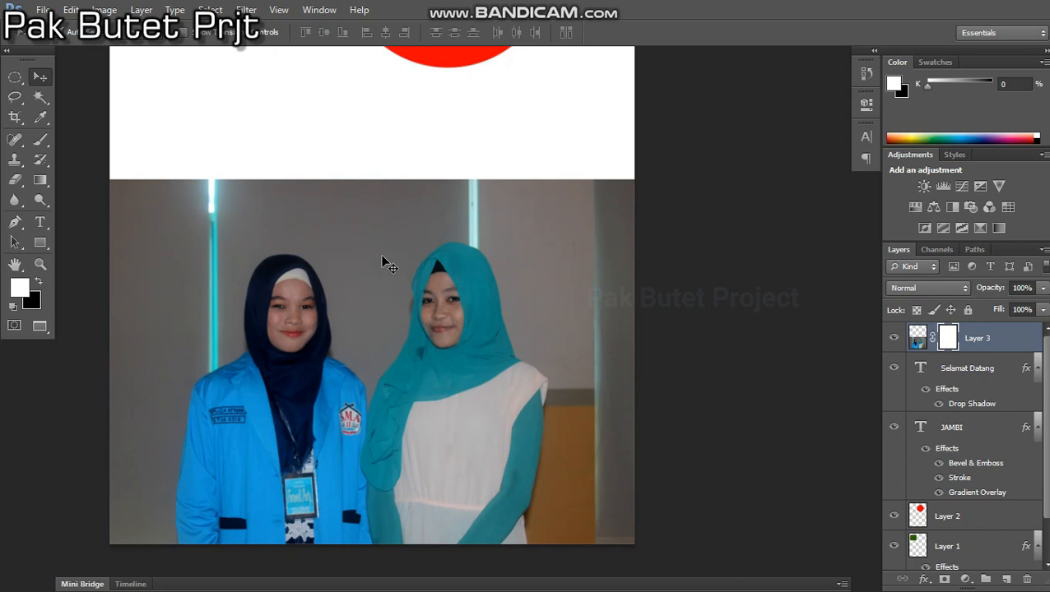
pyautogui.press('g')
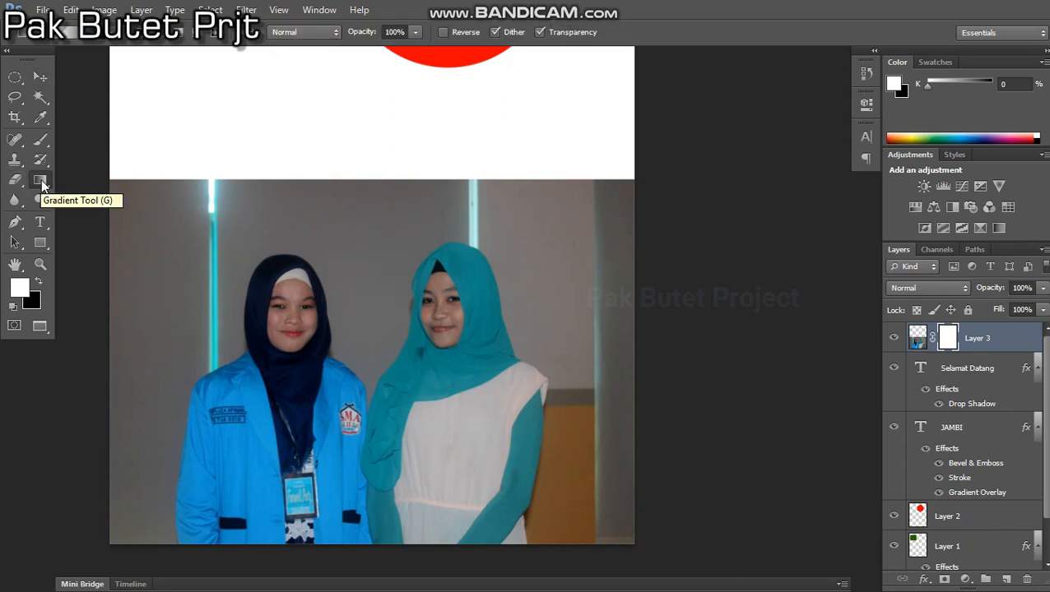
pyautogui.click(87, 41)
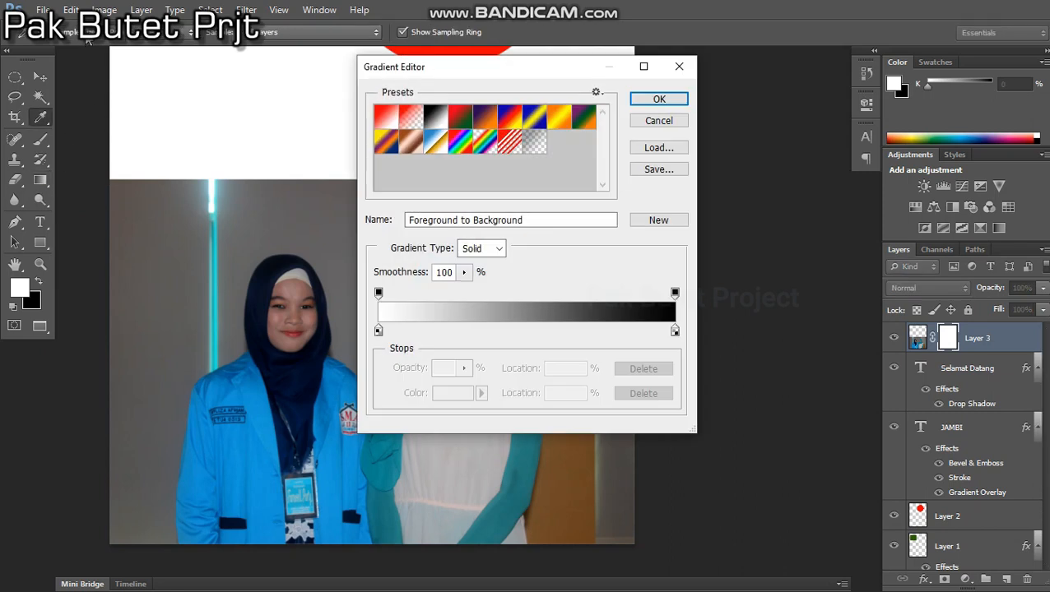
pyautogui.click(410, 121)
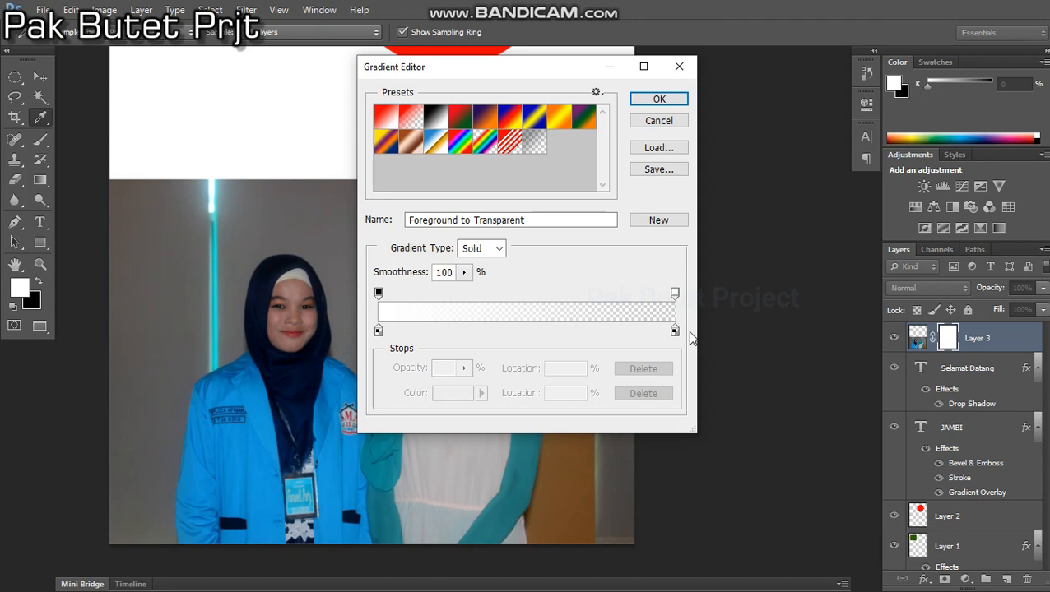
pyautogui.click(379, 330)
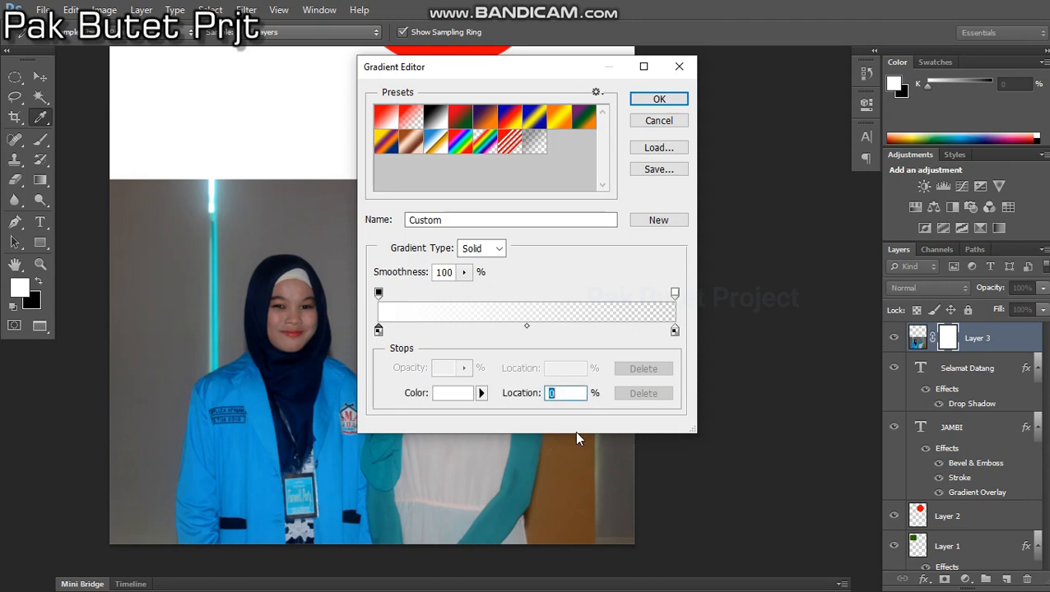
pyautogui.click(466, 393)
pyautogui.moveTo(478, 315); pyautogui.dragTo(588, 349)
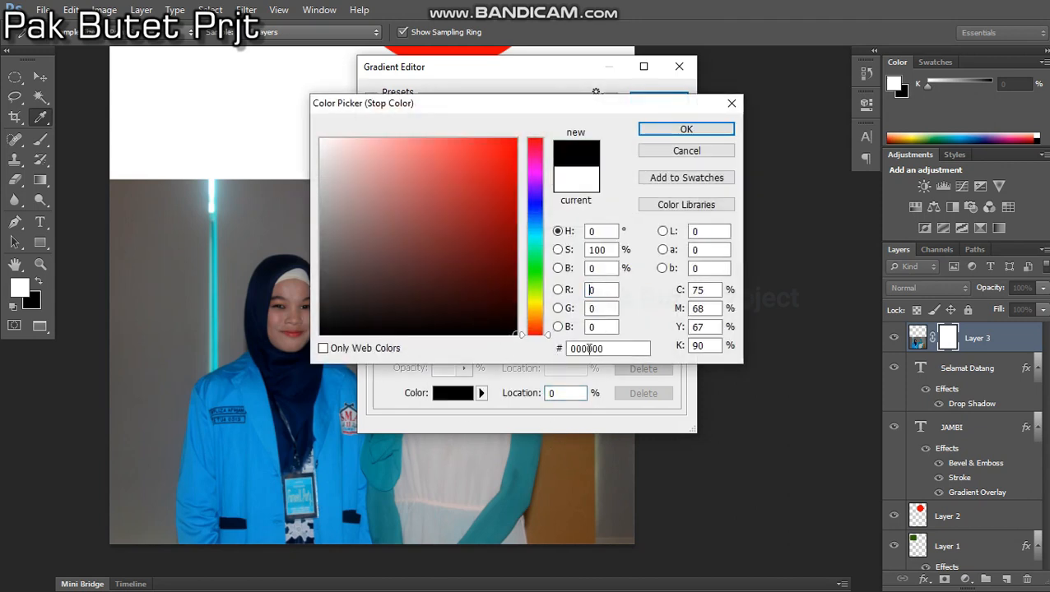
pyautogui.click(676, 128)
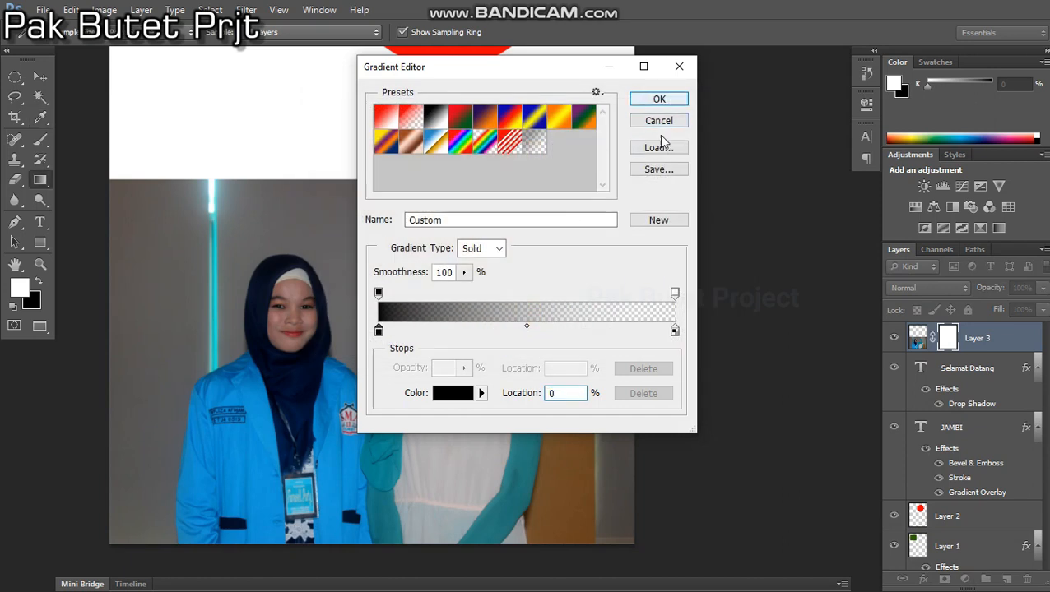
pyautogui.click(659, 99)
# Fade the upper part of the photo by drawing the black-to-transparent gradient on its mask, downward from the photo's upper edge.
pyautogui.moveTo(354, 179); pyautogui.dragTo(368, 327)
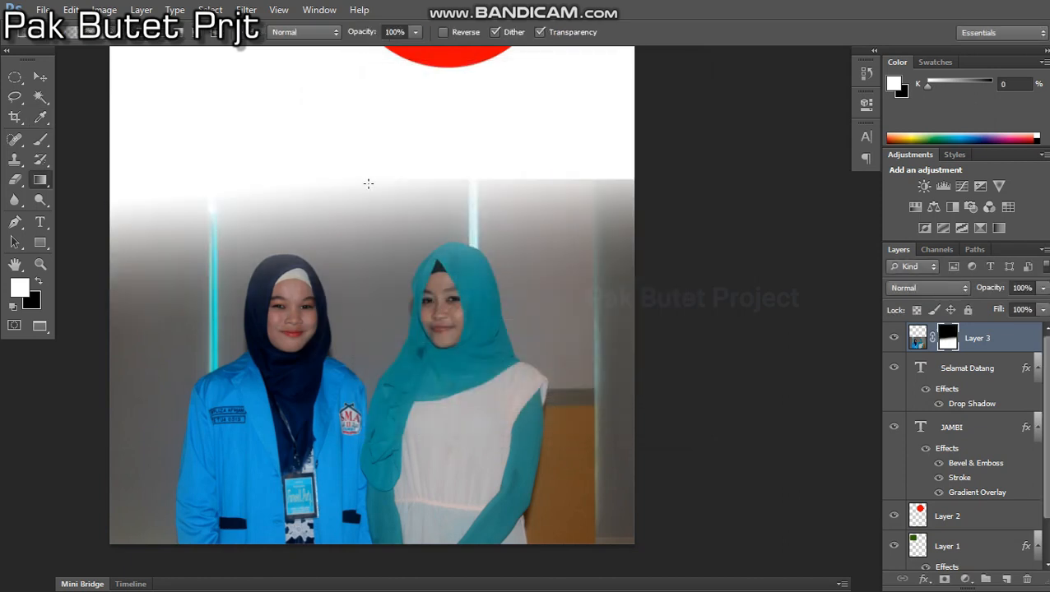
pyautogui.hotkey('ctrl', 'z')
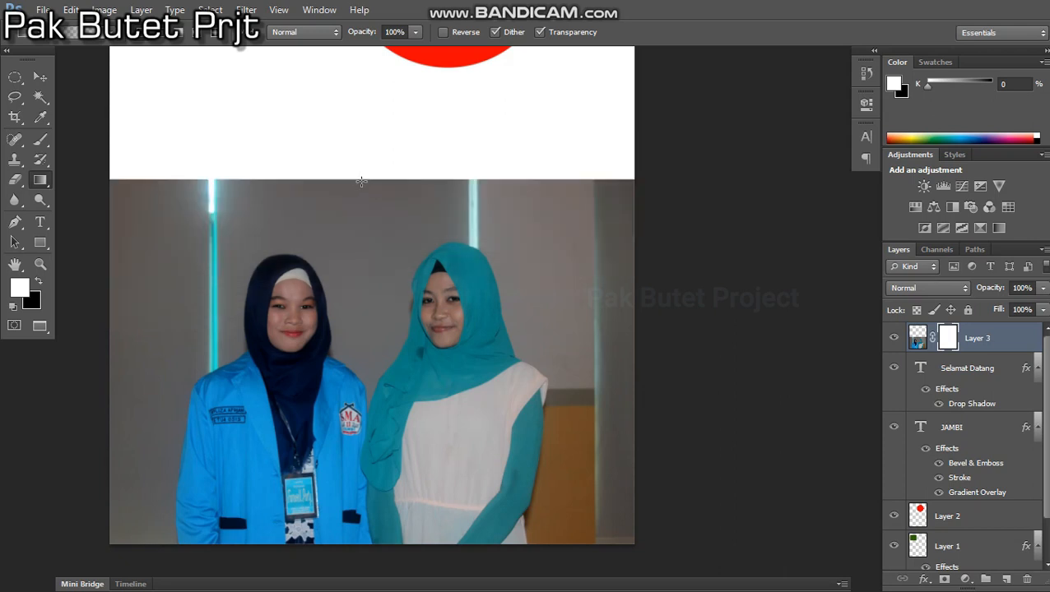
pyautogui.moveTo(363, 179); pyautogui.dragTo(352, 360)
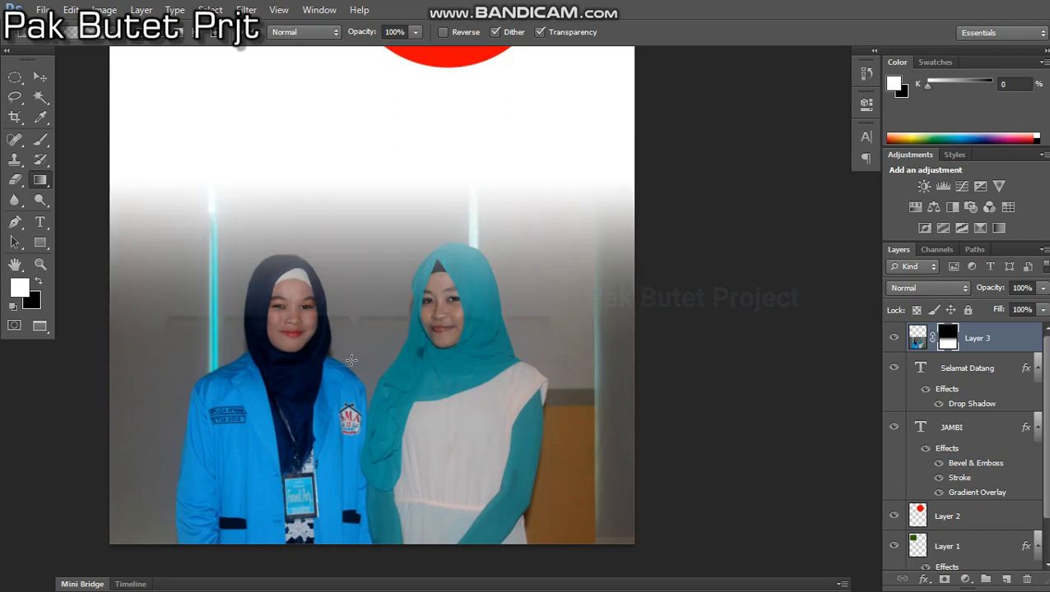
pyautogui.scroll(-3, 372, 225)
pyautogui.scroll(2, 384, 201)
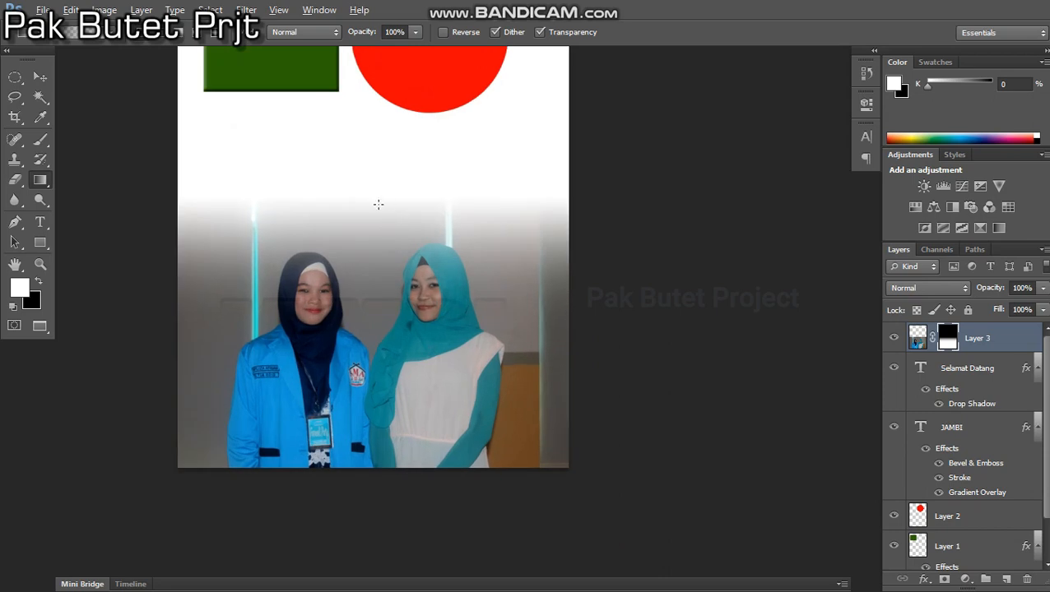
pyautogui.moveTo(377, 200); pyautogui.dragTo(388, 459)
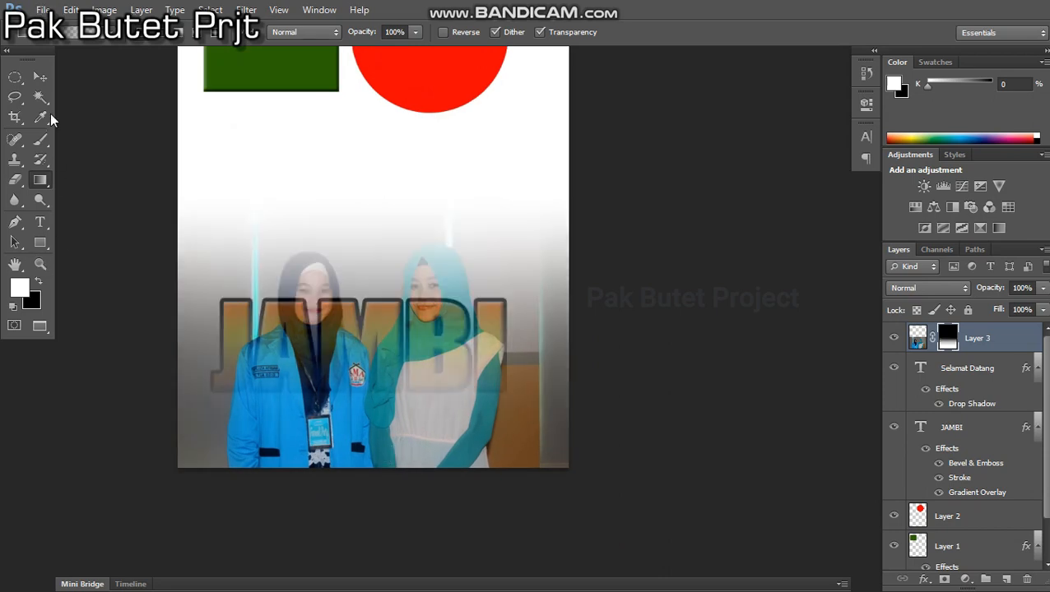
# Move the JAMBI and Selamat Datang text layers up between the shapes and the photo, scaling both to about 79%.
pyautogui.click(39, 76)
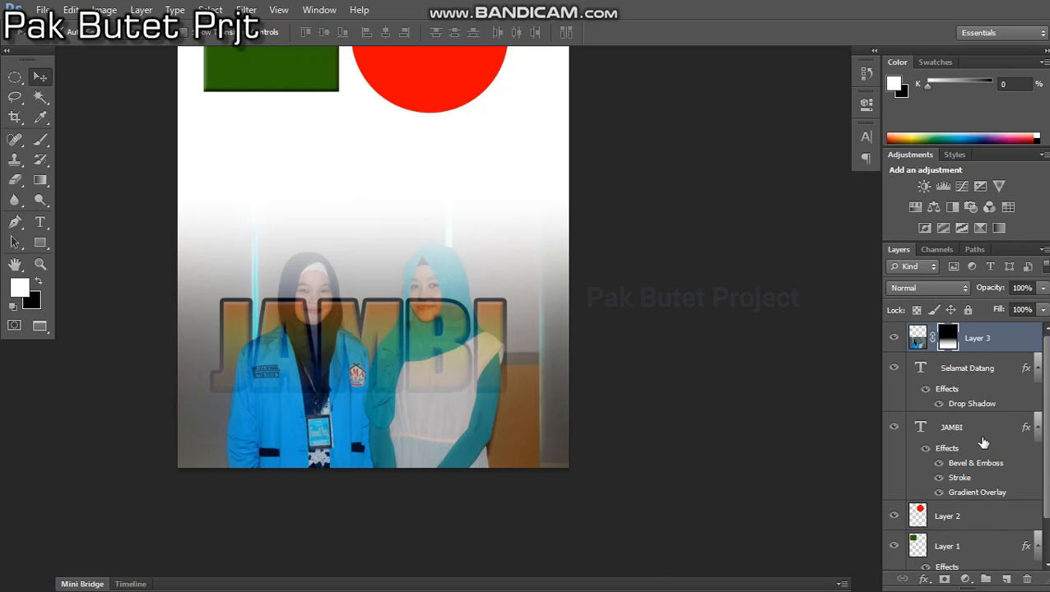
pyautogui.click(979, 436)
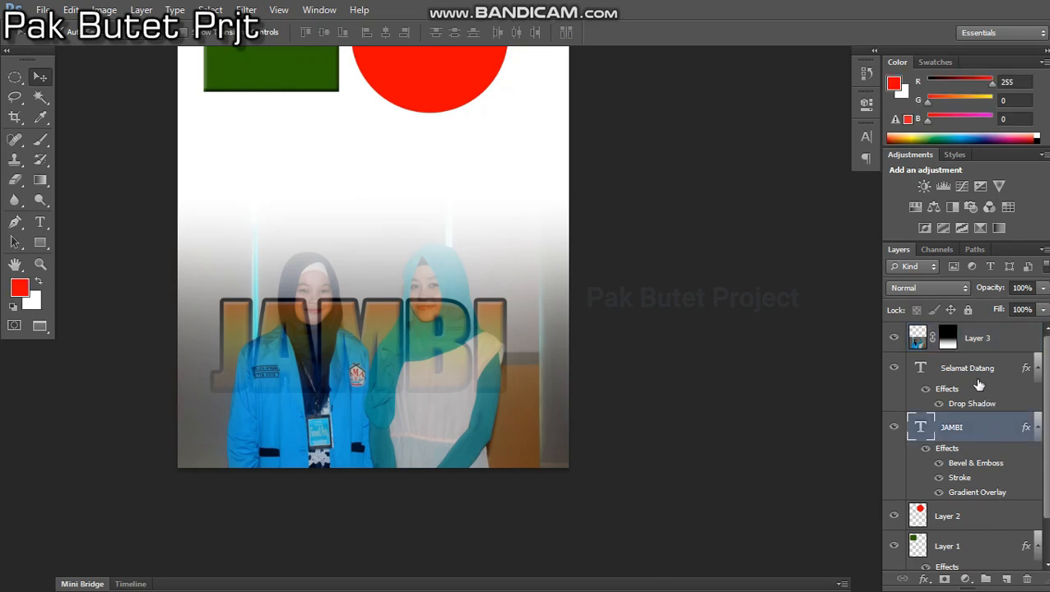
pyautogui.keyDown('shift'); pyautogui.click(931, 367); pyautogui.keyUp('shift')
pyautogui.hotkey('ctrl', 't')
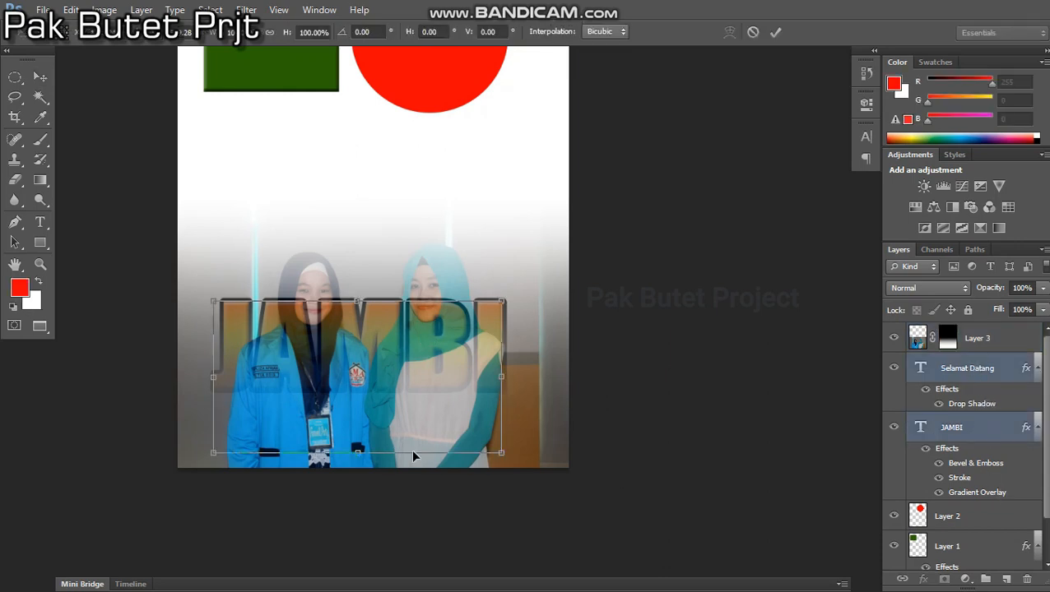
pyautogui.hotkey('ctrl', '-')
pyautogui.moveTo(428, 435); pyautogui.dragTo(429, 329)
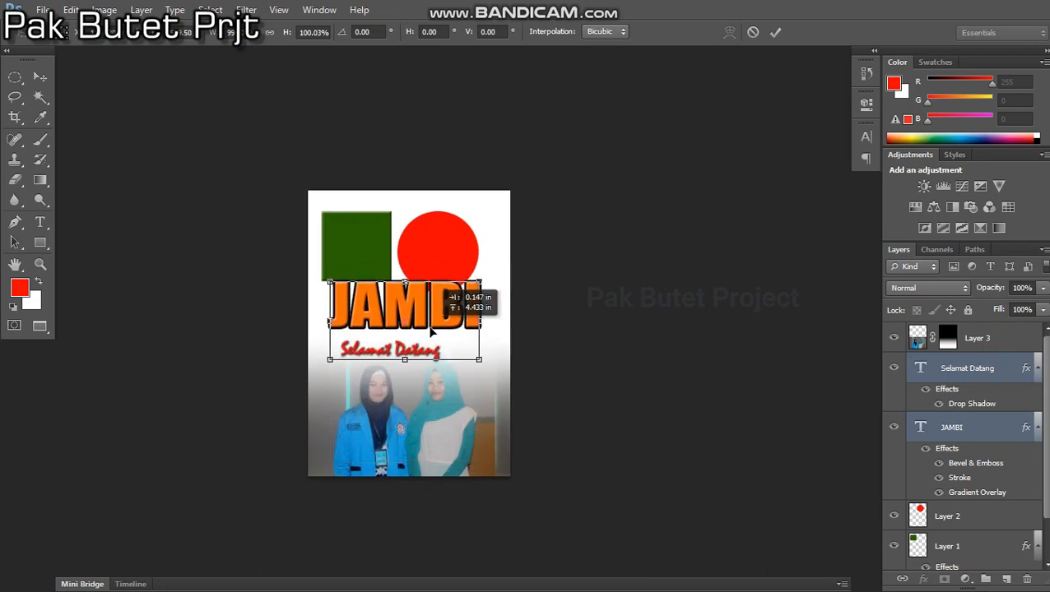
pyautogui.moveTo(479, 359); pyautogui.dragTo(456, 314)
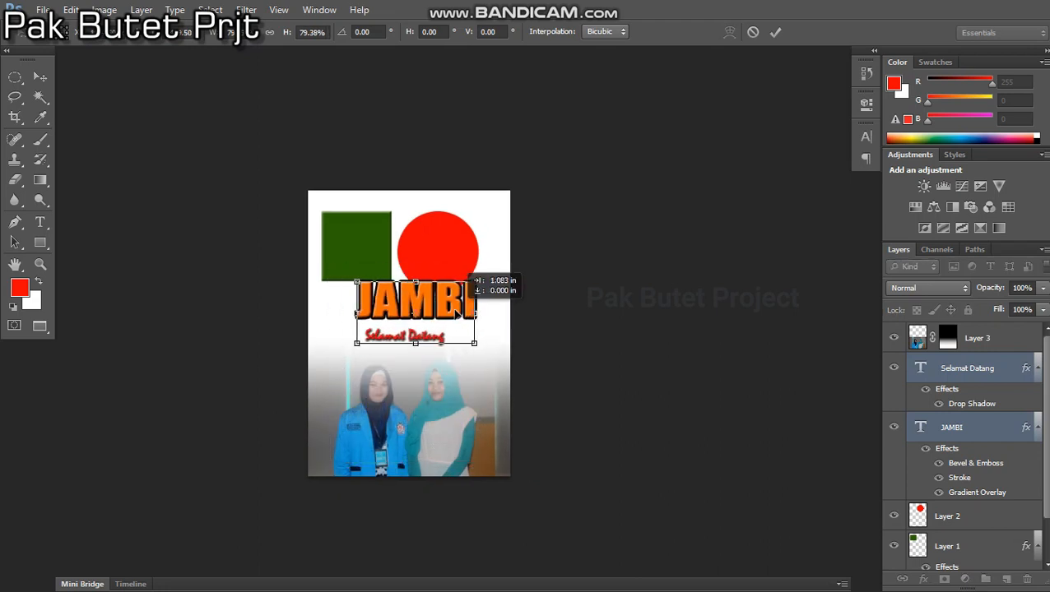
pyautogui.press('Return')
pyautogui.hotkey('ctrl', '+')
pyautogui.hotkey('ctrl', '+')
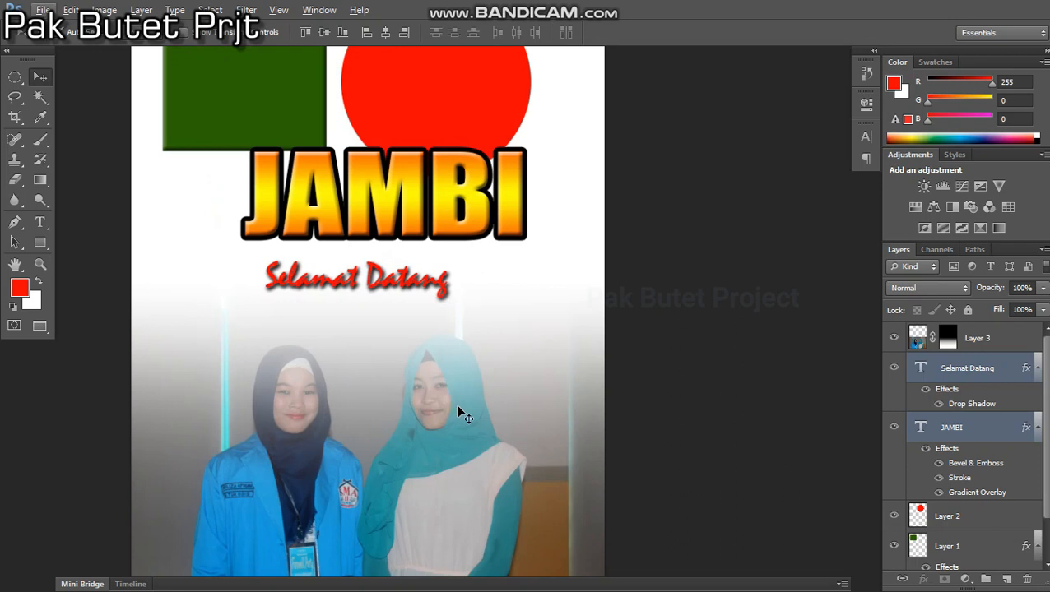
# Move the red circle up and farther to the right of the green square, above the JAMBI text.
pyautogui.click(458, 411)
pyautogui.scroll(-2, 450, 420)
pyautogui.scroll(3, 460, 395)
pyautogui.scroll(-2, 460, 375)
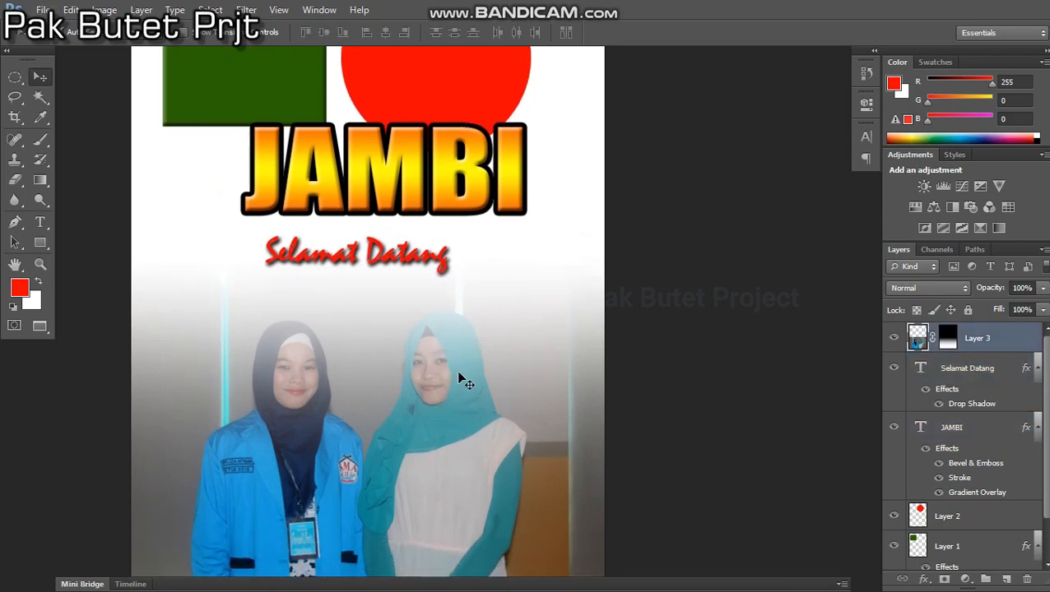
pyautogui.scroll(3, 460, 375)
pyautogui.click(492, 201)
pyautogui.scroll(3, 459, 414)
pyautogui.moveTo(456, 250); pyautogui.dragTo(516, 217)
pyautogui.scroll(-3, 343, 333)
pyautogui.scroll(2, 399, 412)
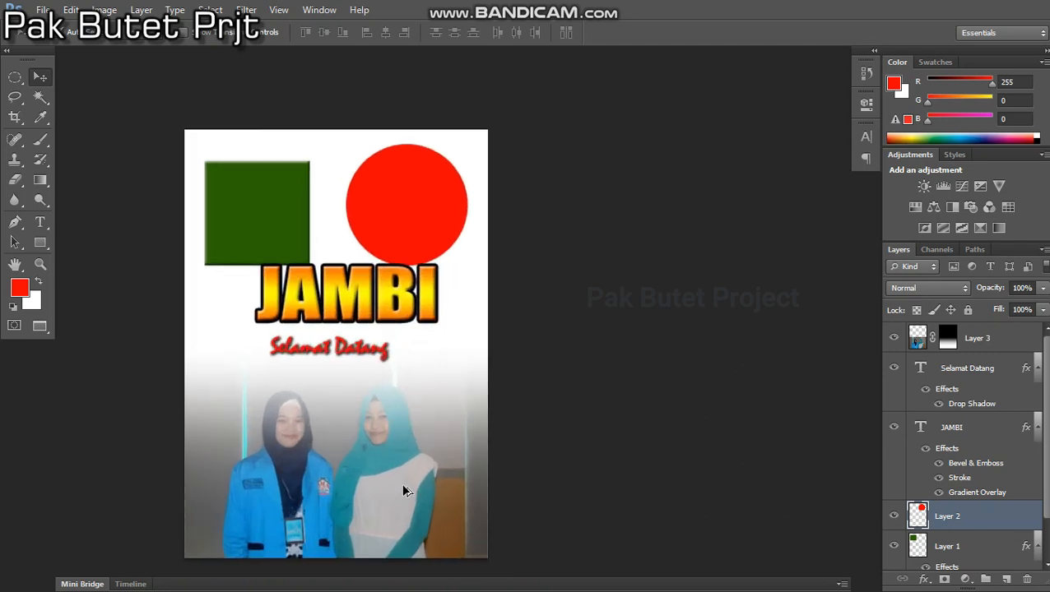
# Move the masked photo on Layer 3 lower on the page, below the Selamat Datang text.
pyautogui.click(394, 457)
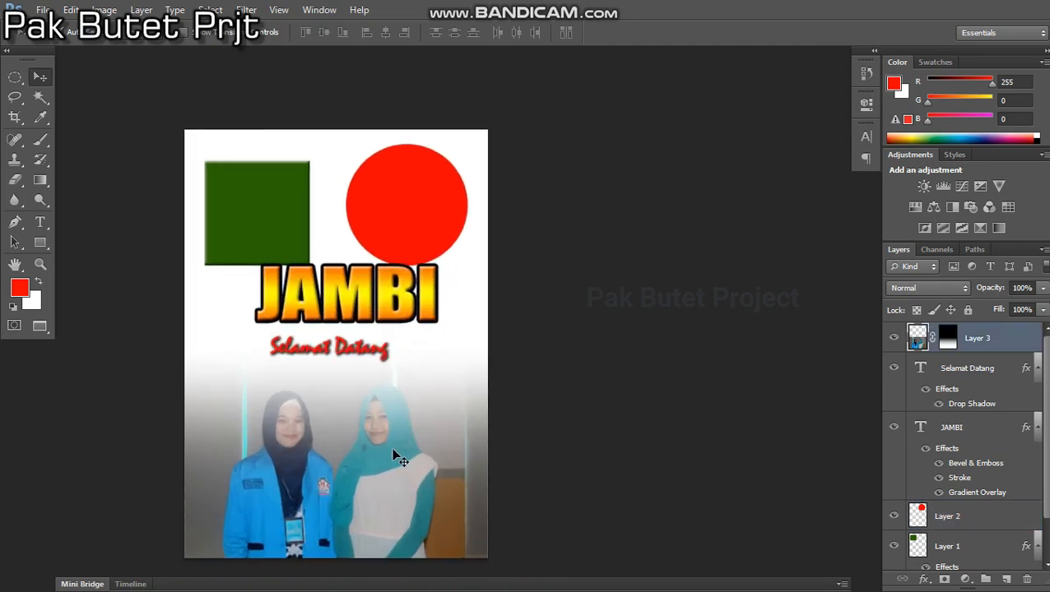
pyautogui.hotkey('ctrl', 't')
pyautogui.moveTo(393, 442); pyautogui.dragTo(389, 453)
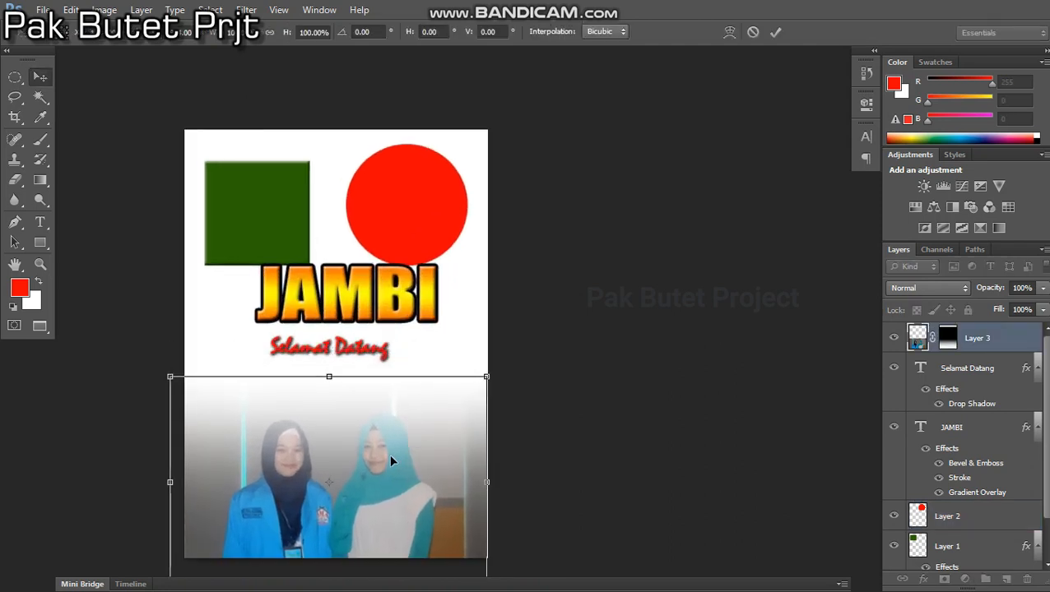
pyautogui.press('Return')
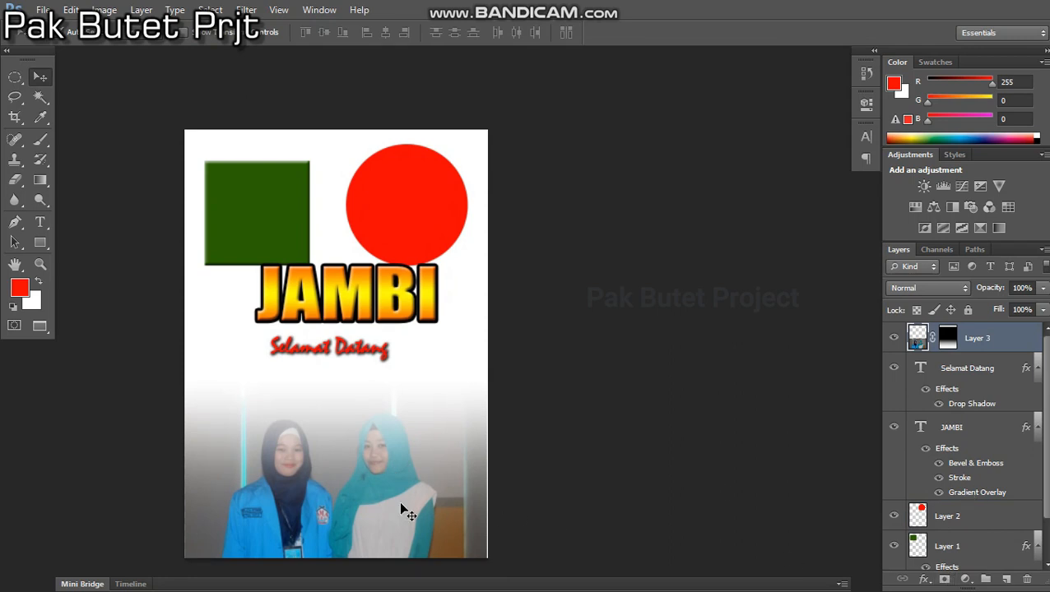
# Delete the masked photo layer and copy the photo from the IMG_0654 document into Untitled-1 again.
pyautogui.press('Delete')
pyautogui.press('f')
pyautogui.press('f')
pyautogui.press('f')
pyautogui.click(1004, 7)
pyautogui.moveTo(751, 148); pyautogui.dragTo(255, 393)
# Put the IMG_0654 document window away and maximize the Untitled-1 document.
pyautogui.click(691, 331)
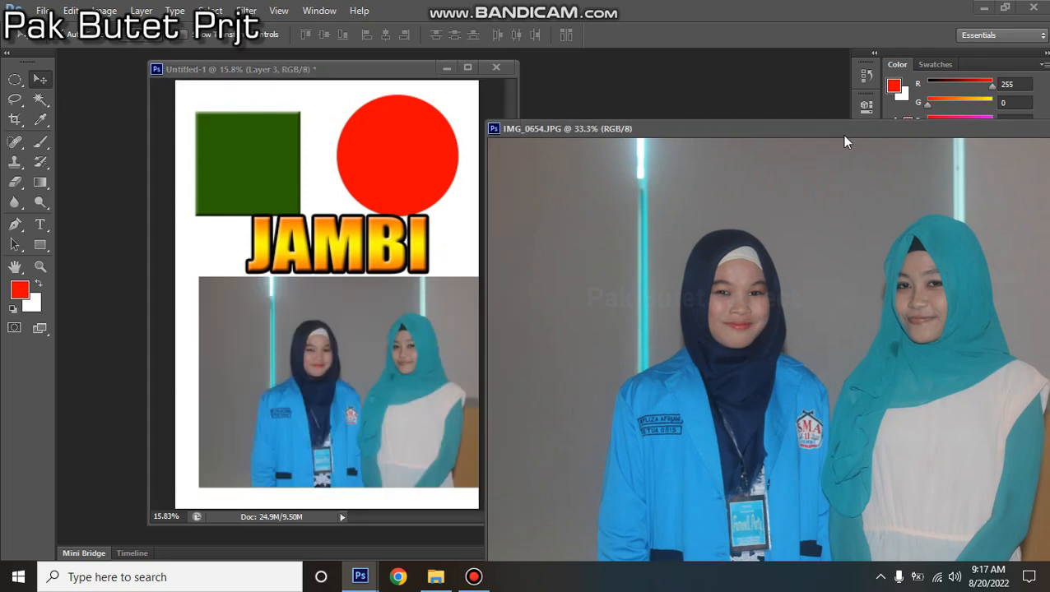
pyautogui.moveTo(905, 134); pyautogui.dragTo(700, 151)
pyautogui.click(942, 145)
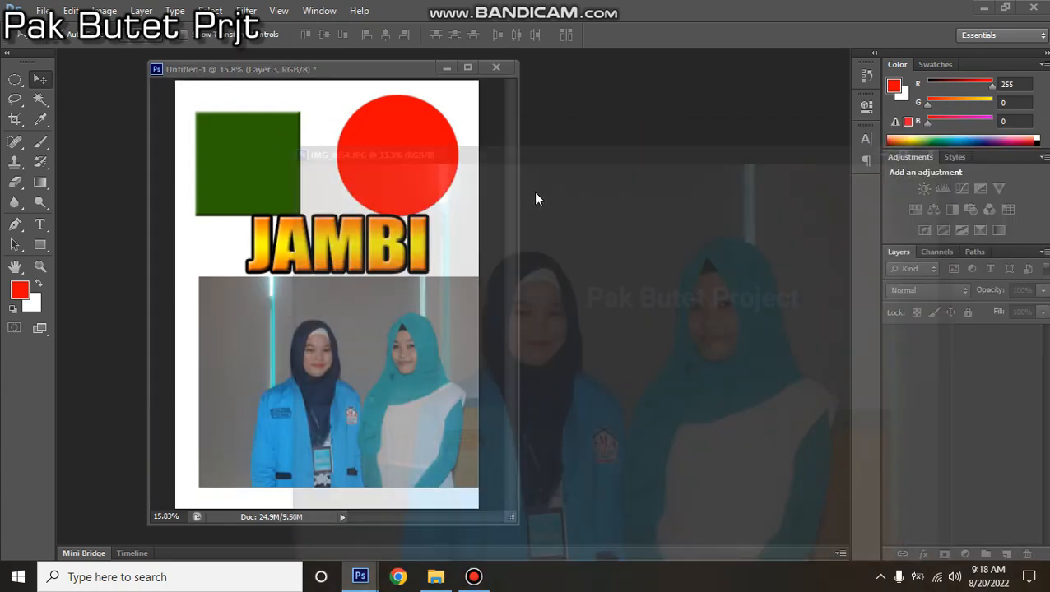
pyautogui.press('Tab')
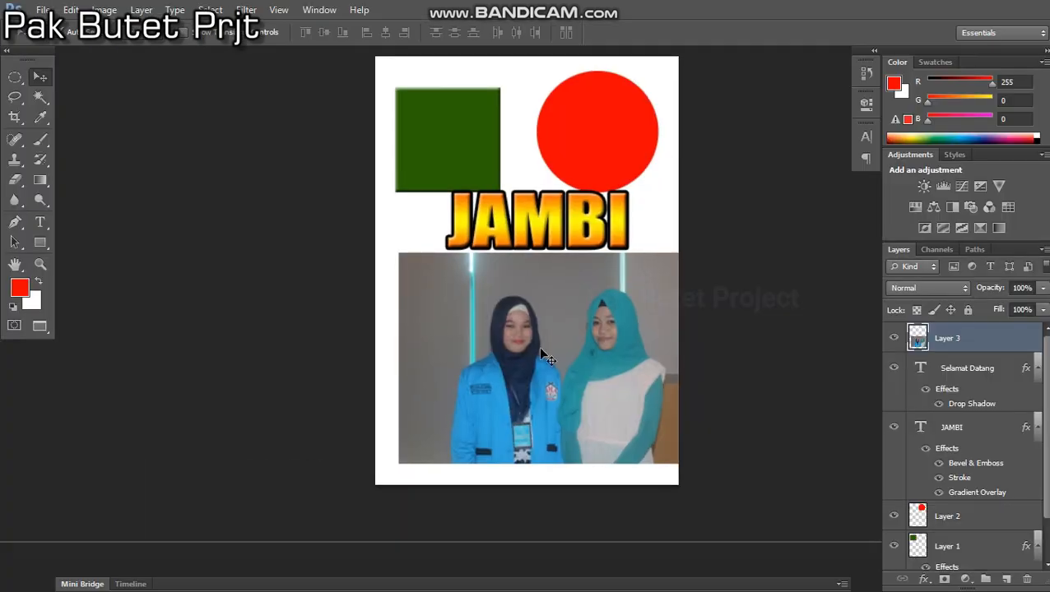
# Place the new photo across the full width of the page's lower part, below the Selamat Datang text.
pyautogui.scroll(5, 535, 362)
pyautogui.scroll(-4, 547, 398)
pyautogui.moveTo(546, 398); pyautogui.dragTo(425, 398)
pyautogui.scroll(4, 455, 349)
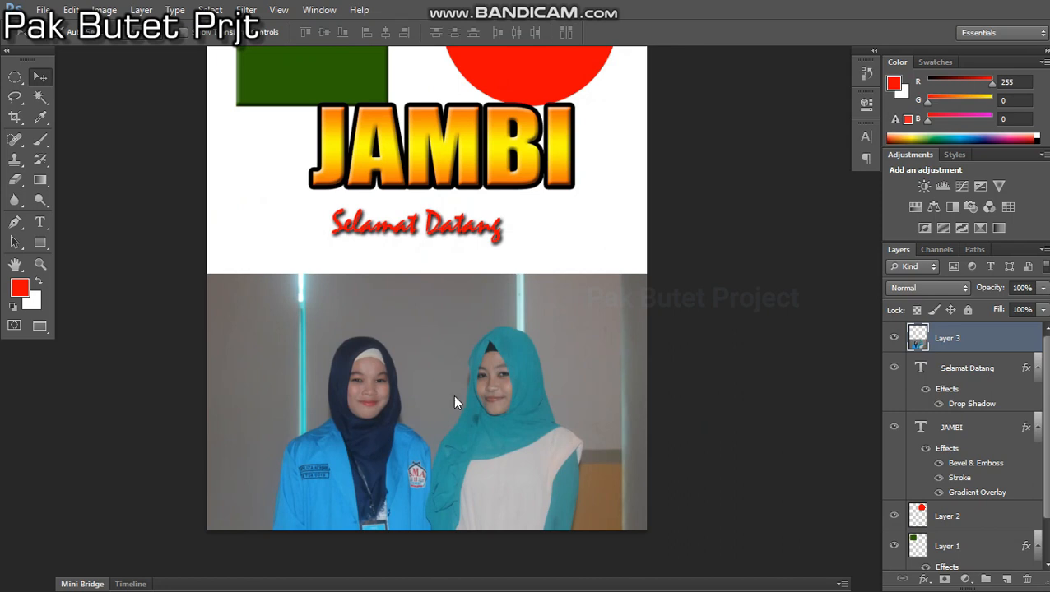
# Darken the shadows of the newly placed photo with Levels, setting the black input level to 31.
pyautogui.hotkey('ctrl', 'l')
pyautogui.moveTo(393, 271); pyautogui.dragTo(417, 273)
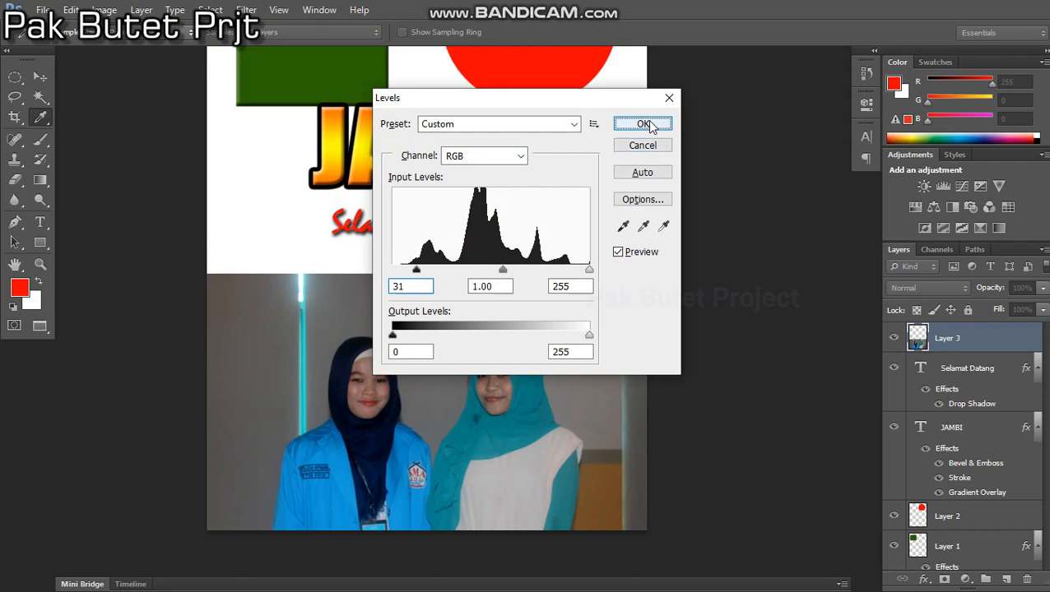
pyautogui.click(635, 125)
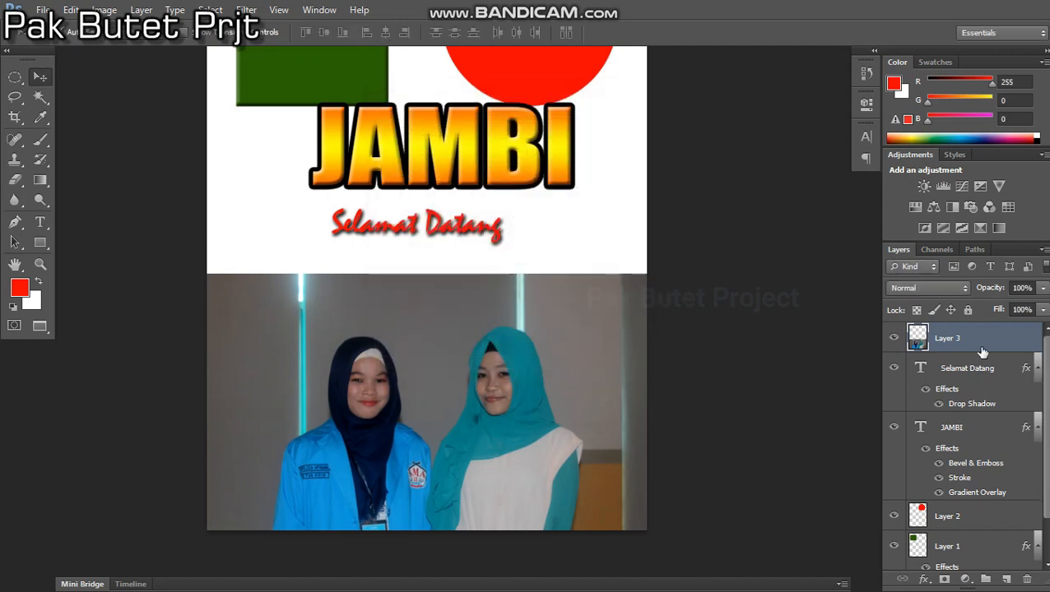
# Add a layer mask to the new photo and fade it with black-to-transparent gradients drawn from its upper edge toward the page's lower edge.
pyautogui.click(944, 580)
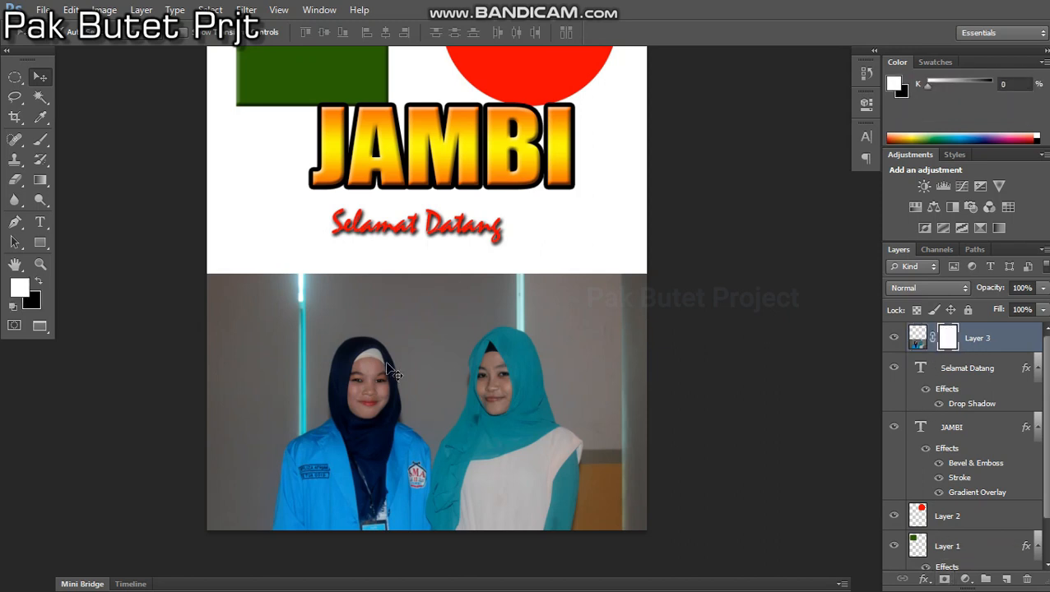
pyautogui.press('g')
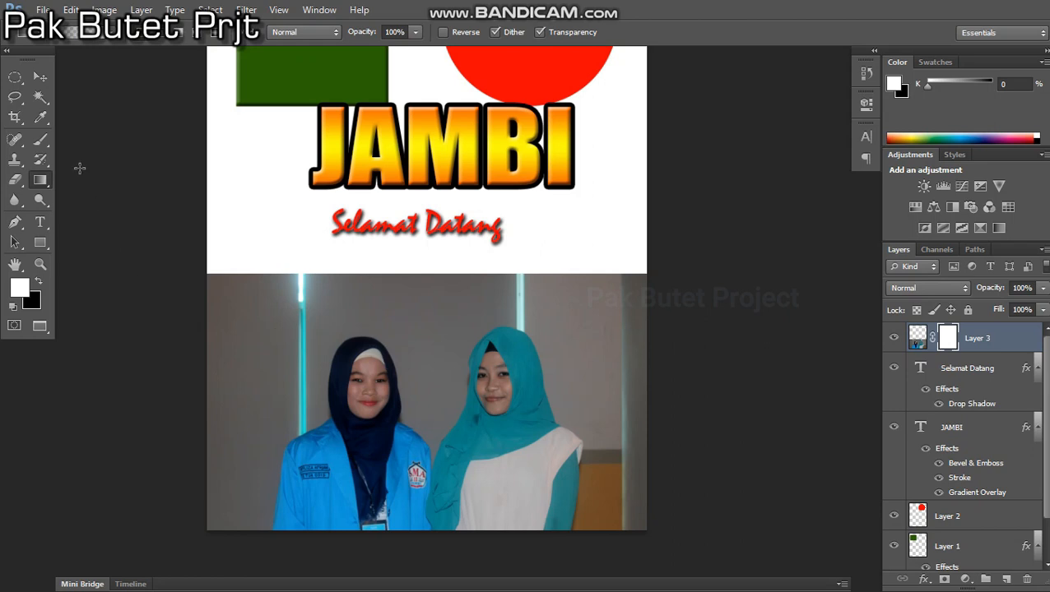
pyautogui.click(79, 40)
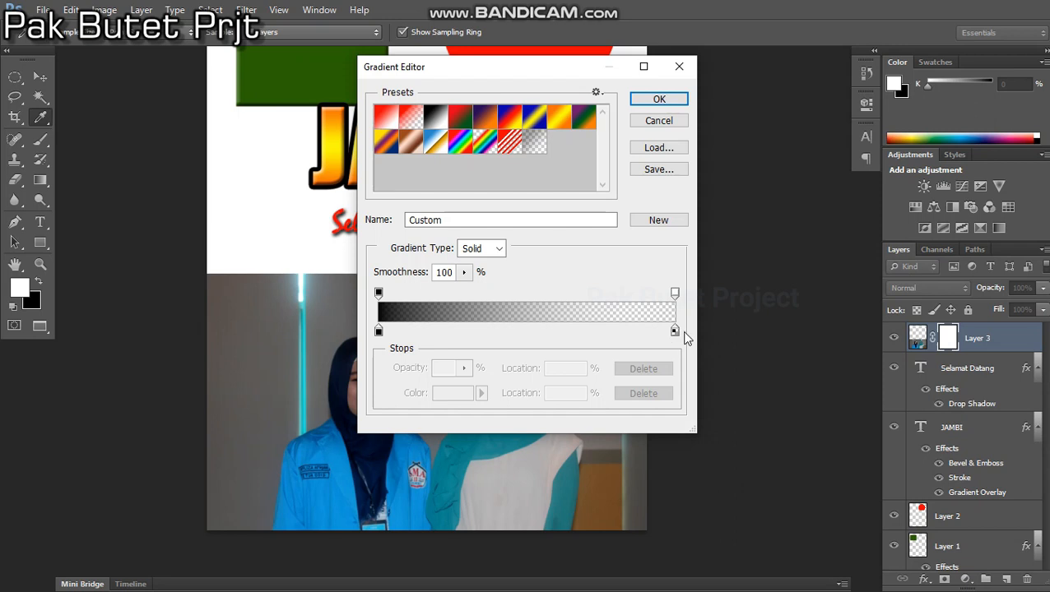
pyautogui.click(659, 99)
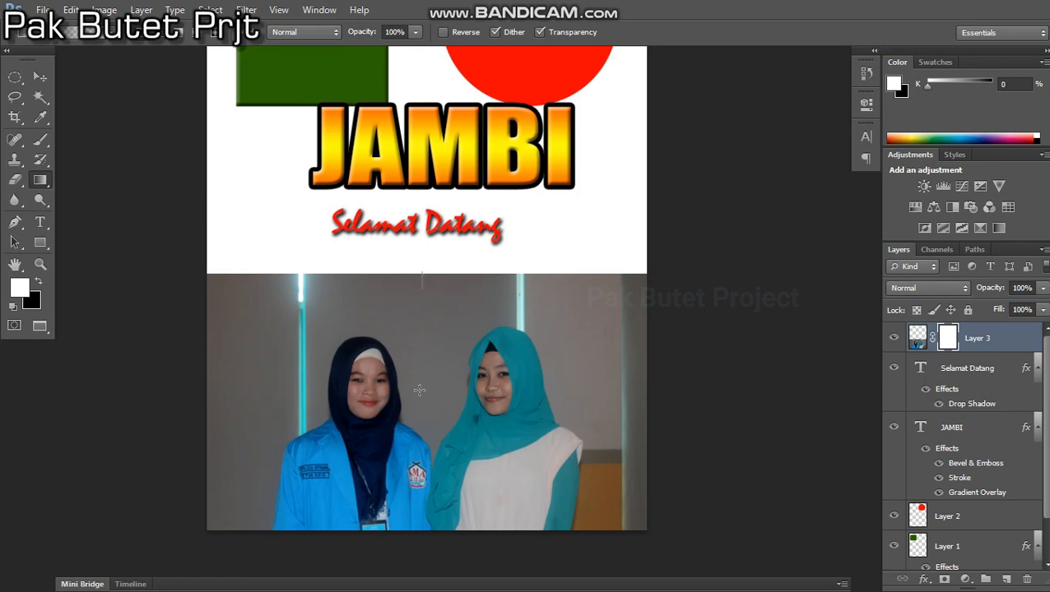
pyautogui.moveTo(421, 277); pyautogui.dragTo(423, 367)
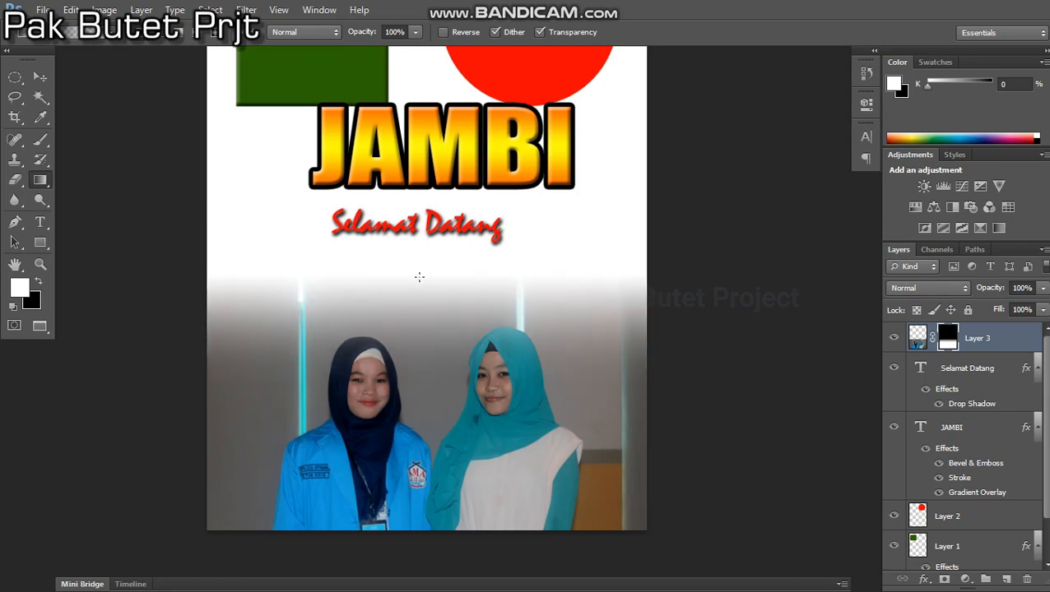
pyautogui.moveTo(419, 275); pyautogui.dragTo(433, 507)
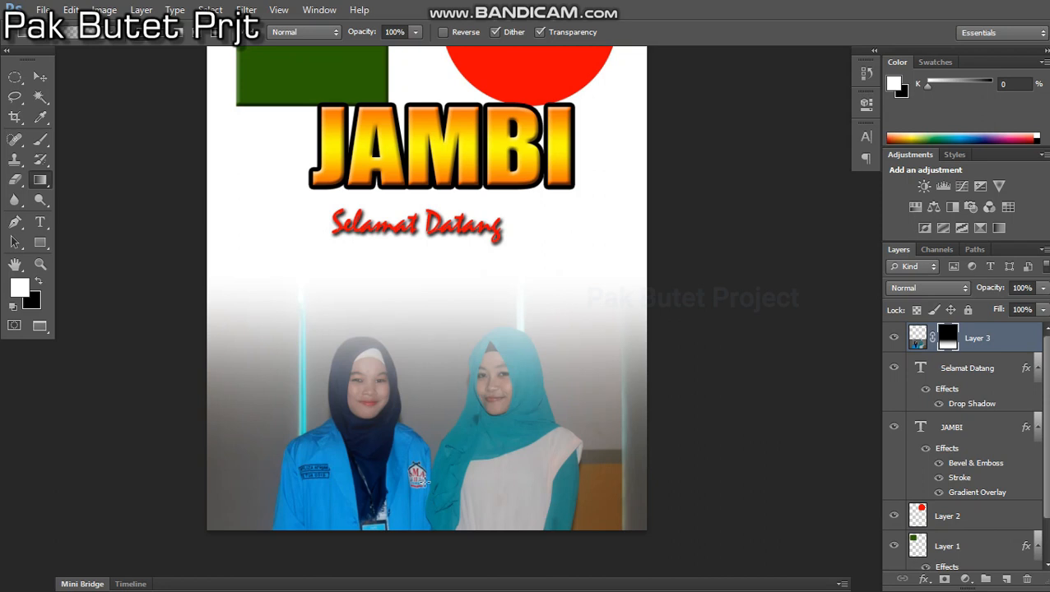
# Select the JAMBI and Selamat Datang texts together and move them slightly down, clear of the red circle.
pyautogui.press('v')
pyautogui.scroll(-3, 389, 493)
pyautogui.scroll(3, 422, 368)
pyautogui.scroll(-1, 424, 371)
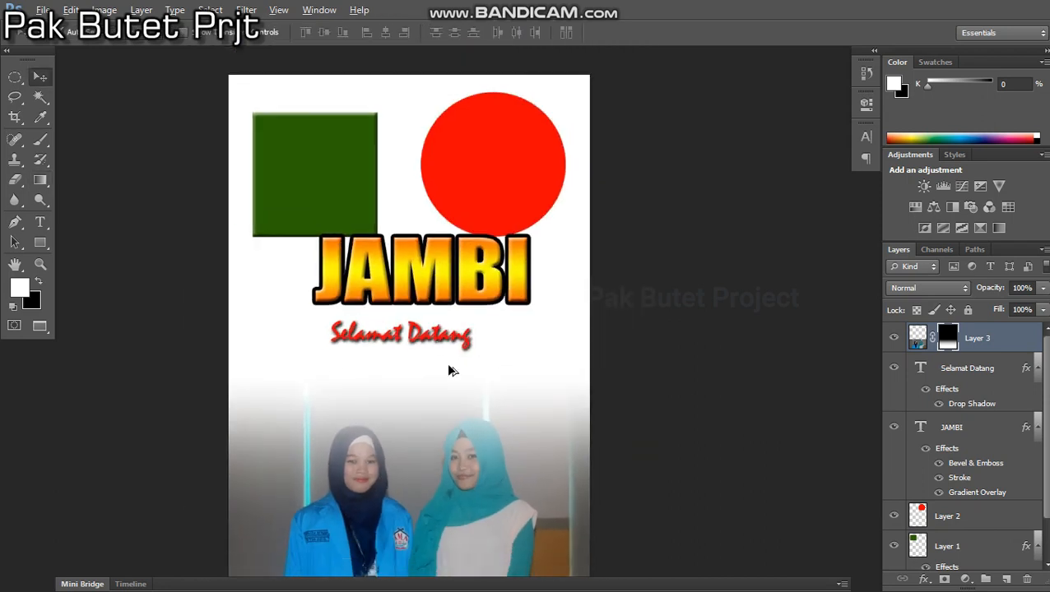
pyautogui.scroll(-1, 439, 354)
pyautogui.scroll(1, 438, 386)
pyautogui.click(436, 292)
pyautogui.keyDown('shift'); pyautogui.click(438, 333); pyautogui.keyUp('shift')
pyautogui.moveTo(438, 333); pyautogui.dragTo(439, 348)
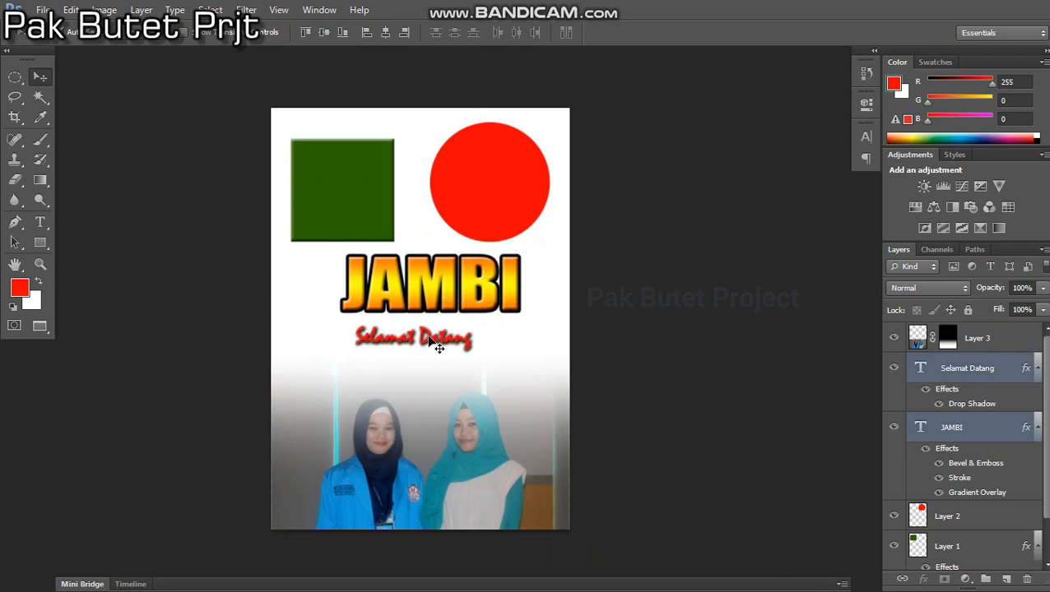
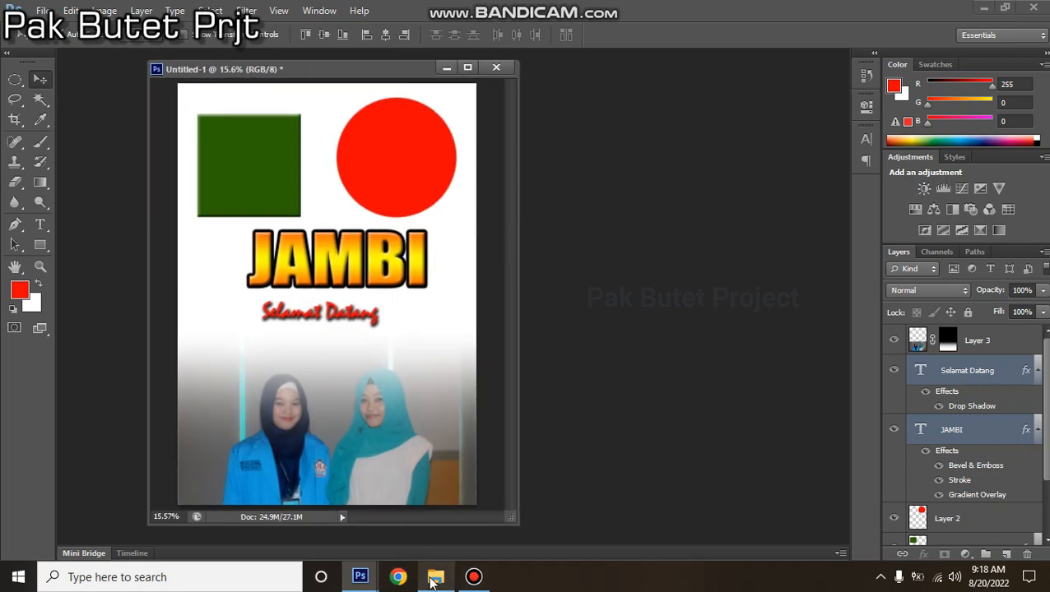
# Open IMG_0654.JPG from File Explorer in its own floating window and copy the photo into the Untitled-1 document.
pyautogui.click(446, 579)
pyautogui.moveTo(272, 315); pyautogui.dragTo(581, 338)
pyautogui.moveTo(71, 61); pyautogui.dragTo(584, 108)
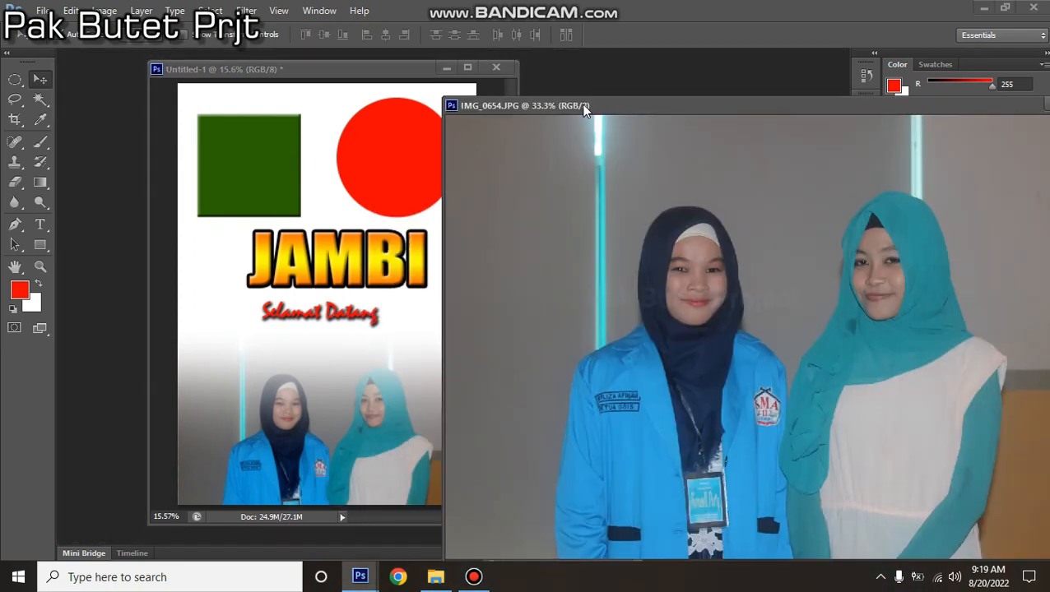
pyautogui.moveTo(442, 97); pyautogui.dragTo(597, 206)
pyautogui.moveTo(685, 215); pyautogui.dragTo(594, 146)
pyautogui.moveTo(630, 264); pyautogui.dragTo(329, 221)
# Scale the copied photo to about 53% and place it just above the JAMBI text, overlapping the square and circle.
pyautogui.hotkey('ctrl', 't')
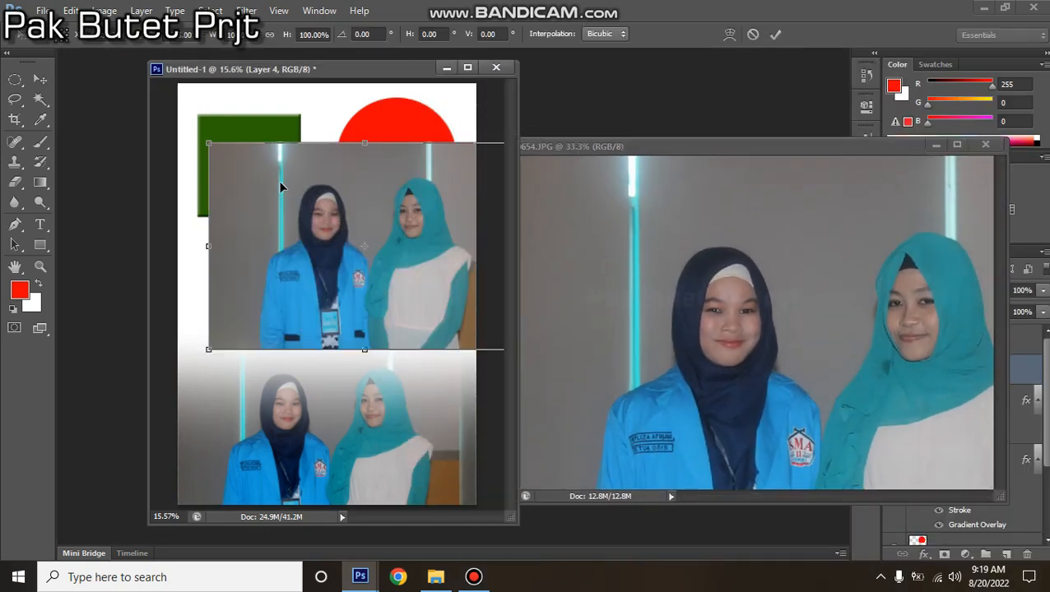
pyautogui.moveTo(211, 141); pyautogui.dragTo(354, 240)
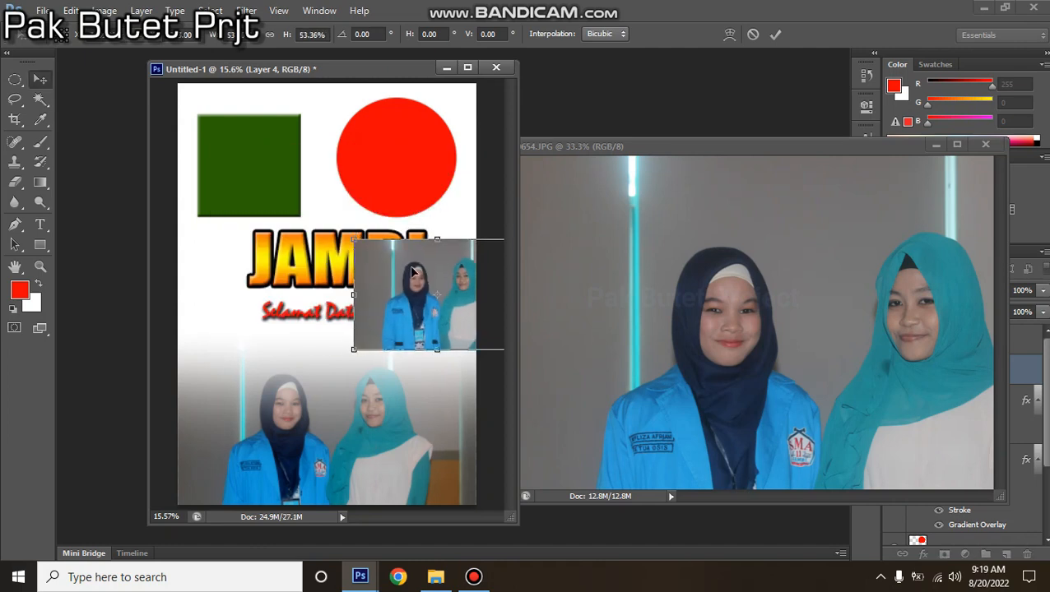
pyautogui.press('Return')
pyautogui.moveTo(396, 281); pyautogui.dragTo(300, 163)
# Close the IMG_0654.JPG document and maximize the Untitled-1 window.
pyautogui.click(761, 277)
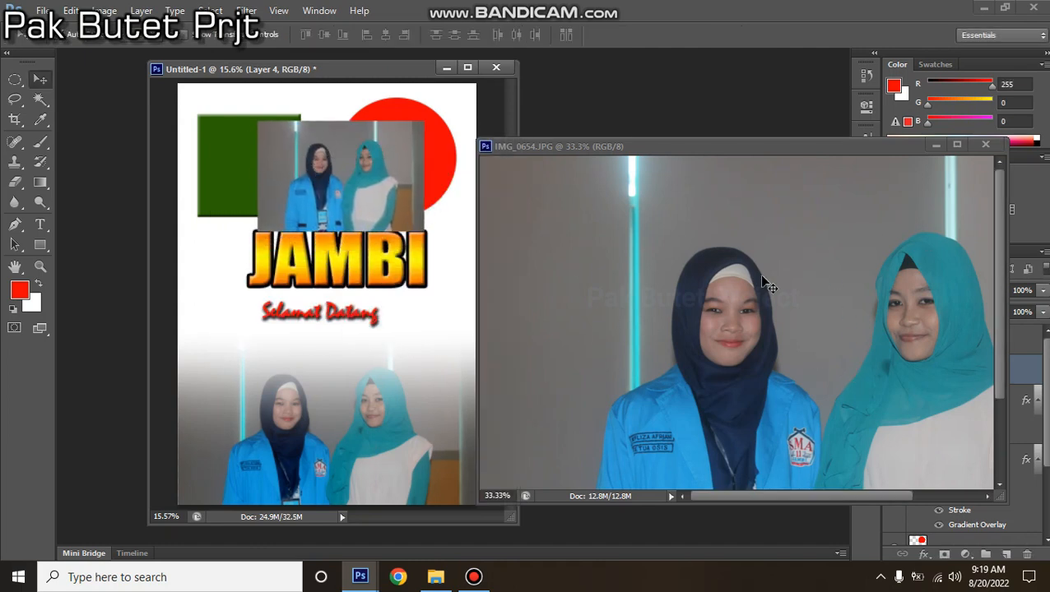
pyautogui.click(984, 145)
pyautogui.click(467, 67)
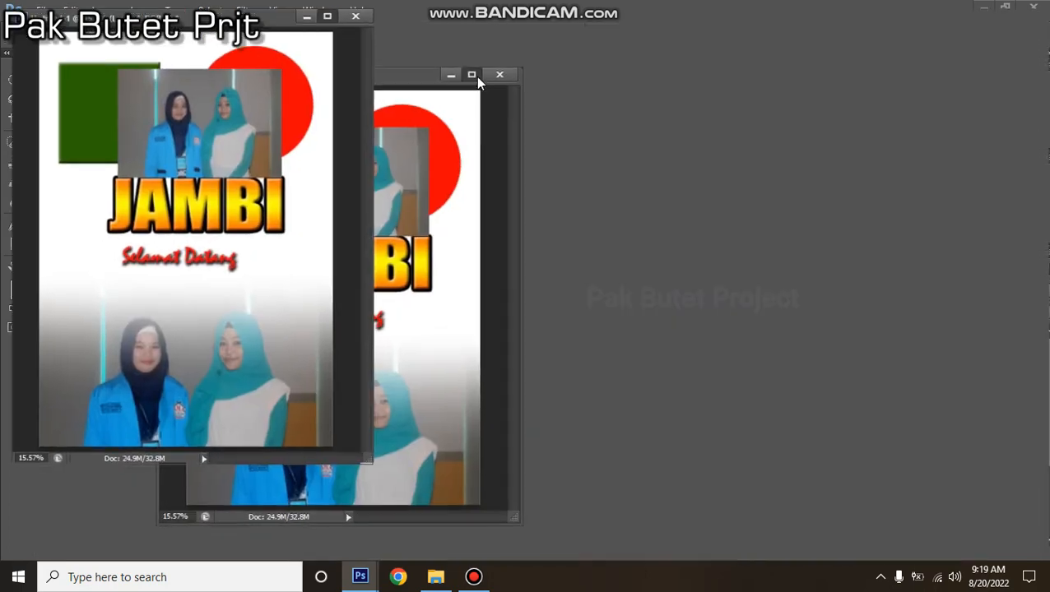
# Darken the shadows of the small photo with Levels, setting the black input level to 41.
pyautogui.scroll(13, 625, 148)
pyautogui.scroll(-5, 424, 333)
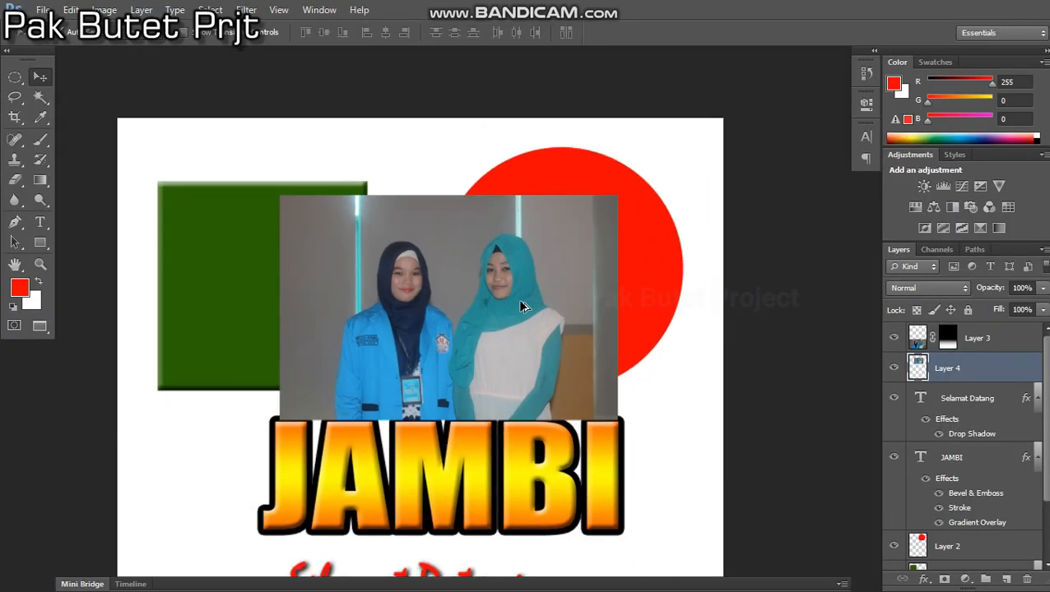
pyautogui.scroll(2, 521, 307)
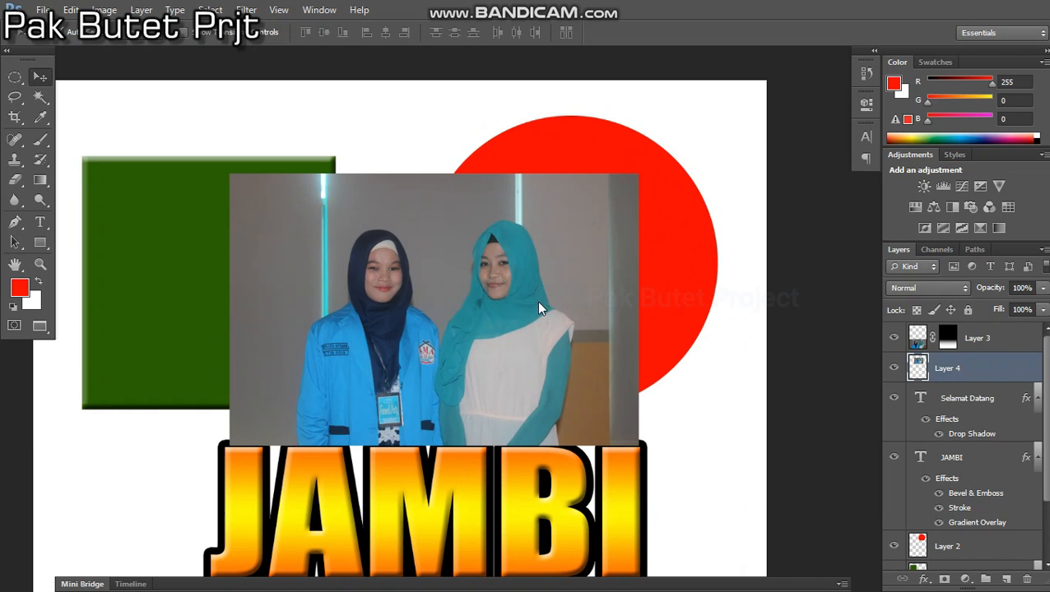
pyautogui.hotkey('ctrl', 'l')
pyautogui.moveTo(395, 274); pyautogui.dragTo(425, 278)
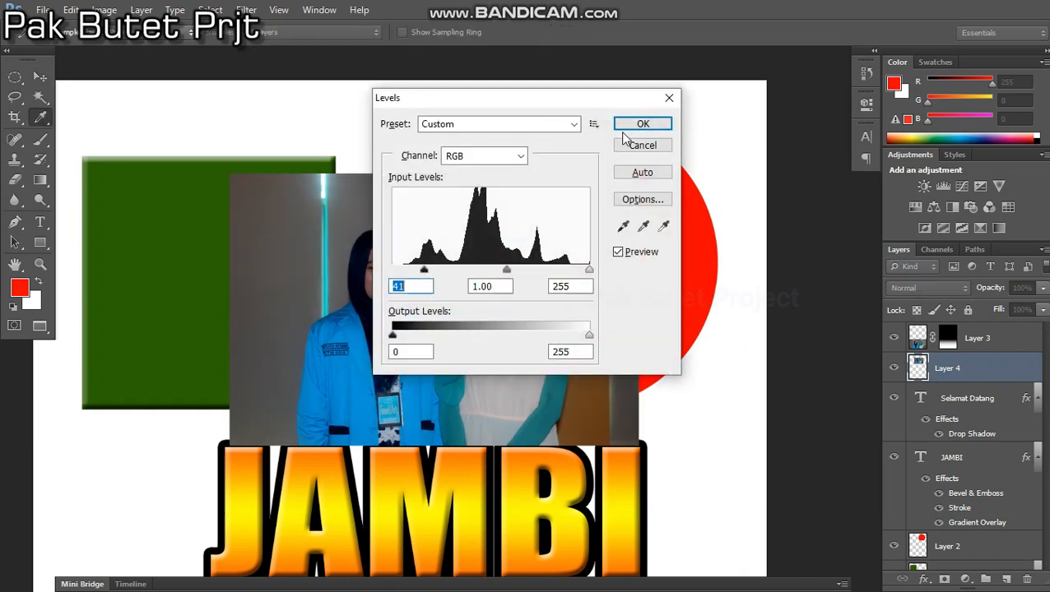
pyautogui.click(646, 123)
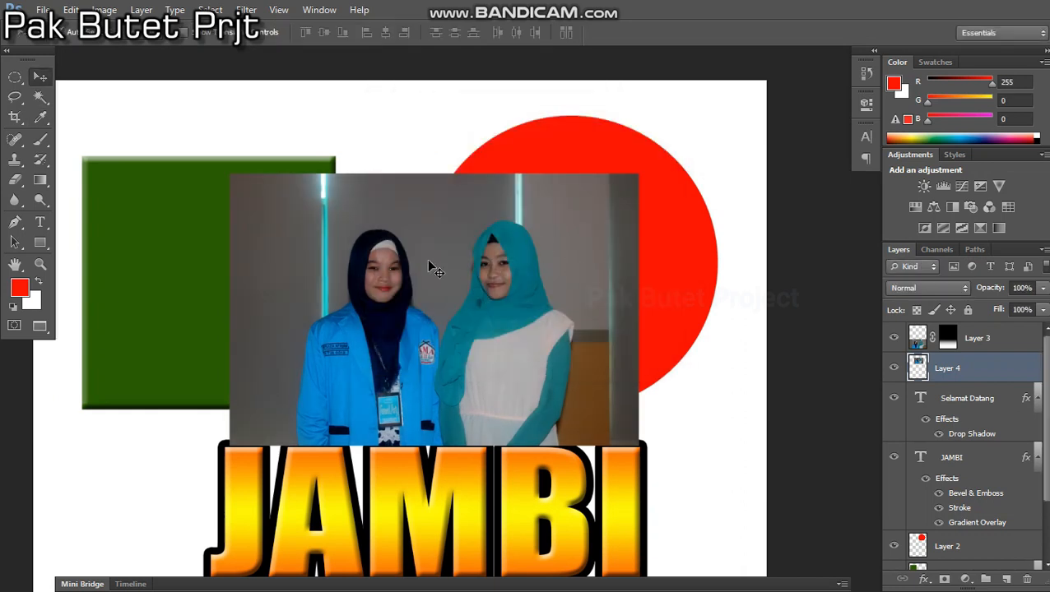
# Brighten the small photo's midtones with Curves, using an RGB point at input 108 and output 145.
pyautogui.scroll(-3, 451, 259)
pyautogui.scroll(2, 520, 255)
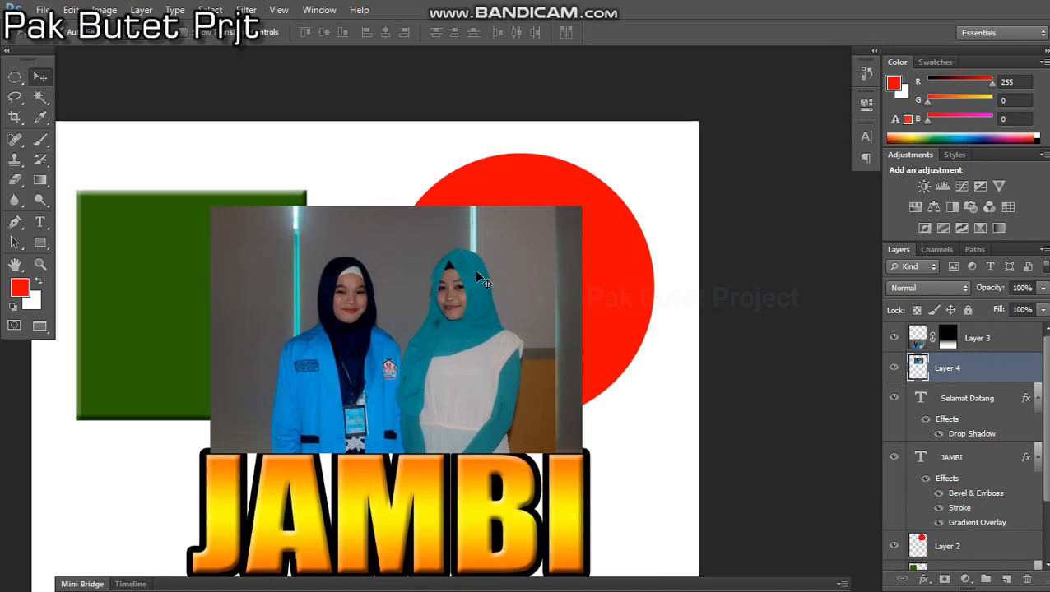
pyautogui.scroll(1, 488, 278)
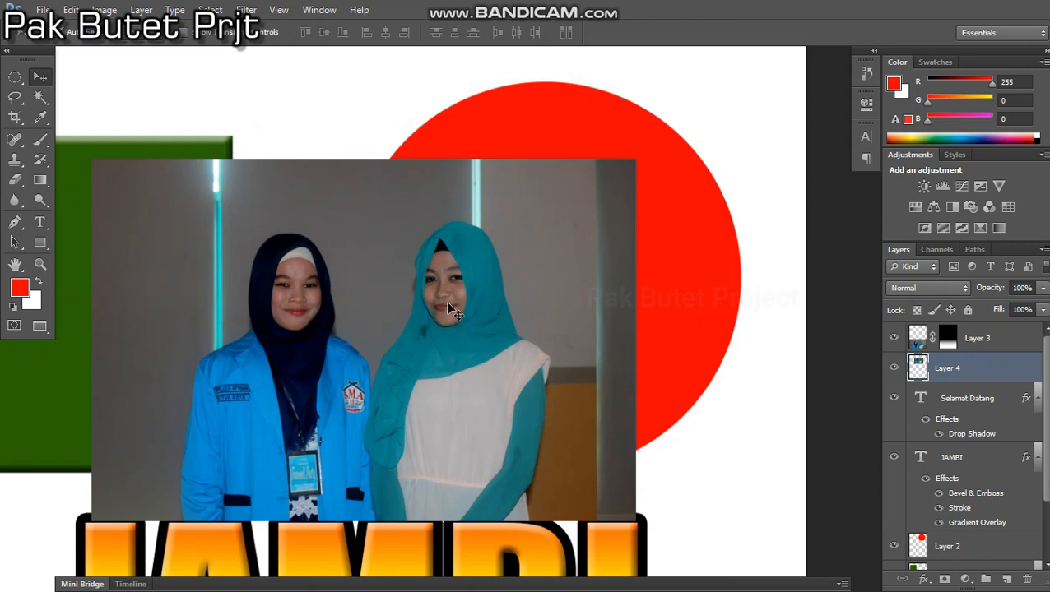
pyautogui.hotkey('ctrl', 'm')
pyautogui.moveTo(510, 234); pyautogui.dragTo(489, 216)
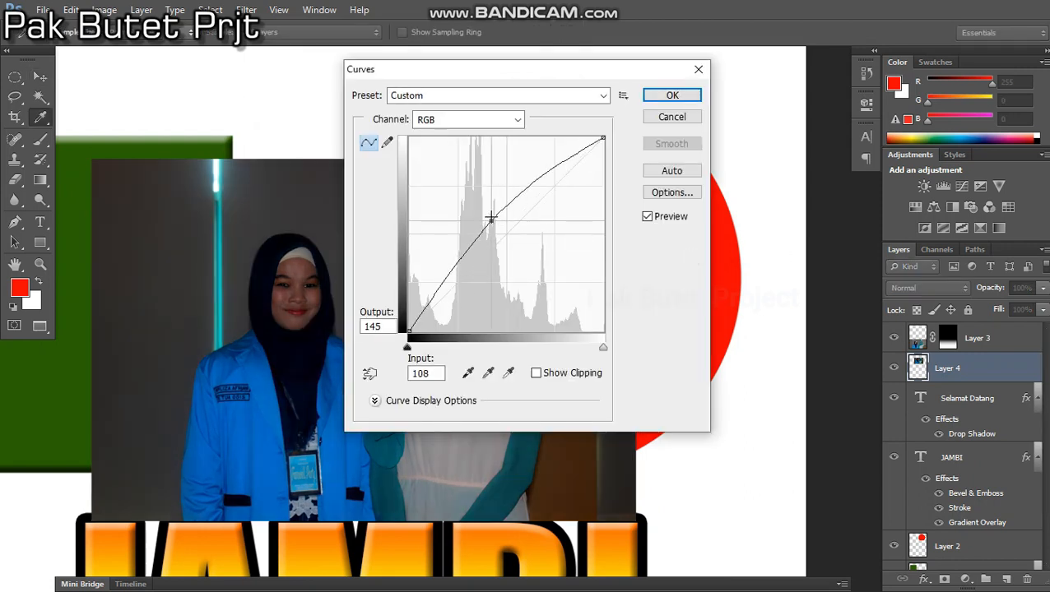
pyautogui.click(671, 97)
# Move the red circle over the small photo and bring its layer to the top of the layer stack.
pyautogui.press('v')
pyautogui.click(716, 249)
pyautogui.moveTo(716, 249); pyautogui.dragTo(632, 276)
pyautogui.moveTo(979, 549); pyautogui.dragTo(975, 329)
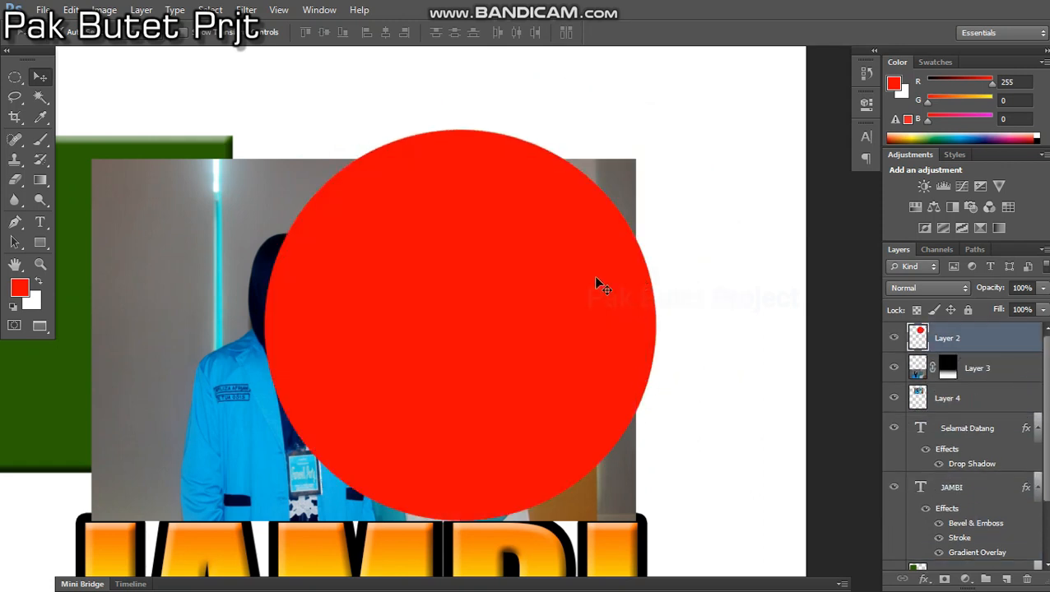
# Shrink the red circle proportionally and position it over the woman in the teal headscarf in the small photo.
pyautogui.hotkey('ctrl', 't')
pyautogui.moveTo(654, 132); pyautogui.dragTo(574, 298)
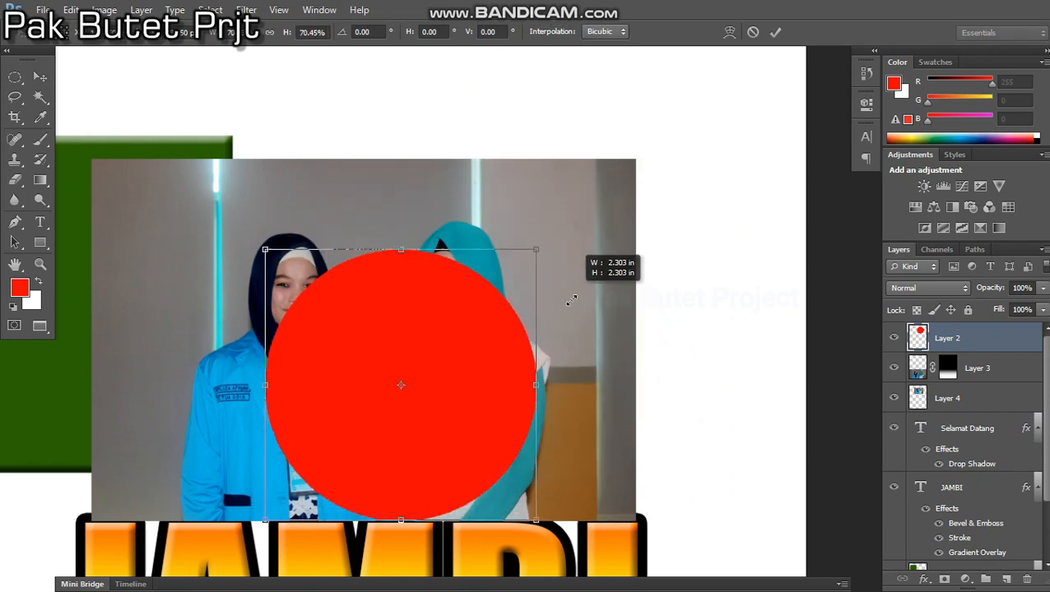
pyautogui.moveTo(453, 368); pyautogui.dragTo(525, 307)
pyautogui.press('Return')
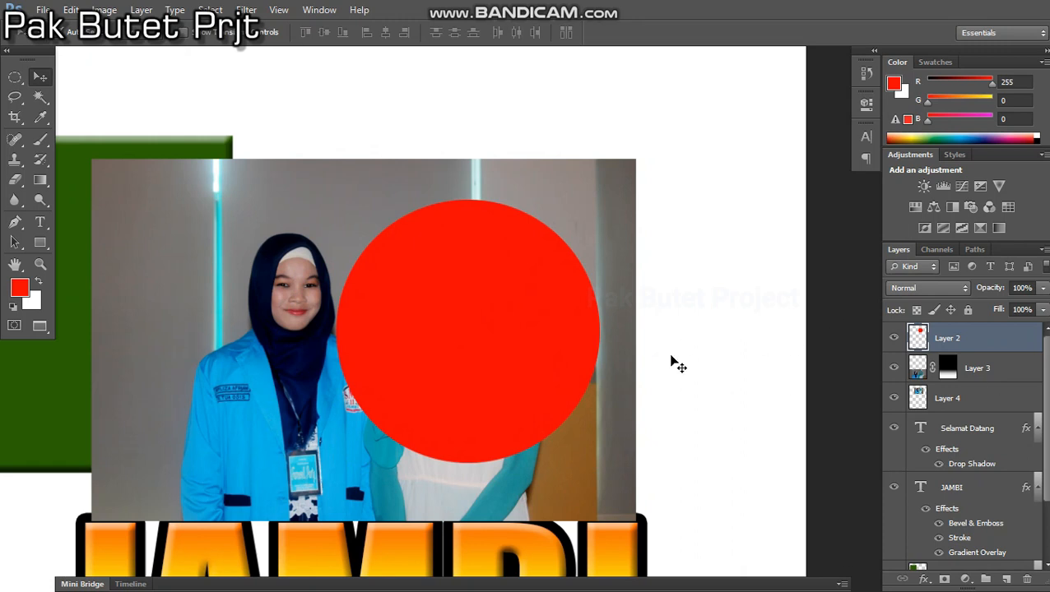
pyautogui.moveTo(540, 307); pyautogui.dragTo(540, 300)
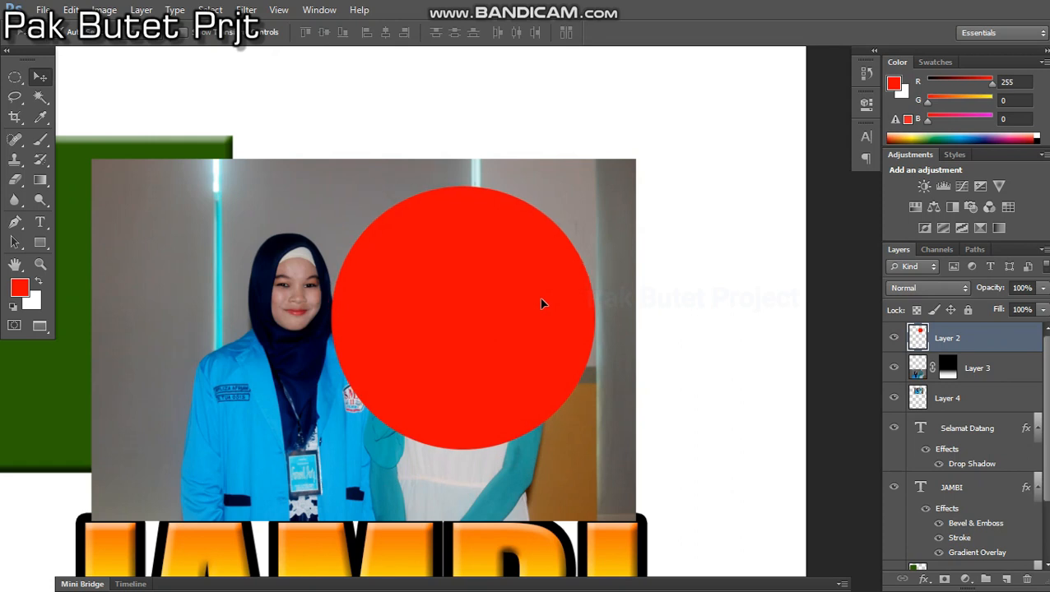
# Lower the red circle layer's opacity to 27%.
pyautogui.click(1042, 288)
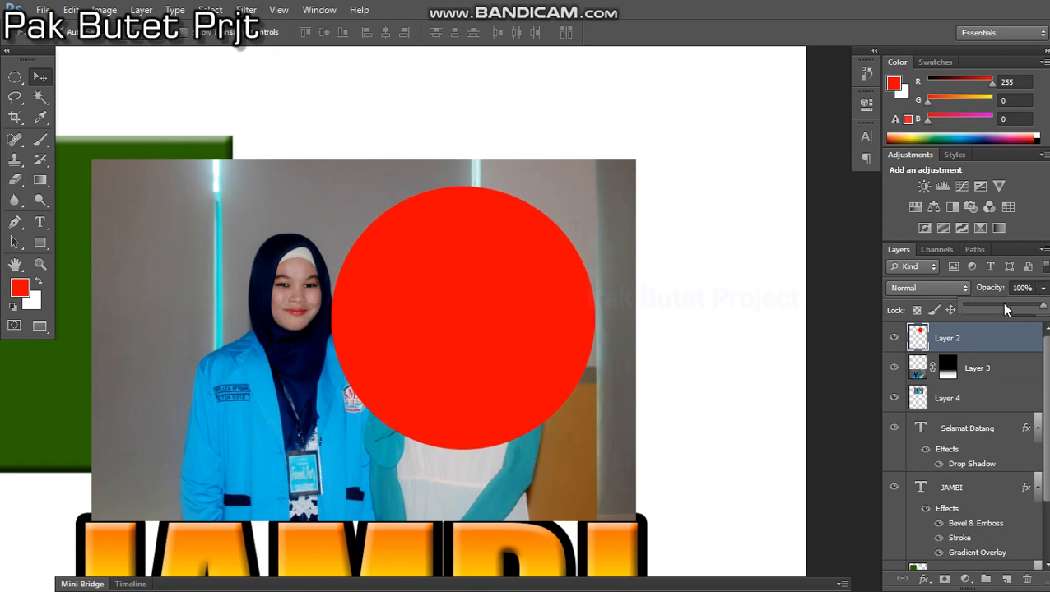
pyautogui.click(1002, 308)
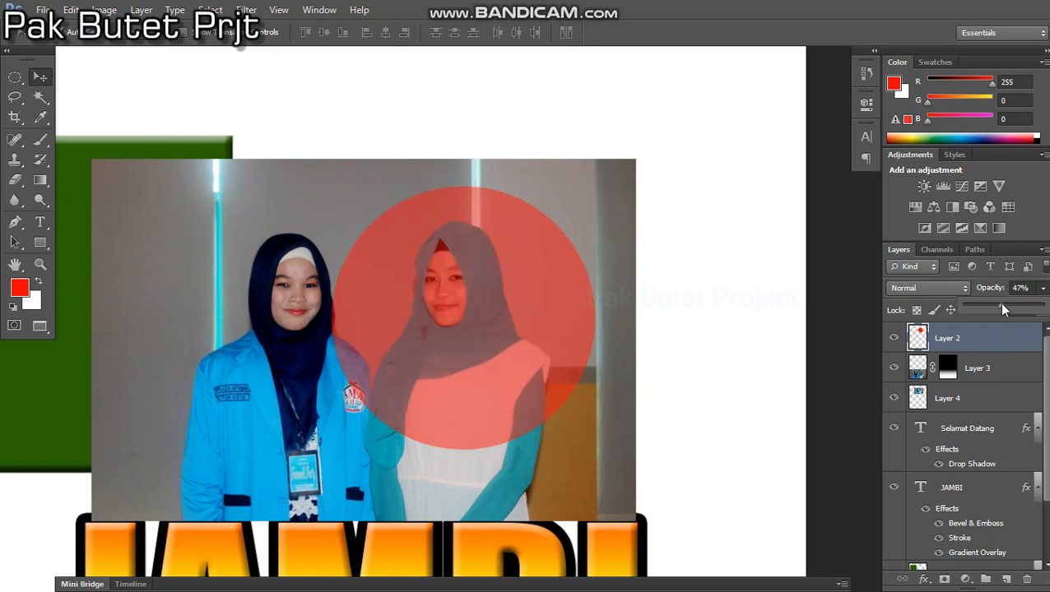
pyautogui.moveTo(1002, 305)
pyautogui.mouseDown()
pyautogui.moveTo(1015, 305)
pyautogui.moveTo(974, 305)
pyautogui.moveTo(988, 309)
pyautogui.mouseUp()
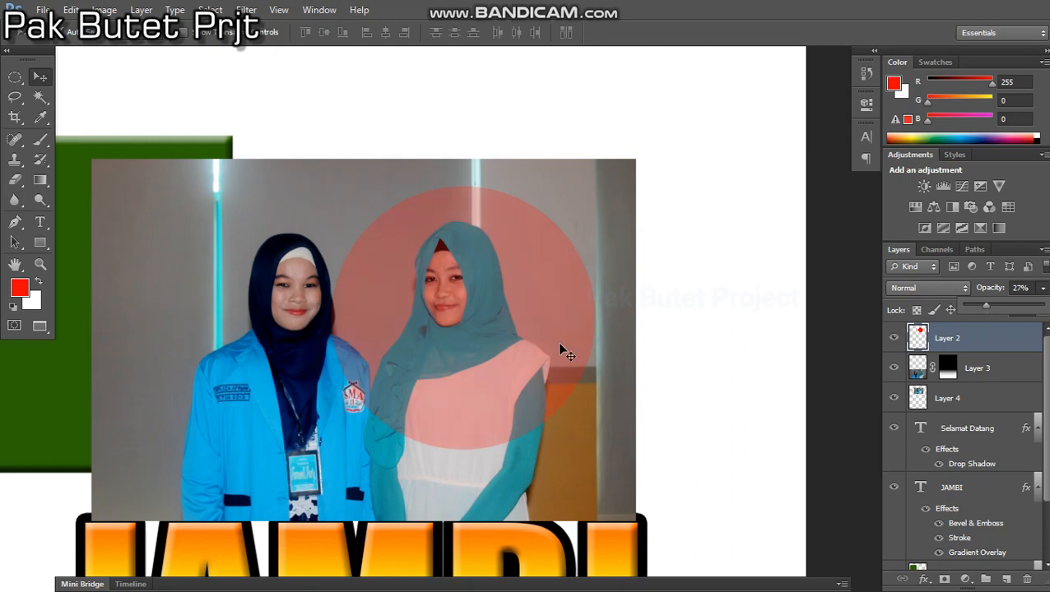
# Scale the translucent circle to about 76% and fit it around the head and shoulders of the woman in teal.
pyautogui.hotkey('ctrl', 't')
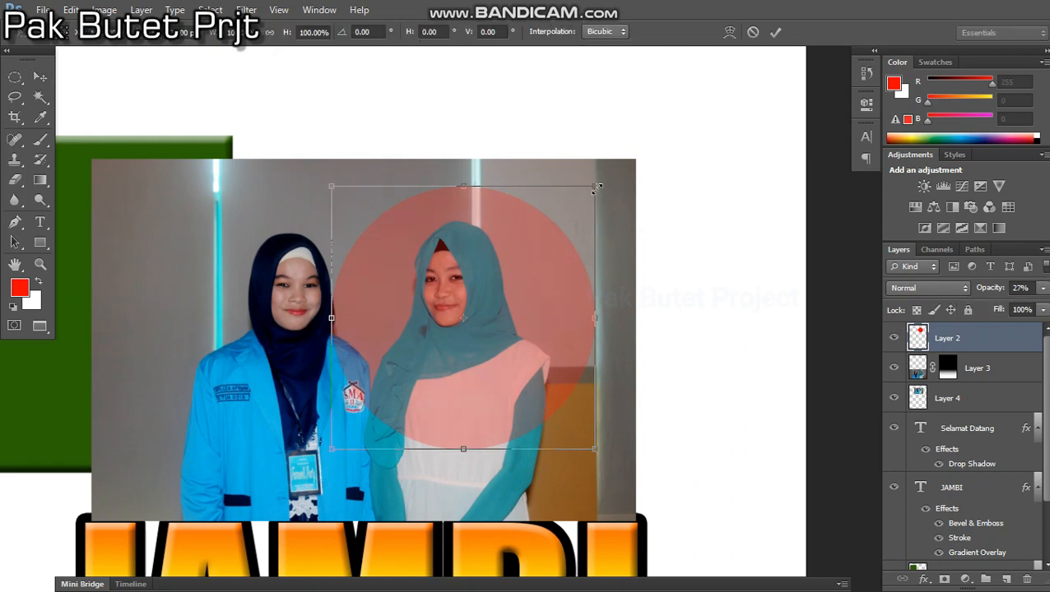
pyautogui.moveTo(596, 188); pyautogui.dragTo(544, 235)
pyautogui.moveTo(475, 304); pyautogui.dragTo(494, 276)
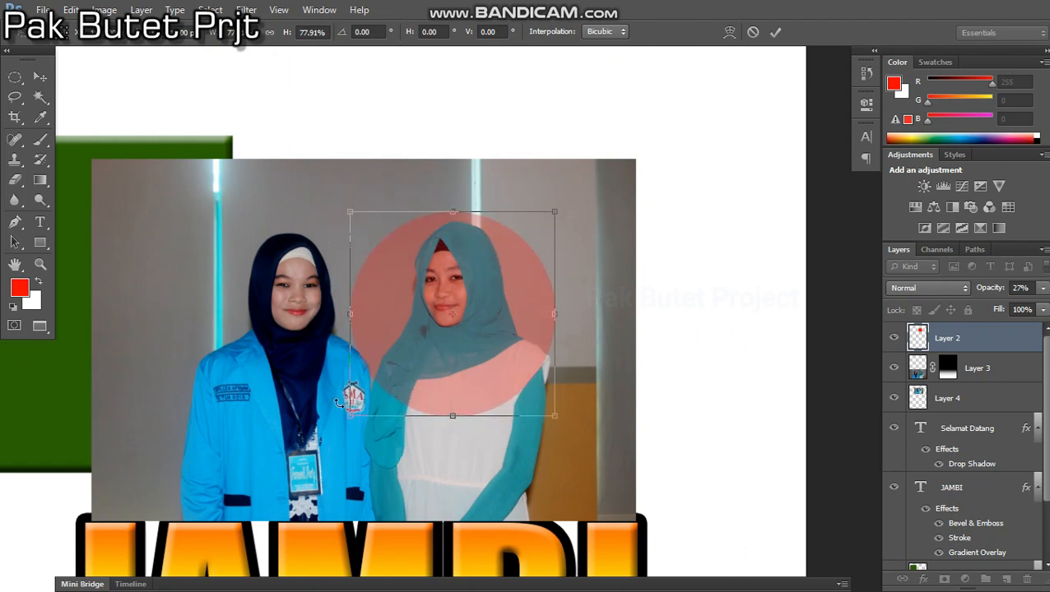
pyautogui.moveTo(346, 418)
pyautogui.mouseDown()
pyautogui.moveTo(363, 404)
pyautogui.moveTo(356, 411)
pyautogui.mouseUp()
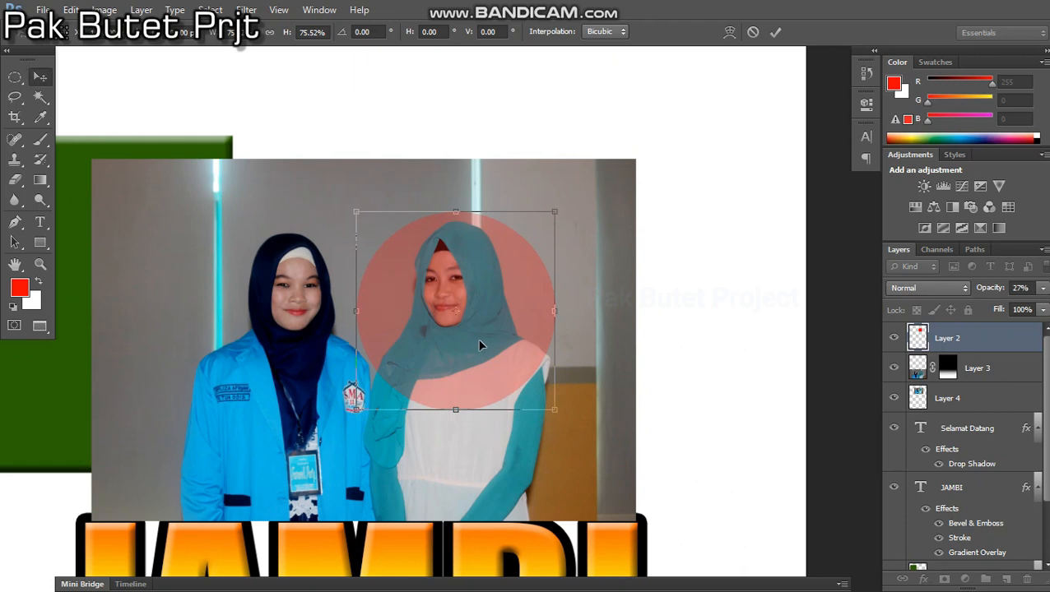
pyautogui.press('Return')
pyautogui.moveTo(492, 357); pyautogui.dragTo(491, 356)
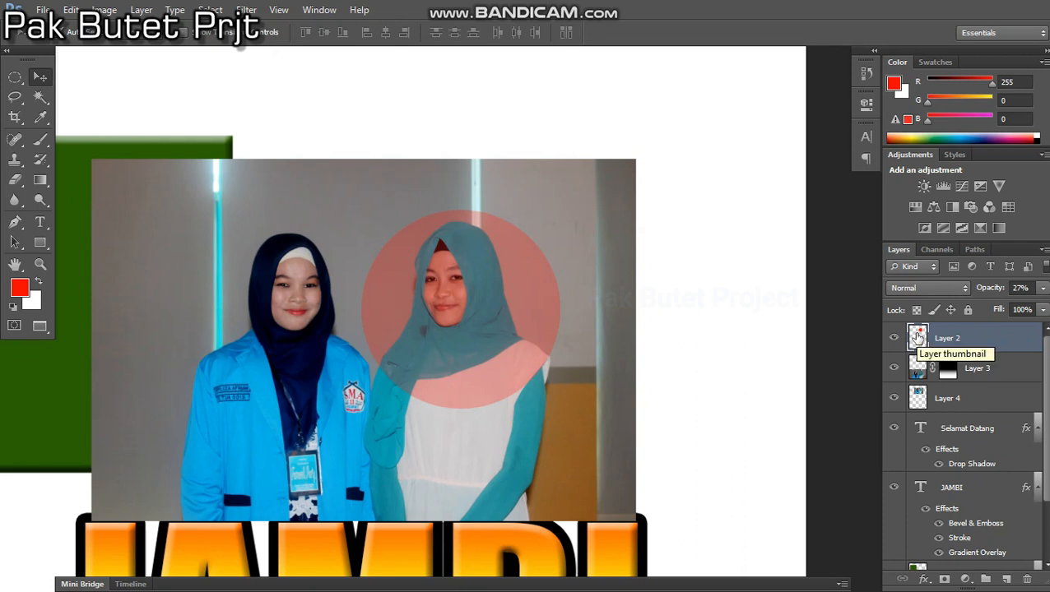
# Load the circle layer's outline as a selection and copy that area of the small photo to a new layer.
pyautogui.keyDown('ctrl'); pyautogui.click(918, 338); pyautogui.keyUp('ctrl')
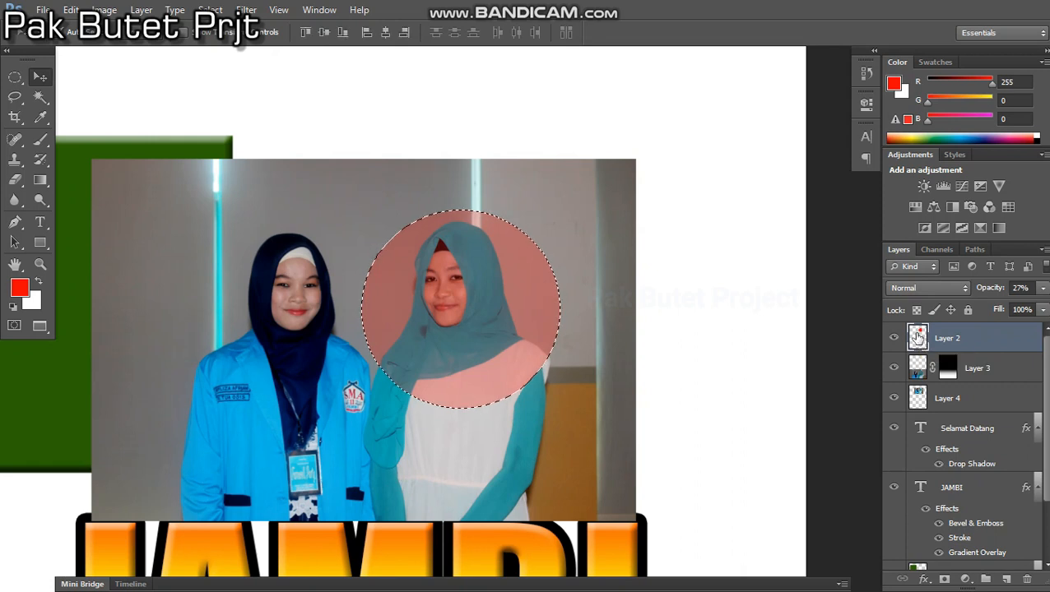
pyautogui.click(593, 203)
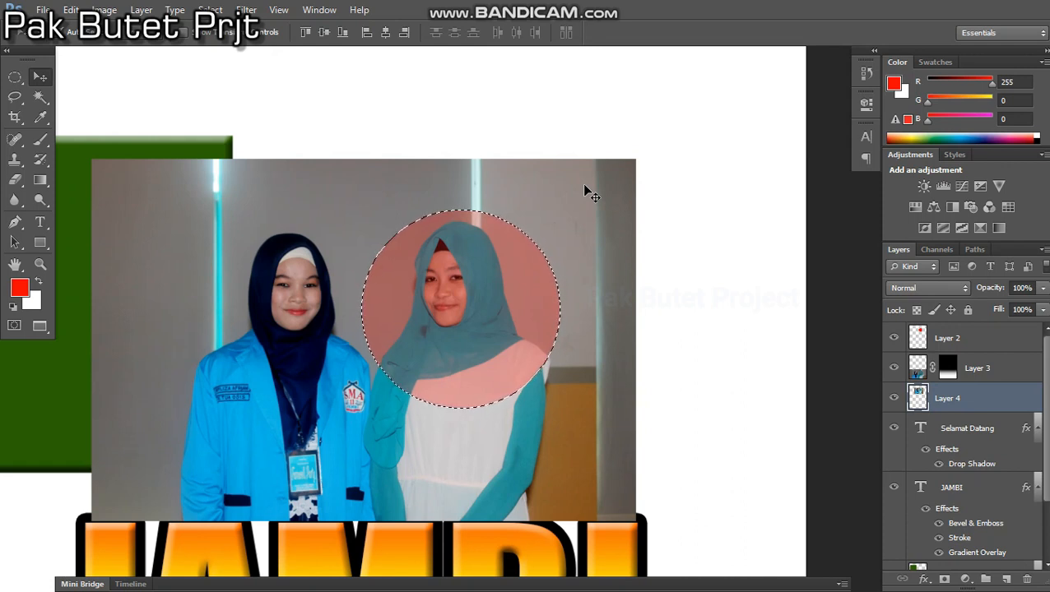
pyautogui.hotkey('ctrl', 'j')
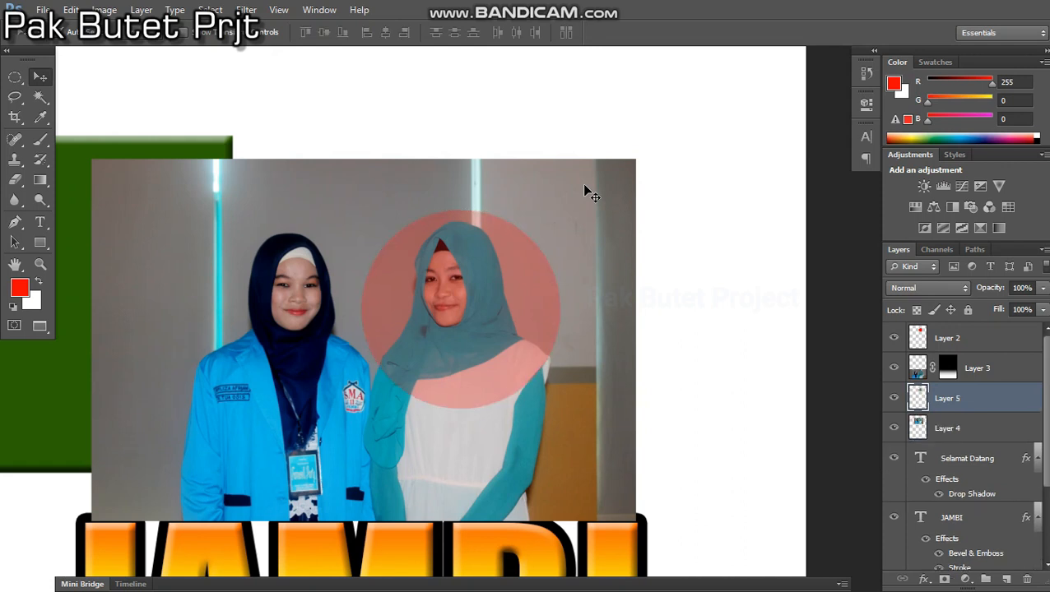
# Delete the small rectangular photo layer and the translucent red circle layer, keeping the circular portrait cutout.
pyautogui.hotkey('alt', '[')
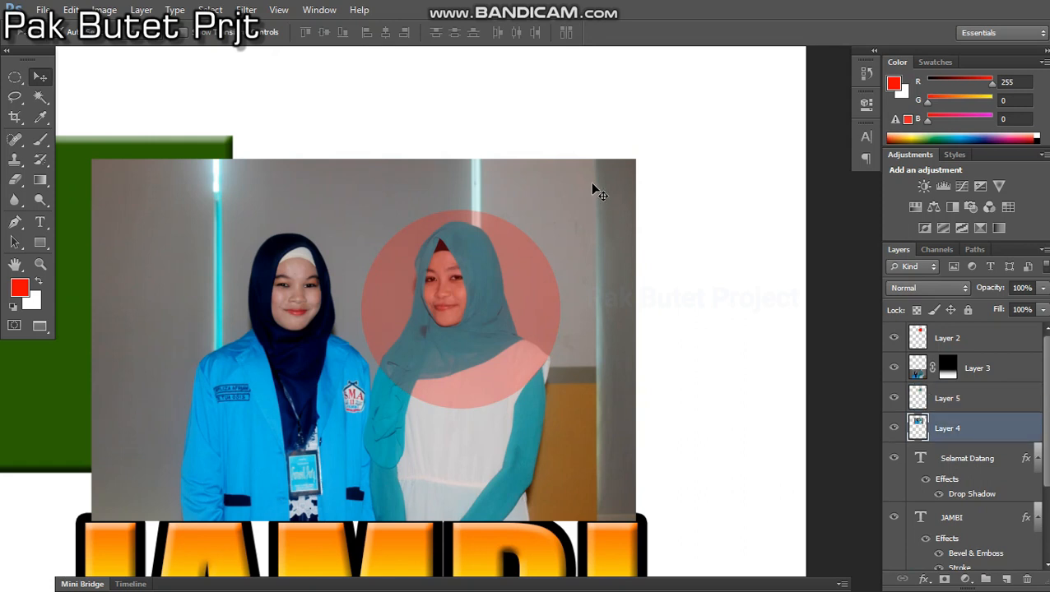
pyautogui.moveTo(597, 192); pyautogui.dragTo(572, 174)
pyautogui.press('Delete')
pyautogui.click(532, 327)
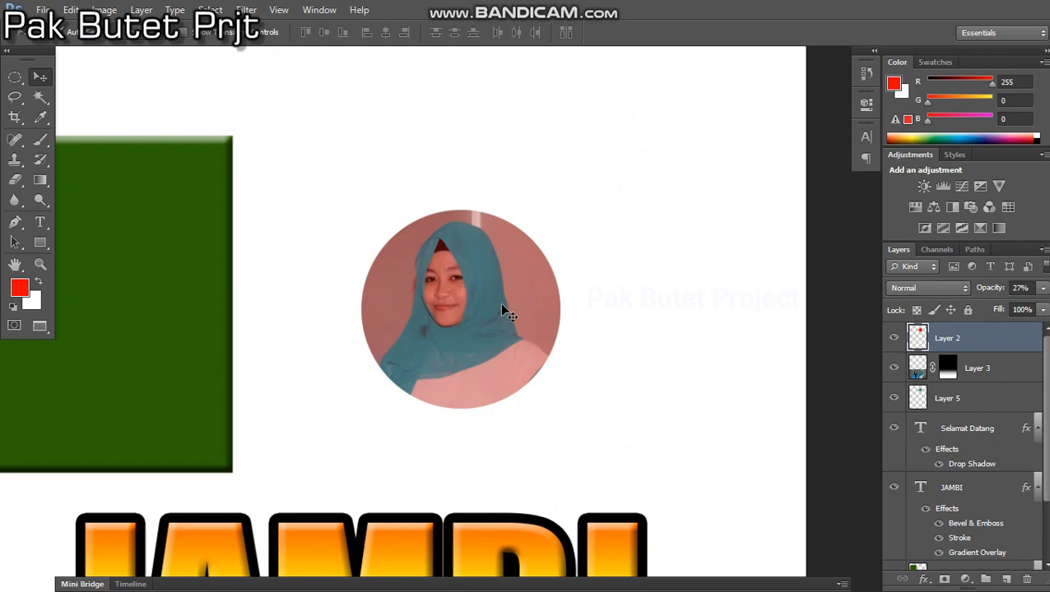
pyautogui.moveTo(501, 307); pyautogui.dragTo(638, 257)
pyautogui.press('Delete')
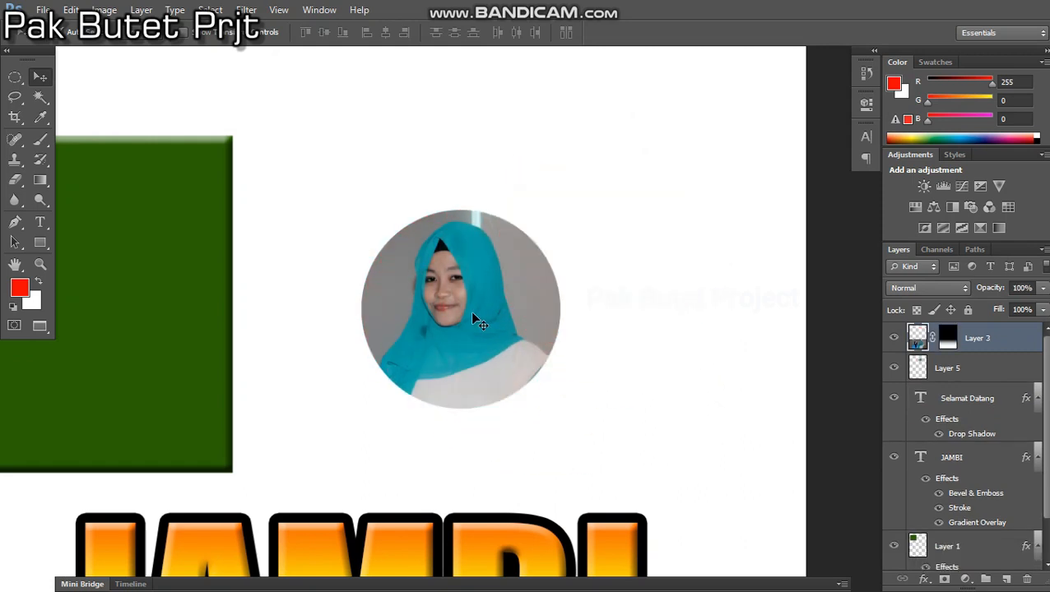
# Enlarge the circular portrait cutout from its centre to about 157%, beside the green square.
pyautogui.hotkey('ctrl', 't')
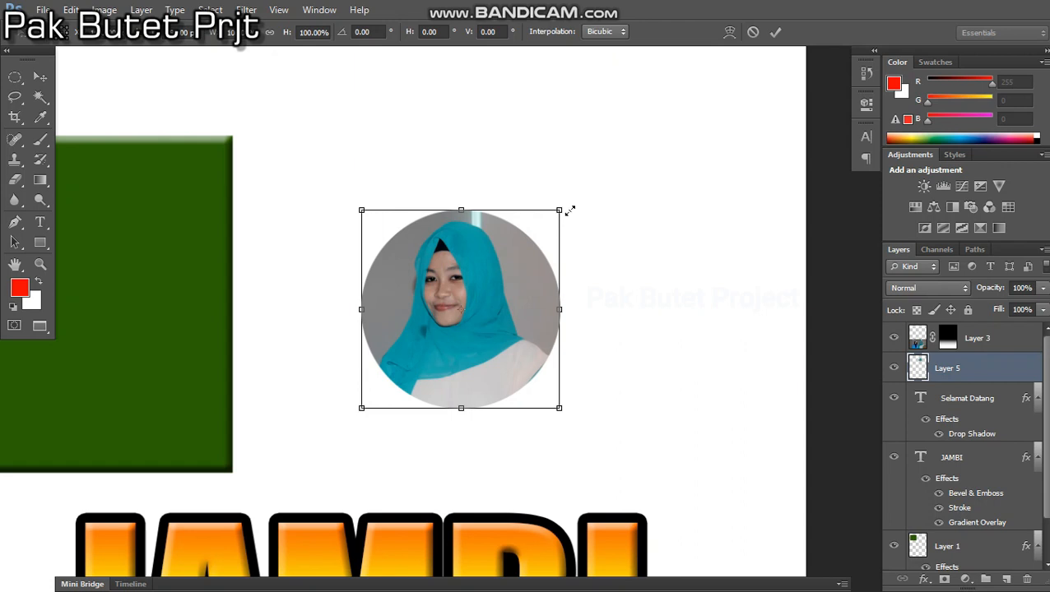
pyautogui.moveTo(568, 212); pyautogui.dragTo(616, 153)
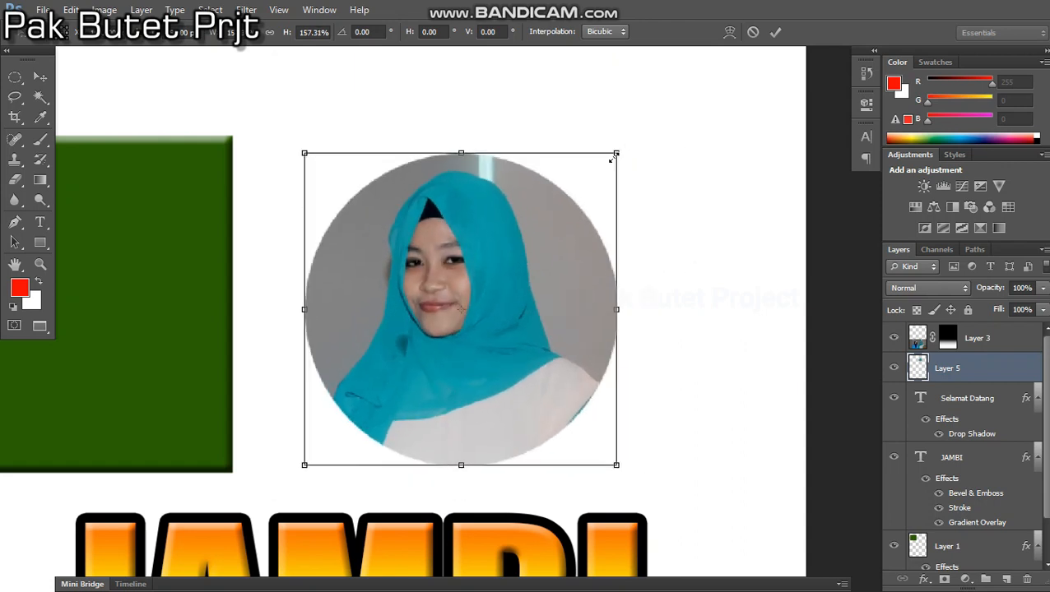
pyautogui.press('Return')
pyautogui.scroll(-8, 499, 278)
pyautogui.scroll(7, 494, 300)
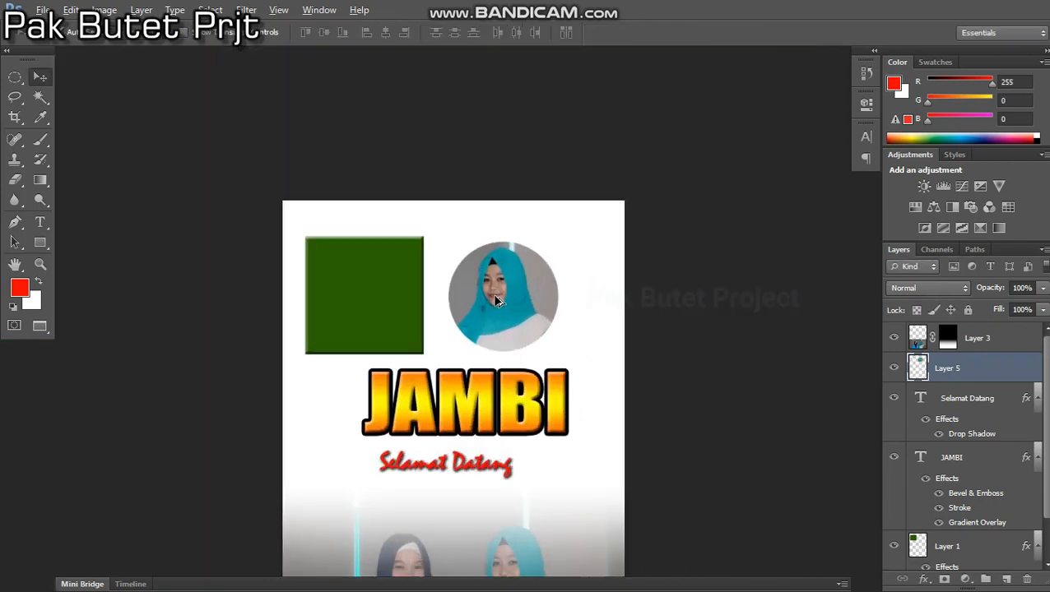
pyautogui.scroll(-3, 488, 269)
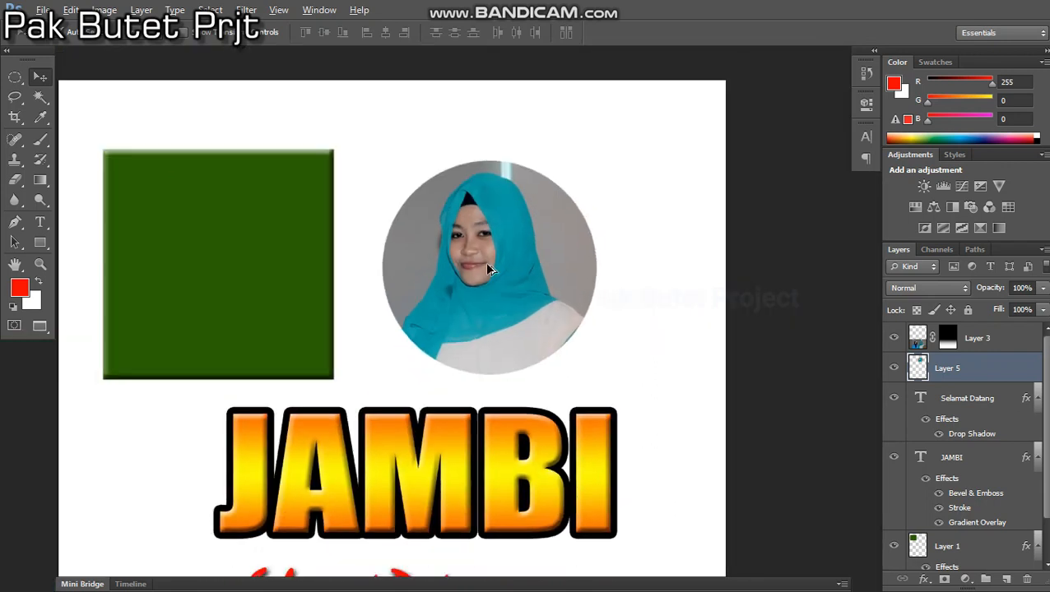
pyautogui.scroll(-2, 492, 270)
pyautogui.scroll(2, 485, 271)
pyautogui.scroll(-3, 440, 284)
pyautogui.scroll(1, 508, 288)
pyautogui.scroll(-3, 438, 296)
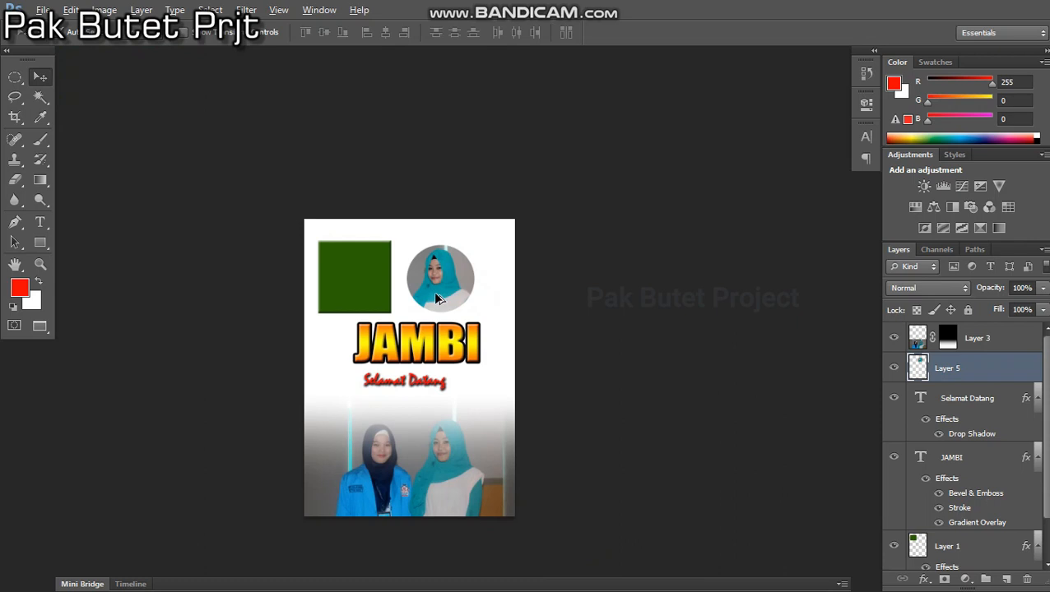
pyautogui.click(425, 353)
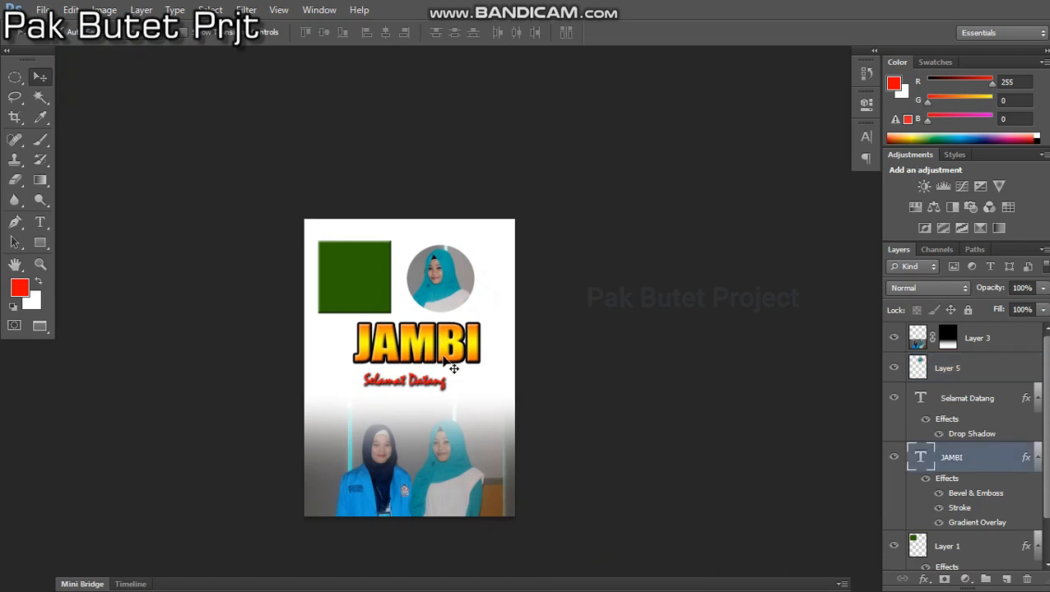
# Duplicate the gradient-masked photo layer and place the copy over the upper half of the page.
pyautogui.click(459, 469)
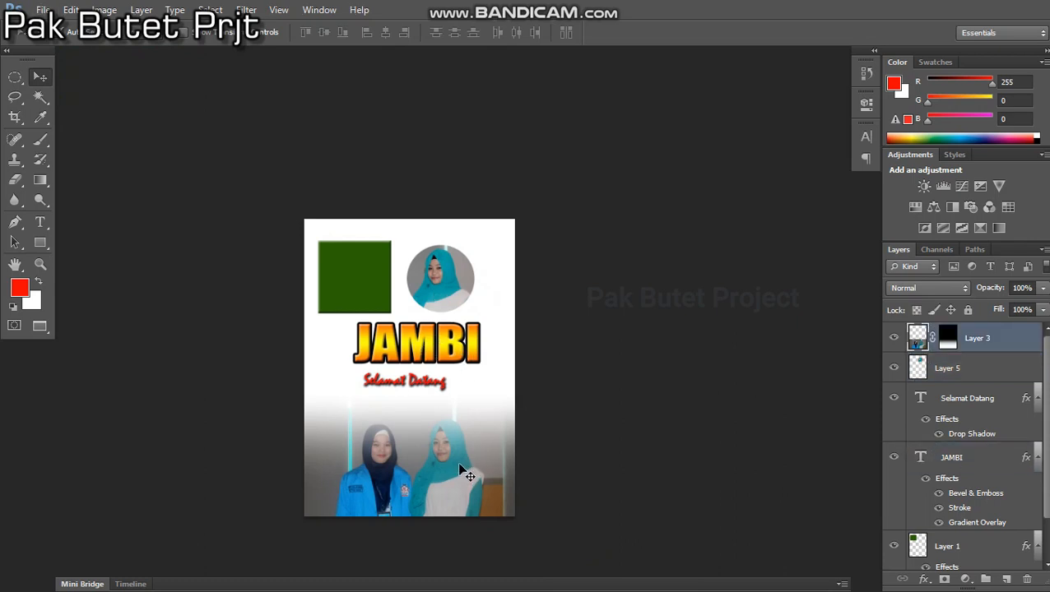
pyautogui.hotkey('ctrl', 'j')
pyautogui.moveTo(450, 392); pyautogui.dragTo(455, 231)
# Delete the layer mask from the duplicated photo in the upper half of the page.
pyautogui.click(950, 346)
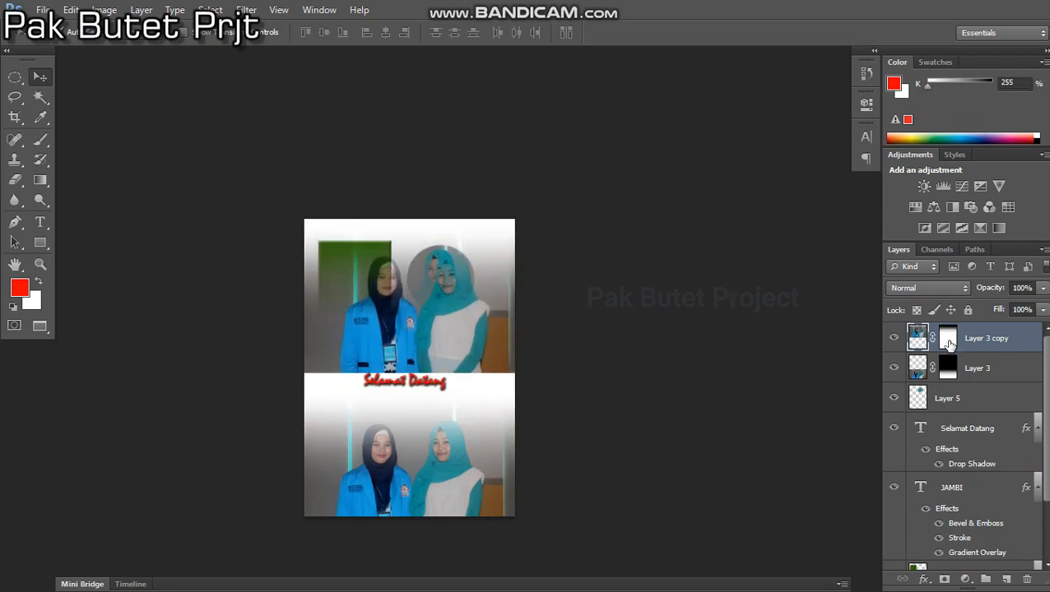
pyautogui.rightClick(948, 342)
pyautogui.click(933, 375)
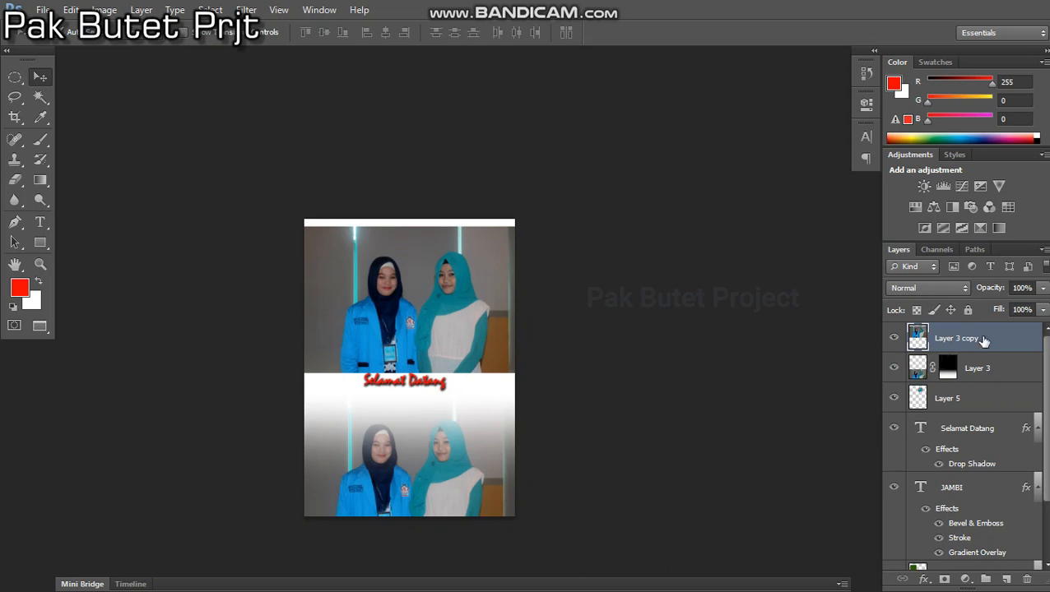
# Bring the JAMBI text layer to the front of the layer stack and place it over the upper photo.
pyautogui.scroll(-3, 989, 515)
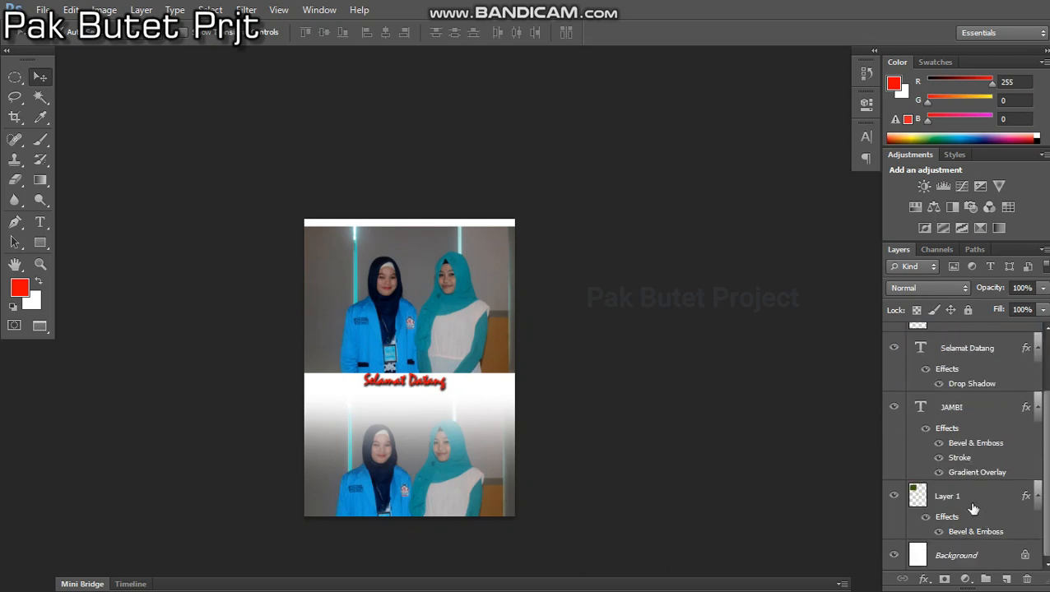
pyautogui.moveTo(973, 409); pyautogui.dragTo(942, 340)
pyautogui.moveTo(452, 342); pyautogui.dragTo(442, 284)
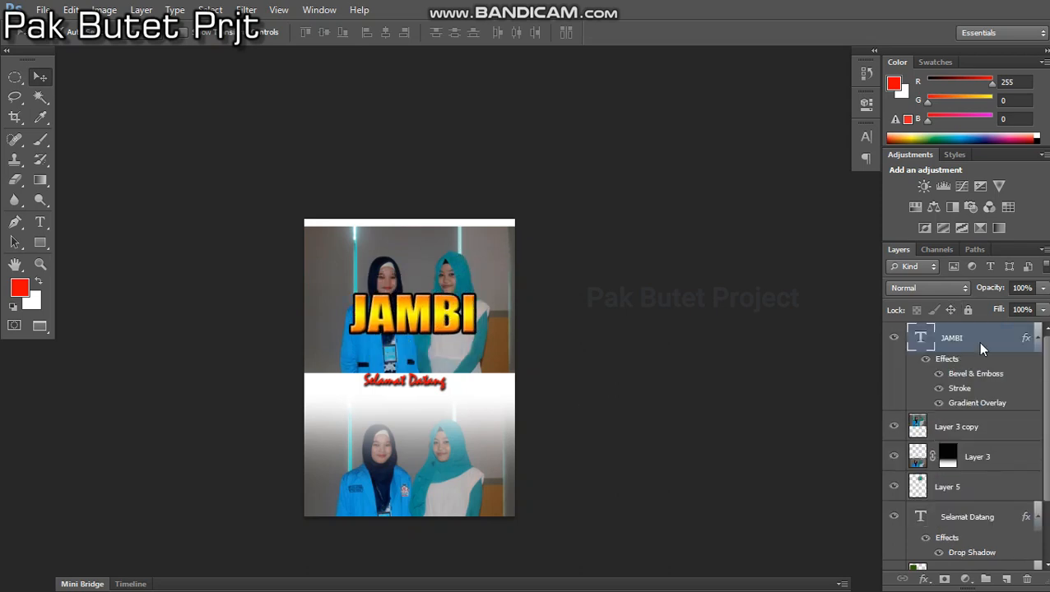
# Clear the layer style from the JAMBI text, position it across the faces and rasterize it.
pyautogui.rightClick(977, 343)
pyautogui.click(825, 457)
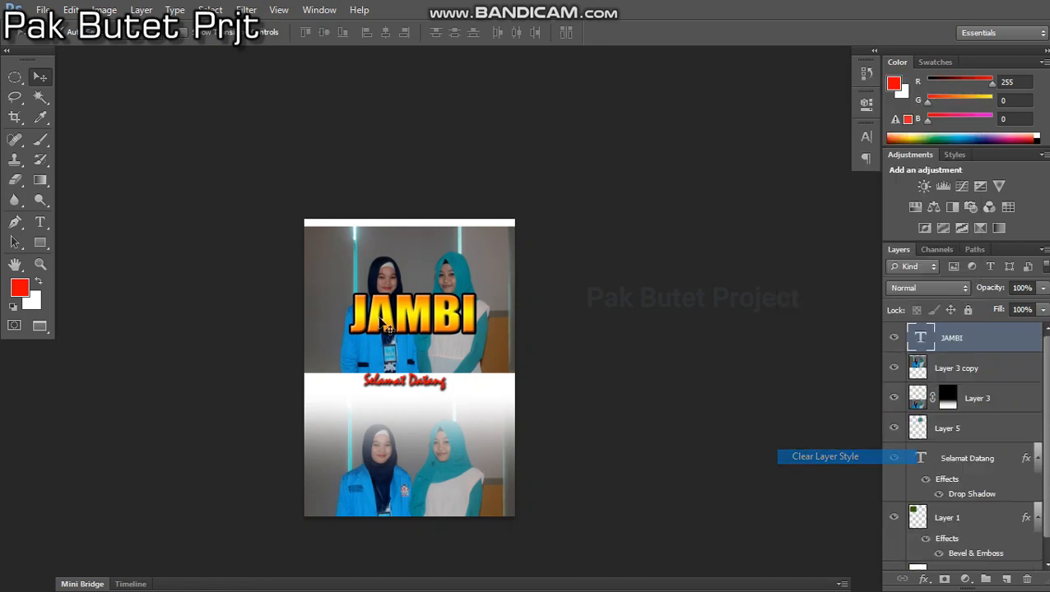
pyautogui.moveTo(398, 327); pyautogui.dragTo(405, 273)
pyautogui.rightClick(993, 340)
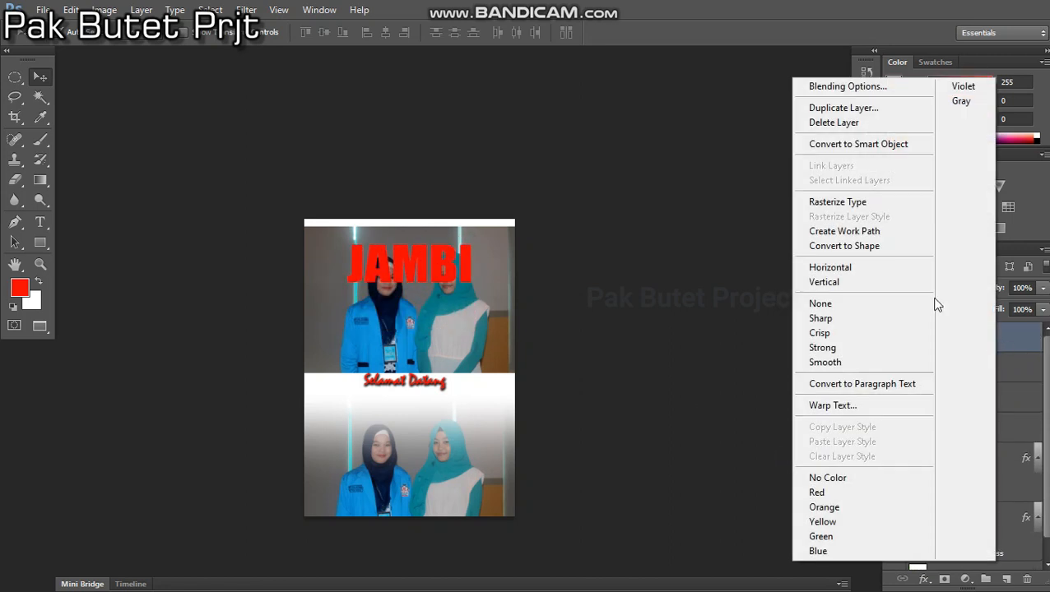
pyautogui.click(870, 201)
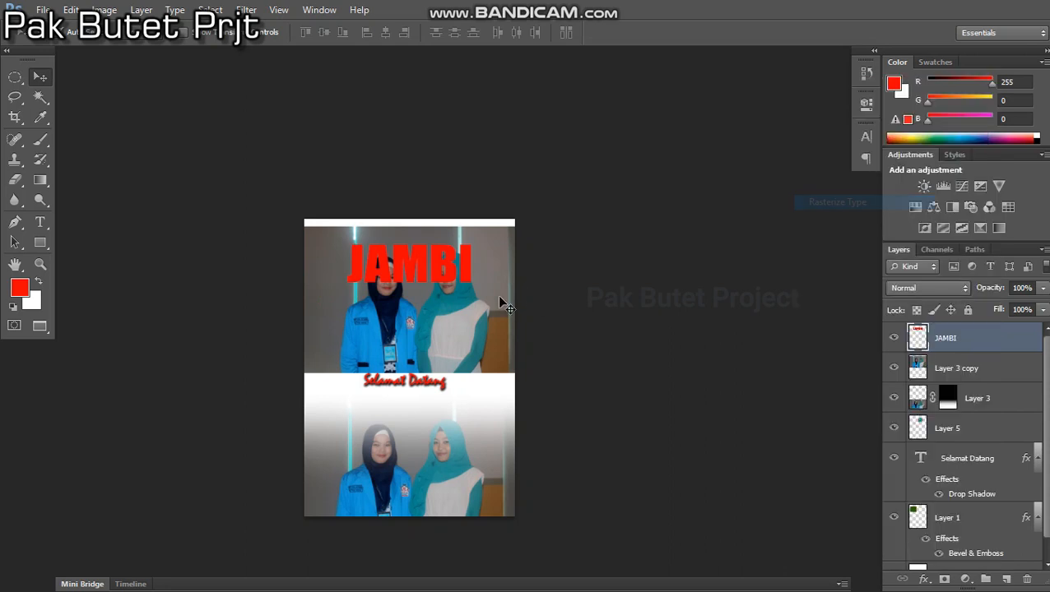
# Enlarge the JAMBI lettering over the faces in the upper photo and narrow it slightly from its left side.
pyautogui.moveTo(451, 263)
pyautogui.mouseDown()
pyautogui.moveTo(451, 302)
pyautogui.moveTo(451, 269)
pyautogui.moveTo(454, 278)
pyautogui.mouseUp()
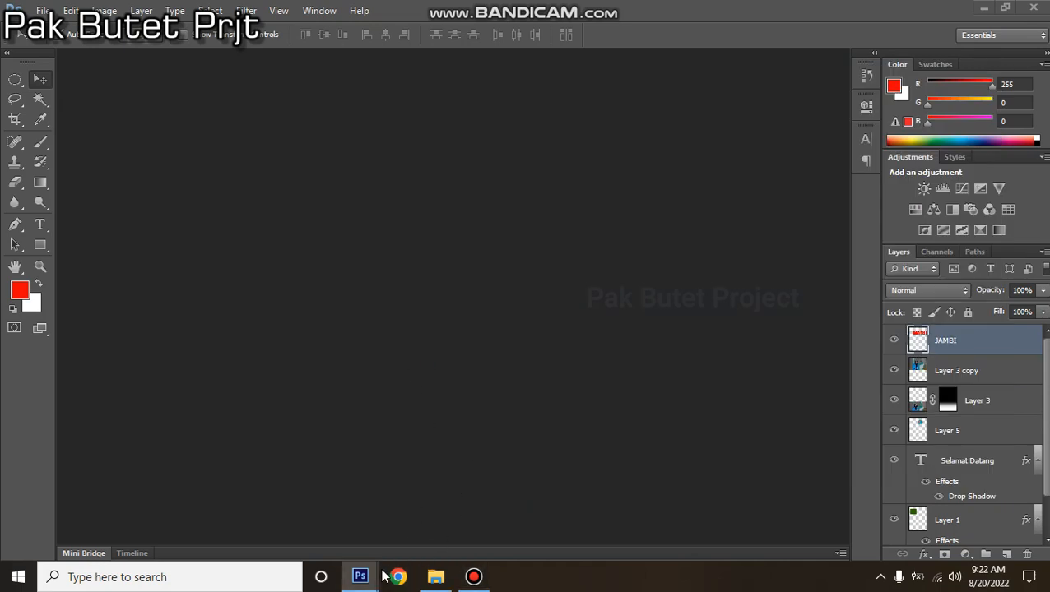
pyautogui.moveTo(362, 575)
pyautogui.click(504, 448)
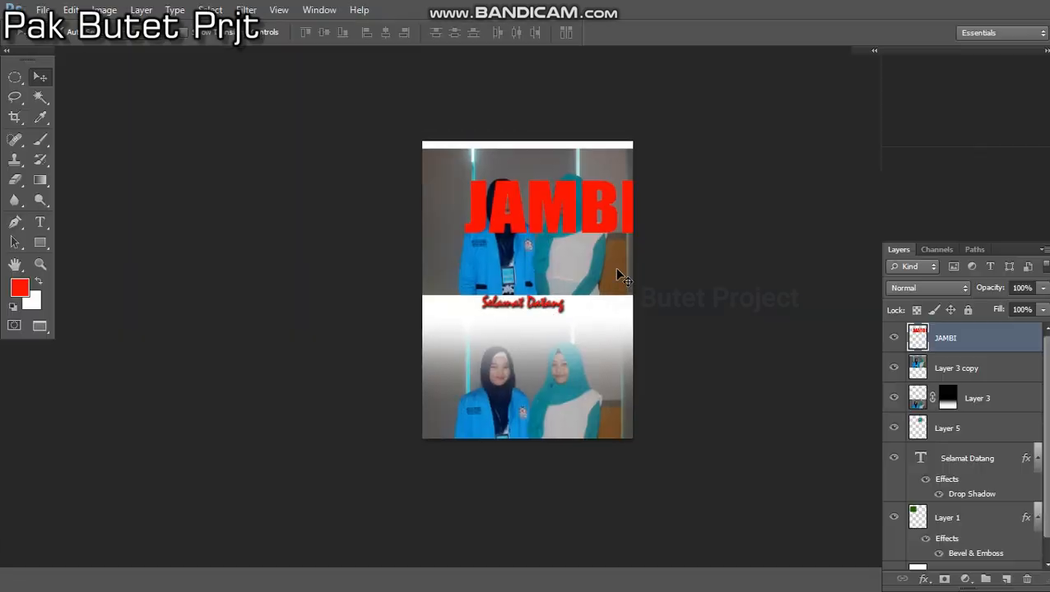
pyautogui.moveTo(597, 246)
pyautogui.mouseDown()
pyautogui.moveTo(576, 240)
pyautogui.moveTo(586, 246)
pyautogui.mouseUp()
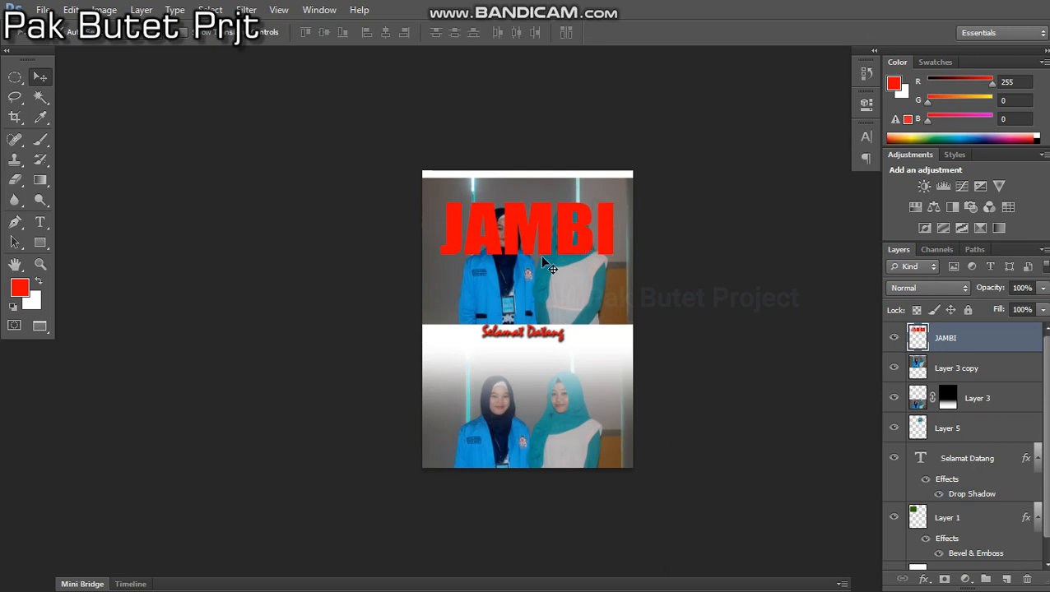
pyautogui.hotkey('ctrl', 't')
pyautogui.moveTo(438, 233); pyautogui.dragTo(452, 232)
pyautogui.press('Return')
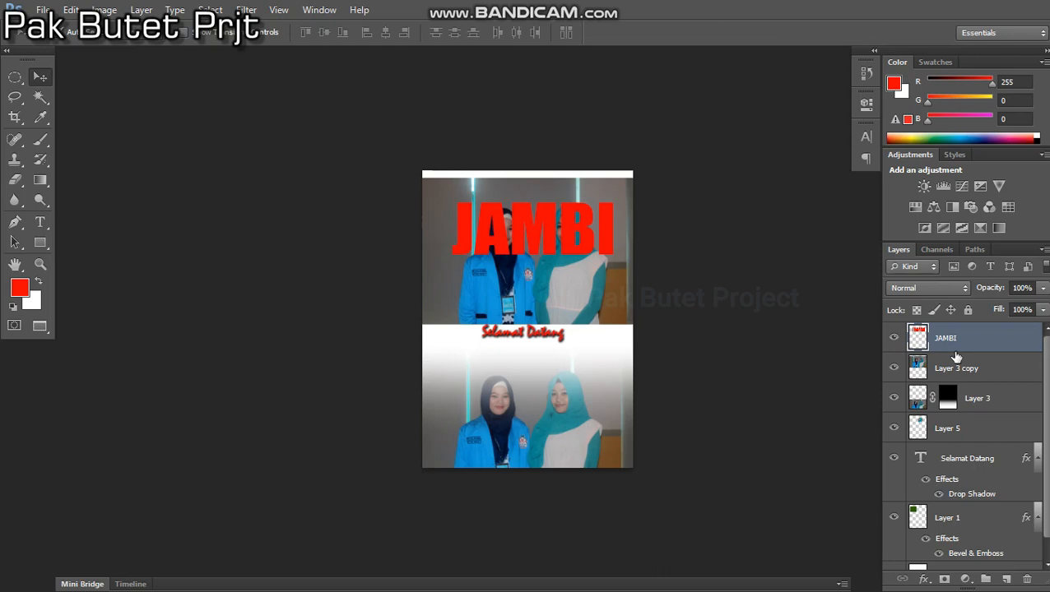
# Load the JAMBI lettering's outline as a selection and copy that area of the upper photo to a new layer.
pyautogui.keyDown('ctrl'); pyautogui.click(917, 337); pyautogui.keyUp('ctrl')
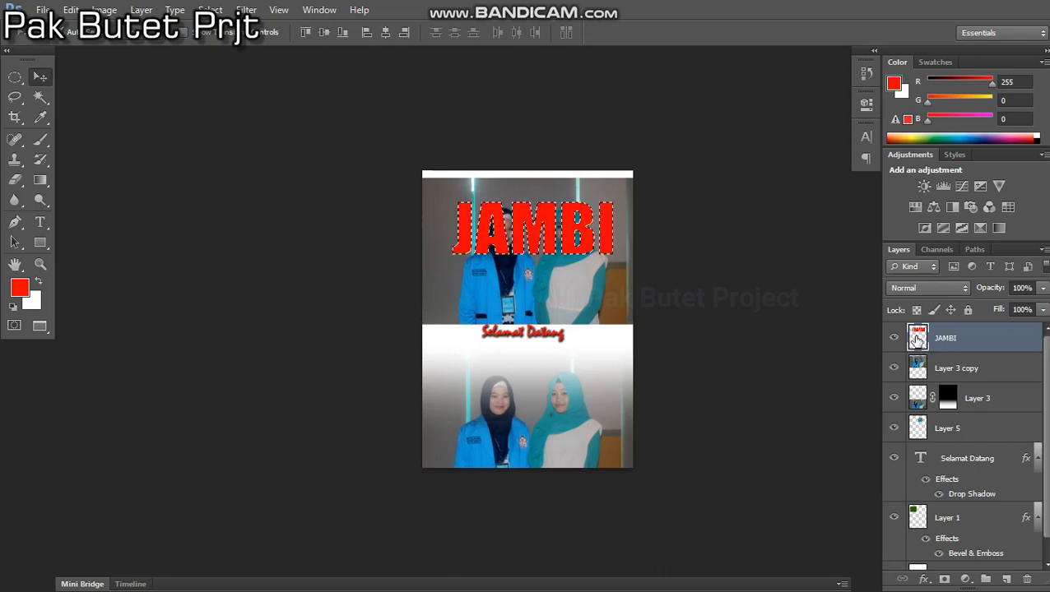
pyautogui.hotkey('ctrl', 'd')
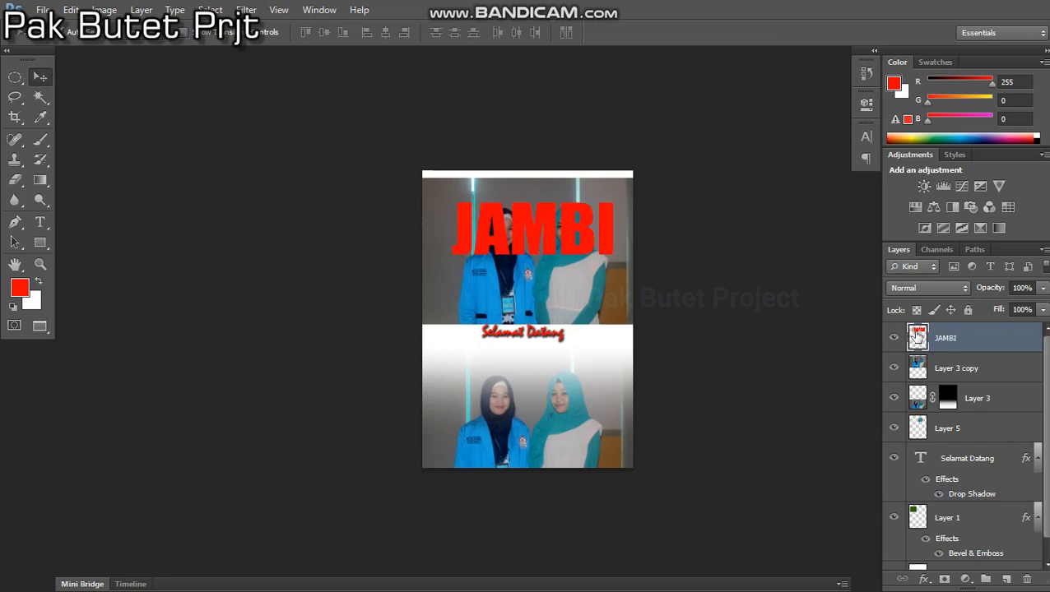
pyautogui.keyDown('ctrl'); pyautogui.click(917, 336); pyautogui.keyUp('ctrl')
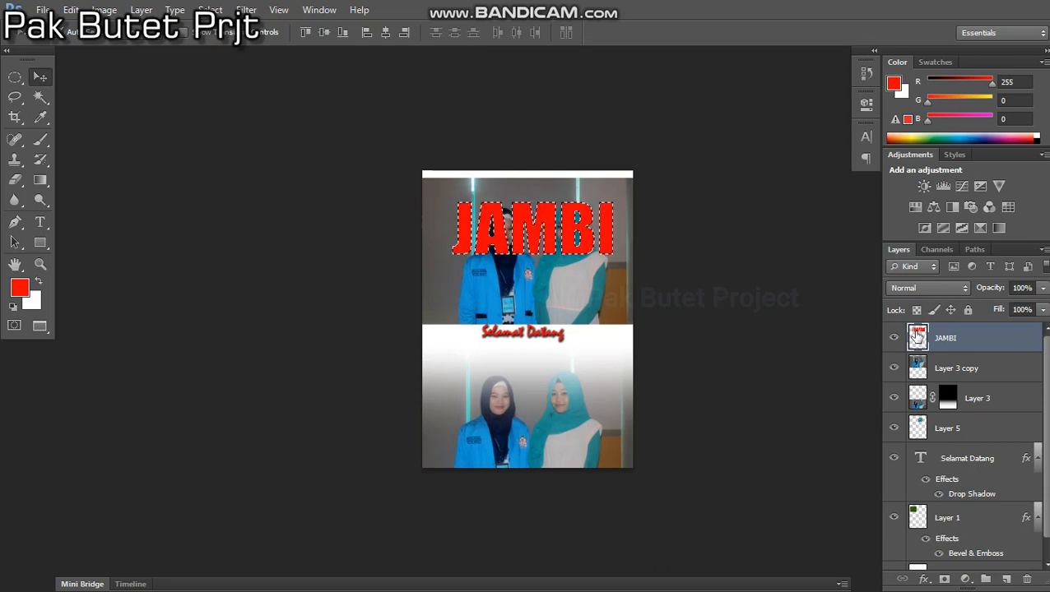
pyautogui.click(582, 303)
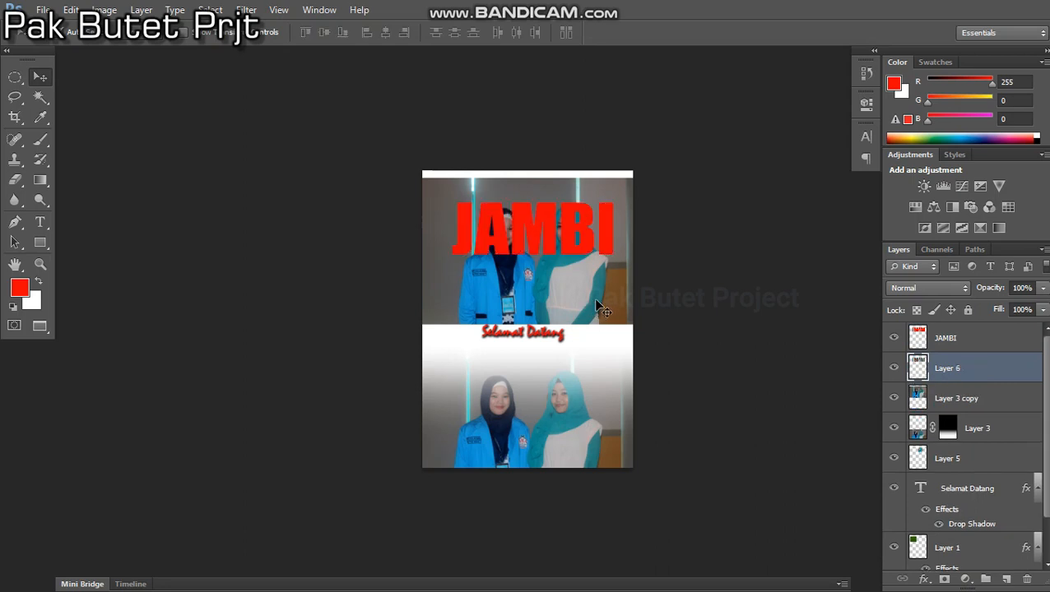
# Delete the duplicated upper photo and arrange the photo-filled lettering layer above the red JAMBI layer.
pyautogui.click(596, 299)
pyautogui.press('Delete')
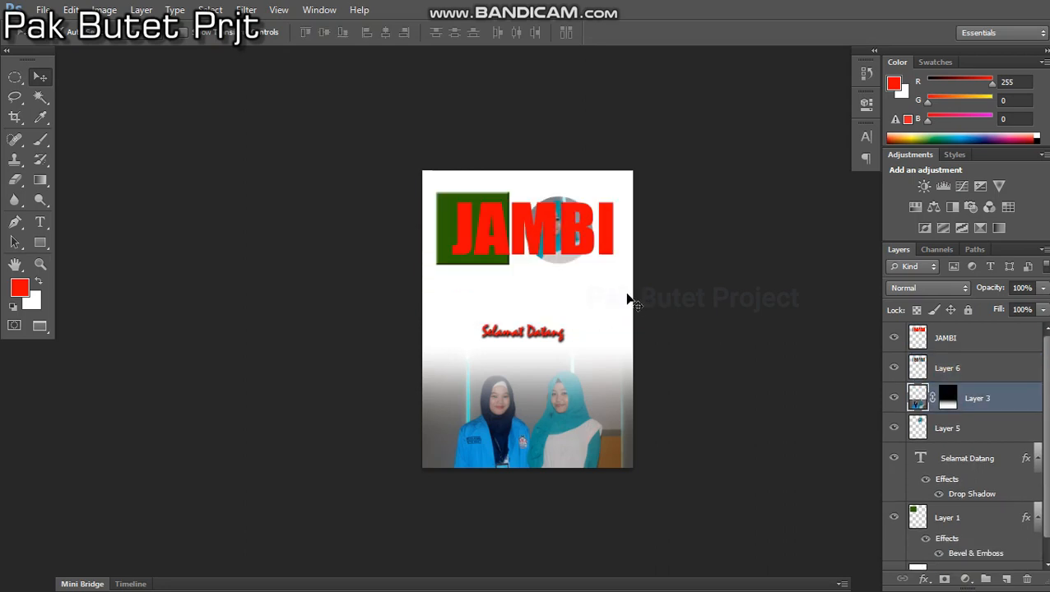
pyautogui.click(922, 370)
pyautogui.moveTo(971, 362); pyautogui.dragTo(970, 328)
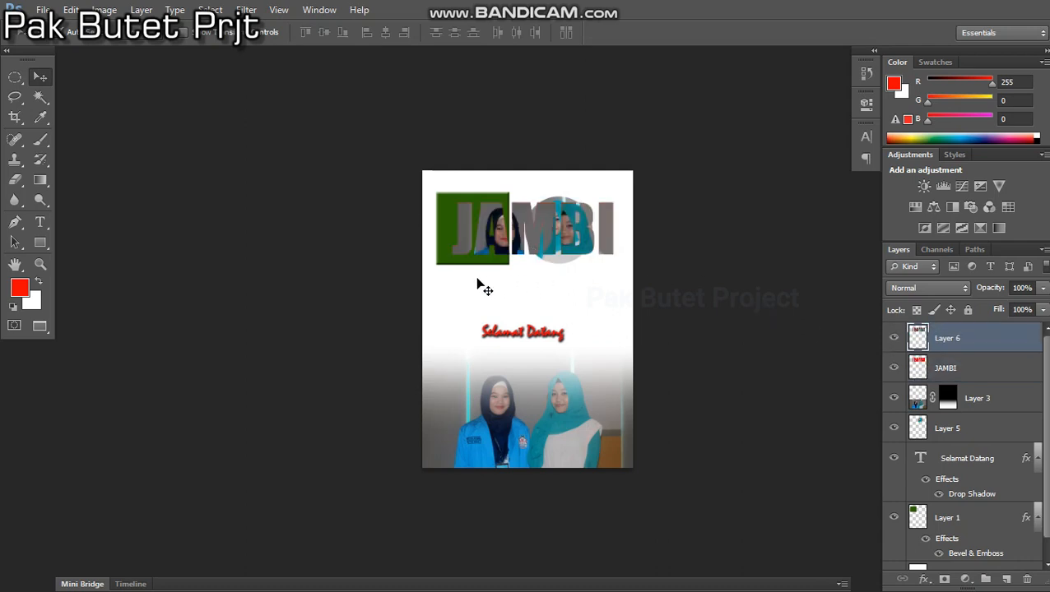
# Move the green square and the circular portrait down below the JAMBI lettering.
pyautogui.click(444, 275)
pyautogui.moveTo(444, 252); pyautogui.dragTo(411, 324)
pyautogui.click(559, 268)
pyautogui.moveTo(560, 263); pyautogui.dragTo(555, 343)
# Move the Selamat Datang text out from behind the circular portrait to just below the green square.
pyautogui.scroll(3, 566, 238)
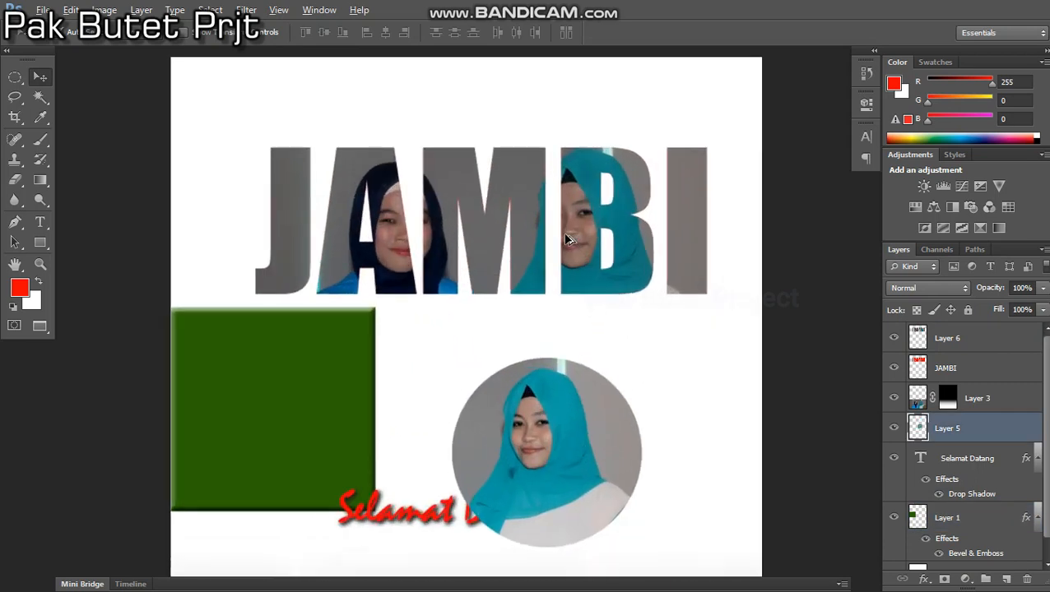
pyautogui.scroll(-3, 559, 288)
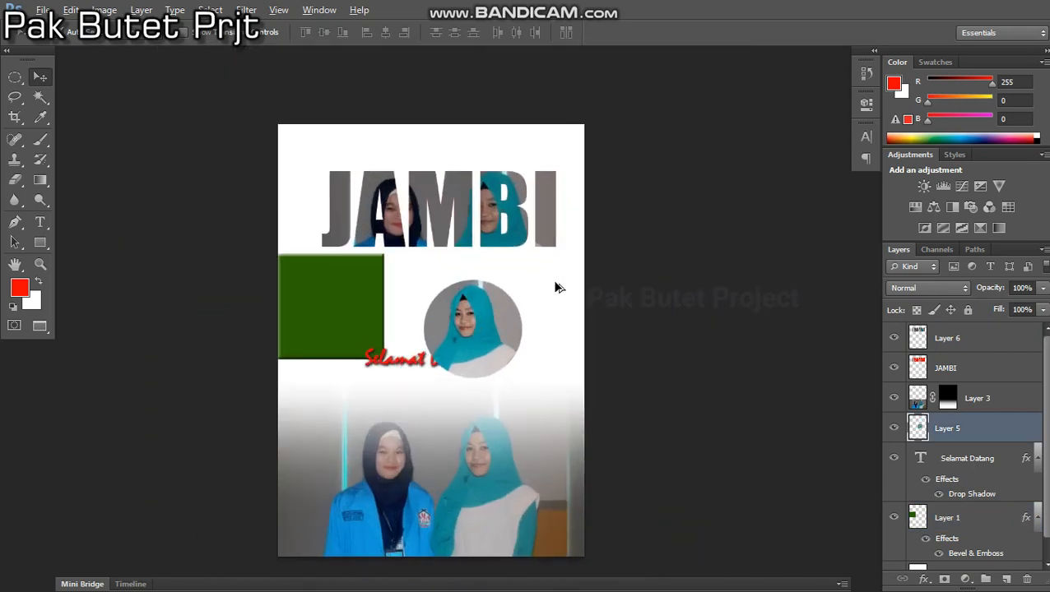
pyautogui.scroll(-2, 555, 287)
pyautogui.scroll(3, 478, 263)
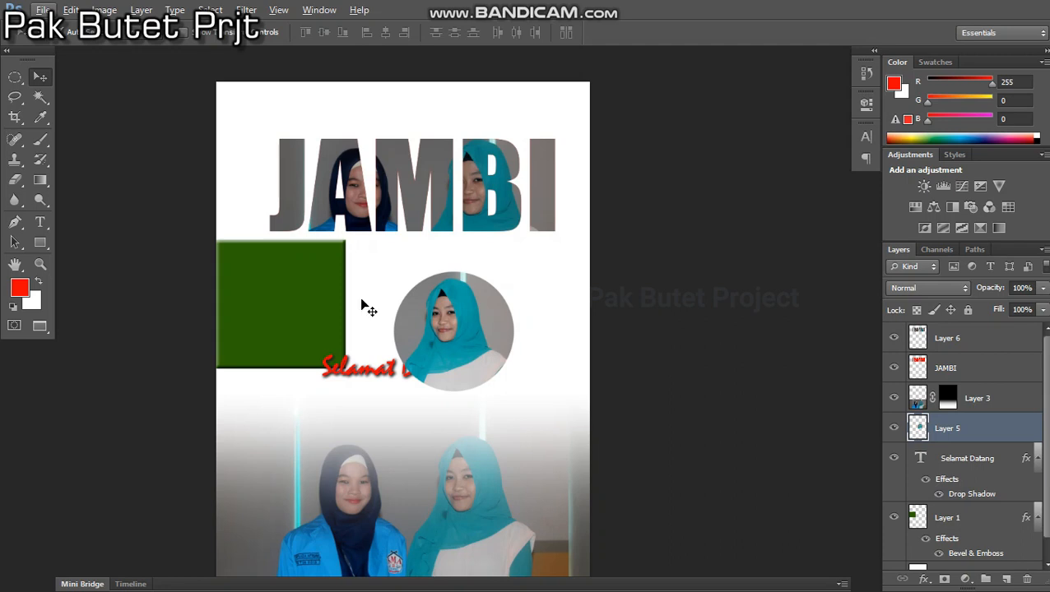
pyautogui.click(358, 376)
pyautogui.moveTo(358, 378); pyautogui.dragTo(280, 402)
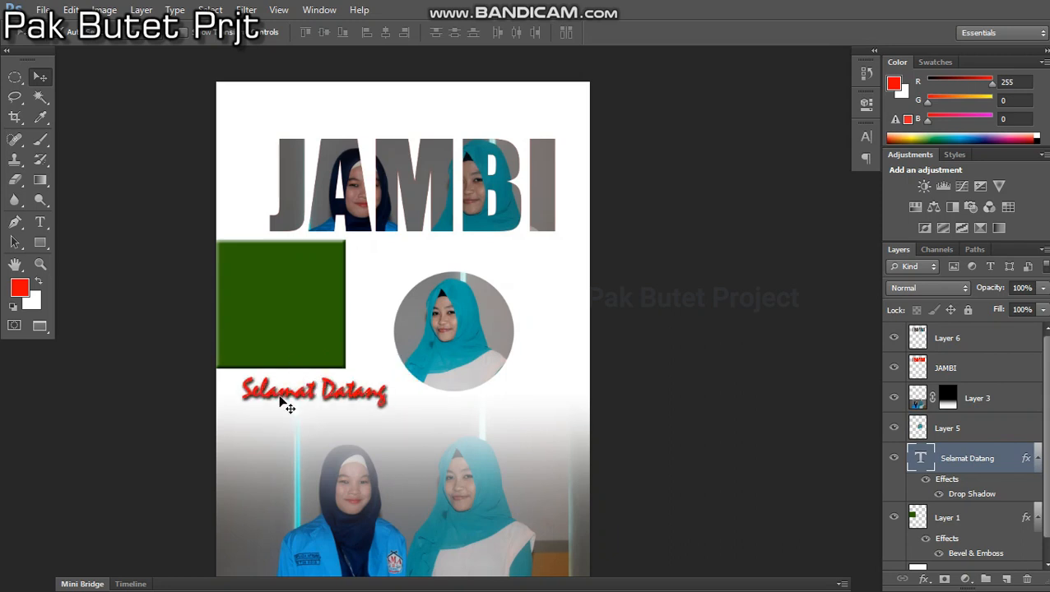
pyautogui.scroll(-2, 321, 333)
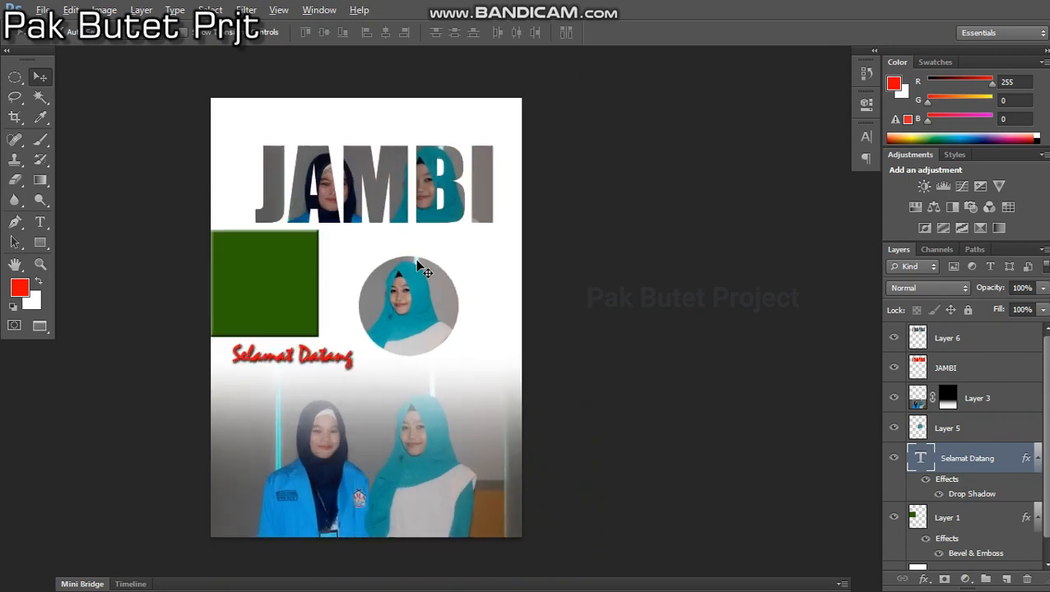
# Delete the photo-filled JAMBI lettering layer and return the document to a floating window in standard screen mode.
pyautogui.click(389, 199)
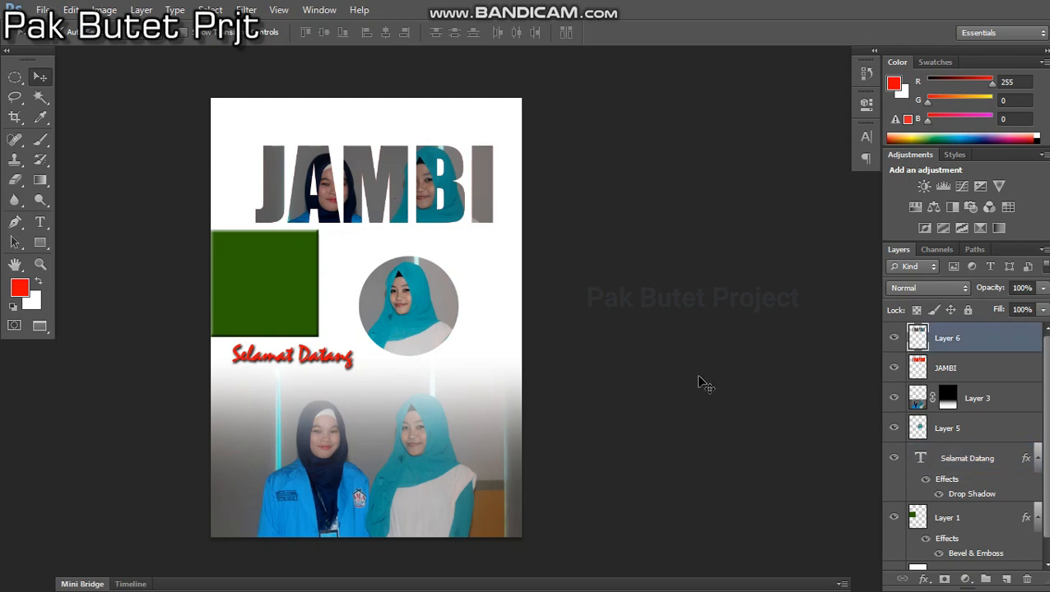
pyautogui.press('Delete')
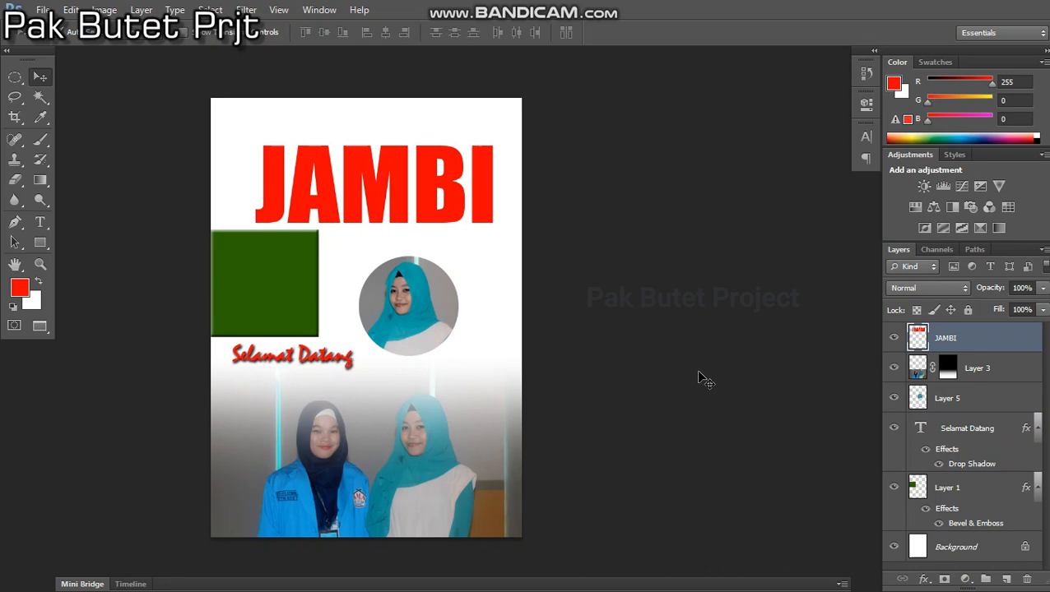
pyautogui.press('f')
pyautogui.press('f')
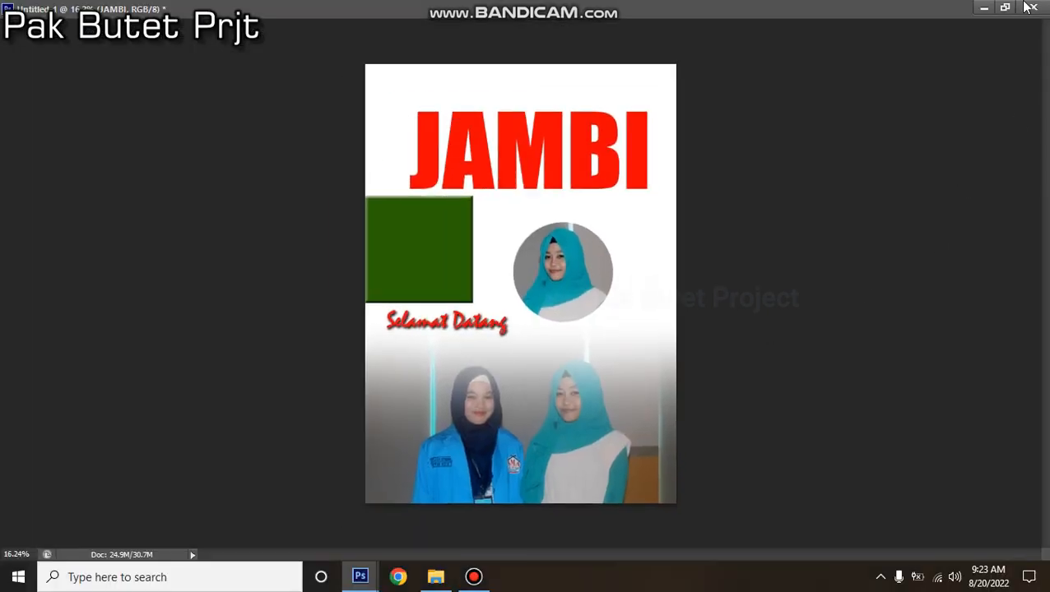
pyautogui.click(1003, 9)
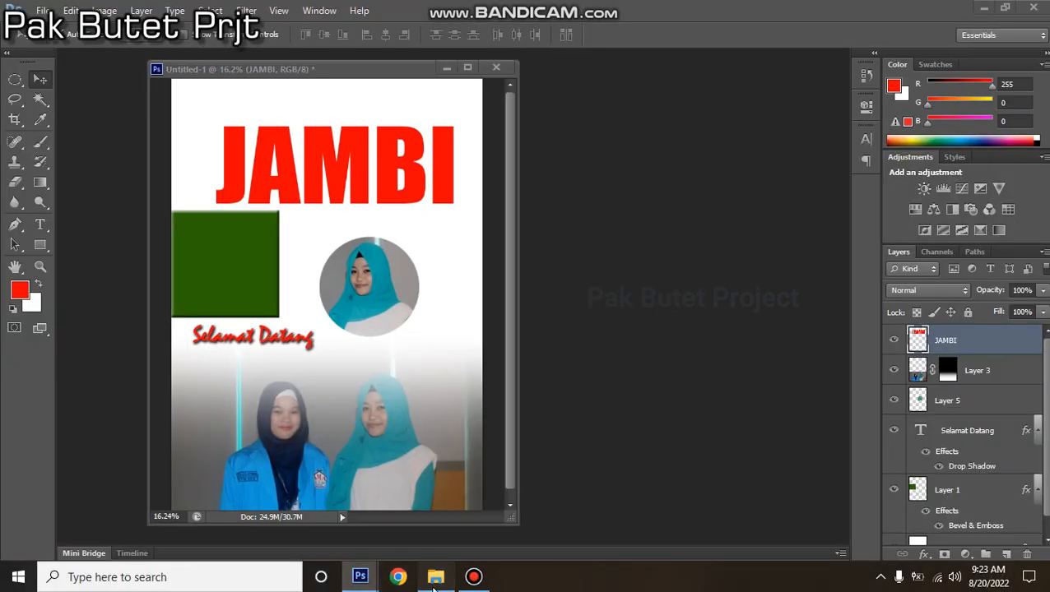
# Switch to File Explorer and open a new window showing the recent files.
pyautogui.click(436, 577)
pyautogui.click(500, 463)
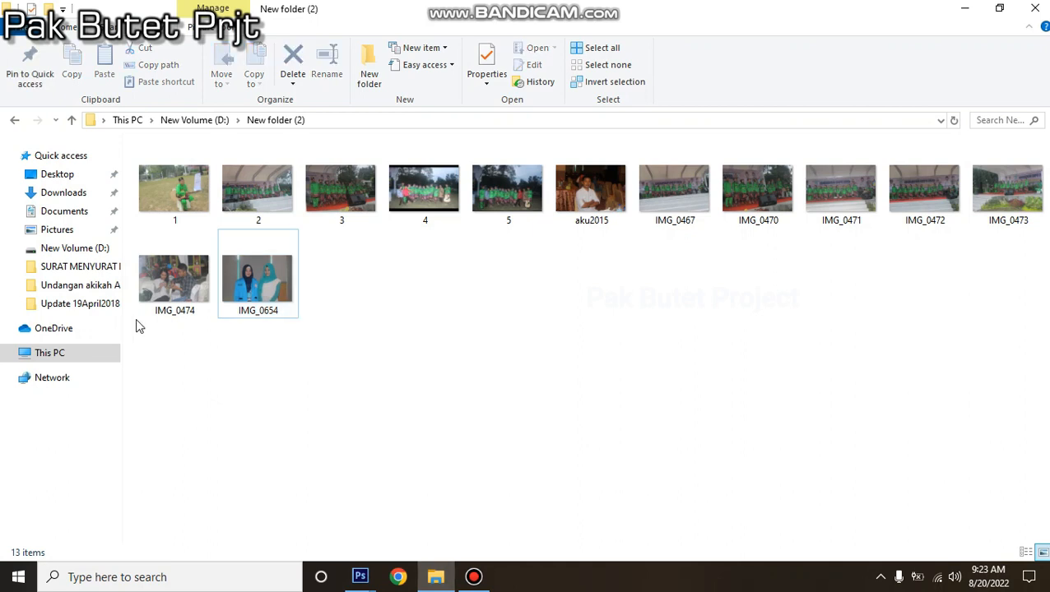
pyautogui.press('super+e')
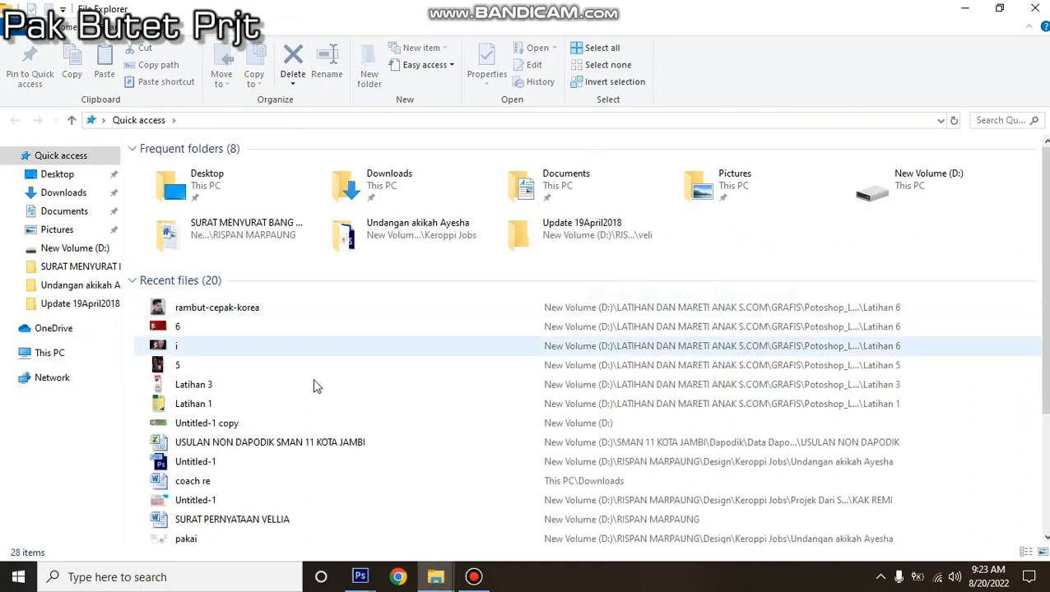
# Open the file location of the recent image Latihan 1 and go up to the Potoshop_Latihan&Materi folder.
pyautogui.doubleClick(226, 406)
pyautogui.rightClick(226, 407)
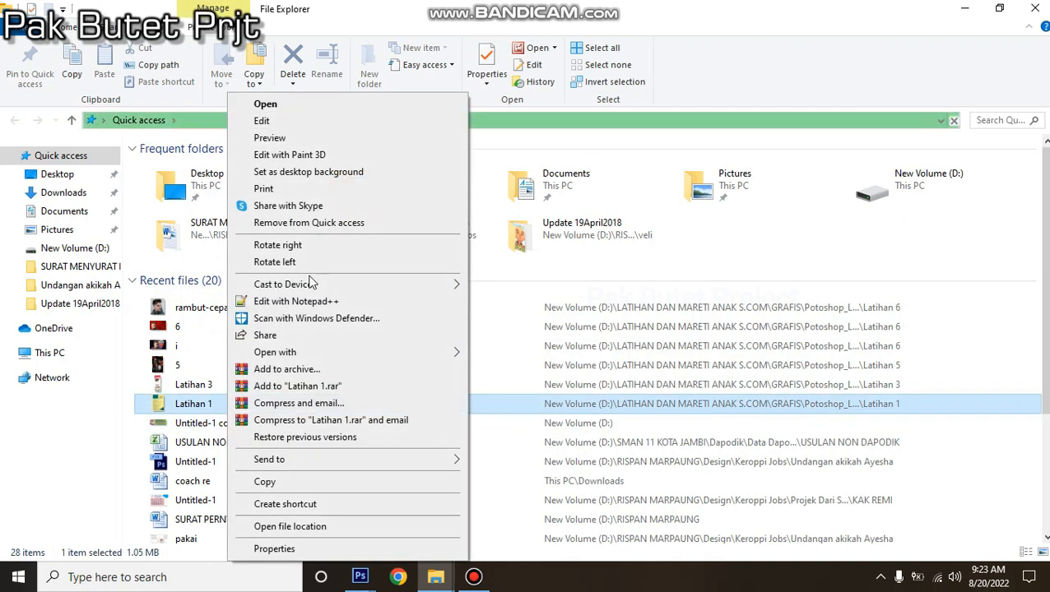
pyautogui.click(290, 526)
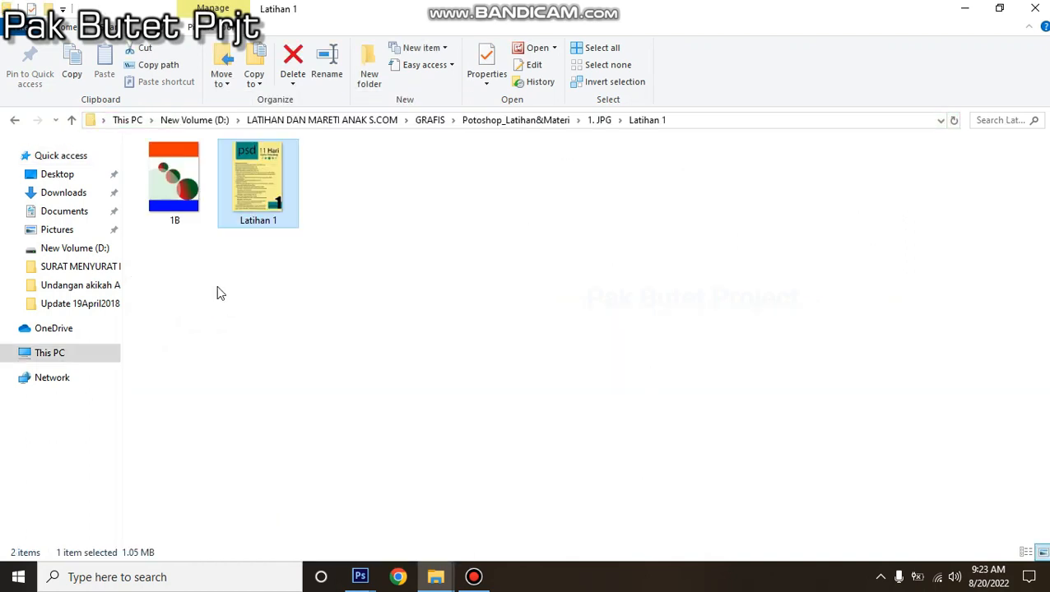
pyautogui.click(518, 122)
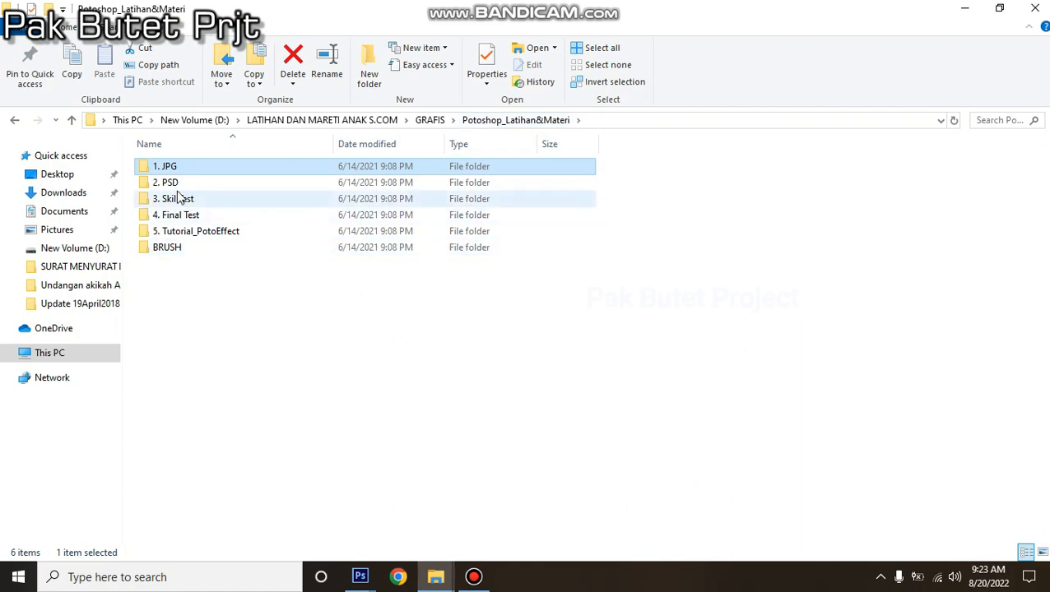
# Open the Latihan 4 subfolder inside the 1. JPG folder and go to the last image in it.
pyautogui.doubleClick(197, 169)
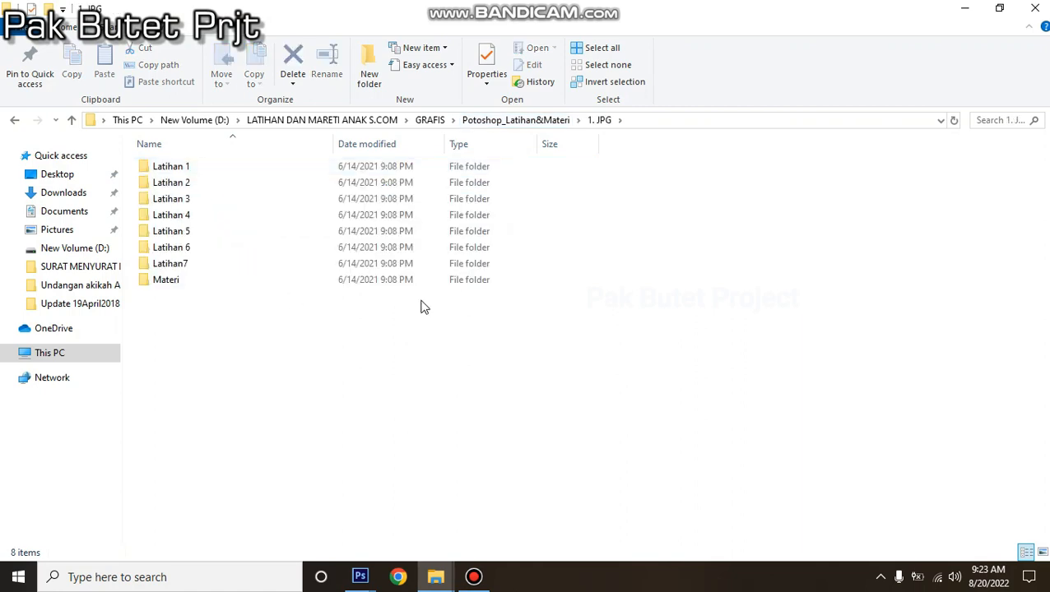
pyautogui.click(194, 216)
pyautogui.doubleClick(196, 220)
pyautogui.scroll(-1, 493, 444)
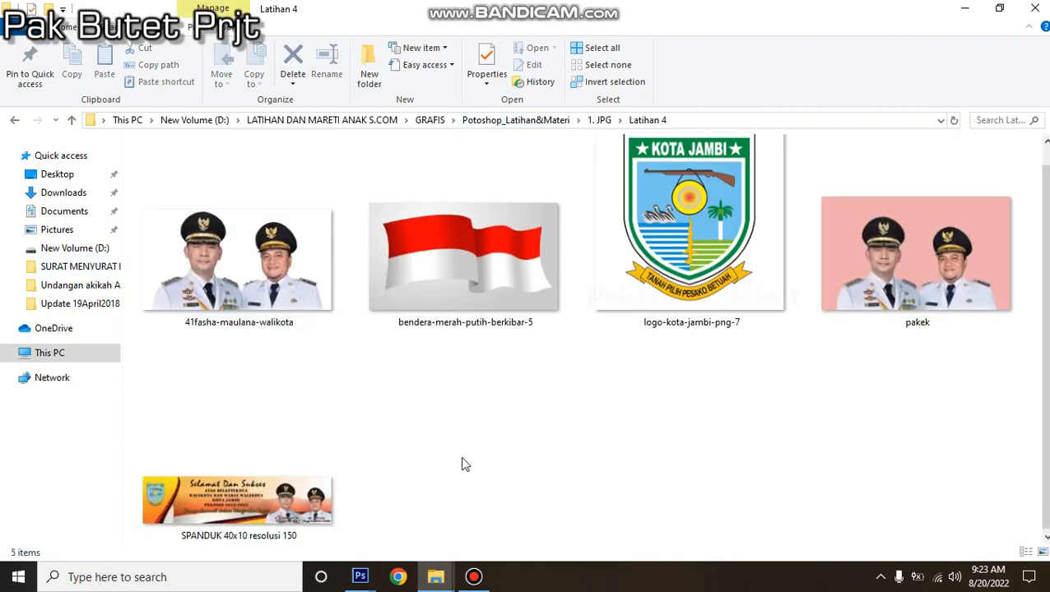
# Preview the banner image SPANDUK 40x10 resolusi 150 and dismiss the Office activation wizard.
pyautogui.click(311, 491)
pyautogui.rightClick(311, 491)
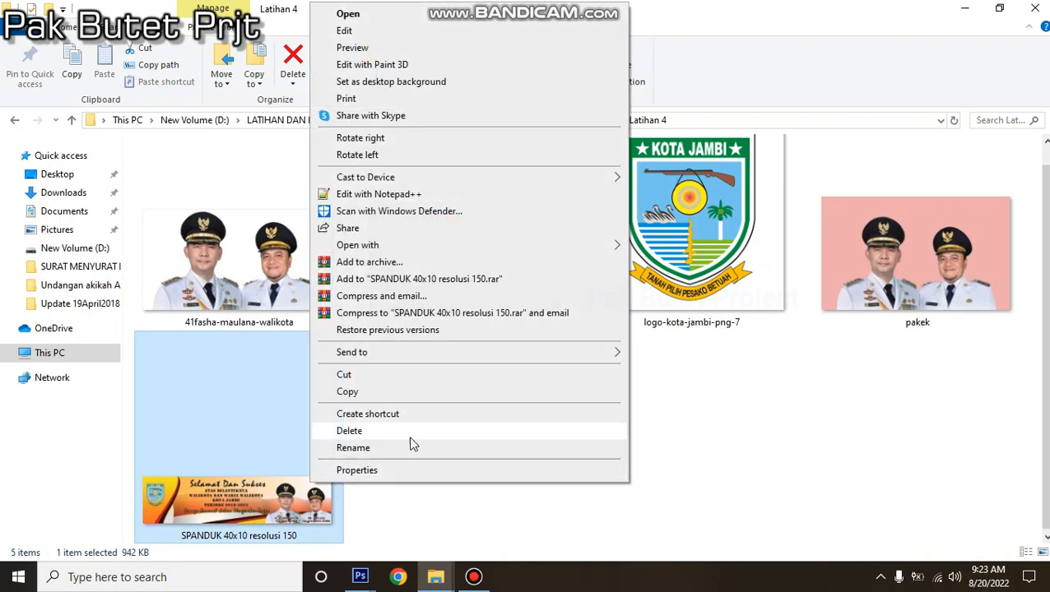
pyautogui.click(428, 48)
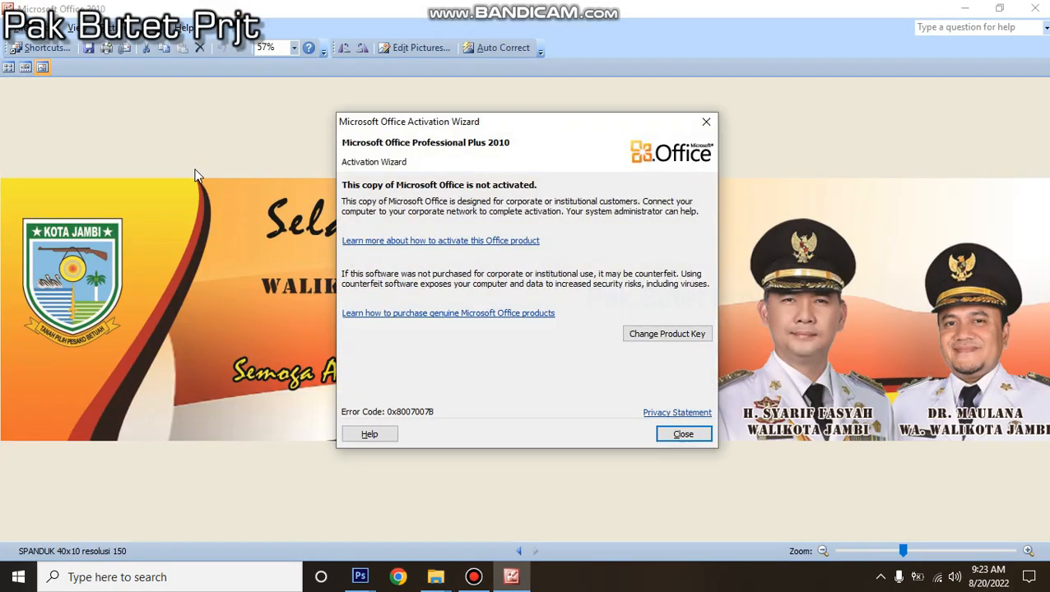
pyautogui.click(685, 434)
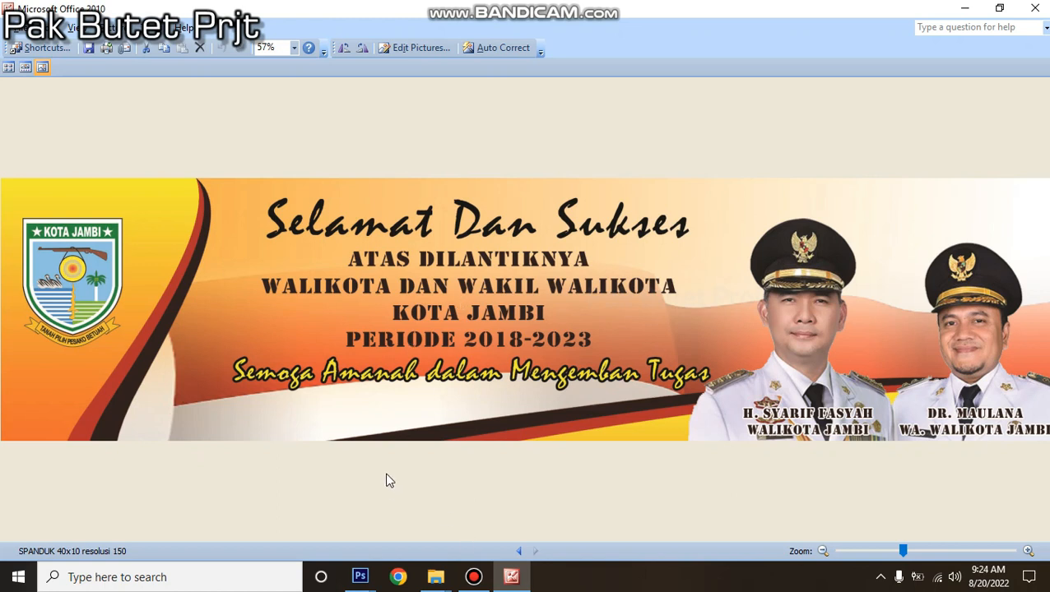
# Switch to Photoshop and maximize the Untitled-1 document window.
pyautogui.moveTo(359, 579)
pyautogui.click(303, 529)
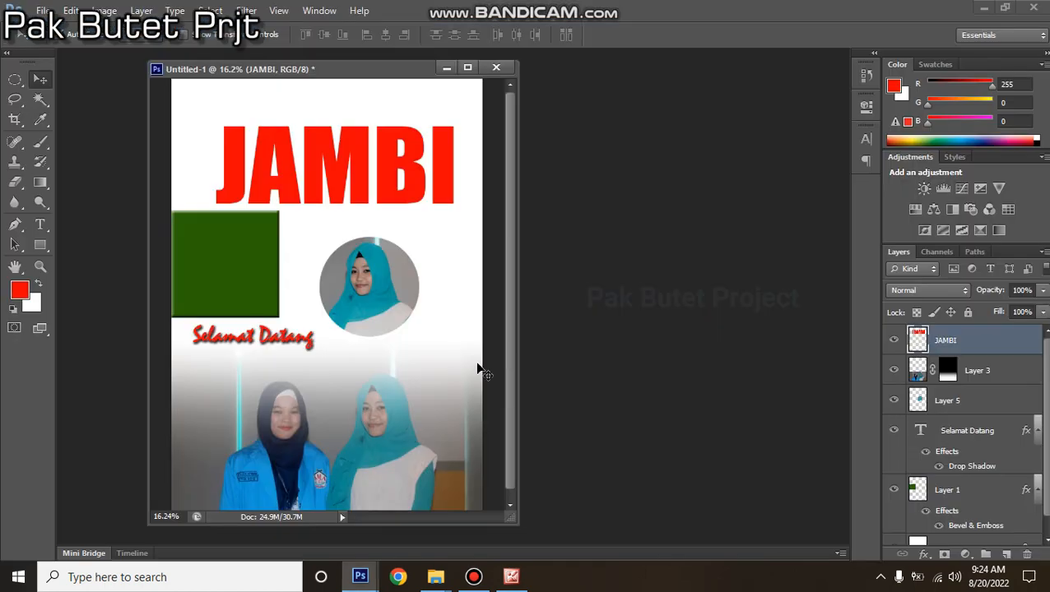
pyautogui.click(469, 68)
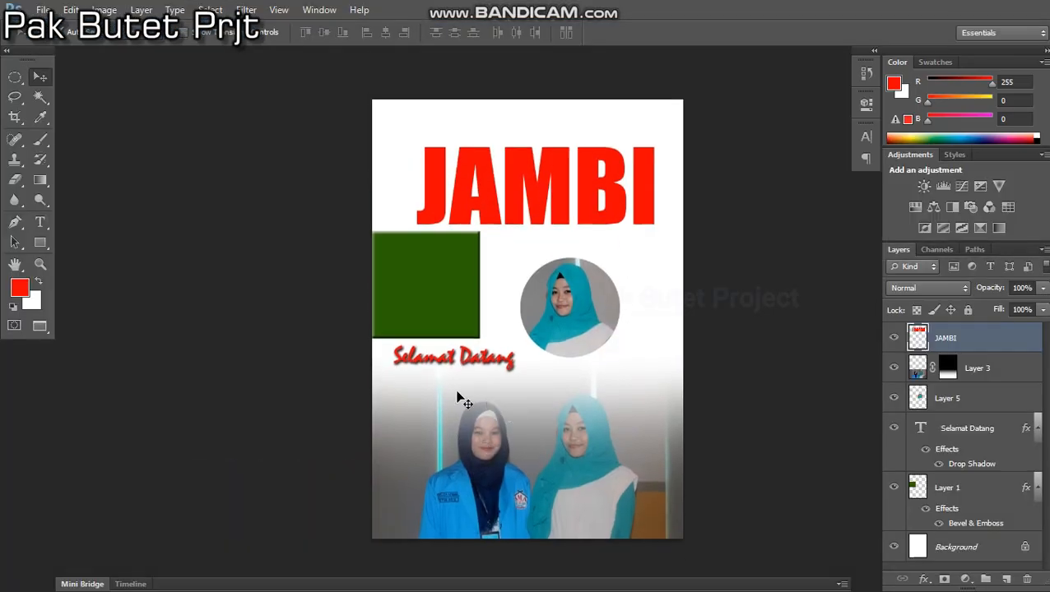
# Enlarge the masked two-person photo with Free Transform so it reaches up to the Selamat Datang text and the circular portrait.
pyautogui.scroll(-3, 470, 395)
pyautogui.scroll(5, 560, 365)
pyautogui.scroll(-2, 452, 295)
pyautogui.click(458, 482)
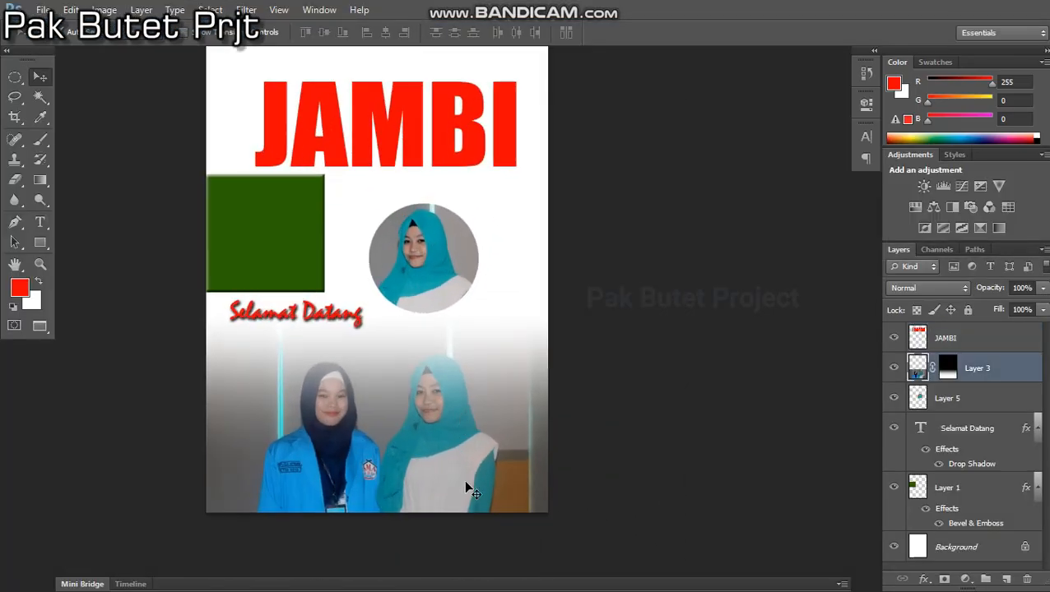
pyautogui.hotkey('ctrl', 't')
pyautogui.moveTo(592, 281); pyautogui.dragTo(604, 278)
pyautogui.moveTo(495, 378); pyautogui.dragTo(481, 358)
pyautogui.press('Return')
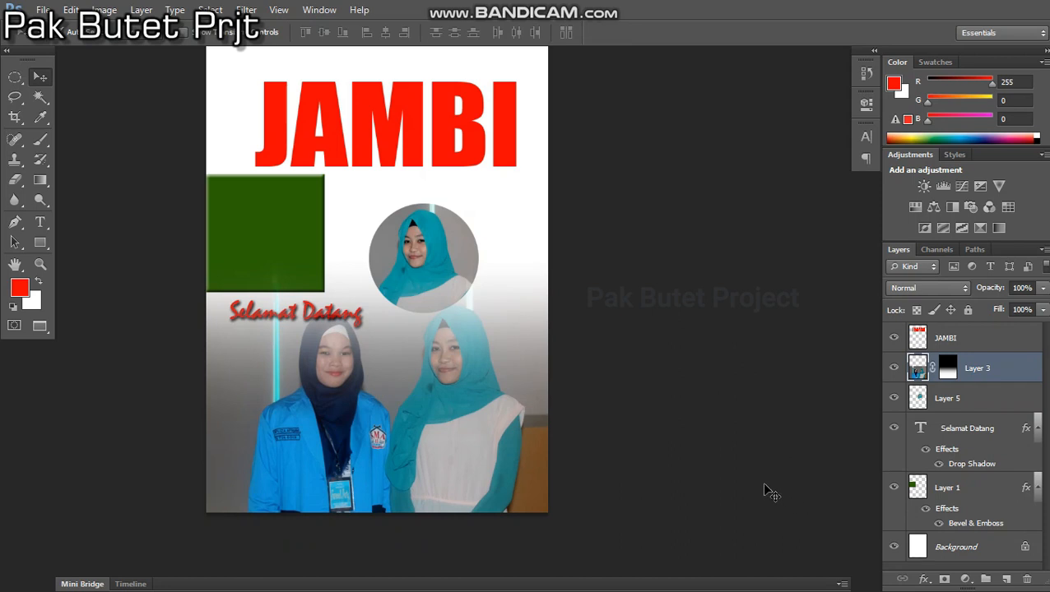
# Add a new empty layer directly above the JAMBI layer.
pyautogui.click(979, 339)
pyautogui.scroll(1, 580, 405)
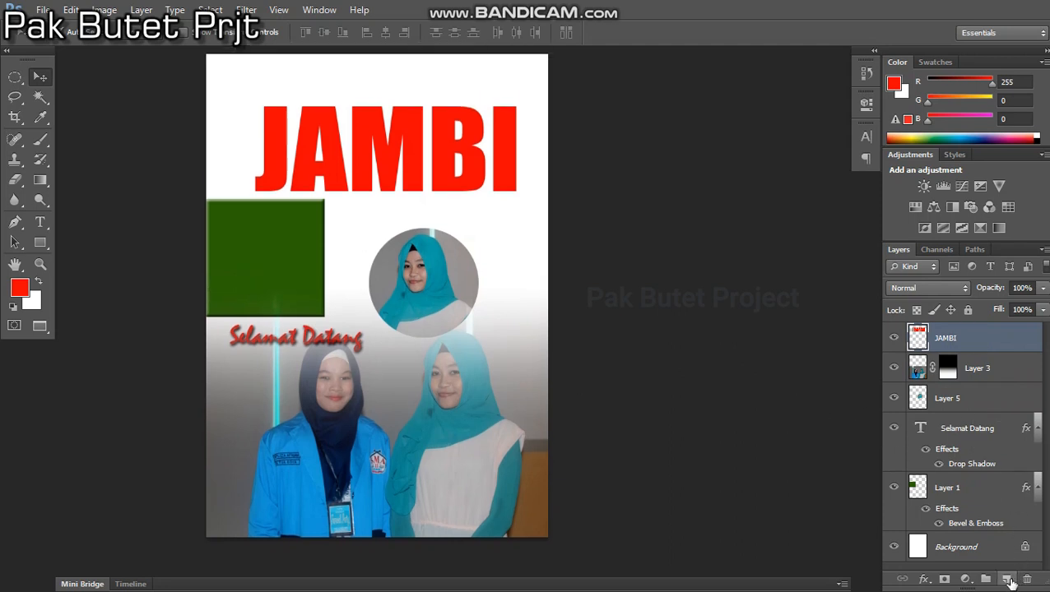
pyautogui.click(1007, 579)
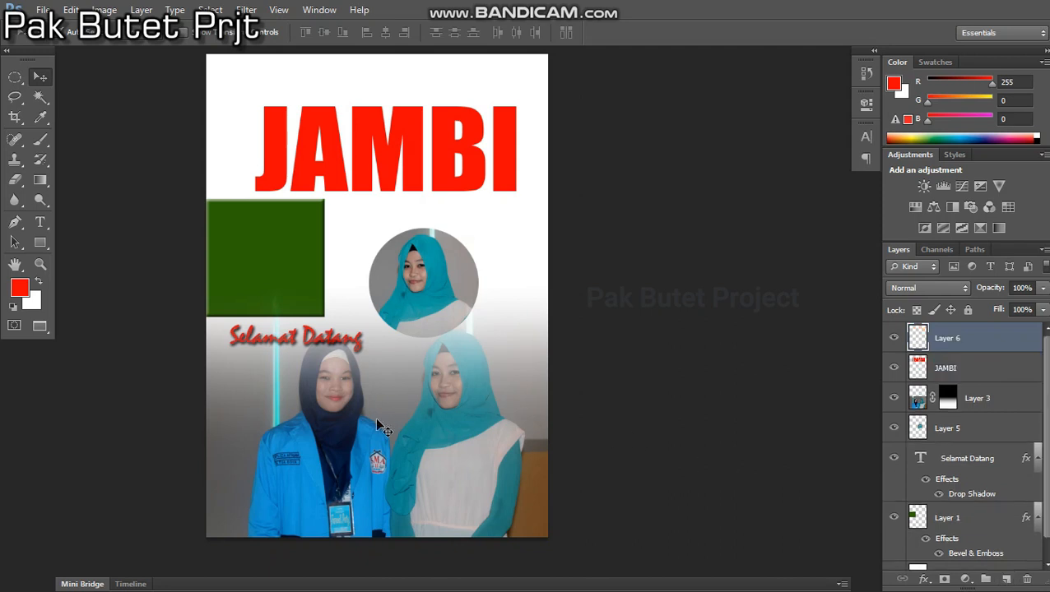
# Choose the standard Pen Tool from the pen tool group and set its drawing mode to Path.
pyautogui.press('p')
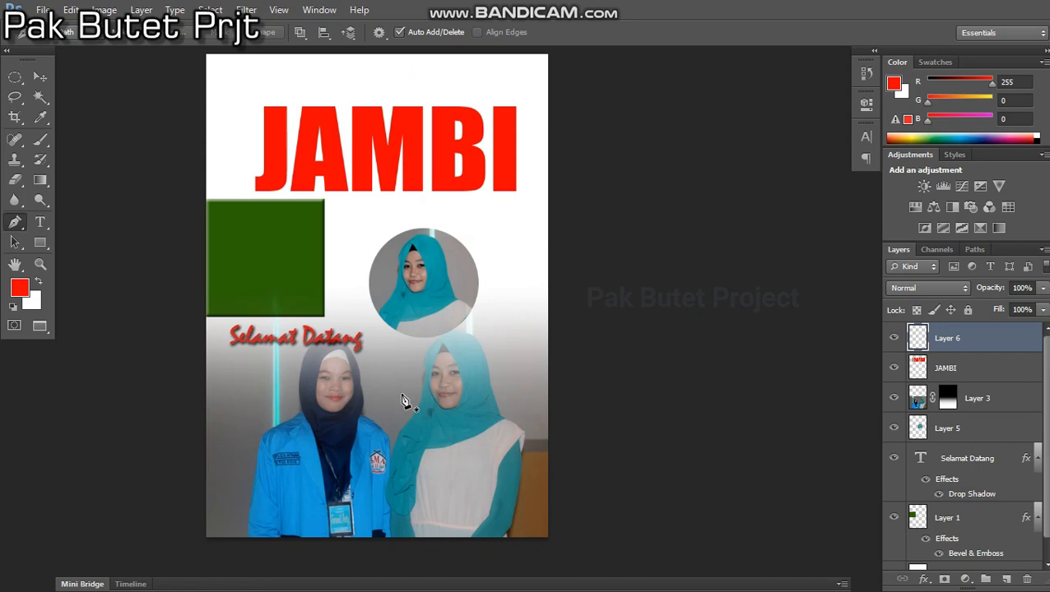
pyautogui.rightClick(16, 226)
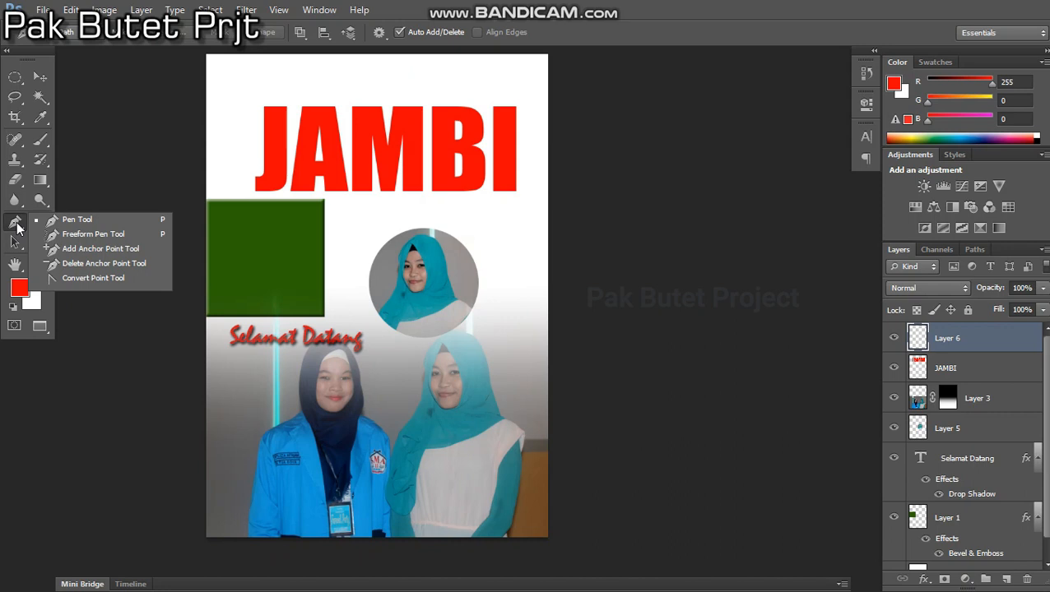
pyautogui.click(16, 226)
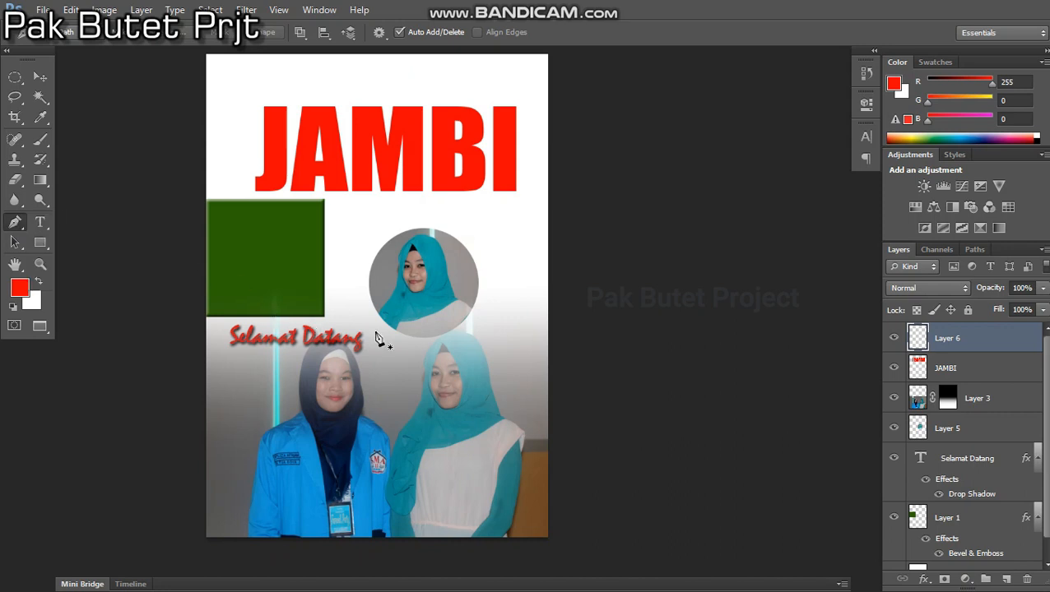
pyautogui.click(79, 38)
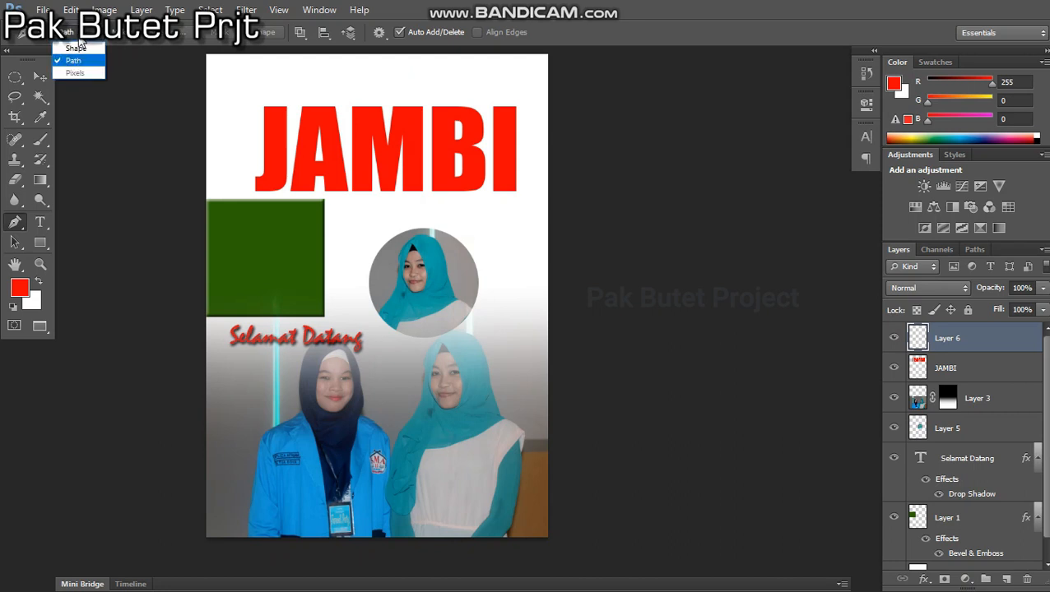
pyautogui.click(82, 62)
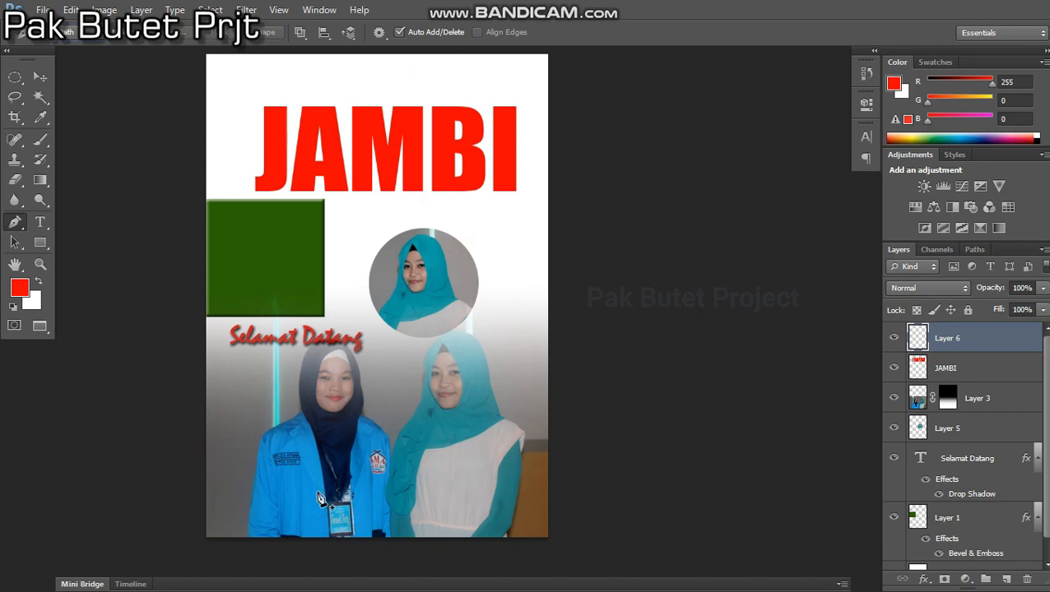
# Draw a closed pen path around the page's lower edge, with a curved upper side that dips across the bottom of the photo.
pyautogui.click(156, 454)
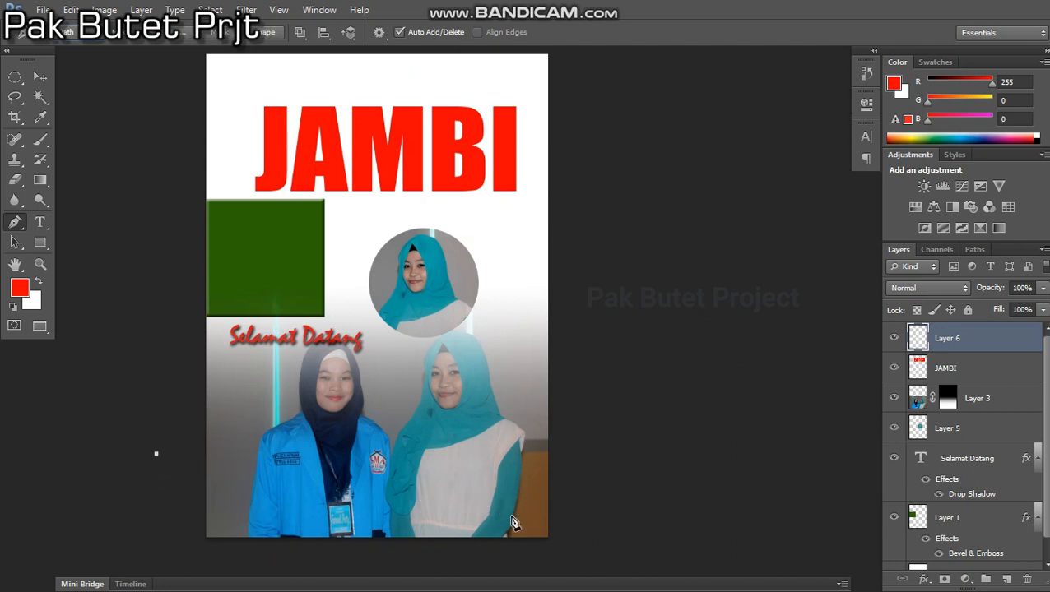
pyautogui.moveTo(573, 492); pyautogui.dragTo(862, 428)
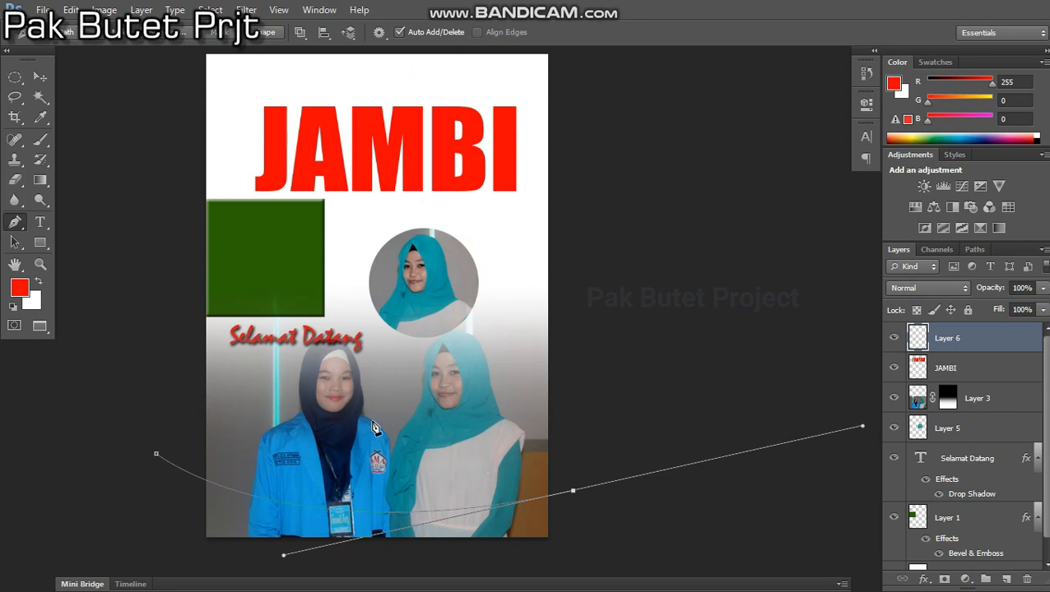
pyautogui.scroll(-3, 372, 429)
pyautogui.click(744, 506)
pyautogui.click(409, 552)
pyautogui.moveTo(153, 518); pyautogui.dragTo(125, 514)
pyautogui.click(156, 405)
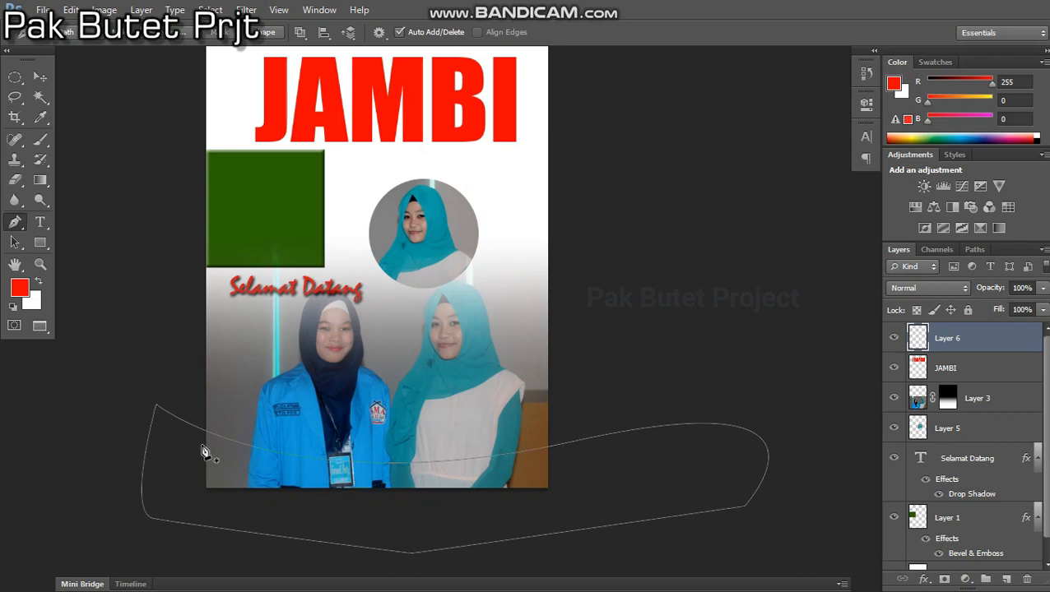
# Convert the closed pen path into a new anti-aliased selection with a feather radius of 0 pixels.
pyautogui.rightClick(218, 452)
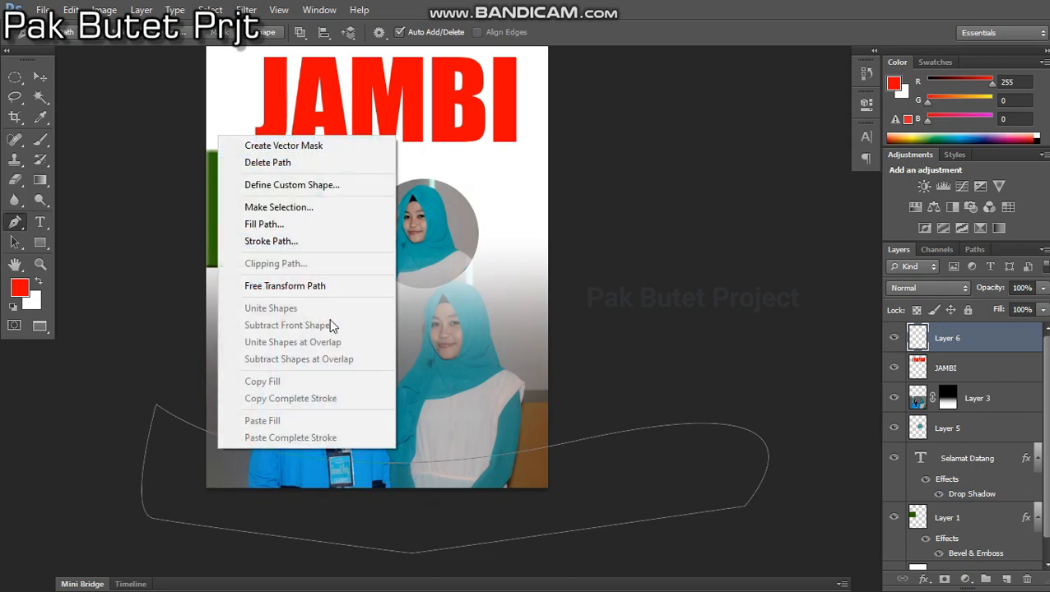
pyautogui.click(321, 216)
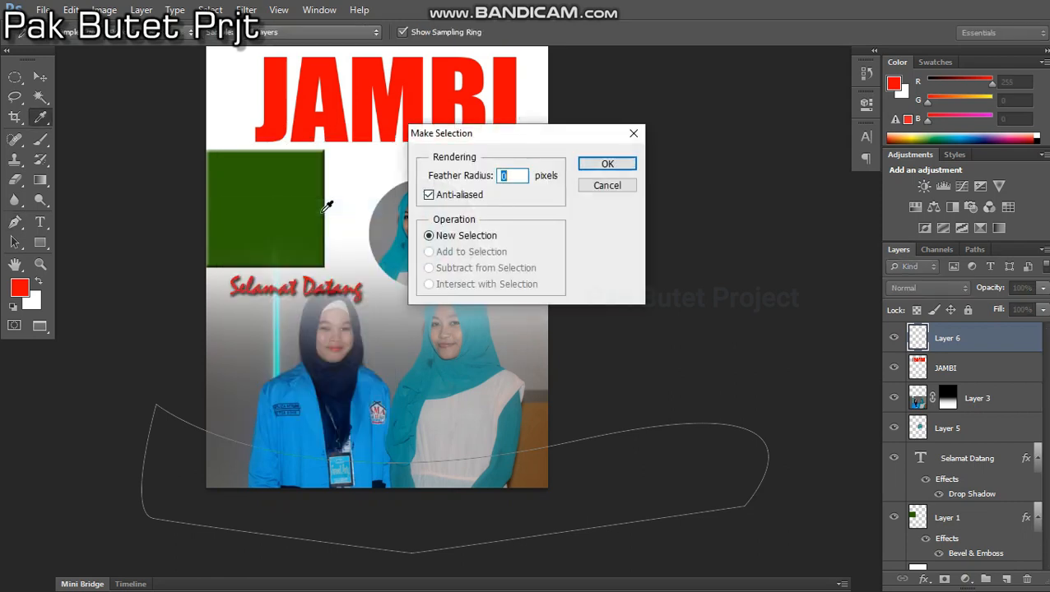
pyautogui.click(607, 164)
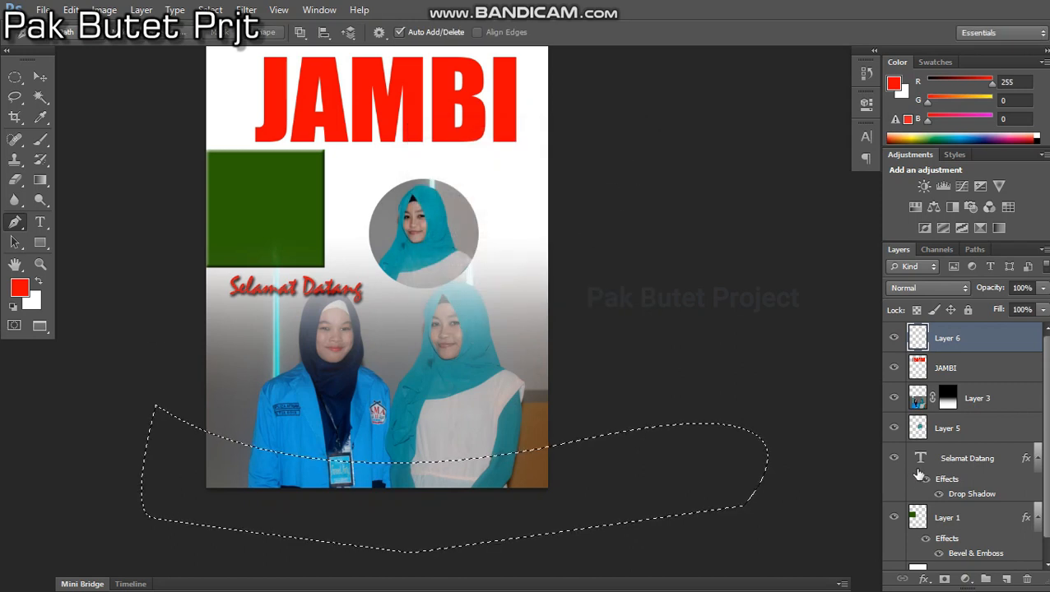
# Set the foreground color to blue (#0000ff), fill the curved selection with it, and deselect.
pyautogui.click(19, 287)
pyautogui.click(535, 270)
pyautogui.click(535, 204)
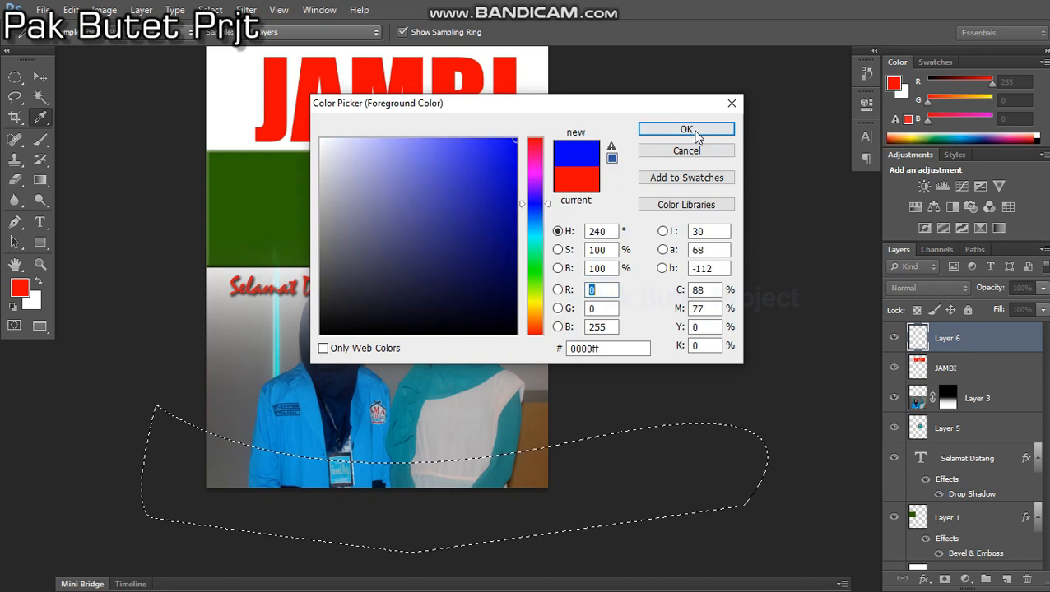
pyautogui.click(686, 130)
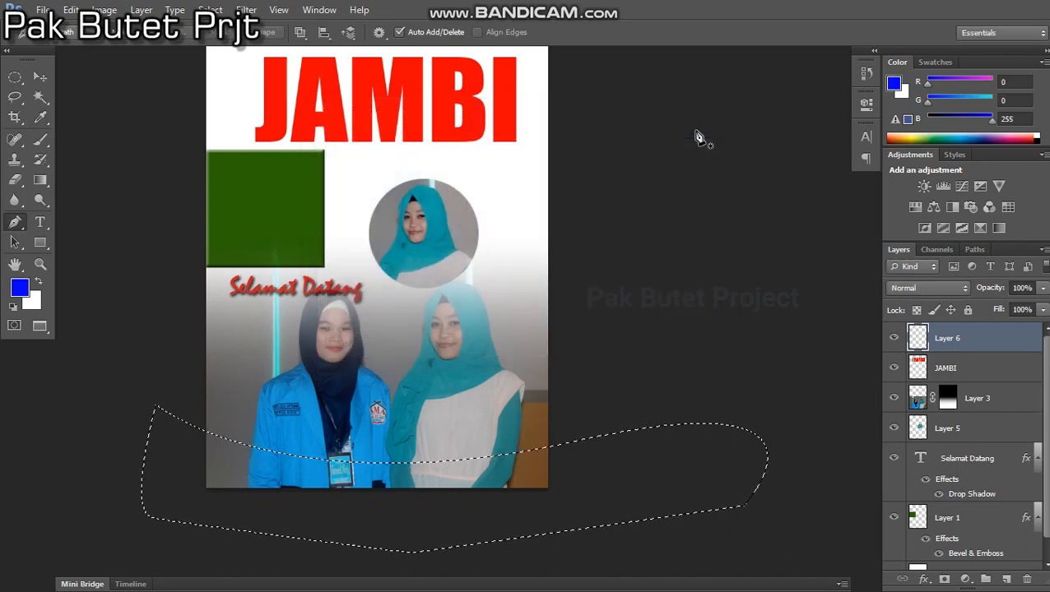
pyautogui.hotkey('alt', 'BackSpace')
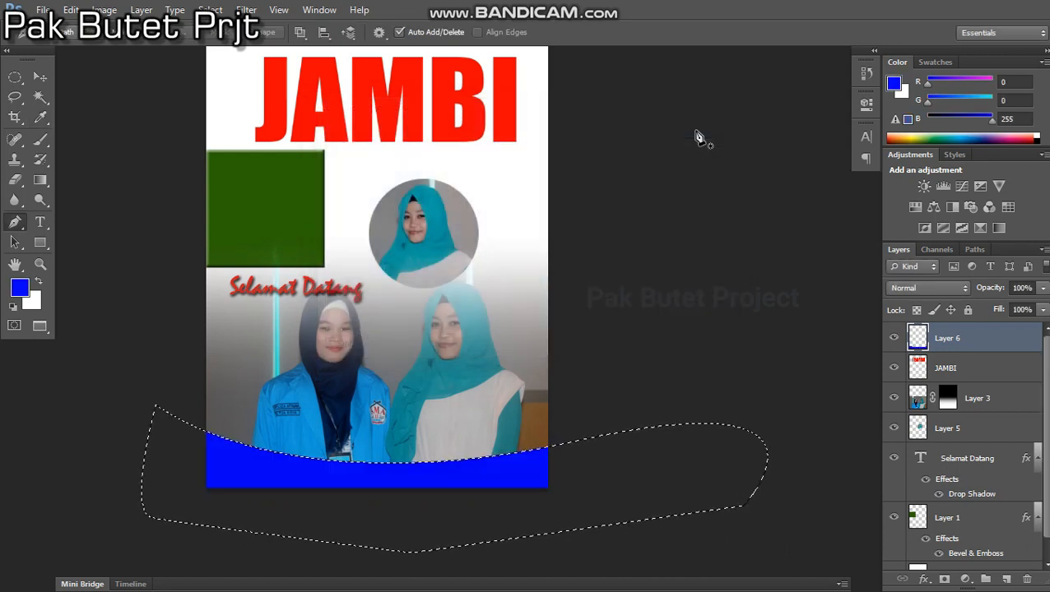
pyautogui.hotkey('ctrl', 'd')
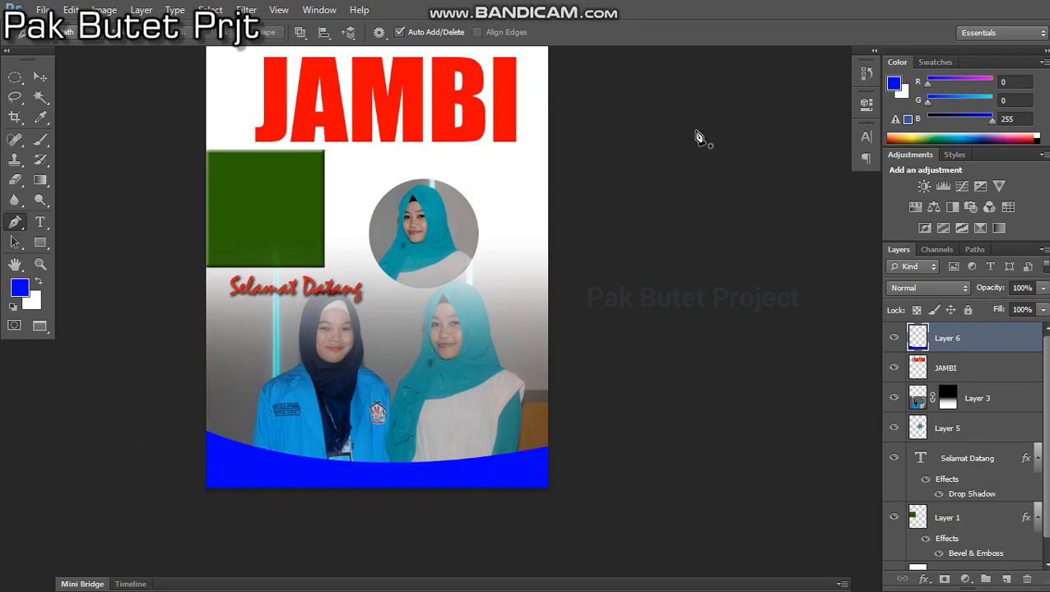
# Delete the layer holding the blue curved shape at the bottom of the page.
pyautogui.press('v')
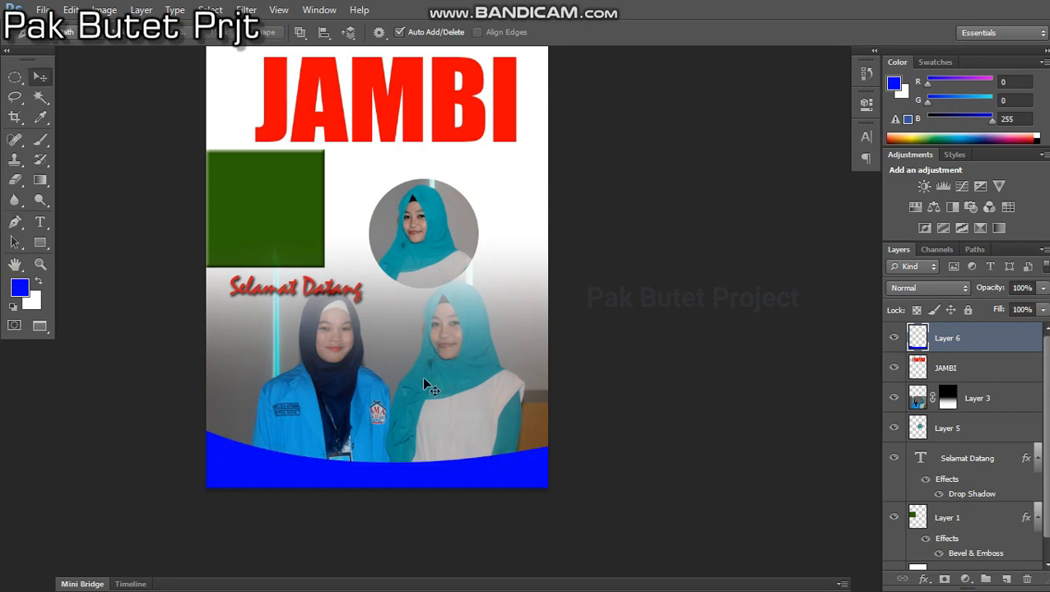
pyautogui.scroll(2, 454, 473)
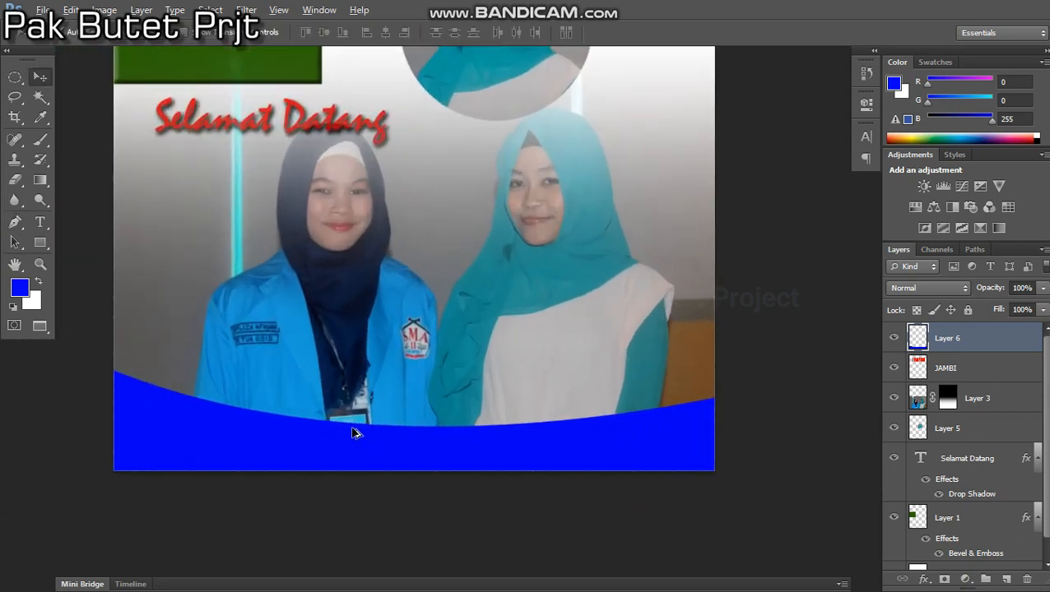
pyautogui.hotkey('ctrl', 'e')
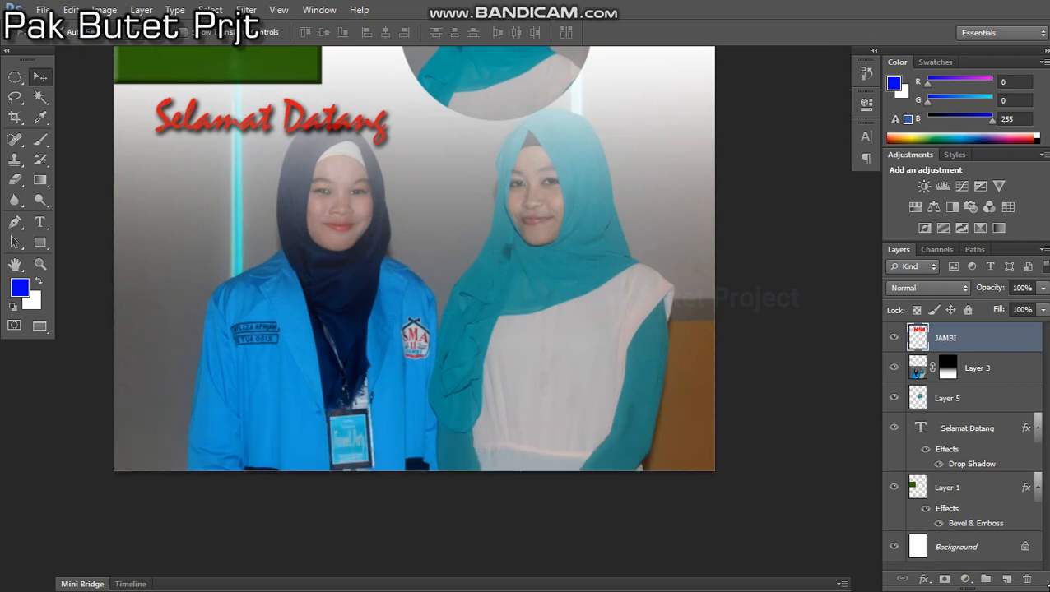
# Add a new layer above JAMBI and start a pen path just outside the page's left edge, near the bottom.
pyautogui.click(1005, 579)
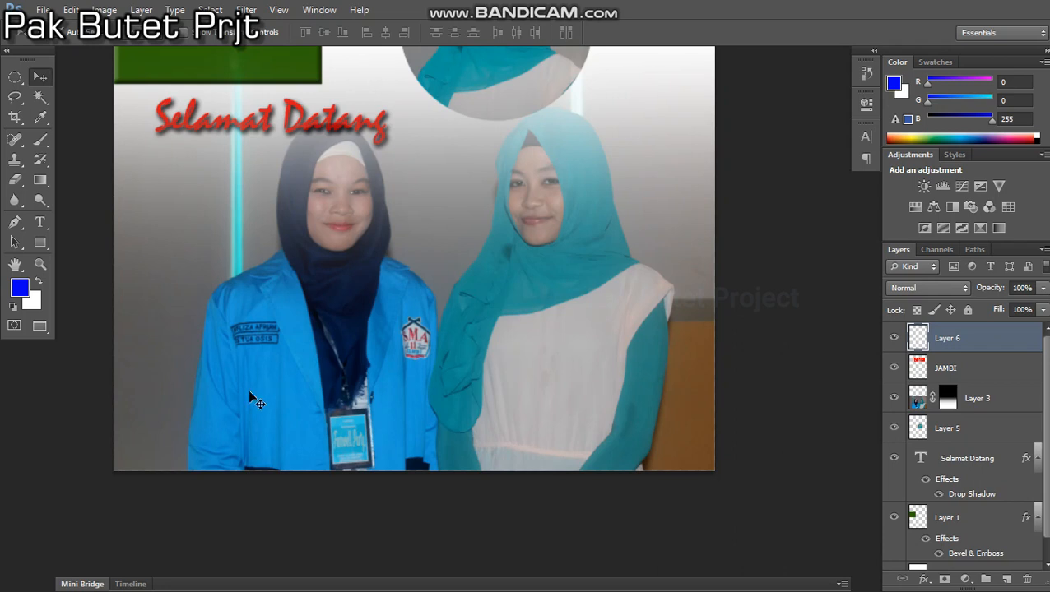
pyautogui.press('p')
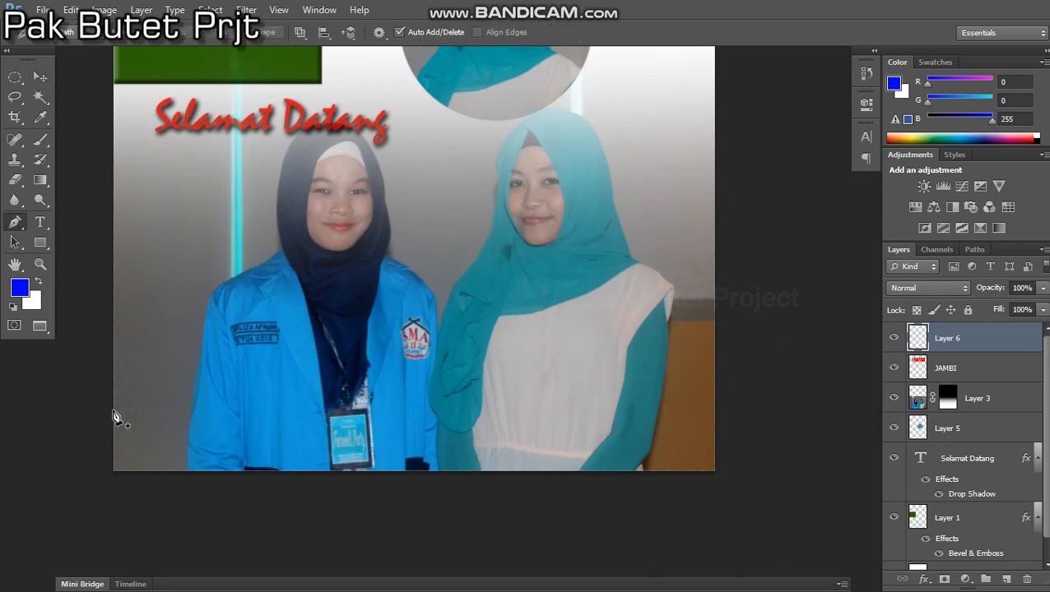
pyautogui.click(94, 378)
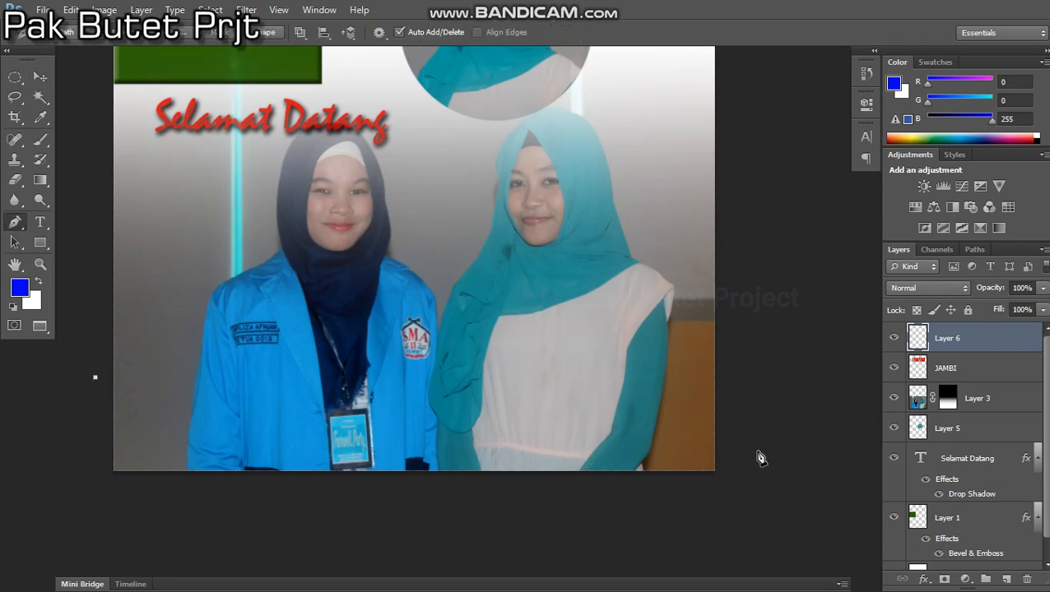
# Draw a closed Pen path curving across the lower part of the poster and looping around outside the canvas below it.
pyautogui.click(738, 429)
pyautogui.moveTo(738, 429); pyautogui.dragTo(1007, 369)
pyautogui.click(770, 498)
pyautogui.moveTo(499, 558); pyautogui.dragTo(487, 557)
pyautogui.click(13, 511)
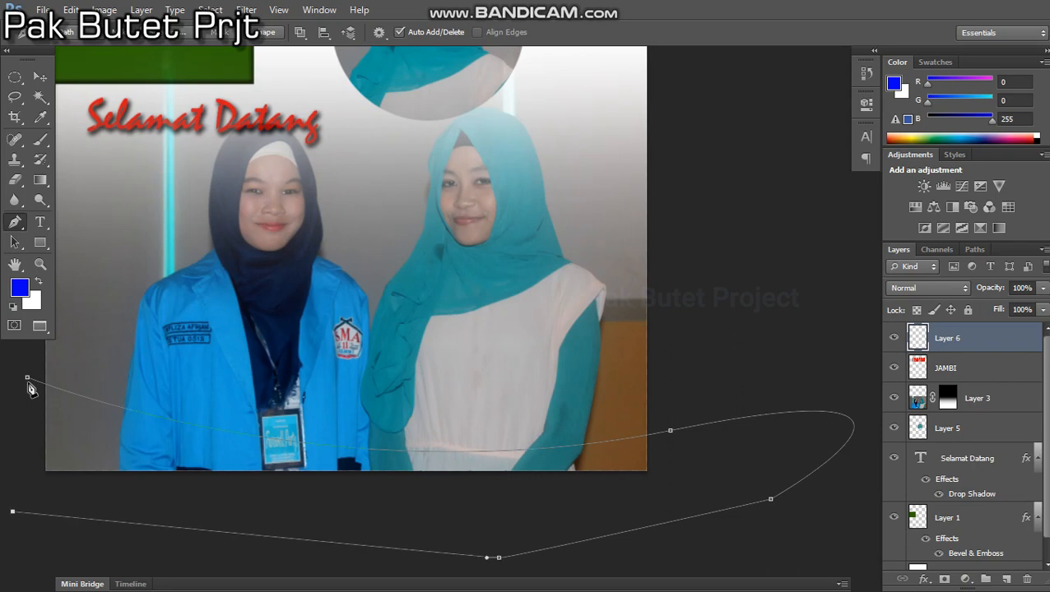
pyautogui.click(29, 378)
pyautogui.hotkey('ctrl', 'z')
pyautogui.click(29, 380)
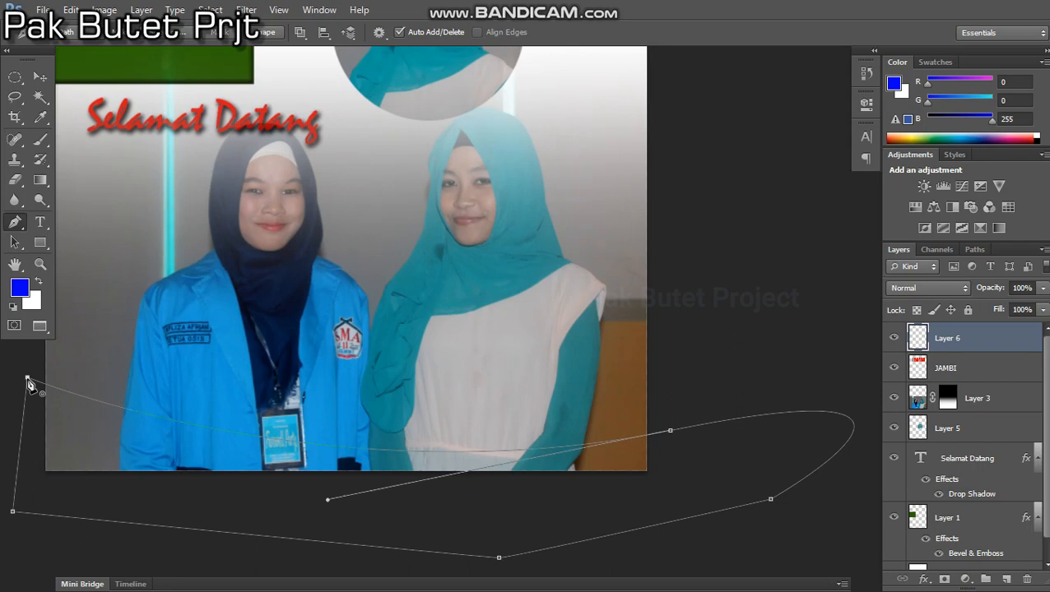
# Convert the path to a selection with a 0-pixel feather, fill it with blue on Layer 6 and deselect.
pyautogui.rightClick(97, 438)
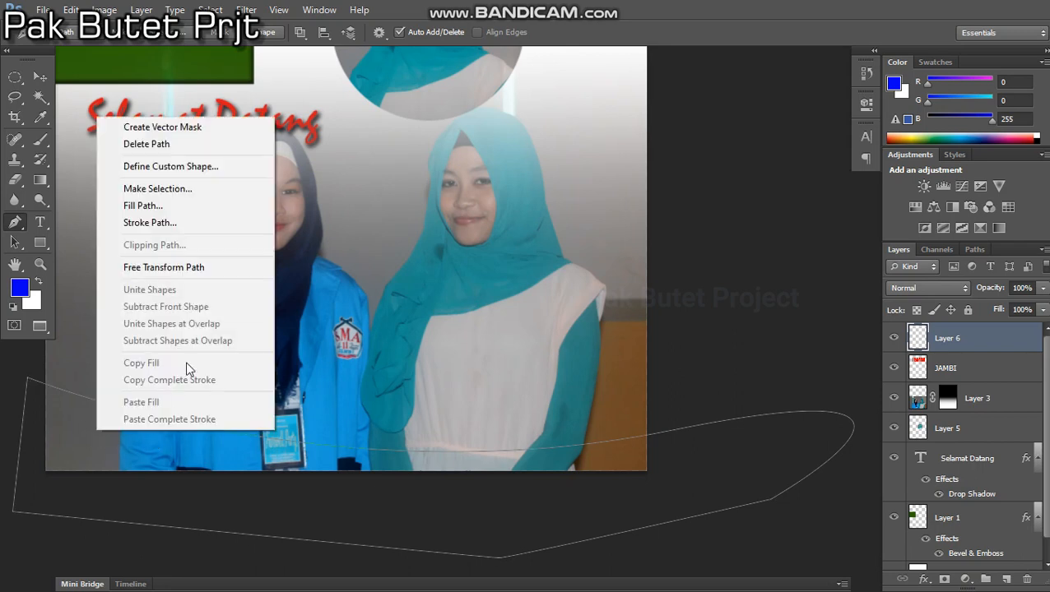
pyautogui.click(176, 189)
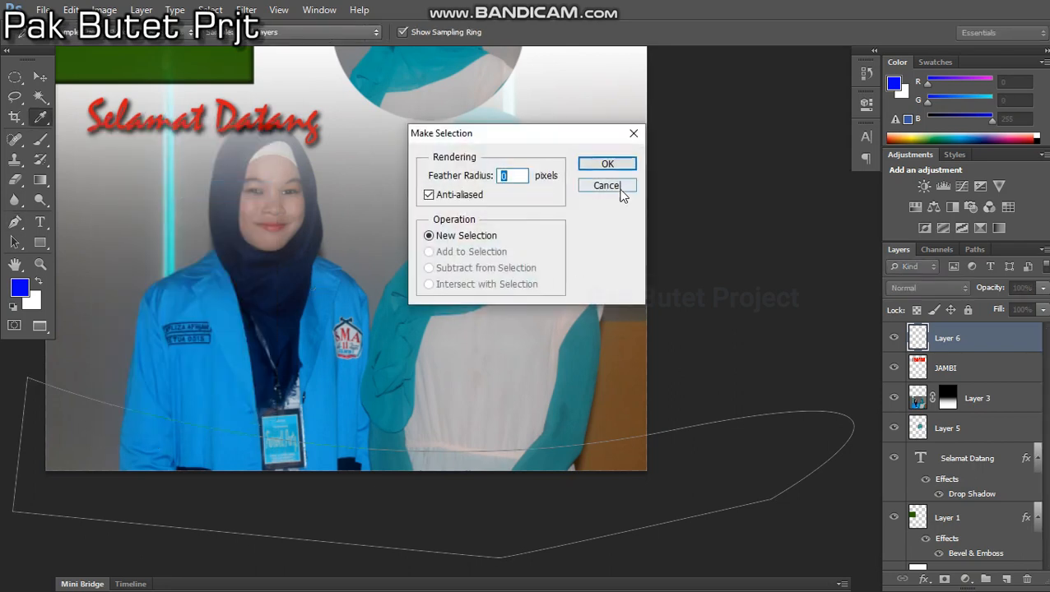
pyautogui.click(616, 164)
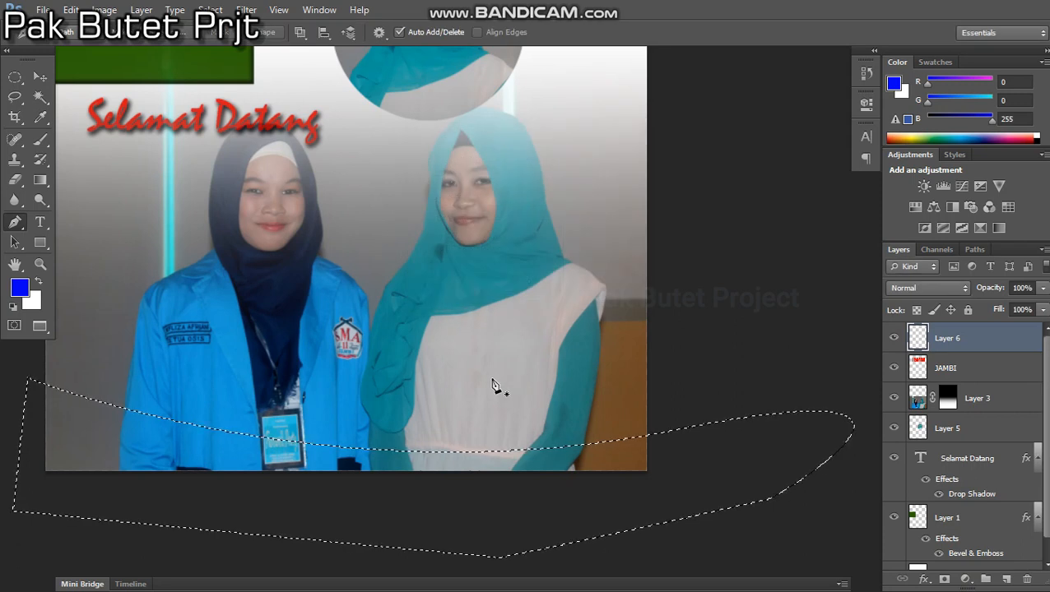
pyautogui.hotkey('alt', 'BackSpace')
pyautogui.hotkey('ctrl', 'd')
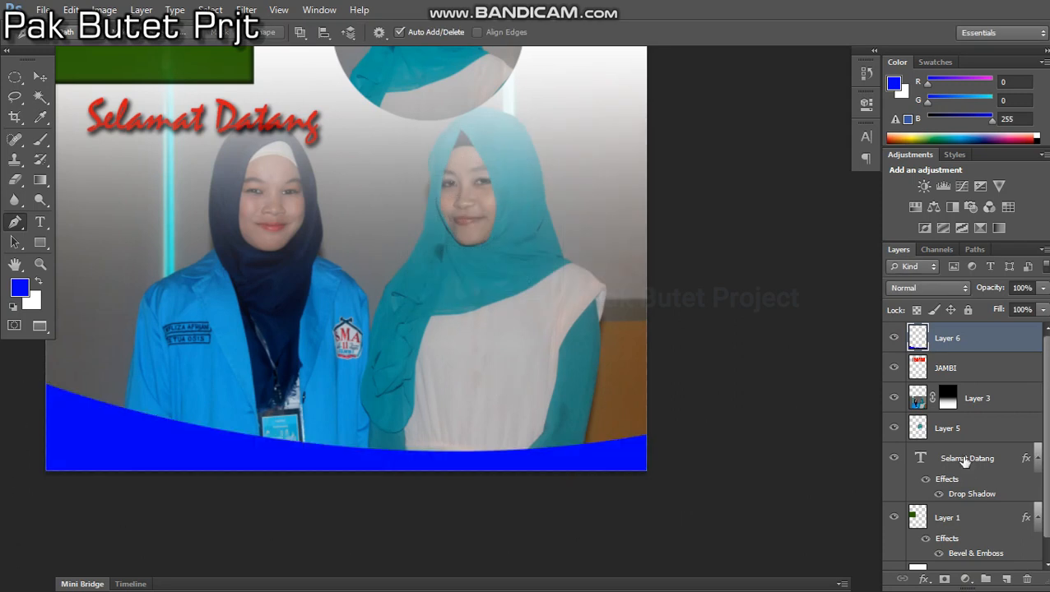
# Duplicate Layer 6 and recolour the original curved shape beneath the copy with magenta ff00d2.
pyautogui.hotkey('ctrl', 'j')
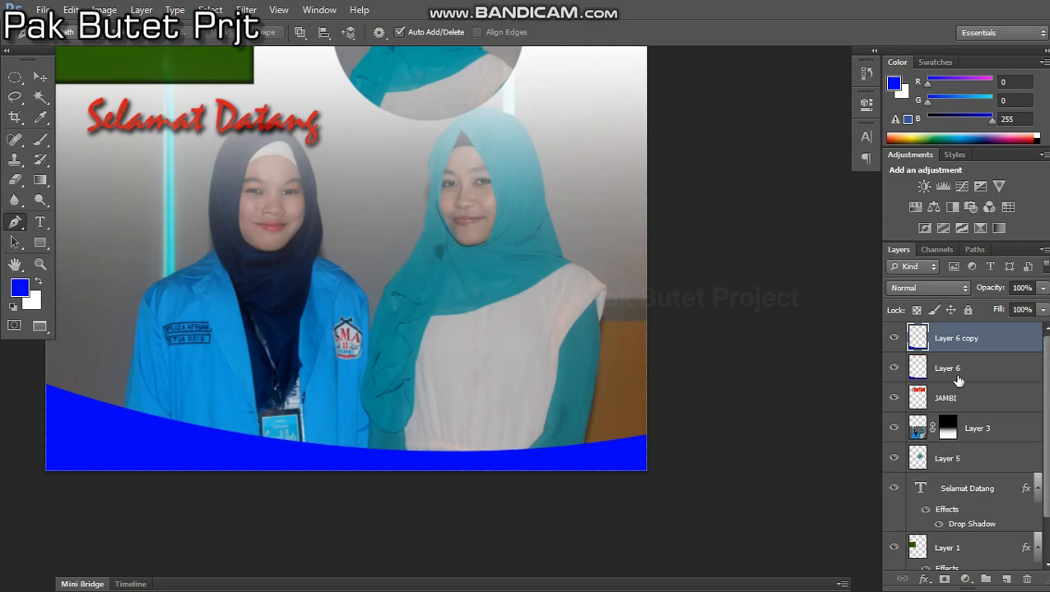
pyautogui.click(942, 372)
pyautogui.keyDown('ctrl'); pyautogui.click(918, 372); pyautogui.keyUp('ctrl')
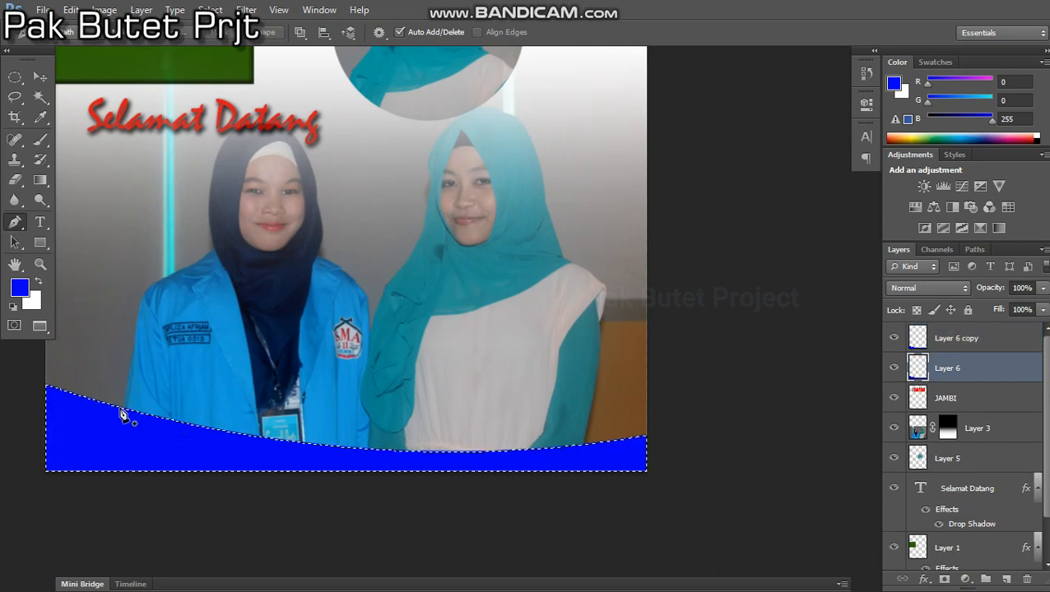
pyautogui.click(18, 288)
pyautogui.click(534, 165)
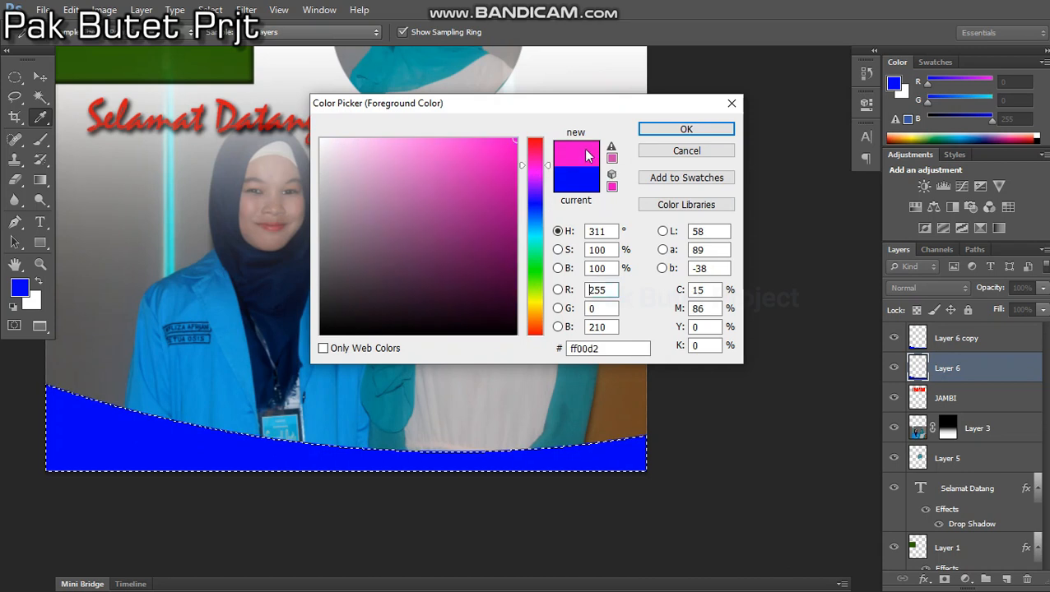
pyautogui.click(689, 131)
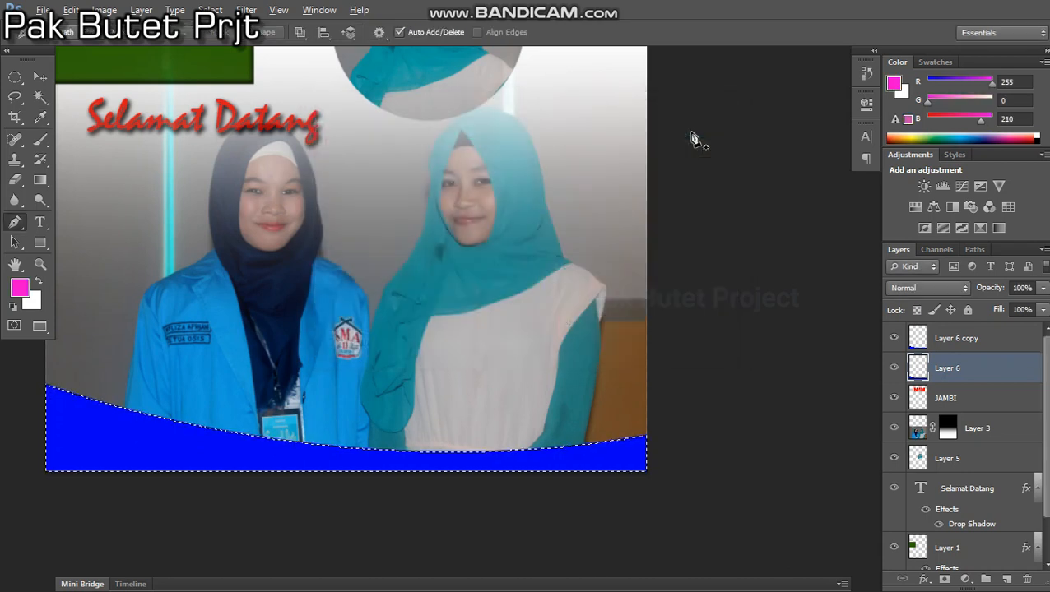
pyautogui.hotkey('ctrl', 'd')
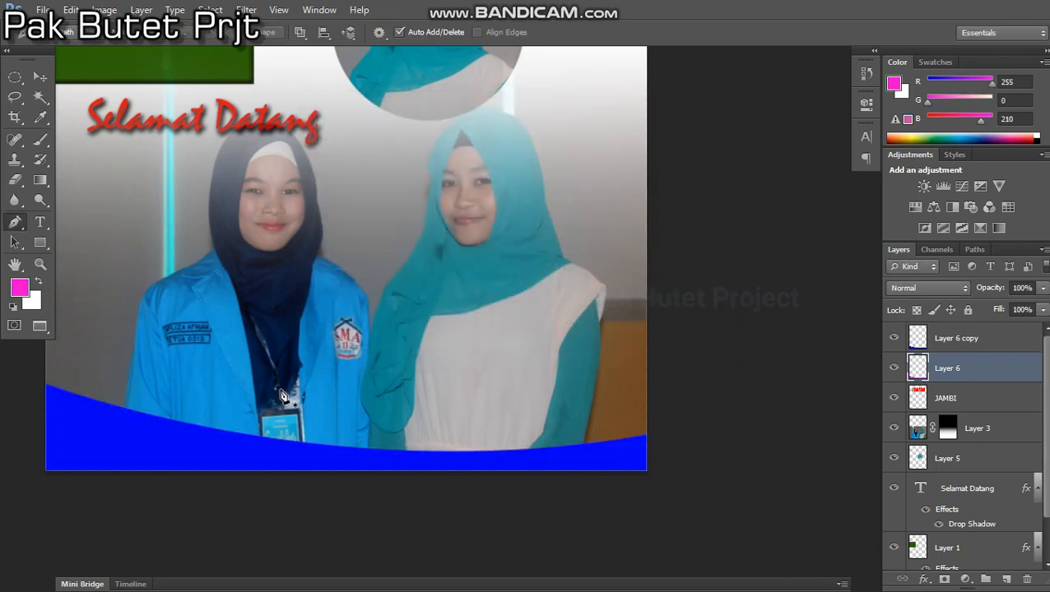
# Transform the magenta shape by raising its upper-left corner slightly, forming a thin tapering band above the blue curve.
pyautogui.press('v')
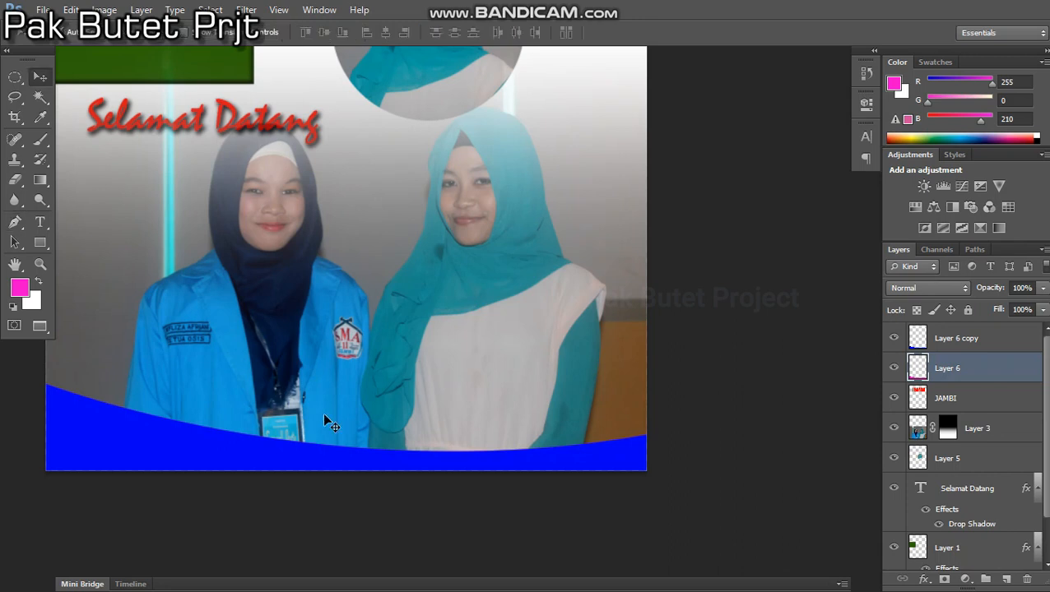
pyautogui.hotkey('ctrl', 't')
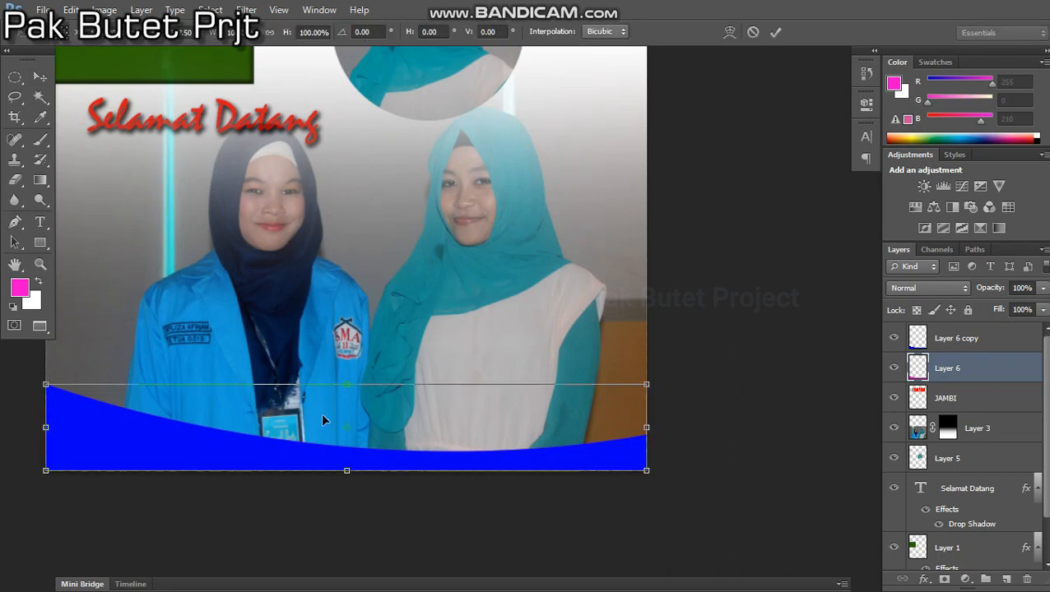
pyautogui.rightClick(327, 423)
pyautogui.click(412, 241)
pyautogui.moveTo(46, 384); pyautogui.dragTo(45, 372)
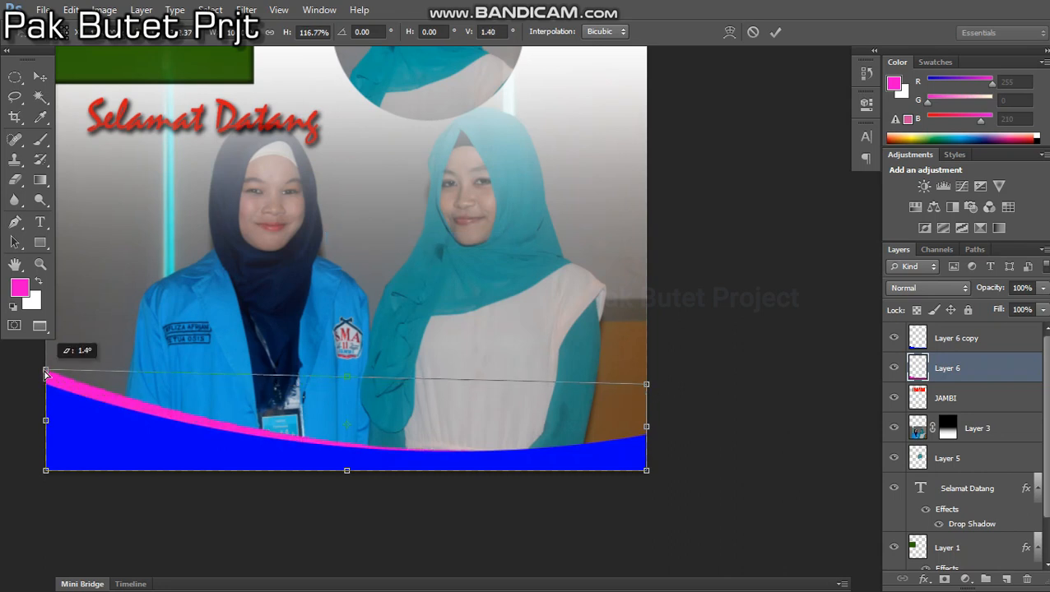
pyautogui.press('Return')
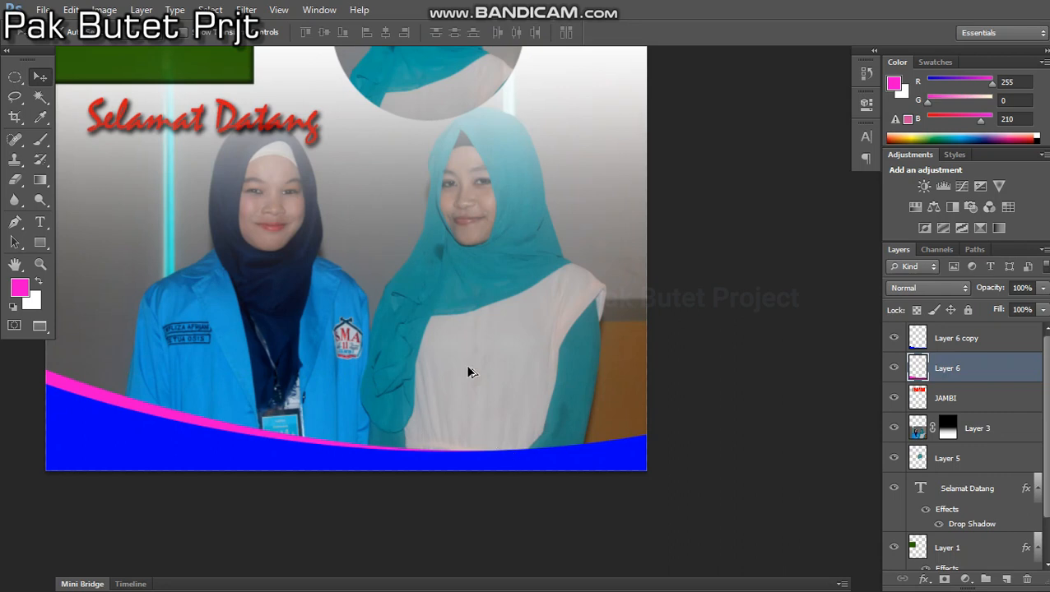
# Examine the whole poster layout at different zoom levels and in full-screen view.
pyautogui.scroll(-4, 424, 379)
pyautogui.scroll(3, 553, 485)
pyautogui.scroll(-2, 560, 395)
pyautogui.scroll(-2, 461, 415)
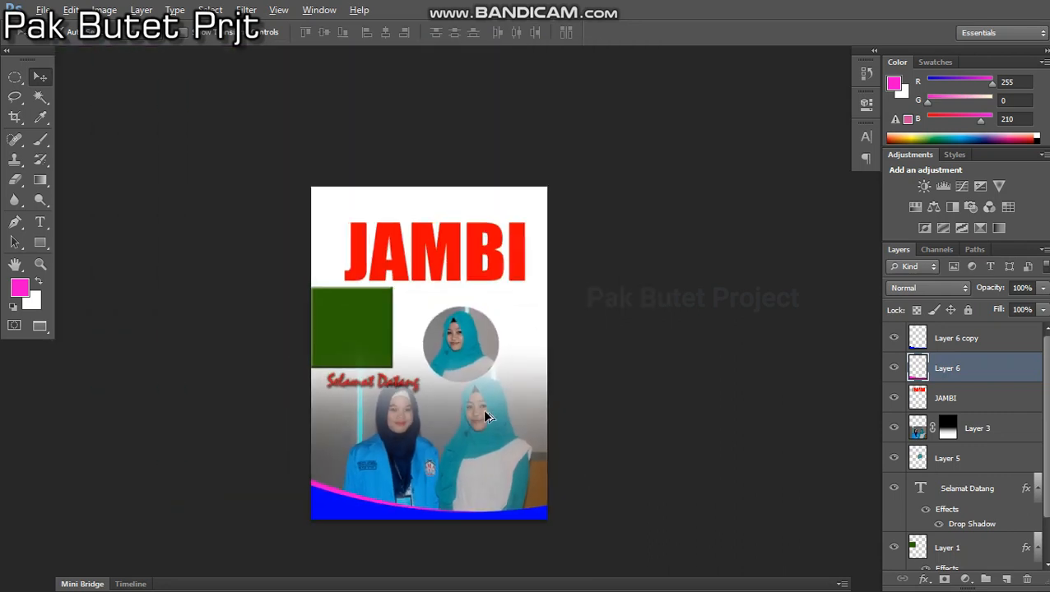
pyautogui.scroll(2, 457, 443)
pyautogui.scroll(-1, 485, 416)
pyautogui.scroll(2, 449, 451)
pyautogui.scroll(-1, 449, 451)
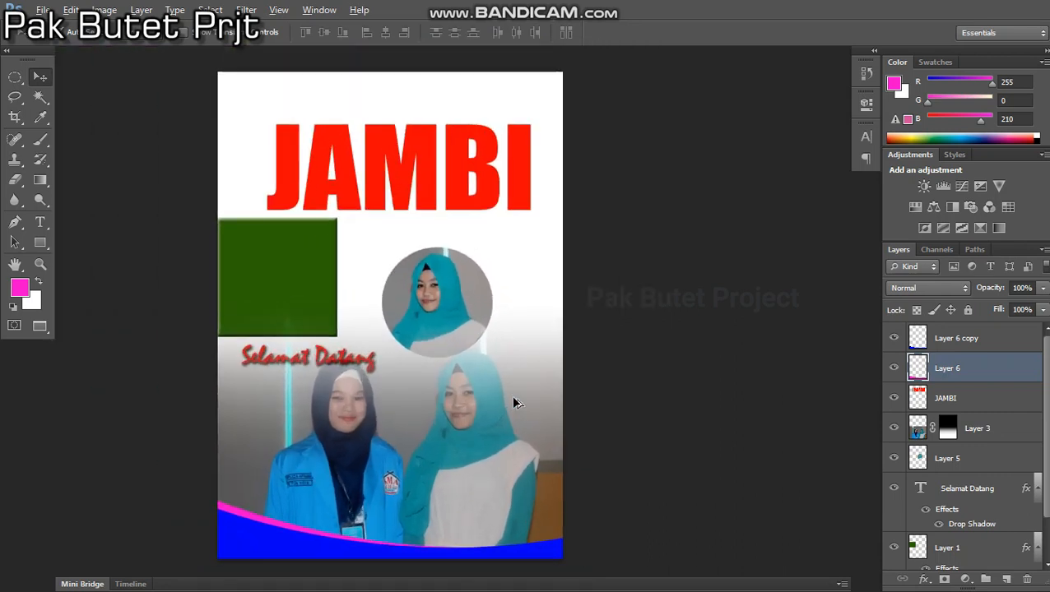
pyautogui.click(534, 399)
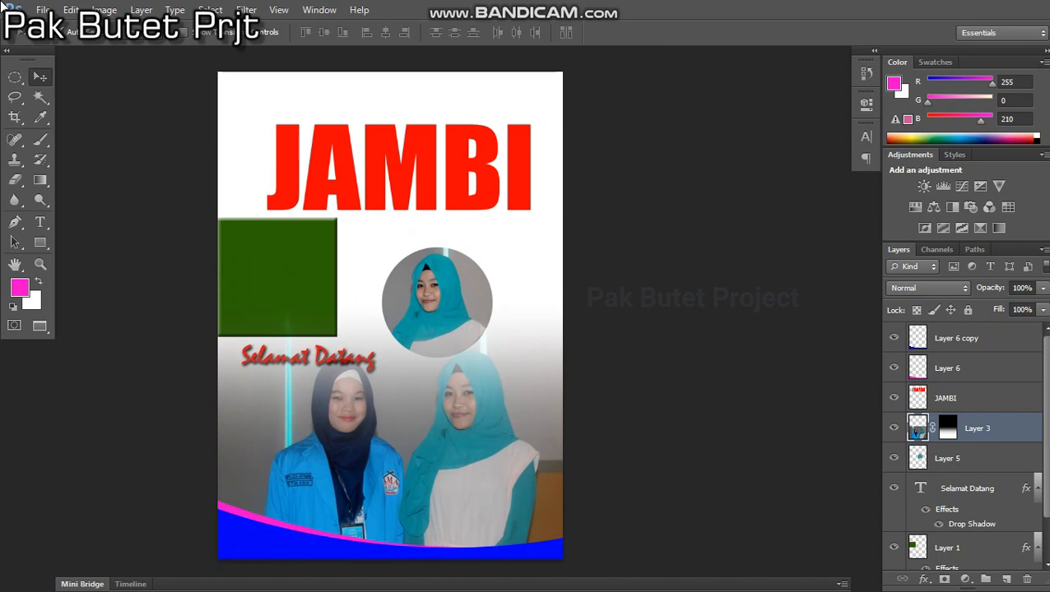
pyautogui.press('f')
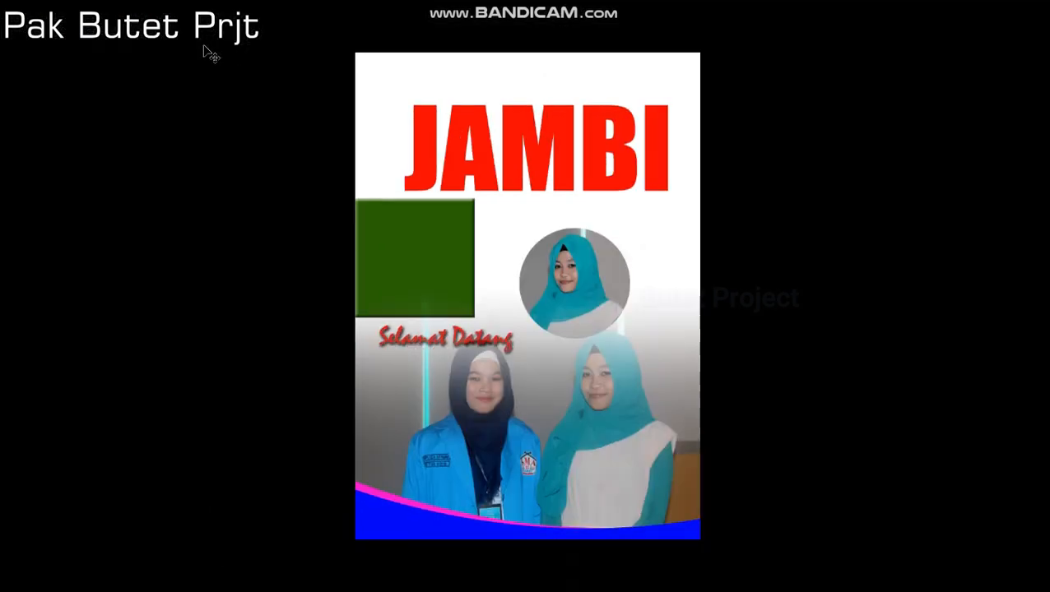
pyautogui.press('f')
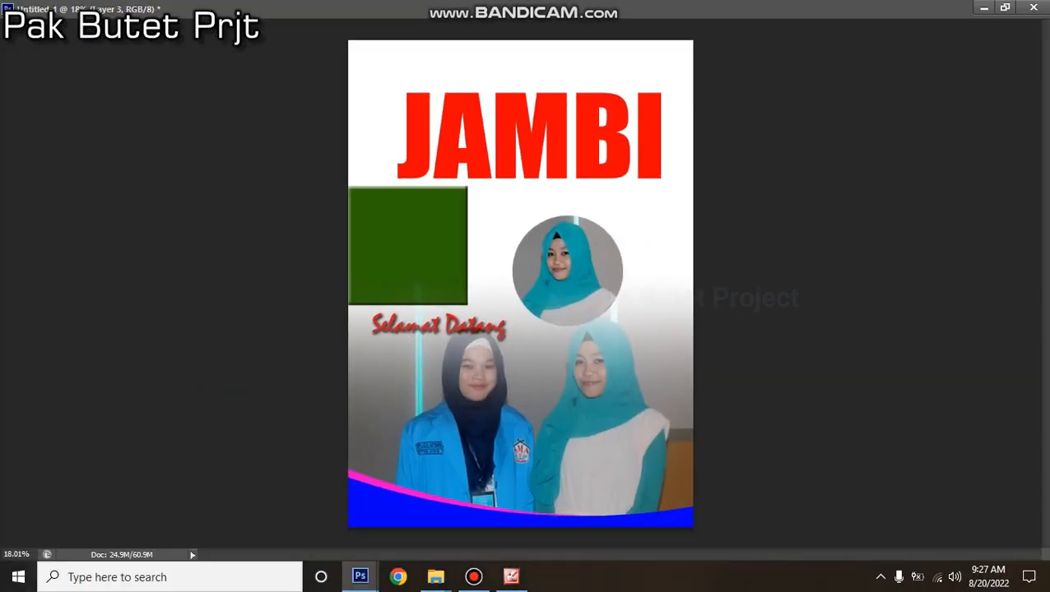
# Restore the poster document to a smaller floating window with the whole page in view.
pyautogui.click(1004, 8)
pyautogui.scroll(-3, 351, 331)
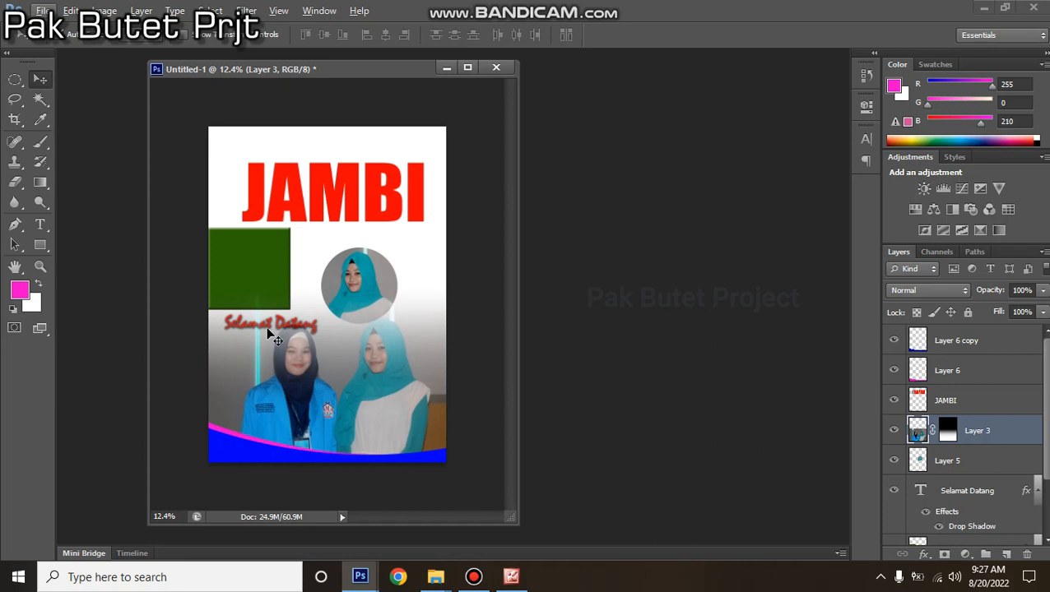
pyautogui.hotkey('ctrl', 'e')
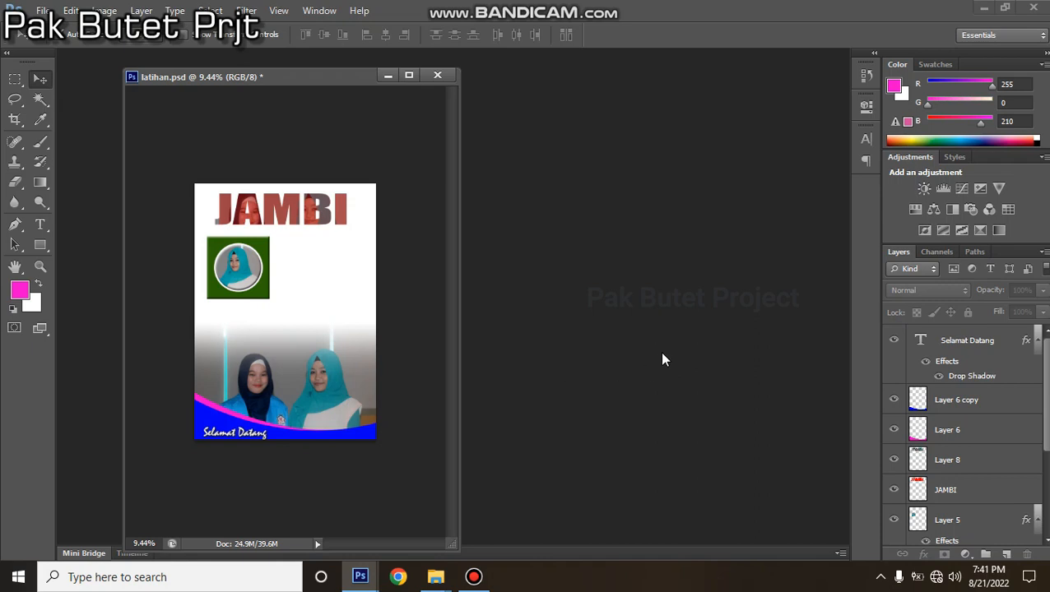
# Open the image 41fasha-maulana-walikota from the Latihan 4 folder in Photoshop as a separate document.
pyautogui.click(436, 577)
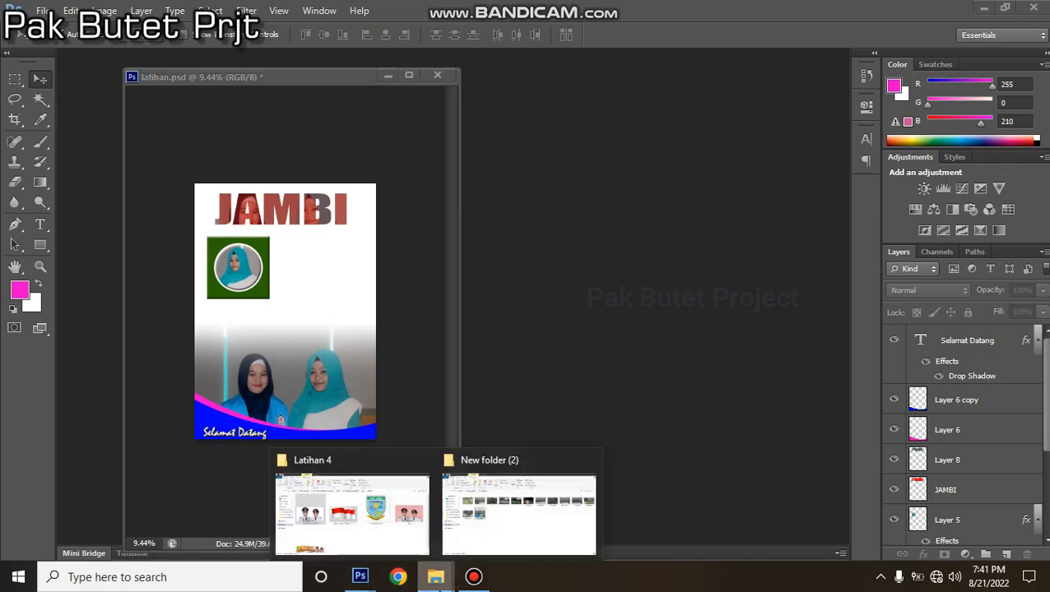
pyautogui.click(406, 517)
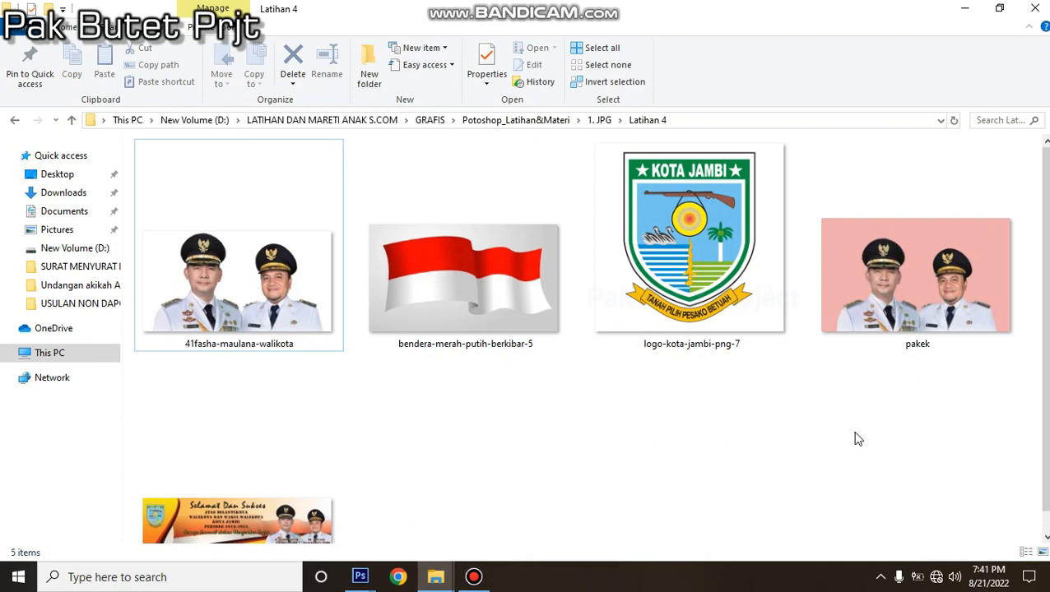
pyautogui.click(868, 329)
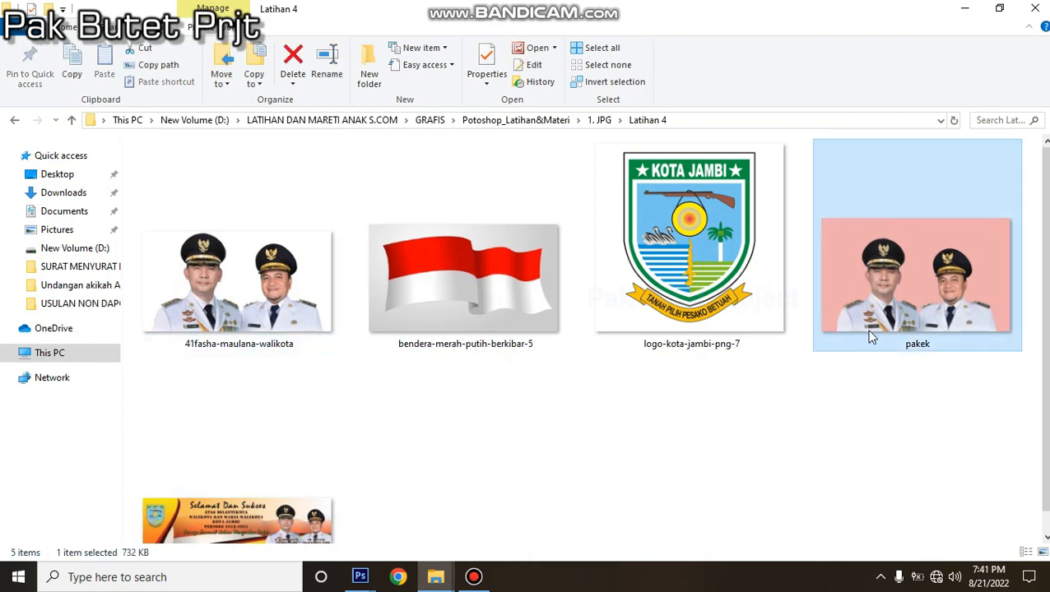
pyautogui.click(216, 336)
pyautogui.moveTo(243, 299); pyautogui.dragTo(681, 333)
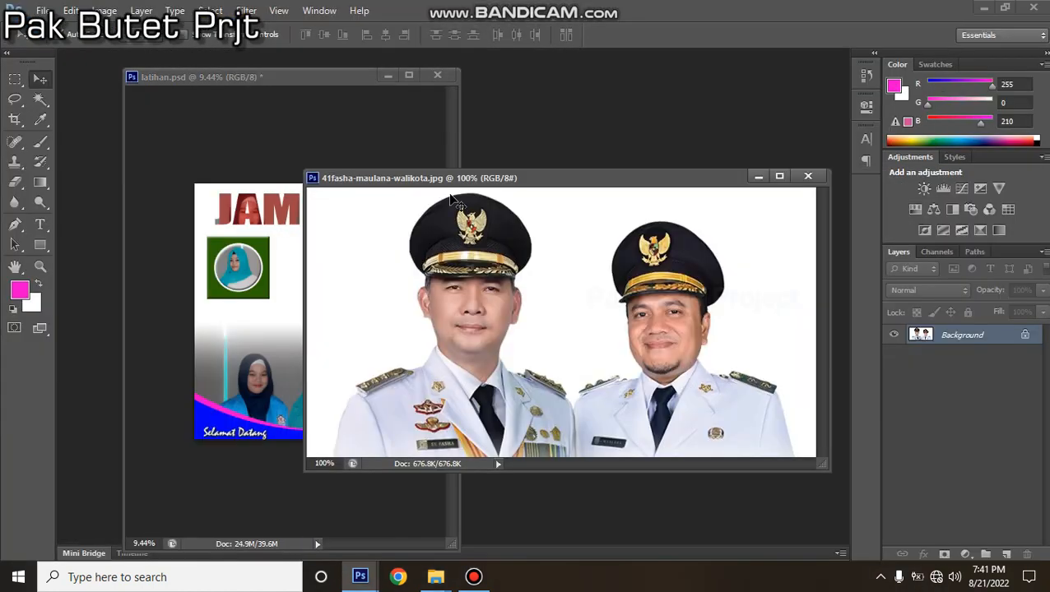
# Enlarge the photo's document window to leave space around the image, and reposition it within the workspace.
pyautogui.moveTo(461, 178); pyautogui.dragTo(441, 157)
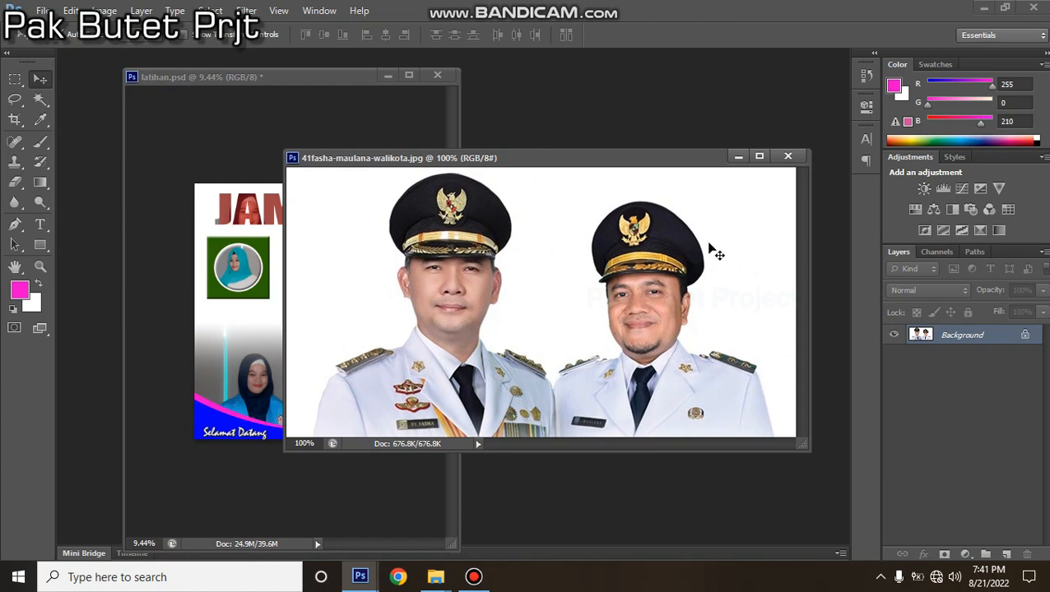
pyautogui.moveTo(809, 451); pyautogui.dragTo(891, 507)
pyautogui.moveTo(527, 159); pyautogui.dragTo(486, 134)
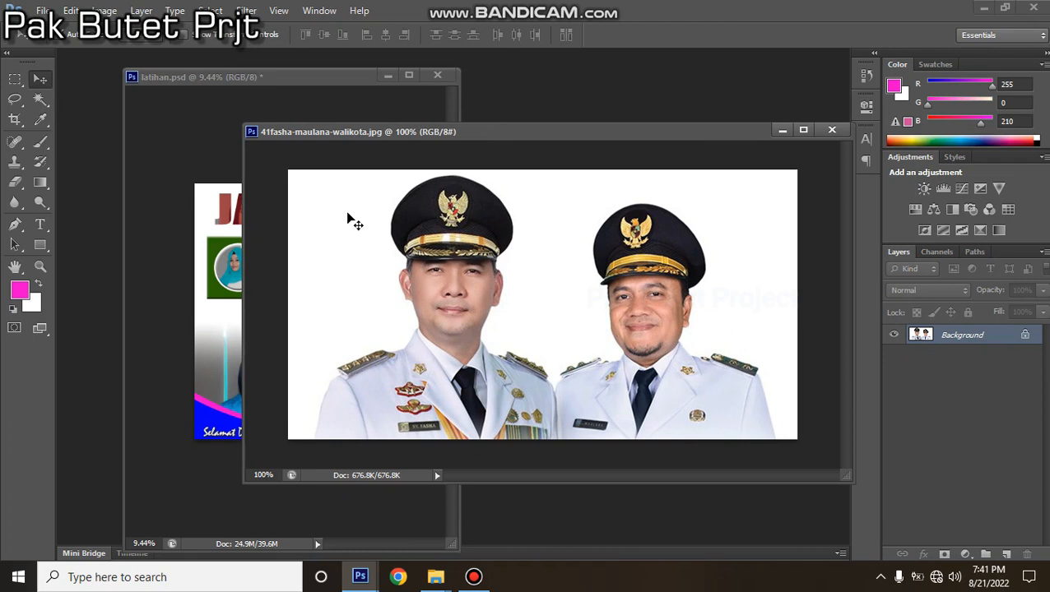
pyautogui.moveTo(532, 136); pyautogui.dragTo(483, 134)
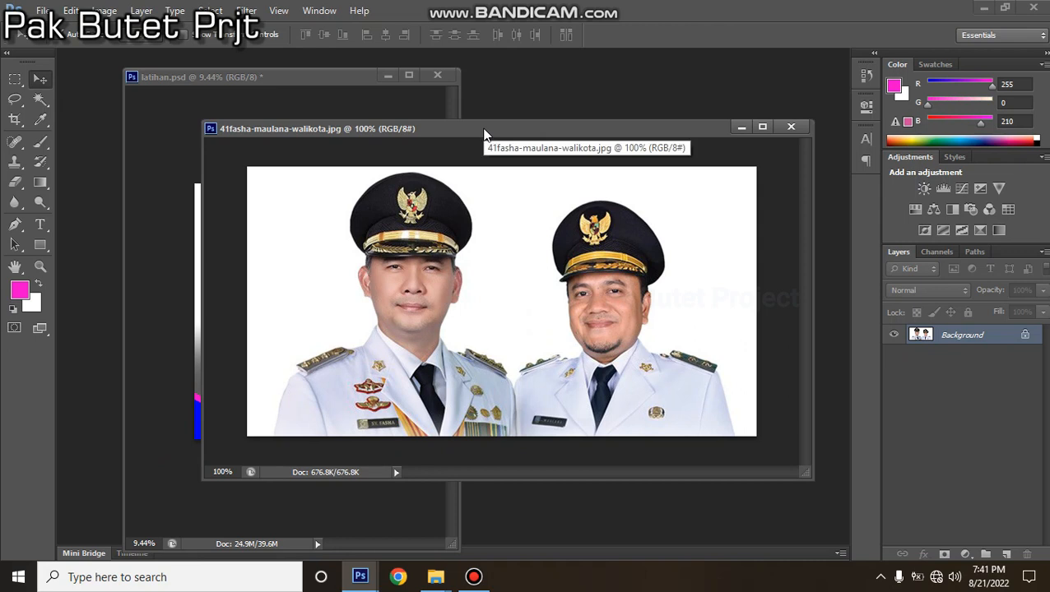
pyautogui.rightClick(484, 133)
pyautogui.click(540, 145)
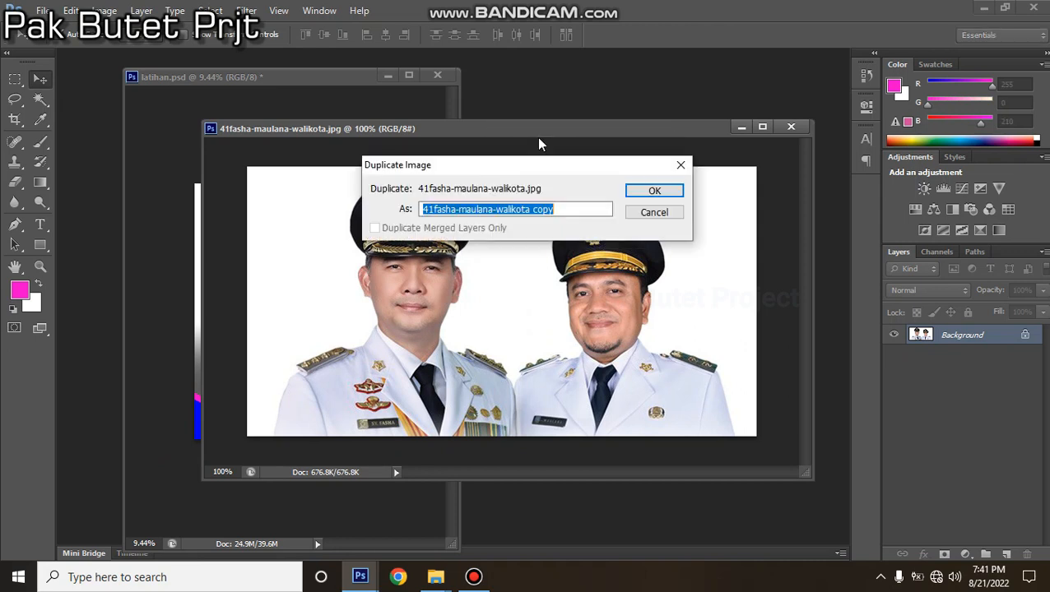
pyautogui.click(663, 212)
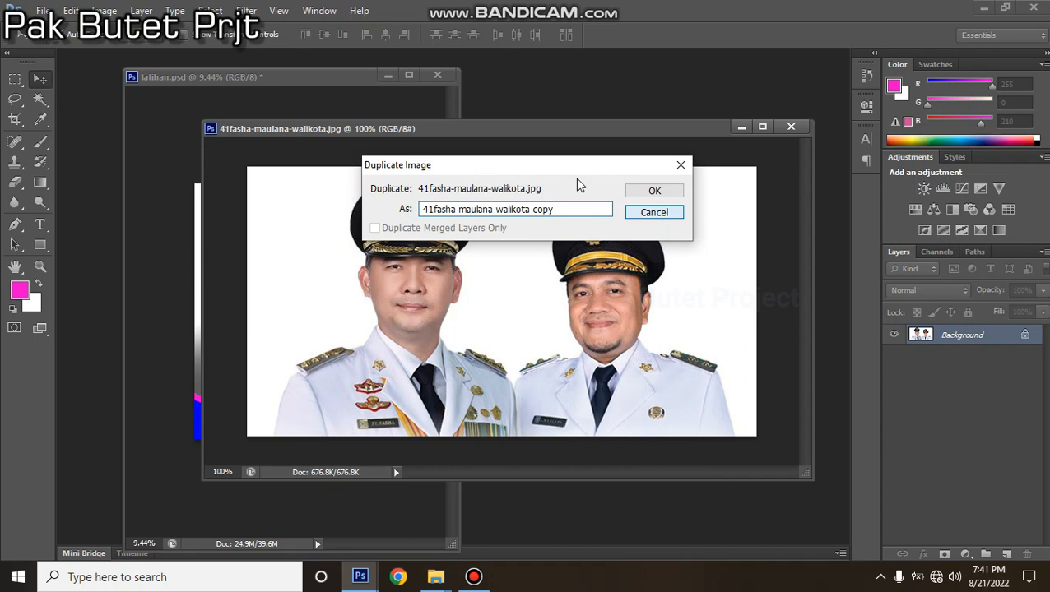
pyautogui.rightClick(452, 133)
pyautogui.click(484, 138)
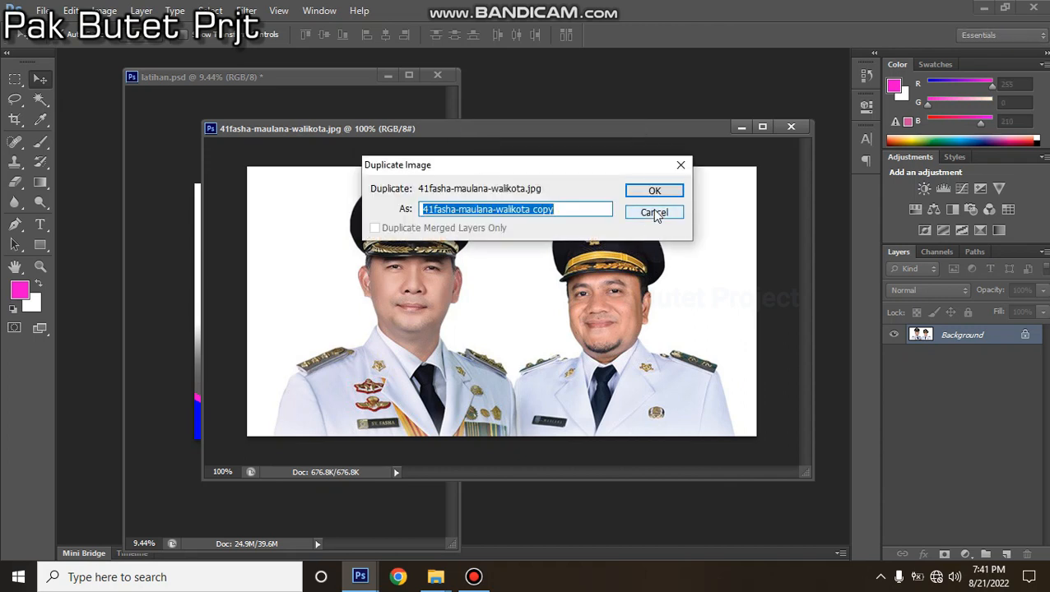
pyautogui.click(649, 213)
# Duplicate the photo as "41fasha-maulana-walikota copy" and detach the copy into its own floating window.
pyautogui.rightClick(479, 128)
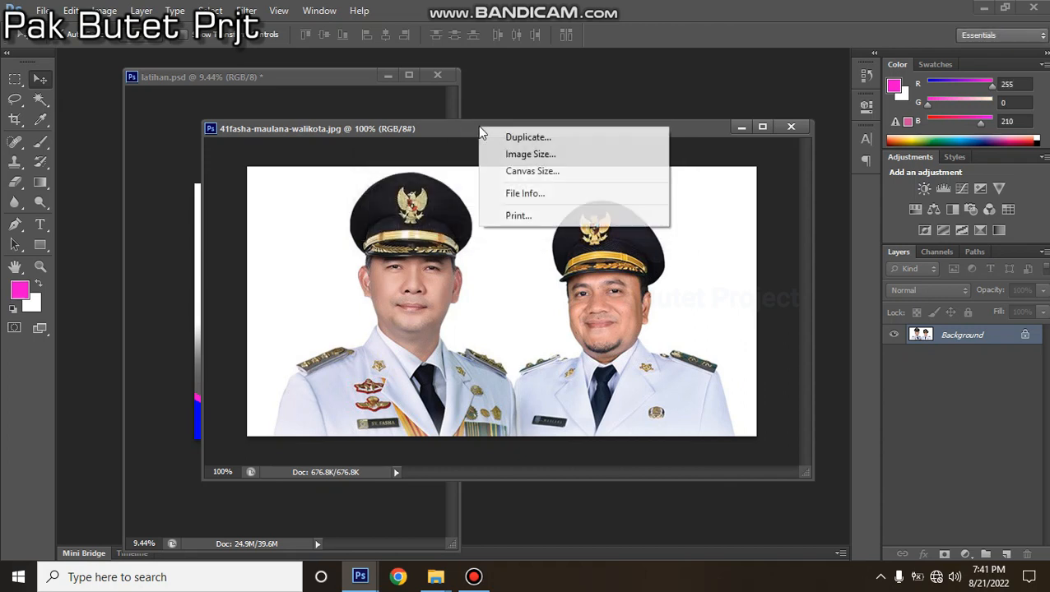
pyautogui.click(527, 137)
pyautogui.click(651, 192)
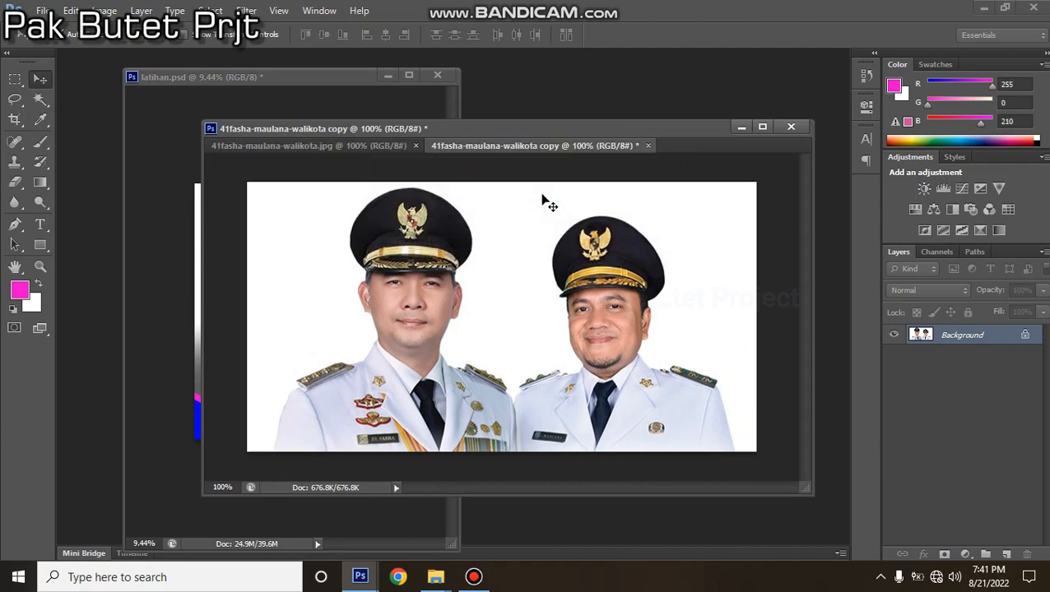
pyautogui.moveTo(534, 154); pyautogui.dragTo(481, 197)
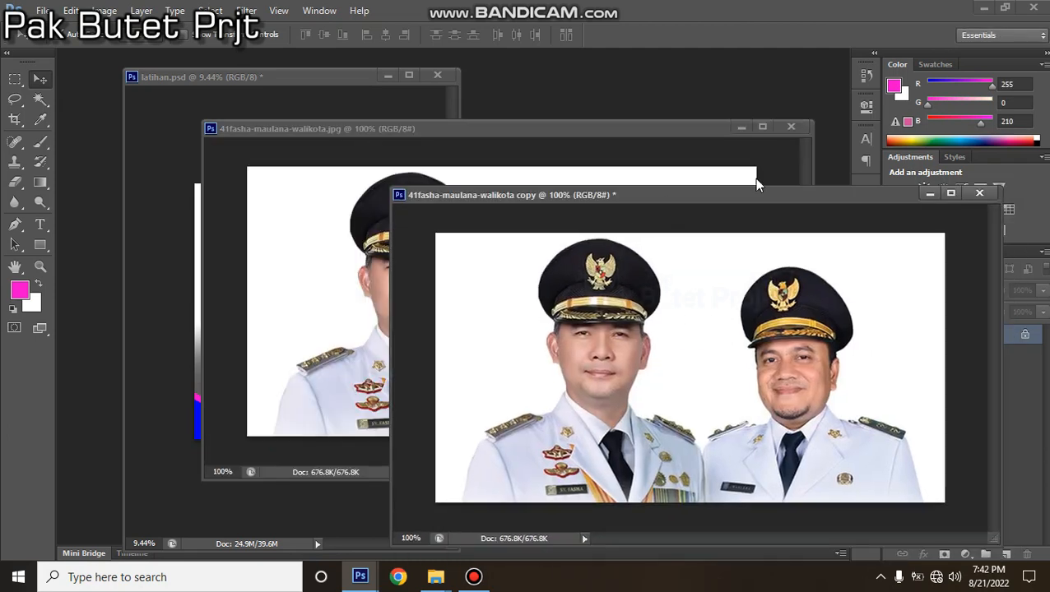
# Close the original photo document and convert the copy's locked Background into an editable layer named Layer 0.
pyautogui.click(786, 128)
pyautogui.moveTo(635, 198); pyautogui.dragTo(495, 150)
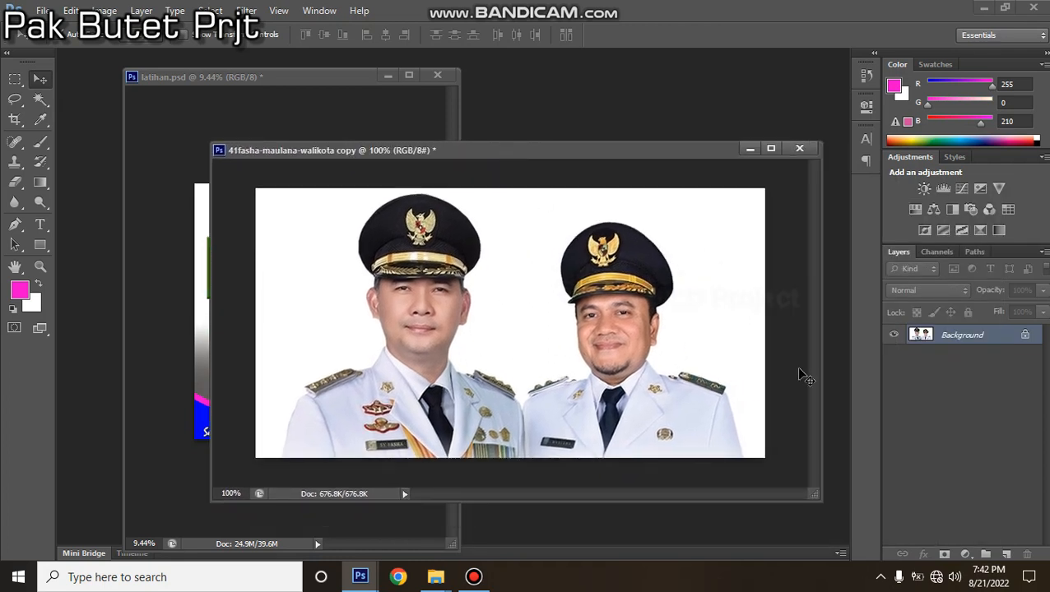
pyautogui.doubleClick(973, 337)
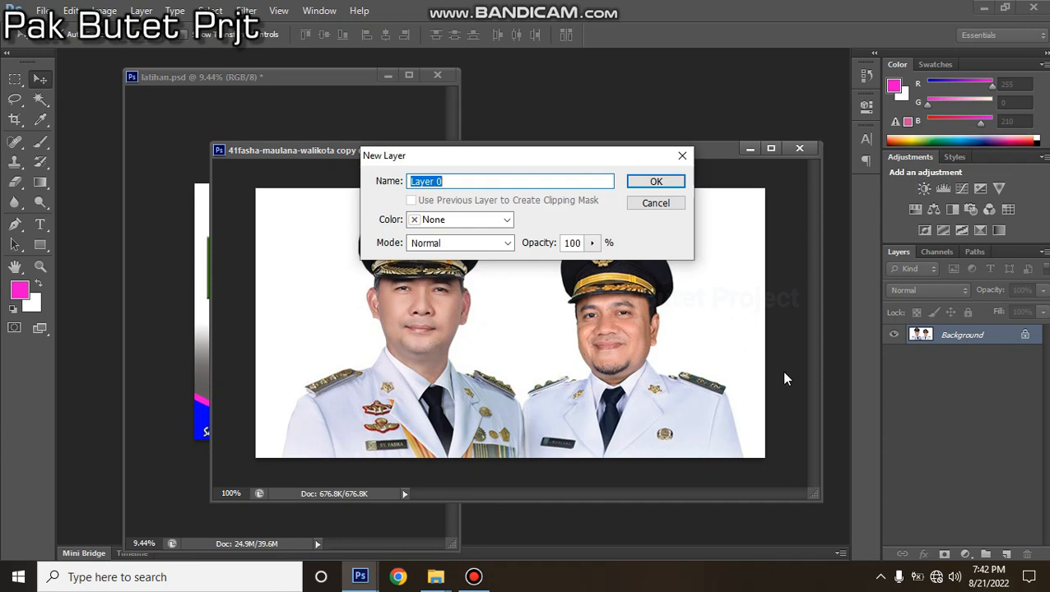
pyautogui.click(655, 181)
pyautogui.moveTo(517, 153); pyautogui.dragTo(525, 135)
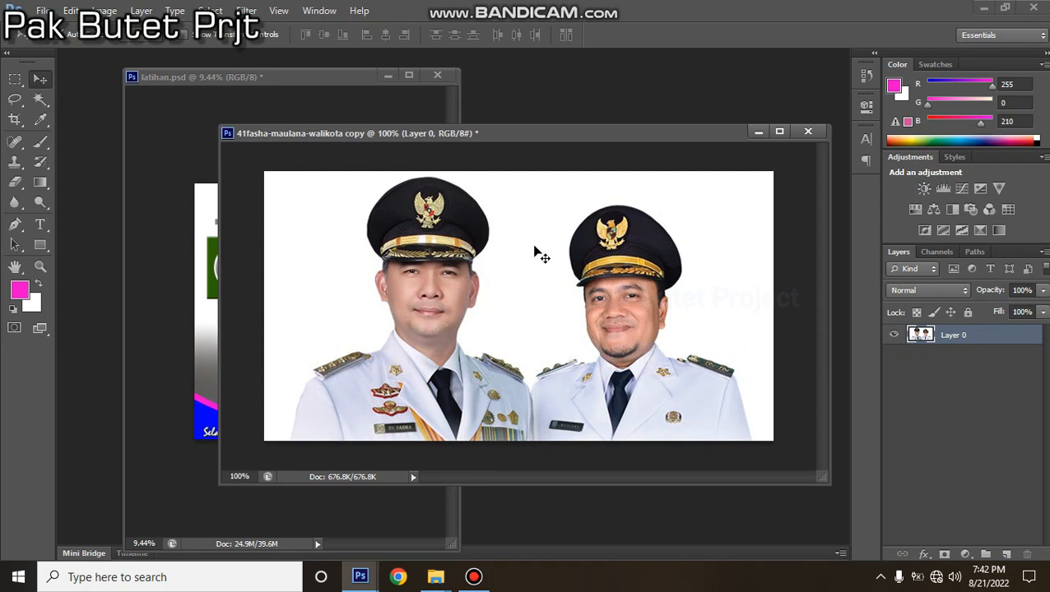
# Try to delete the white background around the two officials with a contiguous Magic Wand selection at tolerance 32.
pyautogui.press('w')
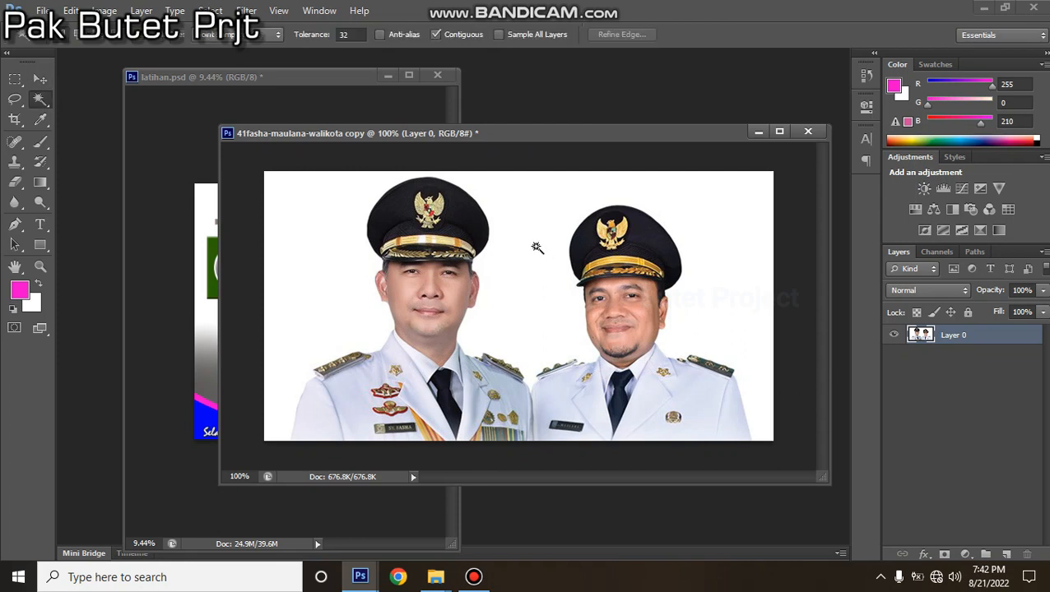
pyautogui.rightClick(46, 100)
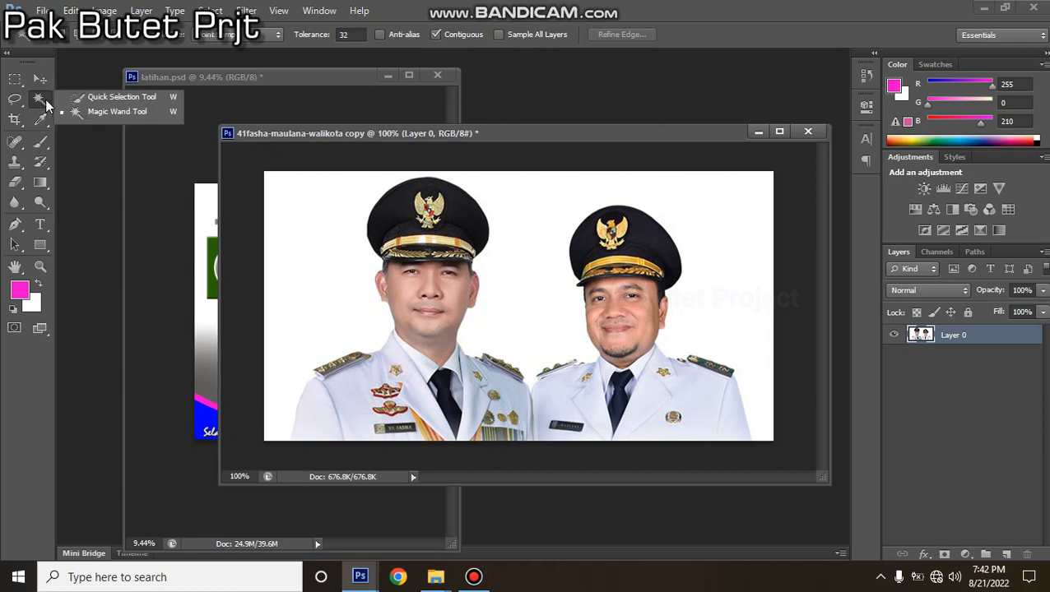
pyautogui.click(117, 111)
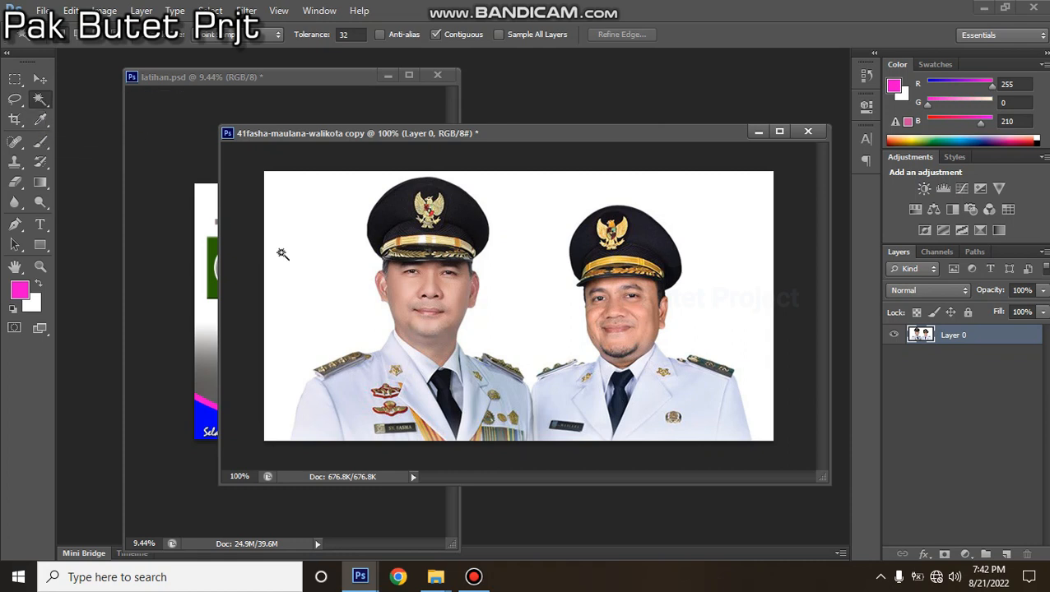
pyautogui.click(531, 230)
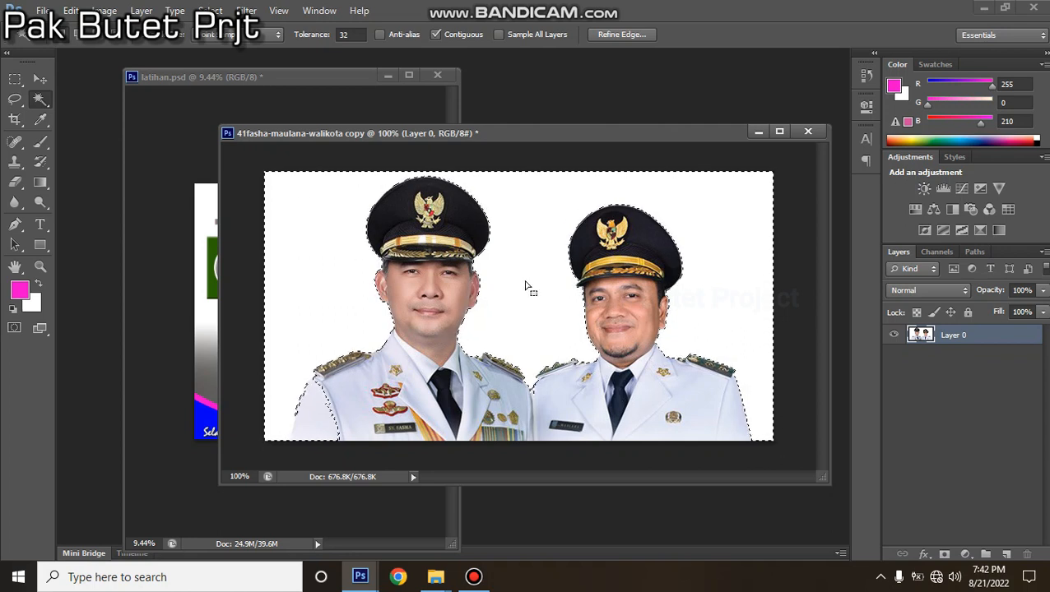
pyautogui.press('Delete')
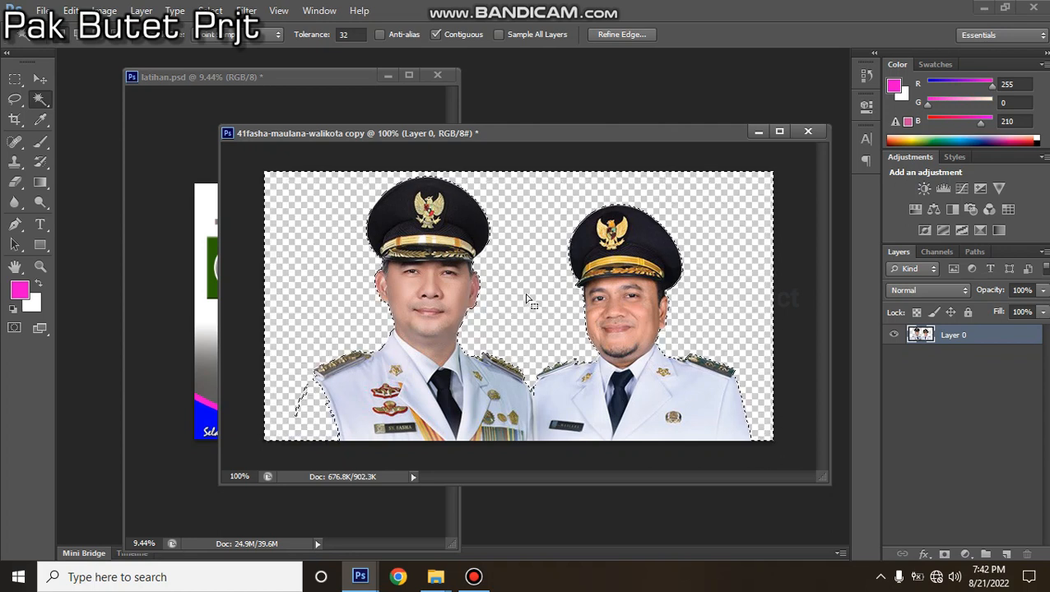
pyautogui.scroll(3, 376, 397)
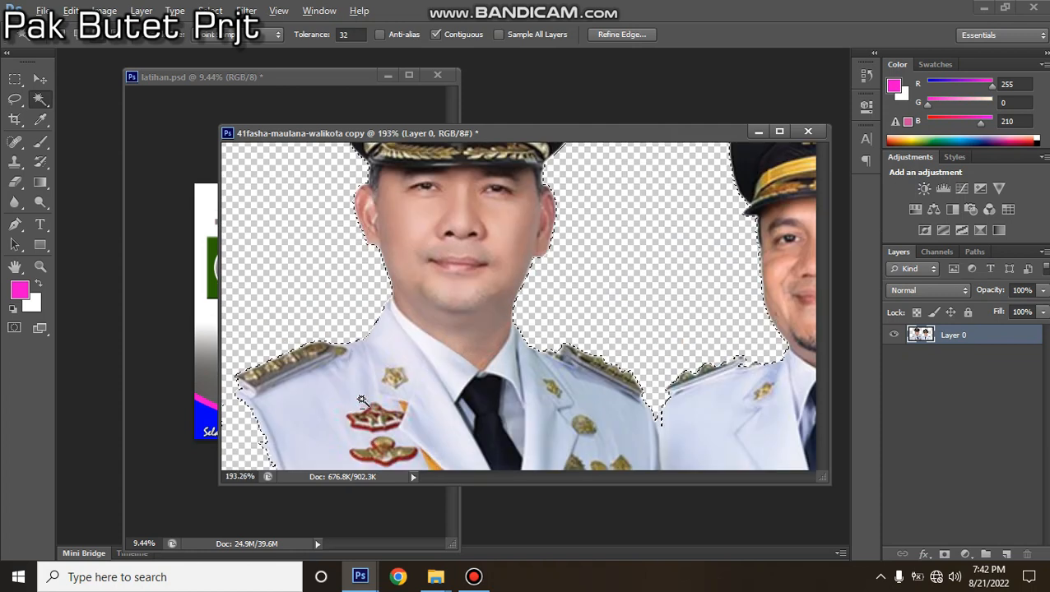
pyautogui.scroll(-3, 358, 402)
pyautogui.scroll(2, 309, 396)
pyautogui.scroll(-4, 310, 395)
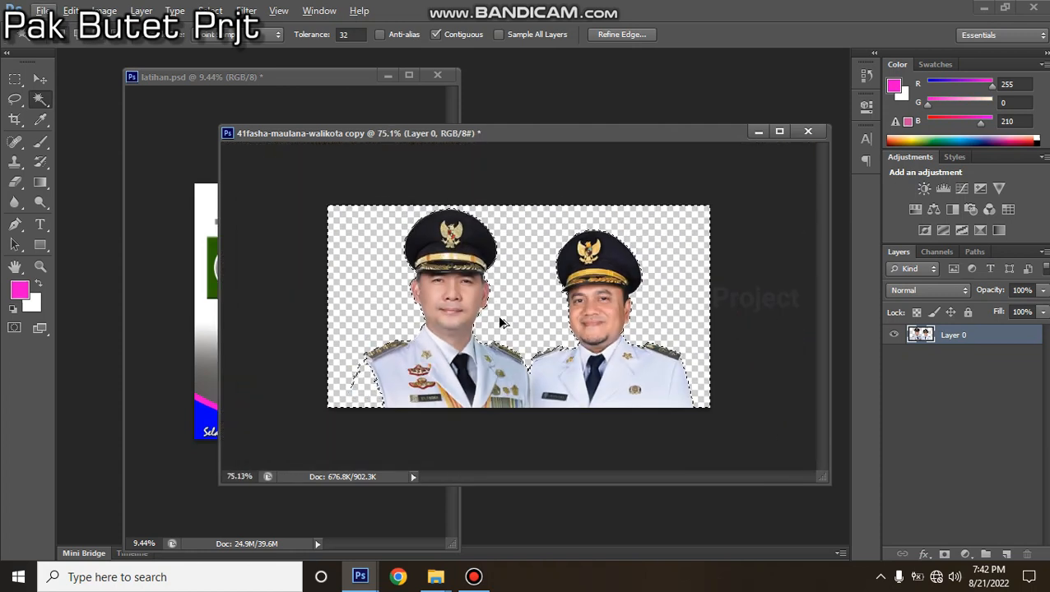
# Undo the background deletion and clear the selection.
pyautogui.hotkey('ctrl', 'z')
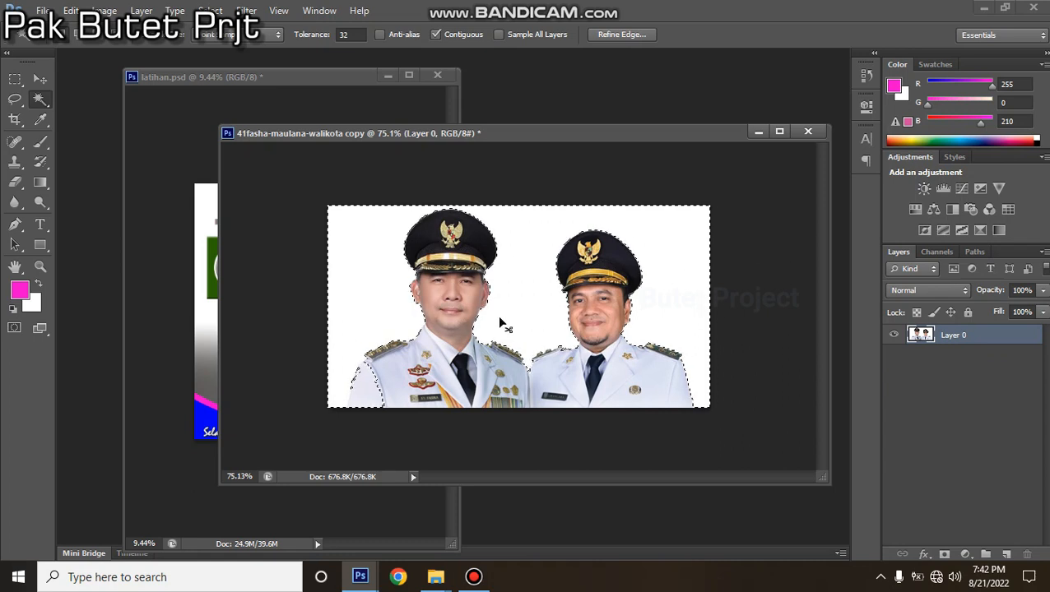
pyautogui.hotkey('ctrl', 'd')
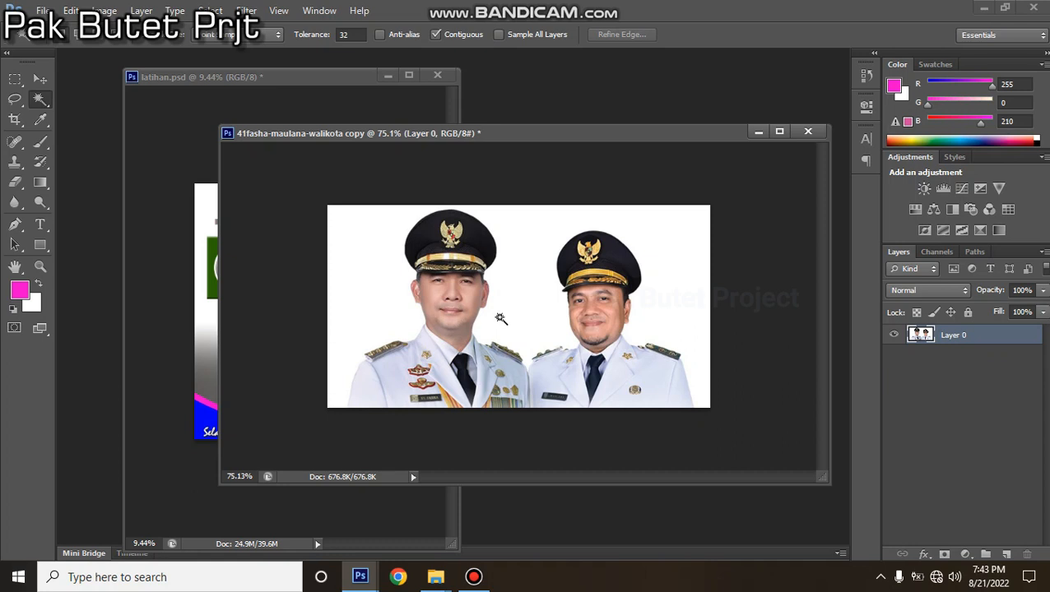
# Maximize the photo copy's document window and duplicate Layer 0.
pyautogui.click(779, 132)
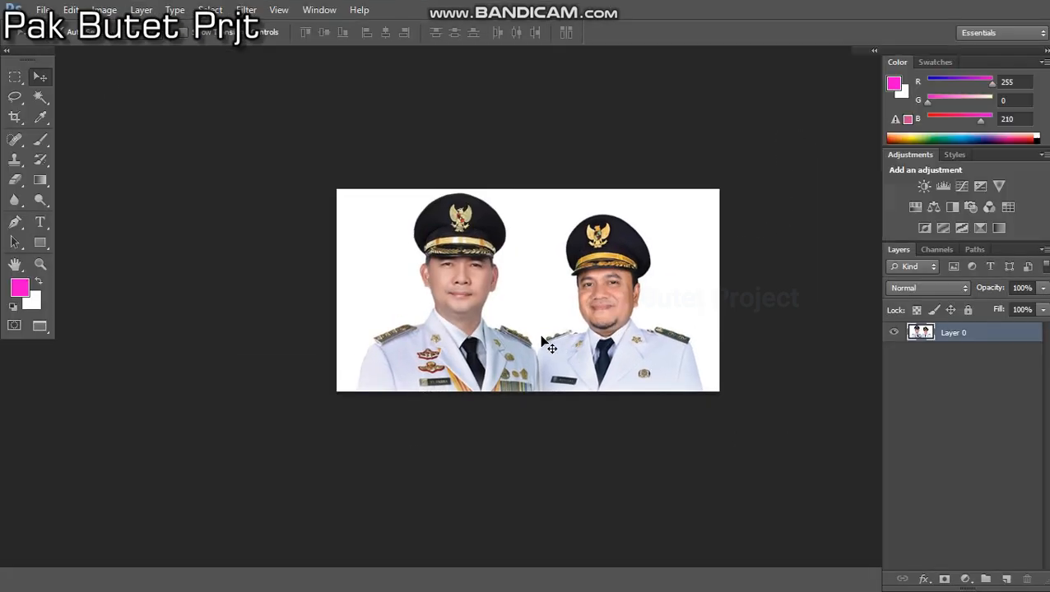
pyautogui.scroll(2, 436, 419)
pyautogui.scroll(-2, 433, 380)
pyautogui.scroll(5, 328, 375)
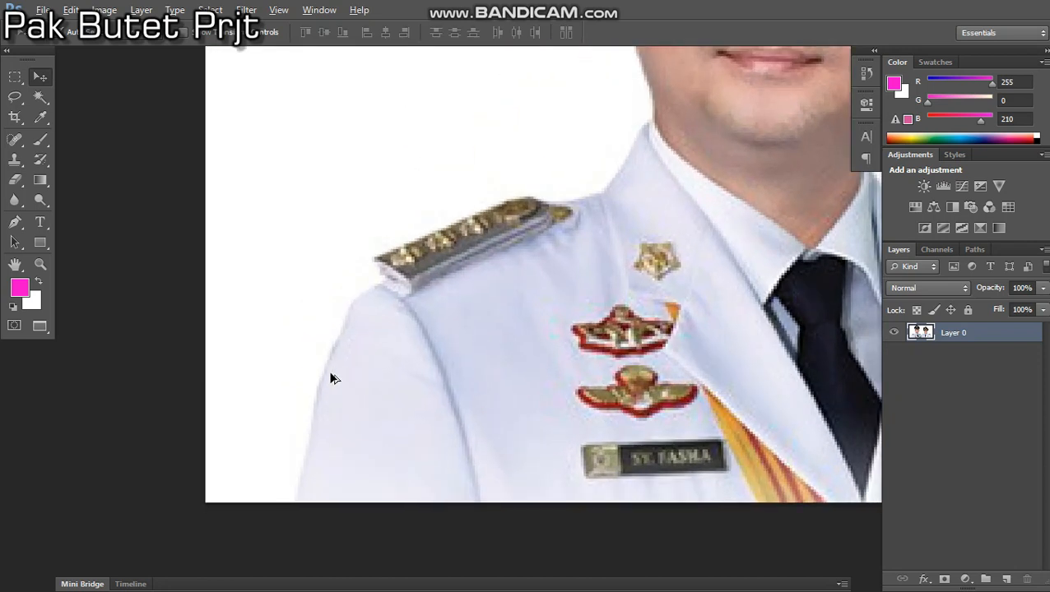
pyautogui.scroll(-5, 324, 407)
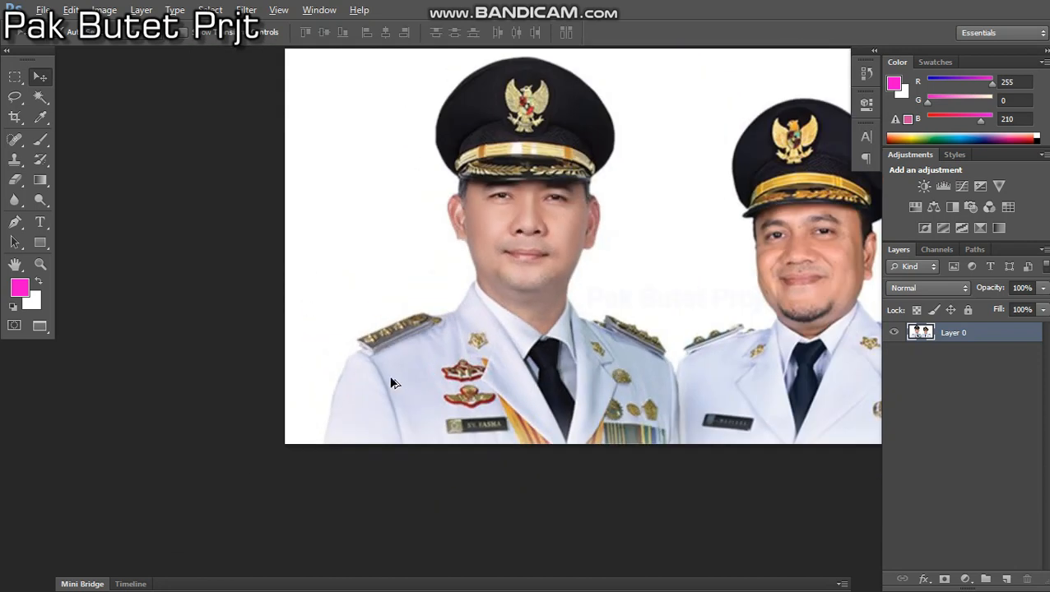
pyautogui.scroll(1, 515, 305)
pyautogui.scroll(-1, 576, 362)
pyautogui.scroll(1, 535, 398)
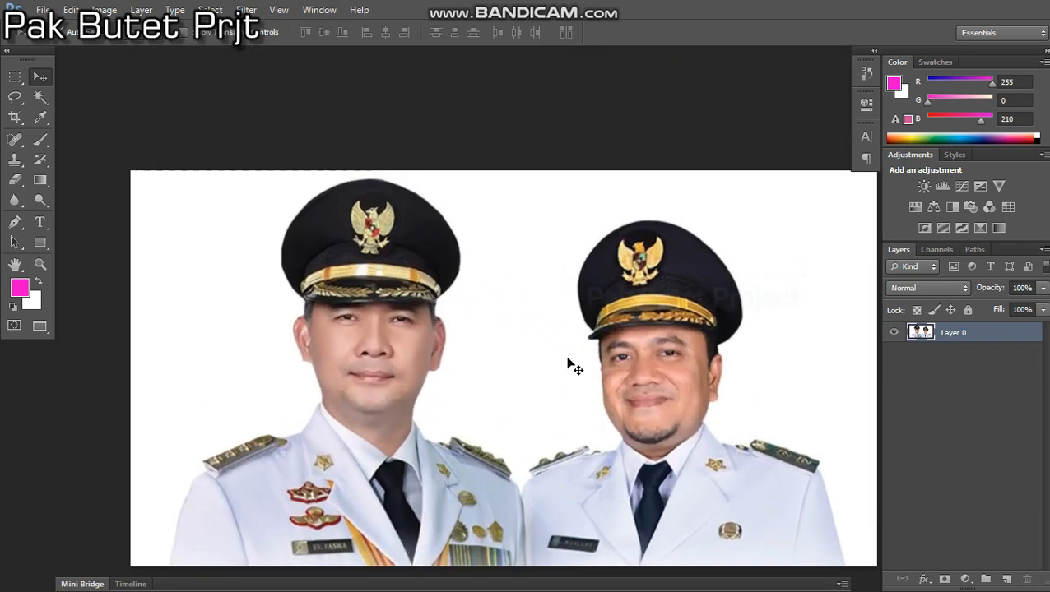
pyautogui.scroll(-1, 625, 338)
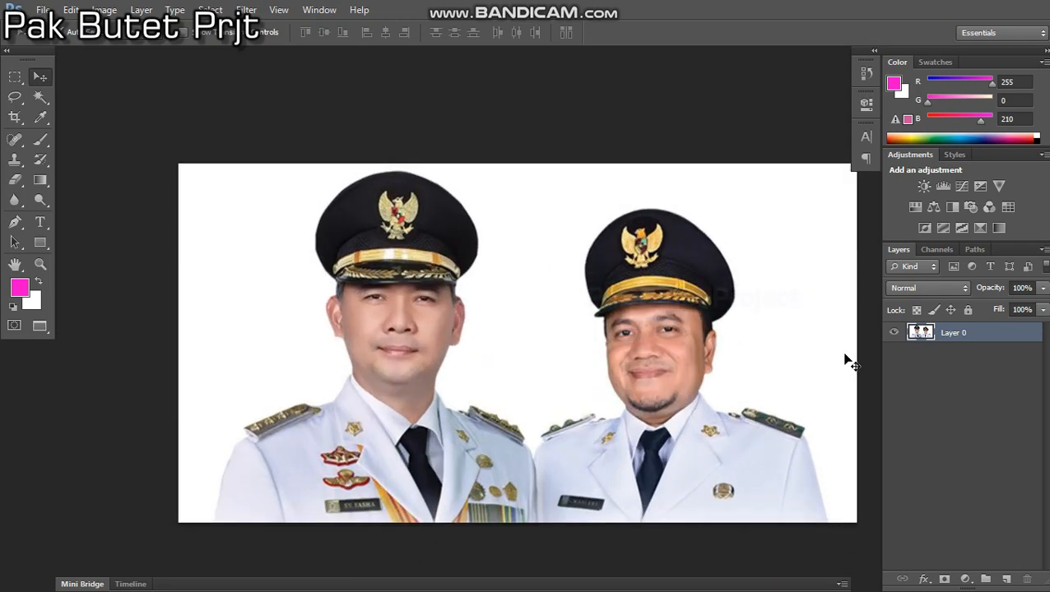
pyautogui.hotkey('ctrl', 'j')
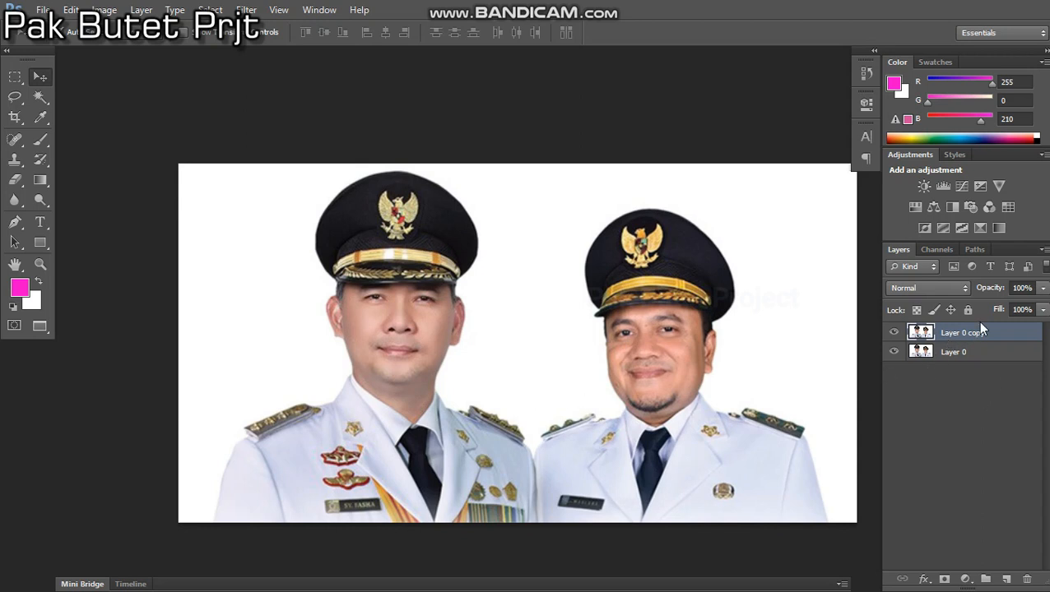
# Examine where the officials' white uniforms meet the white background, keeping the duplicated layer selected.
pyautogui.scroll(-2, 444, 326)
pyautogui.scroll(3, 502, 347)
pyautogui.scroll(-4, 492, 281)
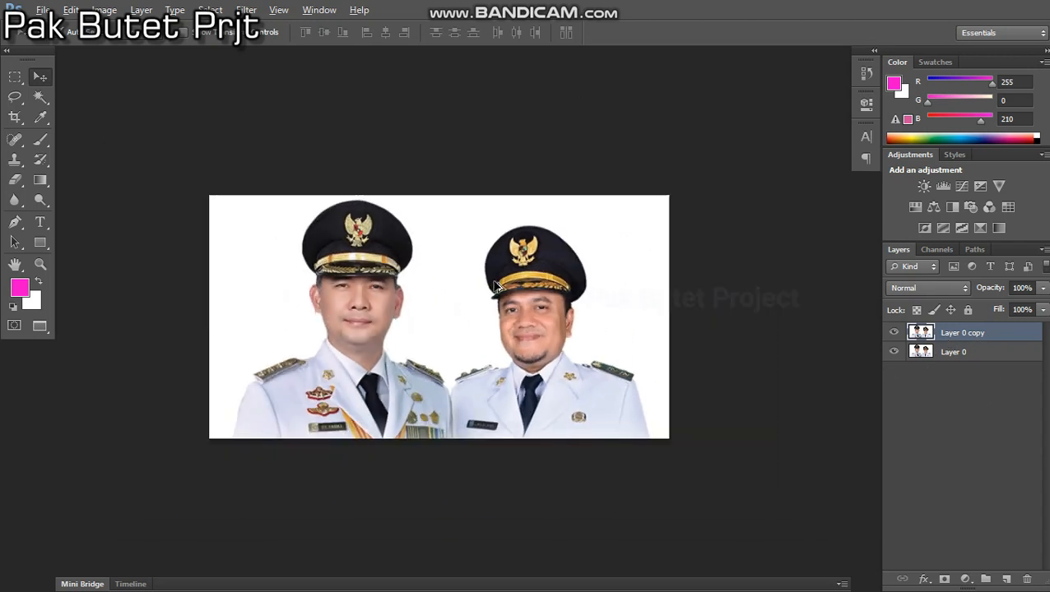
pyautogui.scroll(1, 493, 284)
pyautogui.scroll(1, 516, 330)
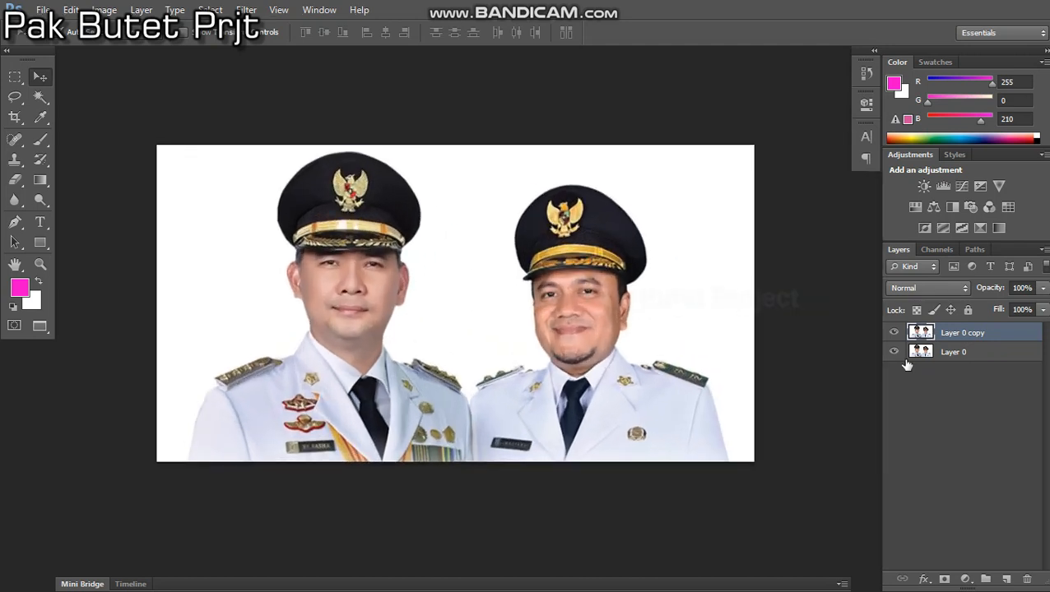
pyautogui.click(955, 351)
pyautogui.click(953, 334)
pyautogui.scroll(6, 297, 399)
pyautogui.scroll(-3, 436, 371)
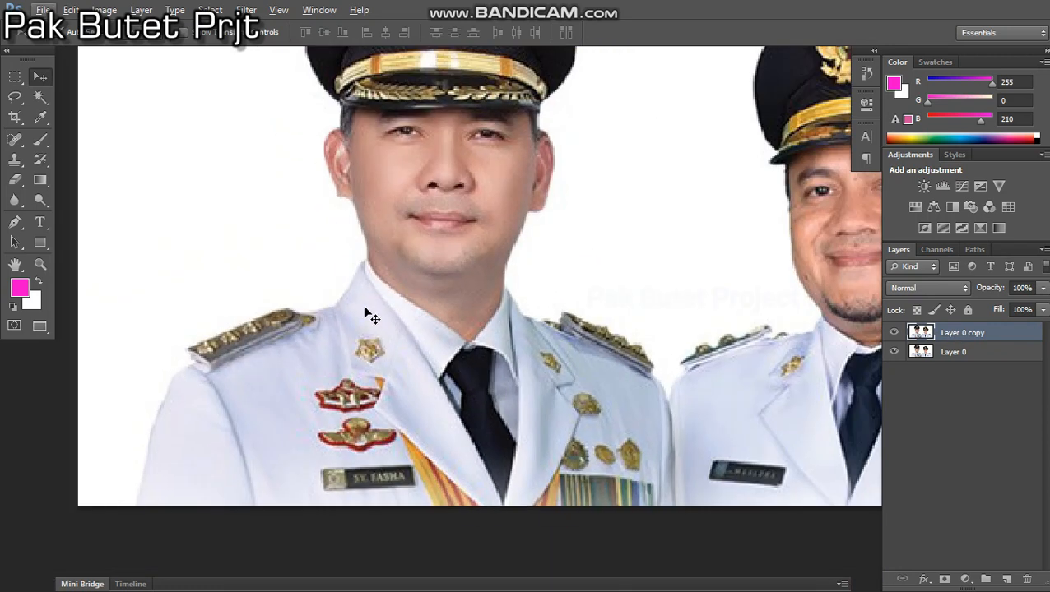
pyautogui.scroll(-3, 607, 294)
pyautogui.scroll(1, 539, 328)
pyautogui.scroll(-1, 574, 243)
pyautogui.scroll(-1, 557, 283)
pyautogui.scroll(2, 517, 276)
pyautogui.scroll(-1, 558, 321)
pyautogui.scroll(1, 557, 322)
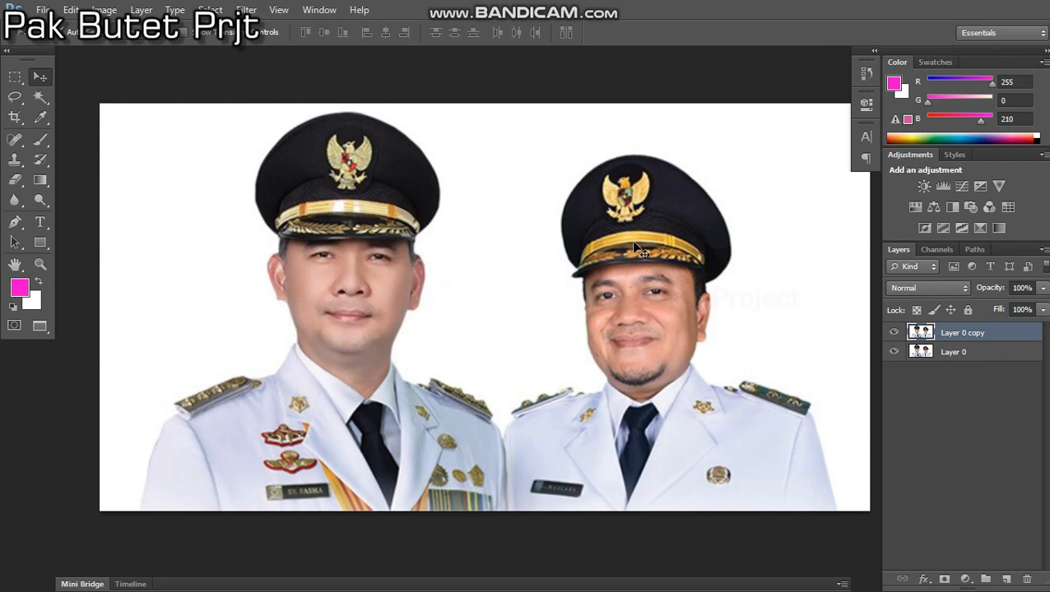
# Darken the Layer 0 copy with Levels by raising the RGB shadow input level to 153.
pyautogui.hotkey('ctrl', 'l')
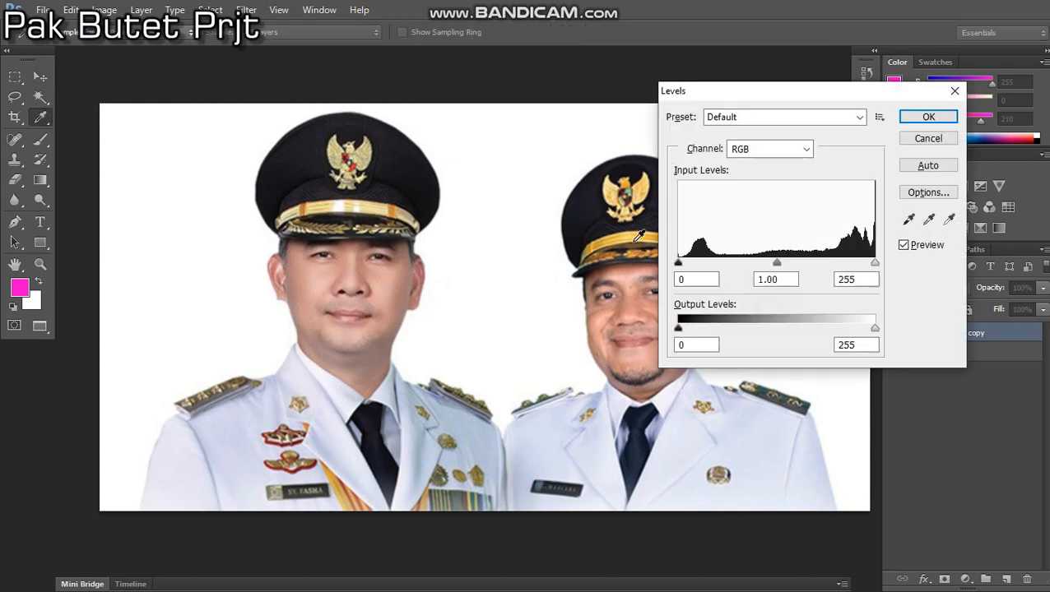
pyautogui.moveTo(678, 263); pyautogui.dragTo(796, 265)
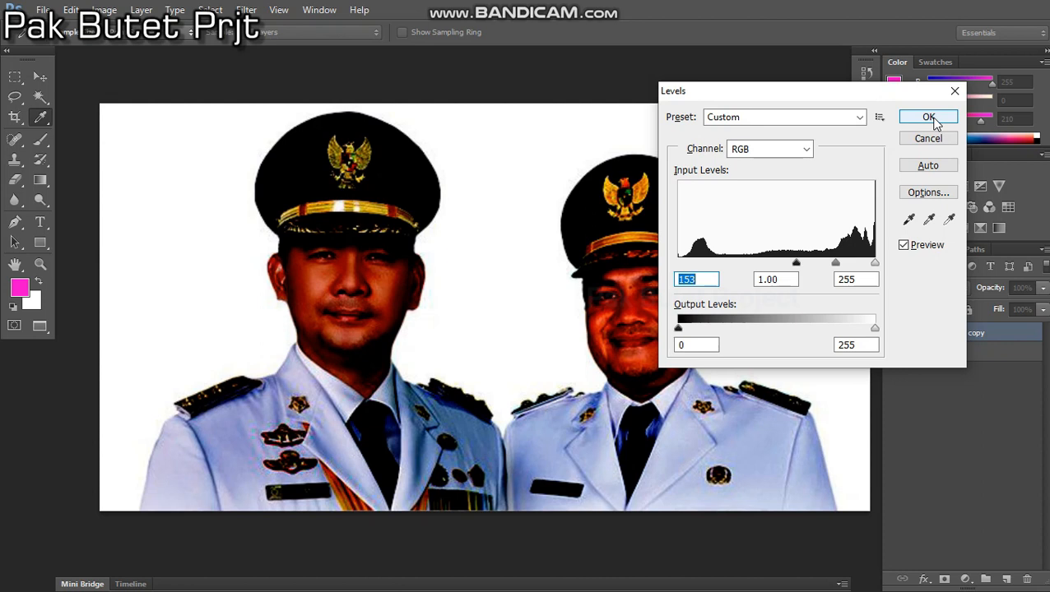
pyautogui.click(929, 118)
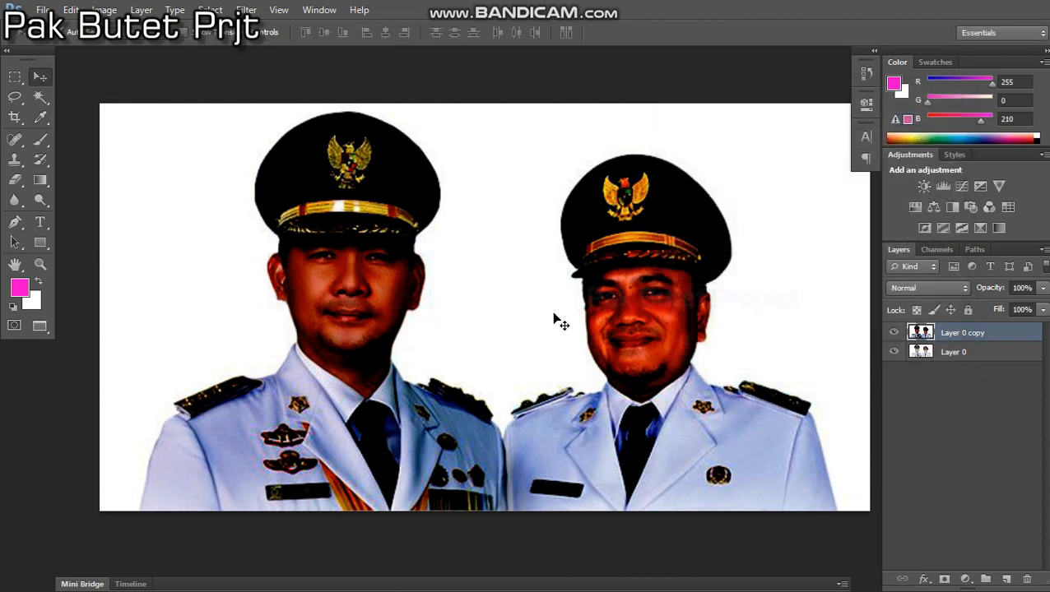
# Select the white background with the Magic Wand at tolerance 32, adding the stray patches beside the shorter official's ear.
pyautogui.press('w')
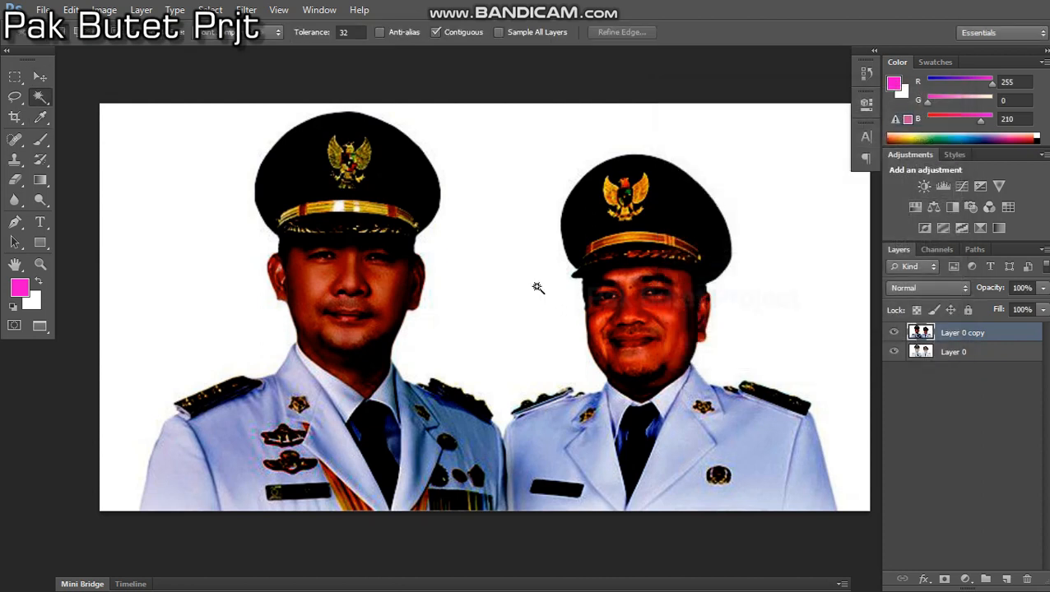
pyautogui.click(507, 283)
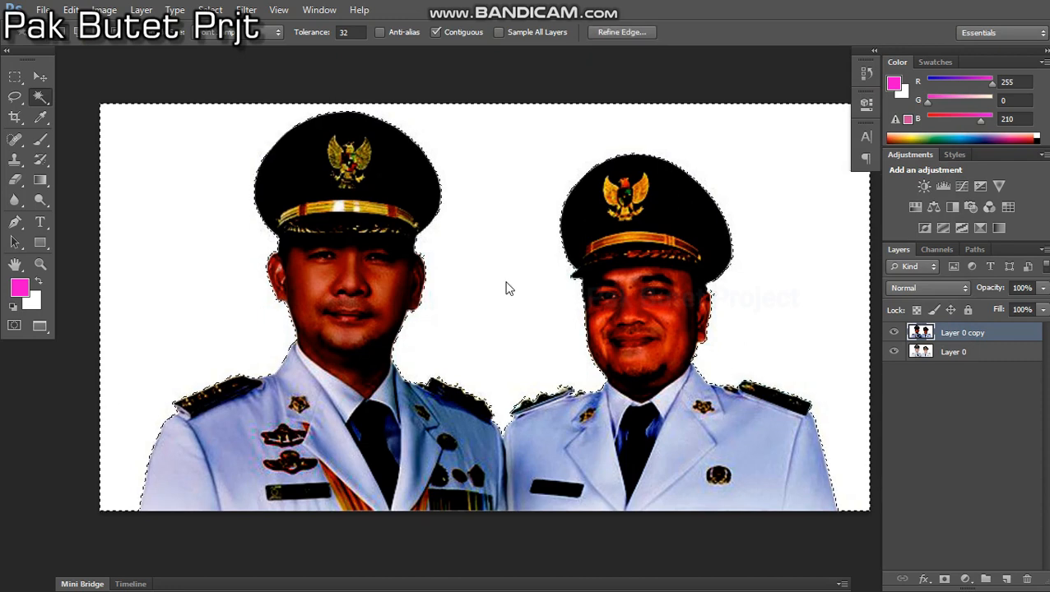
pyautogui.scroll(6, 707, 305)
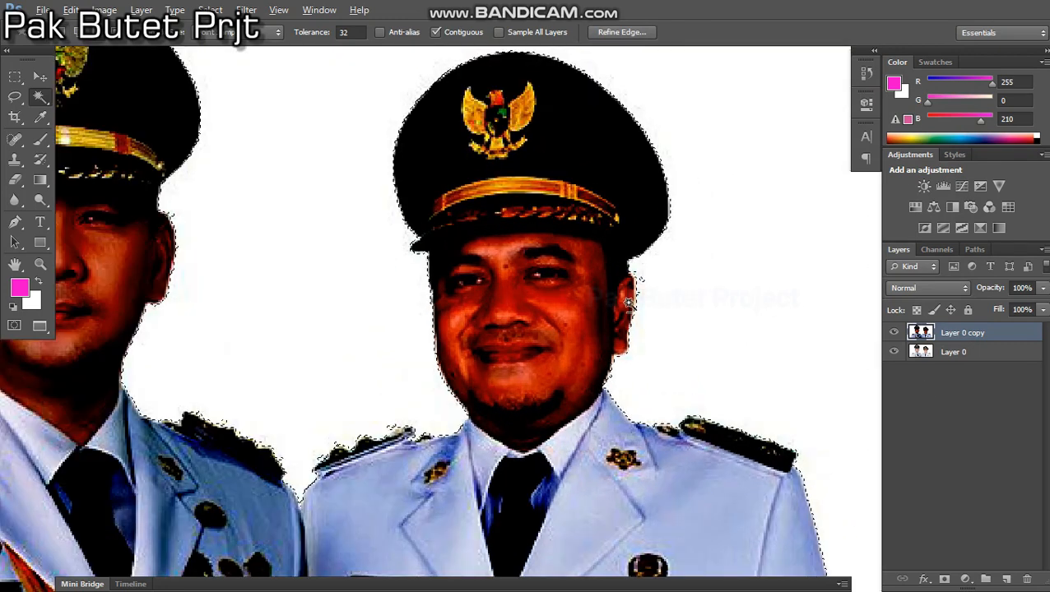
pyautogui.scroll(-6, 659, 307)
pyautogui.scroll(6, 623, 293)
pyautogui.scroll(-6, 745, 260)
pyautogui.scroll(6, 595, 305)
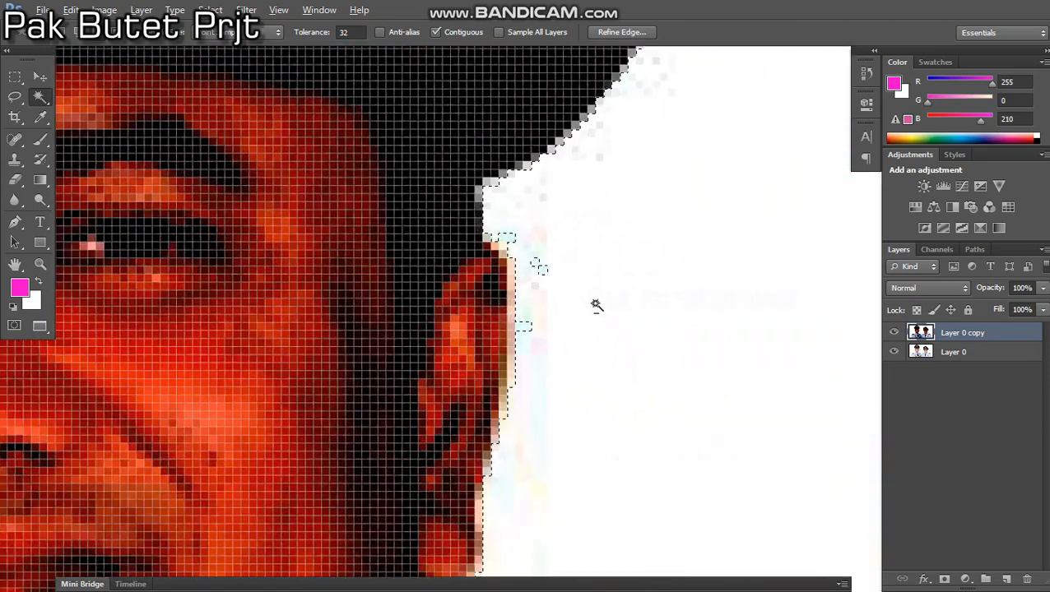
pyautogui.keyDown('shift'); pyautogui.click(525, 329); pyautogui.keyUp('shift')
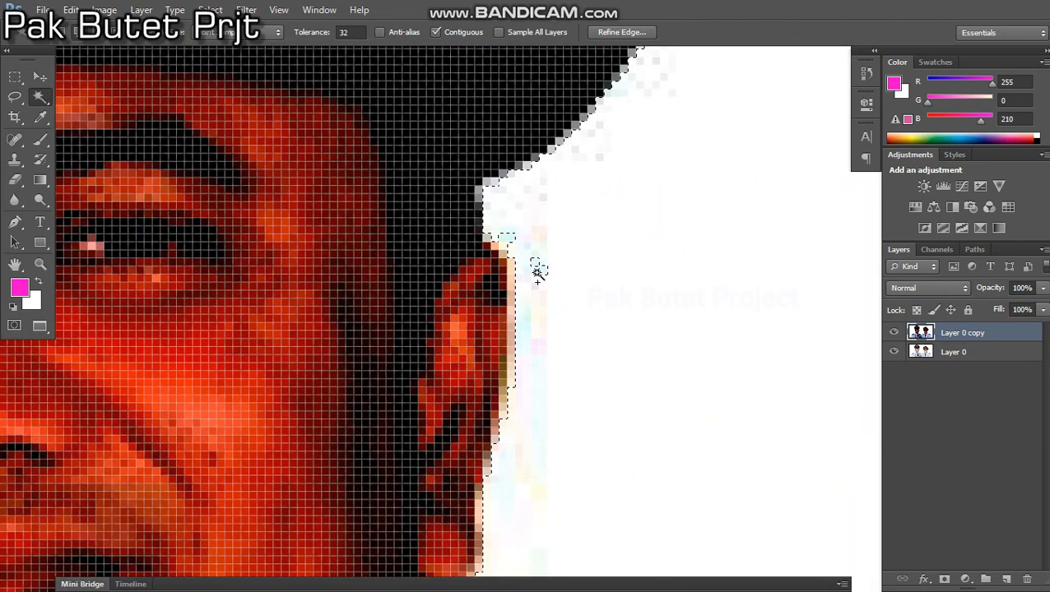
pyautogui.keyDown('shift'); pyautogui.click(541, 268); pyautogui.keyUp('shift')
pyautogui.scroll(-8, 609, 313)
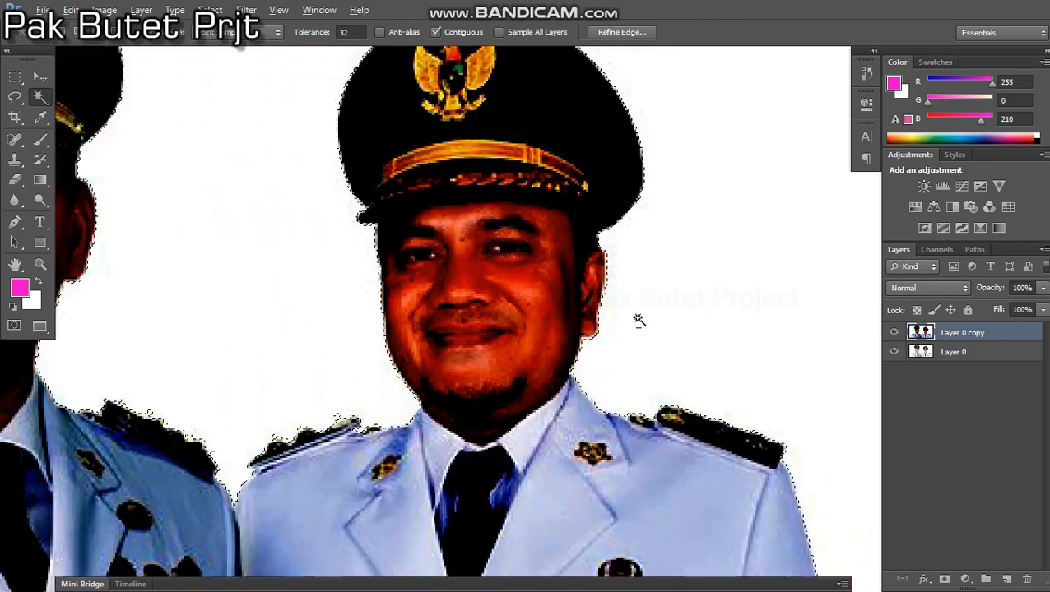
# Inspect the selection edge around the taller official's ears and jaw for missed patches.
pyautogui.scroll(8, 614, 239)
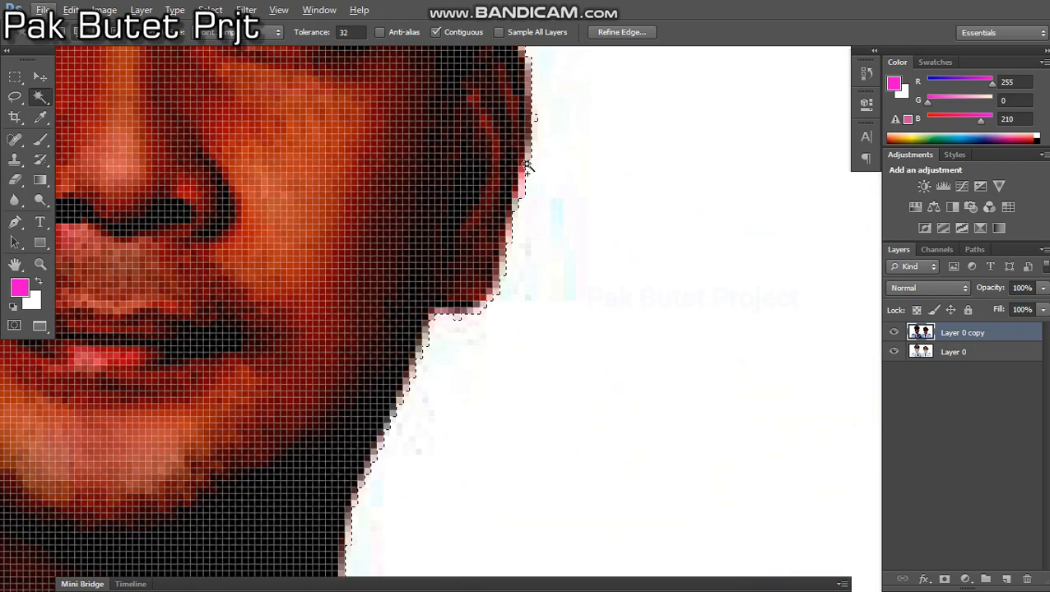
pyautogui.scroll(-8, 555, 314)
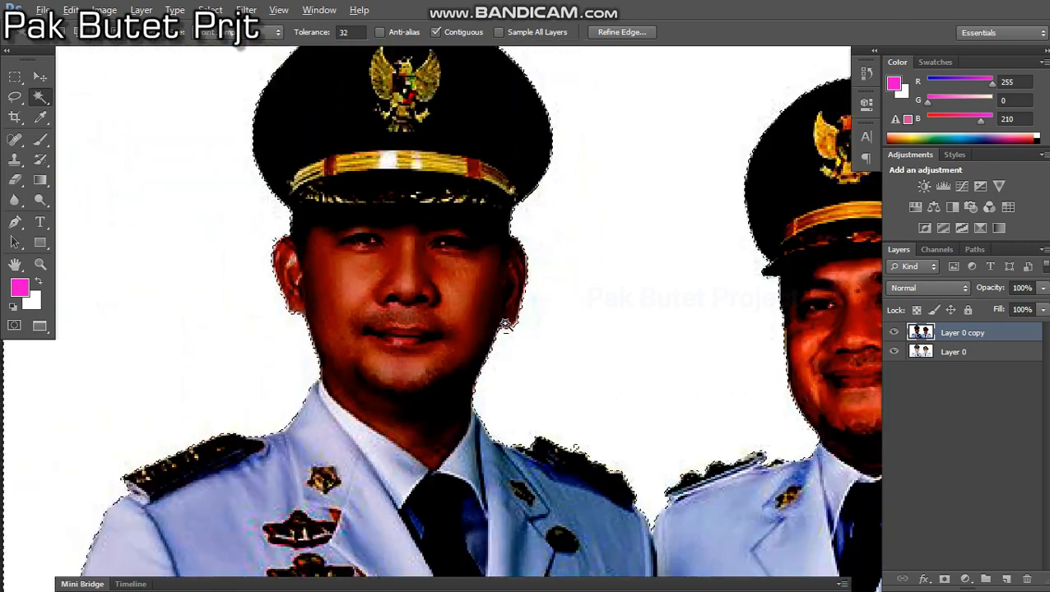
pyautogui.scroll(5, 440, 286)
pyautogui.scroll(3, 440, 285)
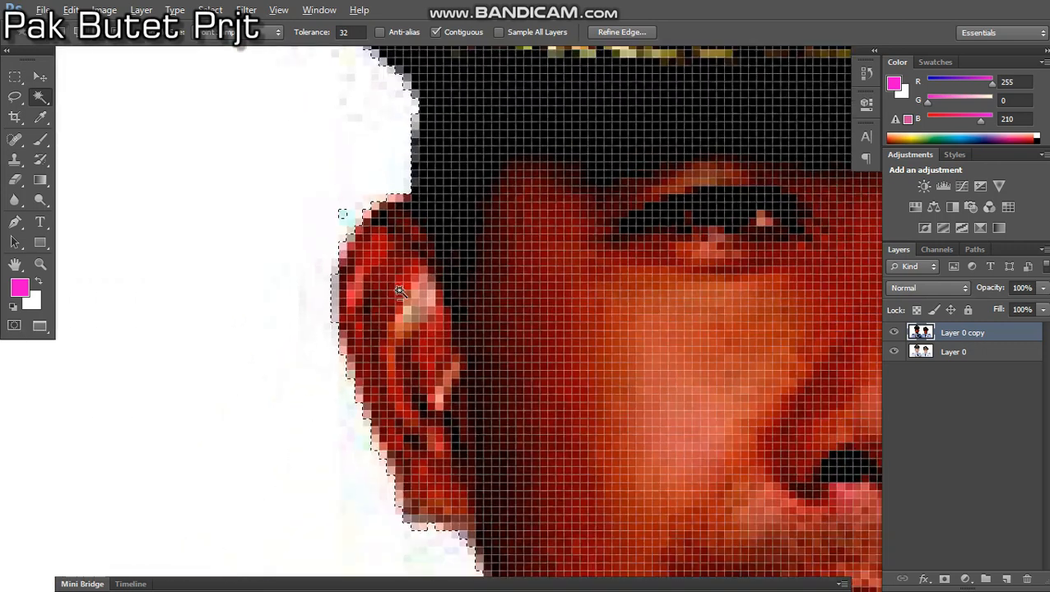
pyautogui.scroll(-7, 344, 213)
pyautogui.scroll(2, 566, 298)
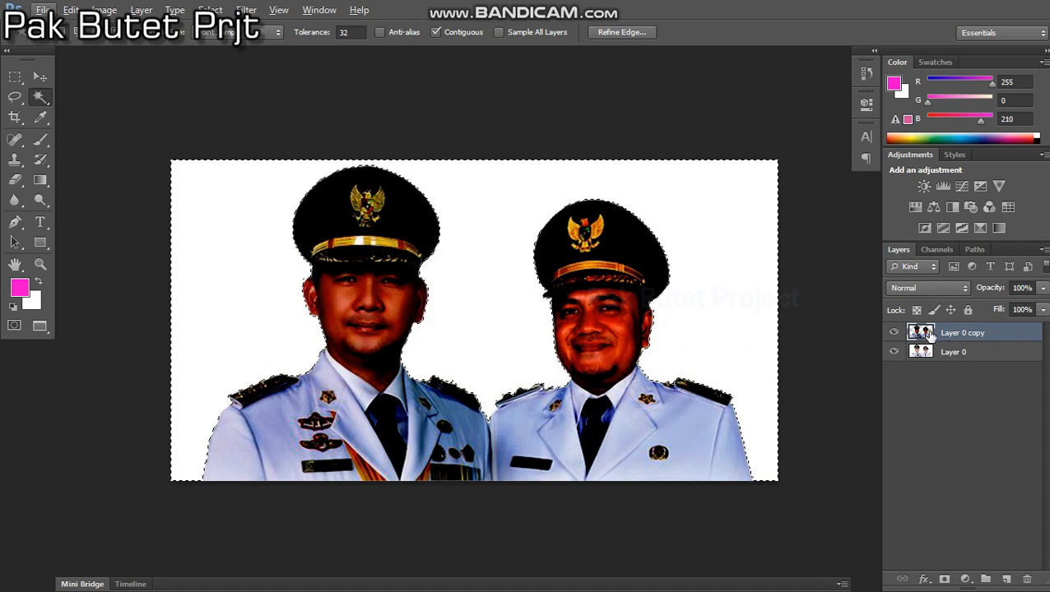
# Drop the selection and check the darkened copy's cut-out against transparency by hiding Layer 0 and showing it again.
pyautogui.hotkey('ctrl', 'd')
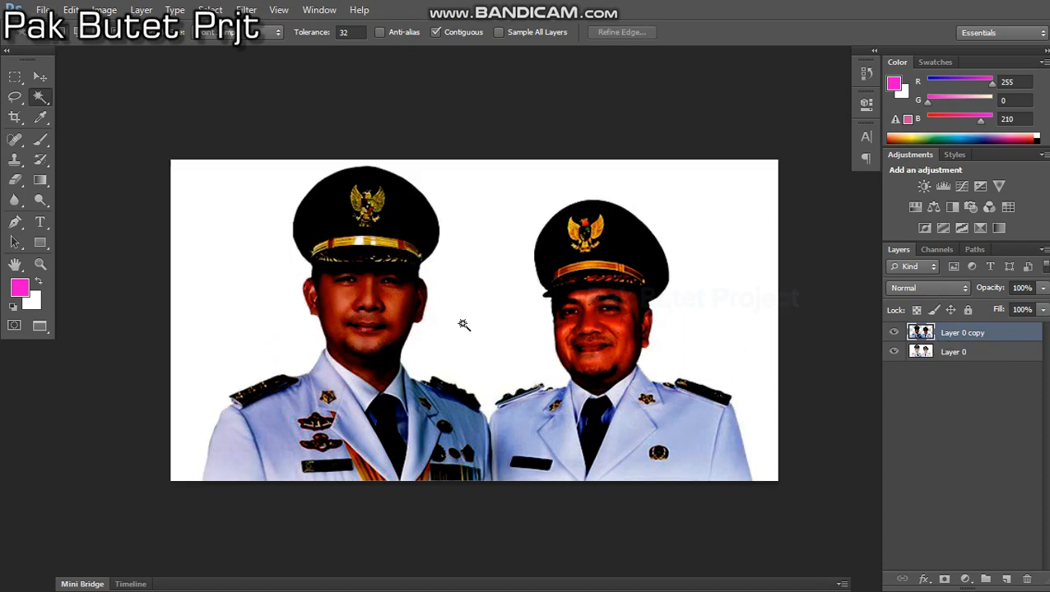
pyautogui.press('v')
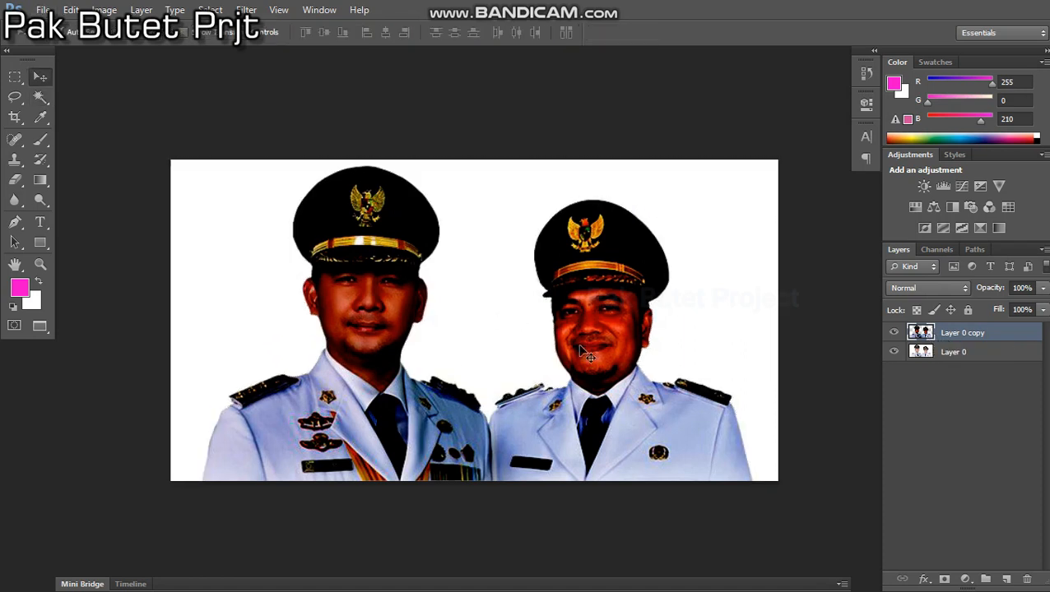
pyautogui.click(895, 353)
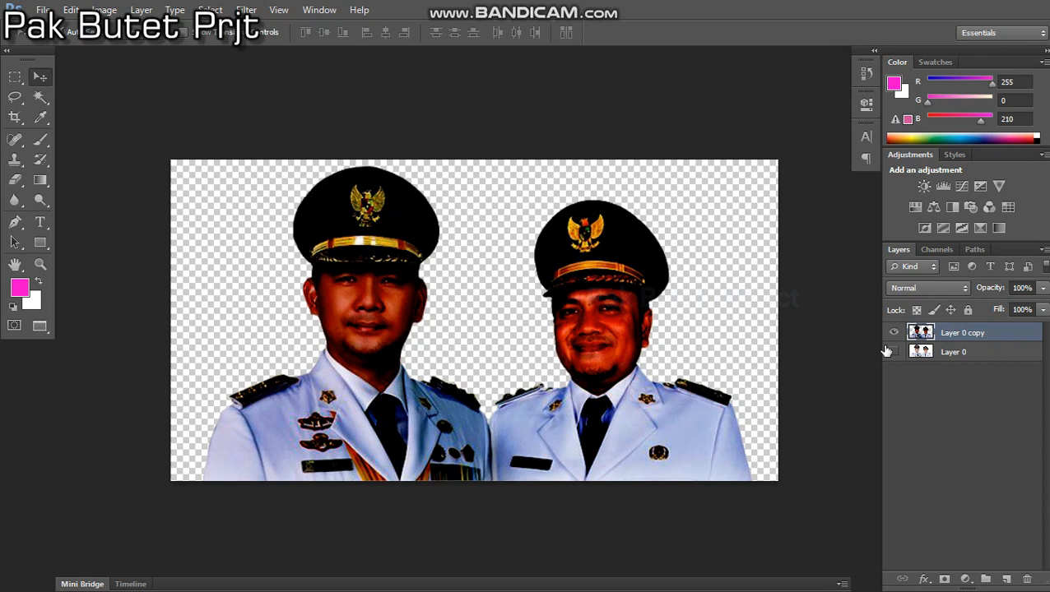
pyautogui.click(894, 353)
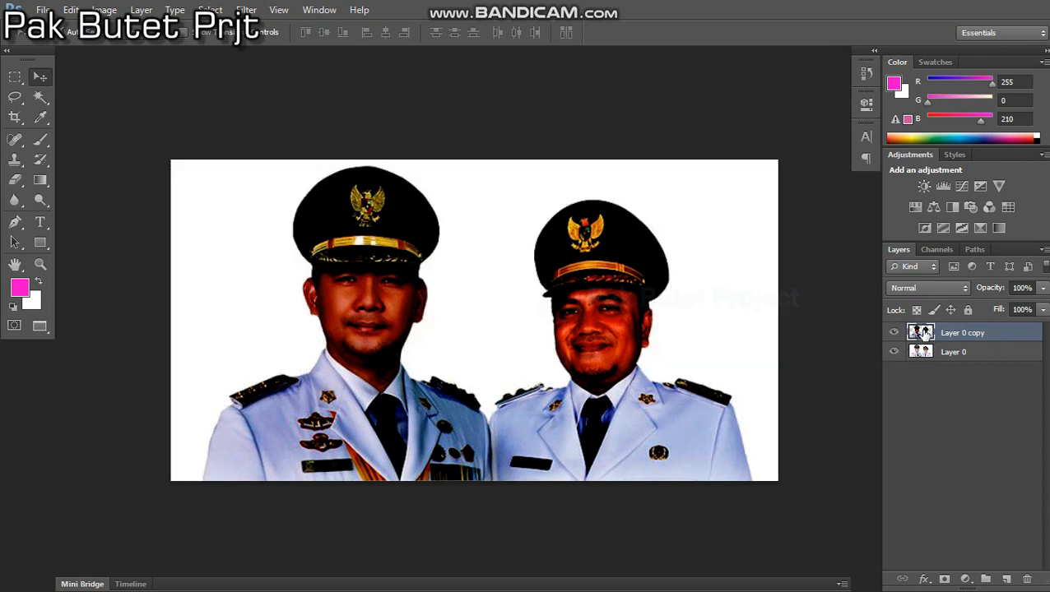
# Load the Layer 0 copy's outline as a selection and copy that area of Layer 0 to a new layer.
pyautogui.keyDown('ctrl'); pyautogui.click(928, 333); pyautogui.keyUp('ctrl')
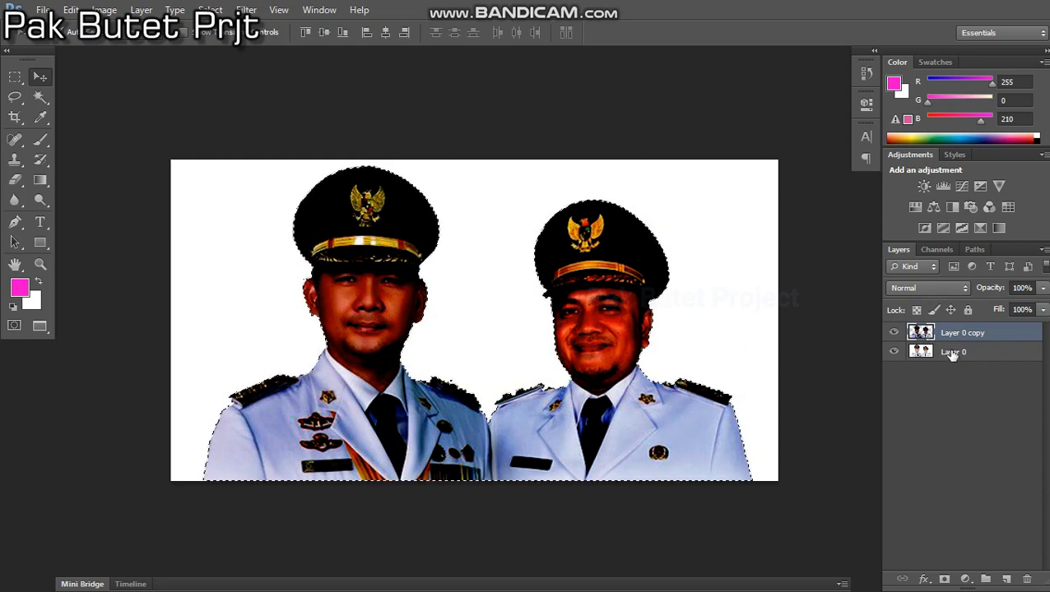
pyautogui.click(953, 352)
pyautogui.hotkey('ctrl', 'j')
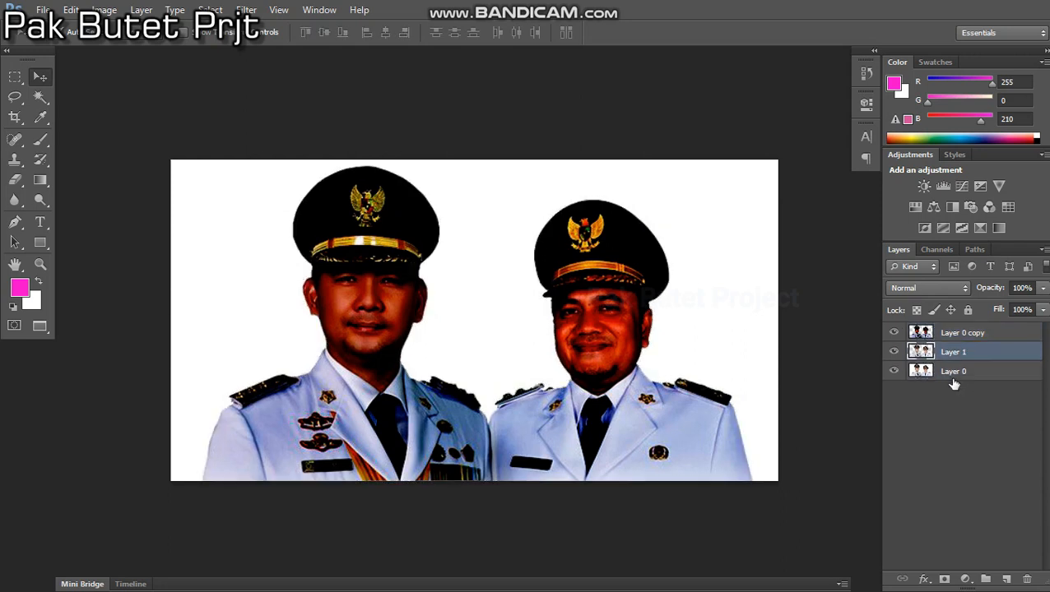
# Delete the darkened Layer 0 copy and the original Layer 0, keeping only the officials' new cut-out layer.
pyautogui.click(968, 333)
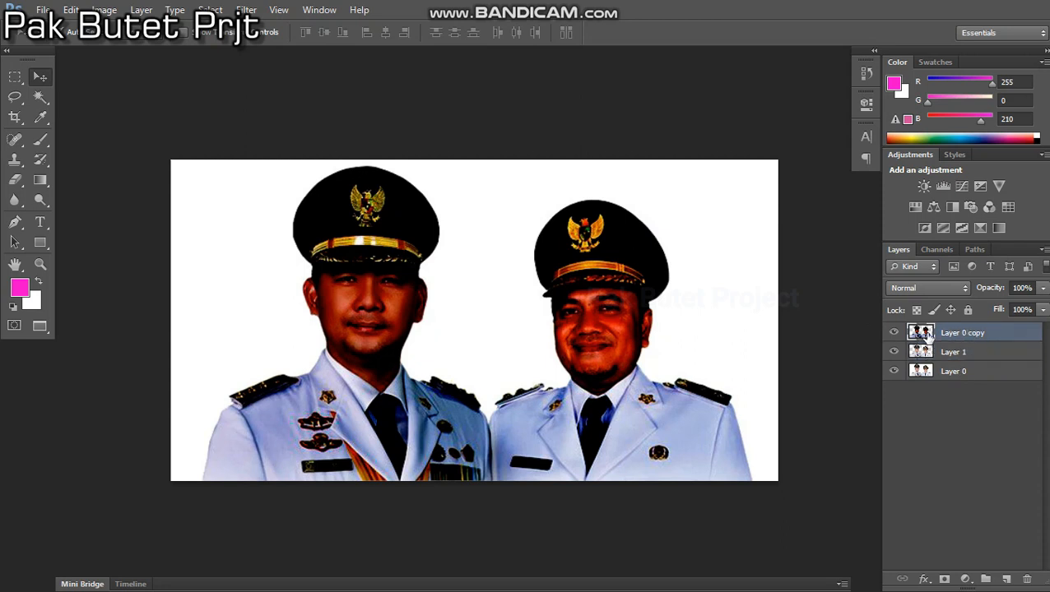
pyautogui.press('Delete')
pyautogui.click(945, 355)
pyautogui.press('Delete')
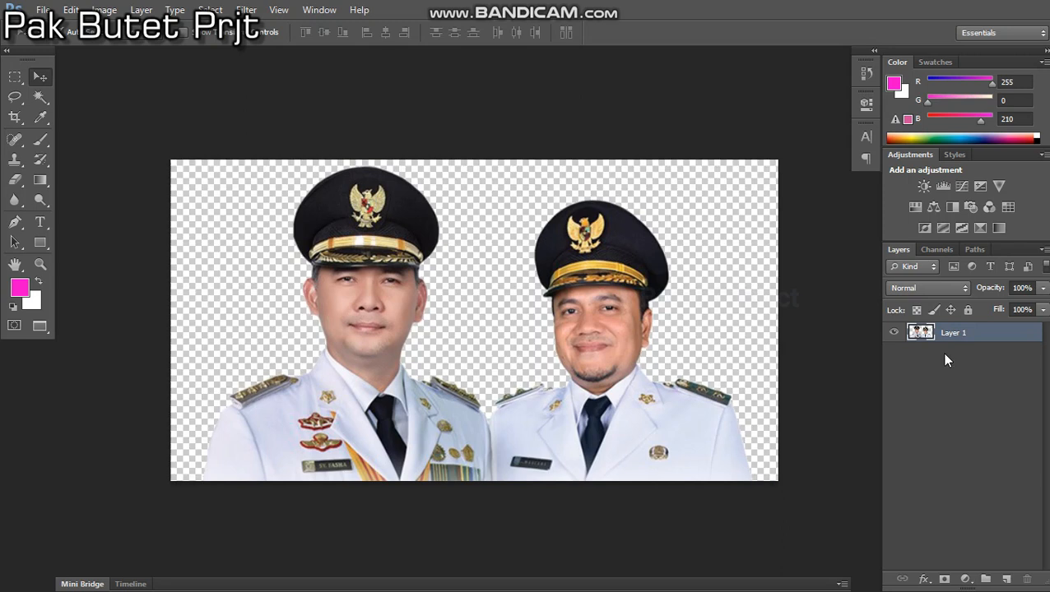
# Inspect the edges of the officials' cut-out against transparency in full-screen view.
pyautogui.press('f')
pyautogui.press('f')
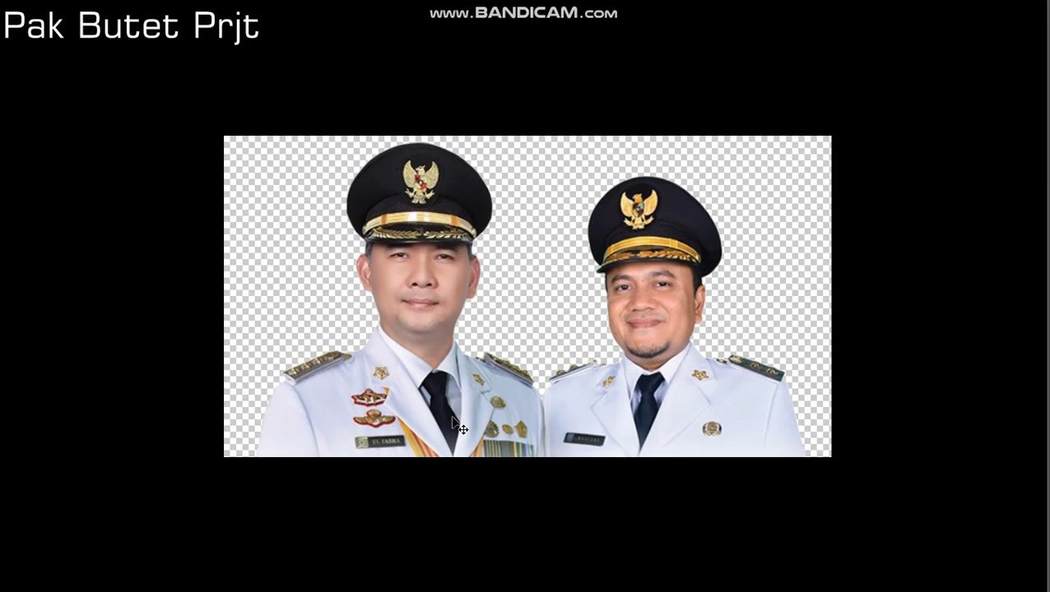
pyautogui.scroll(5, 492, 358)
pyautogui.scroll(-4, 527, 412)
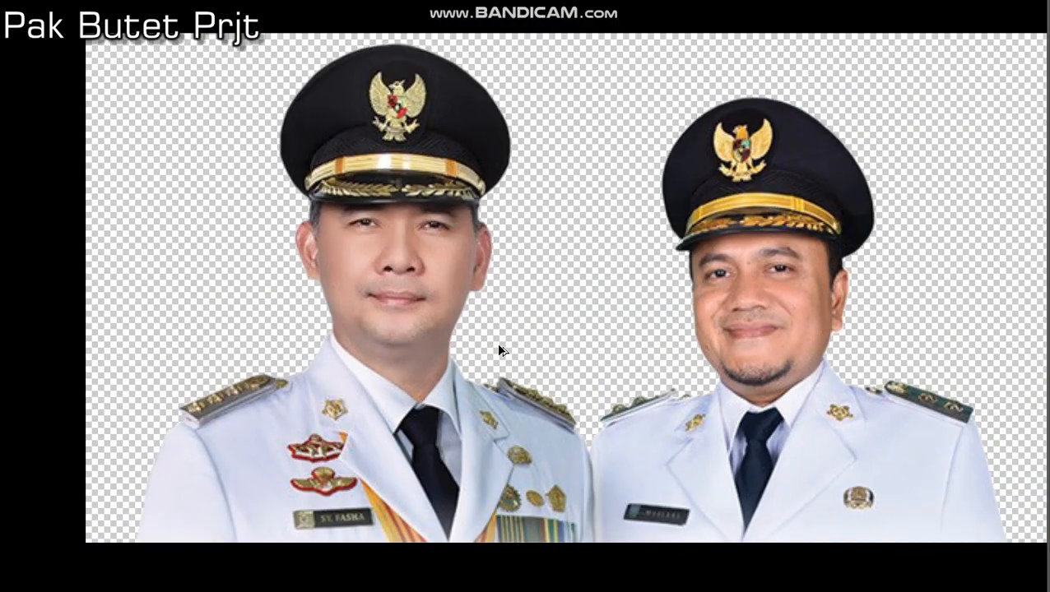
pyautogui.scroll(-3, 499, 346)
pyautogui.scroll(2, 530, 303)
pyautogui.scroll(-2, 543, 311)
pyautogui.scroll(2, 578, 300)
pyautogui.press('f')
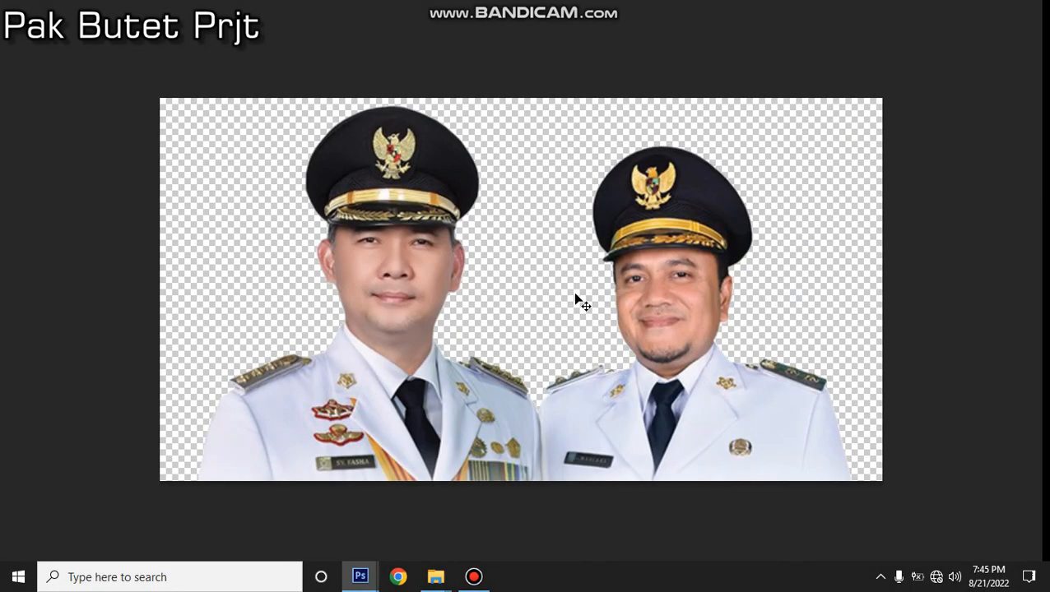
# Arrange the cut-out document window beside latihan.psd and copy the officials' layer onto the poster.
pyautogui.click(1004, 8)
pyautogui.scroll(-4, 640, 248)
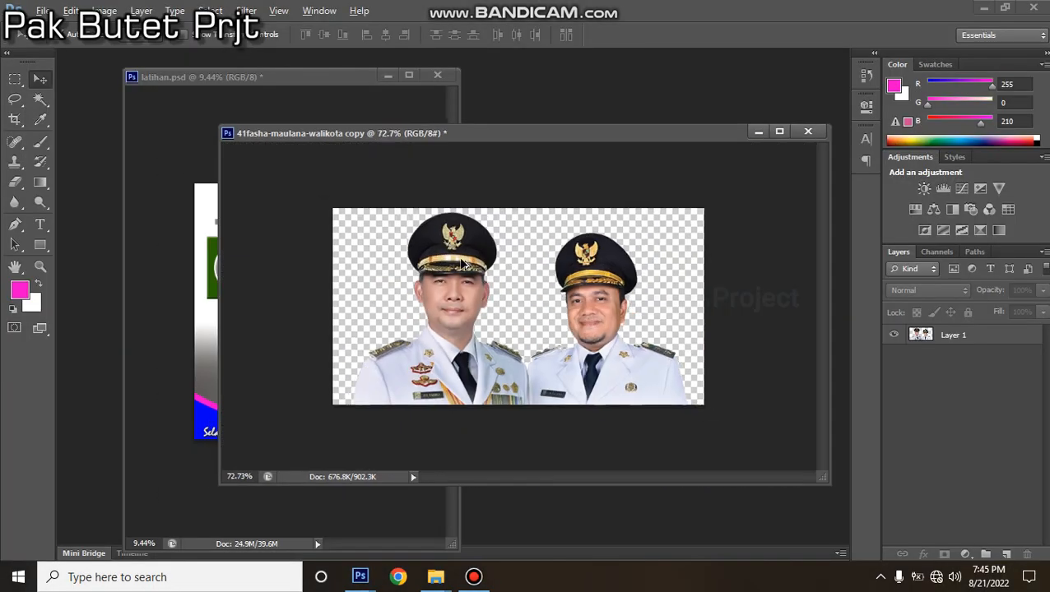
pyautogui.moveTo(440, 134); pyautogui.dragTo(667, 139)
pyautogui.moveTo(562, 150); pyautogui.dragTo(675, 151)
pyautogui.moveTo(570, 288); pyautogui.dragTo(698, 227)
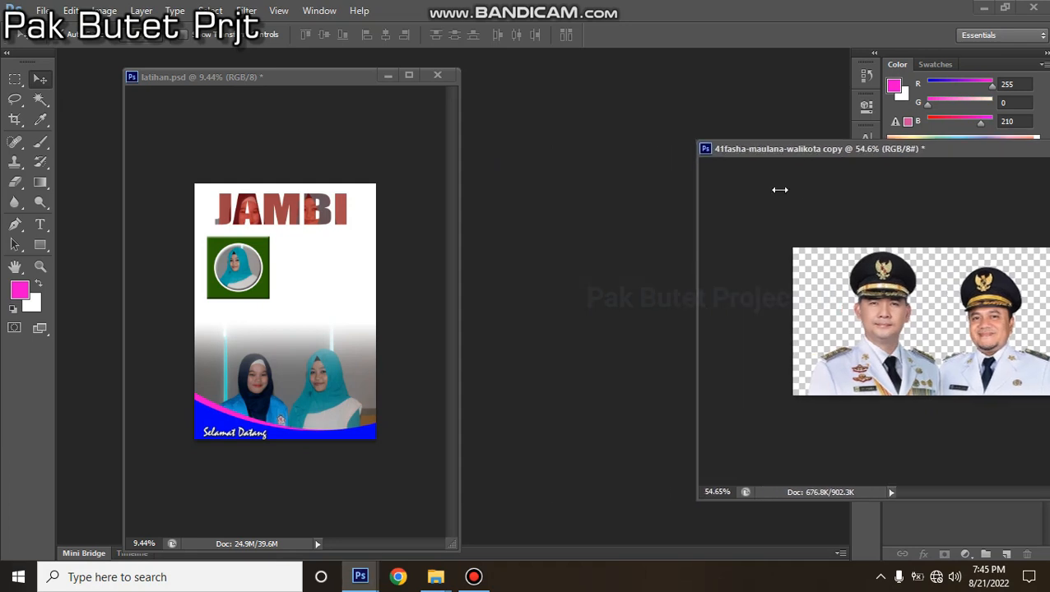
pyautogui.moveTo(820, 156); pyautogui.dragTo(616, 146)
pyautogui.moveTo(691, 321); pyautogui.dragTo(304, 333)
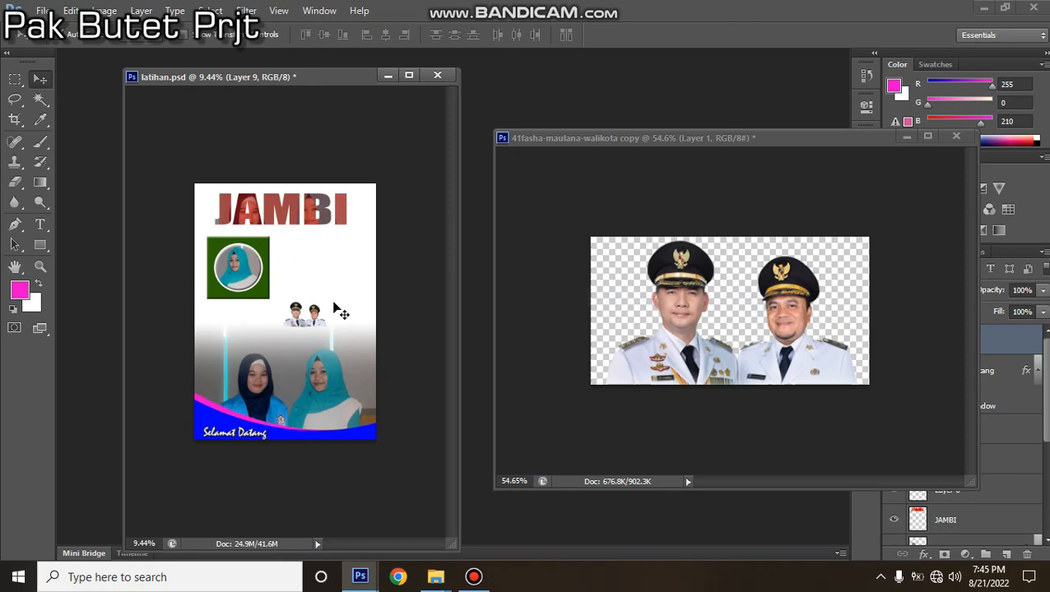
# Enlarge the officials with Free Transform, place them beside the green framed portrait under JAMBI, and minimize the source document.
pyautogui.hotkey('ctrl', 't')
pyautogui.moveTo(328, 302); pyautogui.dragTo(375, 242)
pyautogui.moveTo(354, 276); pyautogui.dragTo(329, 246)
pyautogui.press('Return')
pyautogui.click(858, 192)
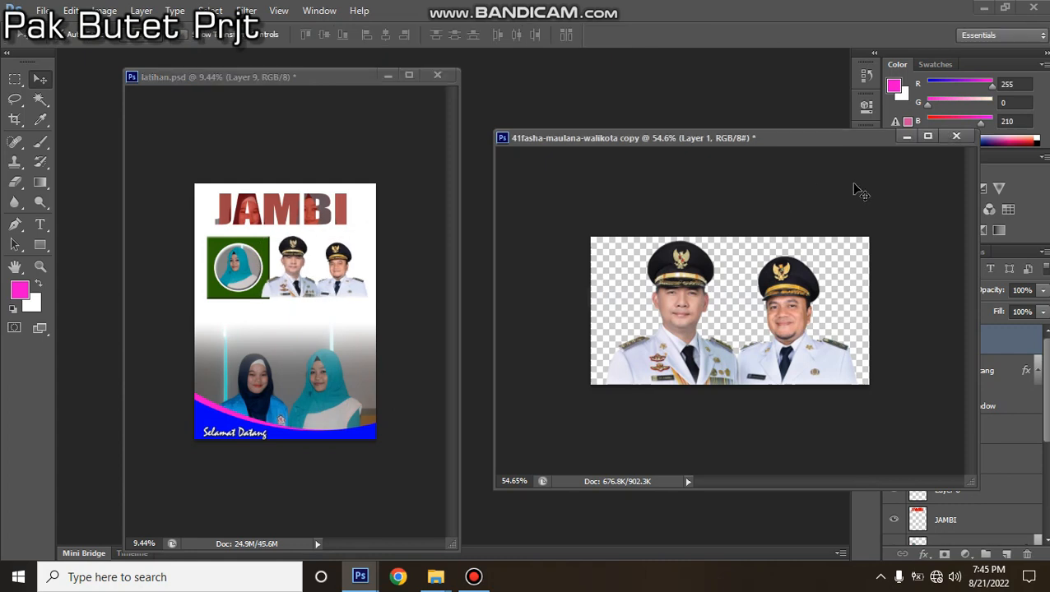
pyautogui.click(903, 137)
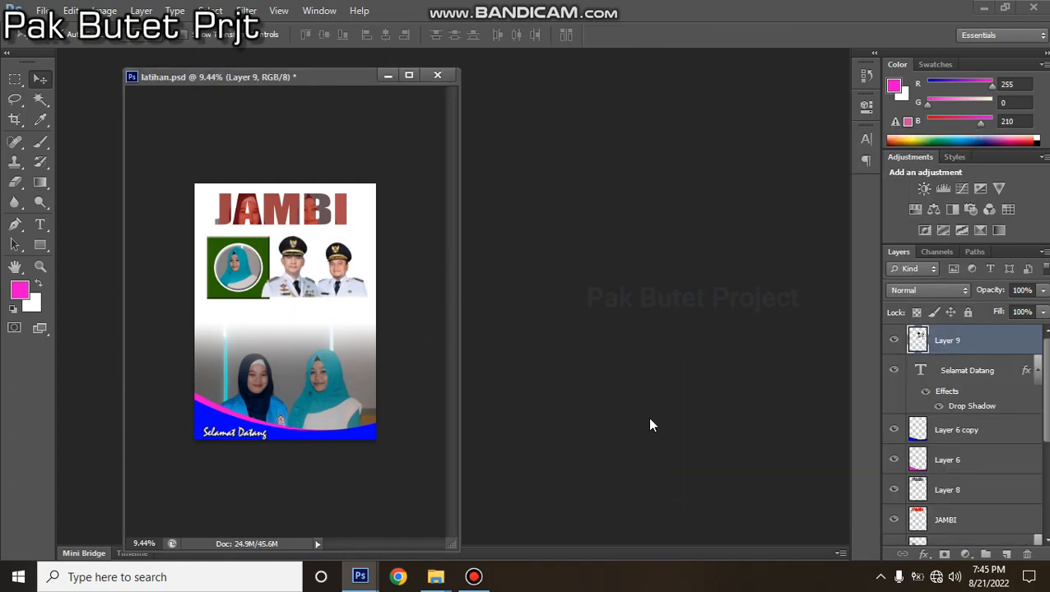
# Convert the poster's locked Background into a regular layer, keeping the default name, Normal mode and 100% opacity.
pyautogui.scroll(-5, 1033, 459)
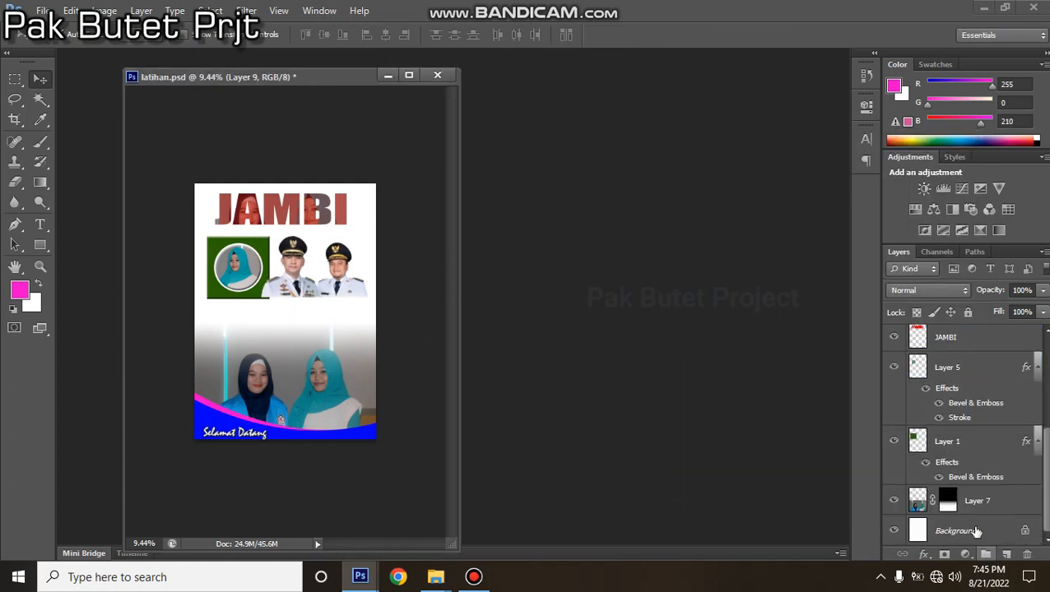
pyautogui.doubleClick(990, 533)
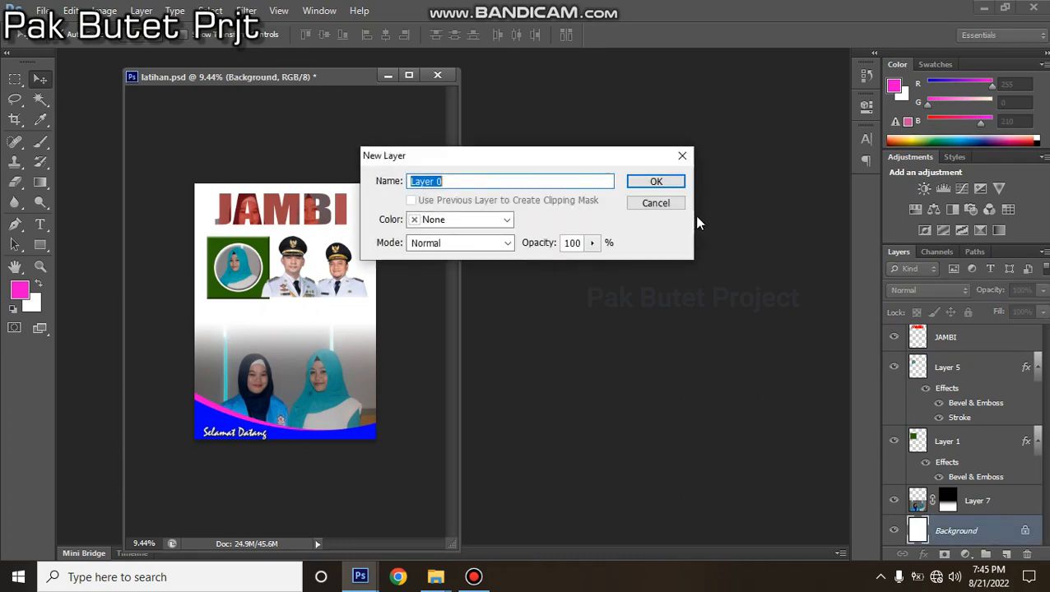
pyautogui.click(656, 182)
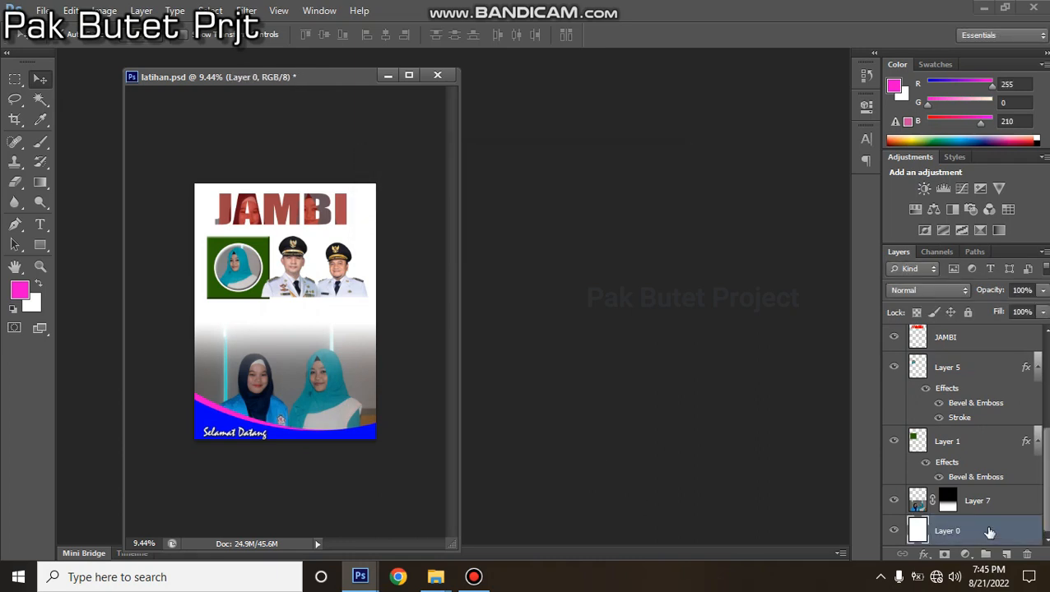
# Add a linear Gradient Overlay at 90° to Layer 0 and choose the Yellow, Violet, Orange, Blue preset.
pyautogui.press('h')
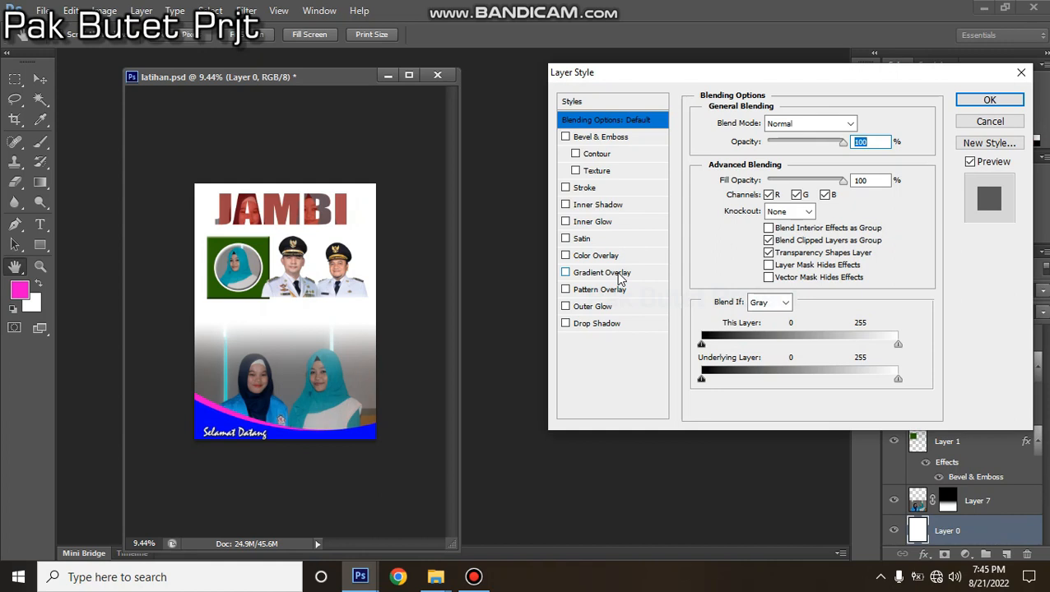
pyautogui.click(619, 276)
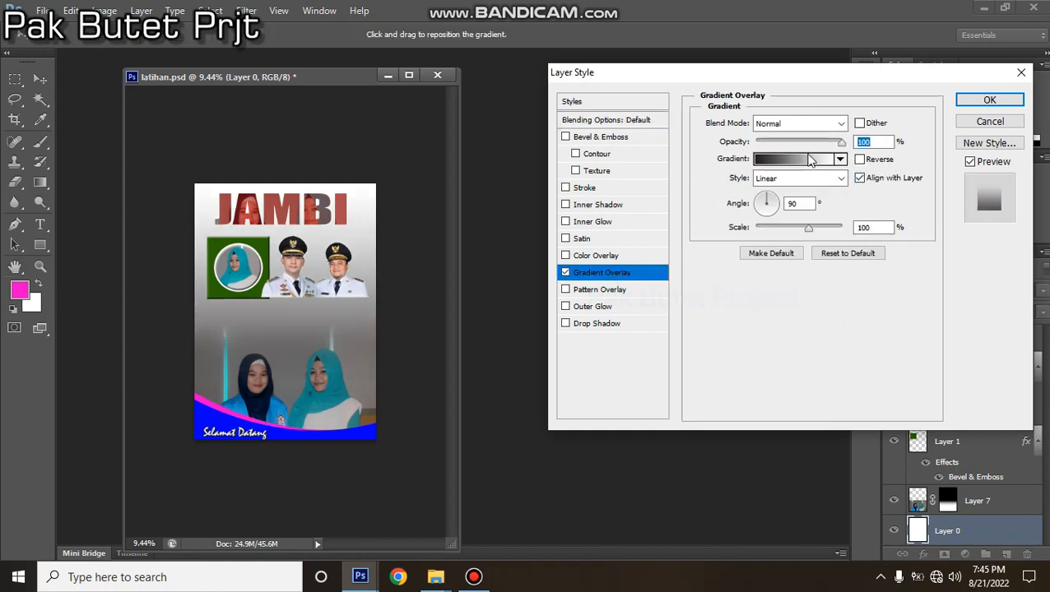
pyautogui.click(810, 160)
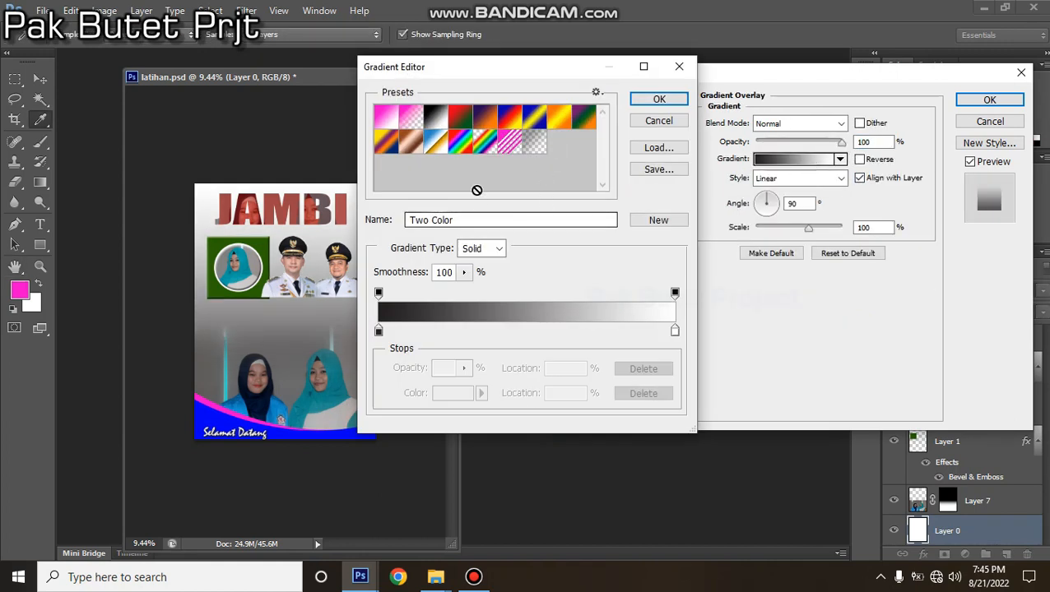
pyautogui.click(461, 120)
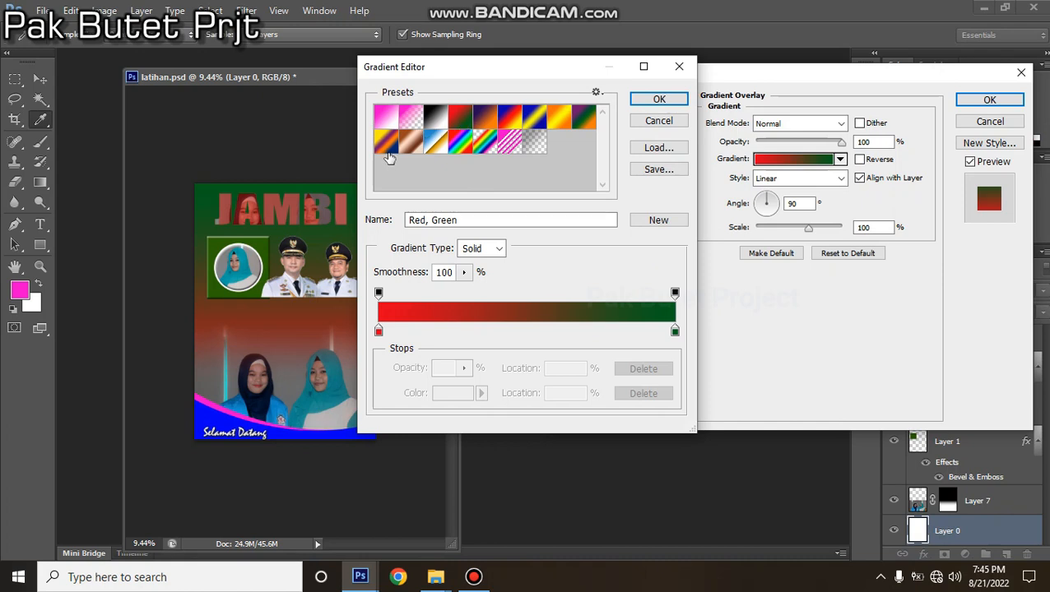
pyautogui.click(386, 144)
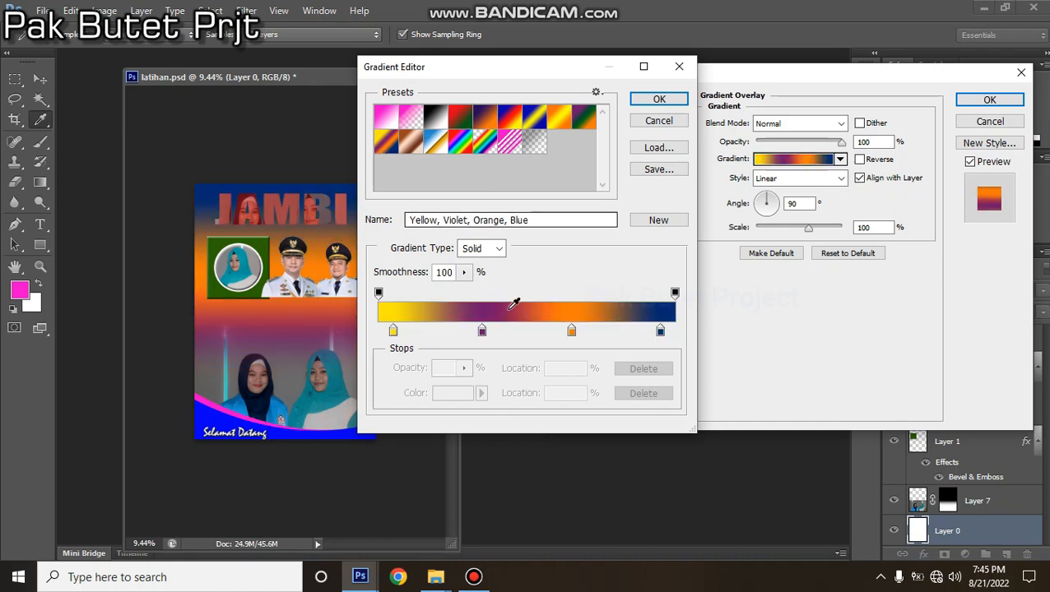
# Remove the gradient's violet and orange stops, and move the yellow stop to 0% and the blue stop to 100%.
pyautogui.moveTo(481, 331); pyautogui.dragTo(484, 362)
pyautogui.click(570, 330)
pyautogui.moveTo(571, 391); pyautogui.dragTo(567, 395)
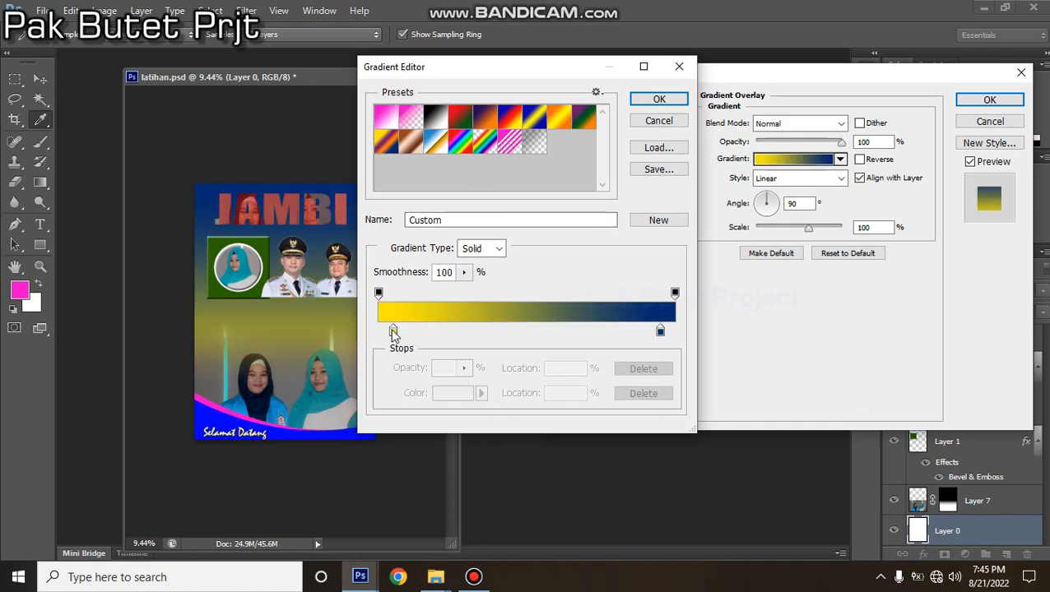
pyautogui.moveTo(393, 332); pyautogui.dragTo(377, 331)
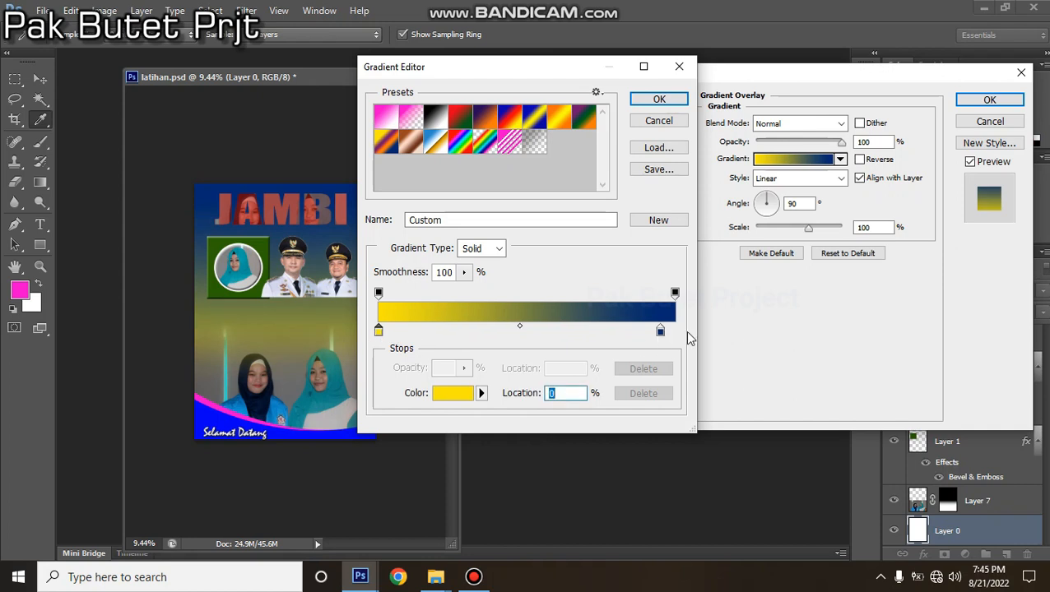
pyautogui.moveTo(660, 332); pyautogui.dragTo(674, 332)
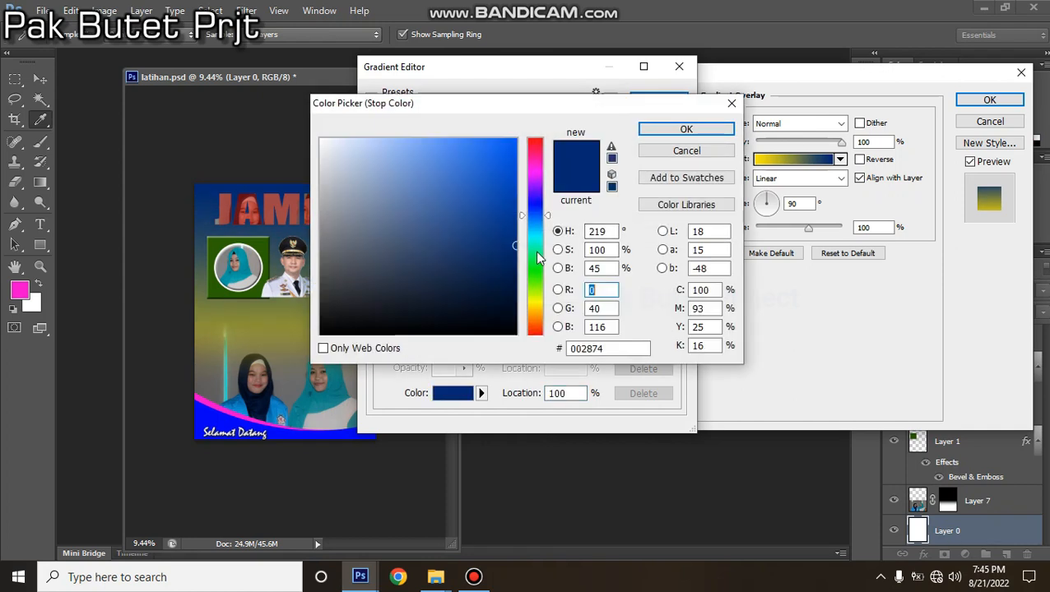
# Set the gradient's end stop at 100% to yellow fff000.
pyautogui.click(538, 298)
pyautogui.click(541, 308)
pyautogui.click(536, 305)
pyautogui.moveTo(512, 155)
pyautogui.mouseDown()
pyautogui.moveTo(619, 107)
pyautogui.moveTo(687, 117)
pyautogui.mouseUp()
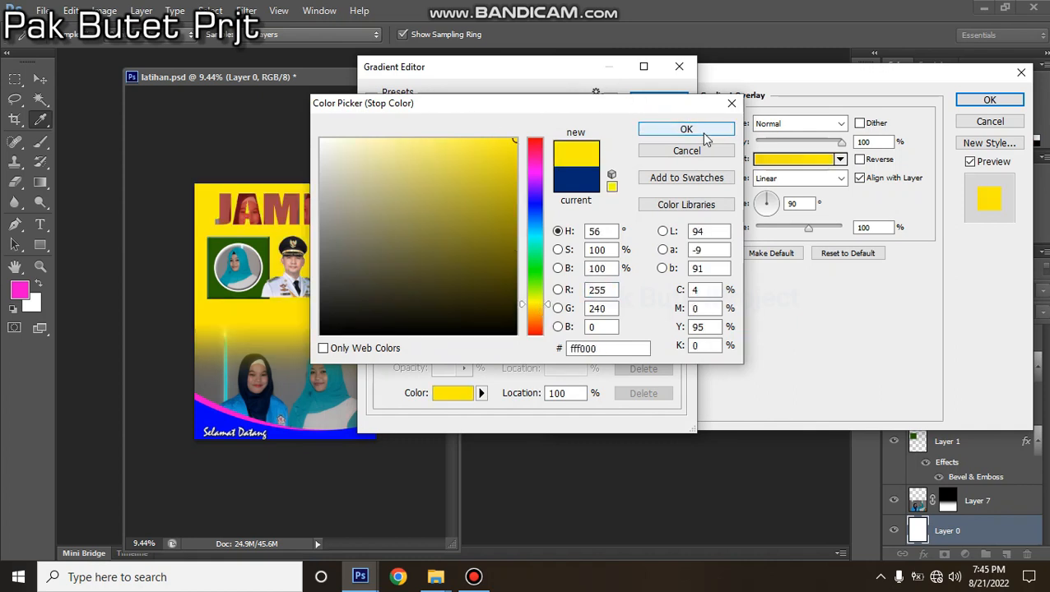
pyautogui.click(703, 133)
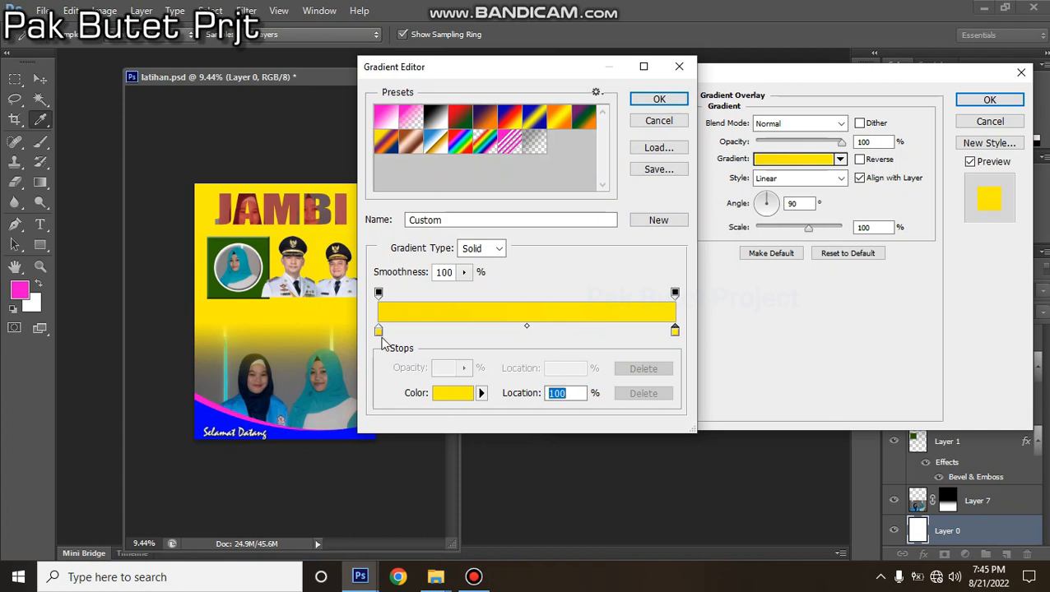
# Change the gradient's end stop at 100% to green 00ff0c and apply the Gradient Overlay to Layer 0.
pyautogui.click(445, 394)
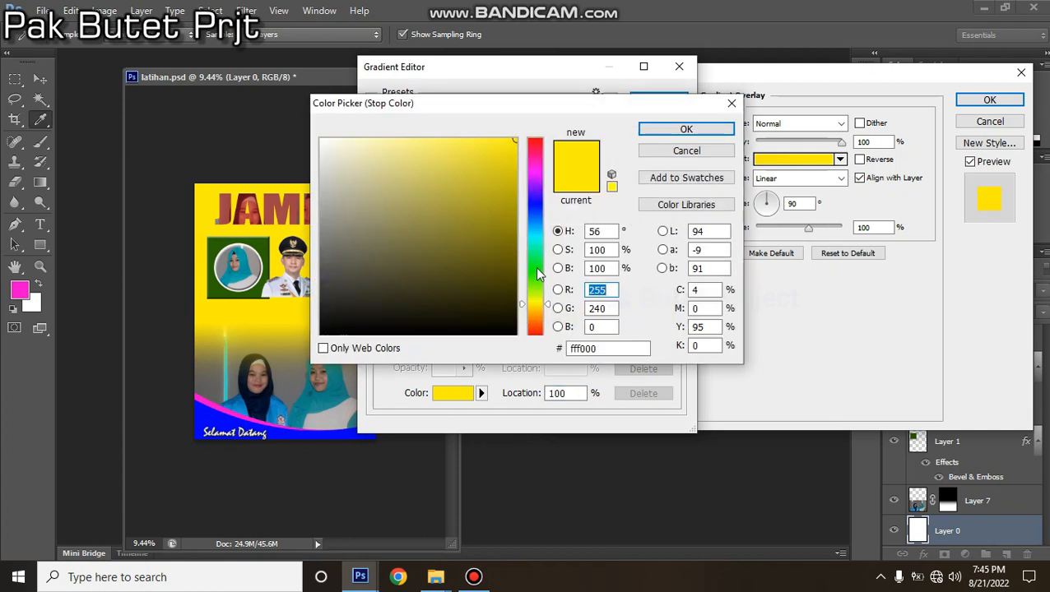
pyautogui.click(537, 270)
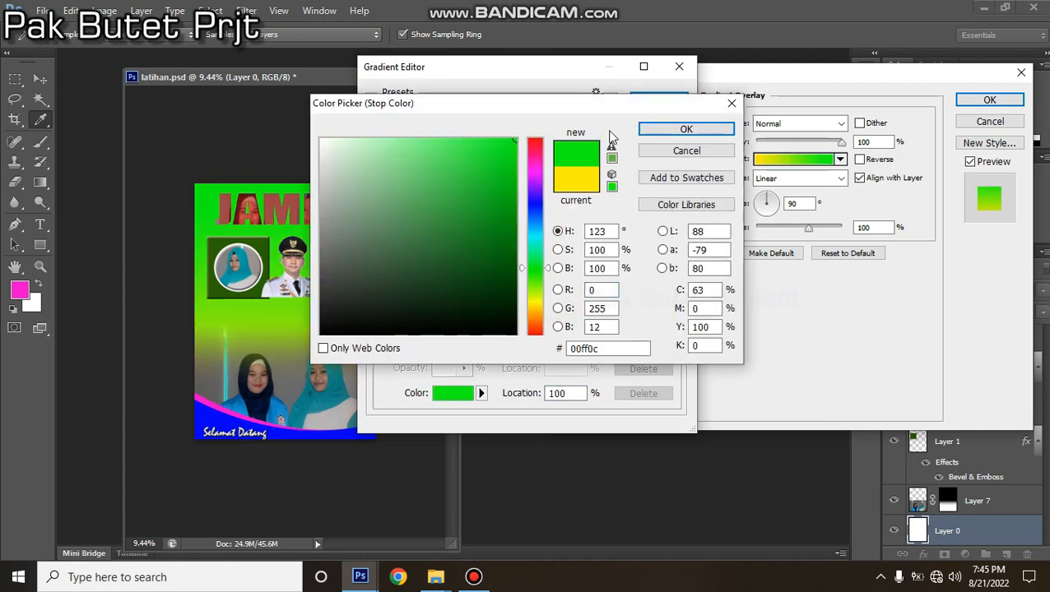
pyautogui.click(686, 129)
pyautogui.click(658, 105)
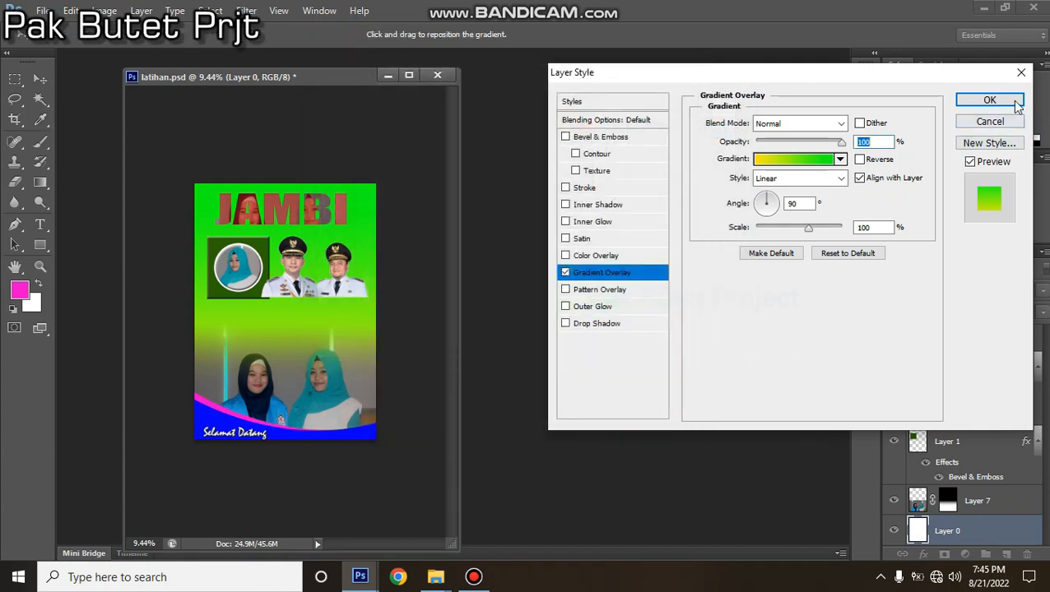
pyautogui.click(989, 100)
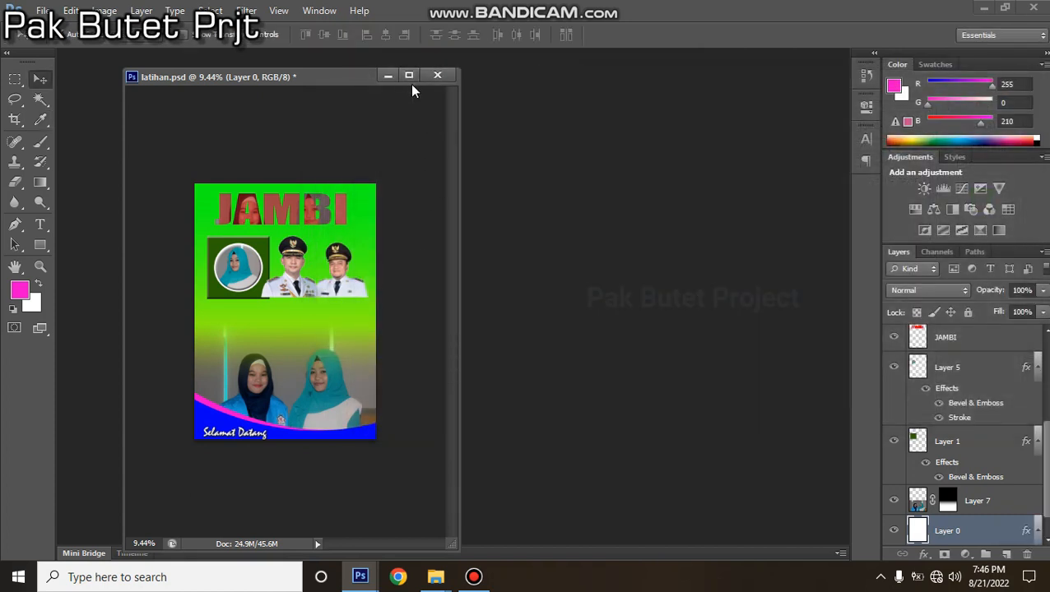
# Maximize the poster document and move the officials' cut-out against the poster's right edge, clear of the green portrait frame.
pyautogui.click(409, 75)
pyautogui.scroll(3, 483, 278)
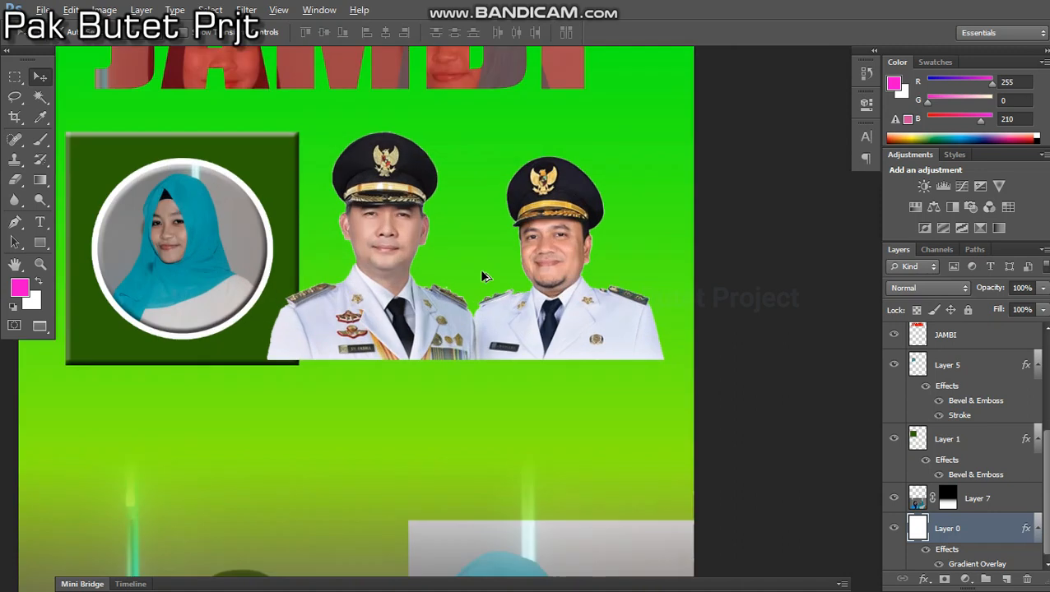
pyautogui.scroll(-3, 484, 277)
pyautogui.scroll(3, 588, 326)
pyautogui.scroll(-4, 588, 326)
pyautogui.scroll(2, 494, 275)
pyautogui.click(481, 271)
pyautogui.moveTo(480, 271); pyautogui.dragTo(518, 256)
pyautogui.scroll(1, 582, 284)
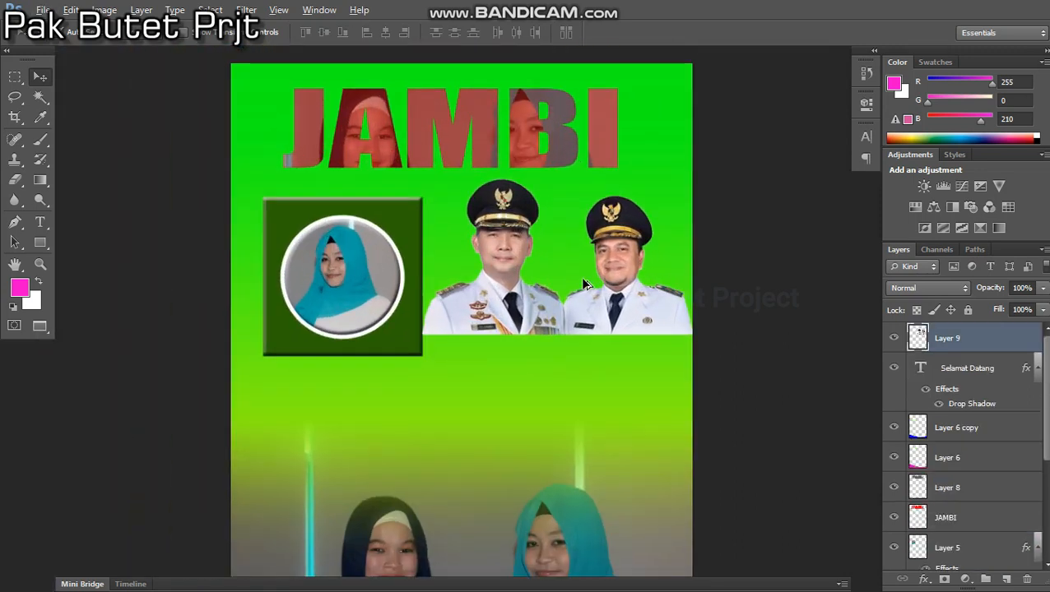
# Scale down the officials' cut-out slightly and place it between the green portrait frame and the poster's right edge.
pyautogui.scroll(1, 583, 284)
pyautogui.hotkey('ctrl', 't')
pyautogui.moveTo(720, 352); pyautogui.dragTo(684, 328)
pyautogui.press('Return')
pyautogui.moveTo(625, 292); pyautogui.dragTo(650, 329)
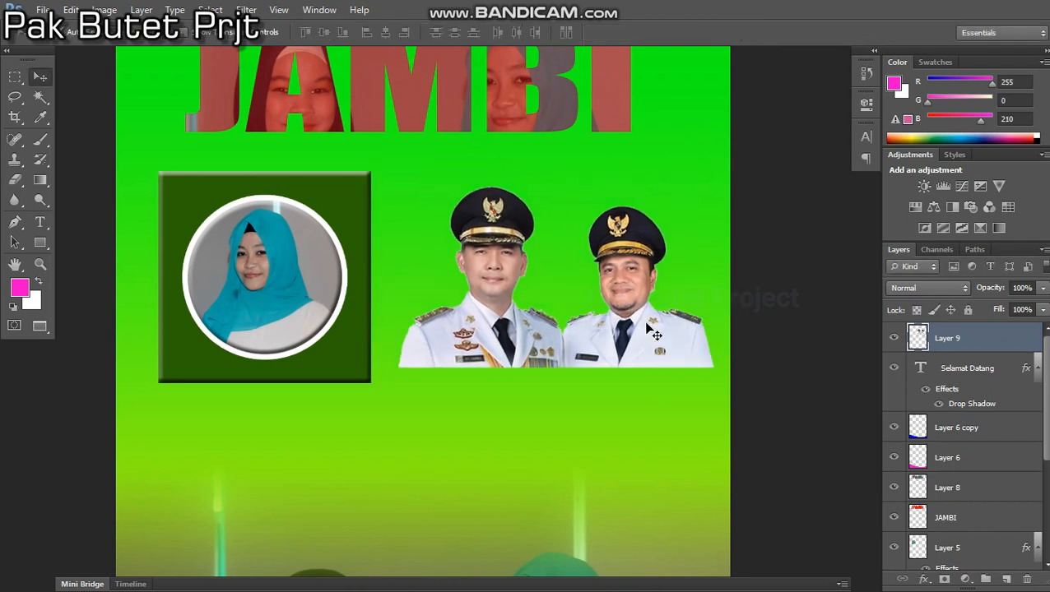
# Add a layer mask to Layer 9 and draw a vertical white-to-black gradient on it, fading out the officials' lower edge.
pyautogui.scroll(-8, 560, 304)
pyautogui.scroll(5, 607, 302)
pyautogui.scroll(-7, 537, 255)
pyautogui.scroll(9, 543, 300)
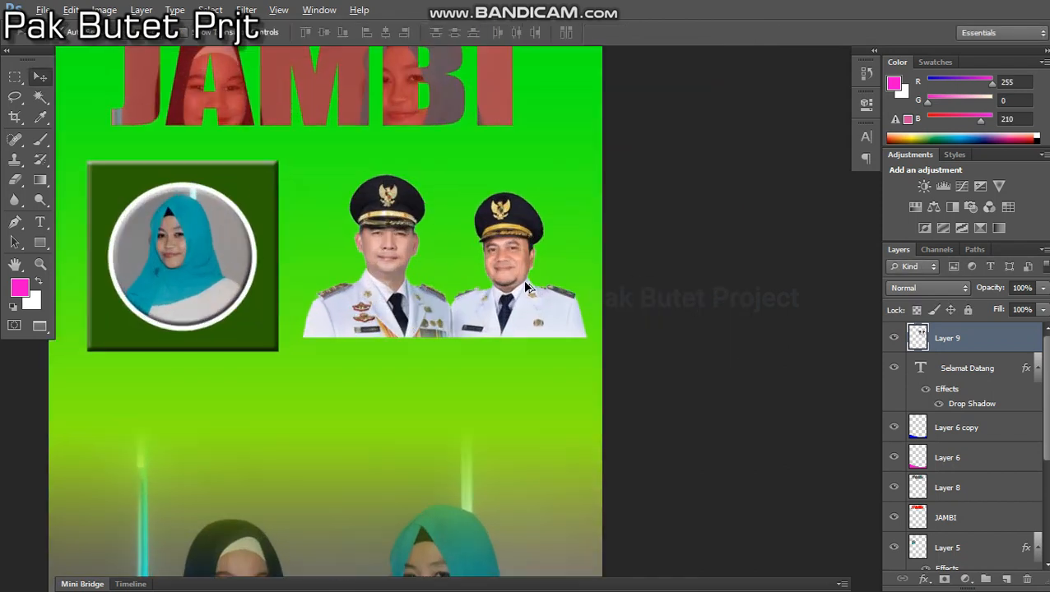
pyautogui.scroll(-4, 511, 286)
pyautogui.scroll(3, 471, 346)
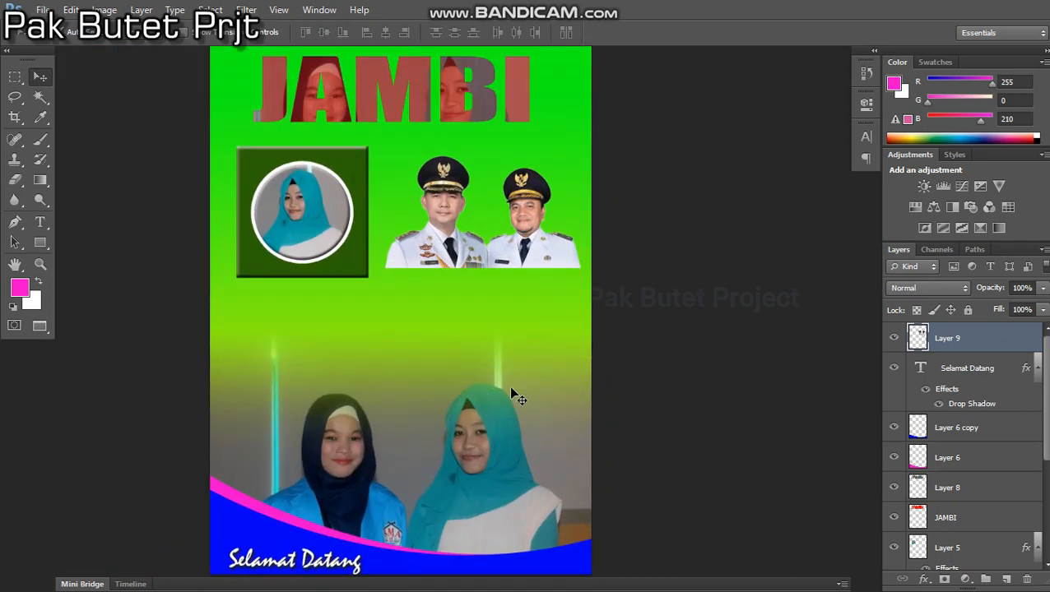
pyautogui.scroll(3, 476, 299)
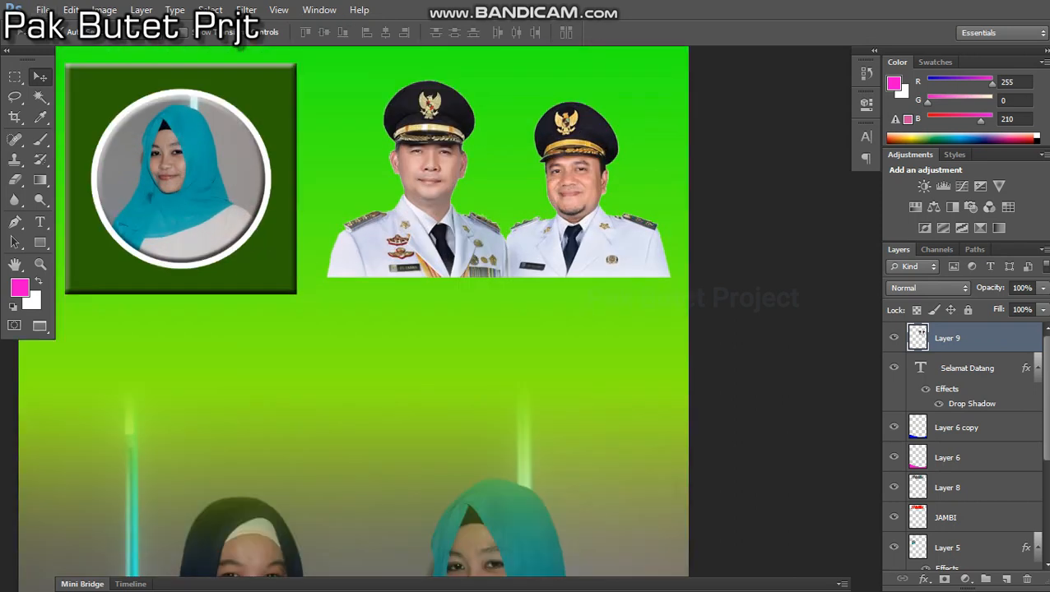
pyautogui.click(963, 580)
pyautogui.press('d')
pyautogui.press('g')
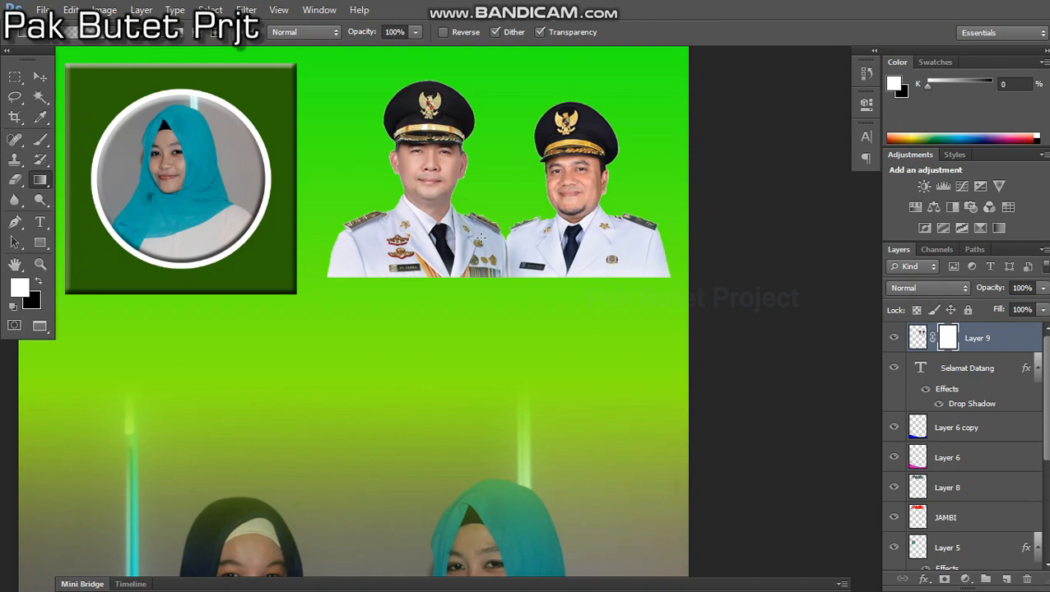
pyautogui.moveTo(479, 207); pyautogui.dragTo(480, 278)
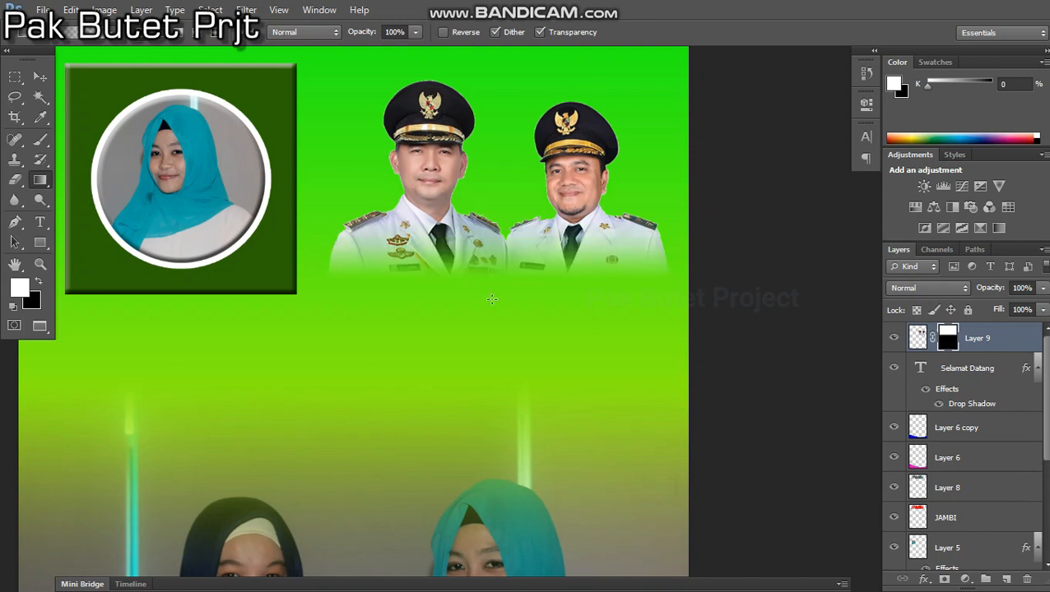
# Move the faded officials' cut-out slightly up, about level with the top of the green portrait frame.
pyautogui.press('v')
pyautogui.scroll(-3, 530, 291)
pyautogui.scroll(3, 521, 292)
pyautogui.scroll(-4, 522, 289)
pyautogui.scroll(2, 531, 283)
pyautogui.moveTo(571, 288); pyautogui.dragTo(566, 263)
pyautogui.scroll(-1, 497, 298)
pyautogui.scroll(-3, 497, 303)
pyautogui.scroll(2, 529, 304)
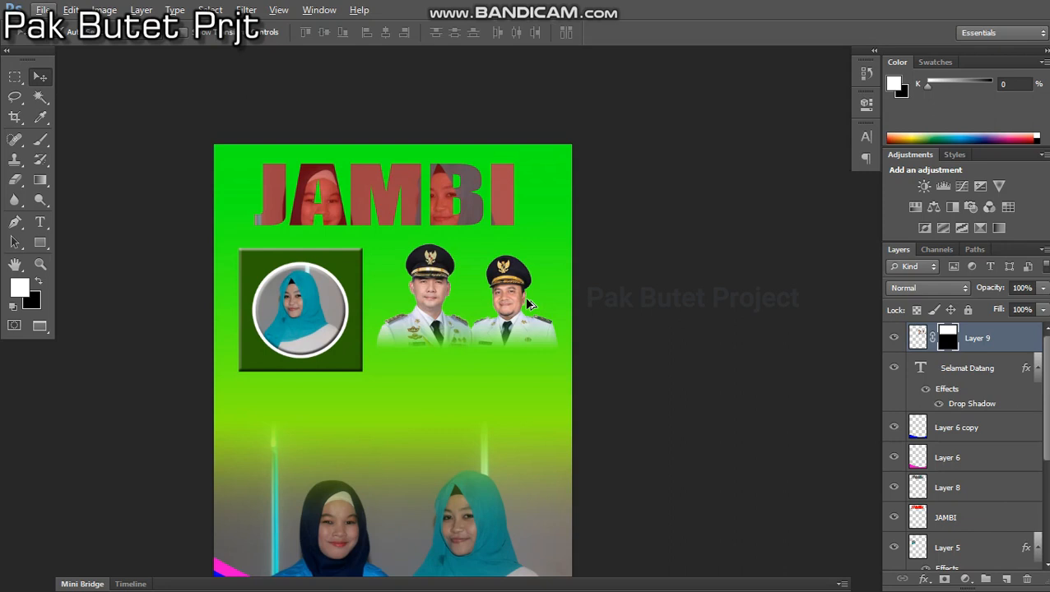
# Preview the whole poster in full-screen mode.
pyautogui.press('f')
pyautogui.press('f')
pyautogui.press('f')
pyautogui.hotkey('alt', 'f')
pyautogui.click(472, 576)
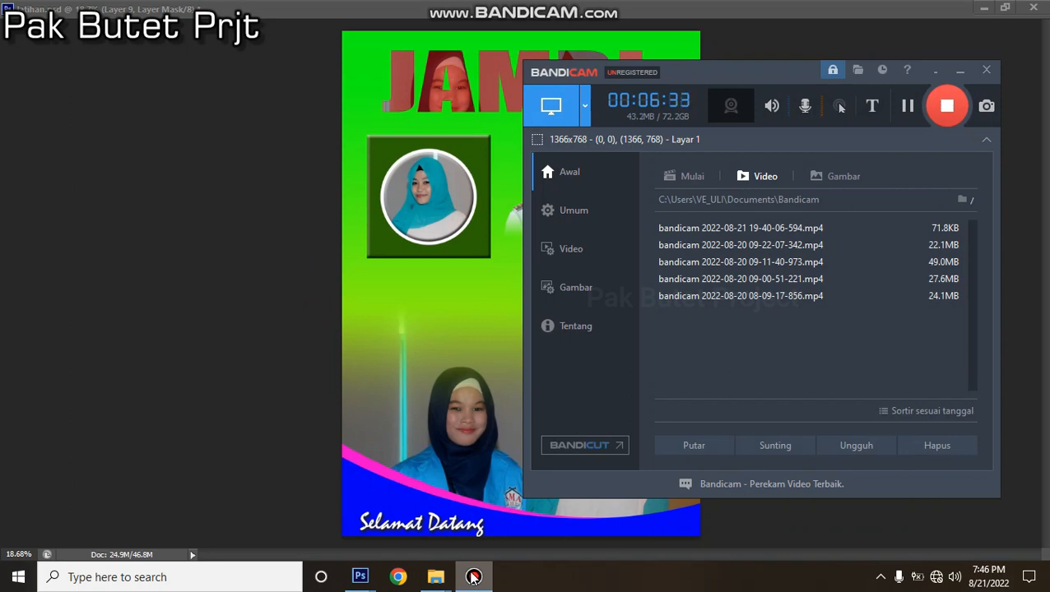
pyautogui.click(473, 577)
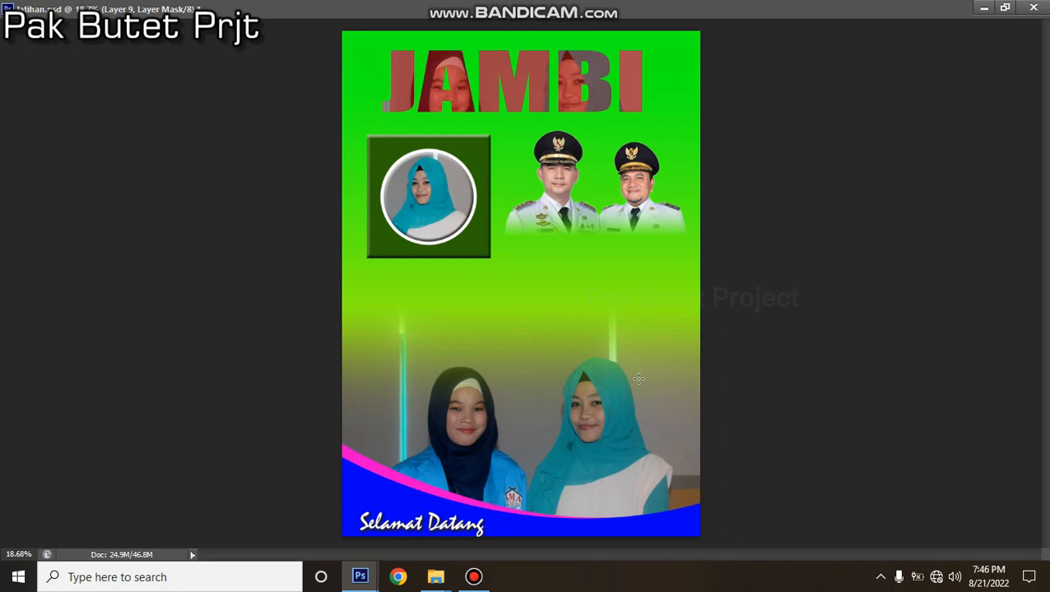
pyautogui.press('f')
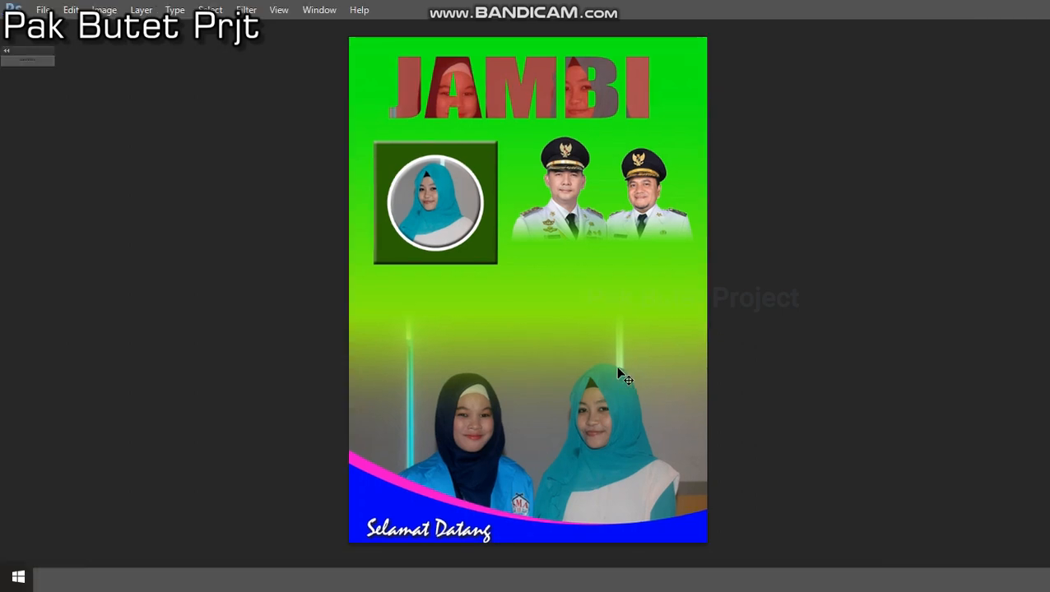
# Try moving the masked photo of the two girls on Layer 7 higher on the poster.
pyautogui.click(599, 508)
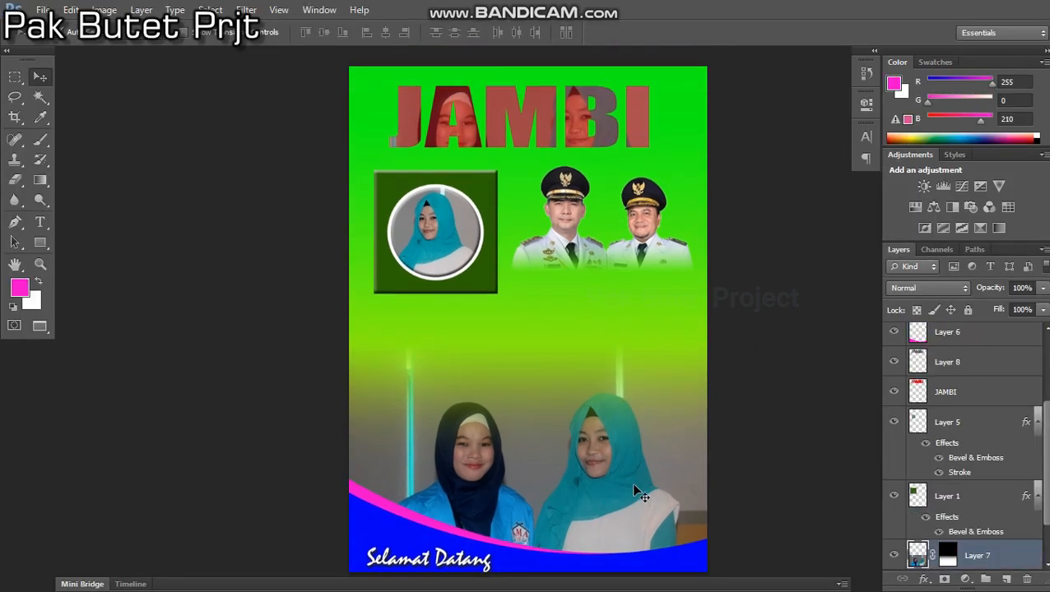
pyautogui.moveTo(611, 456); pyautogui.dragTo(609, 406)
pyautogui.scroll(-2, 980, 508)
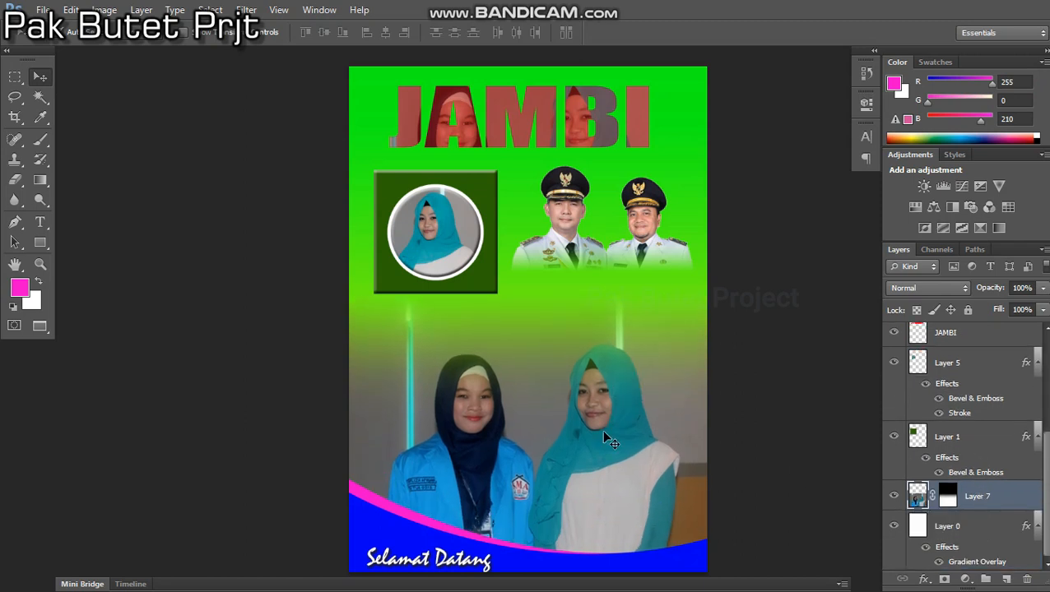
pyautogui.hotkey('ctrl', 'z')
pyautogui.moveTo(625, 455); pyautogui.dragTo(621, 427)
# Duplicate Layer 7, delete the copy's layer mask, and move the copied photo of the two girls higher on the poster.
pyautogui.rightClick(982, 499)
pyautogui.click(997, 498)
pyautogui.rightClick(948, 499)
pyautogui.click(1018, 367)
pyautogui.moveTo(594, 438); pyautogui.dragTo(600, 389)
pyautogui.press('f')
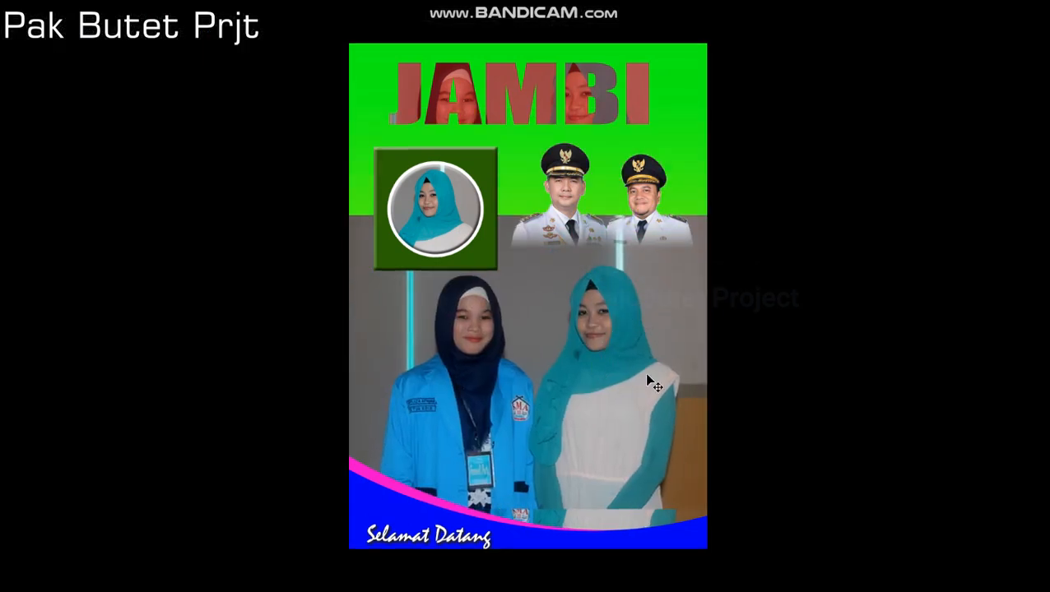
pyautogui.press('f')
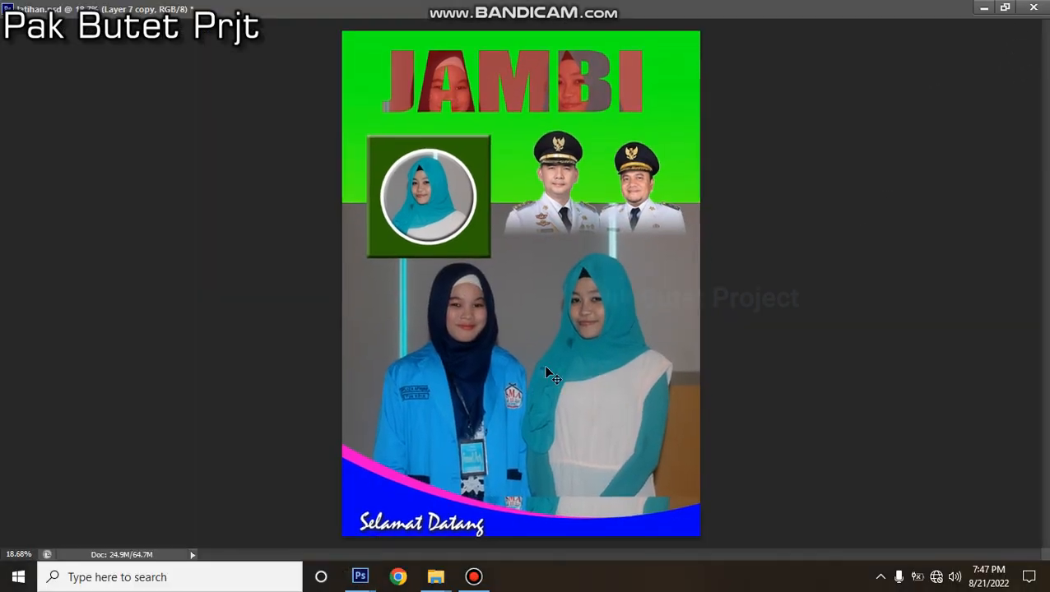
pyautogui.scroll(3, 550, 374)
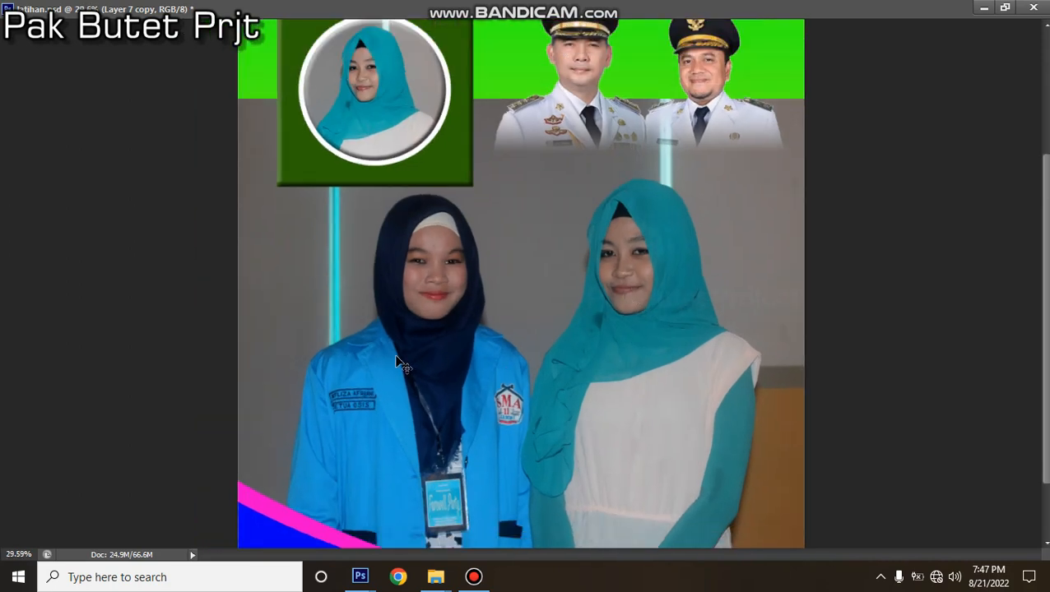
pyautogui.press('f')
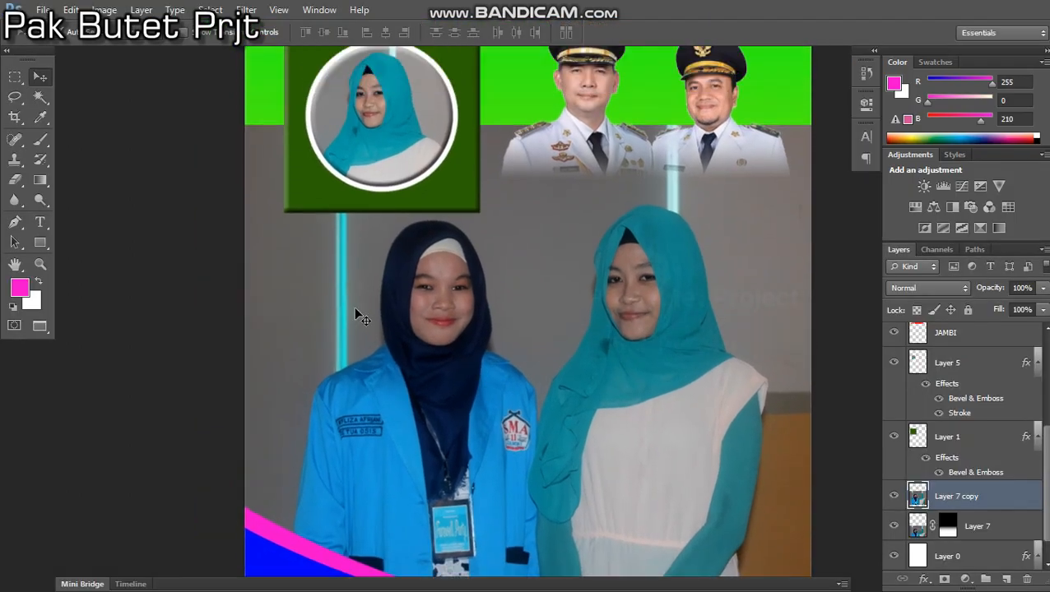
pyautogui.scroll(-2, 428, 308)
# Bring Layer 7 copy to the top of the layer stack and move its photo further up the poster.
pyautogui.moveTo(990, 502); pyautogui.dragTo(977, 327)
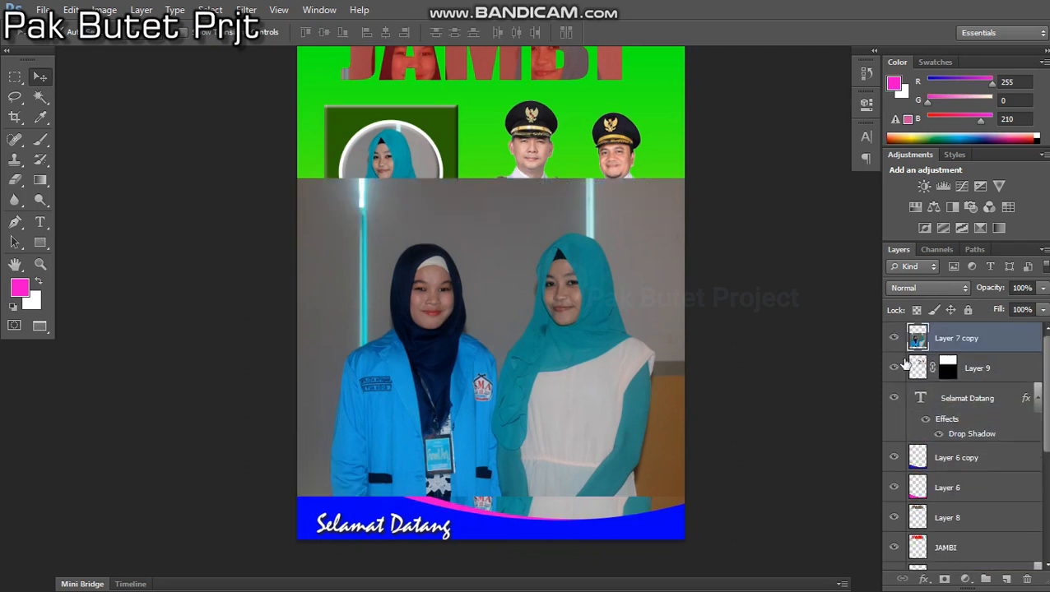
pyautogui.scroll(2, 441, 276)
pyautogui.scroll(-1, 441, 276)
pyautogui.scroll(-2, 442, 276)
pyautogui.moveTo(450, 288); pyautogui.dragTo(448, 248)
pyautogui.scroll(4, 424, 284)
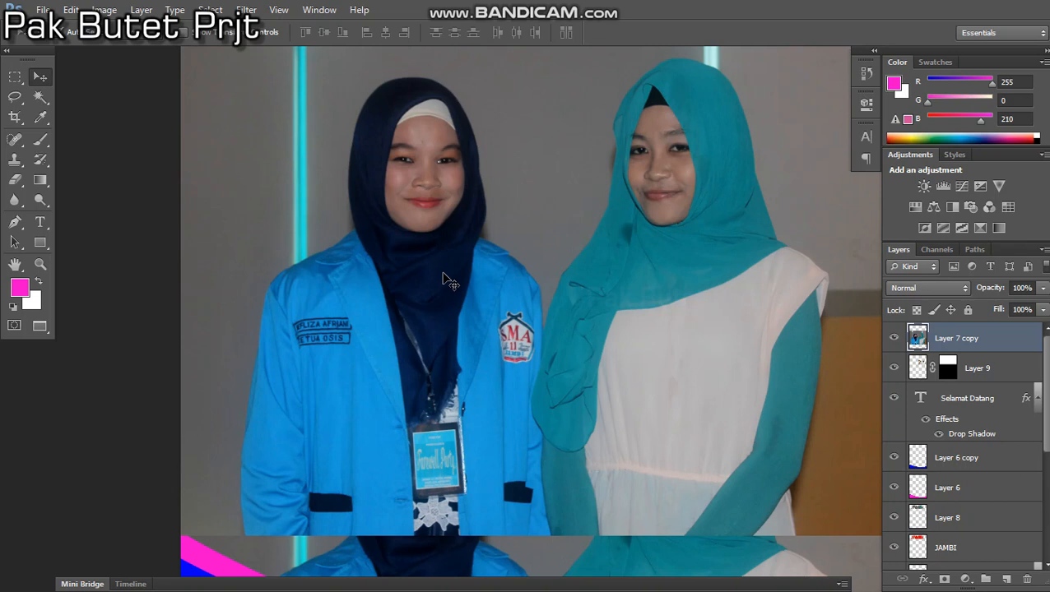
# Select the grey wall and light strips around the two girls on Layer 7 copy with the Magic Wand at tolerance 32.
pyautogui.press('p')
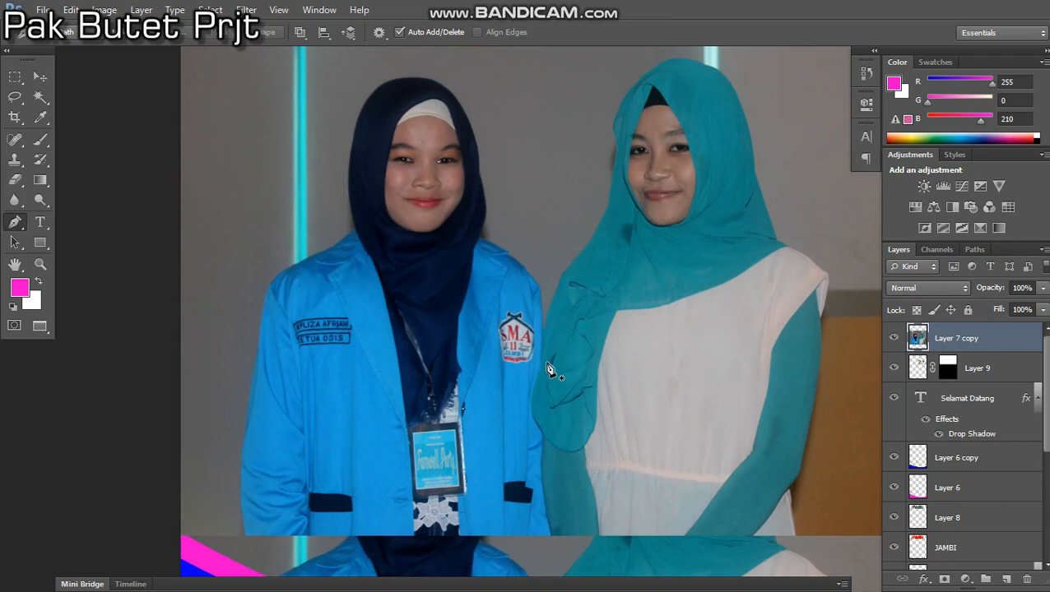
pyautogui.scroll(3, 549, 370)
pyautogui.press('w')
pyautogui.click(537, 238)
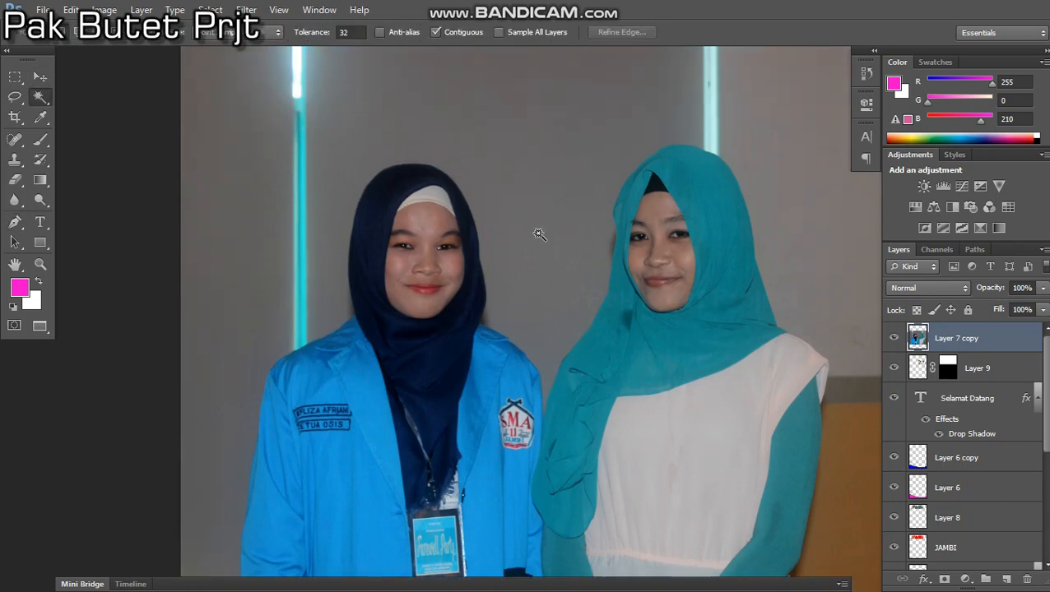
pyautogui.keyDown('shift'); pyautogui.click(298, 341); pyautogui.keyUp('shift')
pyautogui.keyDown('shift'); pyautogui.click(278, 344); pyautogui.keyUp('shift')
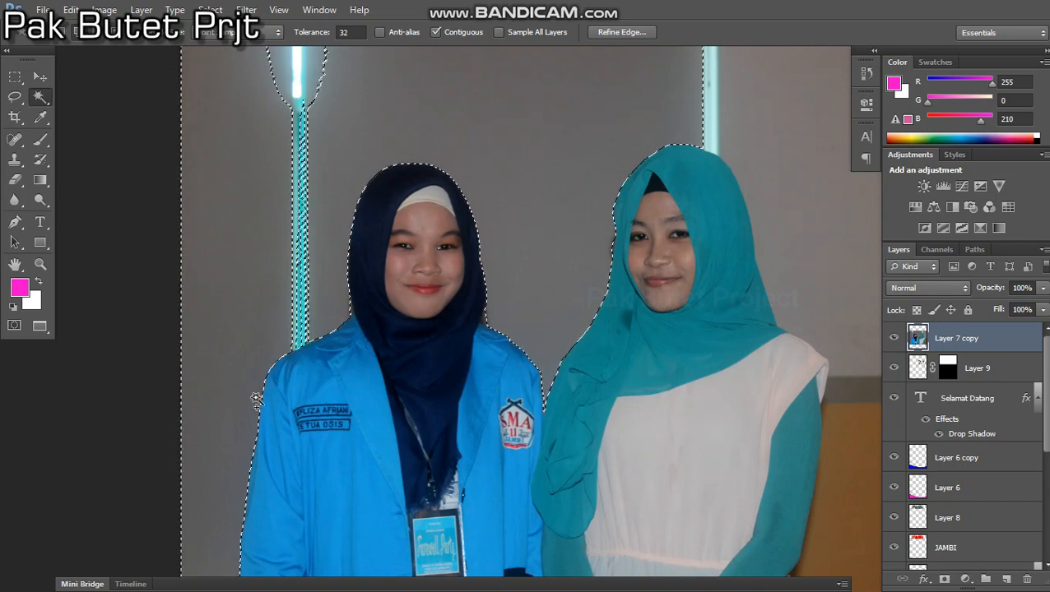
pyautogui.keyDown('shift'); pyautogui.click(284, 100); pyautogui.keyUp('shift')
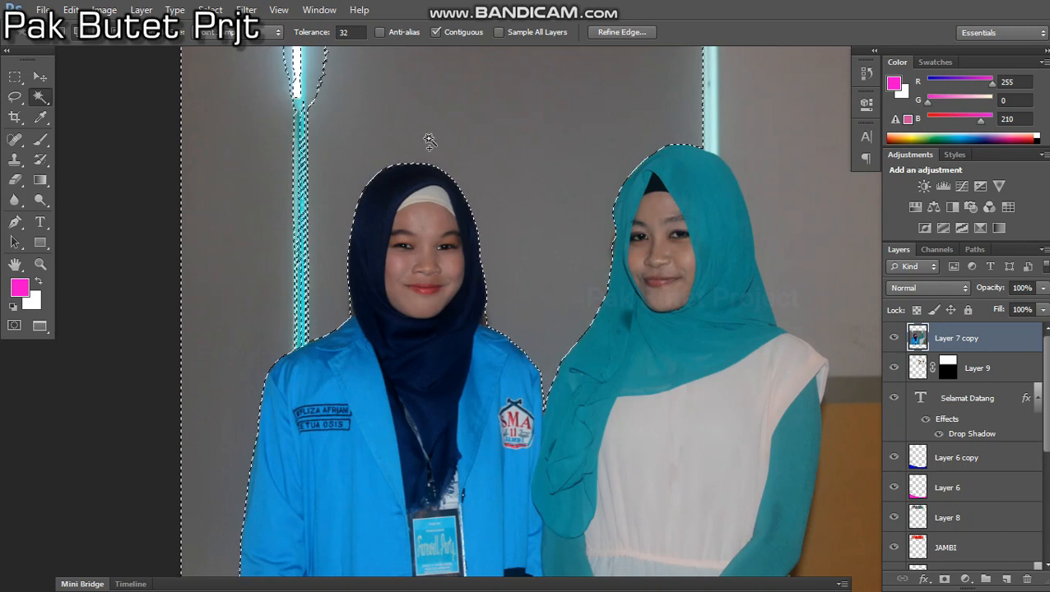
pyautogui.keyDown('shift'); pyautogui.click(301, 221); pyautogui.keyUp('shift')
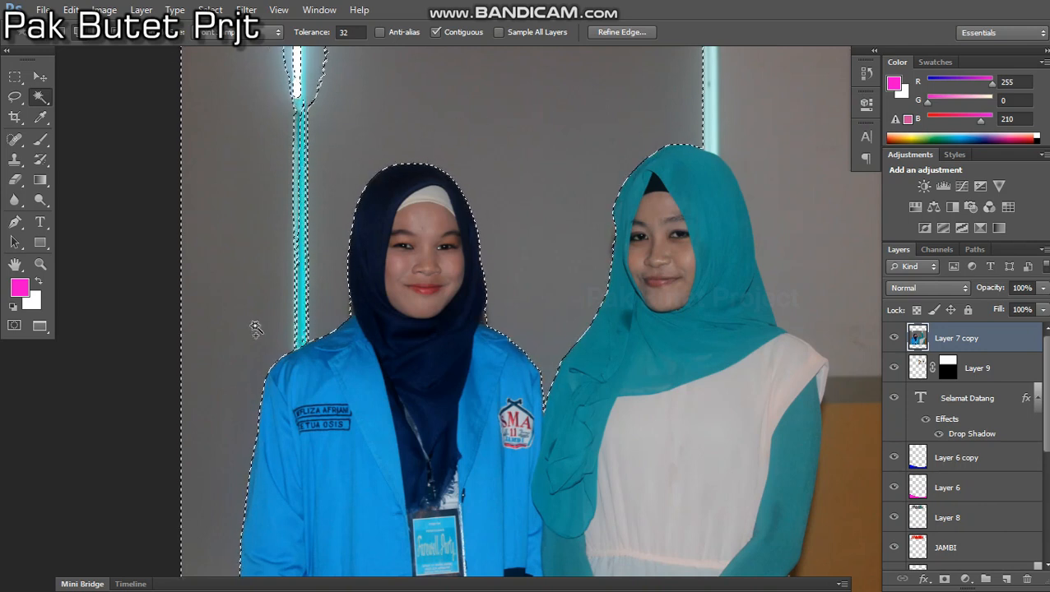
pyautogui.keyDown('shift'); pyautogui.click(723, 154); pyautogui.keyUp('shift')
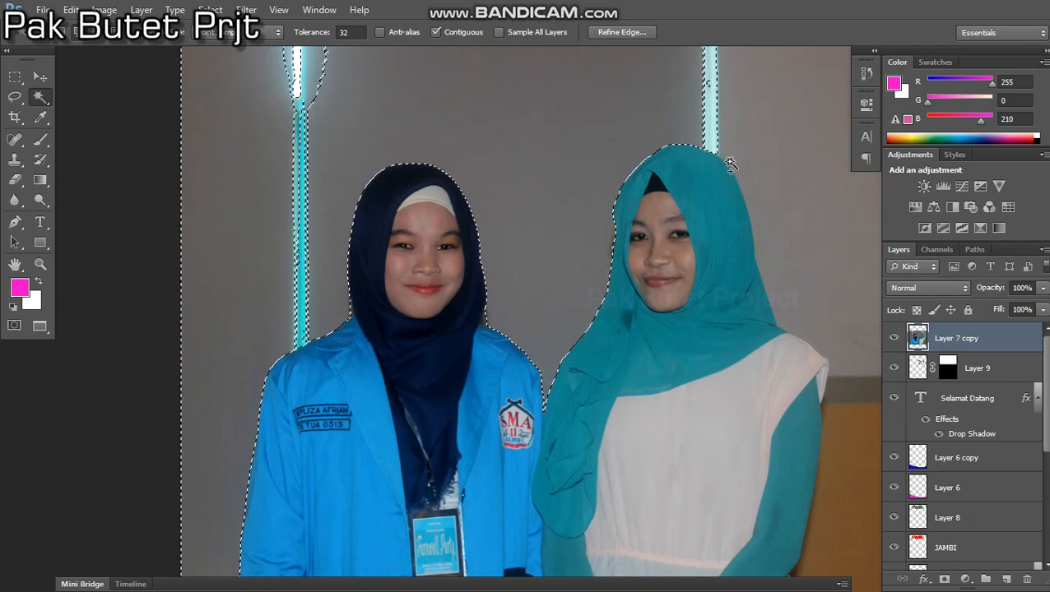
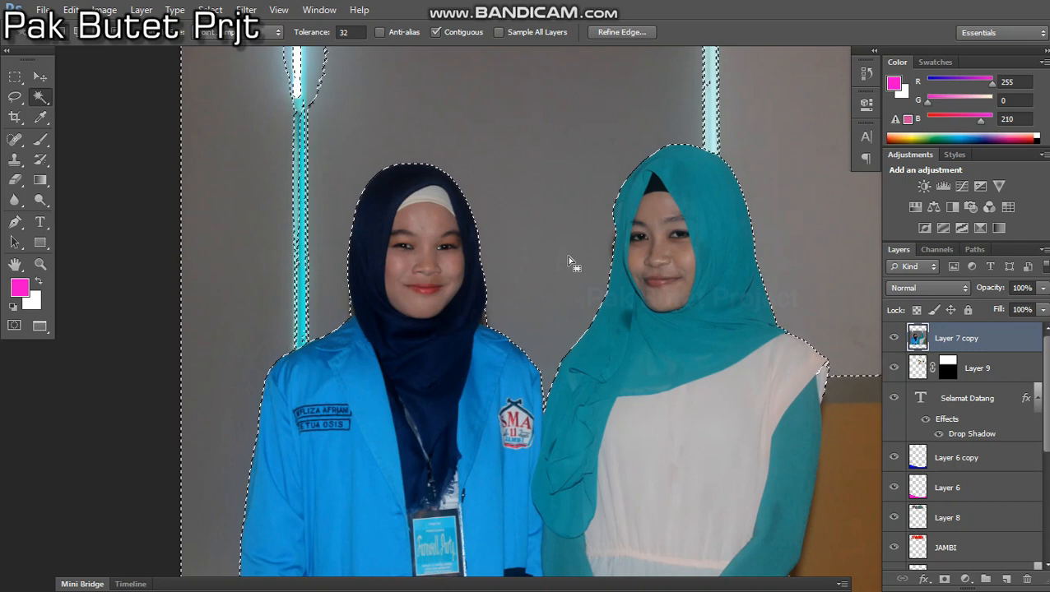
# Clear the wall selection and delete Layer 7 copy.
pyautogui.hotkey('ctrl', 'd')
pyautogui.press('v')
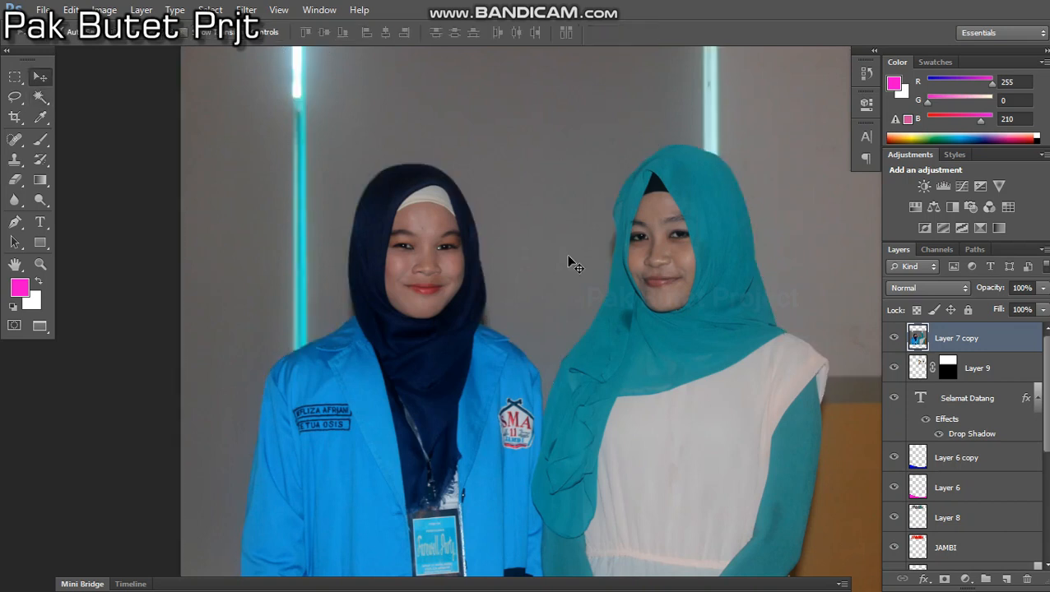
pyautogui.press('Delete')
pyautogui.scroll(3, 487, 296)
pyautogui.scroll(-3, 456, 324)
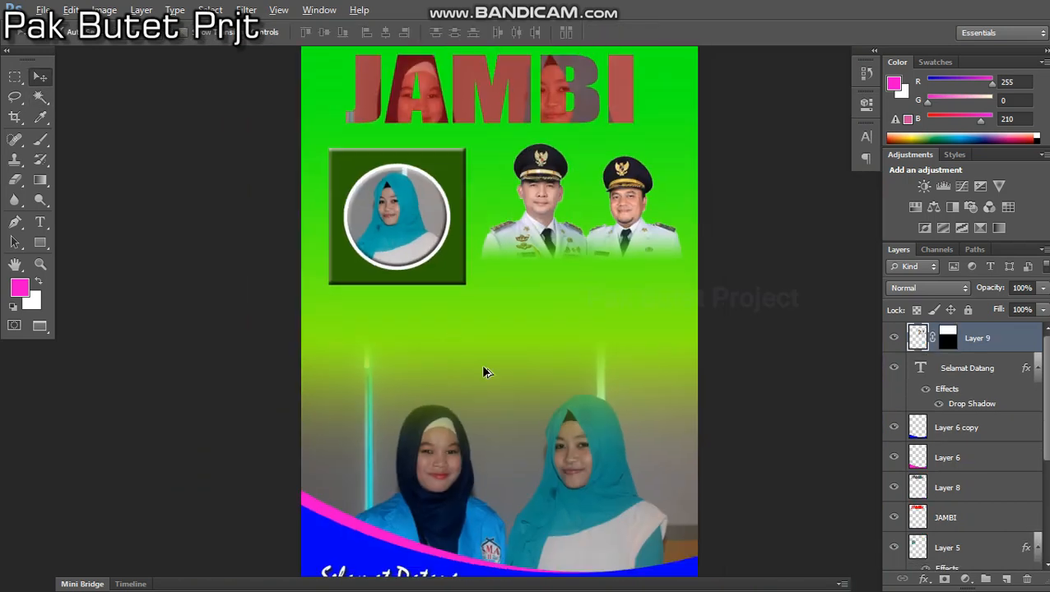
# Select background Layer 0 and restore the poster document to a floating window showing the whole design.
pyautogui.scroll(1, 491, 324)
pyautogui.click(492, 326)
pyautogui.press('f')
pyautogui.press('f')
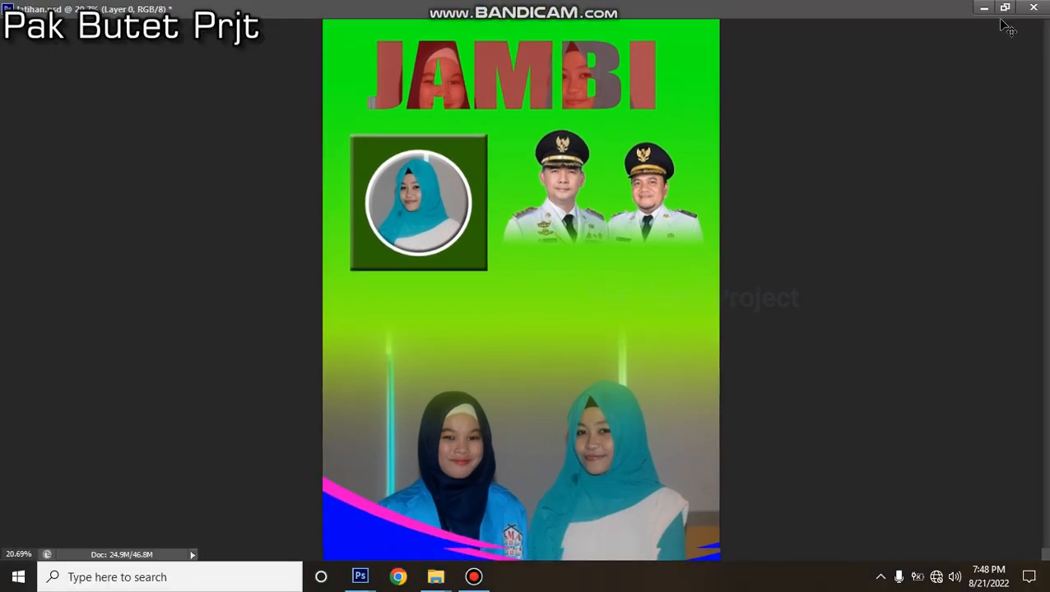
pyautogui.click(1005, 9)
pyautogui.scroll(-3, 274, 344)
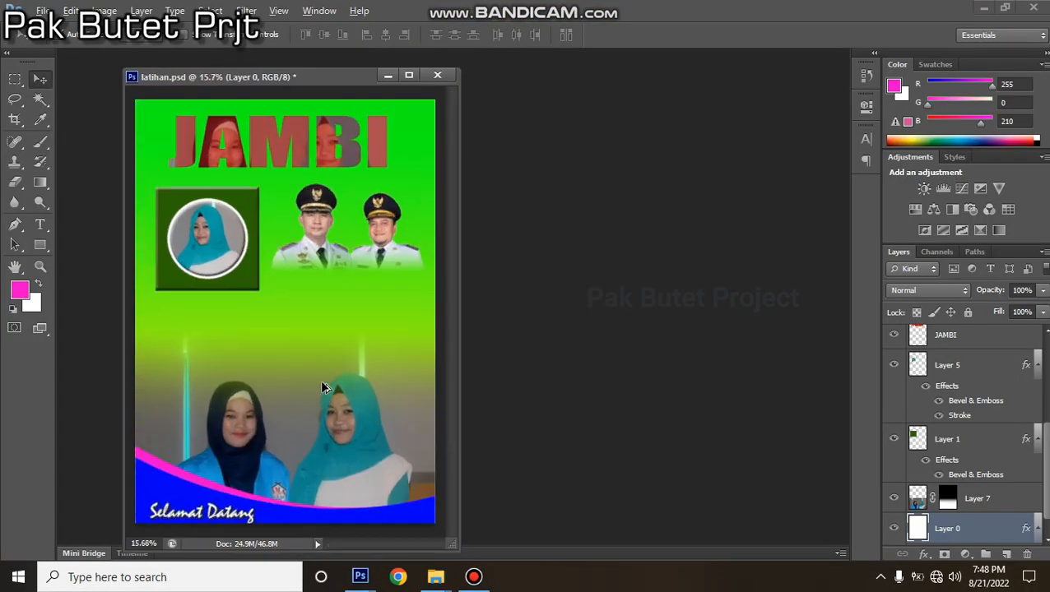
# Switch to File Explorer, leave New folder (2) and open the Downloads folder to look for another photo.
pyautogui.moveTo(443, 580)
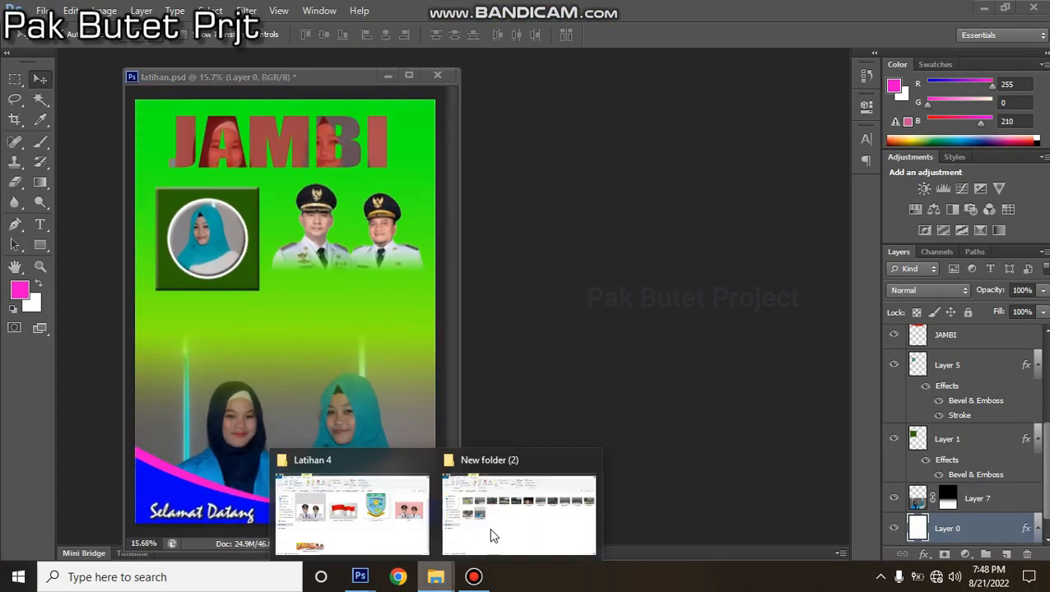
pyautogui.click(475, 549)
pyautogui.click(678, 332)
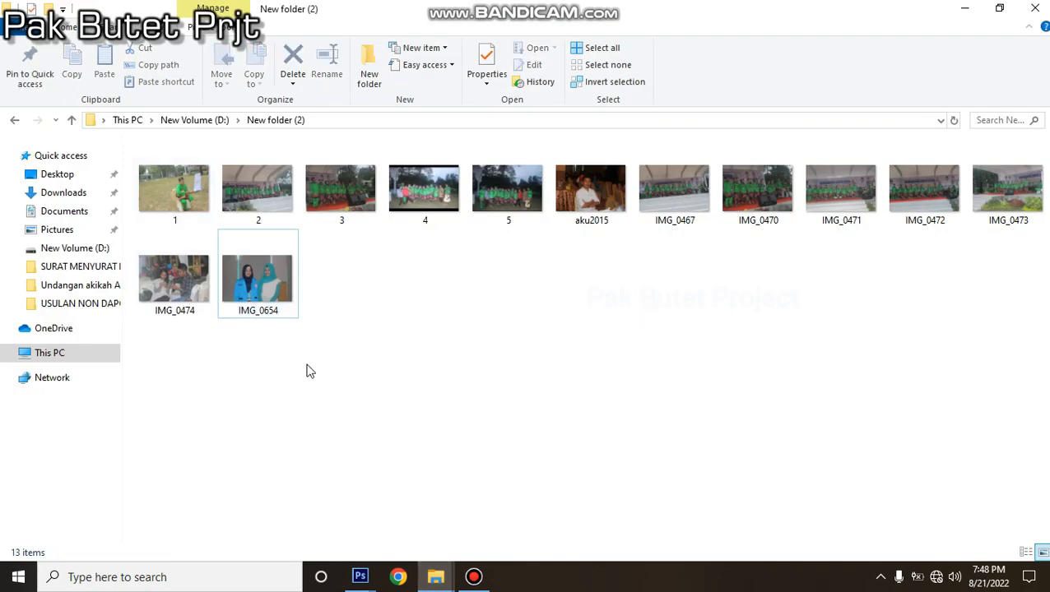
pyautogui.click(14, 120)
pyautogui.scroll(-3, 723, 360)
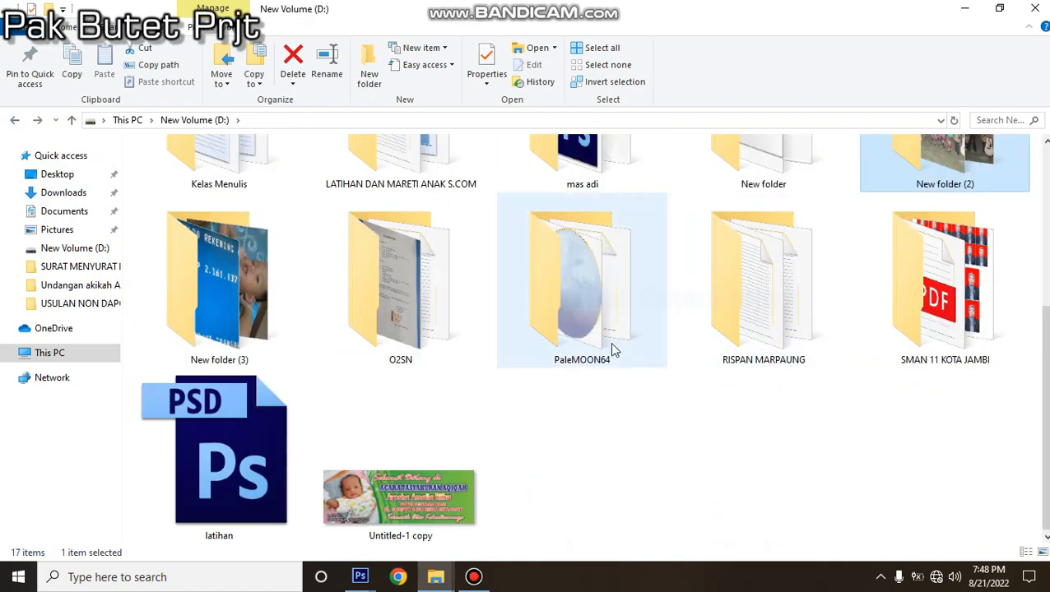
pyautogui.scroll(3, 609, 342)
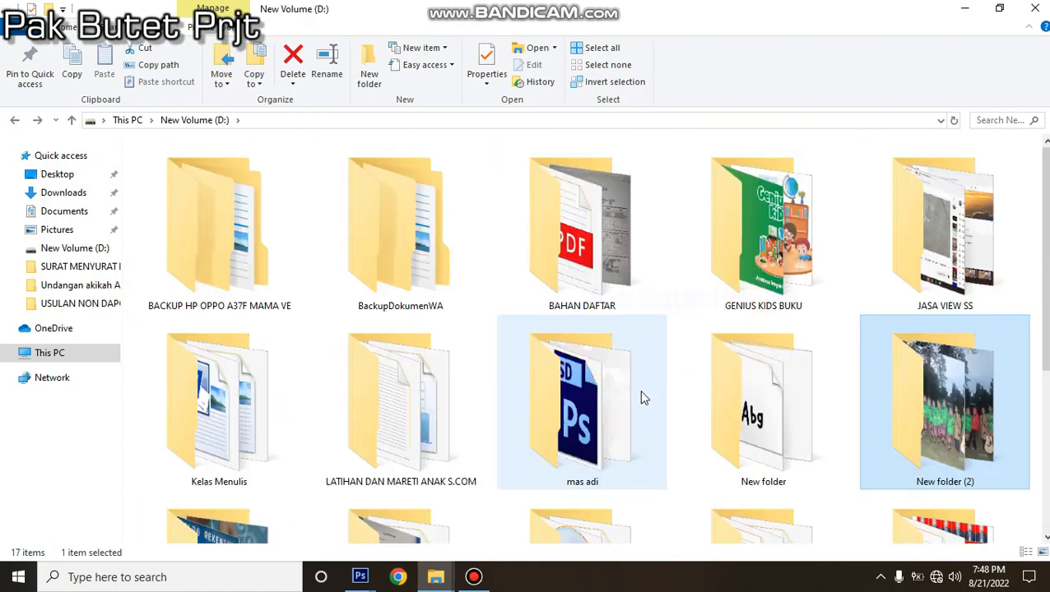
pyautogui.click(70, 190)
# Find the school group photo 76db8bed-cc26-4a6a-a70a-bf404d3517c9 in Downloads and open it in Photoshop as a floating window.
pyautogui.scroll(-1, 741, 329)
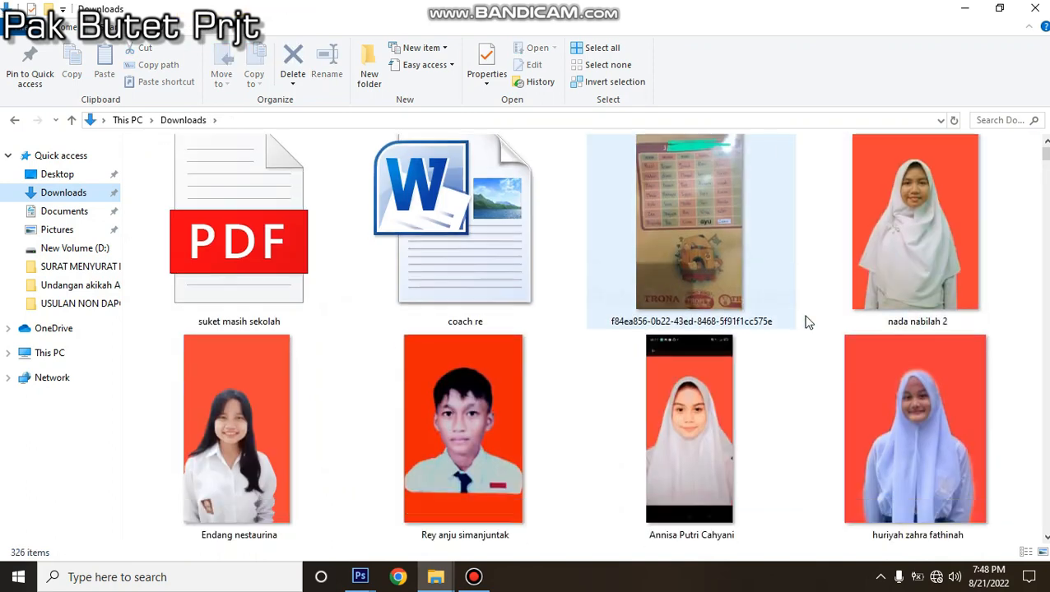
pyautogui.scroll(-10, 806, 323)
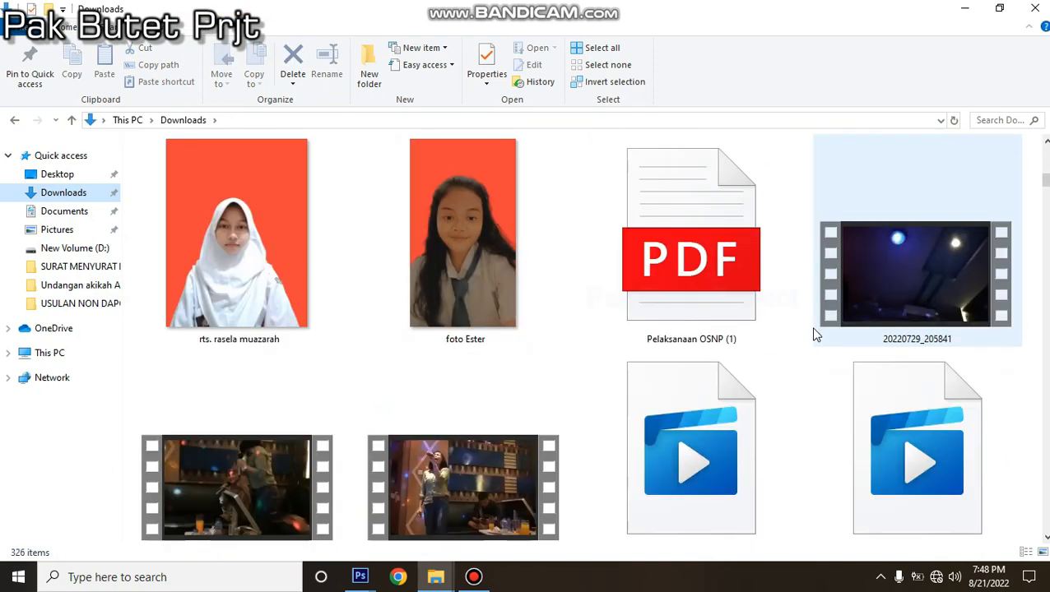
pyautogui.scroll(2, 812, 334)
pyautogui.scroll(-8, 793, 336)
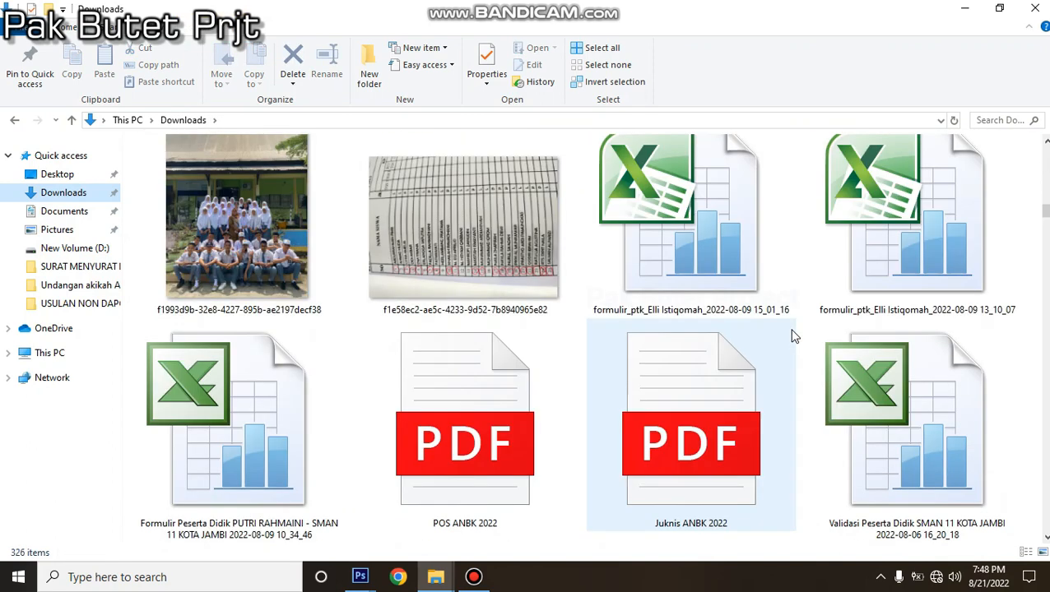
pyautogui.scroll(-1, 792, 336)
pyautogui.scroll(2, 778, 344)
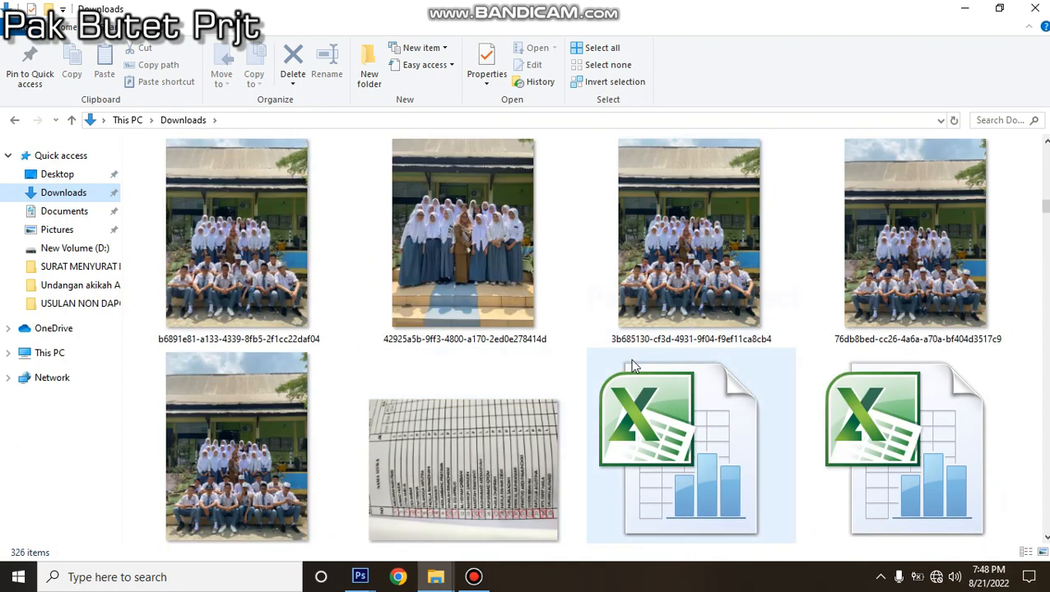
pyautogui.moveTo(903, 276); pyautogui.dragTo(609, 445)
pyautogui.moveTo(205, 56); pyautogui.dragTo(354, 121)
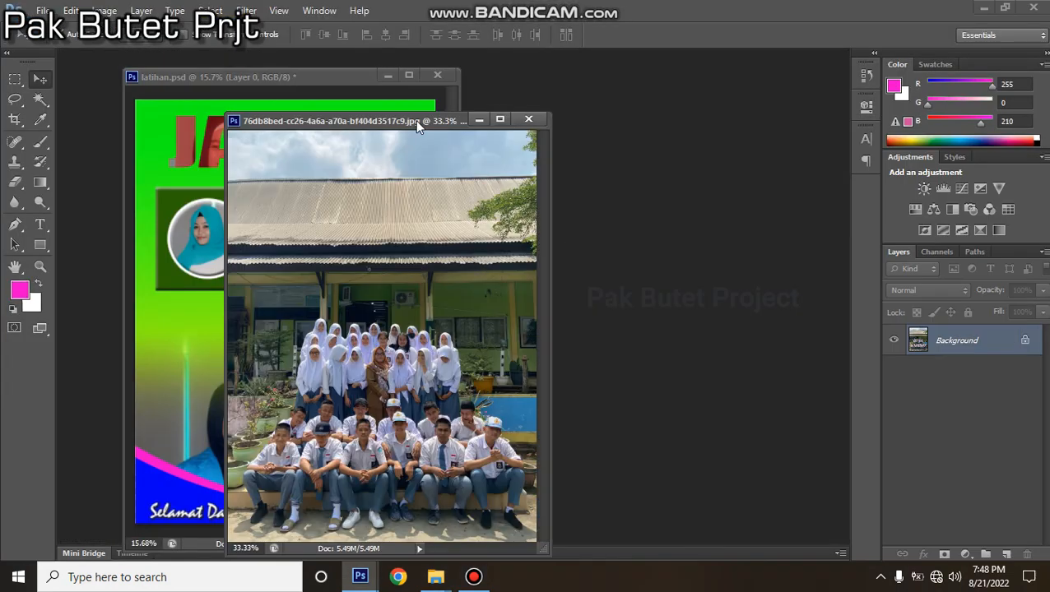
# Duplicate the school group photo document and close the original, leaving the copy open for editing.
pyautogui.rightClick(414, 120)
pyautogui.click(448, 132)
pyautogui.click(659, 196)
pyautogui.moveTo(442, 141); pyautogui.dragTo(578, 108)
pyautogui.click(527, 121)
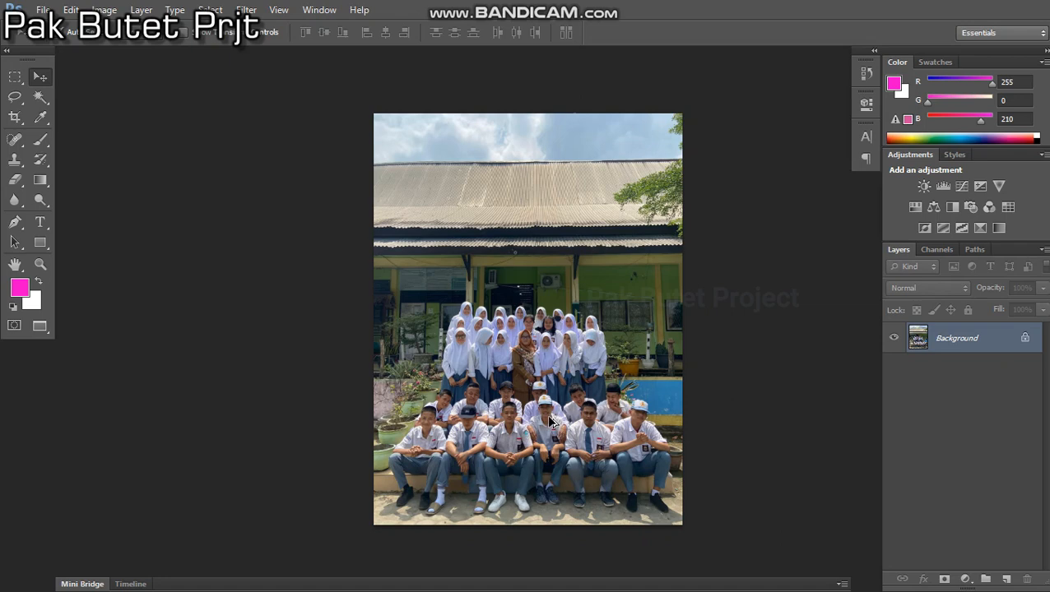
# Try selecting areas around the middle front-row student with the Magic Wand at tolerance 32, and clear the selection.
pyautogui.scroll(5, 548, 418)
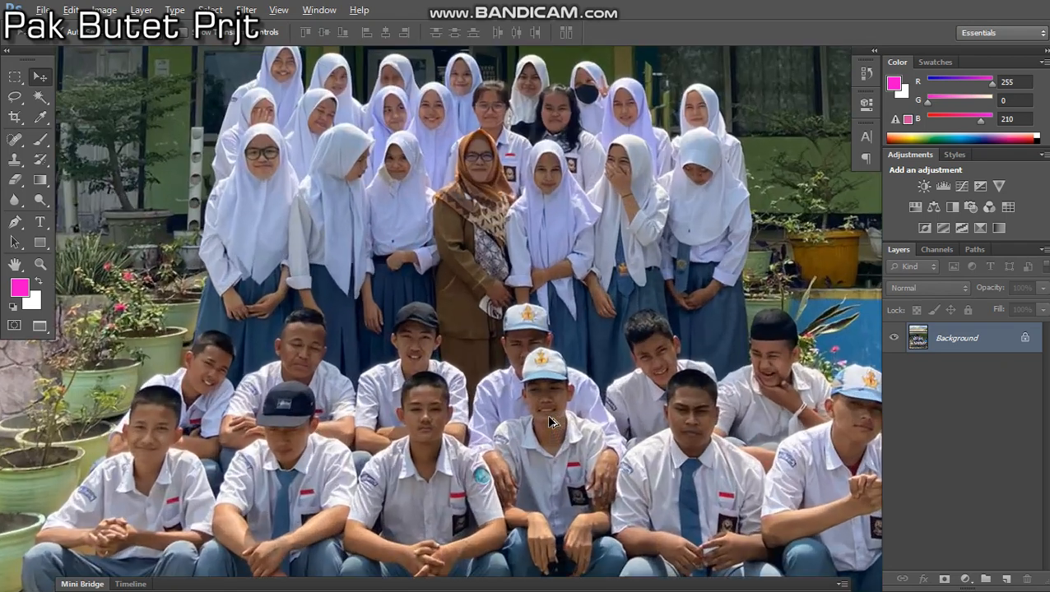
pyautogui.scroll(-4, 485, 346)
pyautogui.scroll(4, 458, 329)
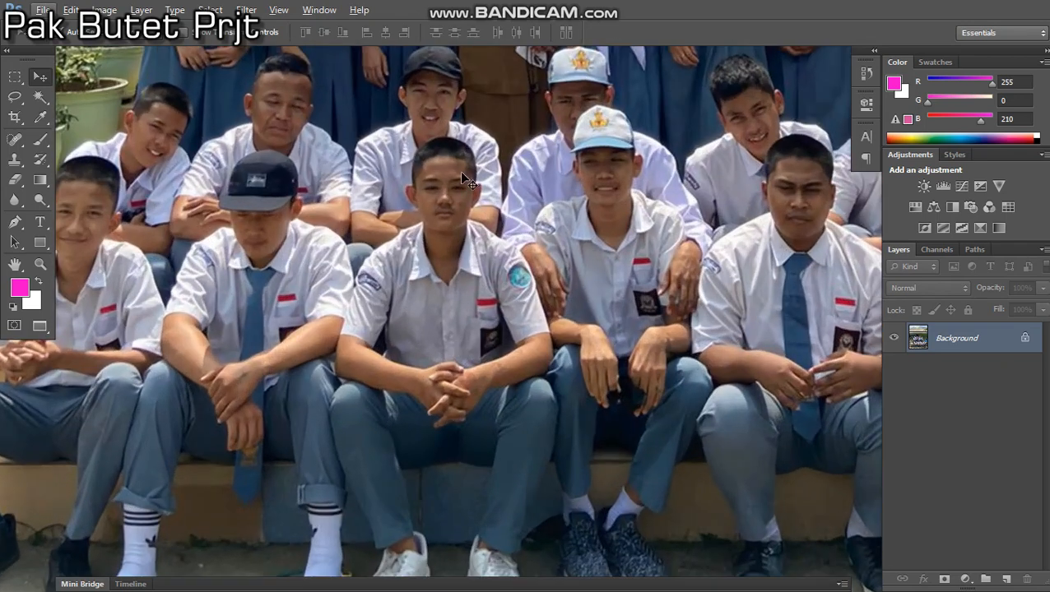
pyautogui.press('w')
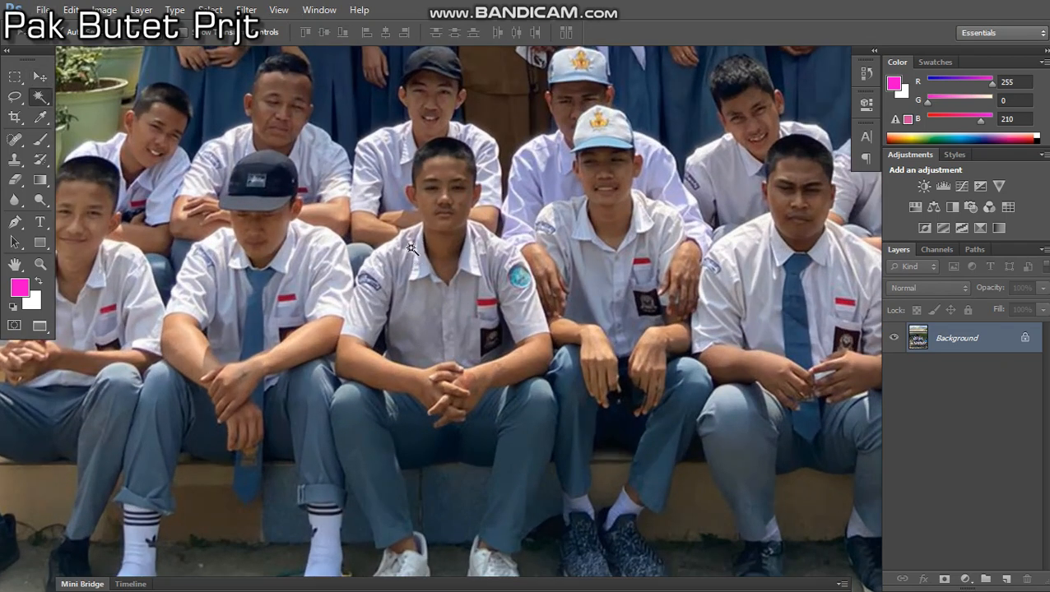
pyautogui.click(365, 232)
pyautogui.click(437, 225)
pyautogui.click(451, 197)
pyautogui.click(543, 246)
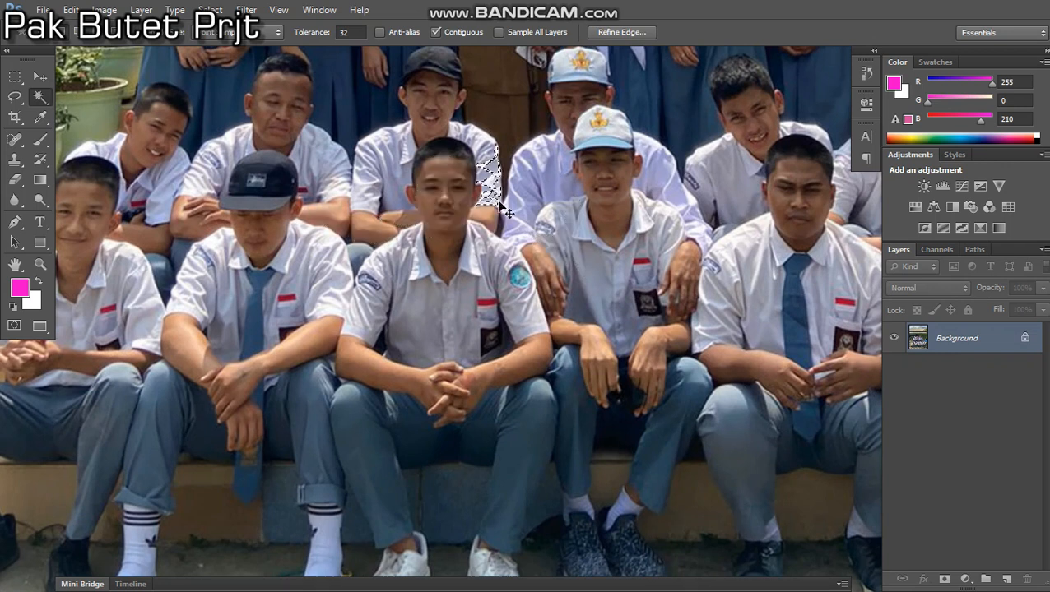
pyautogui.hotkey('ctrl', 'd')
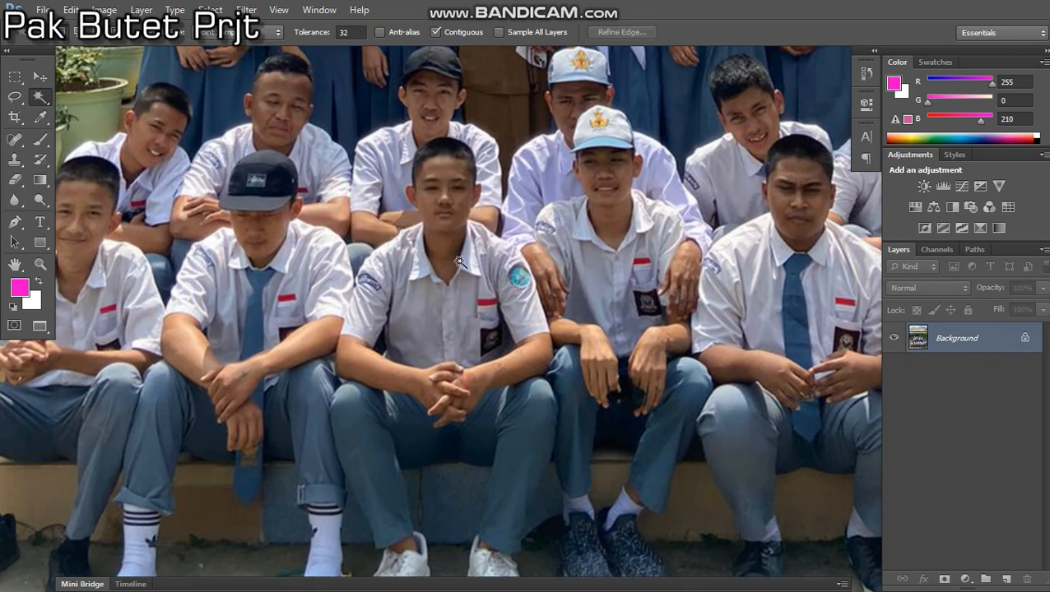
# Choose the Pen tool and convert the photo's locked Background into an ordinary layer named Layer 0.
pyautogui.scroll(-3, 479, 254)
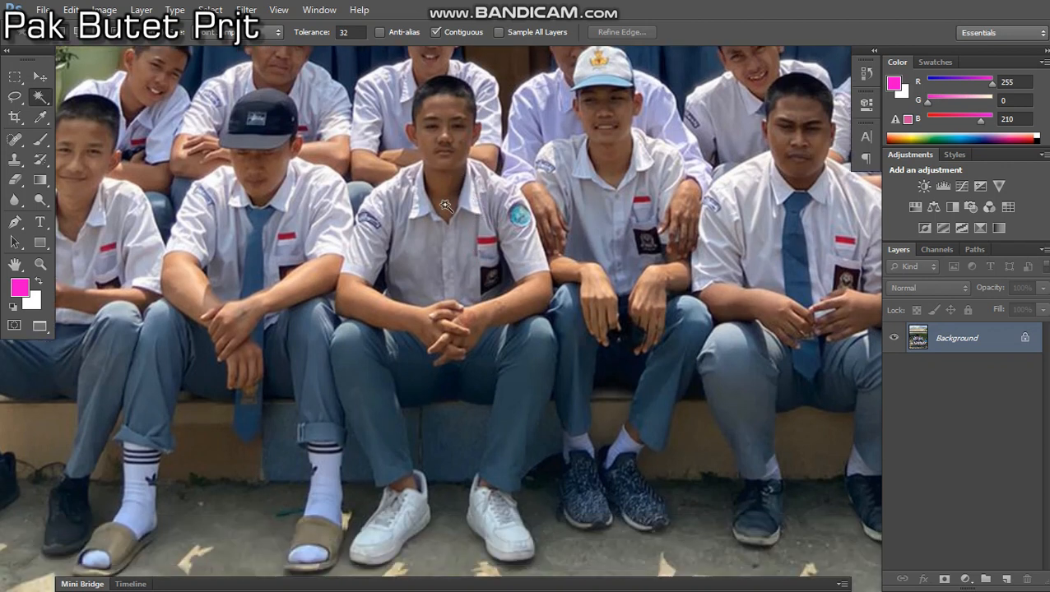
pyautogui.scroll(1, 467, 168)
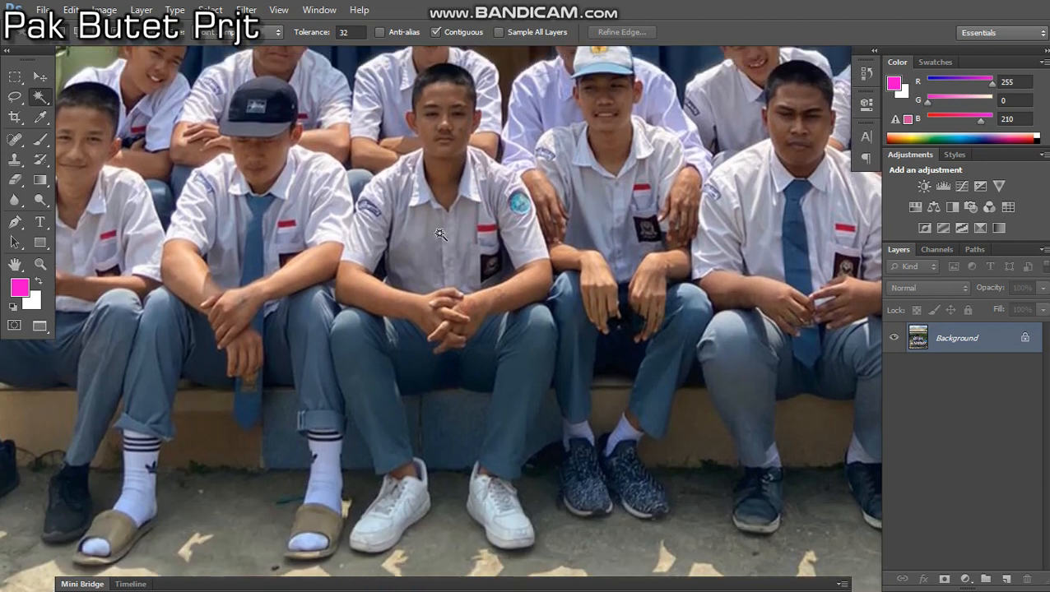
pyautogui.press('p')
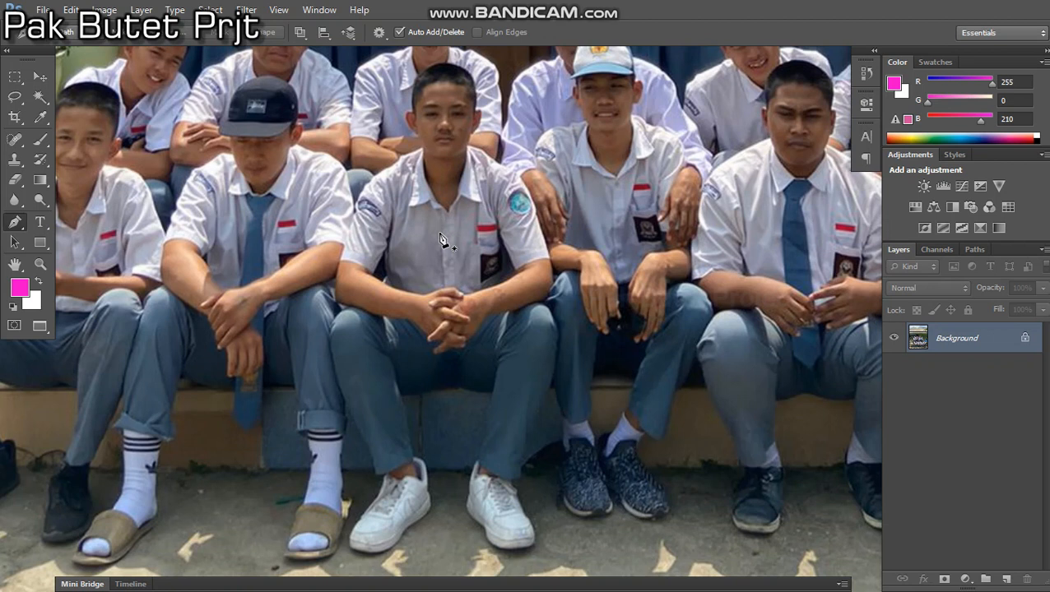
pyautogui.doubleClick(996, 346)
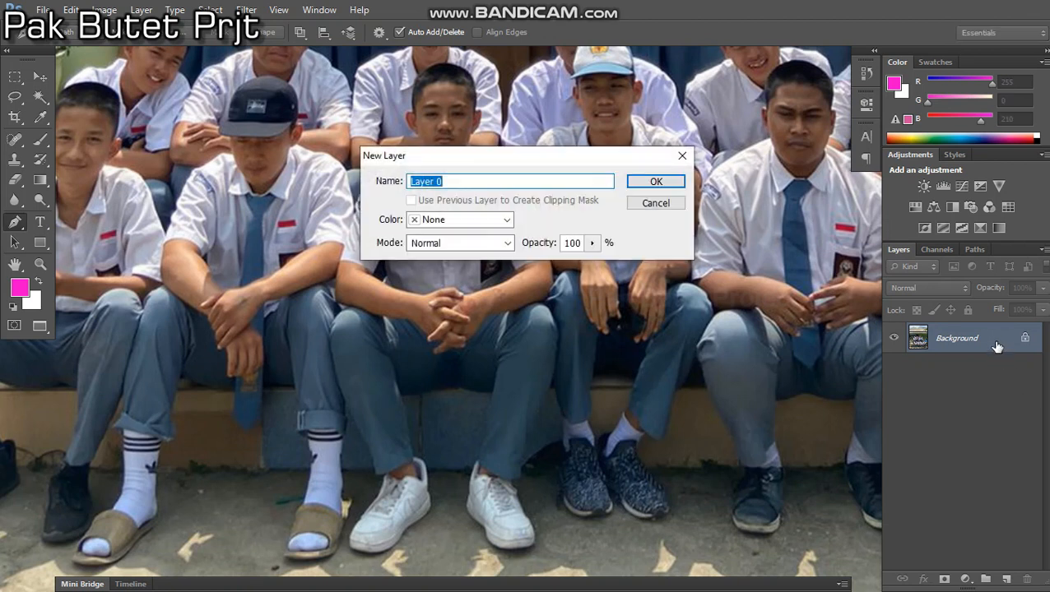
pyautogui.click(656, 181)
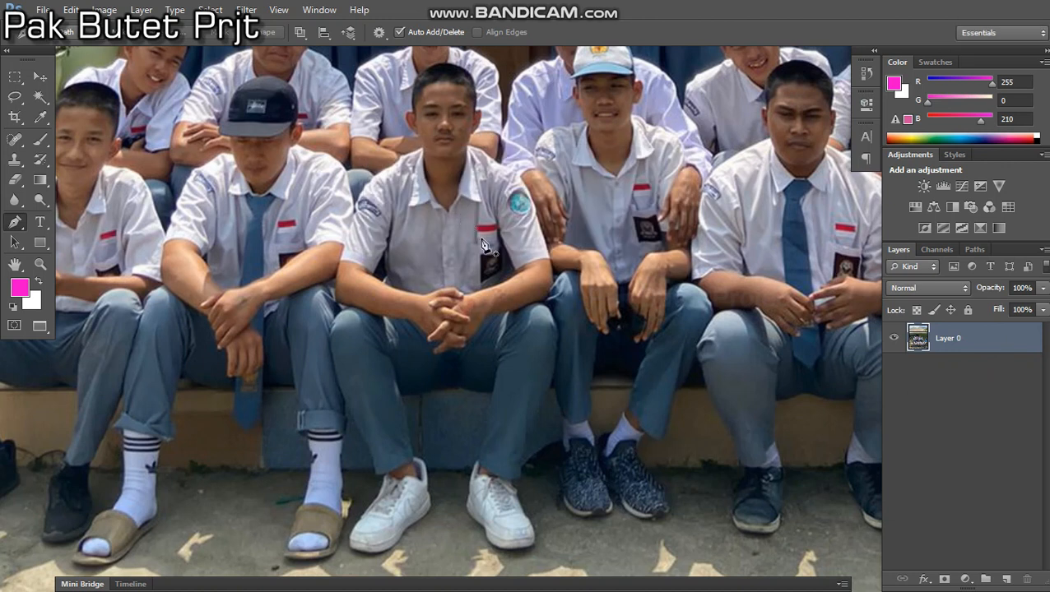
# Start a Pen path across the middle front-row student from elbow to elbow and trace up the outer sleeve beside the round badge.
pyautogui.scroll(2, 501, 235)
pyautogui.scroll(-4, 500, 235)
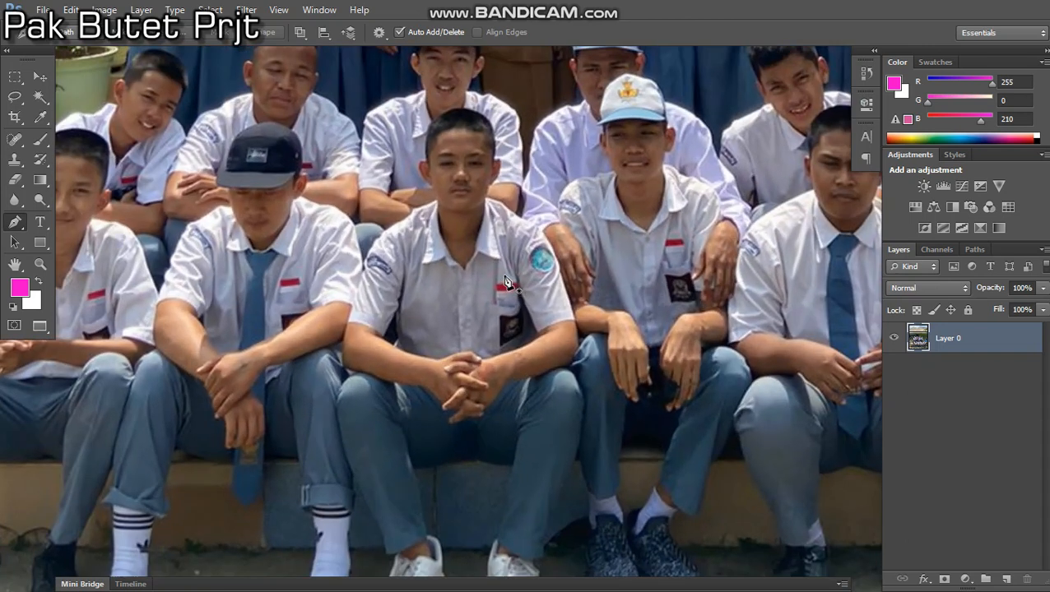
pyautogui.scroll(3, 508, 306)
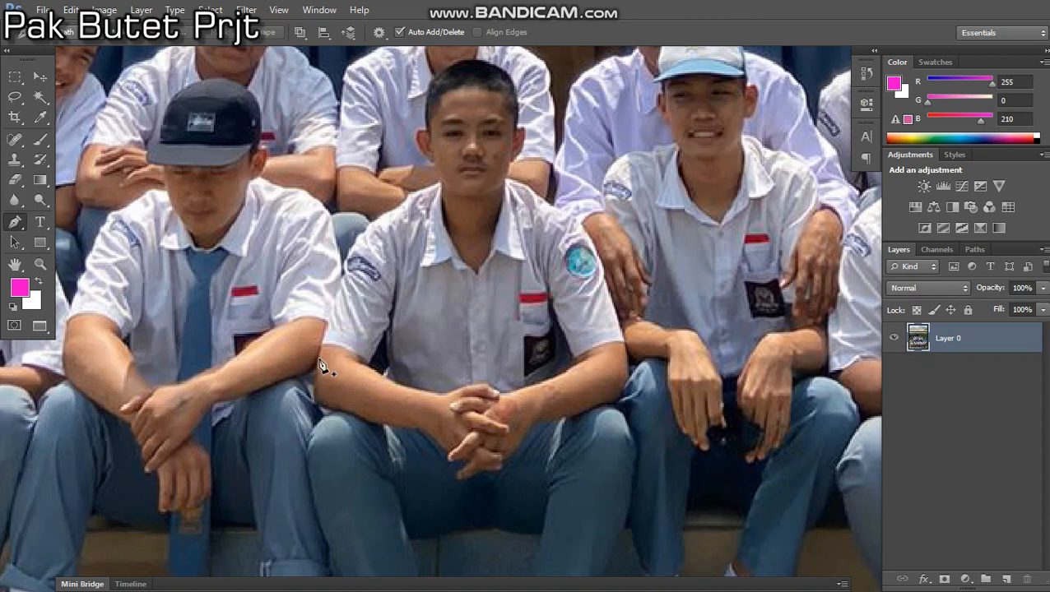
pyautogui.scroll(3, 320, 371)
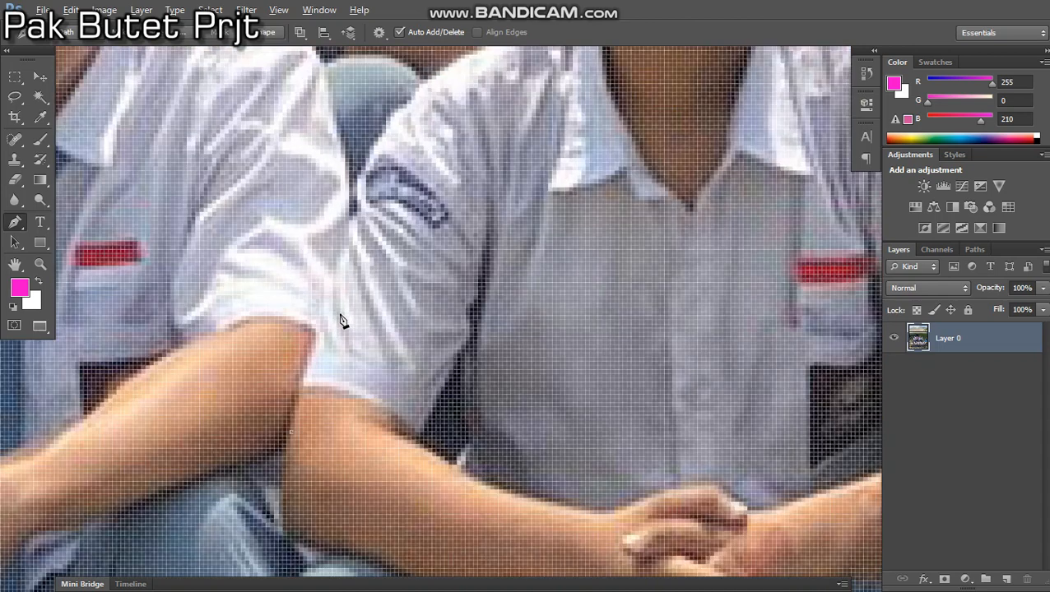
pyautogui.scroll(-3, 328, 440)
pyautogui.press('alt')
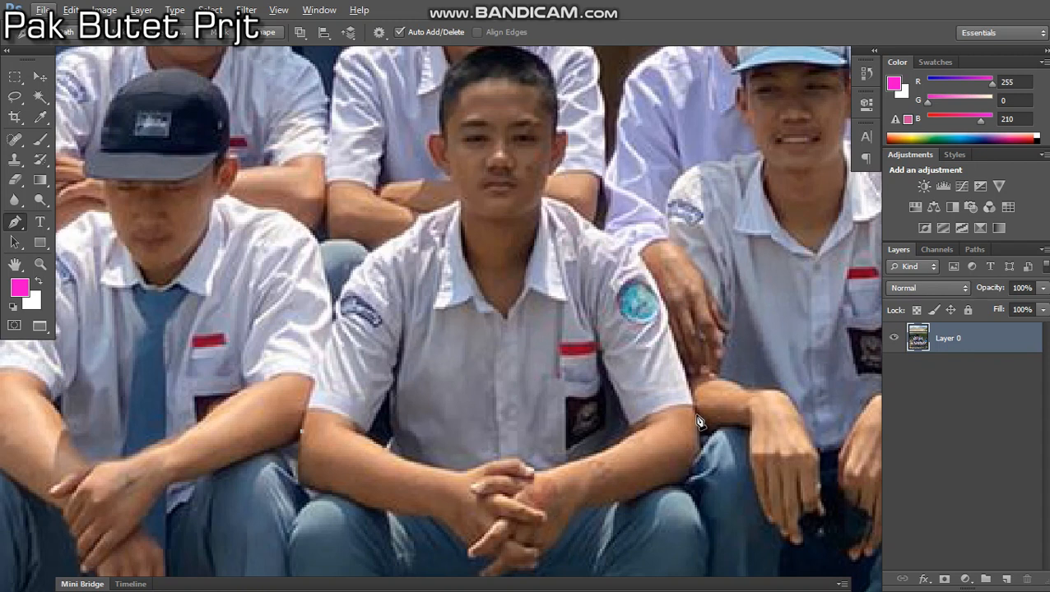
pyautogui.scroll(4, 693, 415)
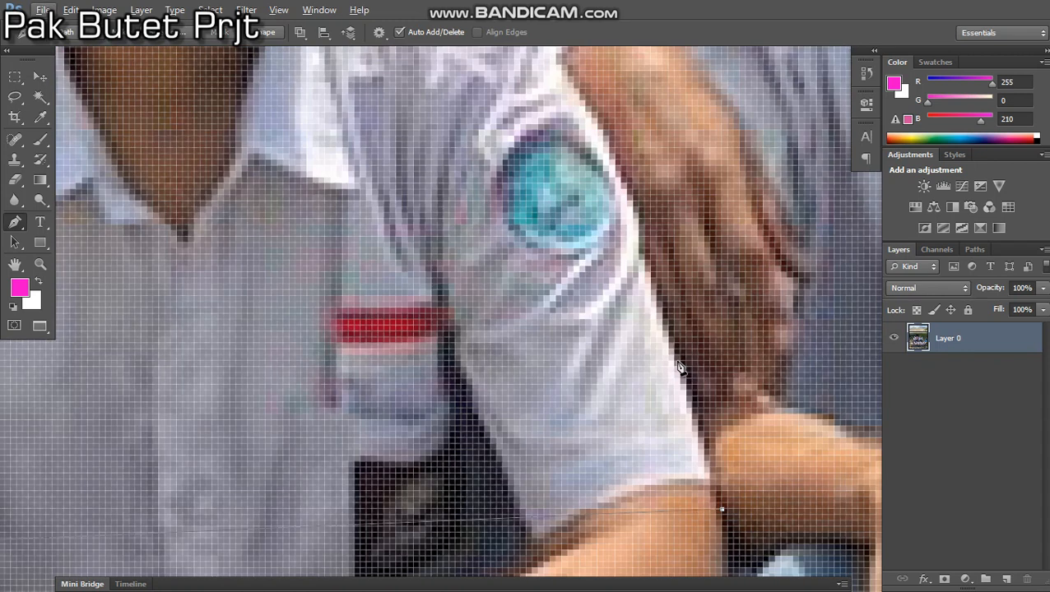
pyautogui.scroll(-3, 655, 306)
pyautogui.scroll(3, 645, 271)
pyautogui.click(639, 236)
pyautogui.scroll(3, 623, 193)
pyautogui.moveTo(613, 193); pyautogui.dragTo(584, 295)
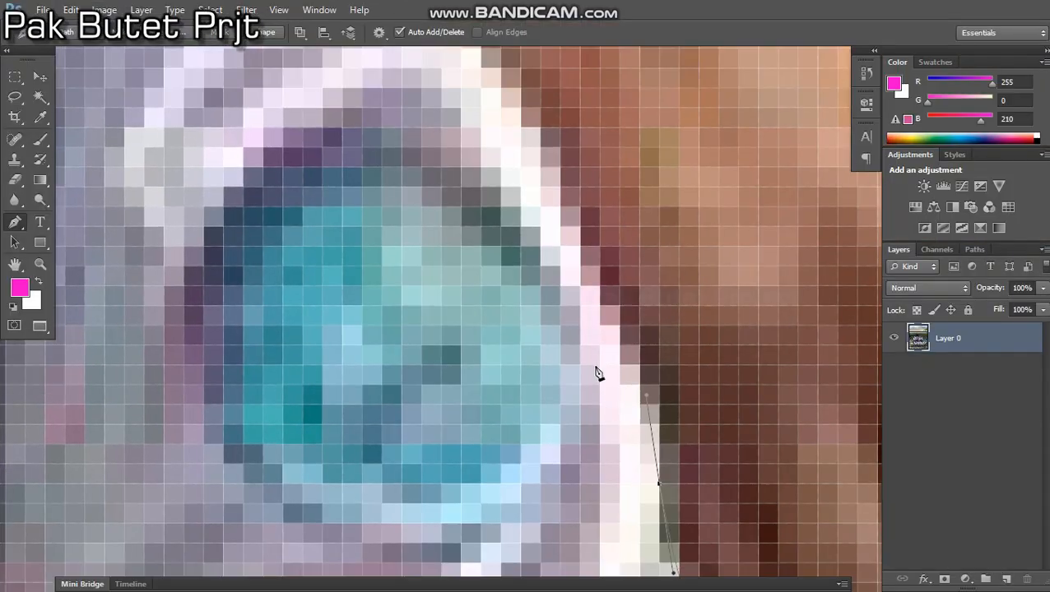
# Examine the started path along the student's sleeve and the shoulder edge above it at different magnifications.
pyautogui.scroll(-5, 595, 368)
pyautogui.scroll(-5, 590, 346)
pyautogui.scroll(5, 590, 348)
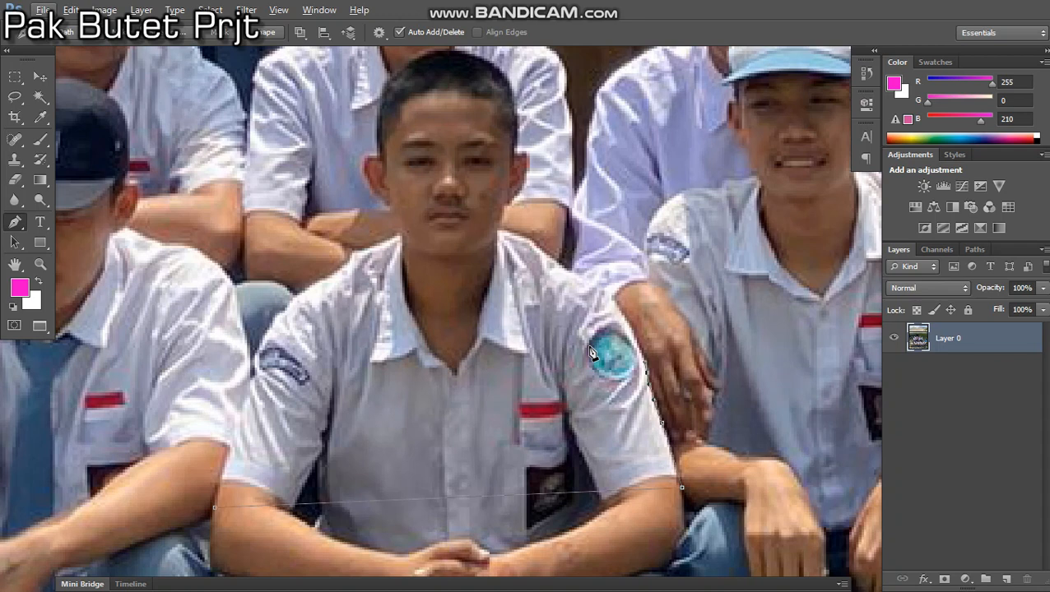
pyautogui.scroll(-5, 592, 354)
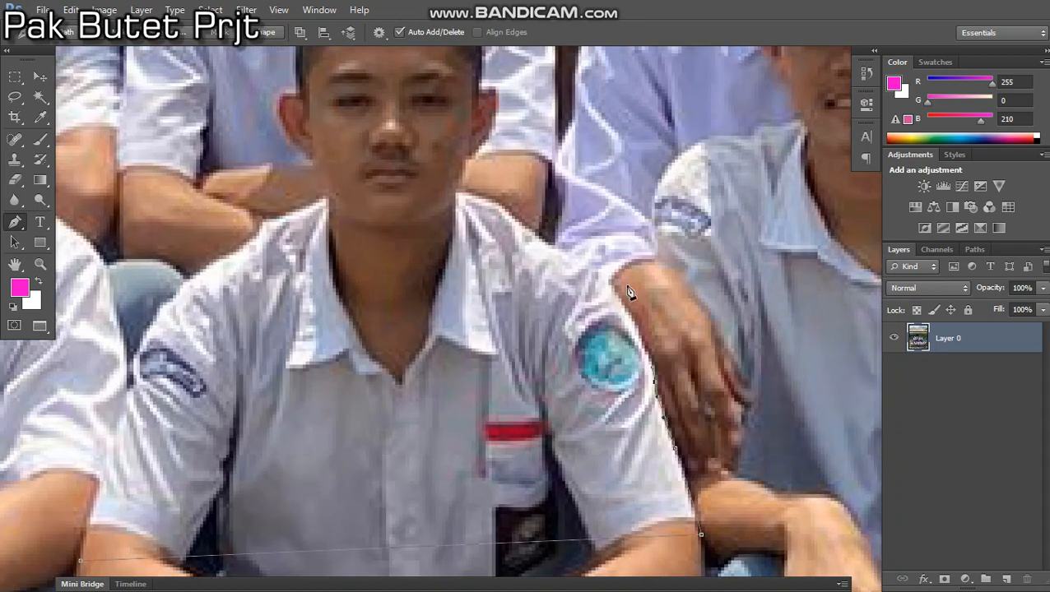
pyautogui.scroll(-3, 613, 339)
pyautogui.scroll(3, 609, 342)
pyautogui.scroll(-2, 576, 349)
pyautogui.scroll(3, 550, 359)
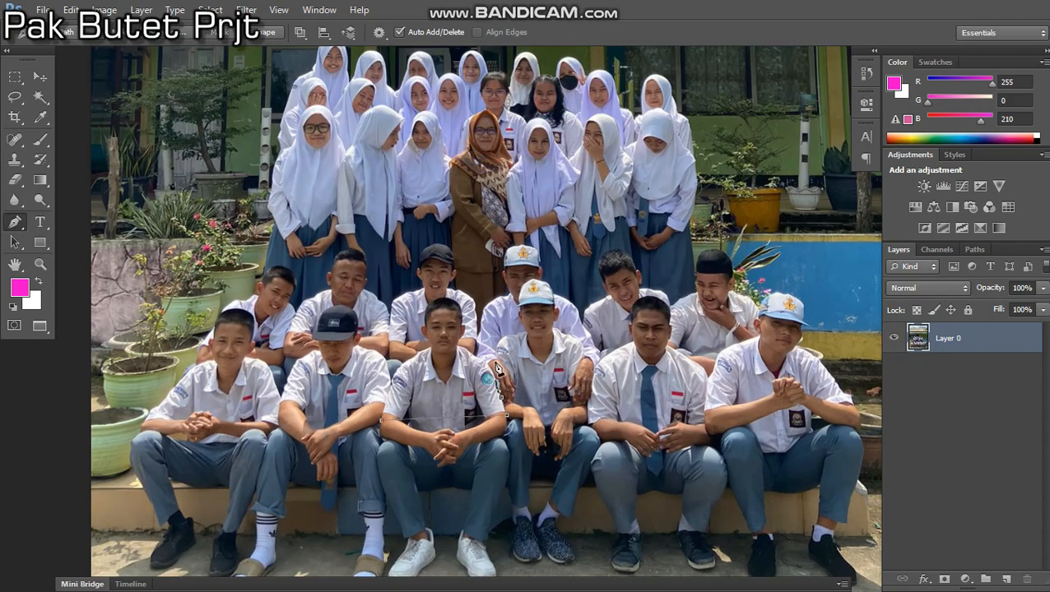
pyautogui.scroll(5, 497, 368)
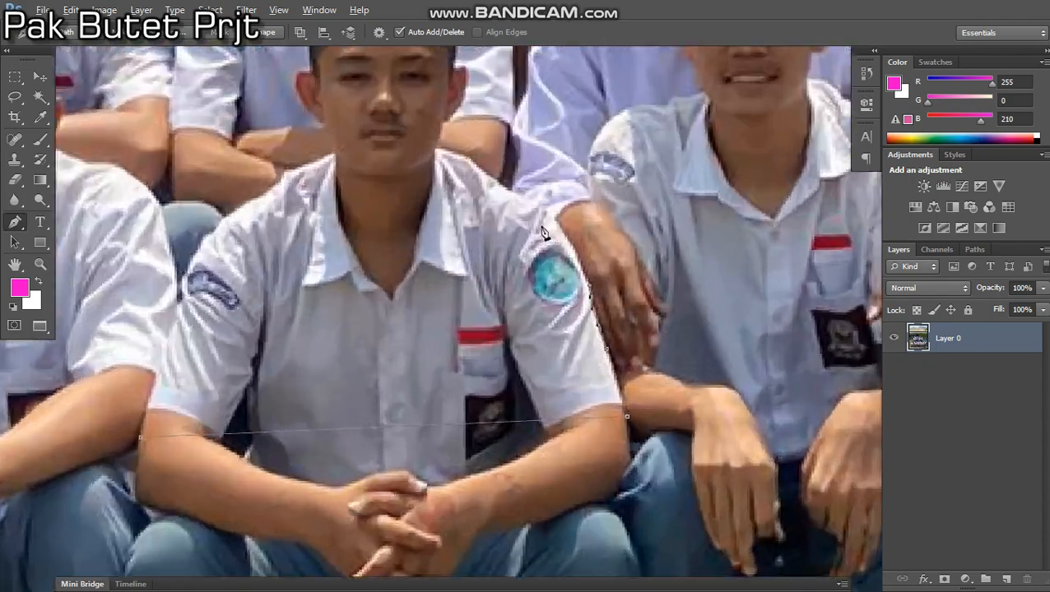
pyautogui.scroll(-1, 543, 233)
pyautogui.scroll(5, 562, 270)
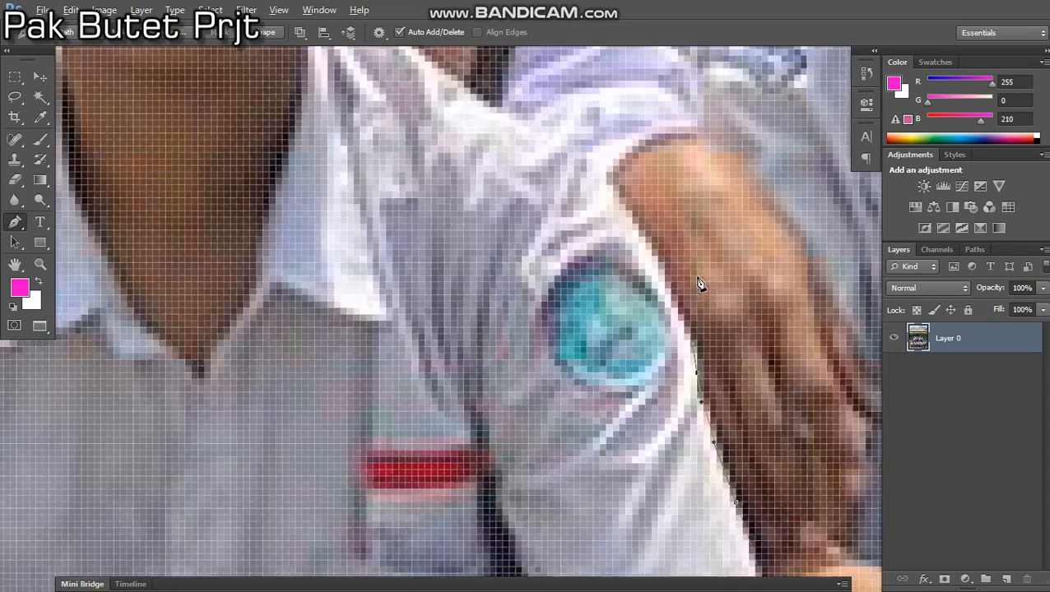
pyautogui.scroll(-4, 694, 246)
pyautogui.scroll(4, 625, 315)
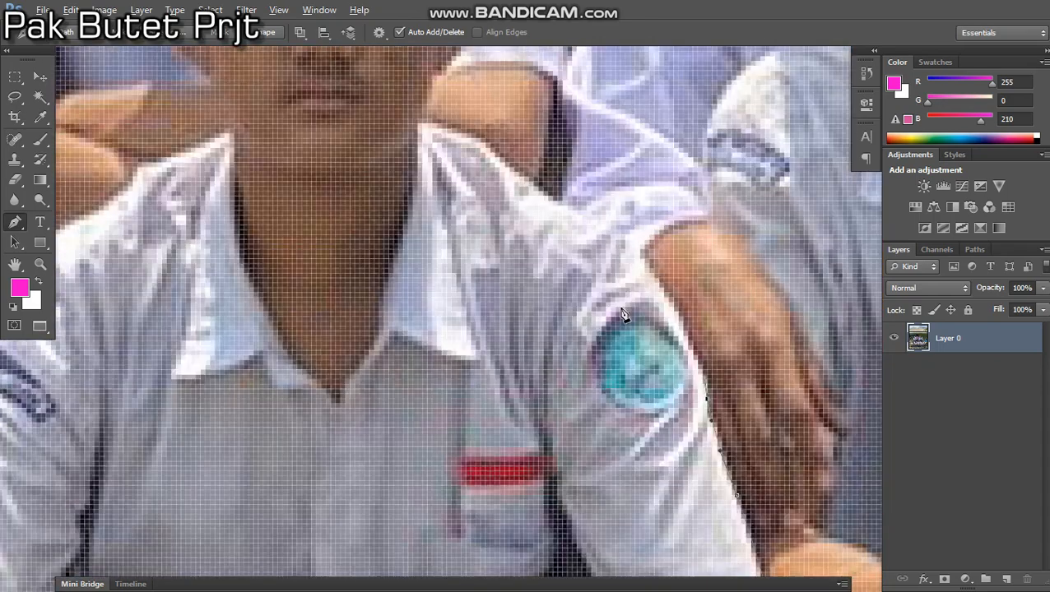
pyautogui.scroll(1, 623, 315)
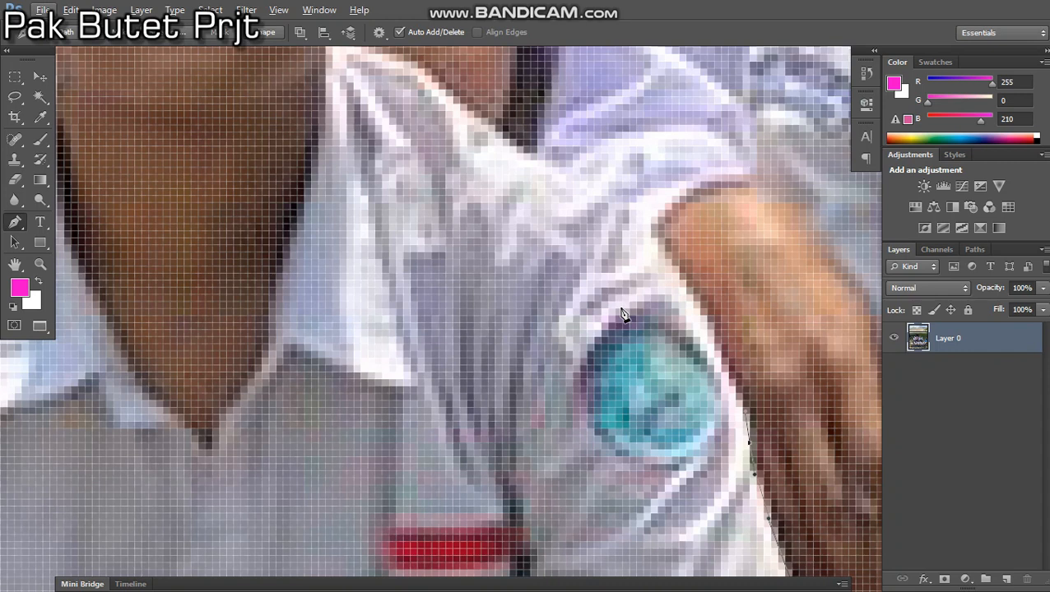
pyautogui.scroll(-5, 625, 308)
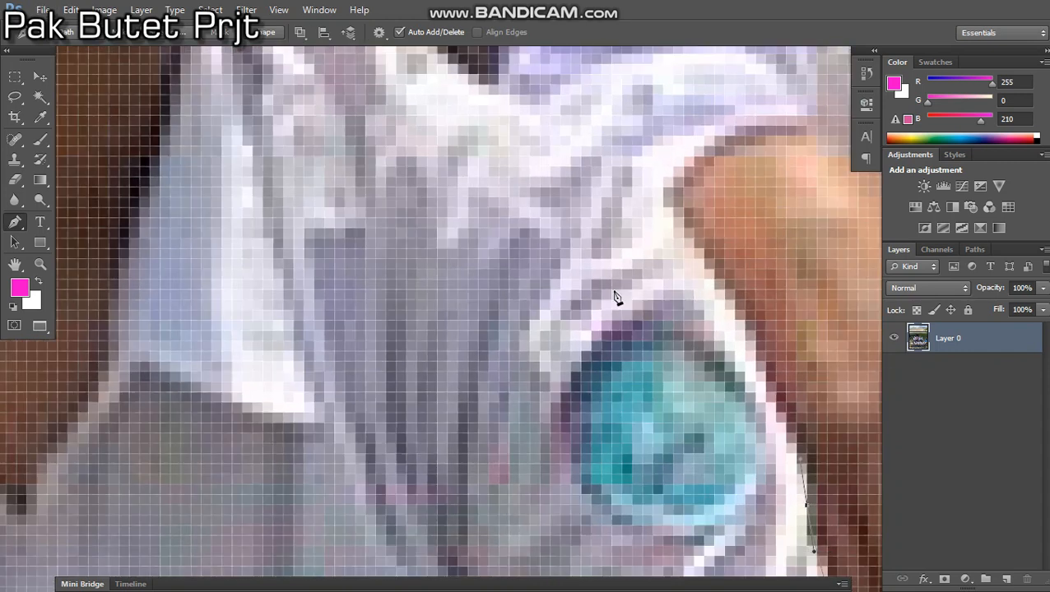
pyautogui.scroll(5, 579, 256)
pyautogui.scroll(-6, 578, 257)
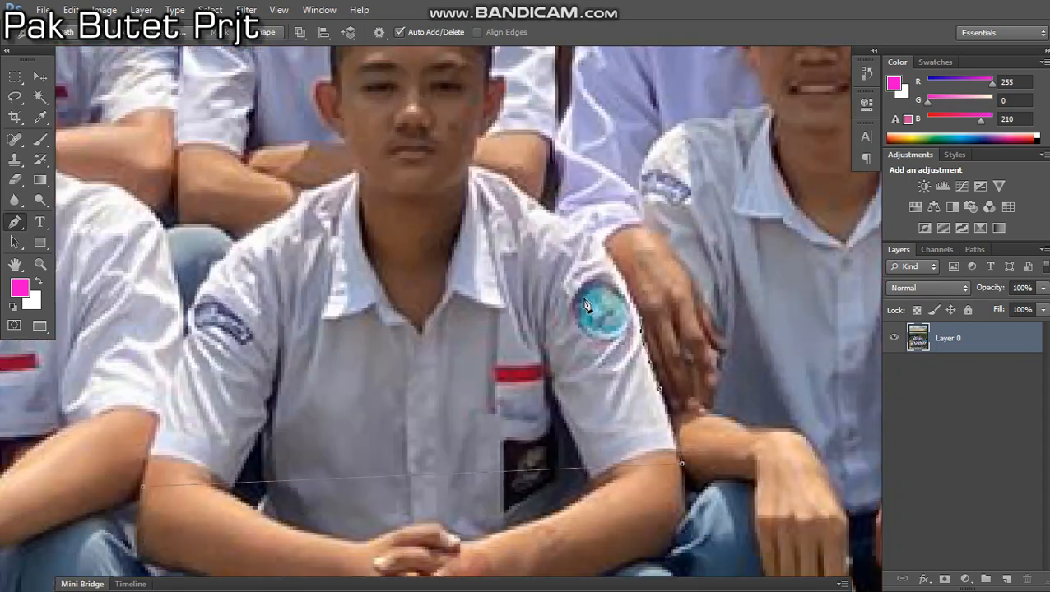
# Examine the student's outline and the unfinished sleeve path beside the round badge at different magnifications.
pyautogui.scroll(3, 473, 256)
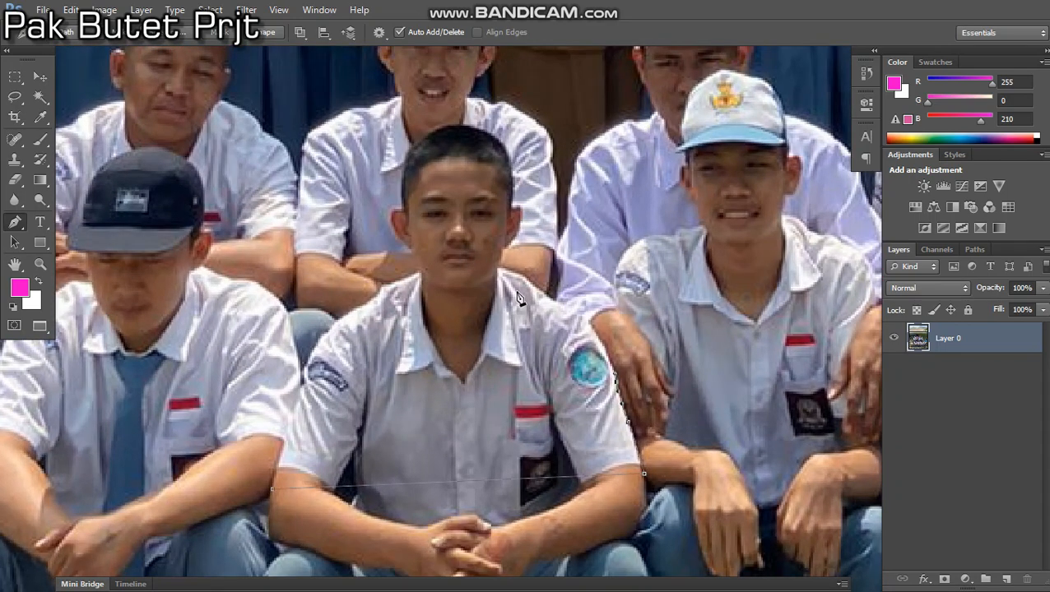
pyautogui.moveTo(581, 325); pyautogui.dragTo(668, 369)
pyautogui.moveTo(258, 98); pyautogui.dragTo(16, 165)
pyautogui.moveTo(306, 495); pyautogui.dragTo(737, 274)
pyautogui.moveTo(619, 234); pyautogui.dragTo(619, 344)
pyautogui.moveTo(695, 363); pyautogui.dragTo(530, 272)
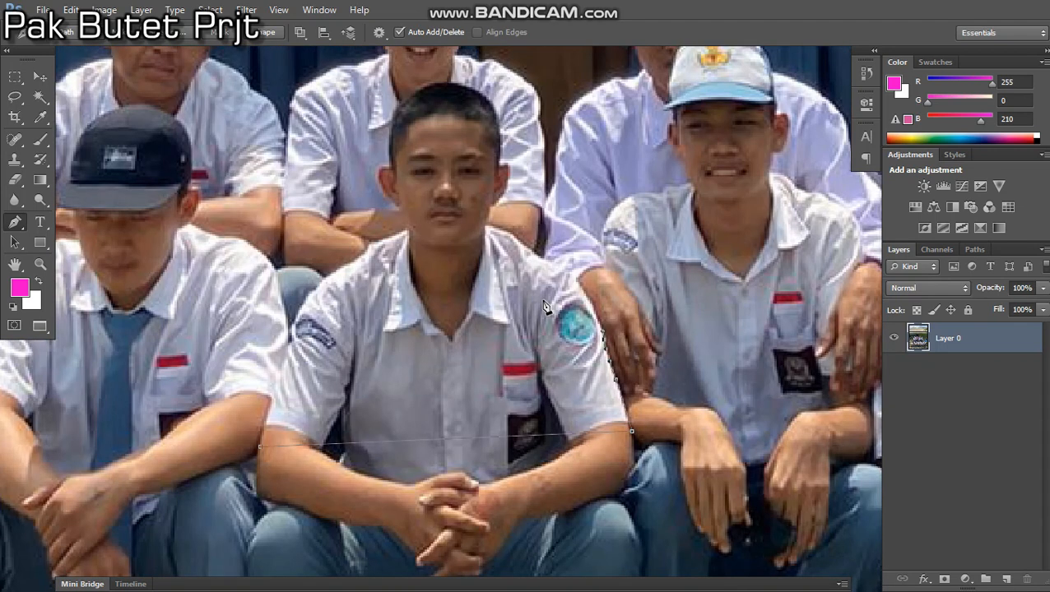
pyautogui.scroll(3, 604, 312)
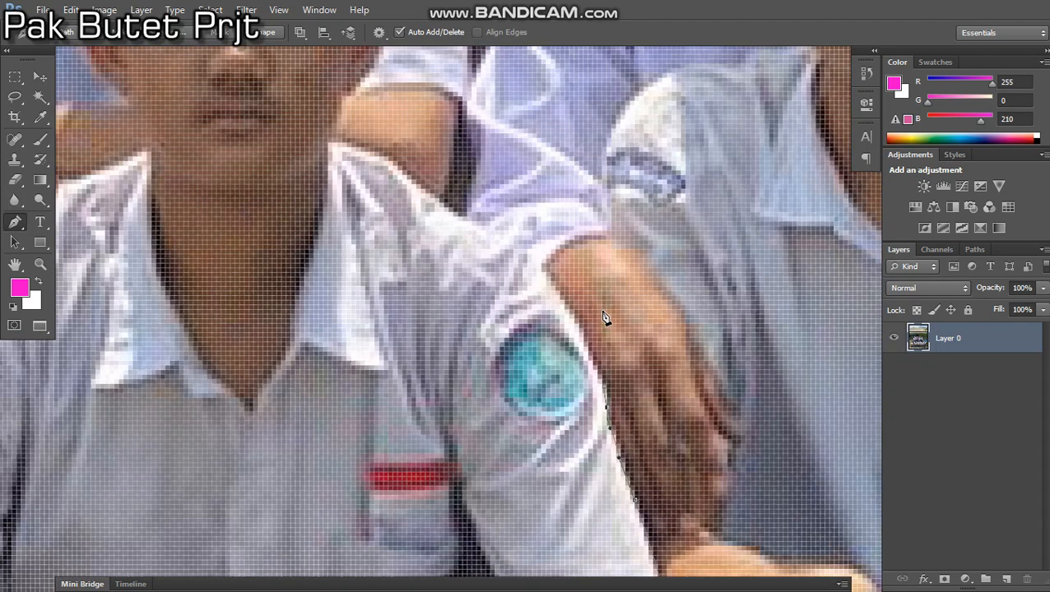
pyautogui.scroll(-2, 602, 288)
pyautogui.scroll(3, 603, 321)
pyautogui.scroll(1, 553, 267)
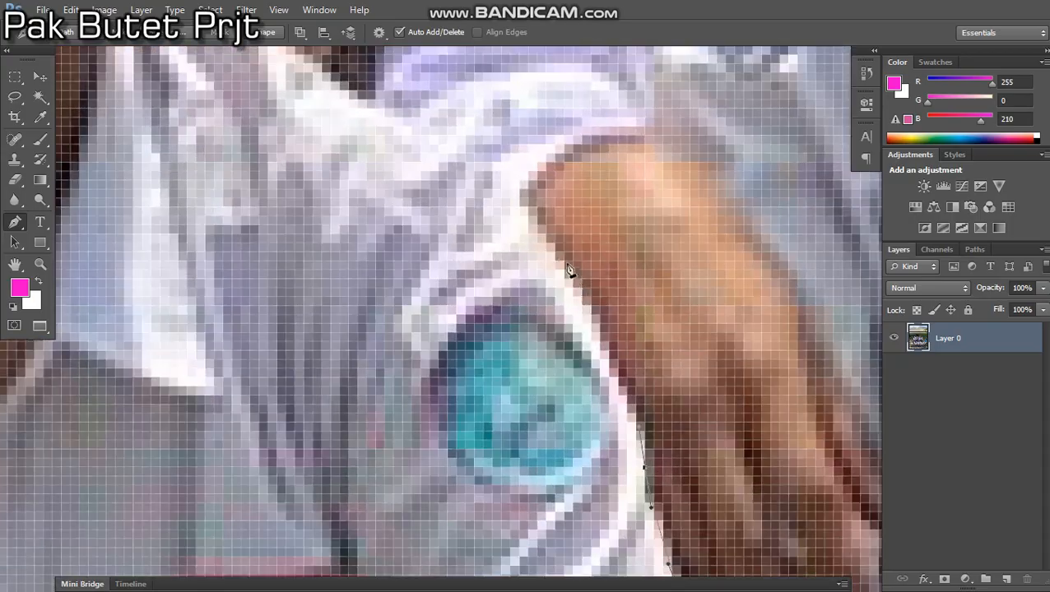
pyautogui.scroll(-5, 580, 279)
pyautogui.scroll(1, 605, 261)
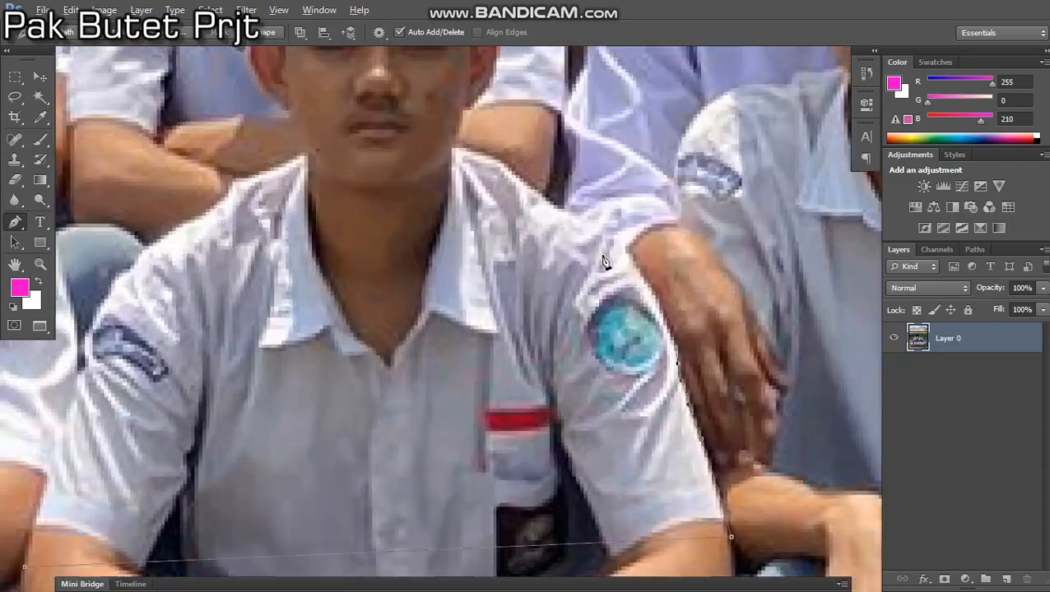
# Continue the Pen path from the sleeve badge over the student's shoulder toward the shirt collar, following the shirt edge.
pyautogui.scroll(2, 602, 262)
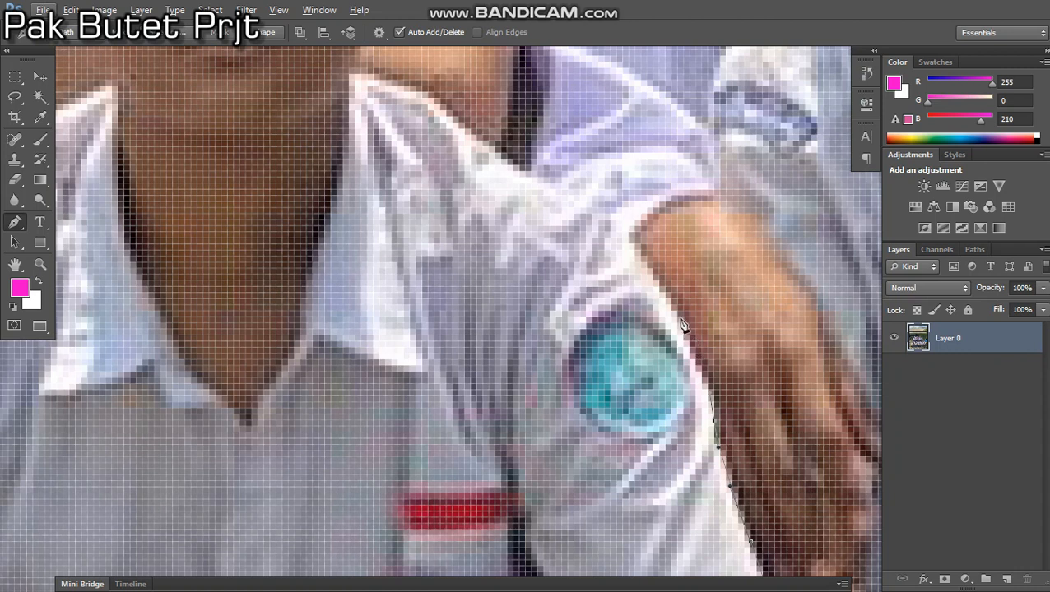
pyautogui.click(631, 245)
pyautogui.moveTo(550, 193); pyautogui.dragTo(525, 176)
pyautogui.scroll(2, 484, 156)
pyautogui.scroll(1, 482, 152)
pyautogui.moveTo(485, 148); pyautogui.dragTo(515, 282)
pyautogui.moveTo(439, 231); pyautogui.dragTo(439, 219)
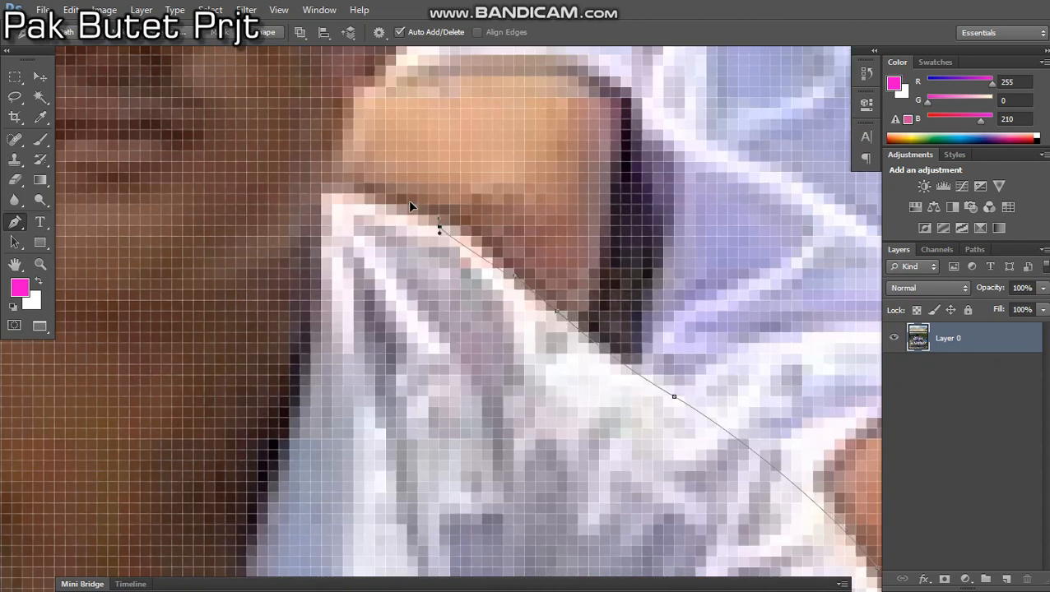
# Extend the path to the collar tip at the neck, turn it upward and trace the jaw edge to the earlobe.
pyautogui.scroll(-4, 488, 233)
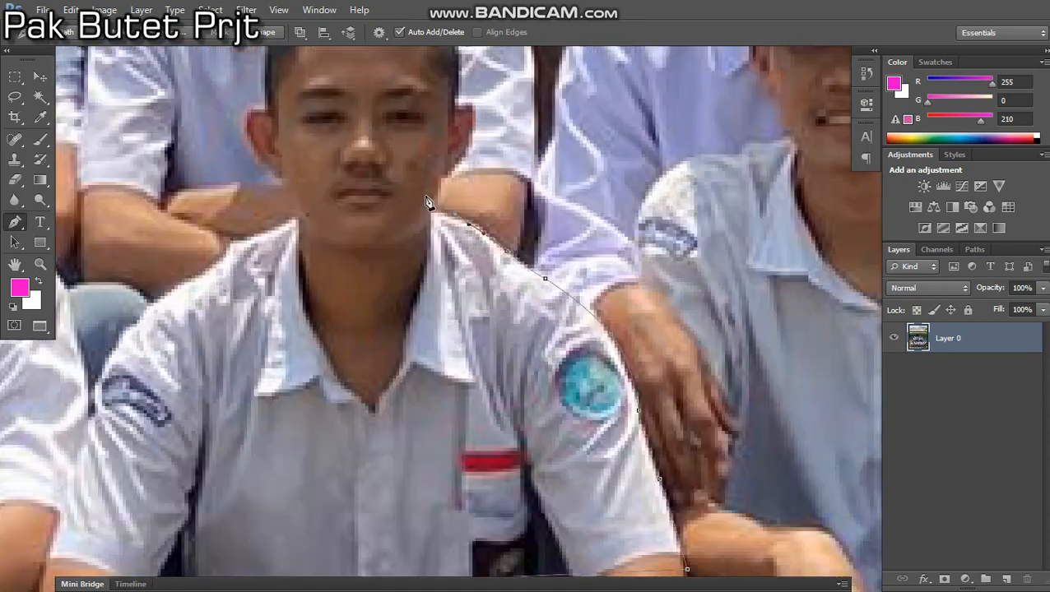
pyautogui.scroll(2, 474, 233)
pyautogui.scroll(-2, 451, 219)
pyautogui.scroll(5, 451, 224)
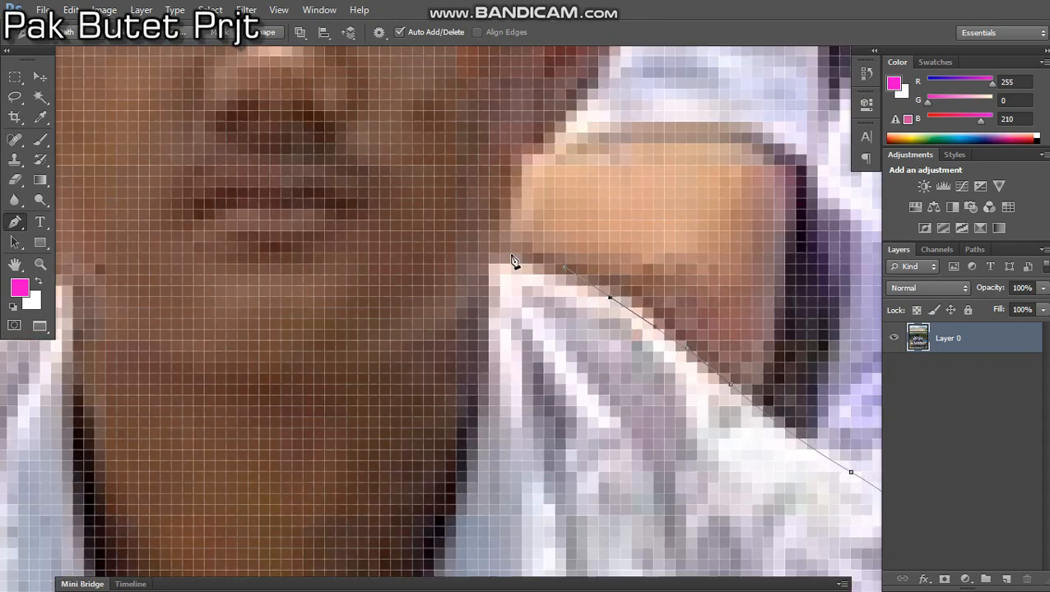
pyautogui.moveTo(533, 264); pyautogui.dragTo(519, 266)
pyautogui.scroll(-3, 456, 234)
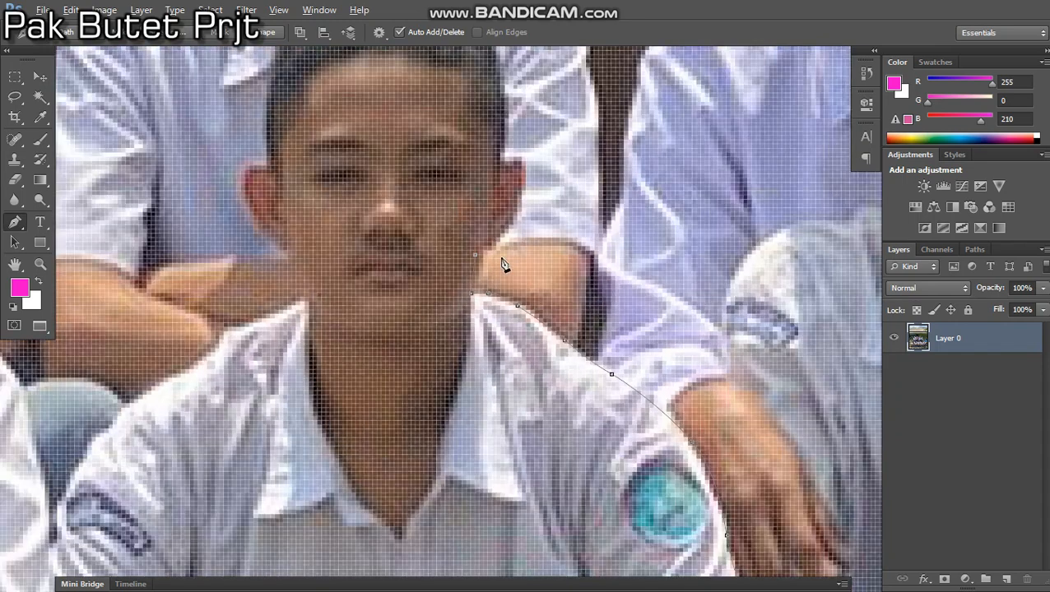
pyautogui.press('alt')
pyautogui.scroll(2, 481, 286)
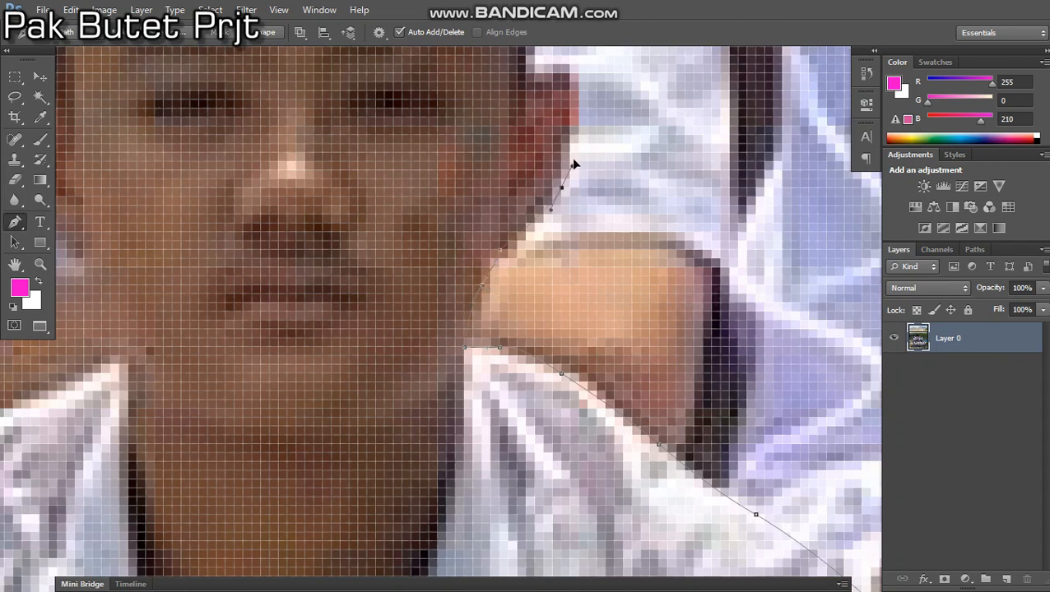
# Trace the path around the ear above the badge-side shoulder and up the edge of the hair at the temple.
pyautogui.scroll(-2, 576, 157)
pyautogui.scroll(5, 591, 159)
pyautogui.moveTo(538, 227); pyautogui.dragTo(418, 173)
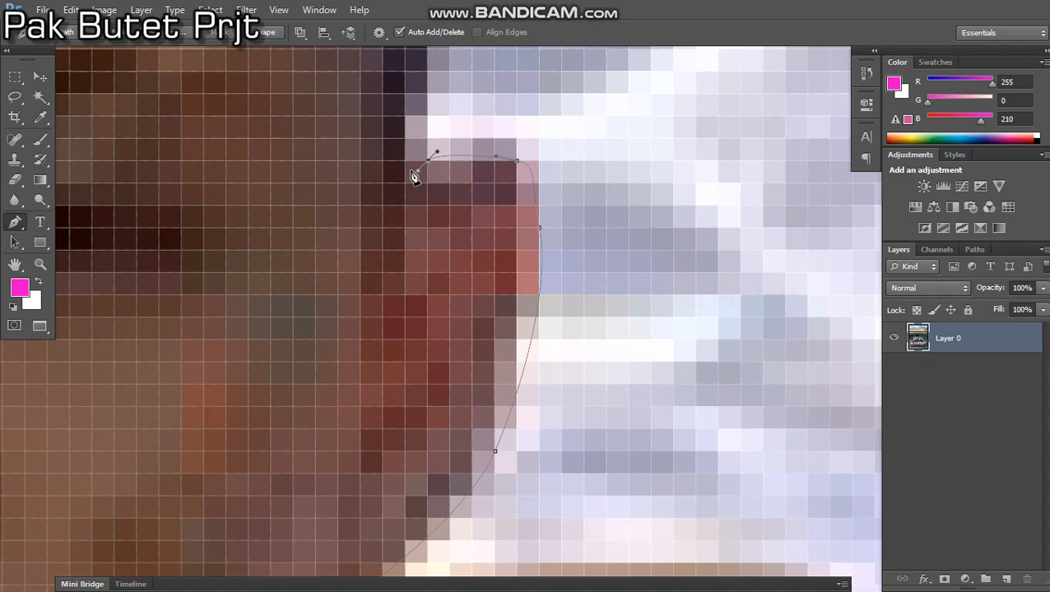
pyautogui.scroll(-5, 475, 269)
pyautogui.scroll(4, 476, 274)
pyautogui.moveTo(497, 296); pyautogui.dragTo(492, 272)
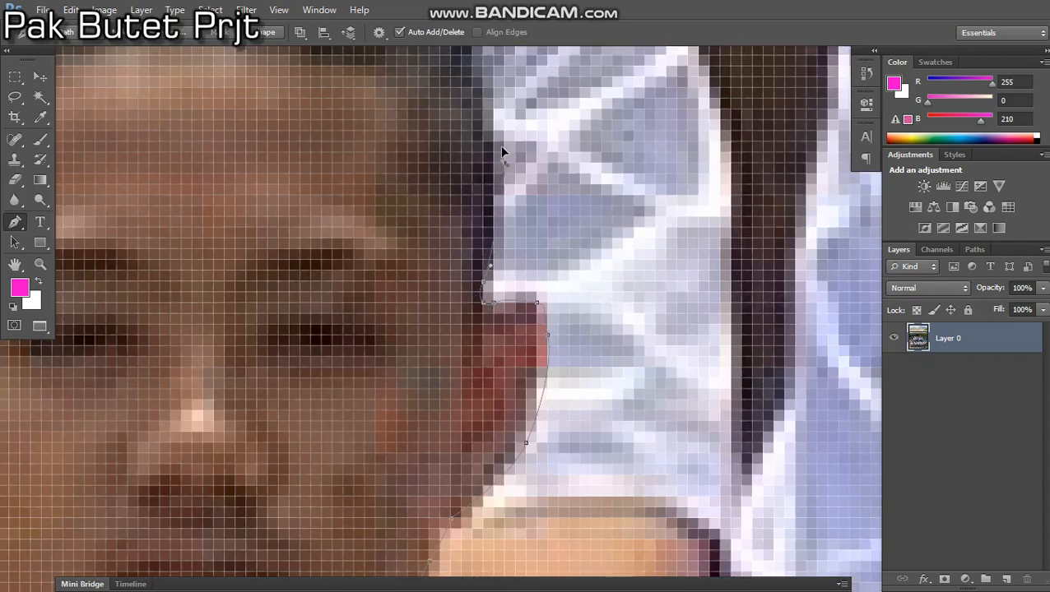
# Trace the path over the top of the student's hair to the opposite side of the head, redoing a misplaced anchor.
pyautogui.scroll(-5, 504, 146)
pyautogui.scroll(5, 507, 265)
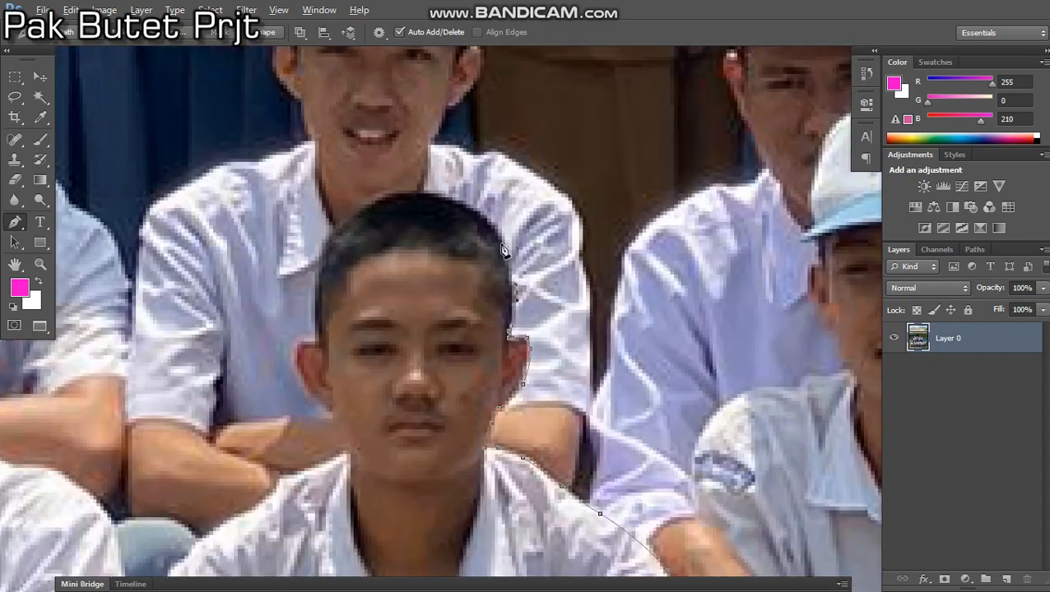
pyautogui.scroll(-5, 508, 265)
pyautogui.scroll(5, 503, 247)
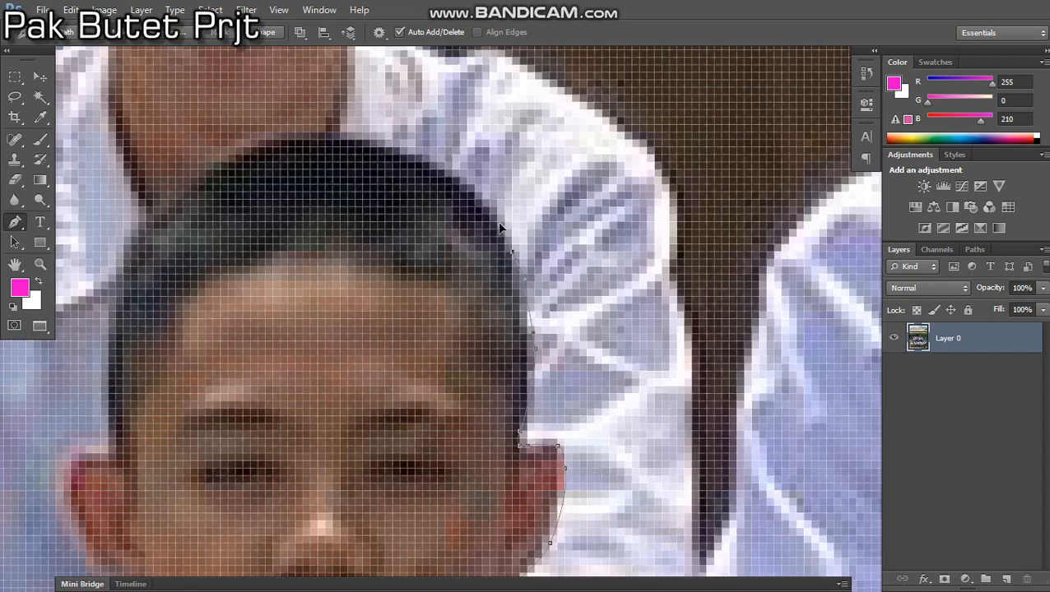
pyautogui.moveTo(422, 169); pyautogui.dragTo(400, 151)
pyautogui.hotkey('ctrl', 'z')
pyautogui.moveTo(312, 143); pyautogui.dragTo(277, 145)
pyautogui.moveTo(288, 204); pyautogui.dragTo(409, 153)
pyautogui.moveTo(342, 111); pyautogui.dragTo(316, 136)
pyautogui.moveTo(268, 170); pyautogui.dragTo(355, 152)
# Follow the hair edge down the temple to the top of the second ear, replacing the last curved anchor.
pyautogui.scroll(3, 333, 174)
pyautogui.moveTo(328, 190); pyautogui.dragTo(333, 220)
pyautogui.moveTo(341, 316); pyautogui.dragTo(386, 310)
pyautogui.moveTo(383, 351); pyautogui.dragTo(392, 364)
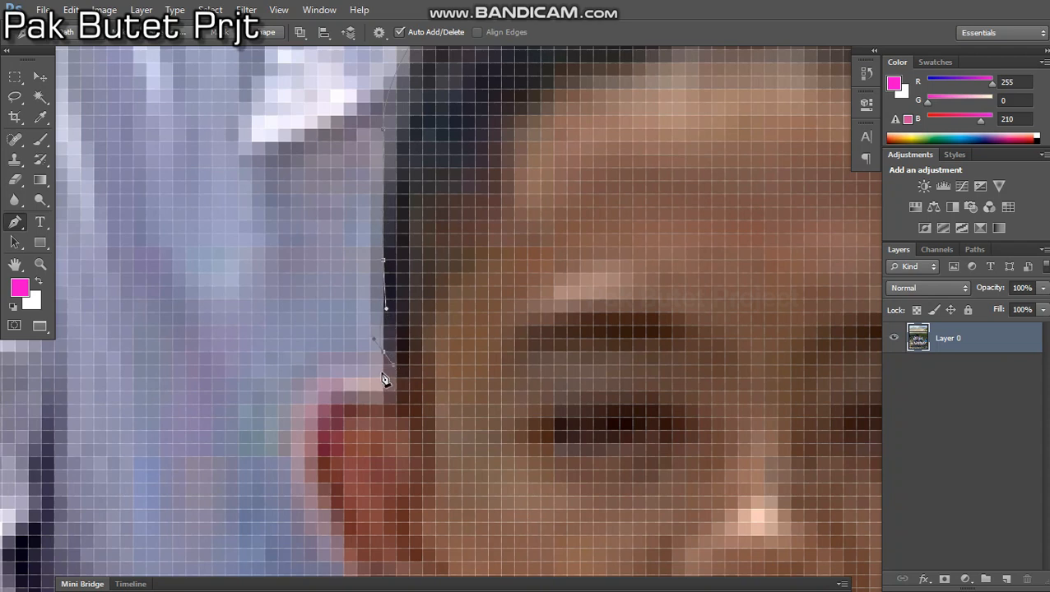
pyautogui.hotkey('ctrl', 'z')
pyautogui.click(382, 354)
# Trace the path around the outside of the second ear down to where the earlobe meets the jaw.
pyautogui.moveTo(288, 427); pyautogui.dragTo(294, 428)
pyautogui.scroll(-5, 295, 428)
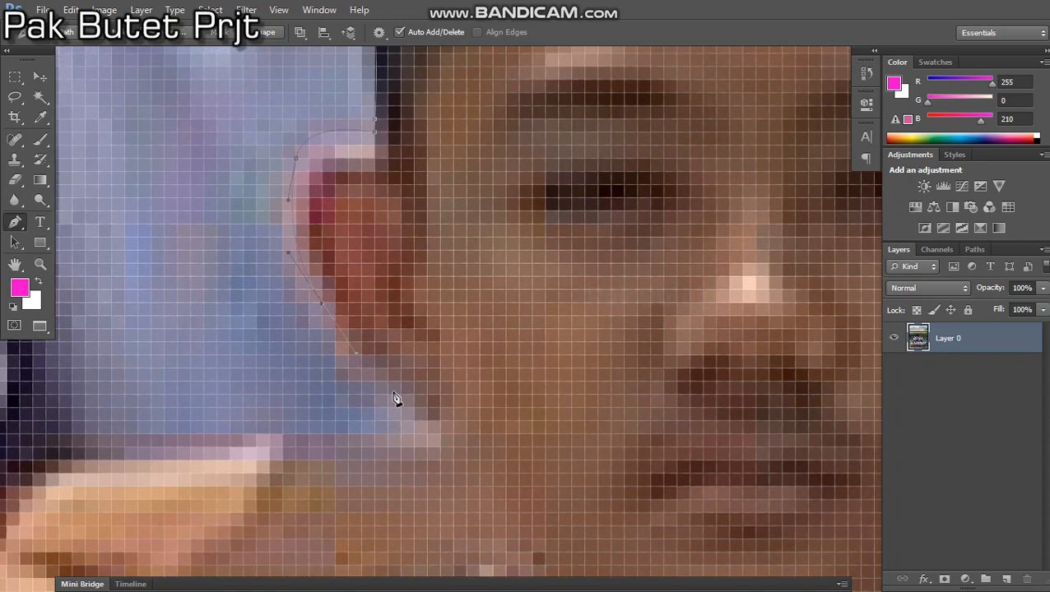
pyautogui.scroll(-5, 419, 403)
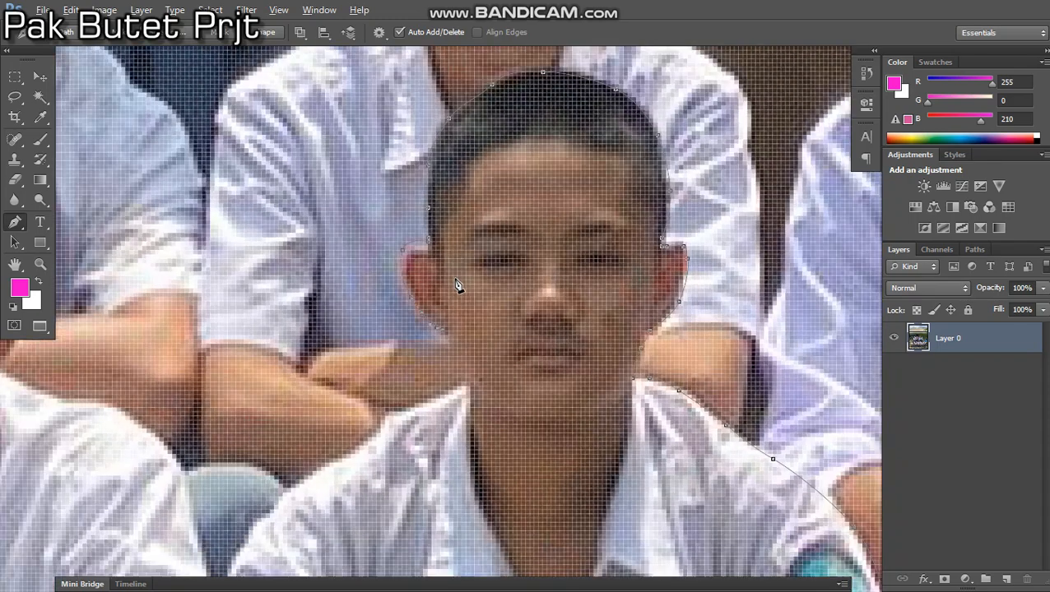
pyautogui.scroll(4, 459, 333)
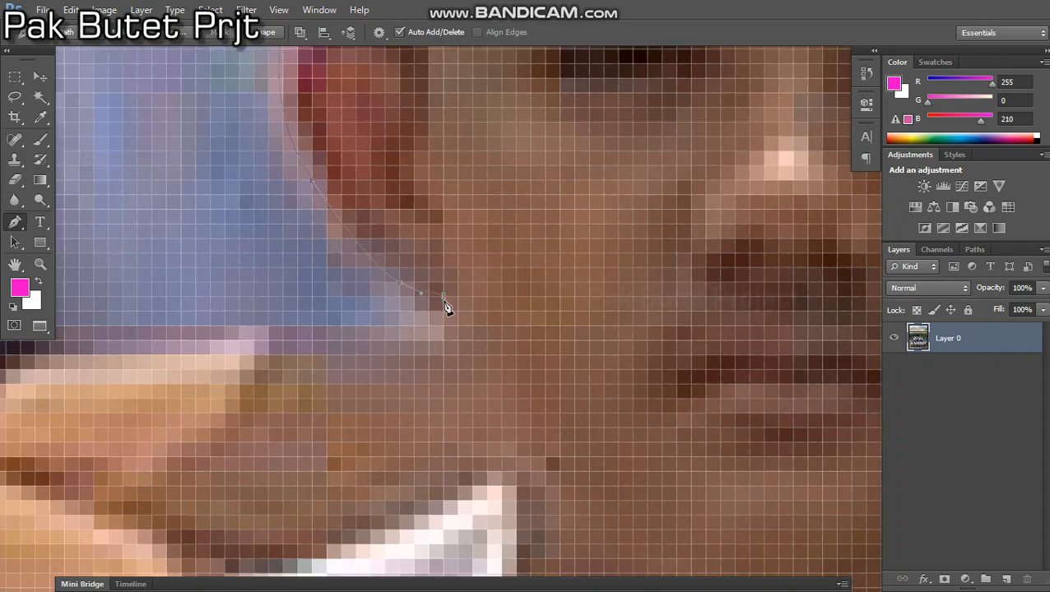
pyautogui.scroll(-4, 440, 272)
pyautogui.scroll(-4, 436, 250)
pyautogui.scroll(6, 462, 298)
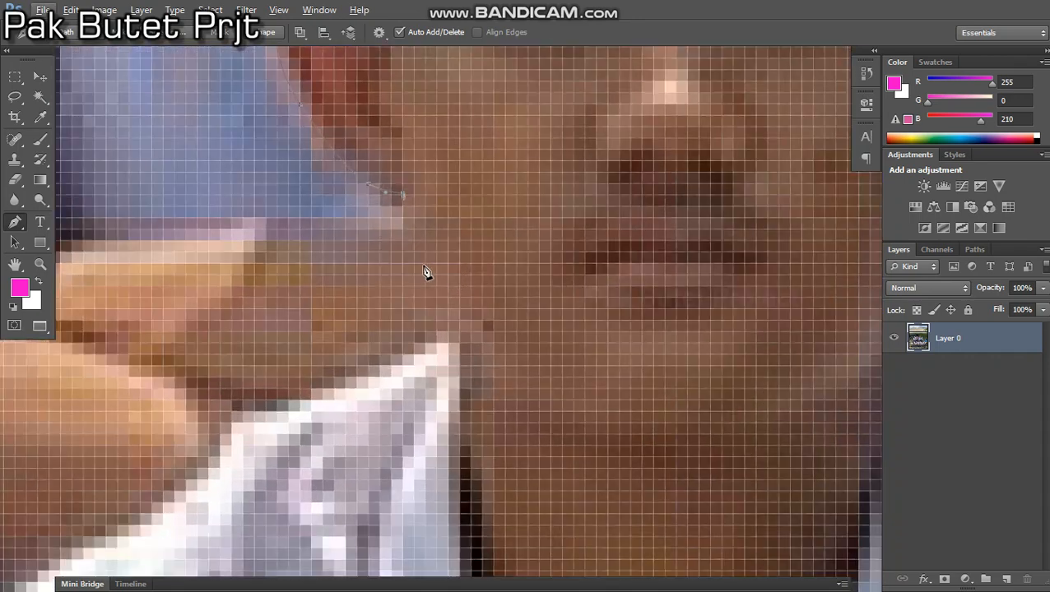
# Continue the path down the jaw to the collar tip and along the shoulder toward the sleeve with the name patch.
pyautogui.scroll(-3, 448, 323)
pyautogui.scroll(-3, 476, 290)
pyautogui.scroll(4, 461, 292)
pyautogui.moveTo(445, 285); pyautogui.dragTo(414, 299)
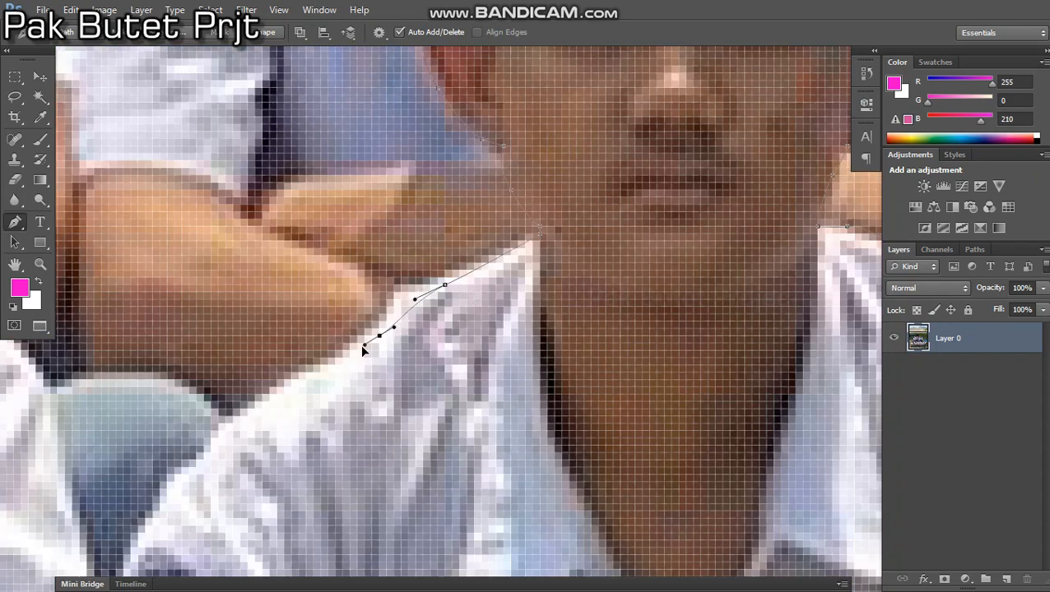
pyautogui.moveTo(362, 348); pyautogui.dragTo(473, 191)
pyautogui.moveTo(369, 252); pyautogui.dragTo(340, 284)
pyautogui.moveTo(292, 334); pyautogui.dragTo(277, 350)
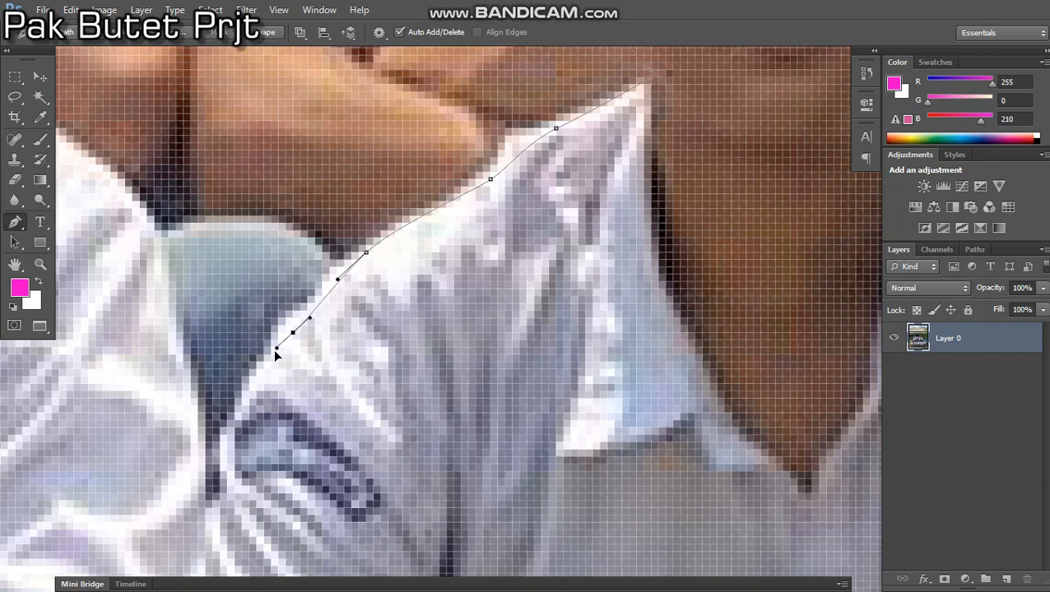
# Trace the outer sleeve down past the patch and close the path at its starting anchor on the student's elbow.
pyautogui.moveTo(282, 430); pyautogui.dragTo(312, 214)
pyautogui.moveTo(330, 275); pyautogui.dragTo(355, 204)
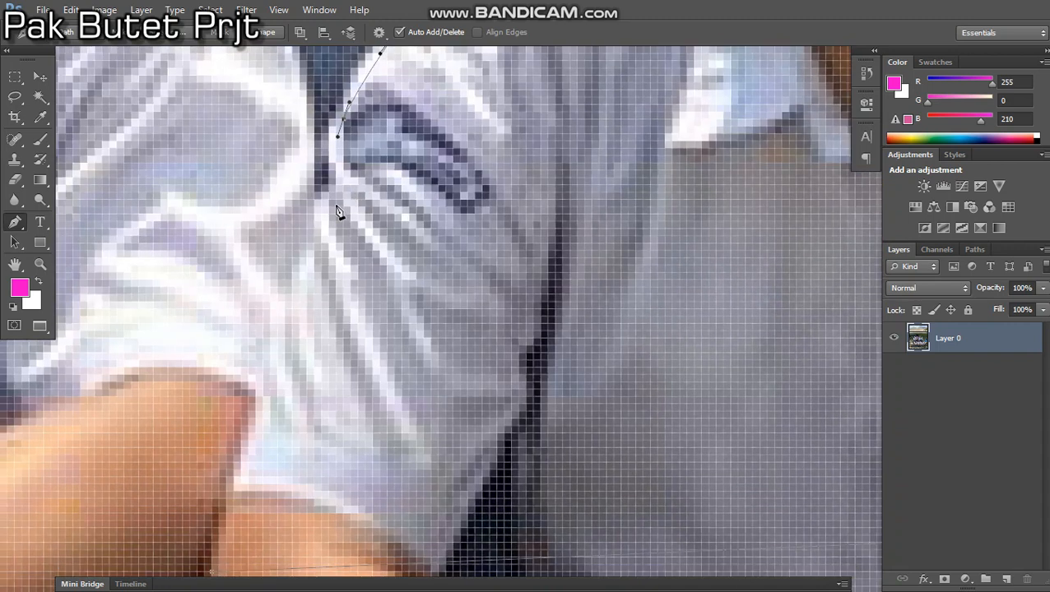
pyautogui.moveTo(285, 302); pyautogui.dragTo(405, 182)
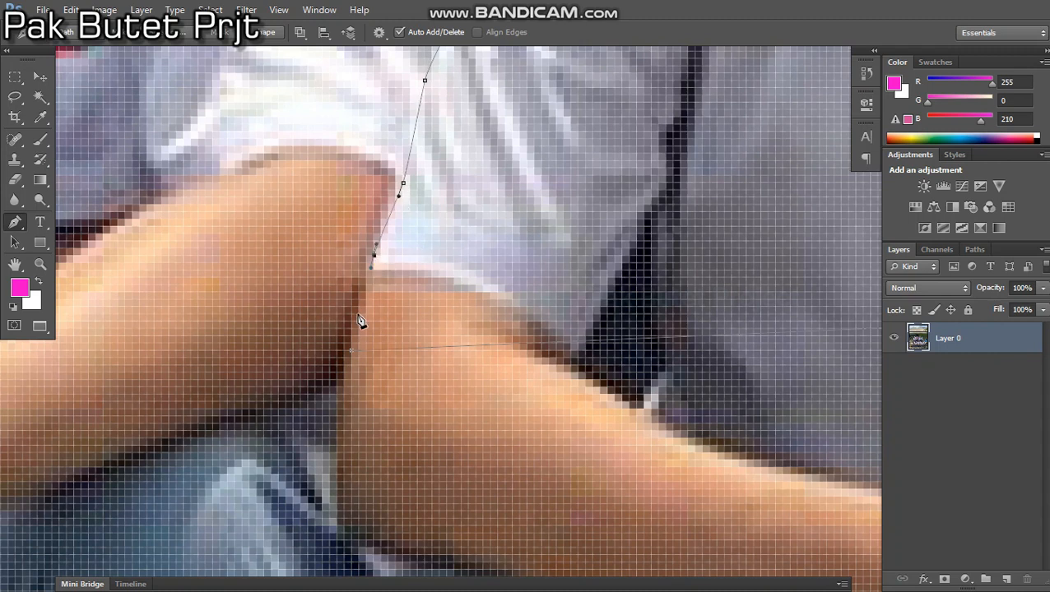
pyautogui.scroll(-5, 354, 333)
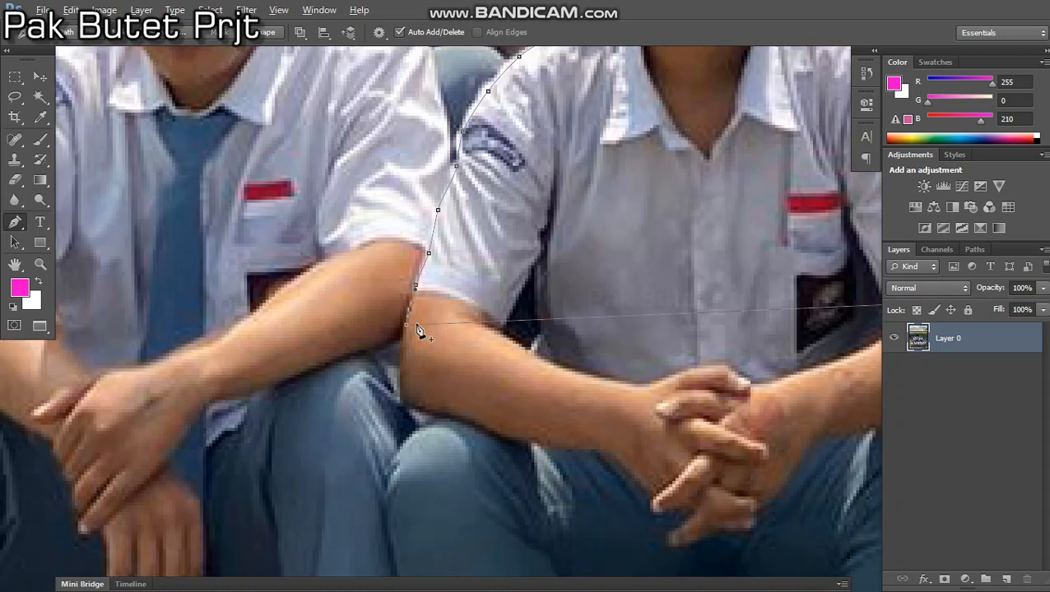
pyautogui.scroll(6, 422, 332)
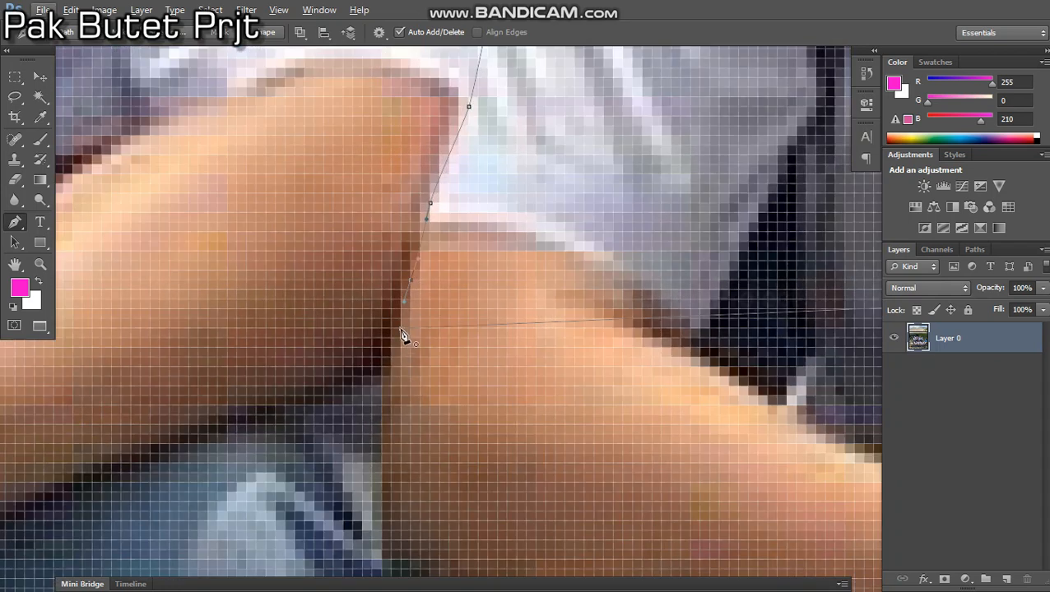
pyautogui.scroll(-3, 403, 337)
pyautogui.scroll(3, 403, 337)
# Convert the closed path into a new anti-aliased selection with a feather radius of 0 pixels.
pyautogui.rightClick(518, 217)
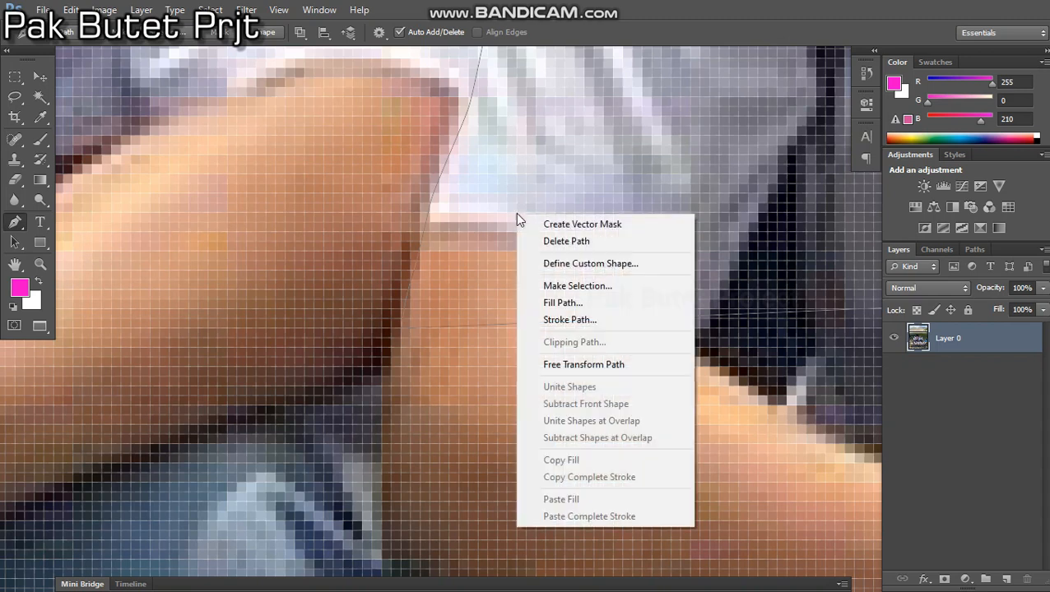
pyautogui.click(591, 286)
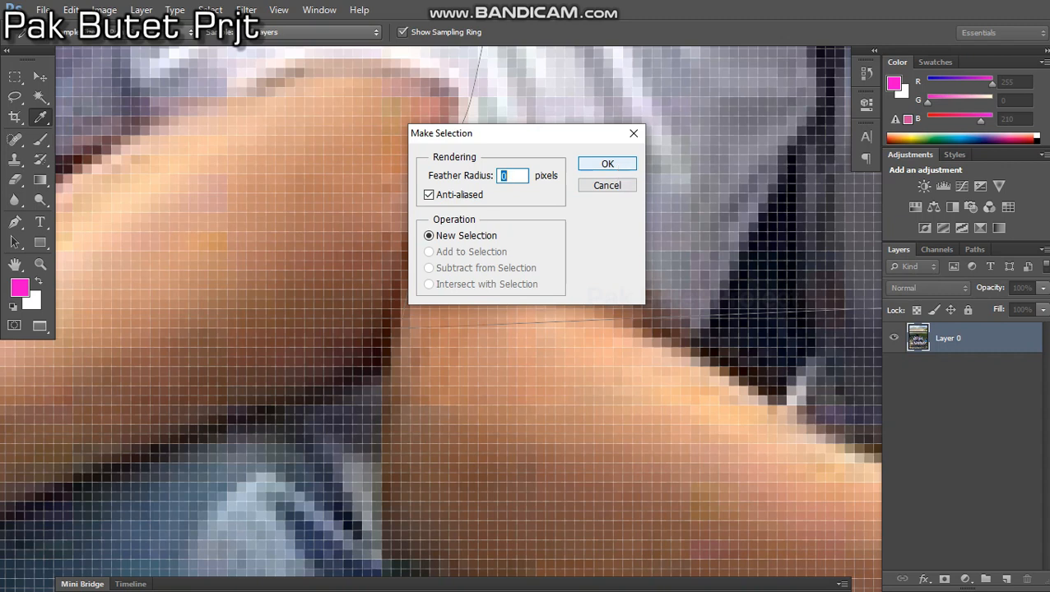
pyautogui.click(614, 163)
pyautogui.scroll(-5, 445, 421)
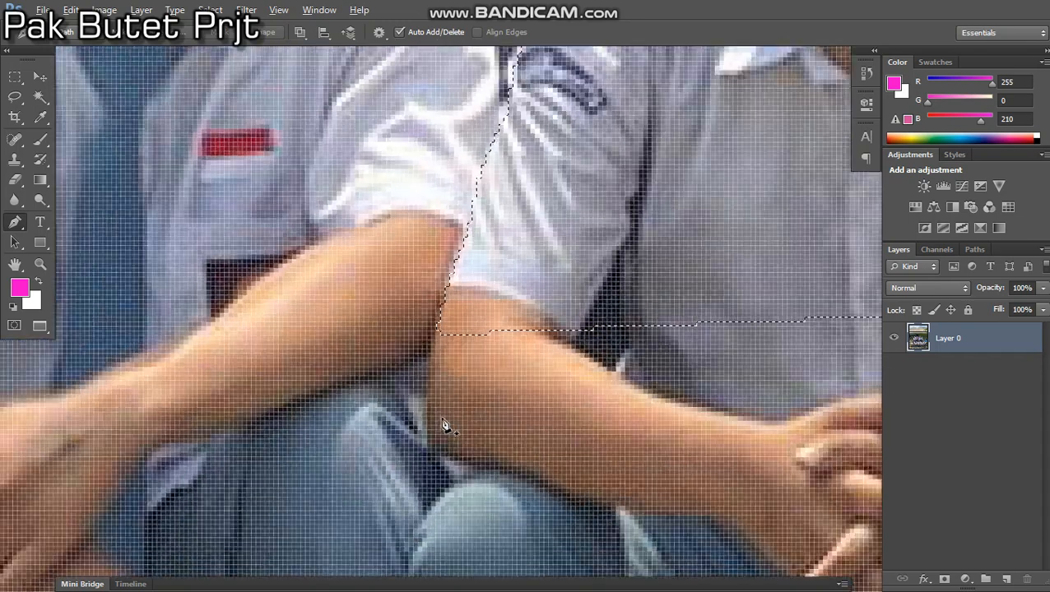
pyautogui.scroll(-3, 452, 388)
pyautogui.scroll(2, 527, 333)
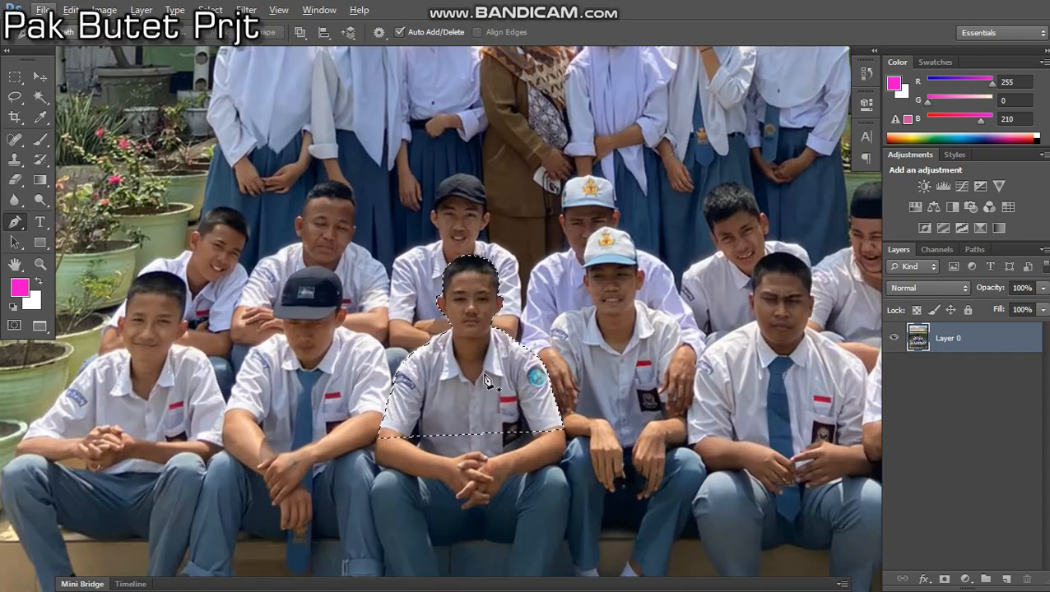
# Copy the selected student onto a new layer and hide Layer 0 to check the edges of the cutout.
pyautogui.hotkey('ctrl', 'j')
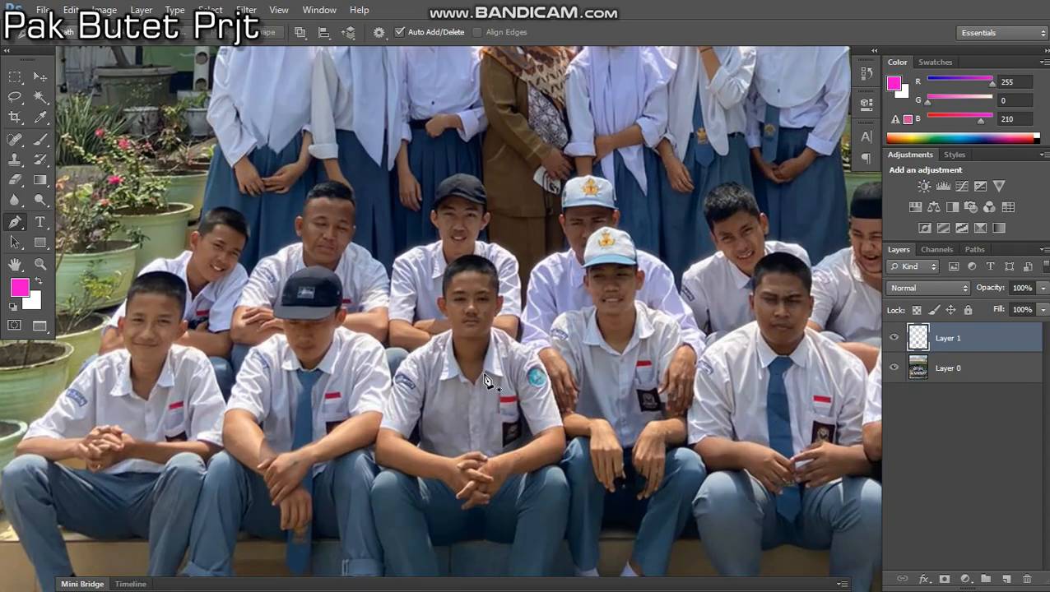
pyautogui.press('v')
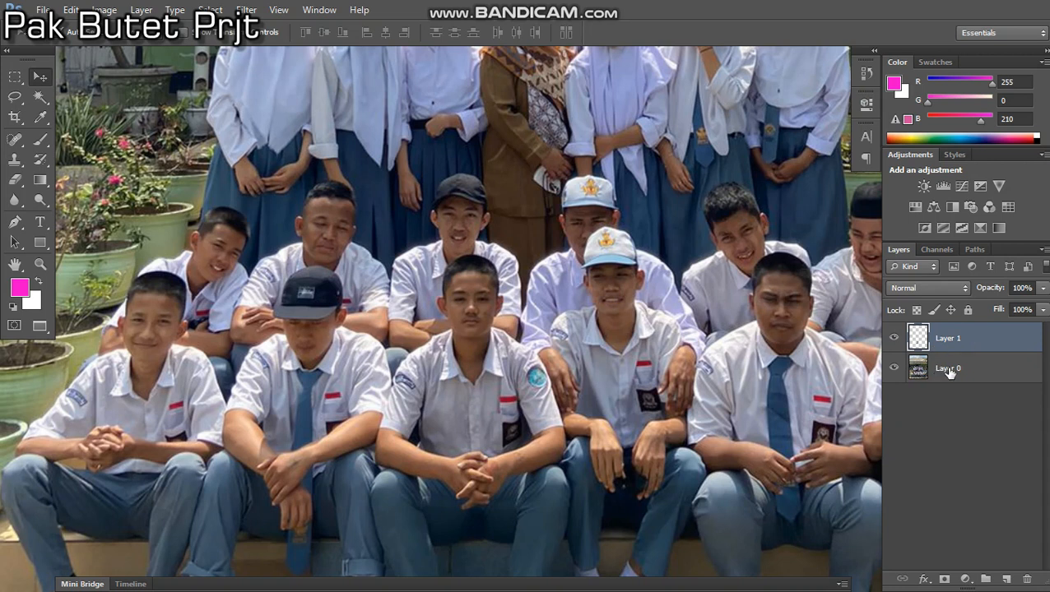
pyautogui.click(950, 371)
pyautogui.click(893, 369)
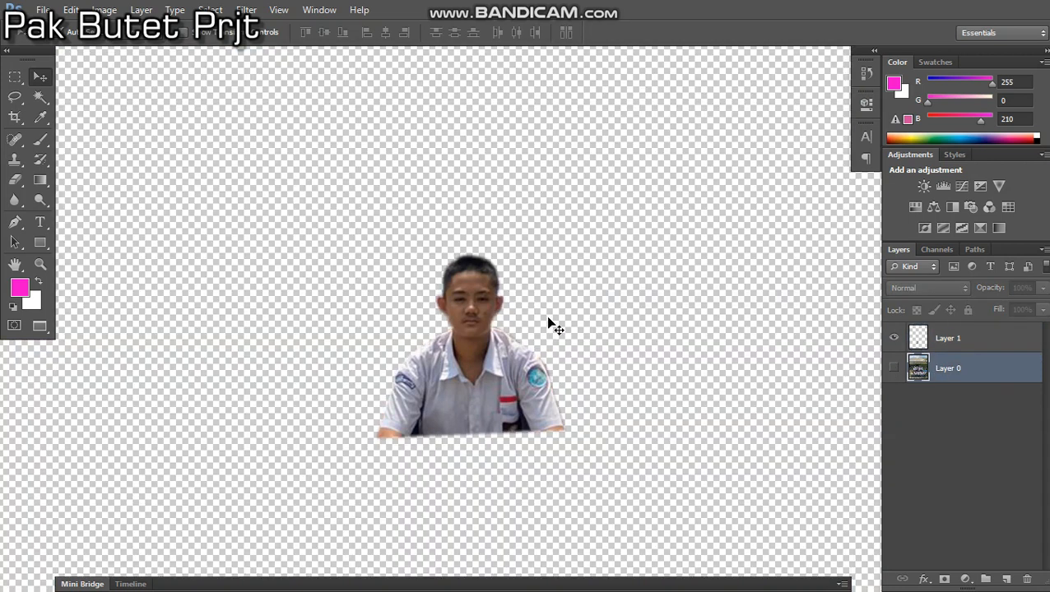
pyautogui.scroll(3, 446, 370)
pyautogui.scroll(-4, 528, 239)
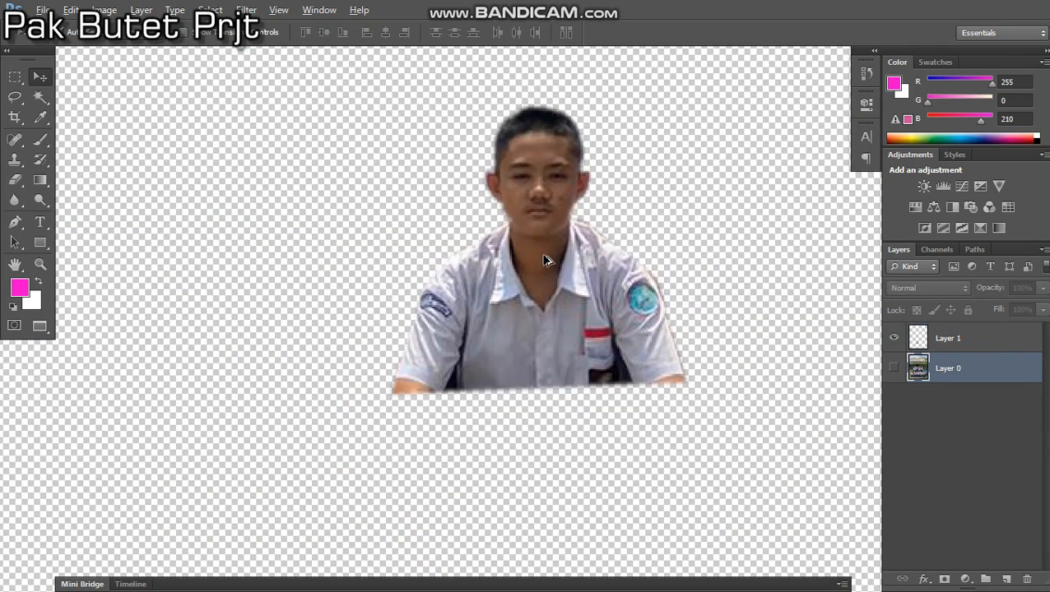
pyautogui.scroll(4, 547, 231)
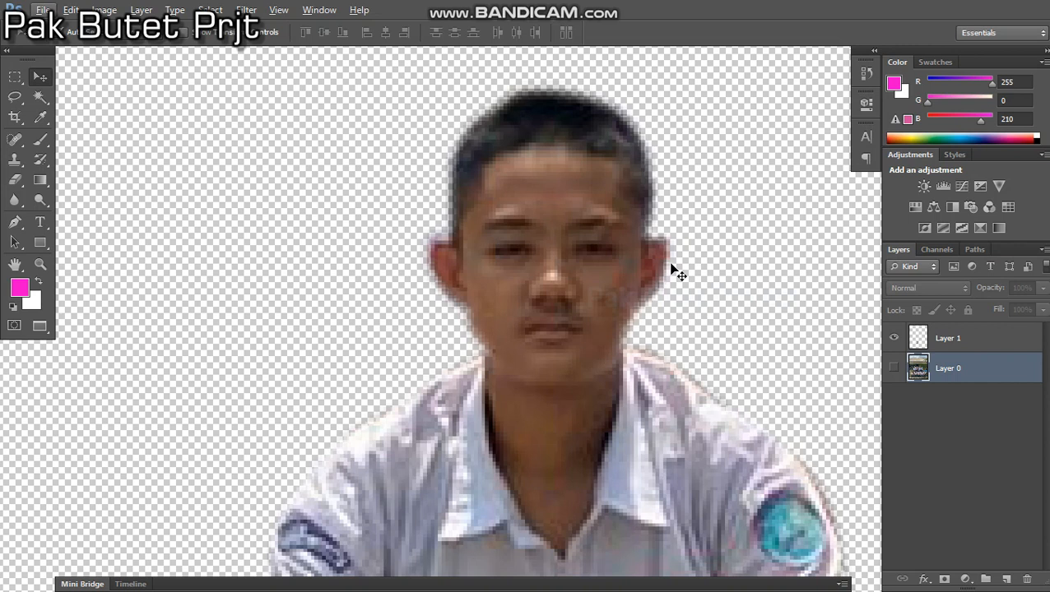
# Check the student cutout, copy it into latihan.psd above the two women, minimize its source document and maximize the poster.
pyautogui.scroll(-5, 673, 270)
pyautogui.scroll(2, 622, 255)
pyautogui.scroll(-2, 623, 352)
pyautogui.scroll(3, 646, 335)
pyautogui.press('f')
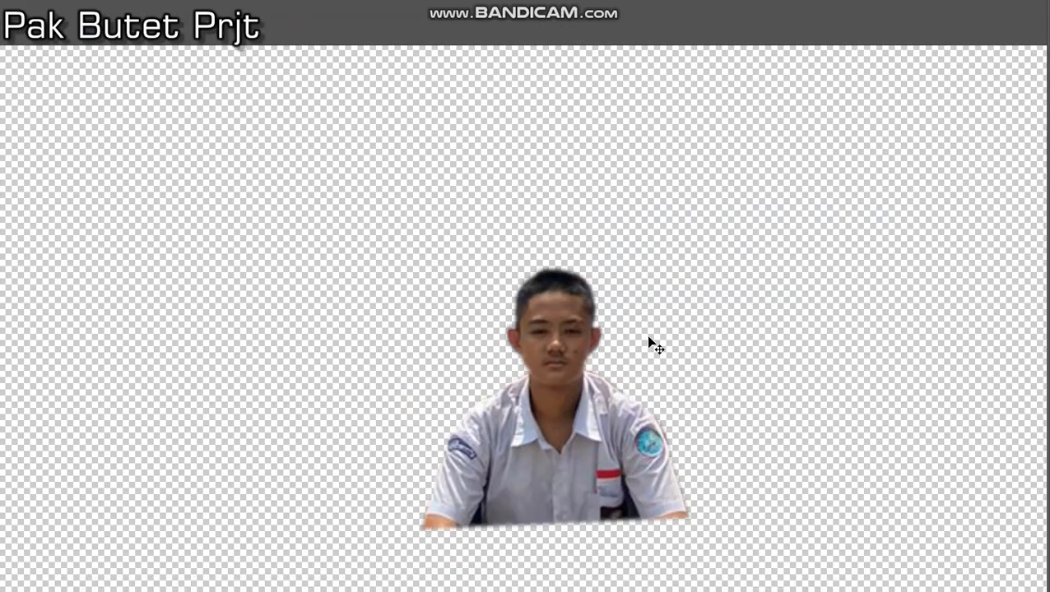
pyautogui.press('f')
pyautogui.click(1004, 7)
pyautogui.scroll(-5, 633, 288)
pyautogui.moveTo(535, 393); pyautogui.dragTo(218, 368)
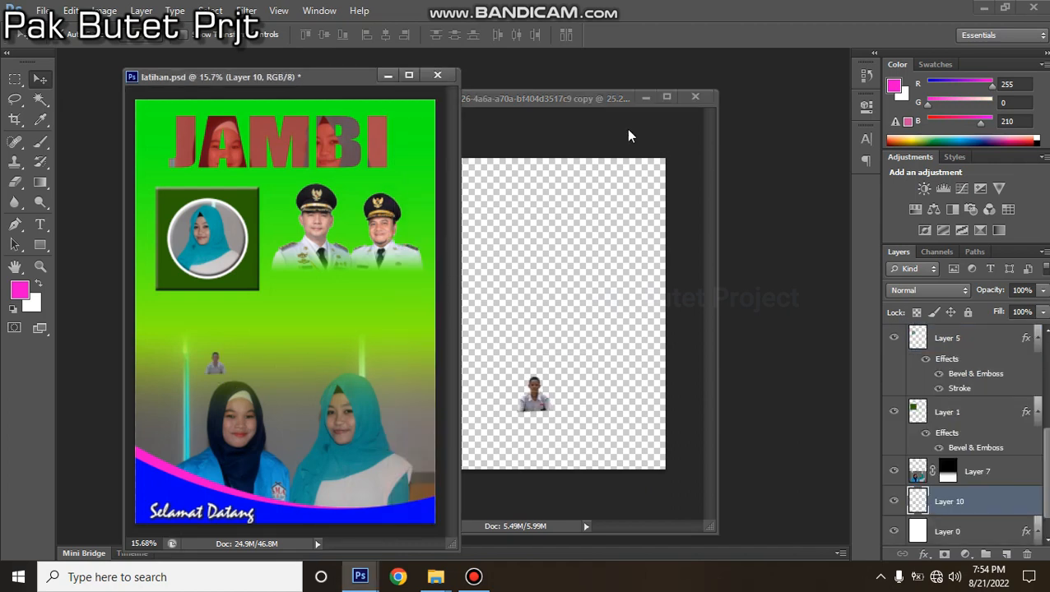
pyautogui.click(643, 97)
pyautogui.click(408, 76)
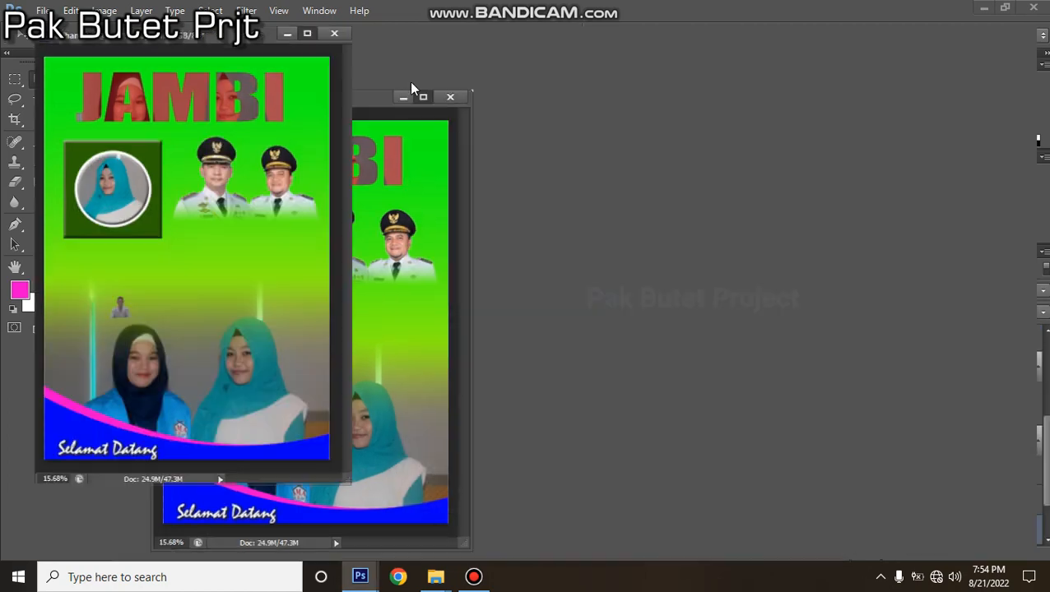
pyautogui.scroll(4, 500, 375)
pyautogui.scroll(-2, 327, 362)
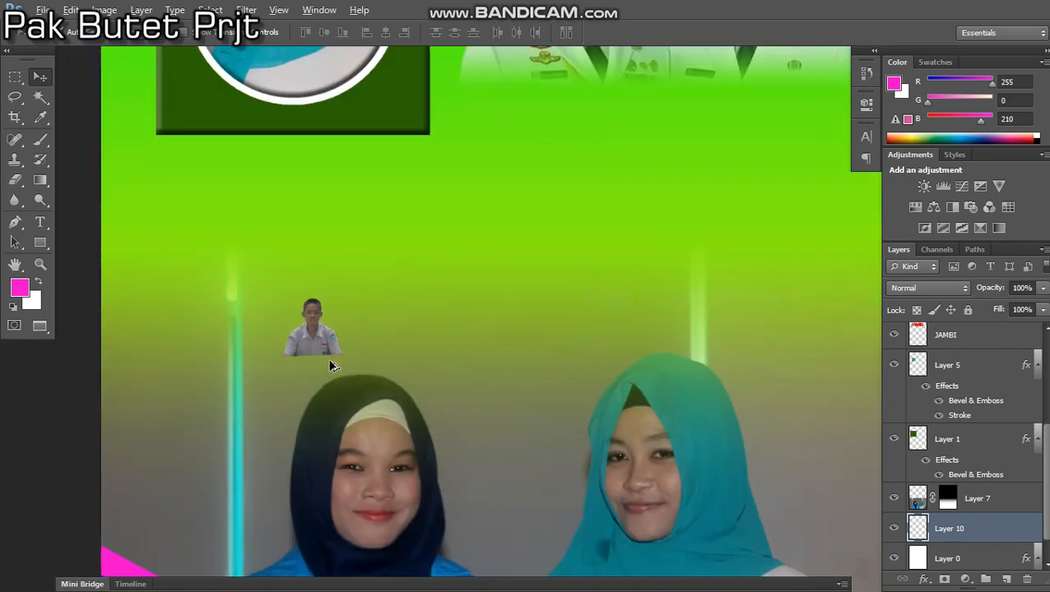
pyautogui.scroll(3, 328, 362)
pyautogui.click(303, 297)
pyautogui.hotkey('ctrl', 't')
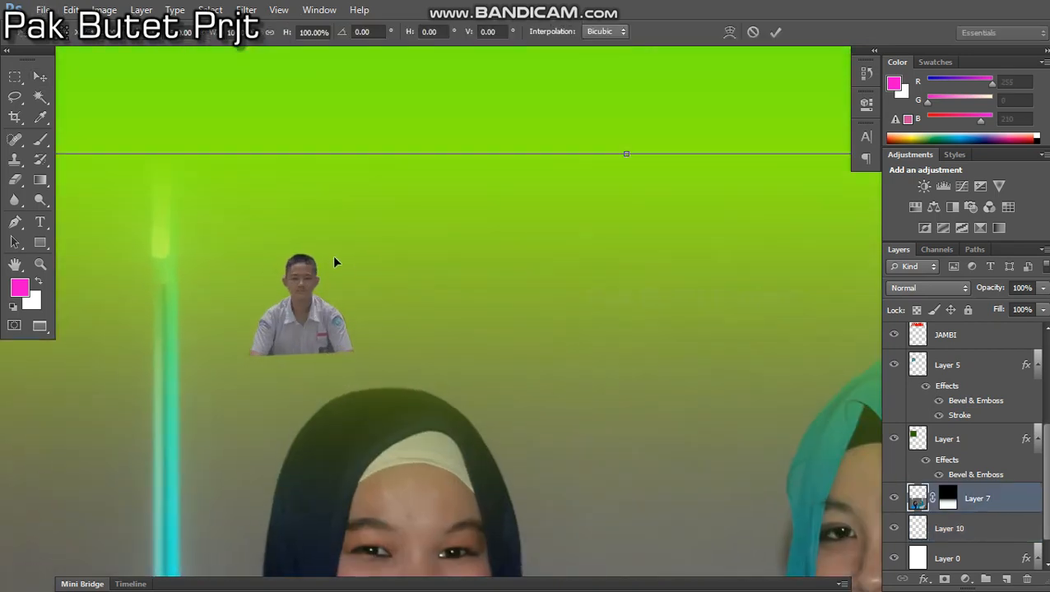
pyautogui.press('Return')
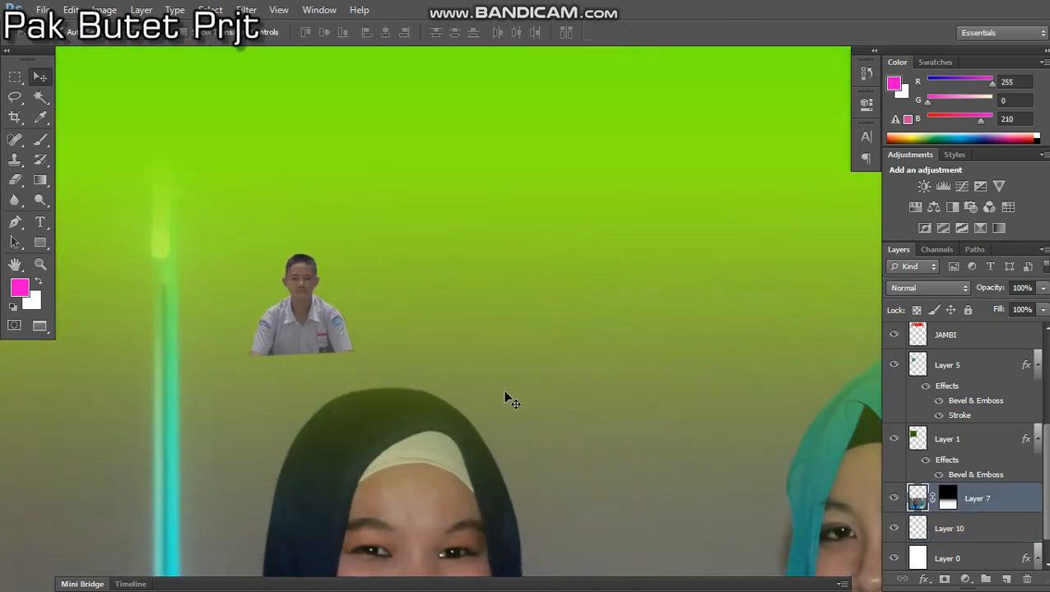
pyautogui.scroll(-2, 533, 318)
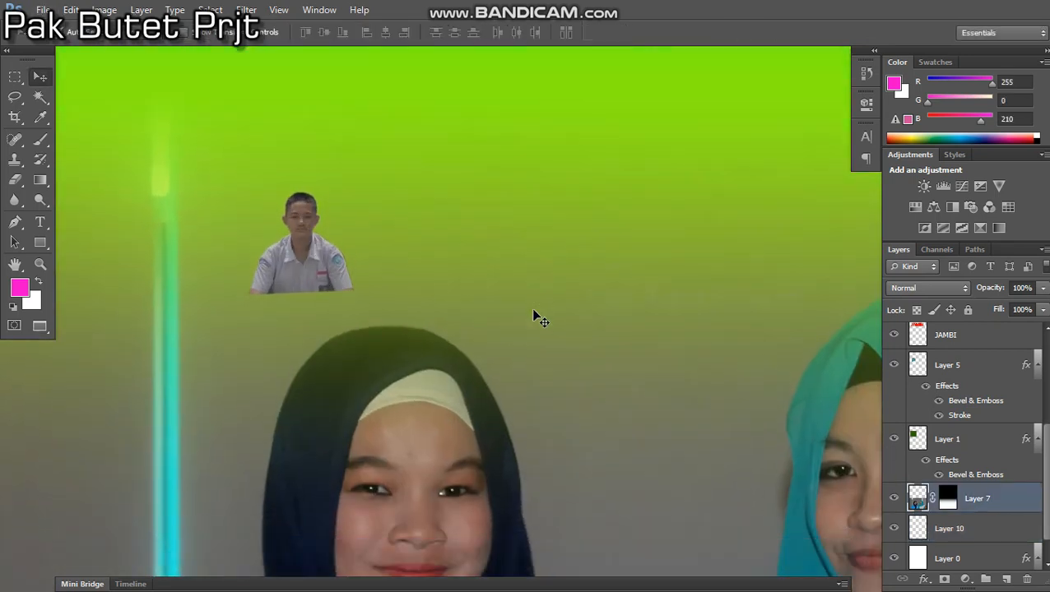
# Hide Layer 7 temporarily, and reorder the student's Layer 10 to sit between JAMBI and Layer 5 in the layer stack.
pyautogui.click(890, 499)
pyautogui.hotkey('alt', '[')
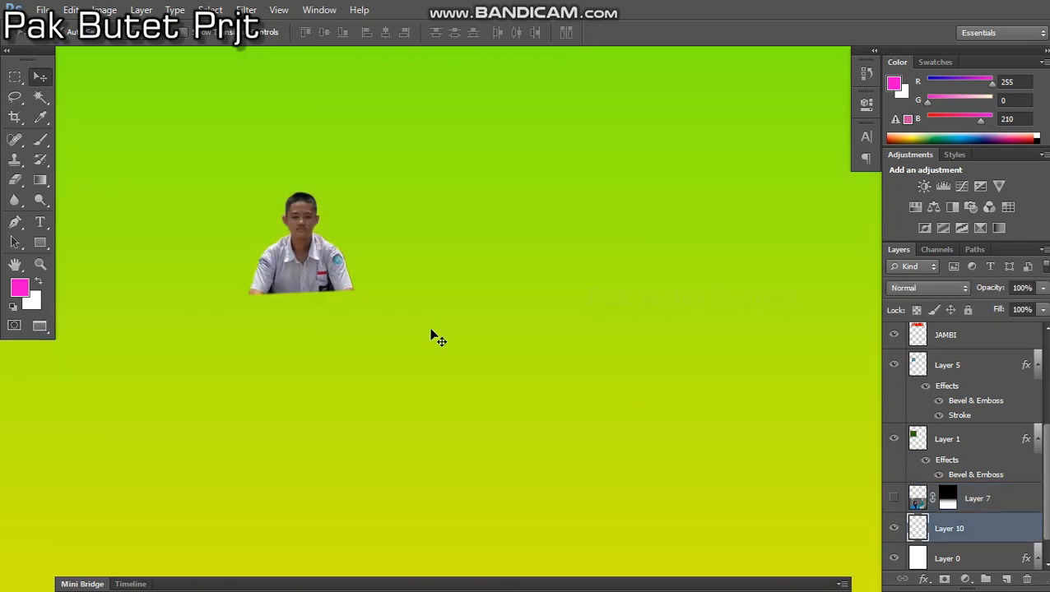
pyautogui.scroll(-3, 451, 375)
pyautogui.moveTo(967, 532); pyautogui.dragTo(903, 365)
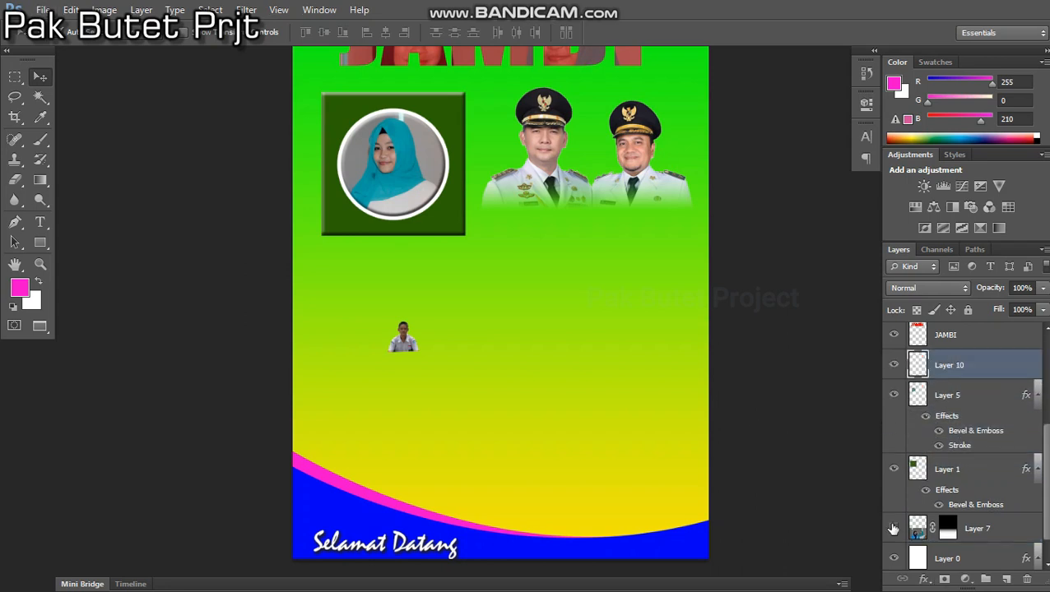
pyautogui.click(895, 532)
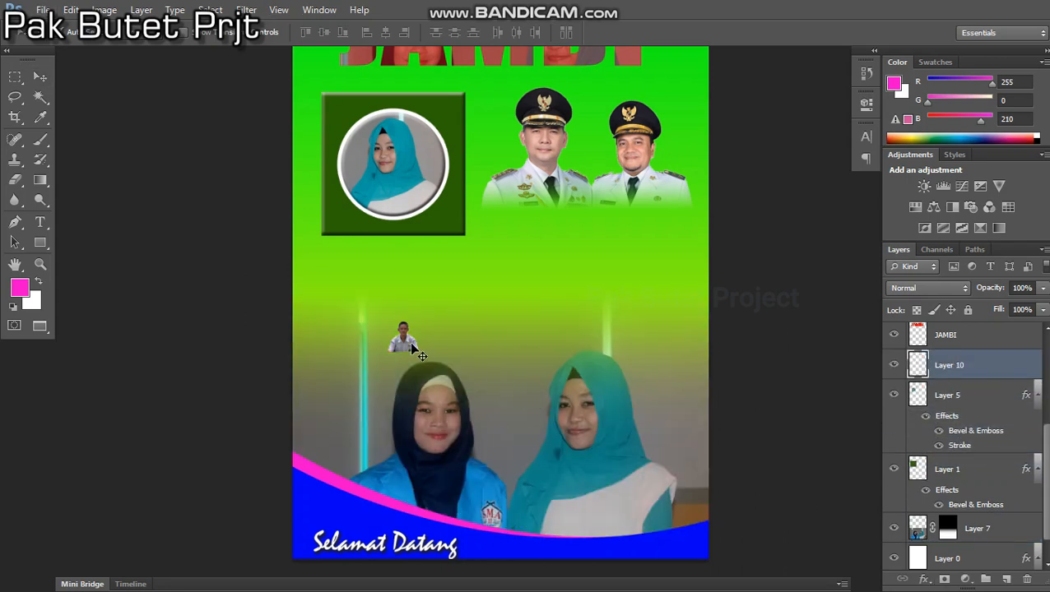
# Scale the student cutout up to about 535% and move Layer 10 to the top of the layer stack.
pyautogui.hotkey('ctrl', 't')
pyautogui.moveTo(415, 323); pyautogui.dragTo(563, 173)
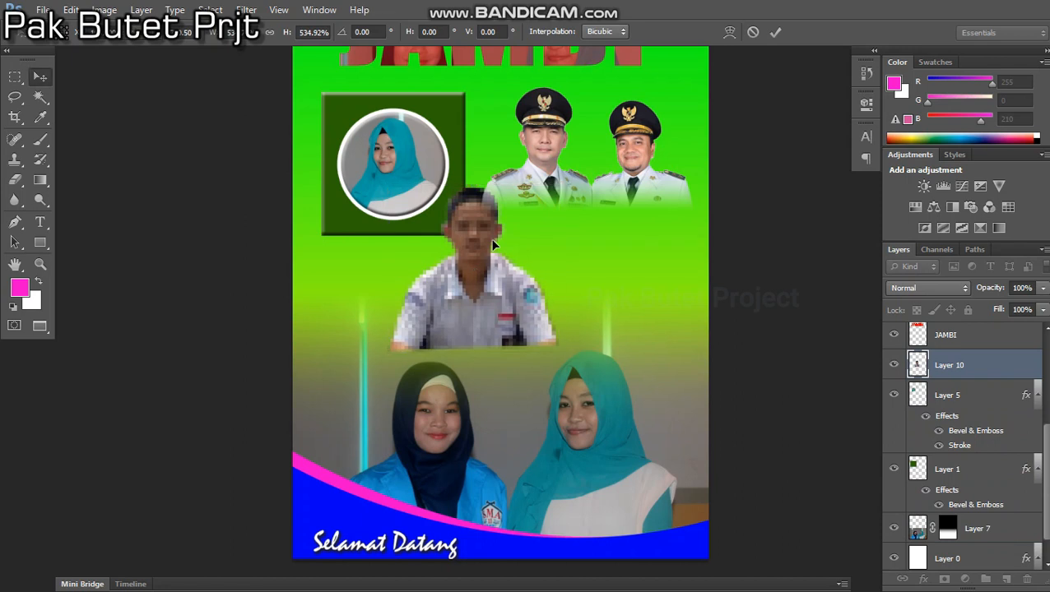
pyautogui.press('Return')
pyautogui.scroll(4, 494, 253)
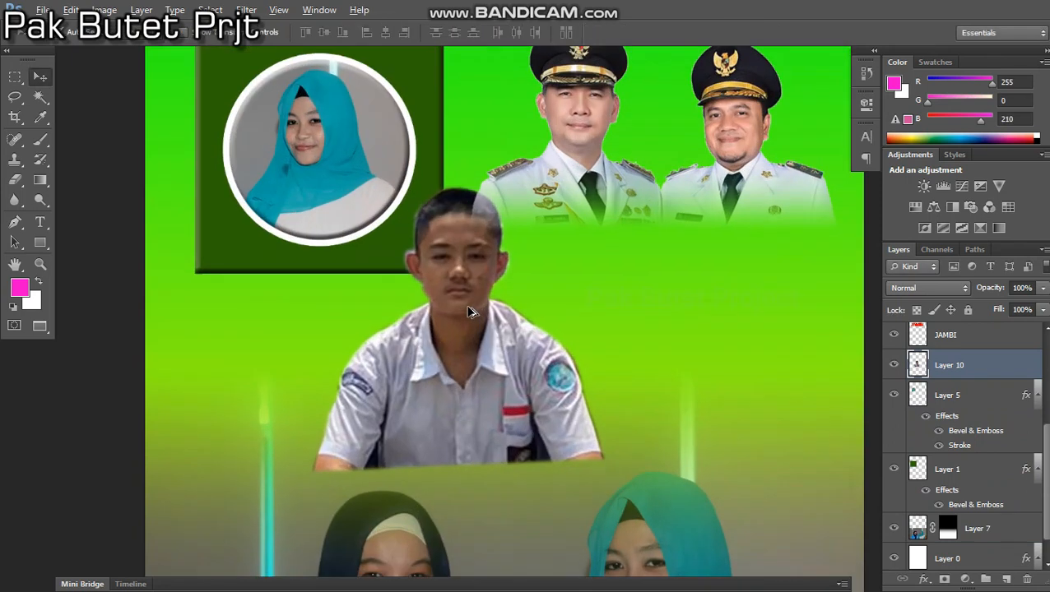
pyautogui.hotkey('ctrl', '0')
pyautogui.scroll(3, 1004, 419)
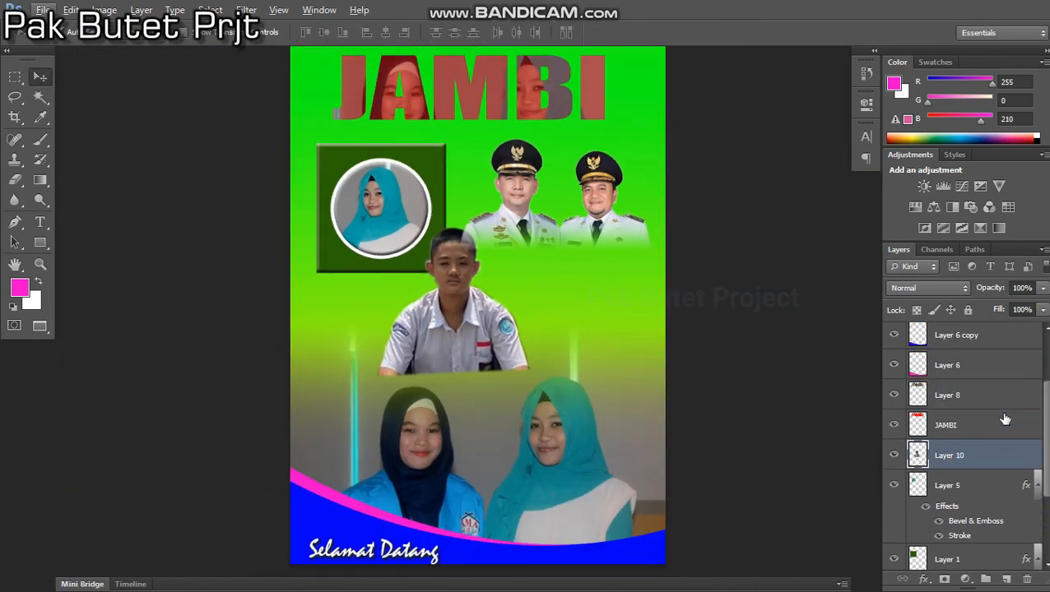
pyautogui.moveTo(989, 458); pyautogui.dragTo(995, 329)
# Examine the enlarged student cutout within the whole poster layout, including a full-screen preview.
pyautogui.scroll(5, 468, 302)
pyautogui.scroll(-3, 510, 305)
pyautogui.scroll(2, 494, 346)
pyautogui.moveTo(562, 318)
pyautogui.mouseDown()
pyautogui.moveTo(441, 303)
pyautogui.moveTo(584, 306)
pyautogui.moveTo(567, 311)
pyautogui.mouseUp()
pyautogui.scroll(-3, 574, 381)
pyautogui.scroll(-2, 574, 374)
pyautogui.scroll(2, 543, 391)
pyautogui.scroll(4, 581, 334)
pyautogui.scroll(-2, 519, 311)
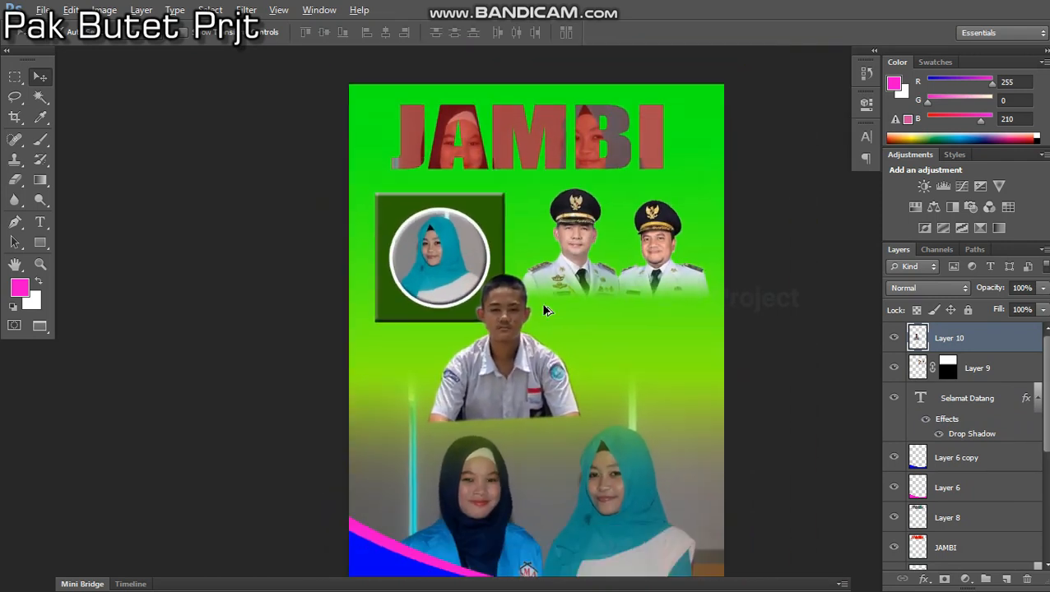
pyautogui.scroll(-1, 543, 307)
pyautogui.scroll(1, 546, 310)
pyautogui.scroll(-1, 555, 309)
pyautogui.scroll(1, 556, 310)
pyautogui.scroll(-2, 448, 298)
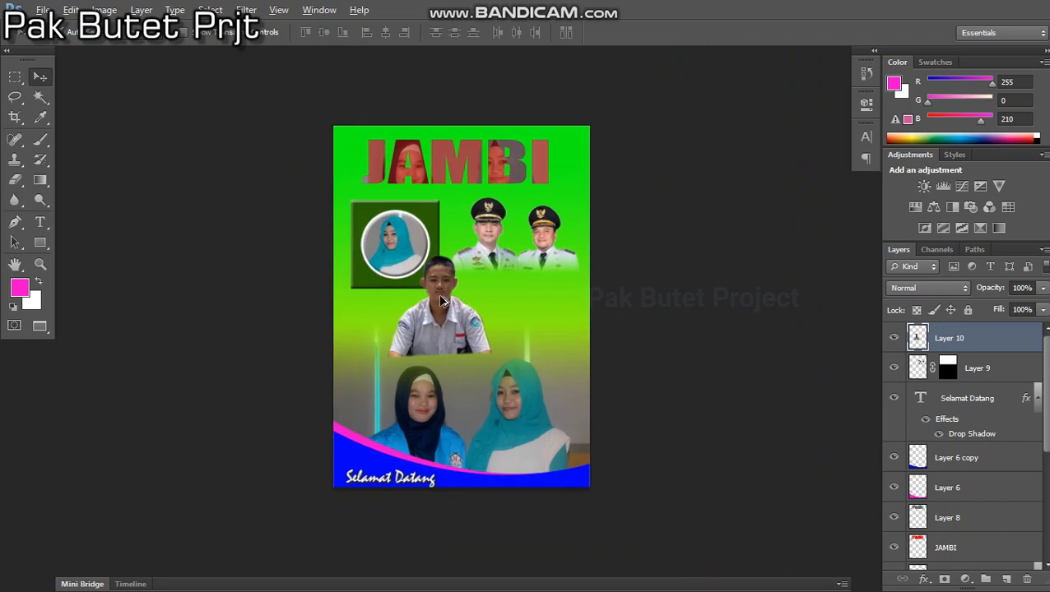
pyautogui.scroll(1, 455, 296)
pyautogui.click(513, 304)
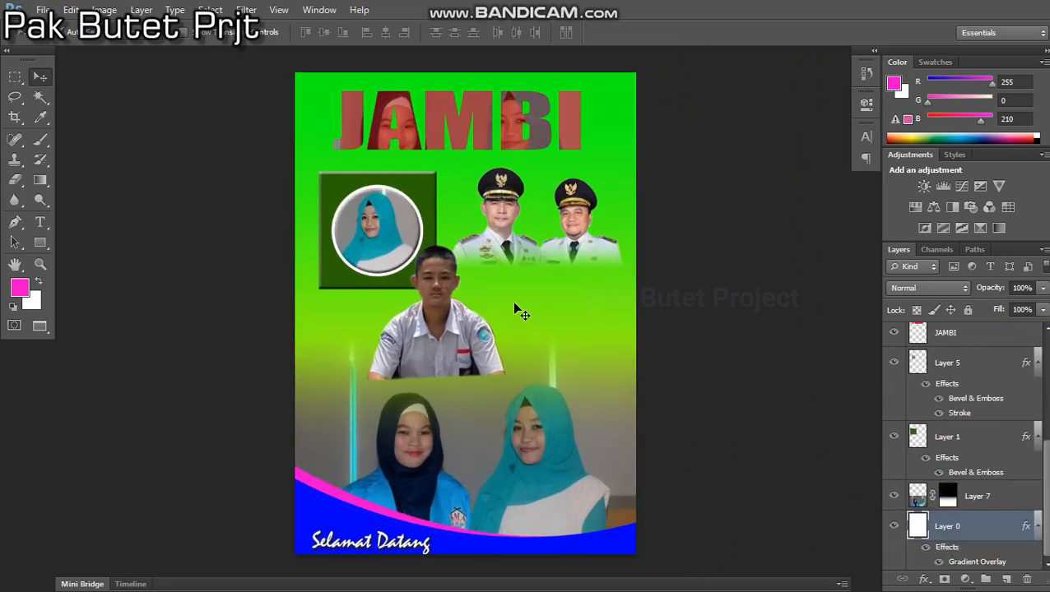
pyautogui.press('p')
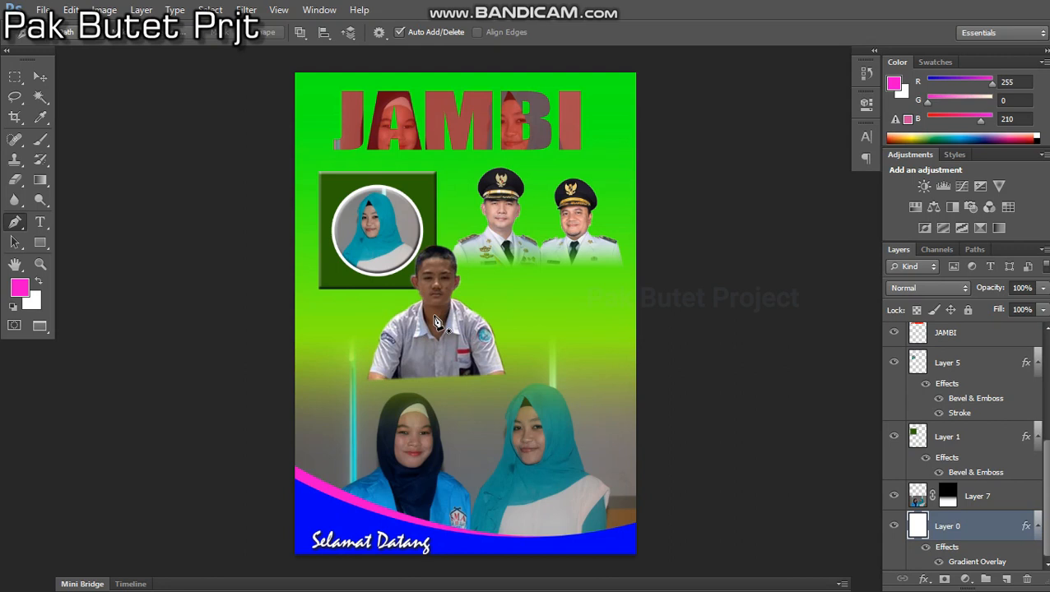
pyautogui.press('v')
pyautogui.press('f')
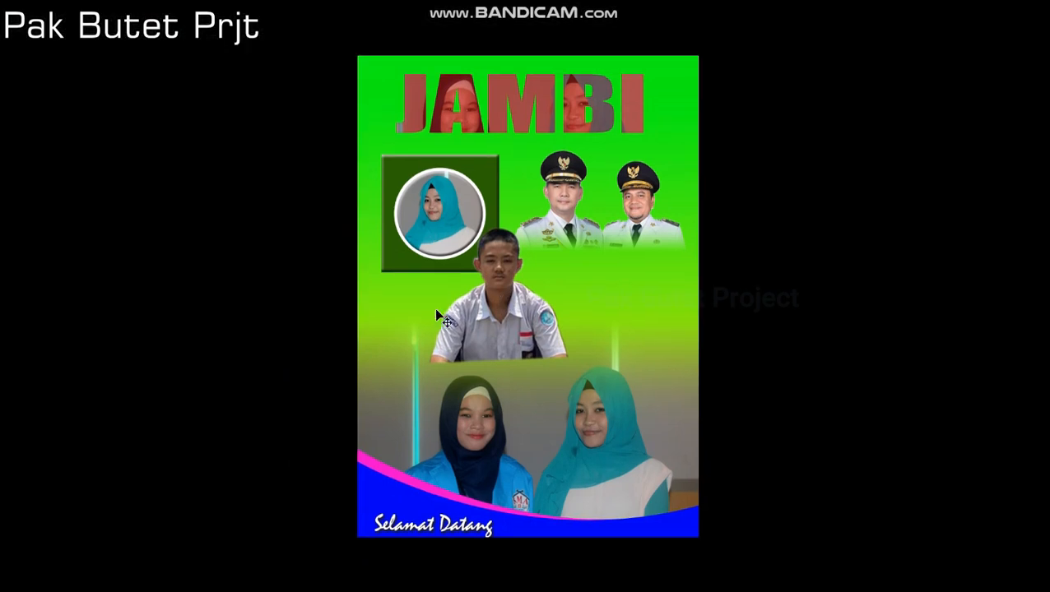
pyautogui.press('f')
# Restore the poster to a floating window and shift the student cutout right, closer to the centre of the poster.
pyautogui.click(1004, 10)
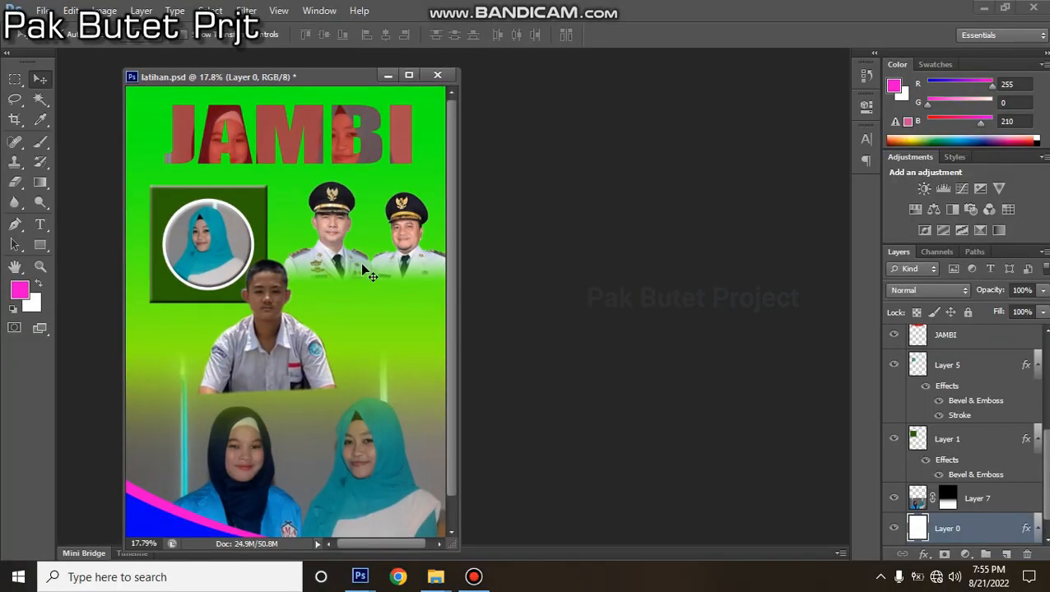
pyautogui.moveTo(282, 328); pyautogui.dragTo(335, 330)
pyautogui.scroll(-6, 370, 312)
pyautogui.scroll(7, 251, 330)
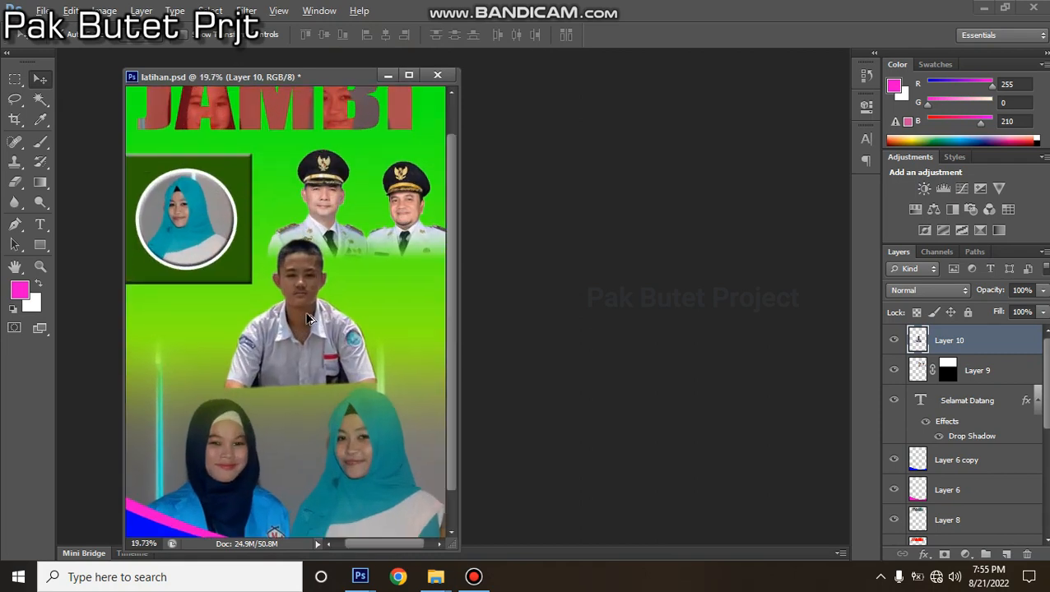
pyautogui.scroll(-4, 300, 306)
pyautogui.click(476, 576)
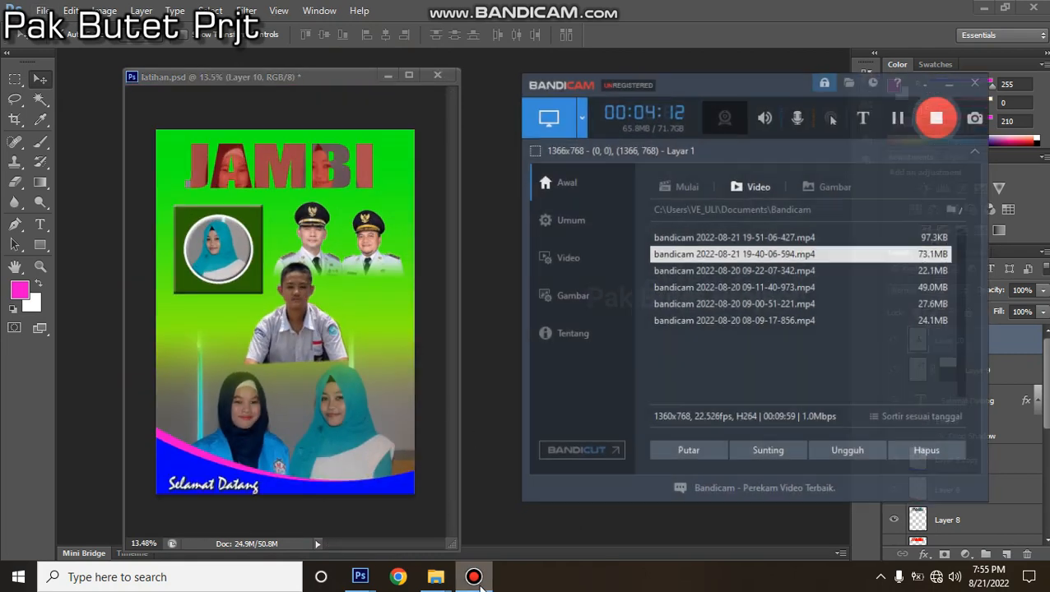
pyautogui.click(477, 578)
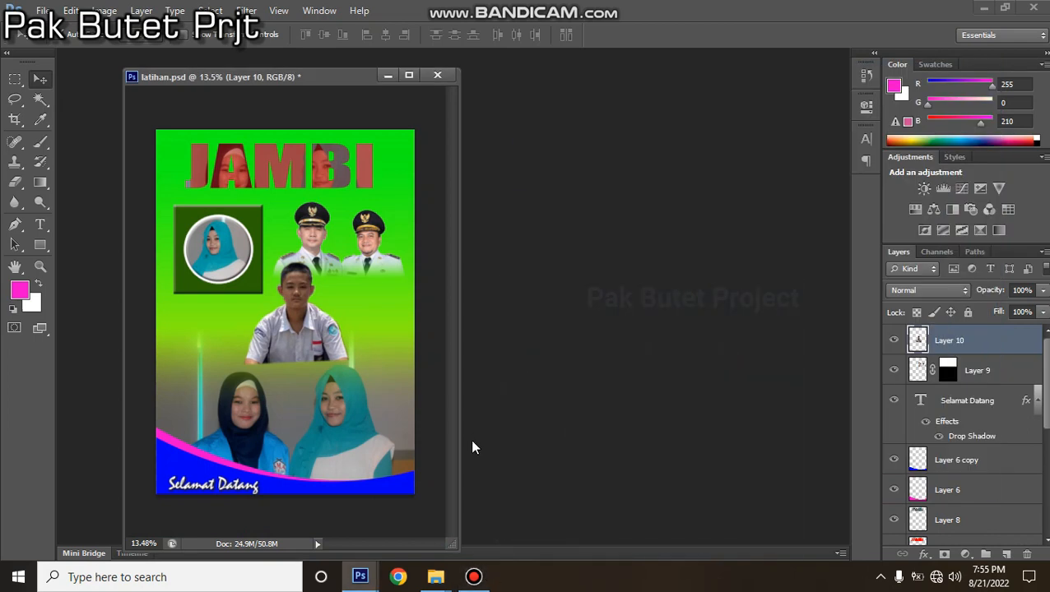
# Switch to File Explorer, go to Potoshop_Latihan&Materi, 1. JPG, Latihan 6, and open the rambut-cepak-korea image in Photoshop.
pyautogui.moveTo(436, 576)
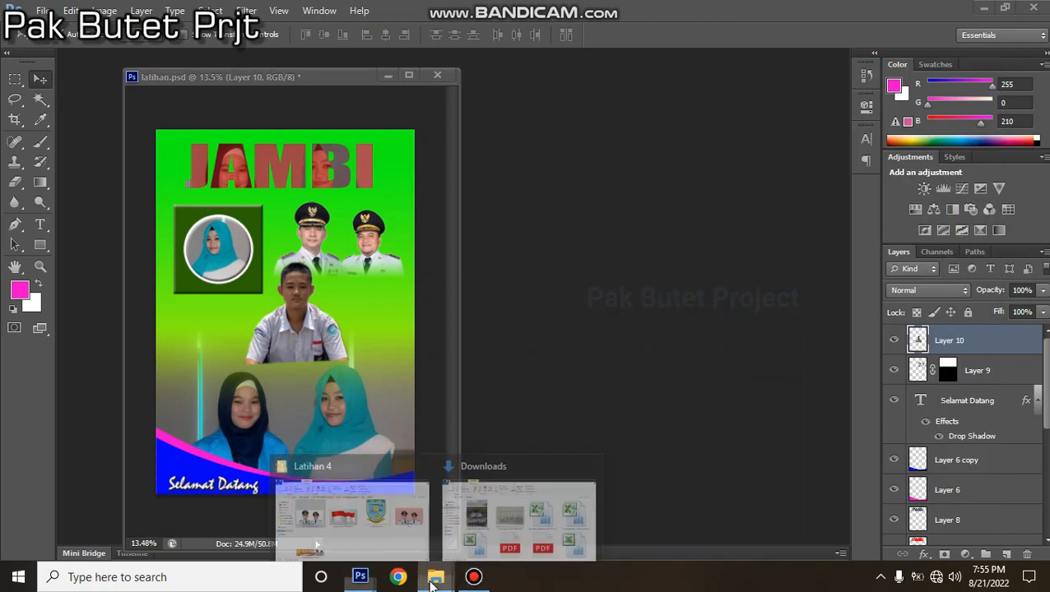
pyautogui.click(497, 522)
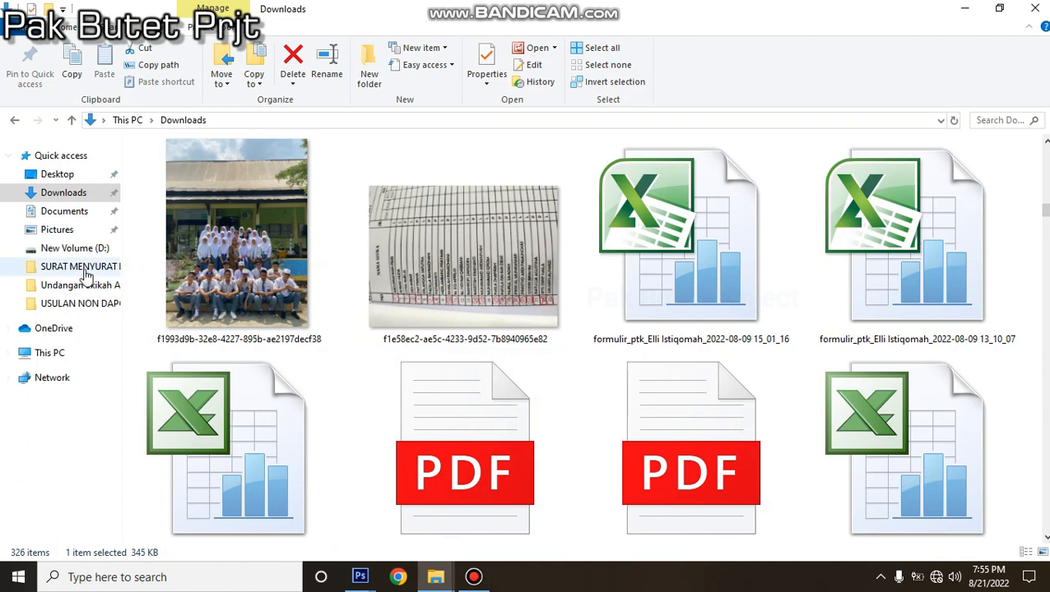
pyautogui.click(432, 580)
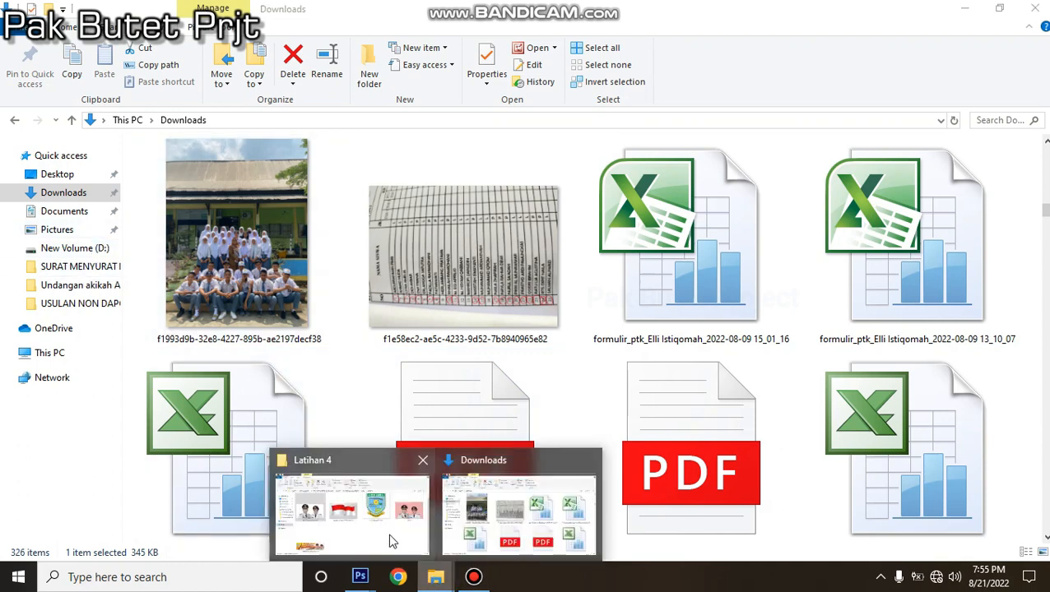
pyautogui.click(346, 514)
pyautogui.click(526, 122)
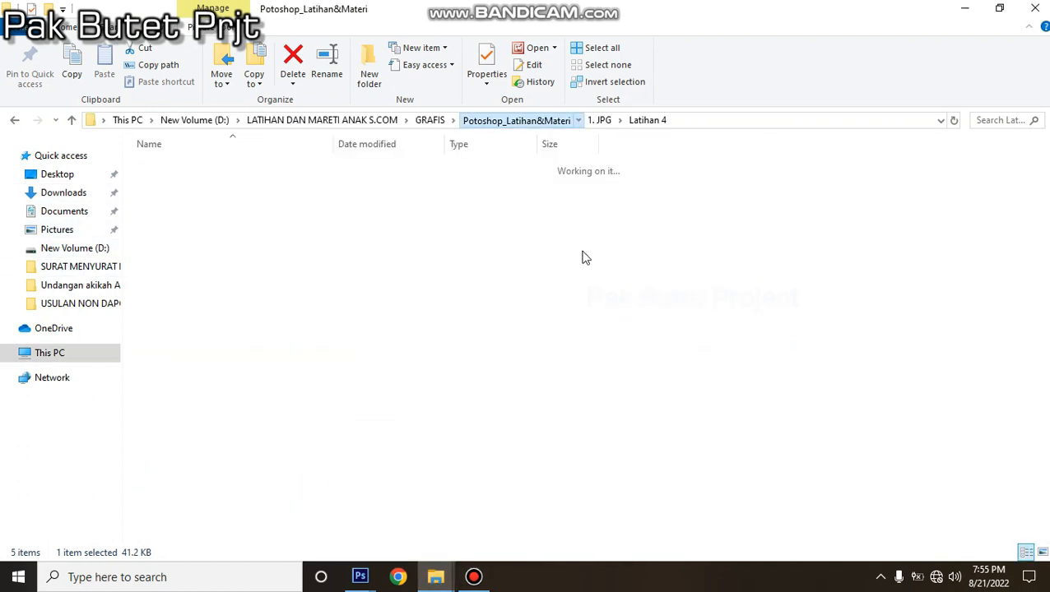
pyautogui.press('Return')
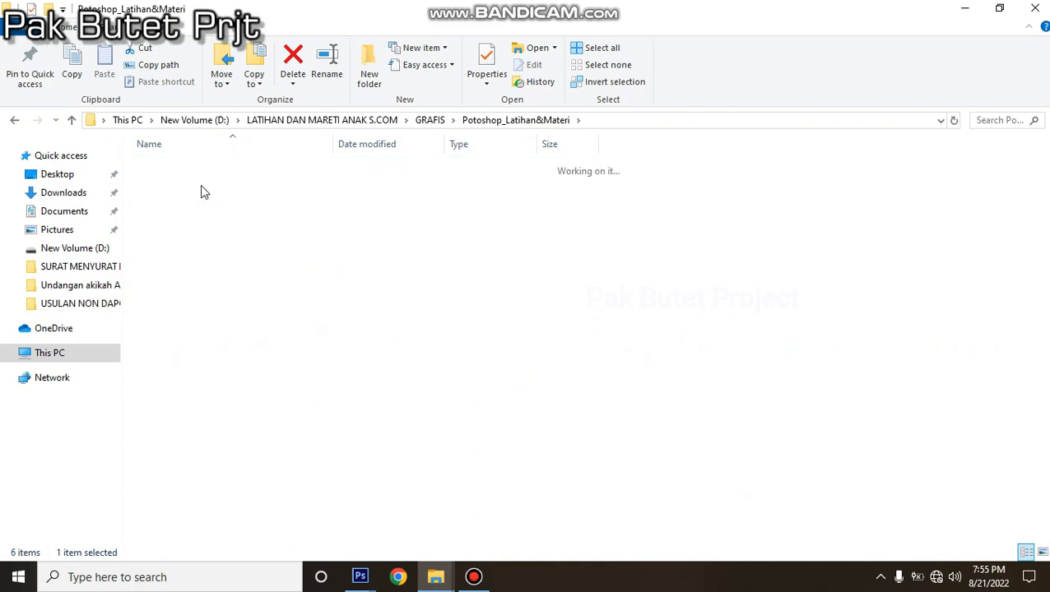
pyautogui.doubleClick(221, 264)
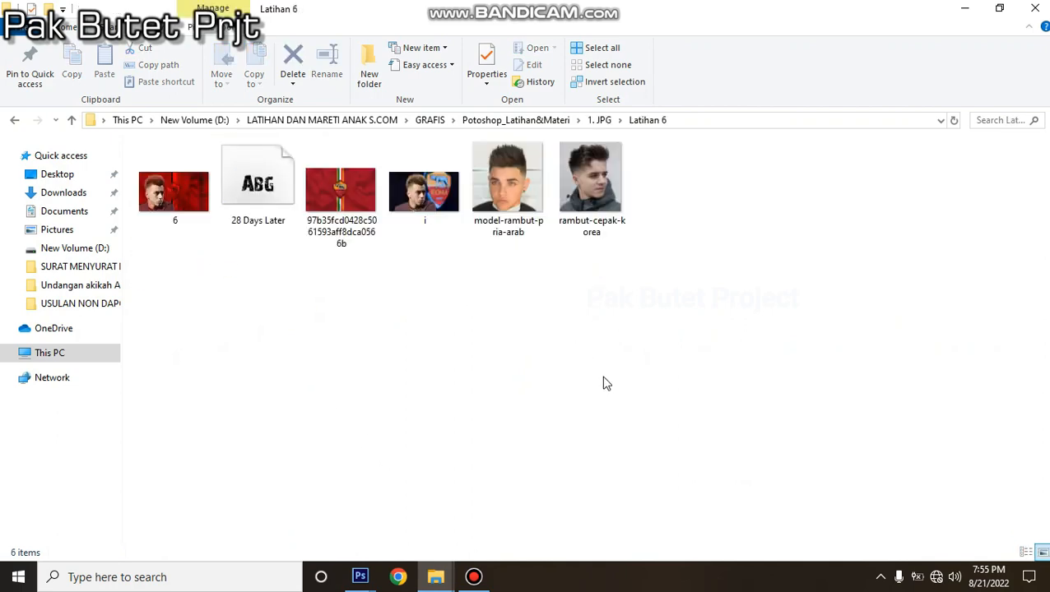
pyautogui.click(565, 215)
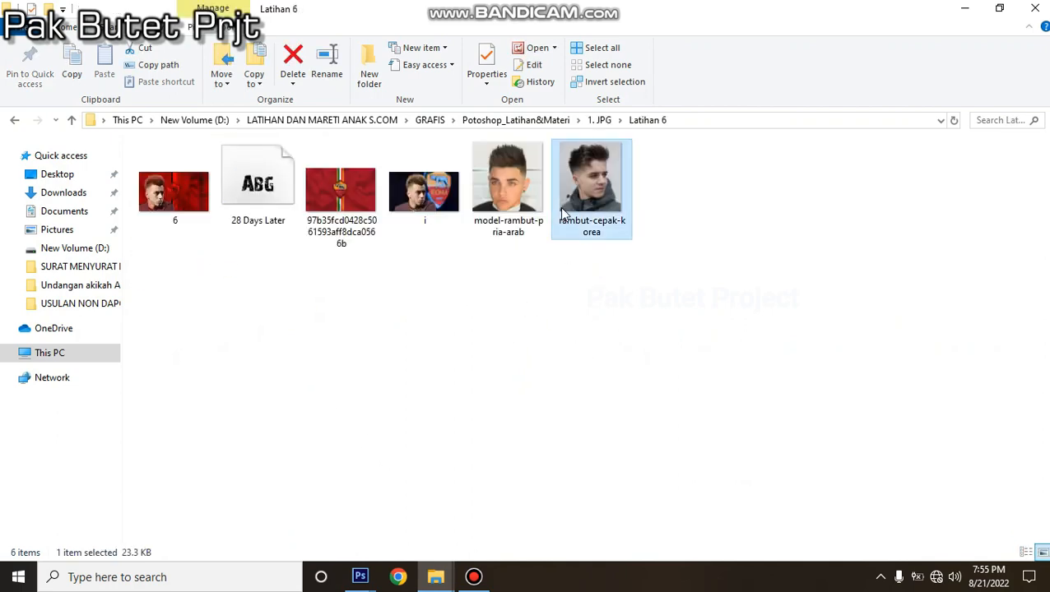
pyautogui.moveTo(589, 210); pyautogui.dragTo(531, 109)
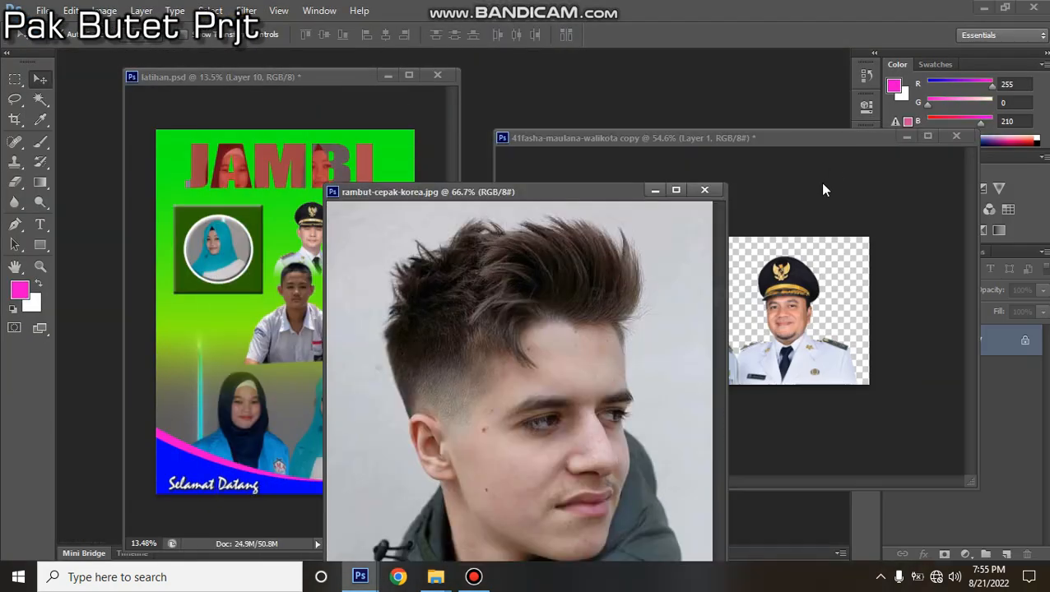
# Close the document with the two uniformed officials without saving, and place the rambut-cepak-korea.jpg window beside the poster.
pyautogui.click(819, 182)
pyautogui.click(955, 136)
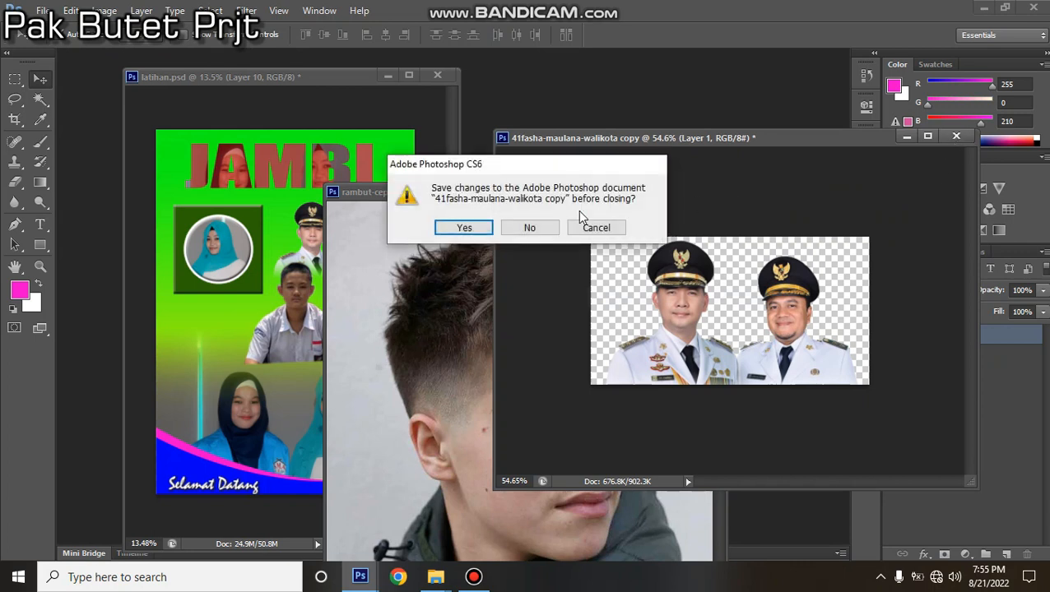
pyautogui.click(529, 228)
pyautogui.moveTo(458, 195); pyautogui.dragTo(592, 122)
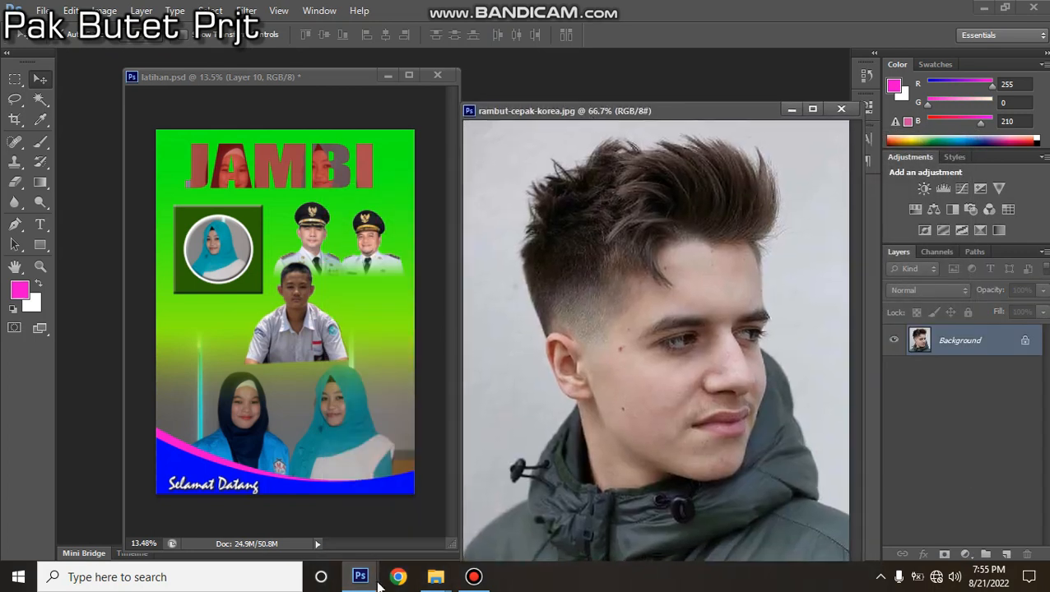
# Close the student cutout's source document without saving and fit the whole rambut-cepak-korea.jpg photo in view.
pyautogui.moveTo(360, 576)
pyautogui.click(445, 514)
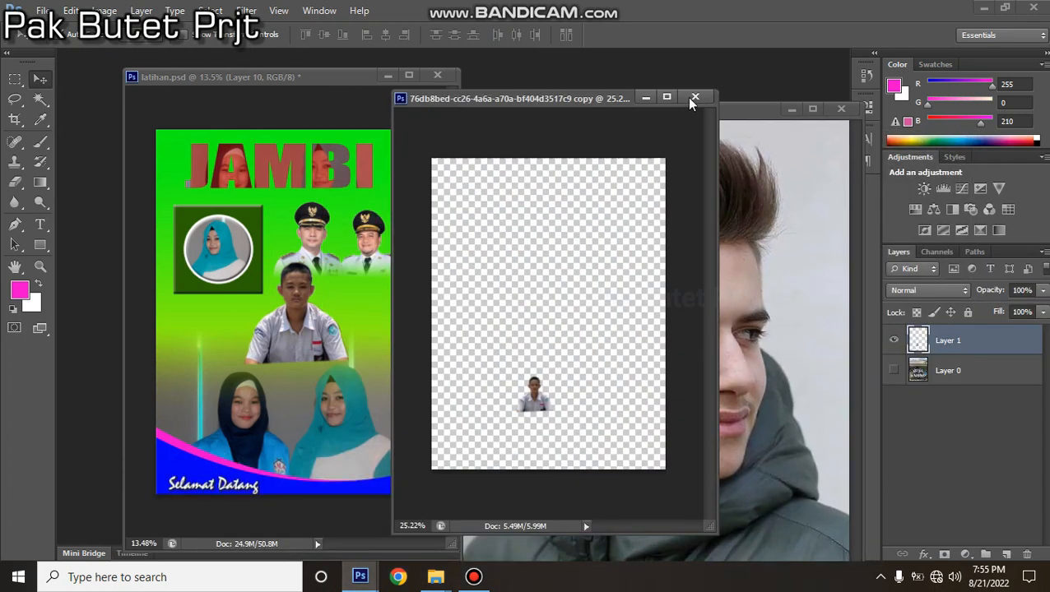
pyautogui.click(694, 98)
pyautogui.click(536, 228)
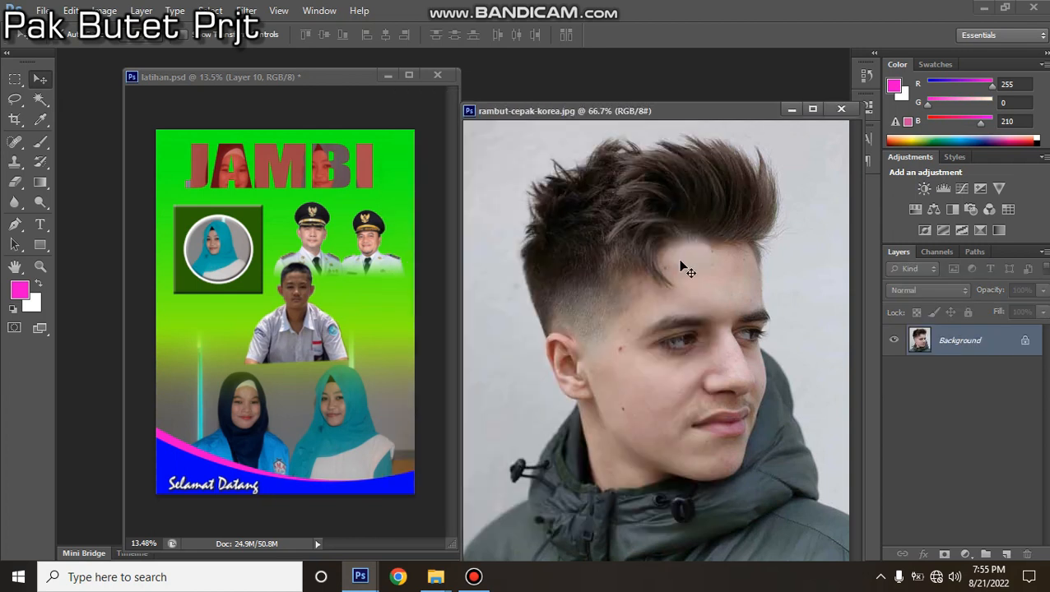
pyautogui.scroll(-2, 683, 260)
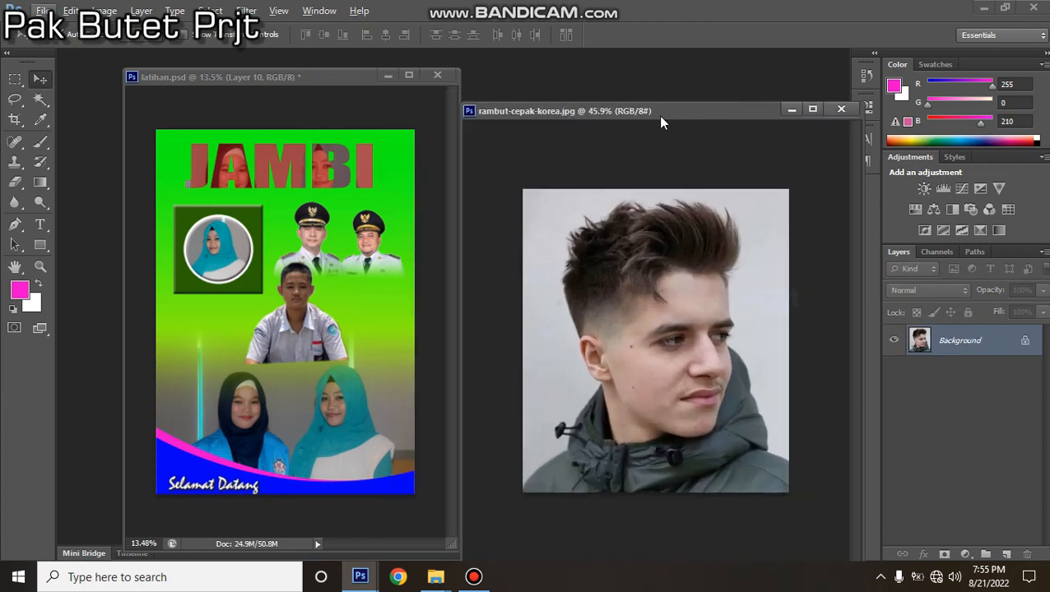
# Duplicate the rambut-cepak-korea.jpg photo as a separate working copy.
pyautogui.moveTo(678, 118); pyautogui.dragTo(596, 98)
pyautogui.rightClick(597, 98)
pyautogui.click(621, 108)
pyautogui.click(672, 191)
# Close the original rambut-cepak-korea.jpg and enlarge the copy's window to fill the workspace.
pyautogui.moveTo(587, 110); pyautogui.dragTo(634, 132)
pyautogui.click(764, 96)
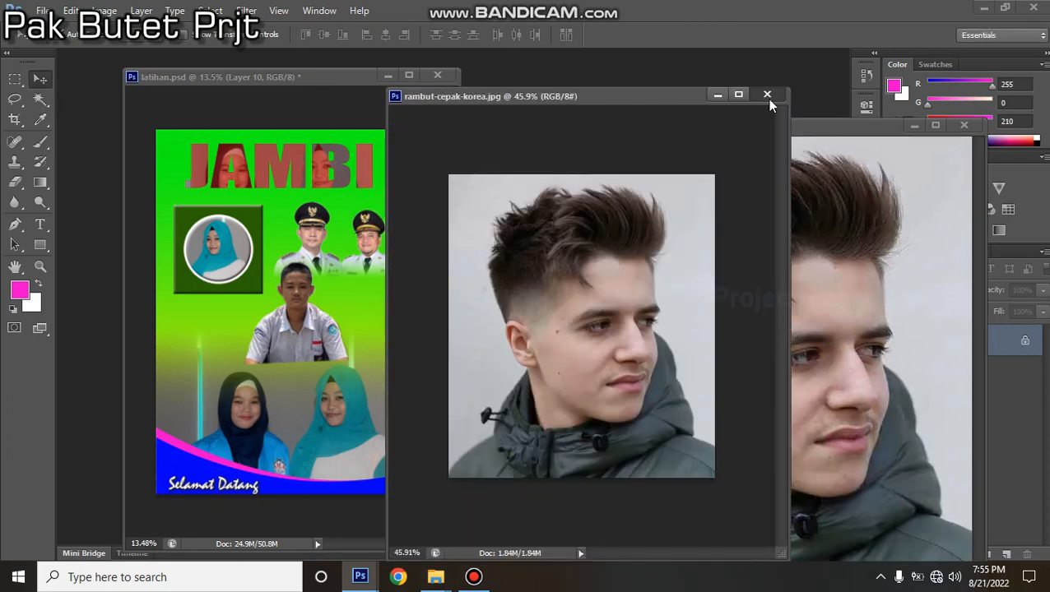
pyautogui.click(766, 95)
pyautogui.moveTo(791, 130); pyautogui.dragTo(622, 123)
pyautogui.click(776, 117)
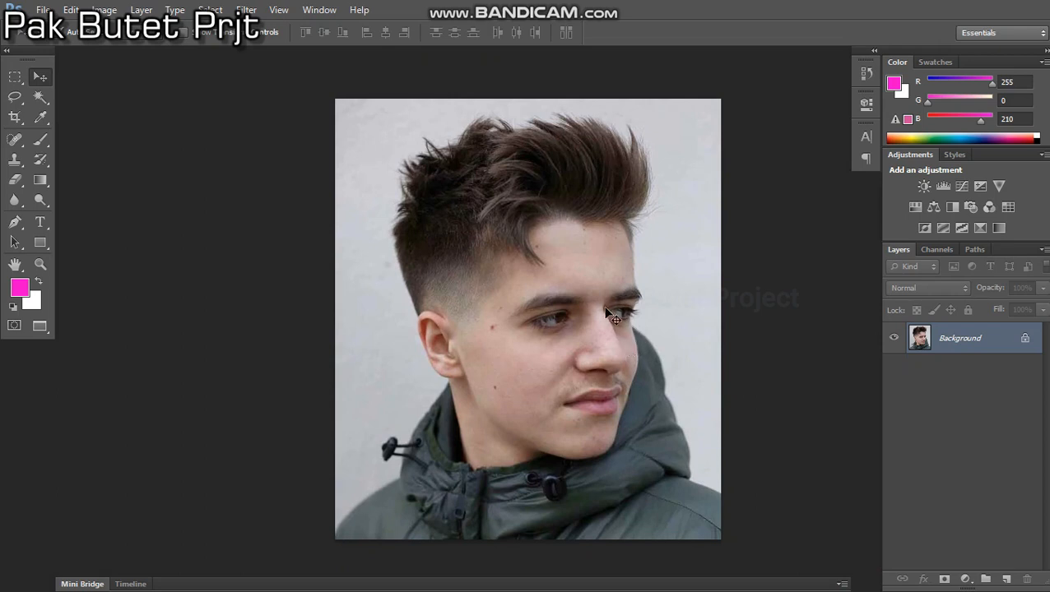
# Brighten the portrait with a Curves point at input 122, output 134, and set the Levels black input to 11.
pyautogui.hotkey('ctrl', 'm')
pyautogui.moveTo(495, 75); pyautogui.dragTo(900, 128)
pyautogui.moveTo(907, 295); pyautogui.dragTo(903, 284)
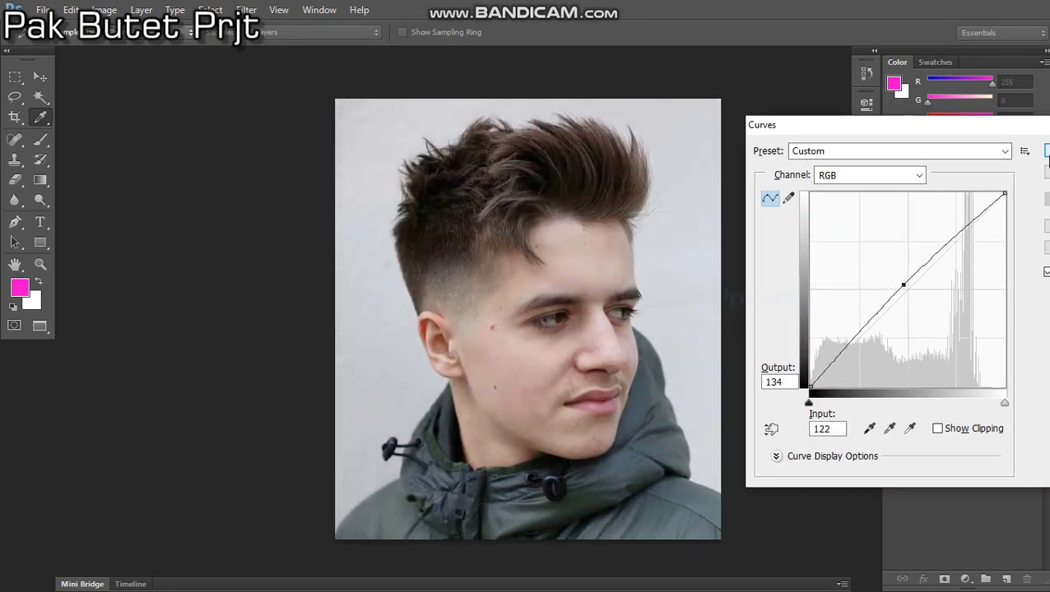
pyautogui.click(1046, 152)
pyautogui.hotkey('ctrl', 'l')
pyautogui.moveTo(678, 264); pyautogui.dragTo(688, 263)
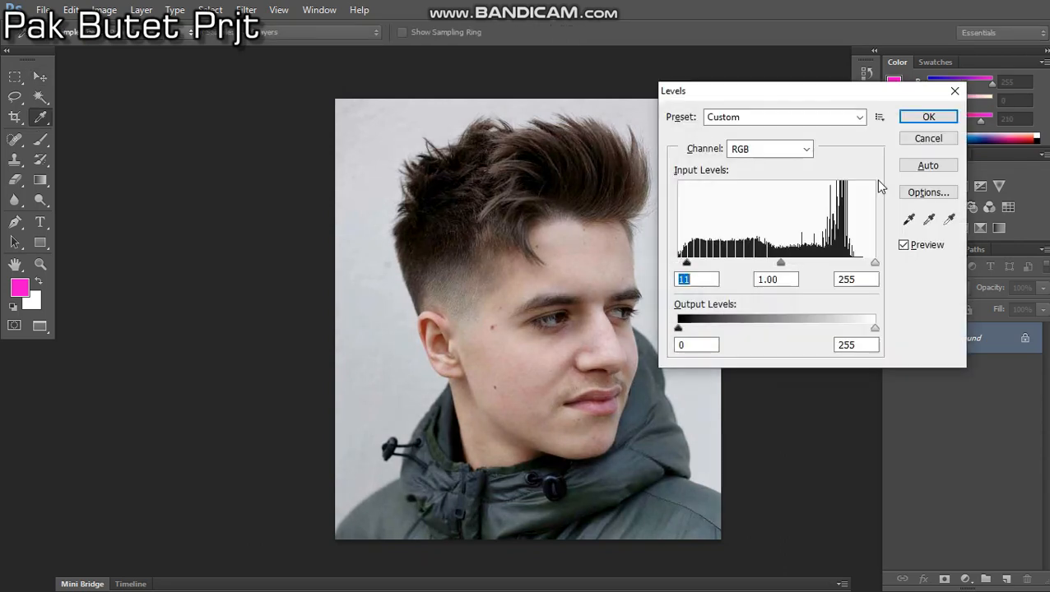
pyautogui.click(928, 117)
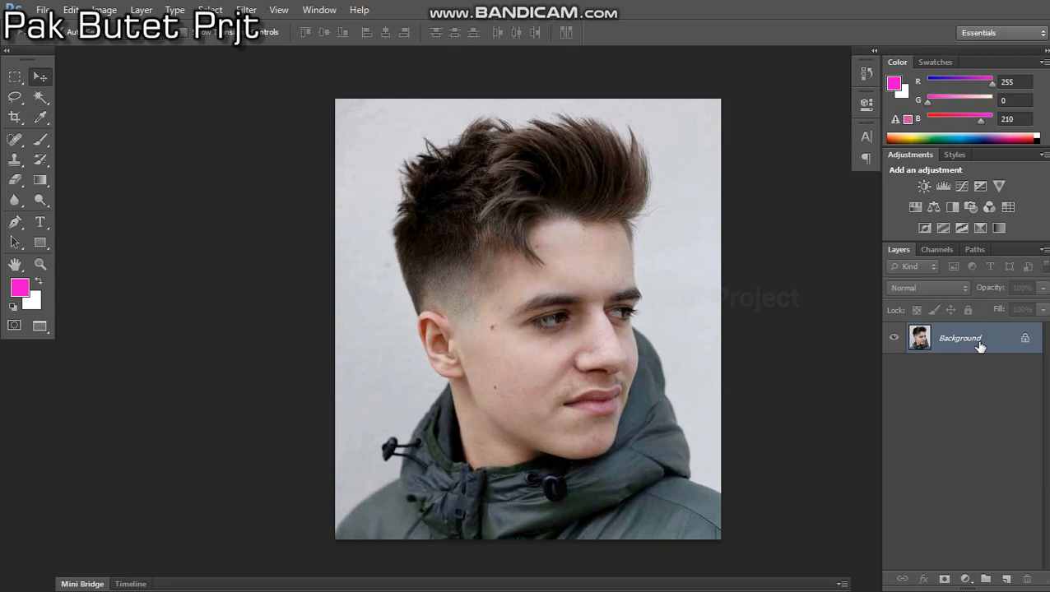
# Convert the portrait's locked Background into a regular layer and switch to the Background Eraser Tool.
pyautogui.doubleClick(979, 347)
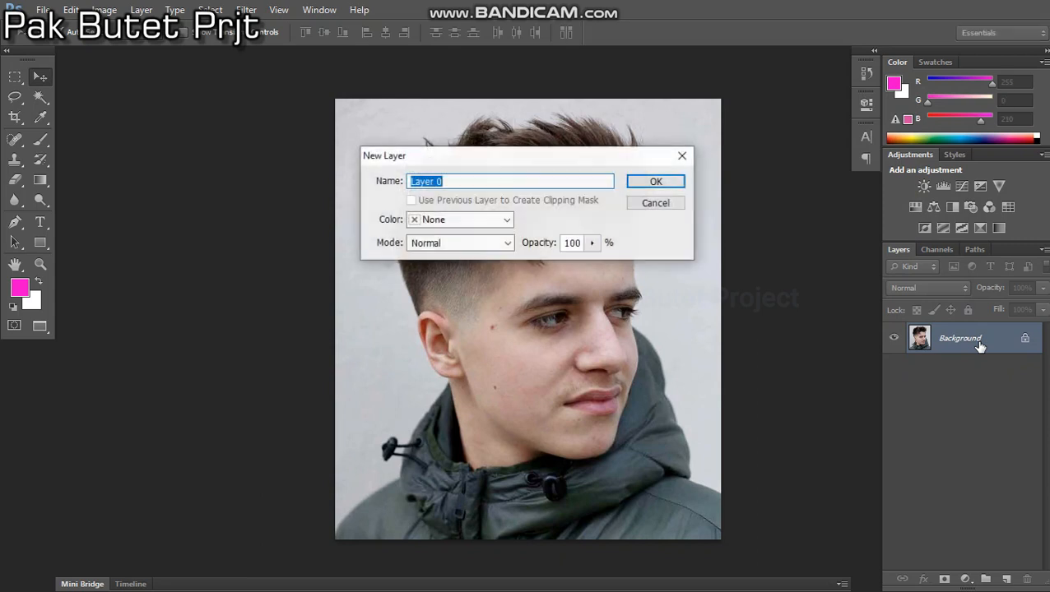
pyautogui.click(675, 182)
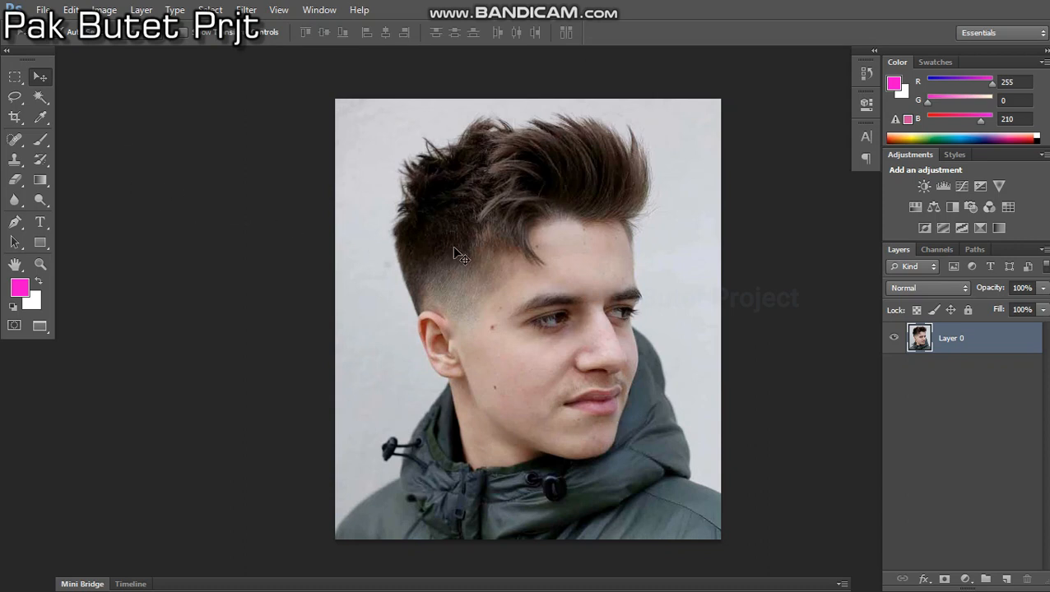
pyautogui.press('e')
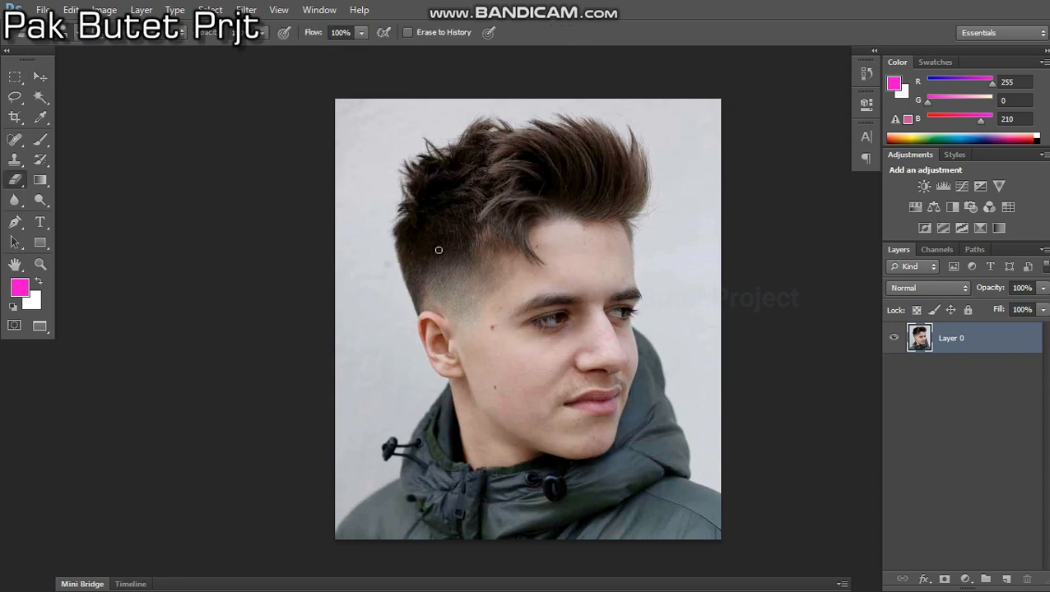
pyautogui.rightClick(16, 181)
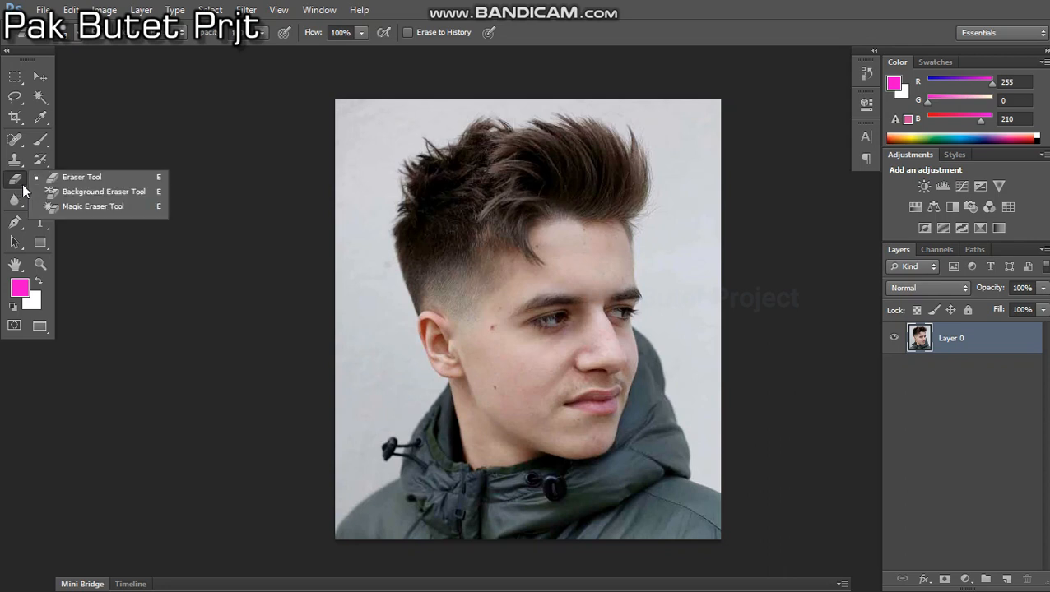
pyautogui.click(137, 195)
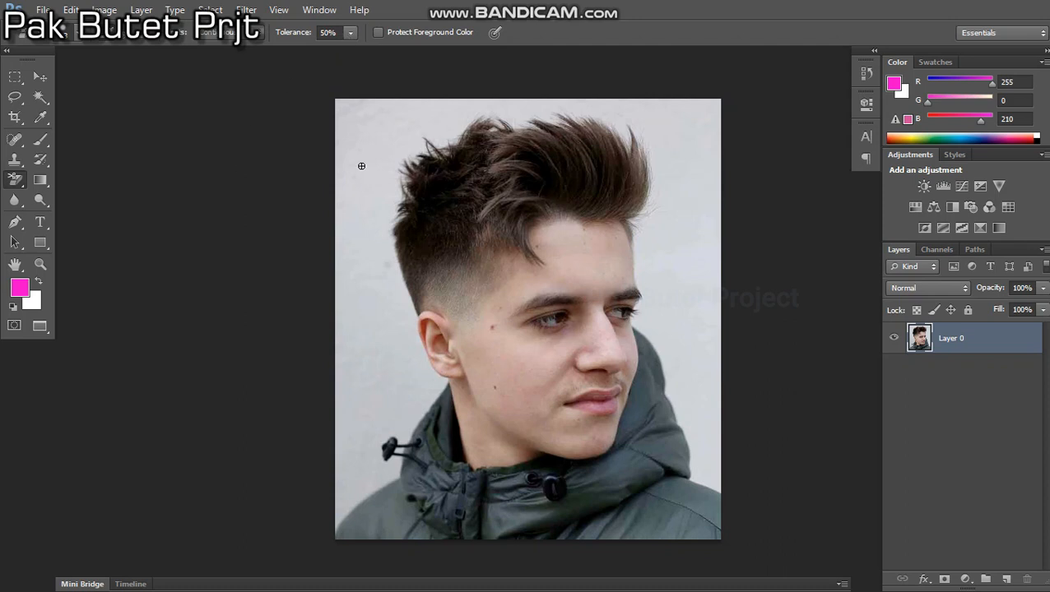
# Try erasing the backdrop along the back of the hair with the Background Eraser at 63% tolerance and a larger brush.
pyautogui.click(351, 34)
pyautogui.click(359, 52)
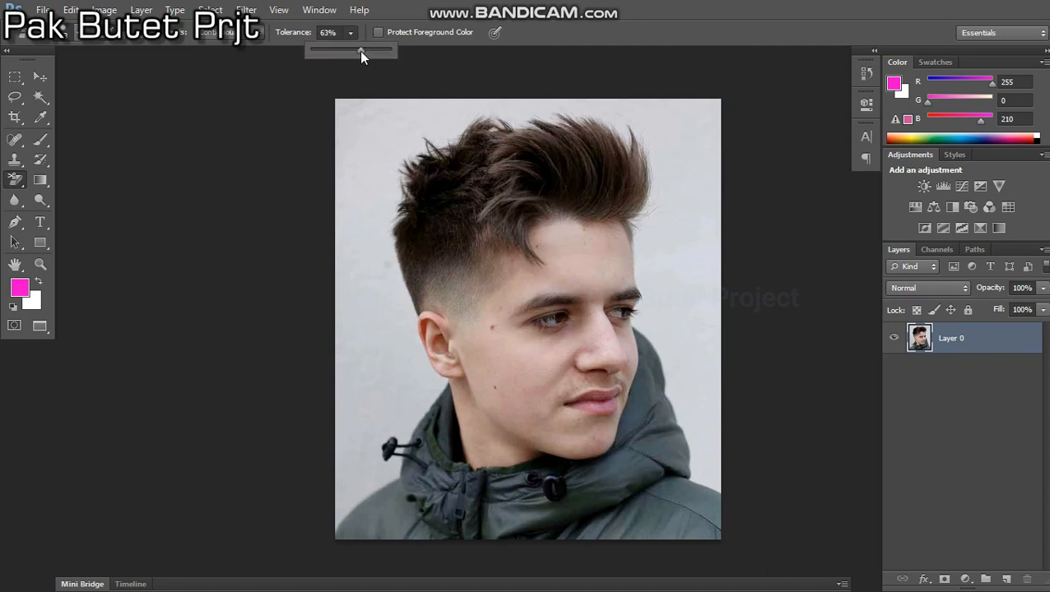
pyautogui.click(377, 174)
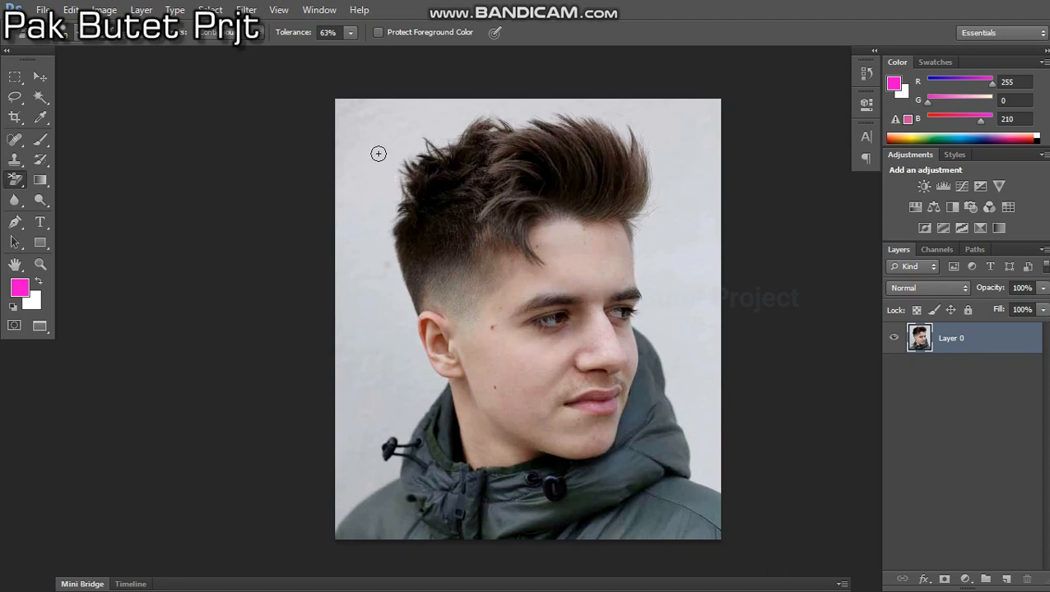
pyautogui.press(']')
pyautogui.moveTo(399, 183)
pyautogui.mouseDown()
pyautogui.moveTo(405, 156)
pyautogui.moveTo(523, 109)
pyautogui.mouseUp()
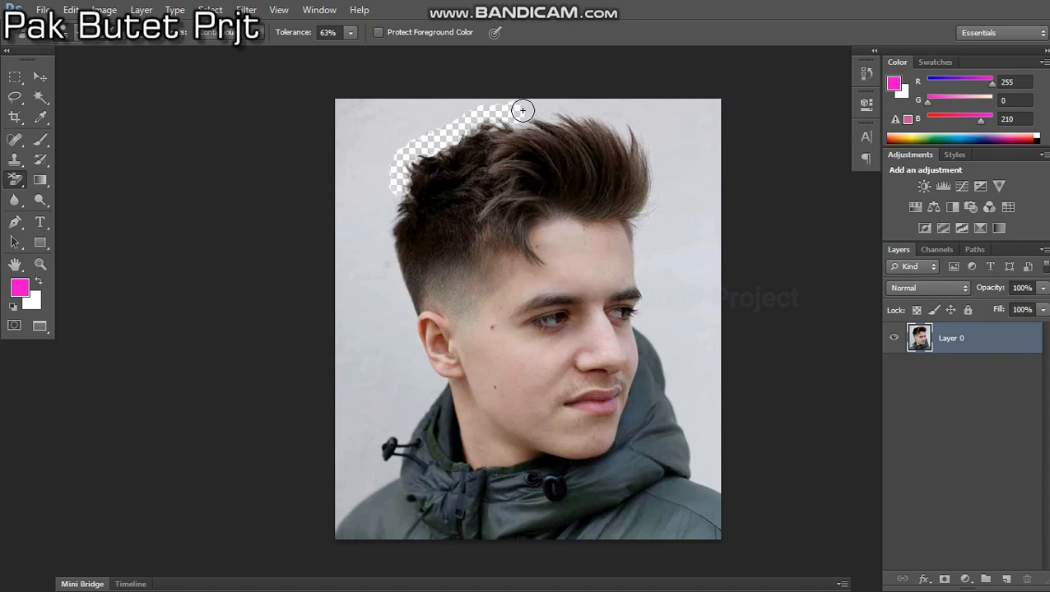
pyautogui.hotkey('ctrl', 'z')
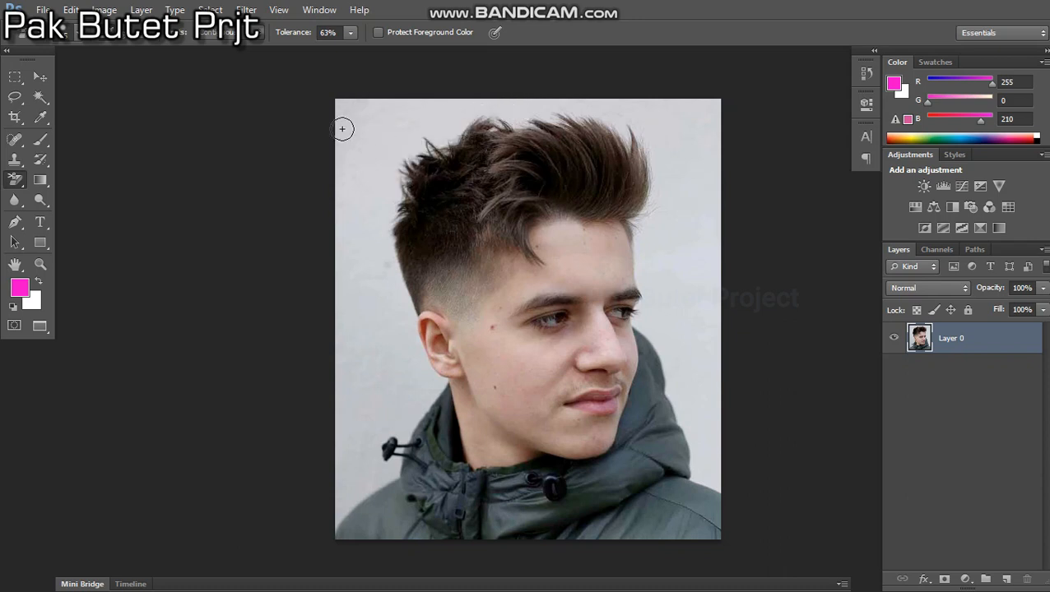
# Set the Background Eraser tolerance to 50% and erase the backdrop all around the hair.
pyautogui.click(349, 34)
pyautogui.click(340, 51)
pyautogui.moveTo(392, 173)
pyautogui.mouseDown()
pyautogui.moveTo(419, 139)
pyautogui.moveTo(485, 110)
pyautogui.moveTo(597, 110)
pyautogui.moveTo(651, 156)
pyautogui.moveTo(656, 192)
pyautogui.moveTo(642, 225)
pyautogui.moveTo(652, 218)
pyautogui.mouseUp()
pyautogui.moveTo(391, 177)
pyautogui.mouseDown()
pyautogui.moveTo(381, 253)
pyautogui.moveTo(389, 248)
pyautogui.mouseUp()
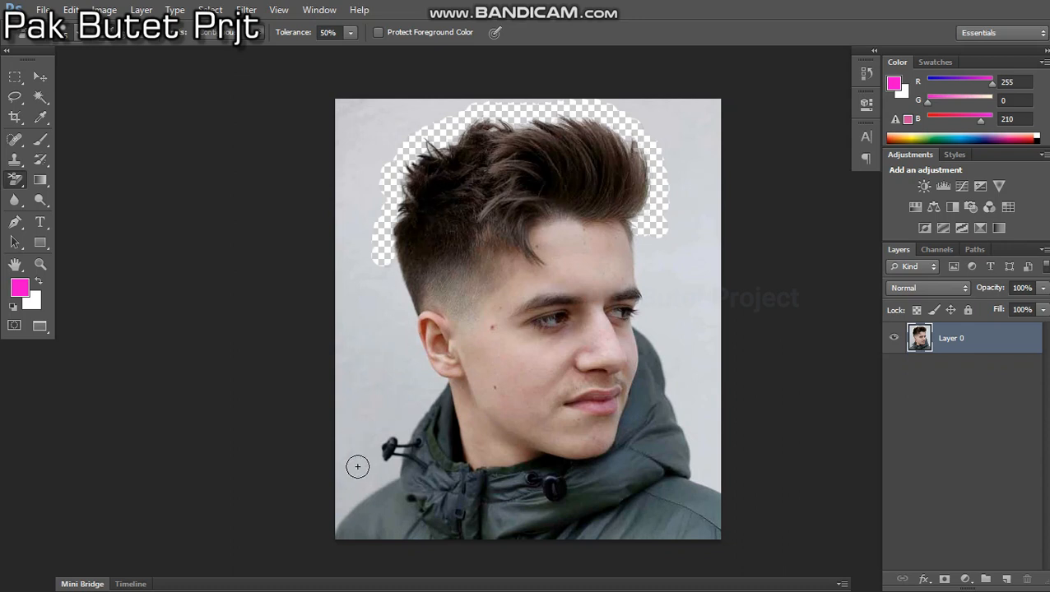
# Delete the remaining grey backdrop using a Magic Wand selection with rectangles around the far eye and cheek subtracted, then deselect.
pyautogui.press('w')
pyautogui.click(400, 381)
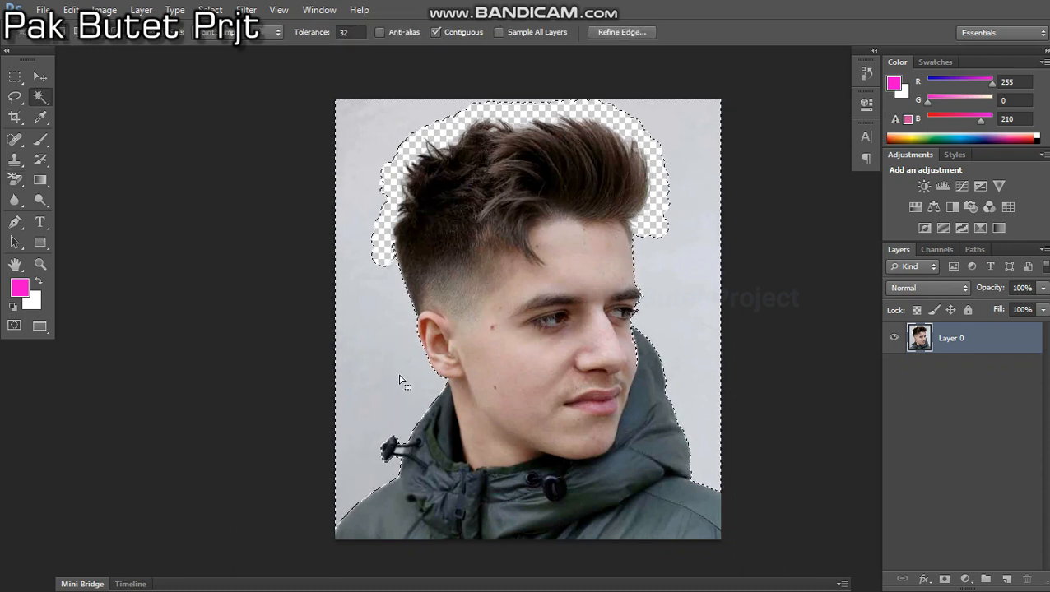
pyautogui.scroll(3, 637, 319)
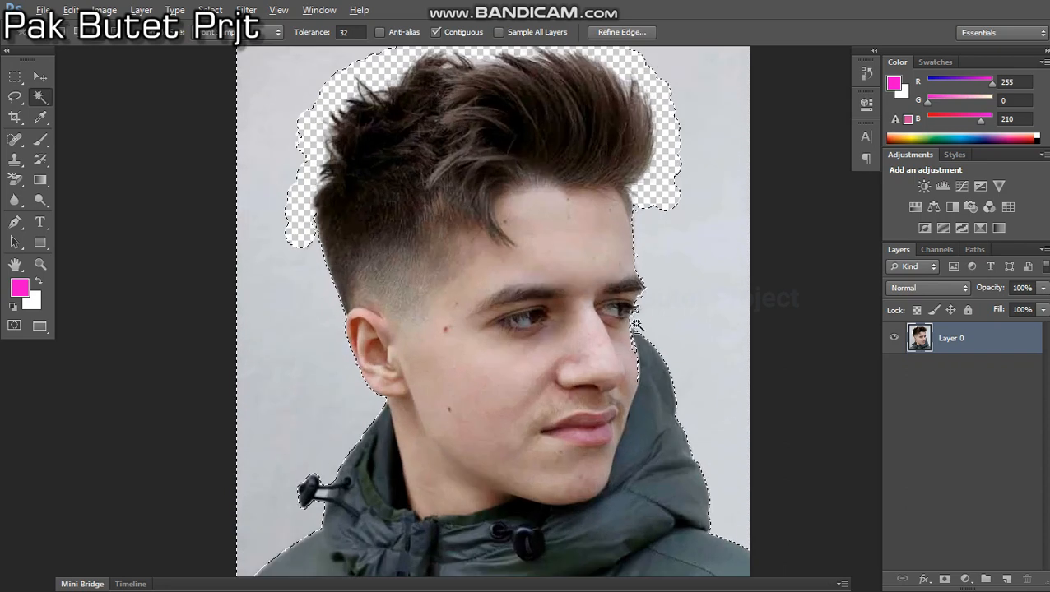
pyautogui.scroll(-1, 638, 317)
pyautogui.scroll(-2, 644, 308)
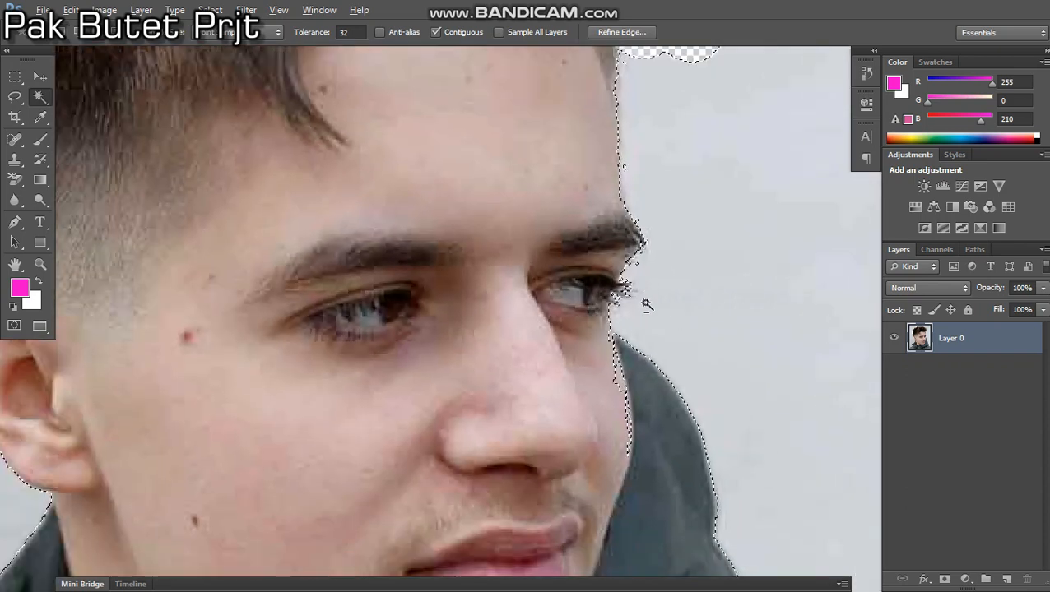
pyautogui.scroll(-1, 644, 308)
pyautogui.click(15, 77)
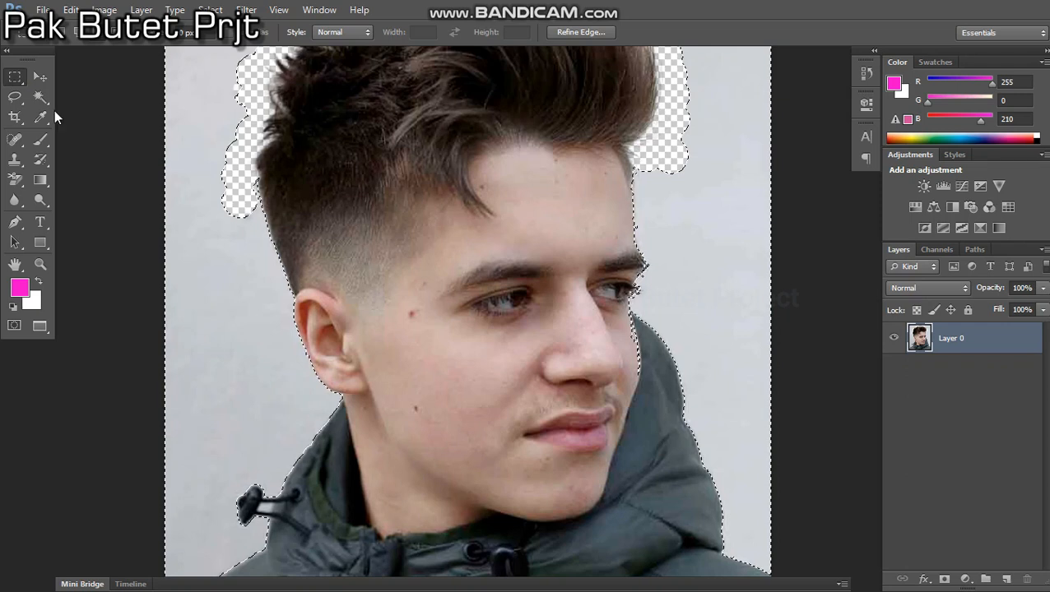
pyautogui.moveTo(583, 242); pyautogui.dragTo(606, 286)
pyautogui.moveTo(631, 367); pyautogui.dragTo(644, 413)
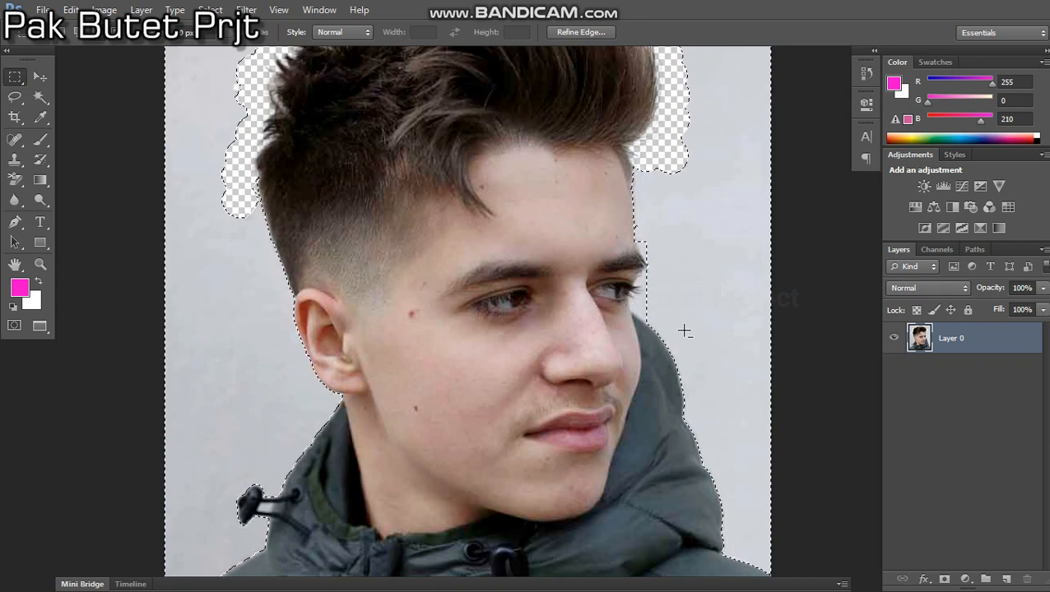
pyautogui.press('Delete')
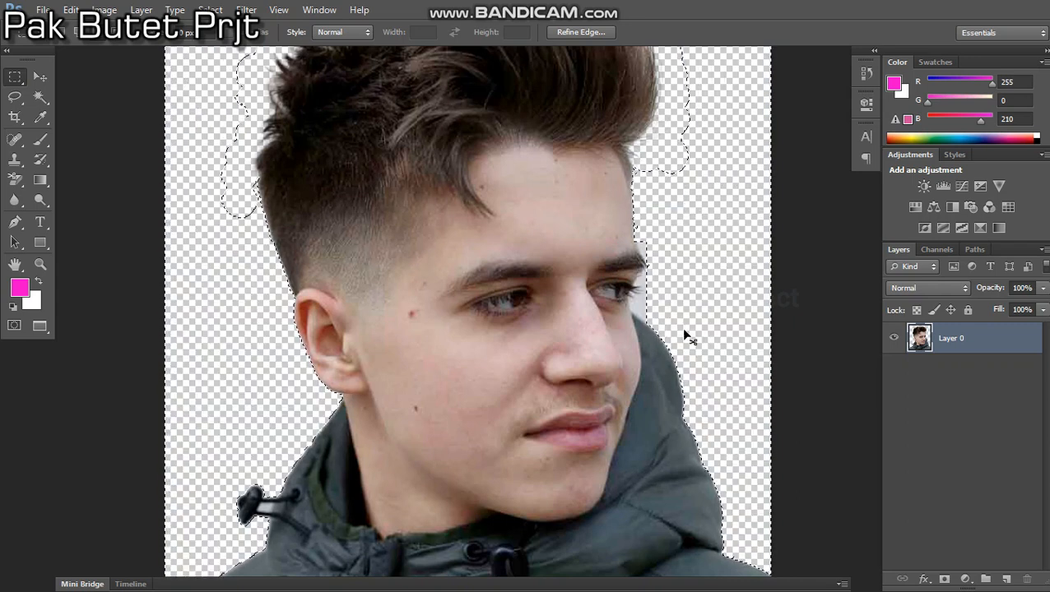
pyautogui.hotkey('ctrl', 'd')
# Erase the leftover backdrop around the far eyelashes and eyebrow with a smaller Background Eraser brush.
pyautogui.press('e')
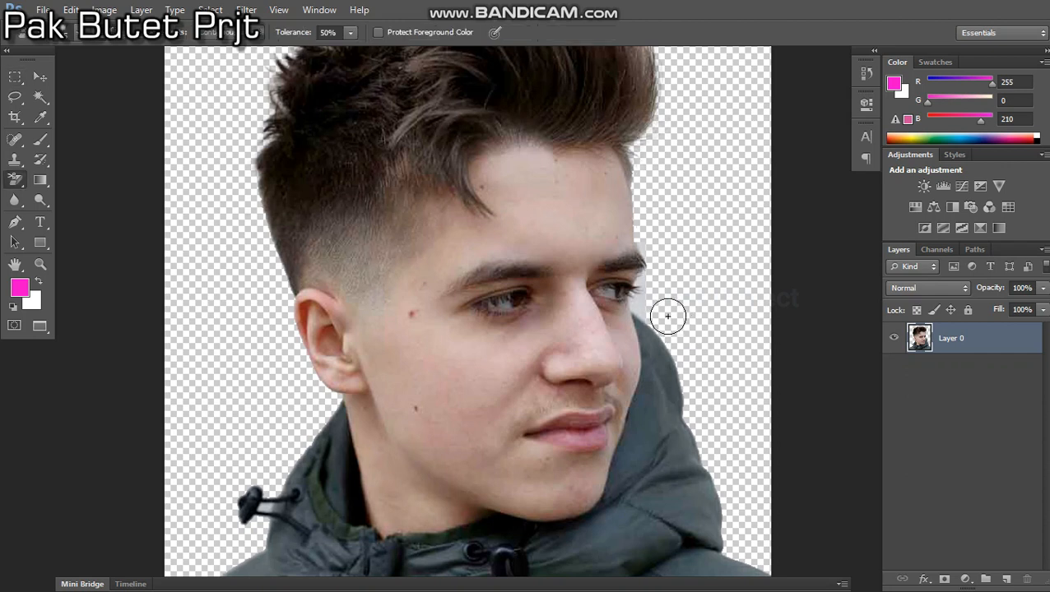
pyautogui.scroll(4, 673, 297)
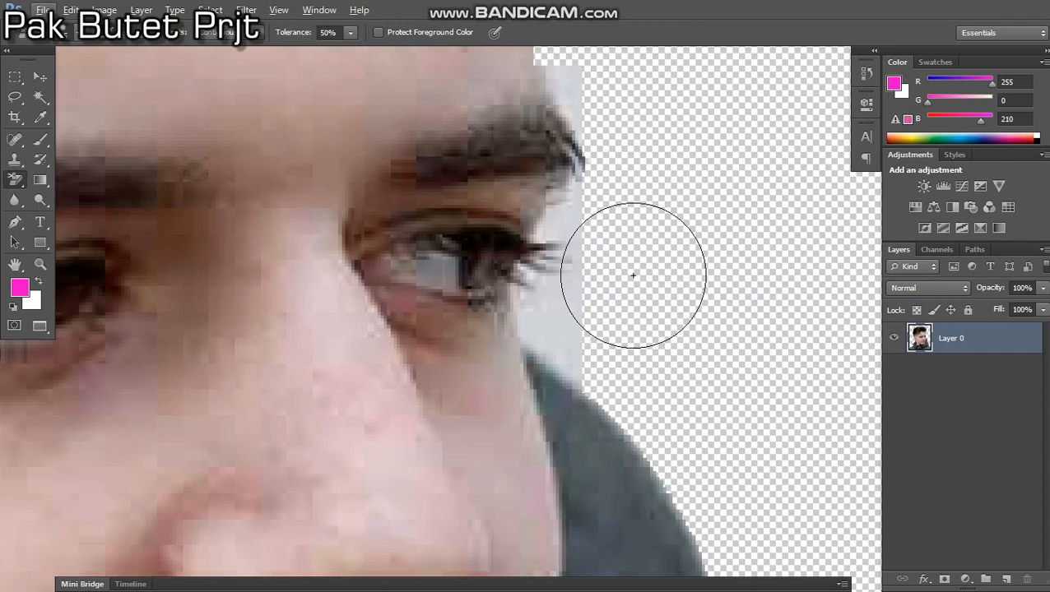
pyautogui.press('[')
pyautogui.press('[')
pyautogui.press('[')
pyautogui.press('[')
pyautogui.press('[')
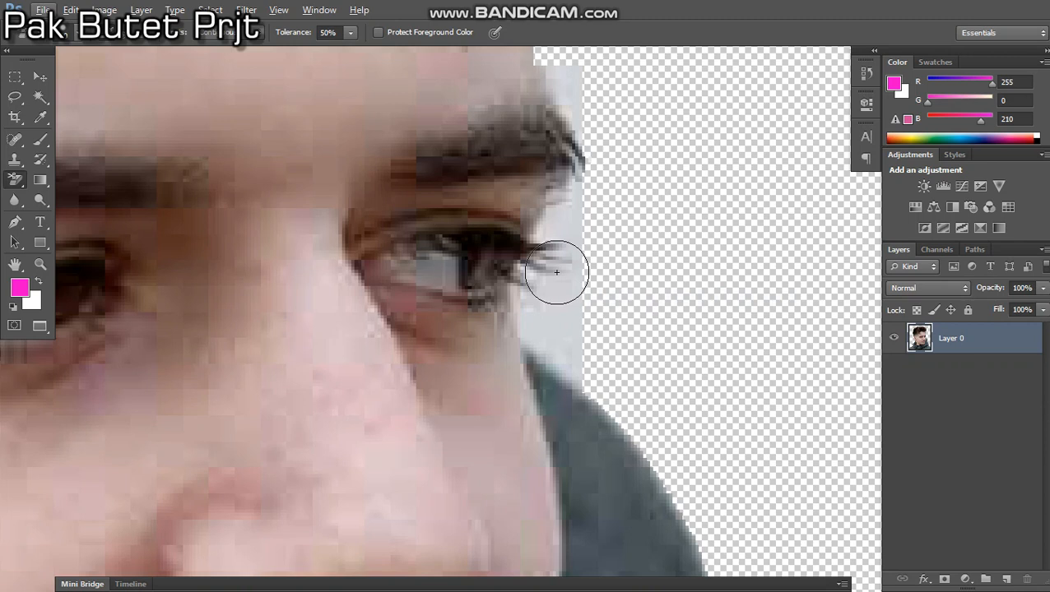
pyautogui.click(558, 272)
pyautogui.moveTo(563, 284)
pyautogui.mouseDown()
pyautogui.moveTo(594, 190)
pyautogui.moveTo(584, 103)
pyautogui.moveTo(623, 131)
pyautogui.mouseUp()
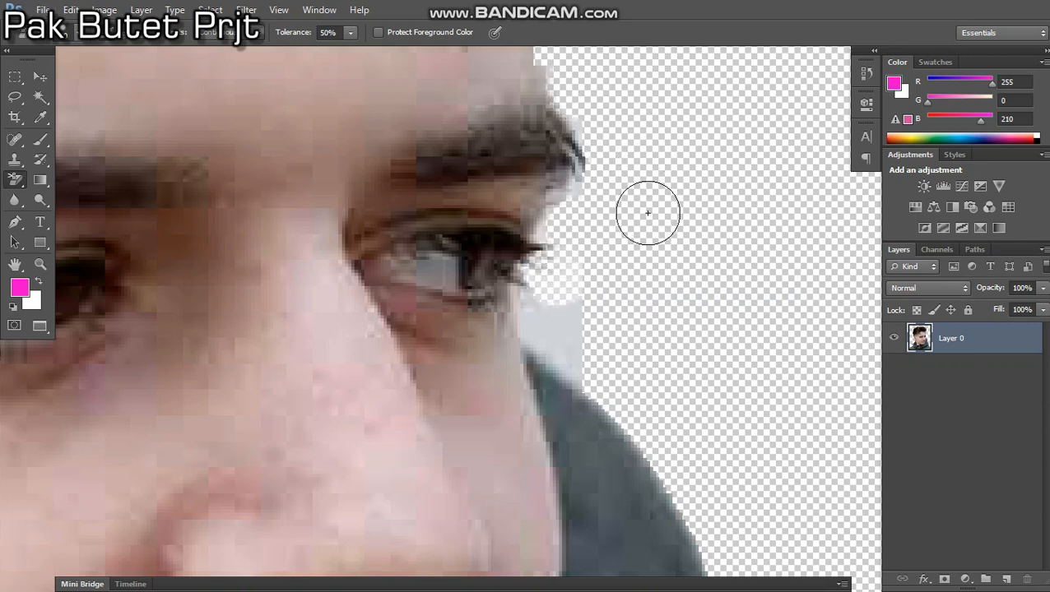
# Draw a closed Pen path around the leftover backdrop between the far eye and the jacket hood.
pyautogui.press('p')
pyautogui.click(617, 420)
pyautogui.click(517, 311)
pyautogui.click(526, 283)
pyautogui.click(561, 280)
pyautogui.click(562, 208)
pyautogui.click(572, 186)
pyautogui.click(620, 176)
pyautogui.click(572, 108)
pyautogui.click(711, 173)
pyautogui.moveTo(717, 273); pyautogui.dragTo(719, 286)
pyautogui.click(715, 377)
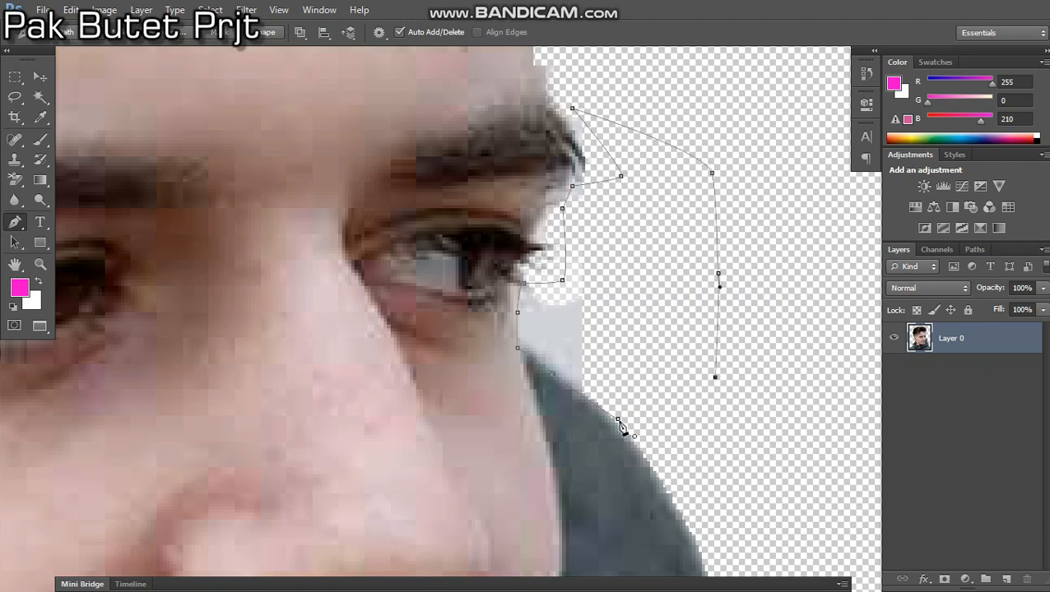
pyautogui.click(618, 420)
# Turn the path into a selection with a 1-pixel feather, delete the leftover backdrop inside it and deselect.
pyautogui.rightClick(617, 342)
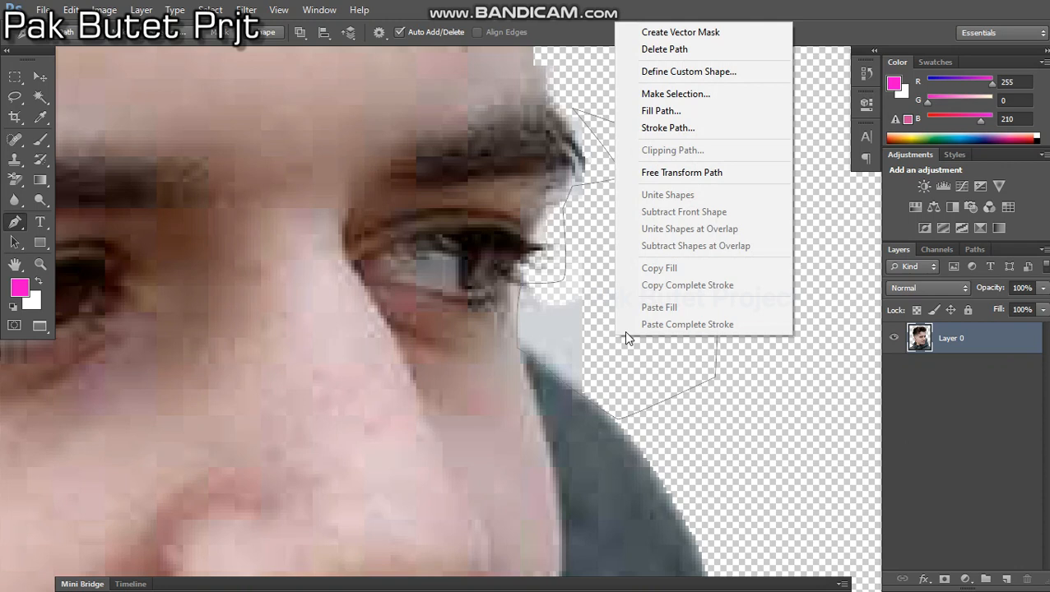
pyautogui.click(675, 94)
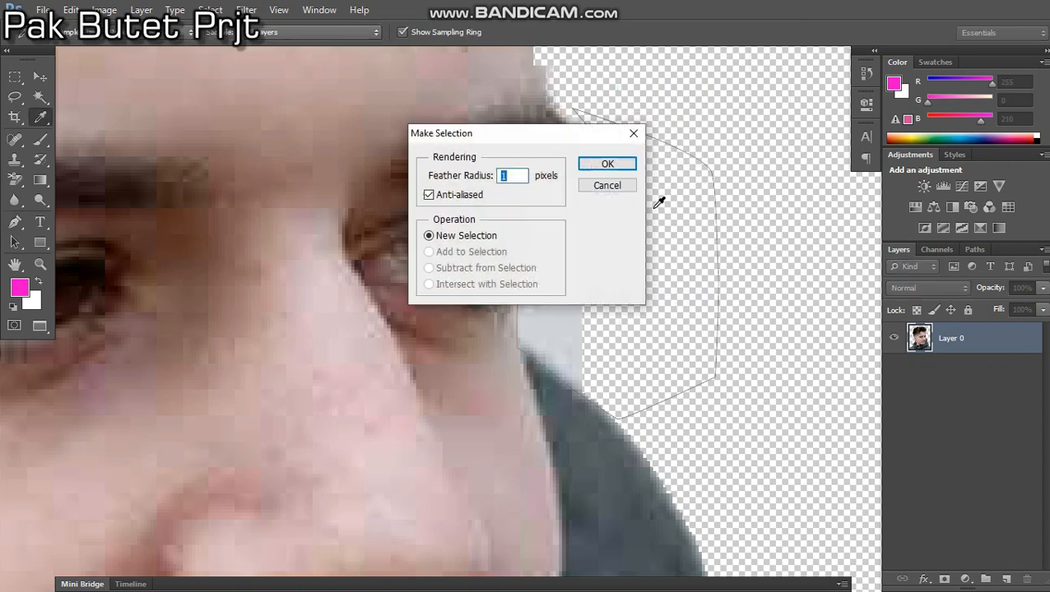
pyautogui.write('1')
pyautogui.press('Return')
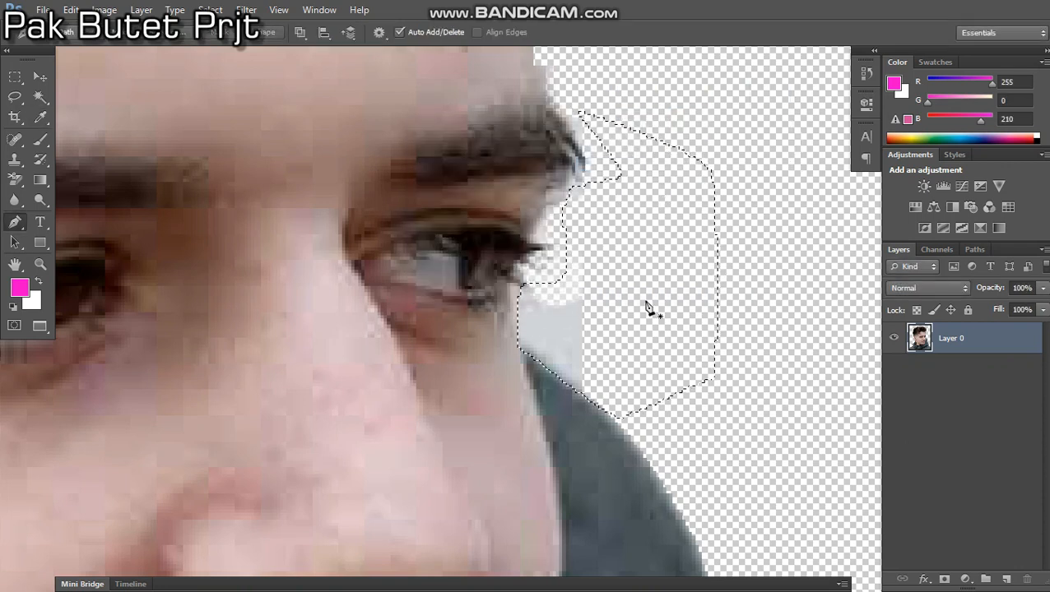
pyautogui.press('Delete')
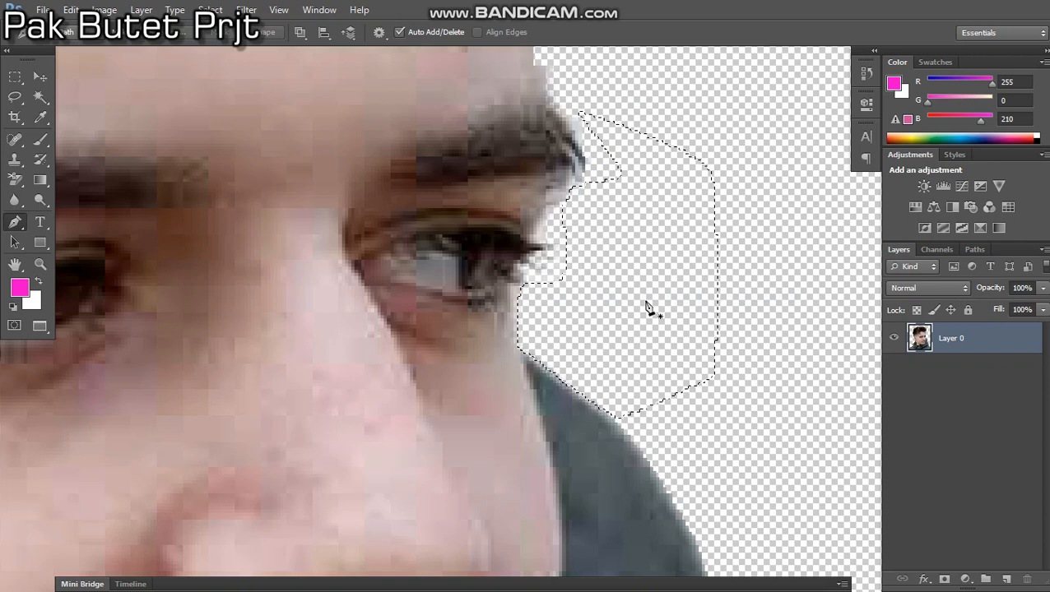
pyautogui.hotkey('ctrl', 'd')
# Restore the cutout to a floating window and copy it into latihan.psd, to the right of the student.
pyautogui.press('v')
pyautogui.scroll(-6, 628, 293)
pyautogui.scroll(2, 541, 222)
pyautogui.press('f')
pyautogui.press('f')
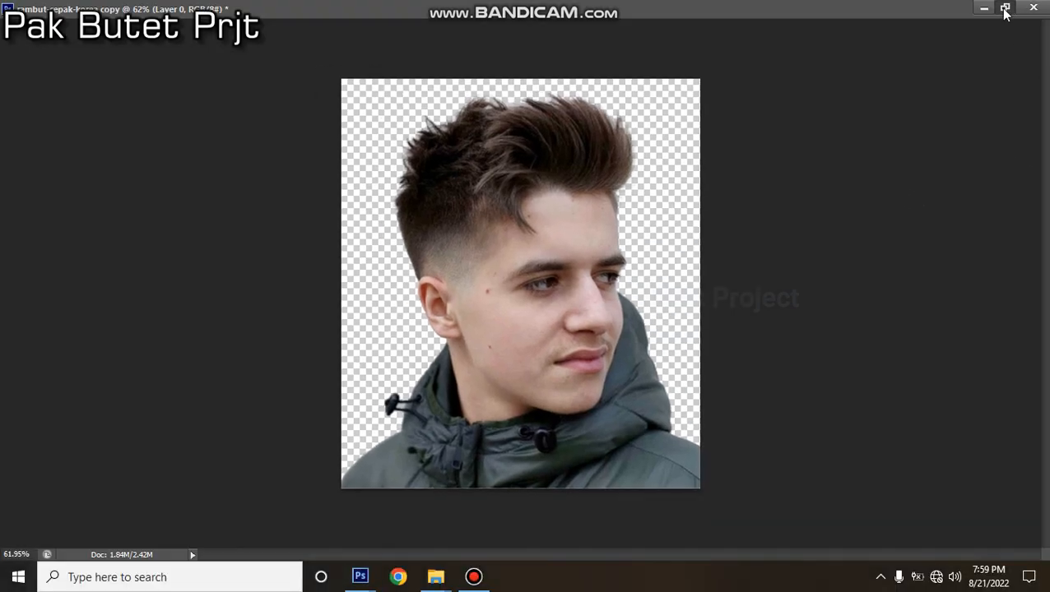
pyautogui.click(1002, 8)
pyautogui.moveTo(629, 266); pyautogui.dragTo(364, 343)
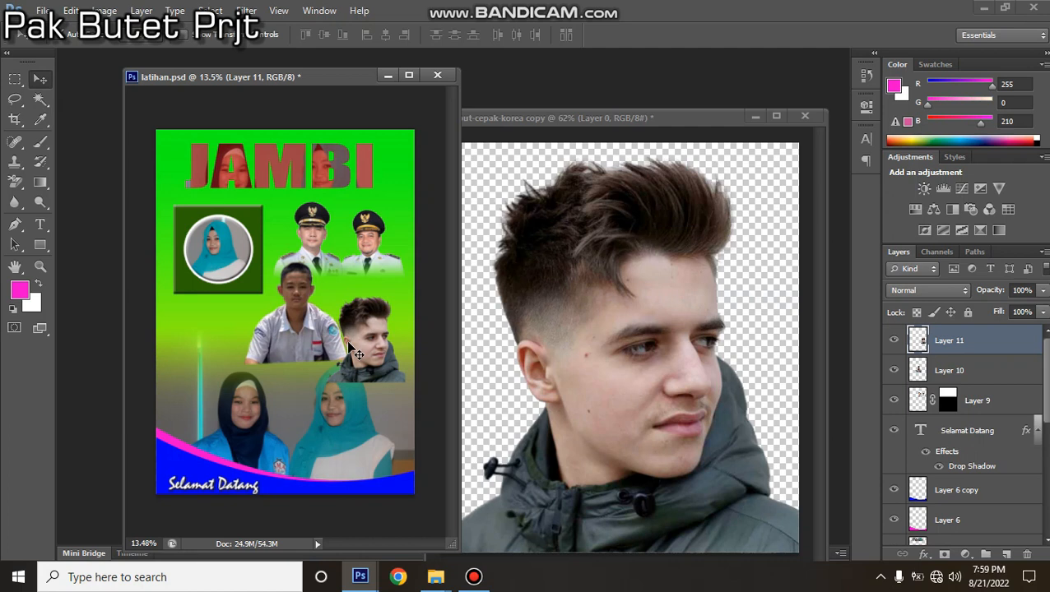
# Close the rambut-cepak-korea copy without saving and move the poster's student cutout left, just below the framed portrait.
pyautogui.click(804, 116)
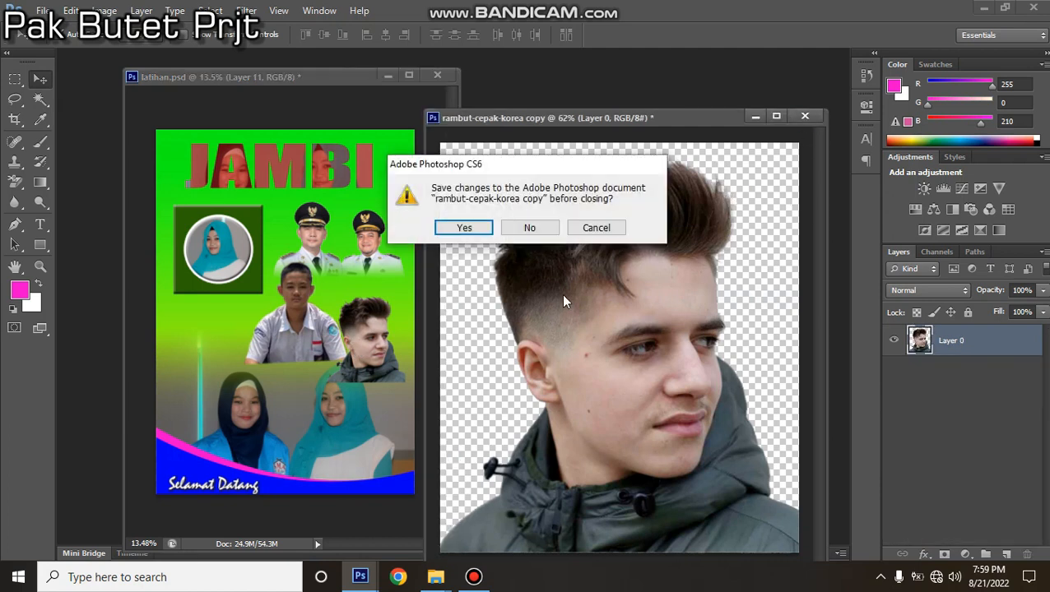
pyautogui.click(528, 228)
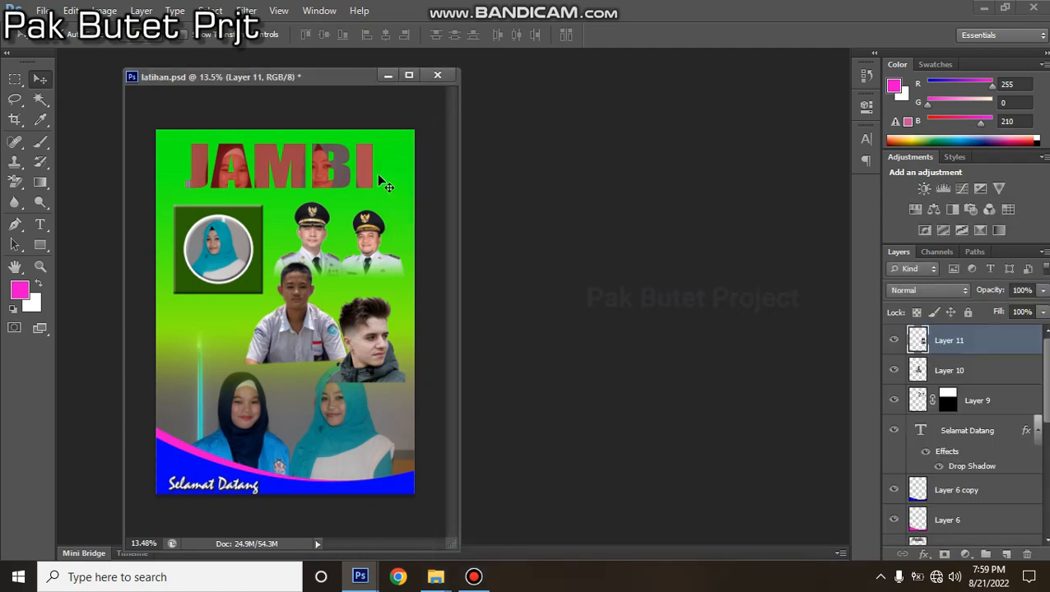
pyautogui.moveTo(317, 299); pyautogui.dragTo(233, 308)
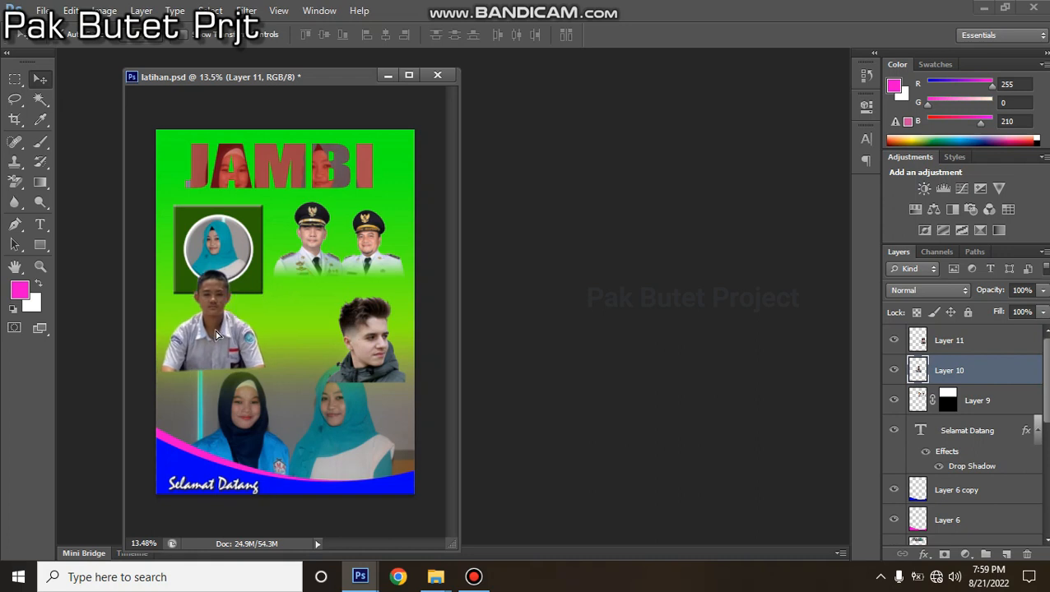
# Position the spiky-haired man's cutout just below the officials and move the student cutout right, beside him.
pyautogui.moveTo(374, 341); pyautogui.dragTo(336, 321)
pyautogui.click(372, 257)
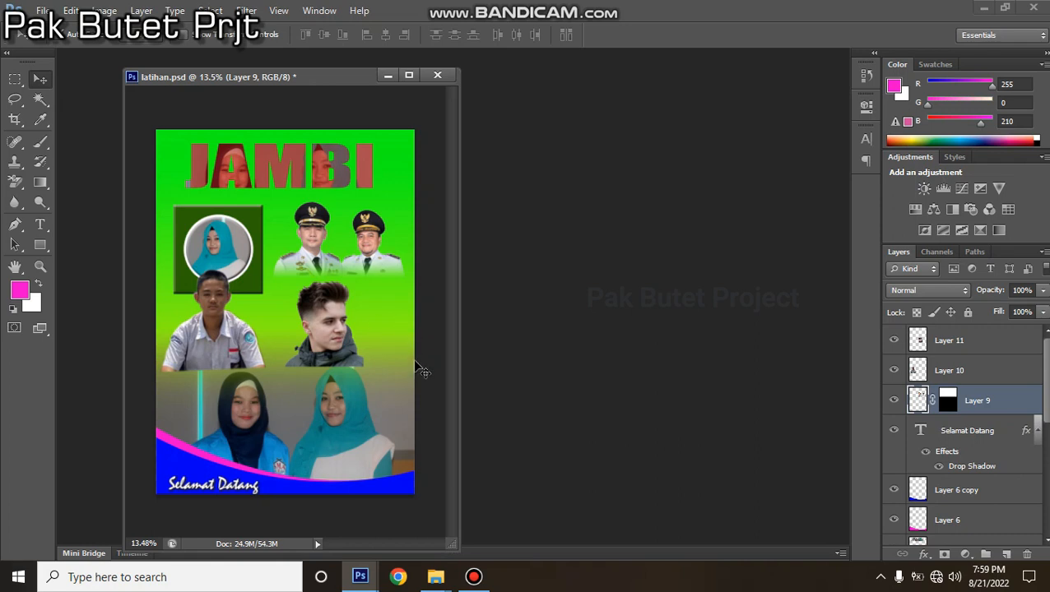
pyautogui.moveTo(327, 322); pyautogui.dragTo(362, 311)
pyautogui.moveTo(237, 349); pyautogui.dragTo(280, 340)
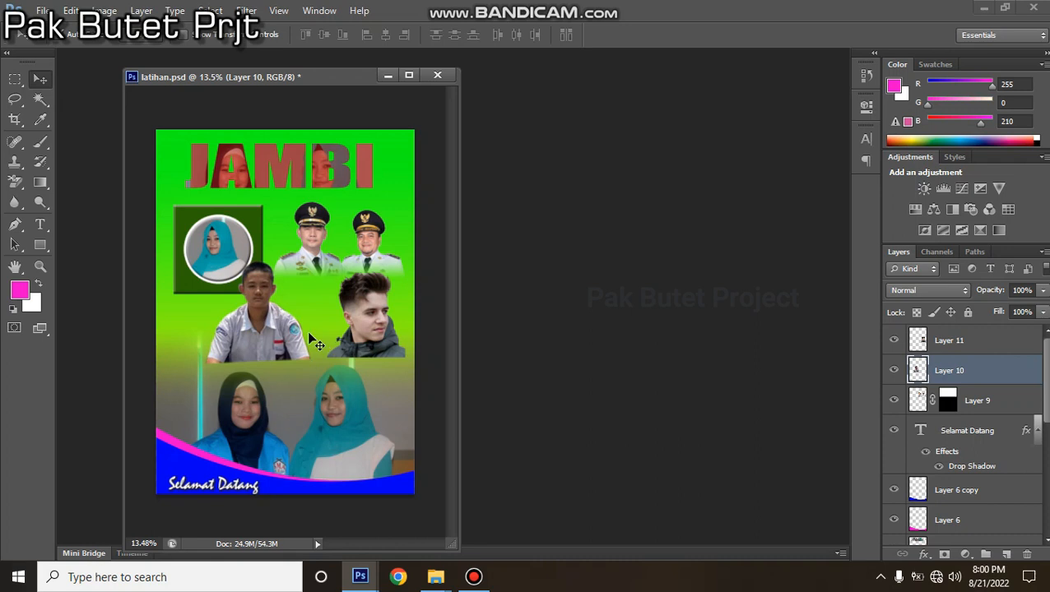
pyautogui.click(473, 576)
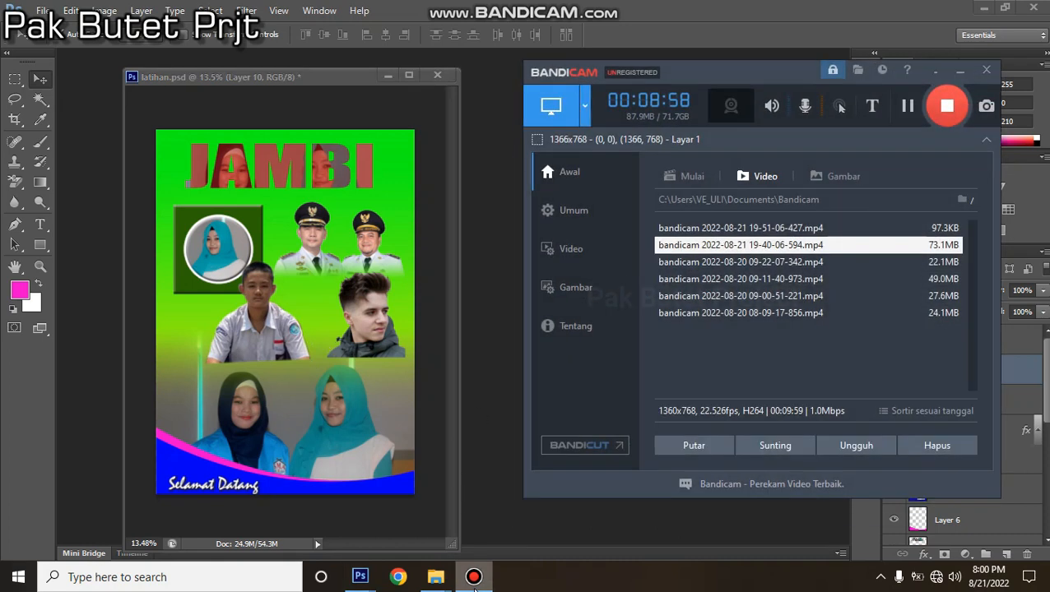
pyautogui.click(473, 580)
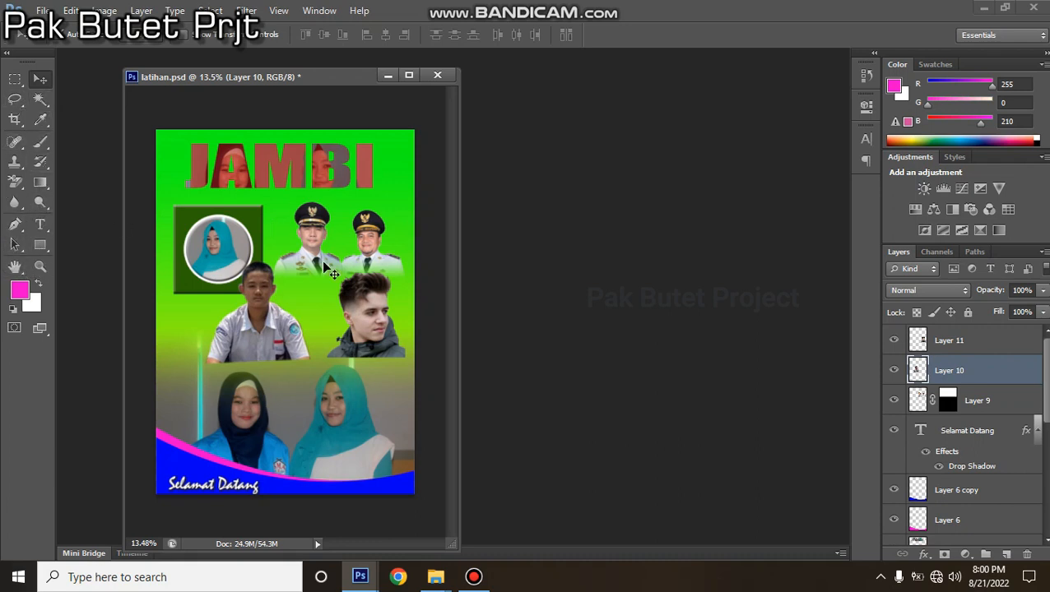
# Add a new layer above the student cutout and set up a hard round brush with magenta ff00d2 as the foreground color.
pyautogui.press('b')
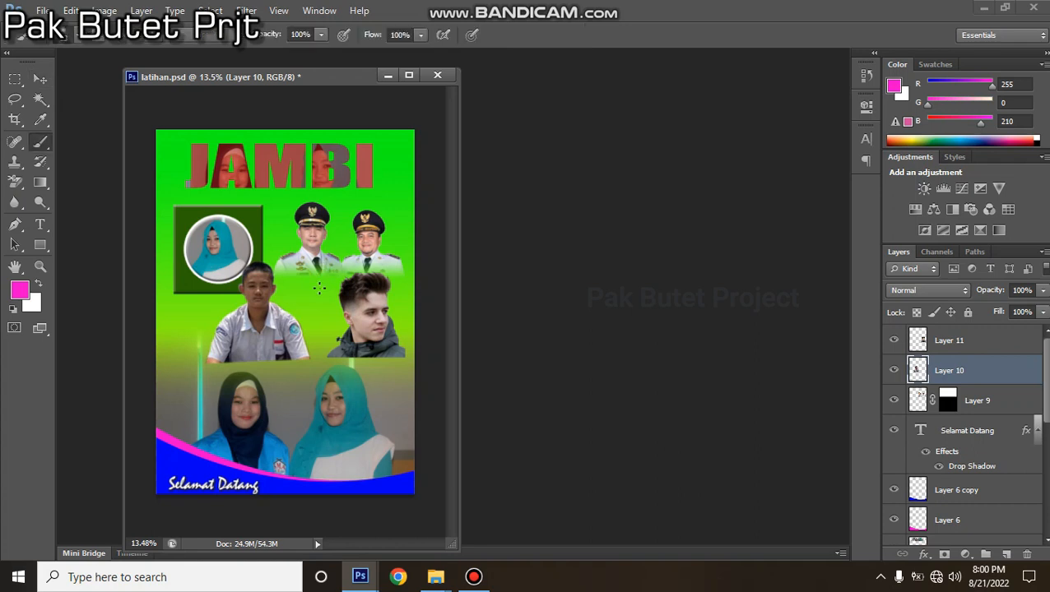
pyautogui.click(1005, 554)
pyautogui.rightClick(303, 296)
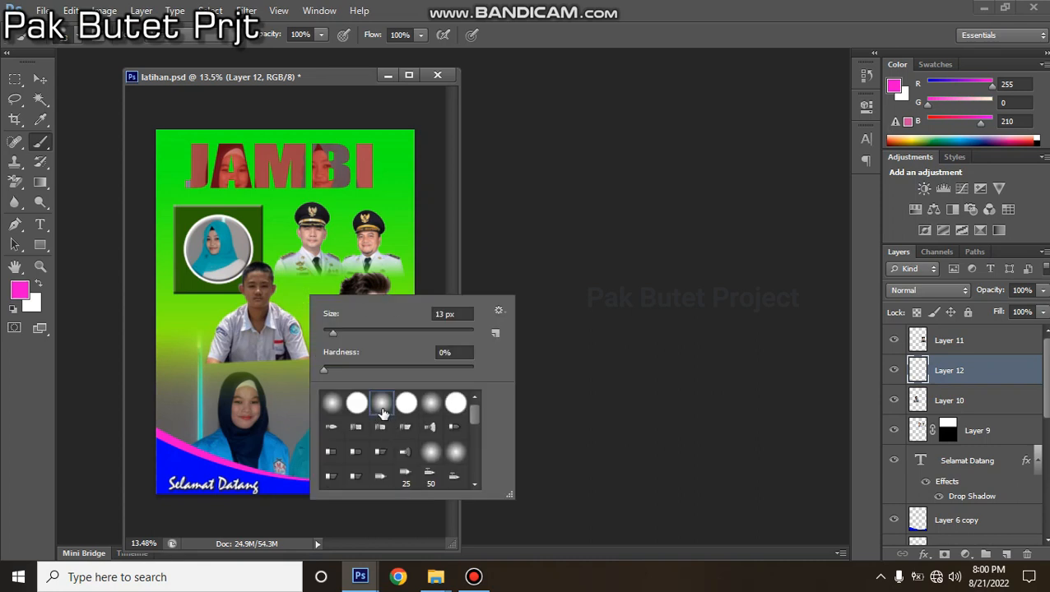
pyautogui.doubleClick(406, 403)
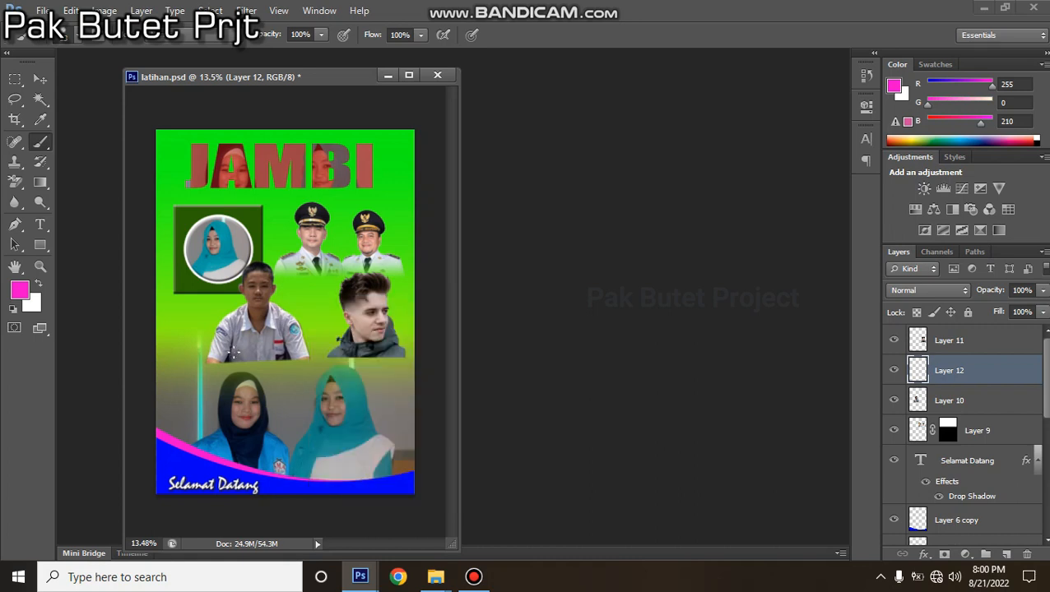
pyautogui.click(19, 291)
pyautogui.click(663, 127)
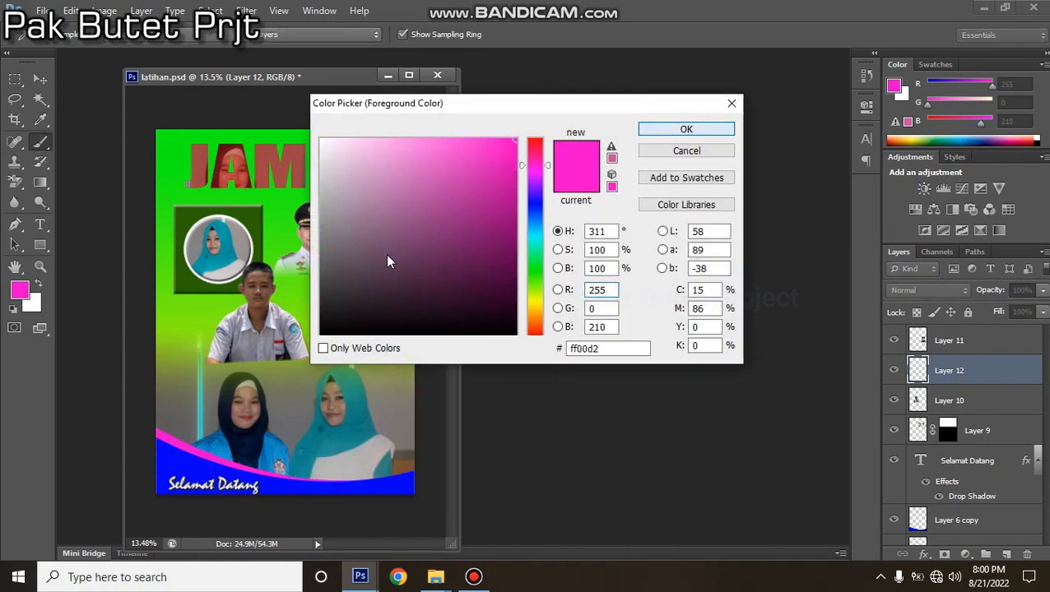
# Enlarge the brush, try a freehand magenta stroke across the officials, and undo it.
pyautogui.press(']')
pyautogui.press(']')
pyautogui.press(']')
pyautogui.press(']')
pyautogui.press(']')
pyautogui.press(']')
pyautogui.press(']')
pyautogui.press(']')
pyautogui.press(']')
pyautogui.moveTo(330, 261)
pyautogui.mouseDown()
pyautogui.moveTo(333, 316)
pyautogui.moveTo(325, 220)
pyautogui.moveTo(304, 252)
pyautogui.mouseUp()
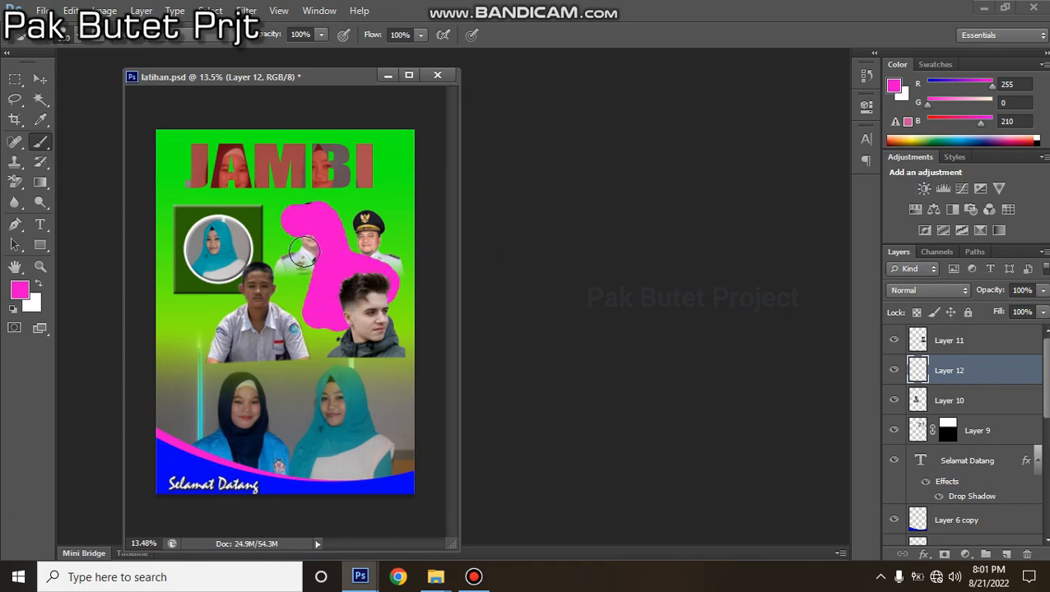
pyautogui.hotkey('ctrl', 'z')
# Choose the 134 px grass-shaped preset for the brush.
pyautogui.rightClick(344, 274)
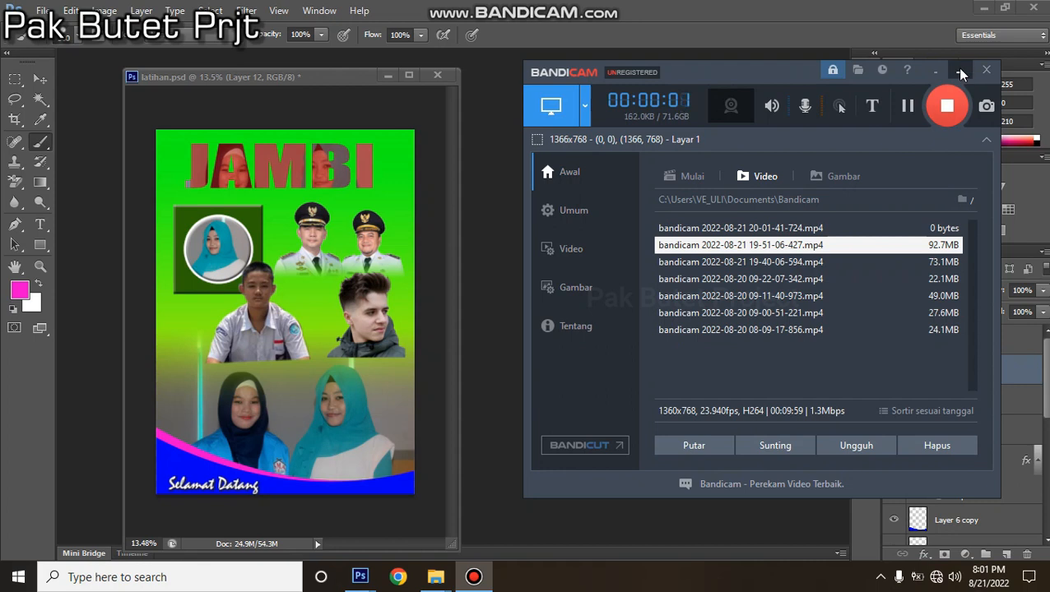
pyautogui.click(960, 73)
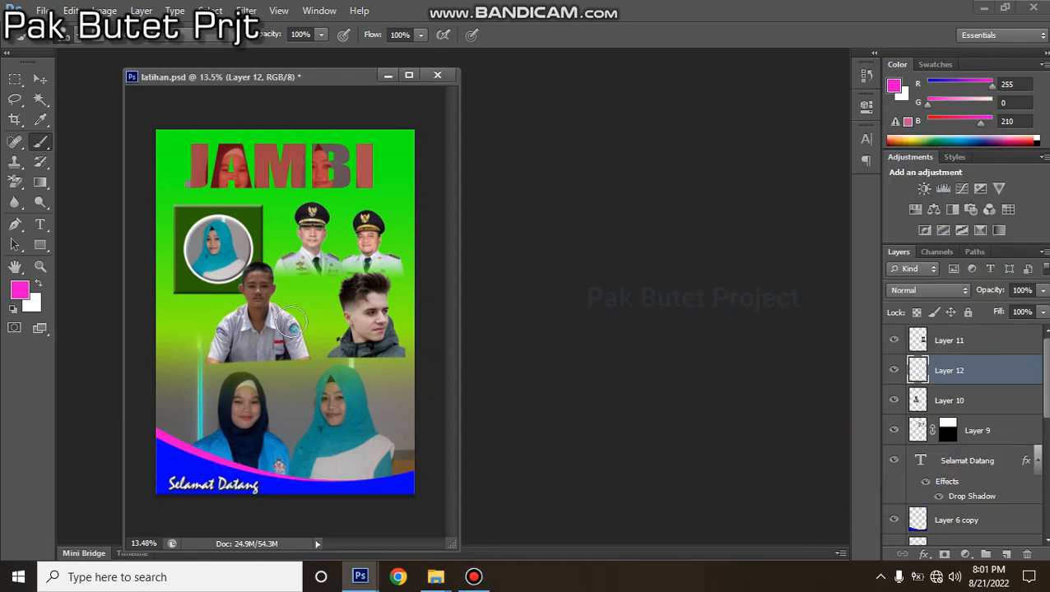
pyautogui.rightClick(292, 323)
pyautogui.click(395, 489)
pyautogui.scroll(-3, 422, 470)
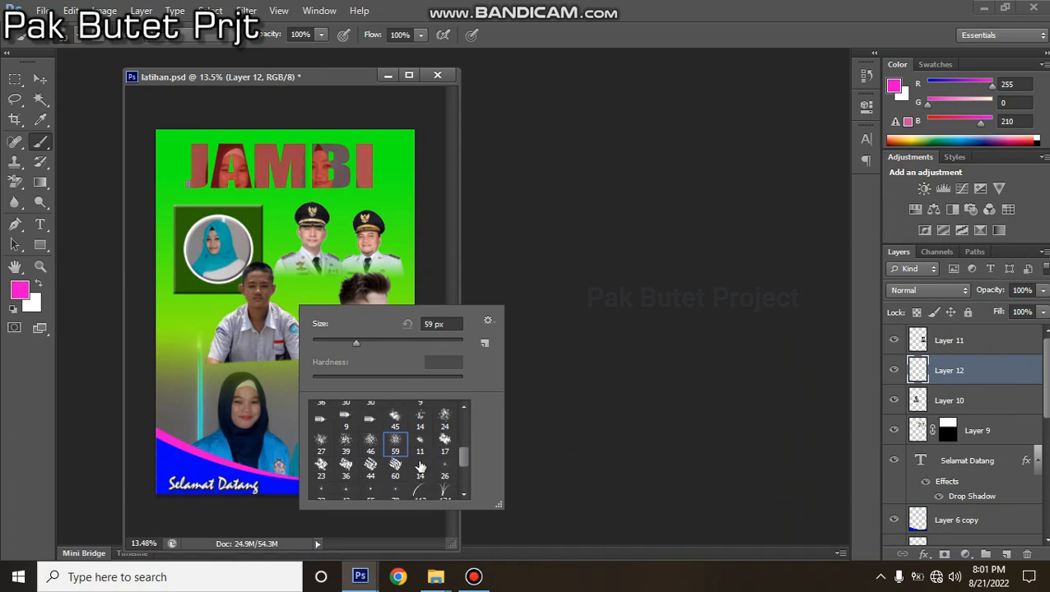
pyautogui.scroll(-1, 399, 459)
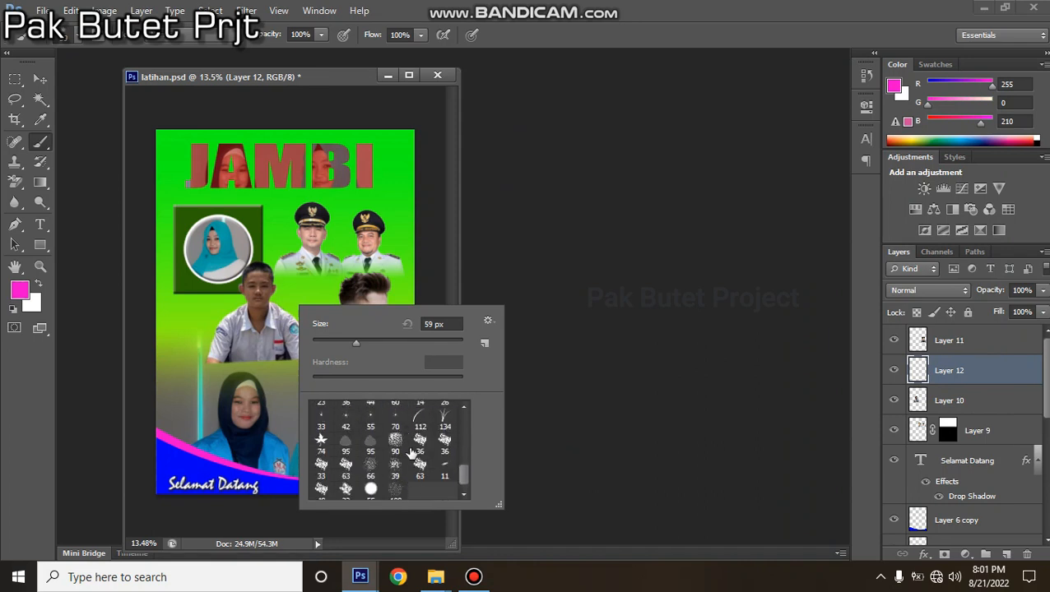
pyautogui.scroll(2, 398, 454)
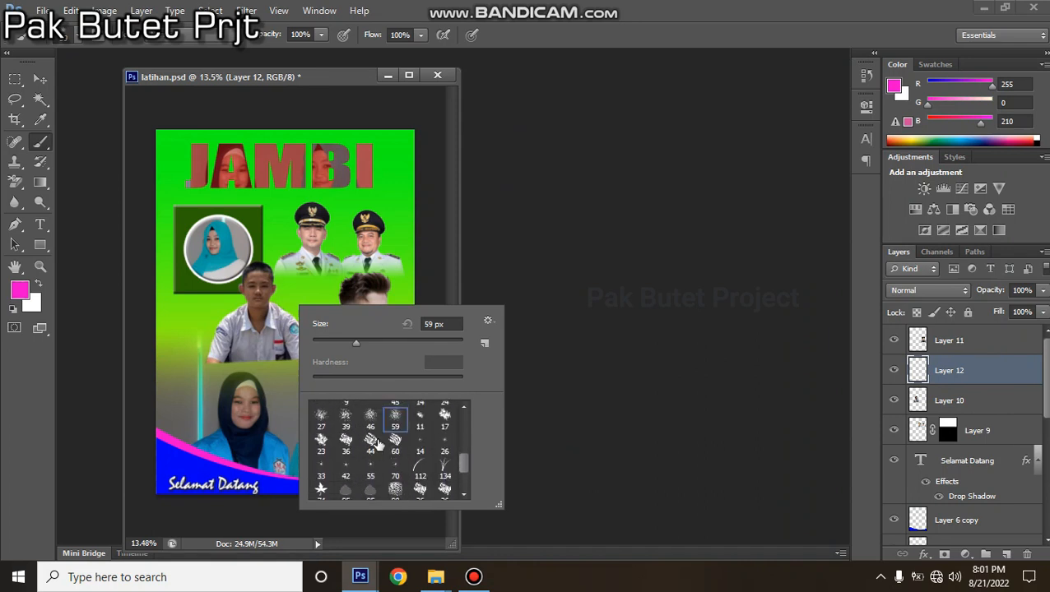
pyautogui.scroll(1, 419, 450)
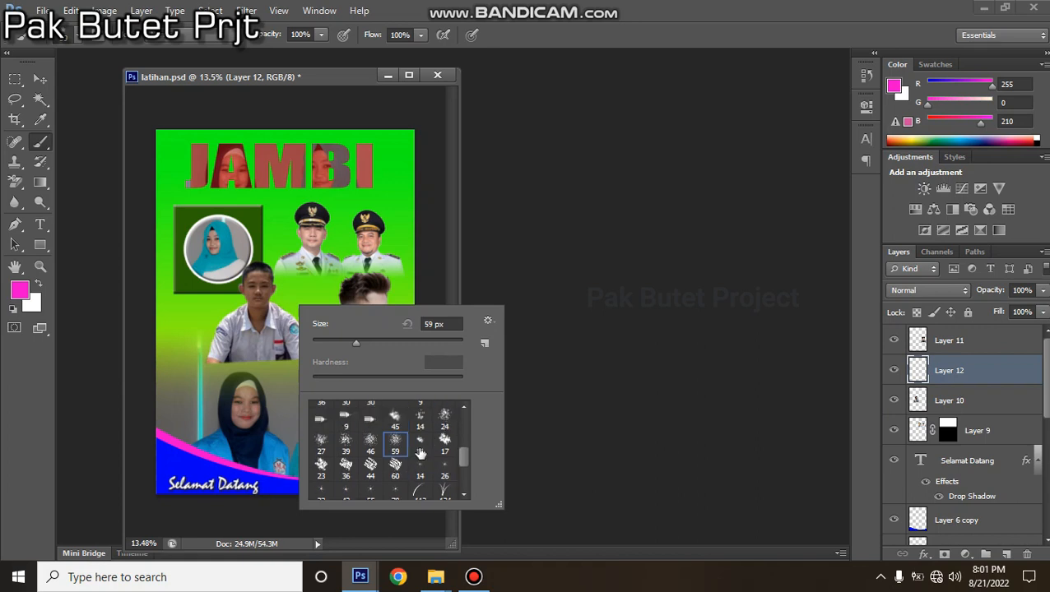
pyautogui.scroll(-1, 393, 431)
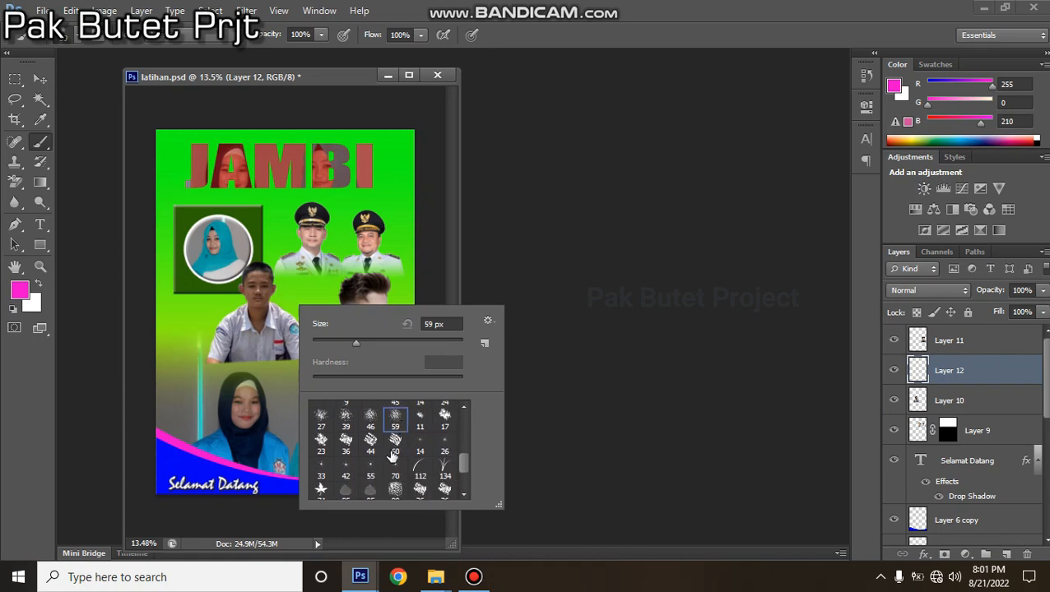
pyautogui.doubleClick(443, 466)
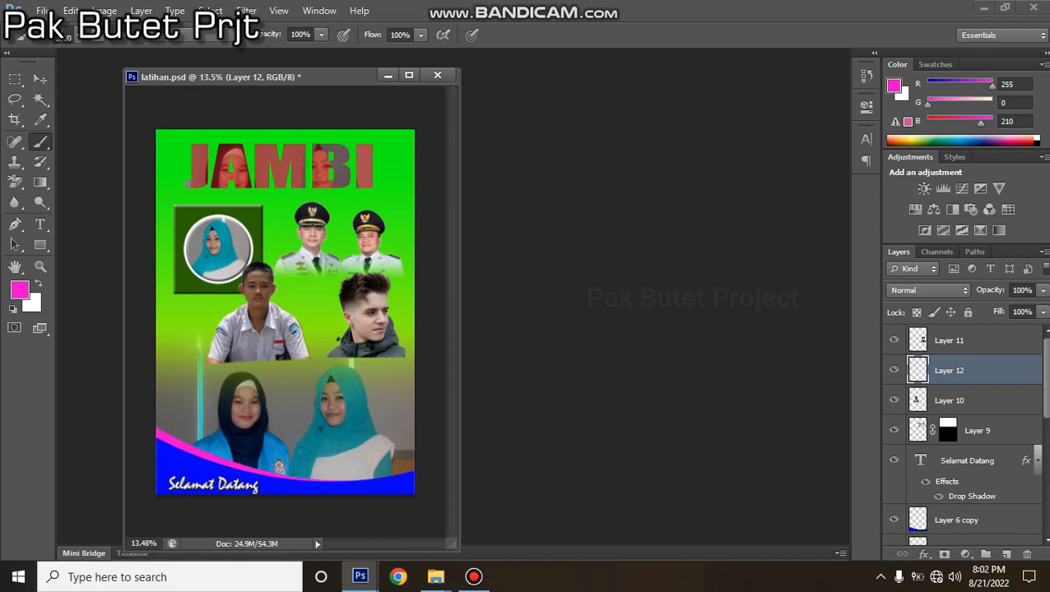
# Try grass-brush strokes around the student, first at full size and again with a much smaller brush, undoing each attempt.
pyautogui.click(310, 300)
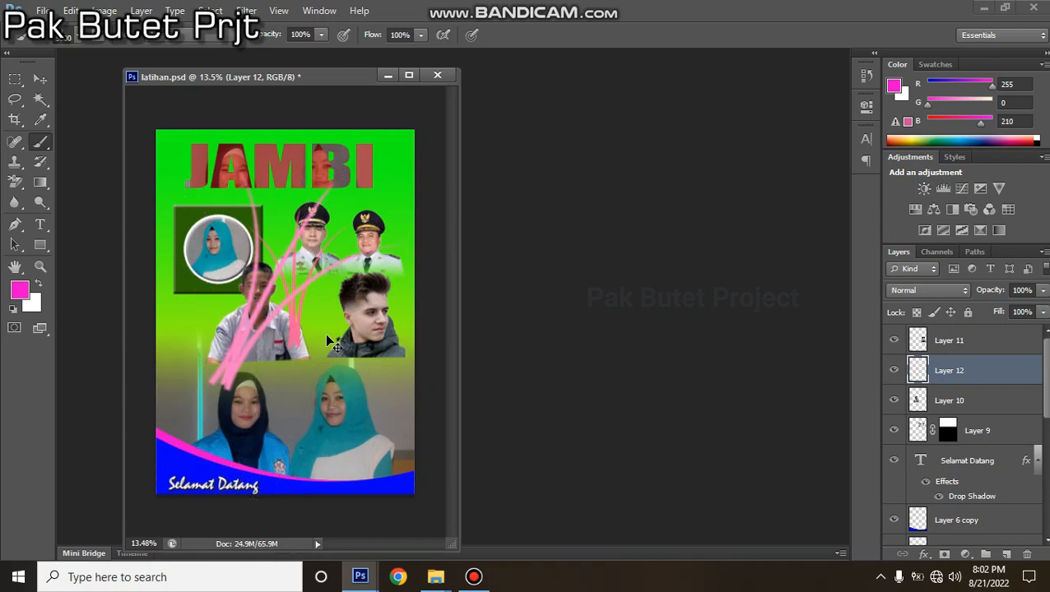
pyautogui.hotkey('ctrl', 'z')
pyautogui.press('[')
pyautogui.press('[')
pyautogui.press('[')
pyautogui.press('[')
pyautogui.press('[')
pyautogui.press('[')
pyautogui.press('[')
pyautogui.press('[')
pyautogui.press('[')
pyautogui.press('[')
pyautogui.press('[')
pyautogui.press('[')
pyautogui.press('[')
pyautogui.press('[')
pyautogui.press('[')
pyautogui.press('[')
pyautogui.press('[')
pyautogui.press('[')
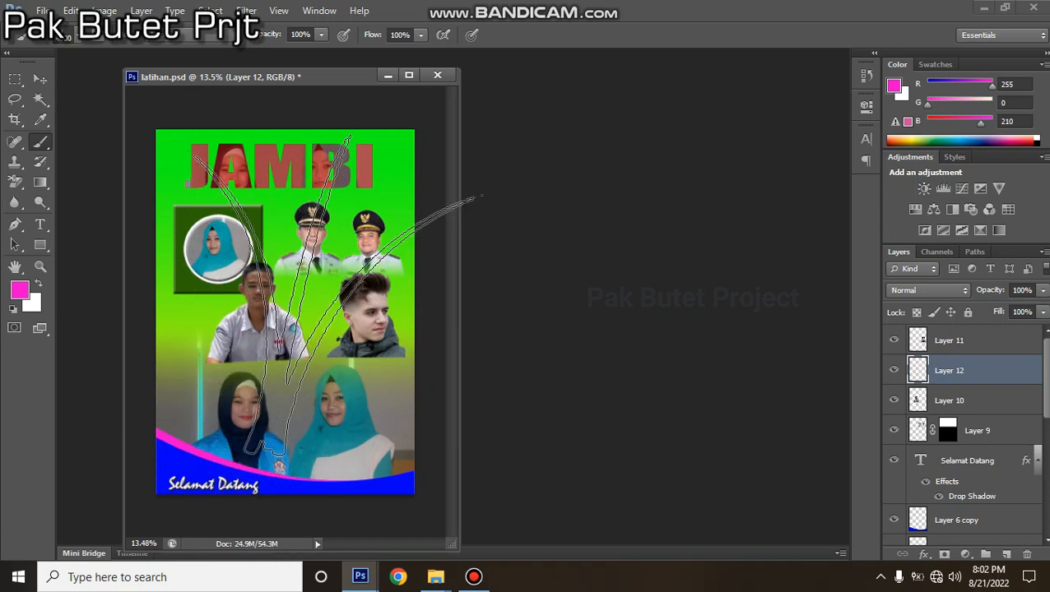
pyautogui.press('[')
pyautogui.press('[')
pyautogui.press('[')
pyautogui.press('[')
pyautogui.press('[')
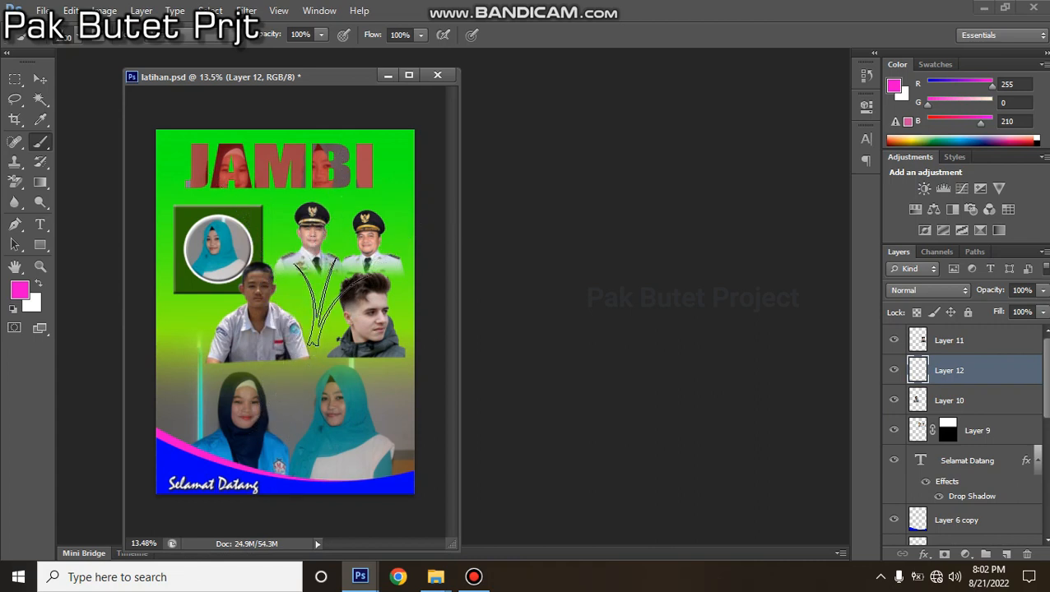
pyautogui.moveTo(335, 326); pyautogui.dragTo(304, 333)
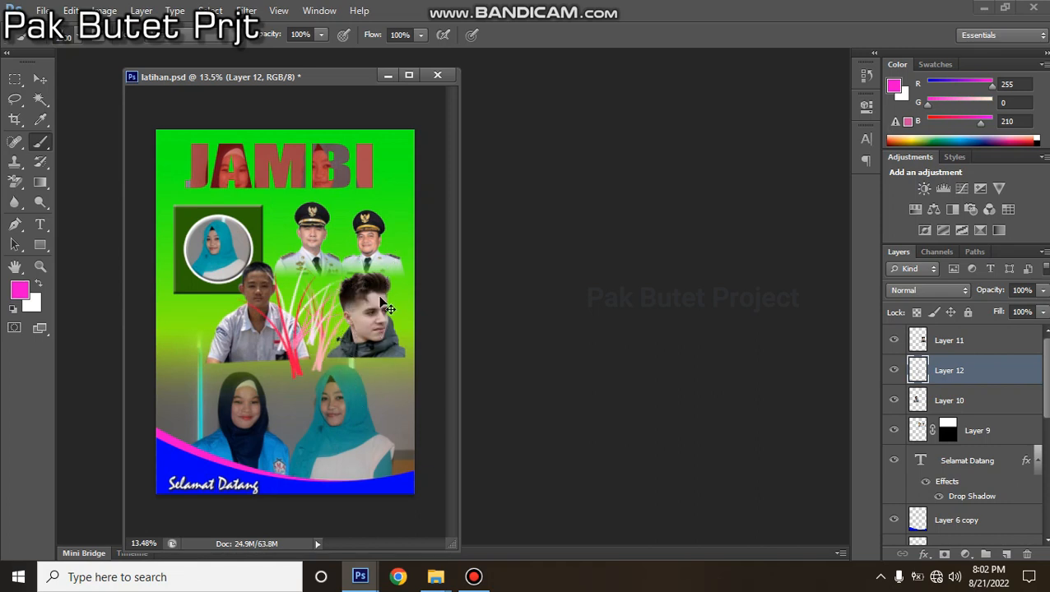
pyautogui.hotkey('ctrl', 'z')
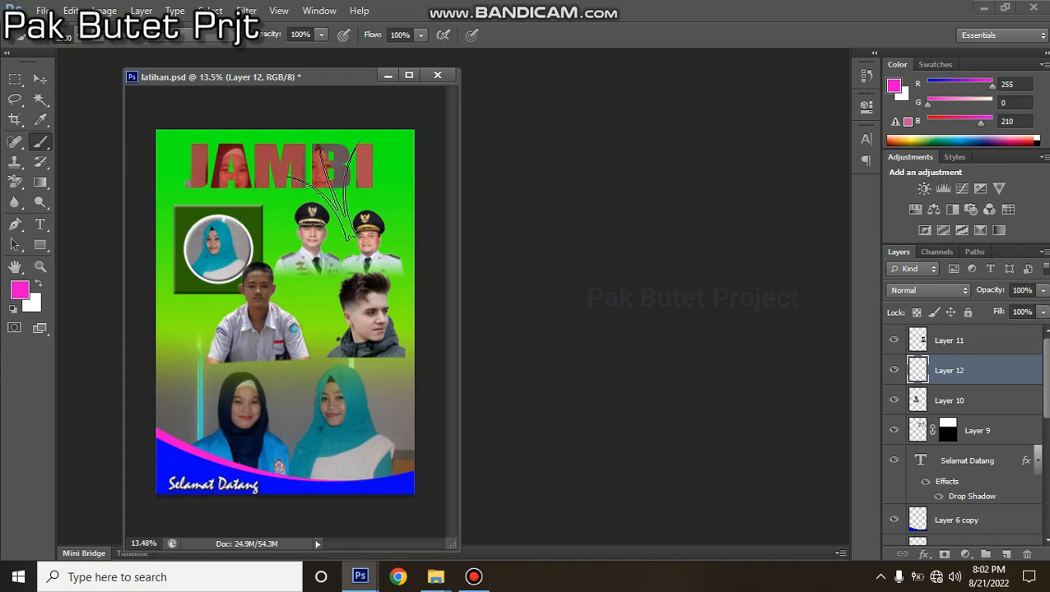
# Scale the student cutout down to about 80% and shift the round portrait slightly right and up within its square frame.
pyautogui.click(39, 80)
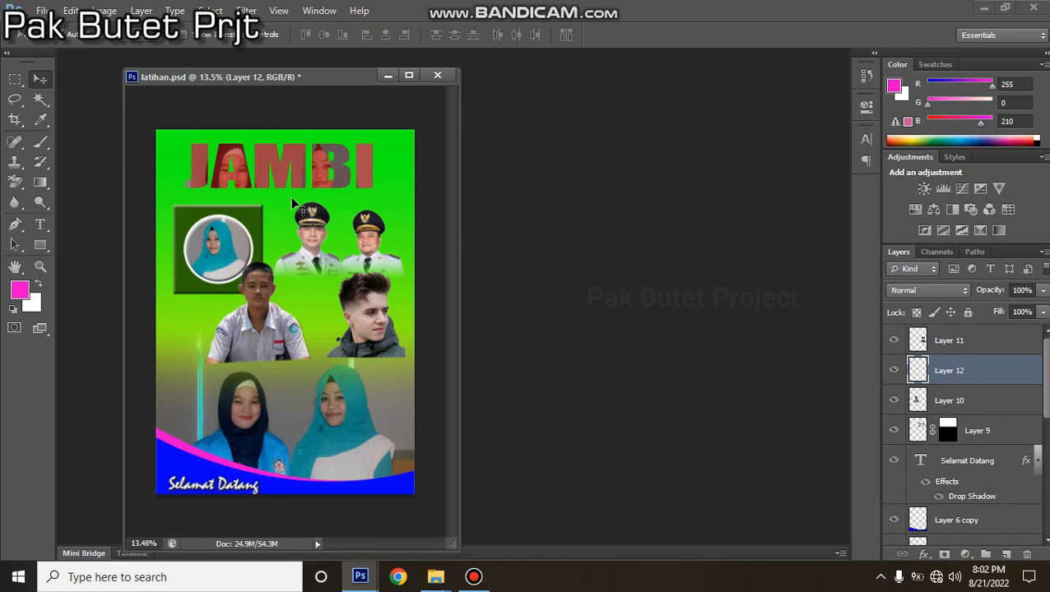
pyautogui.click(266, 328)
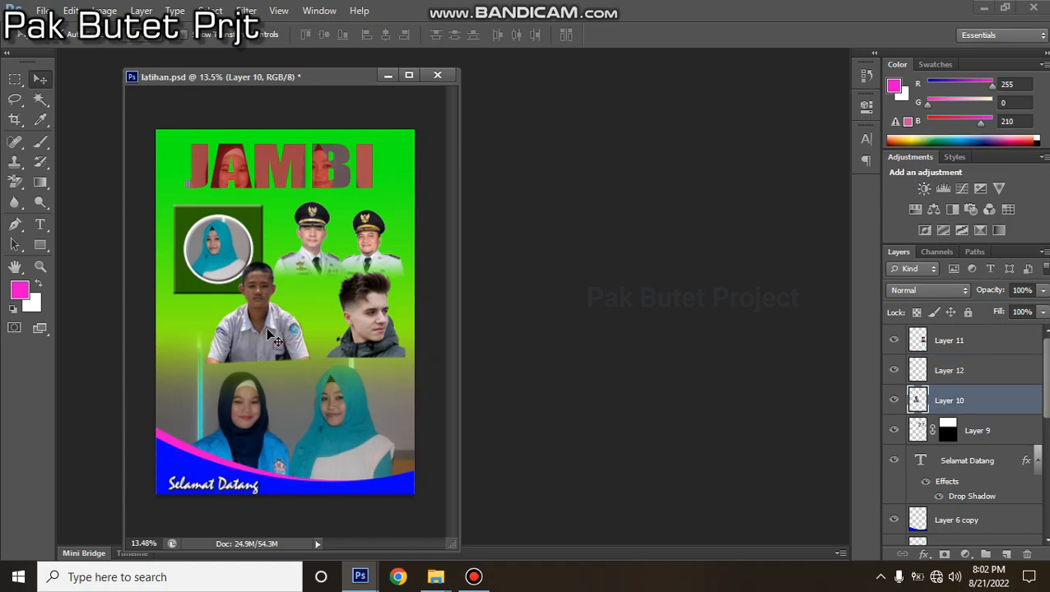
pyautogui.hotkey('ctrl', 't')
pyautogui.moveTo(311, 265); pyautogui.dragTo(288, 280)
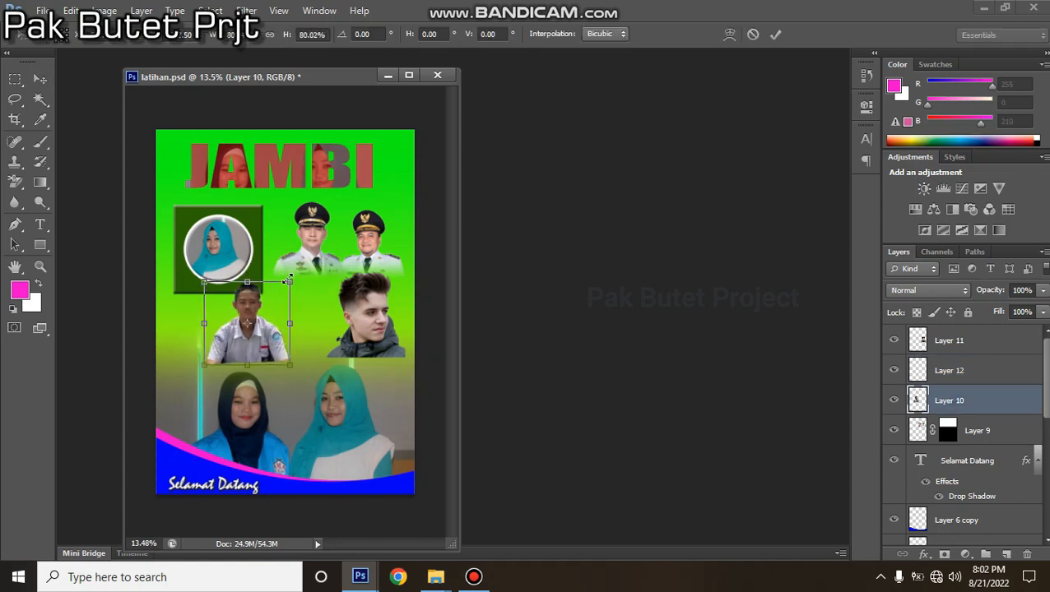
pyautogui.press('Return')
pyautogui.moveTo(227, 250)
pyautogui.mouseDown()
pyautogui.moveTo(292, 301)
pyautogui.moveTo(240, 257)
pyautogui.mouseUp()
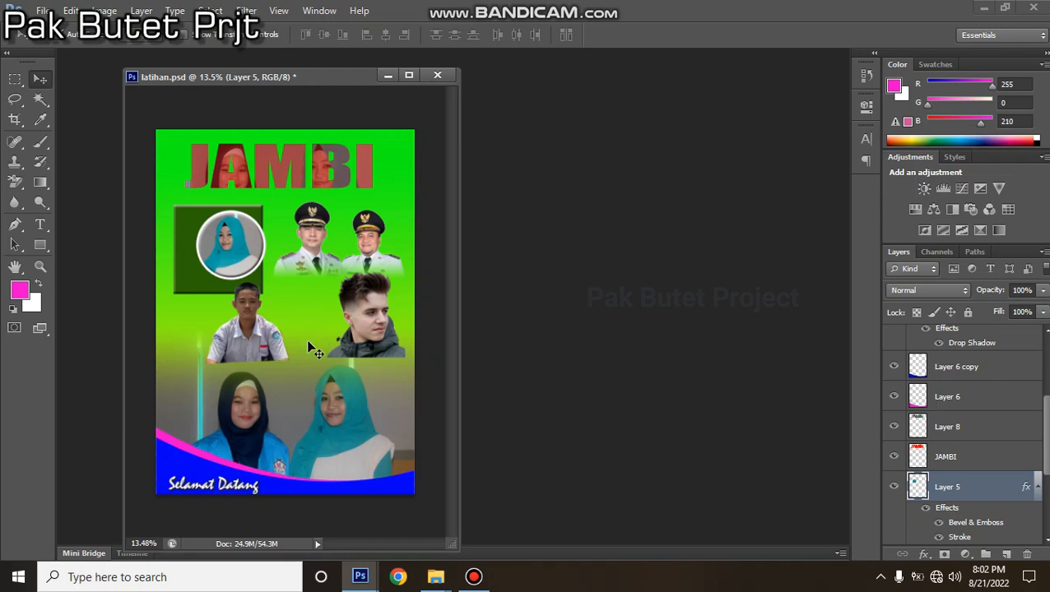
# Switch to File Explorer, open the Latihan7 folder inside 1. JPG, and show its files as extra large icons.
pyautogui.click(436, 579)
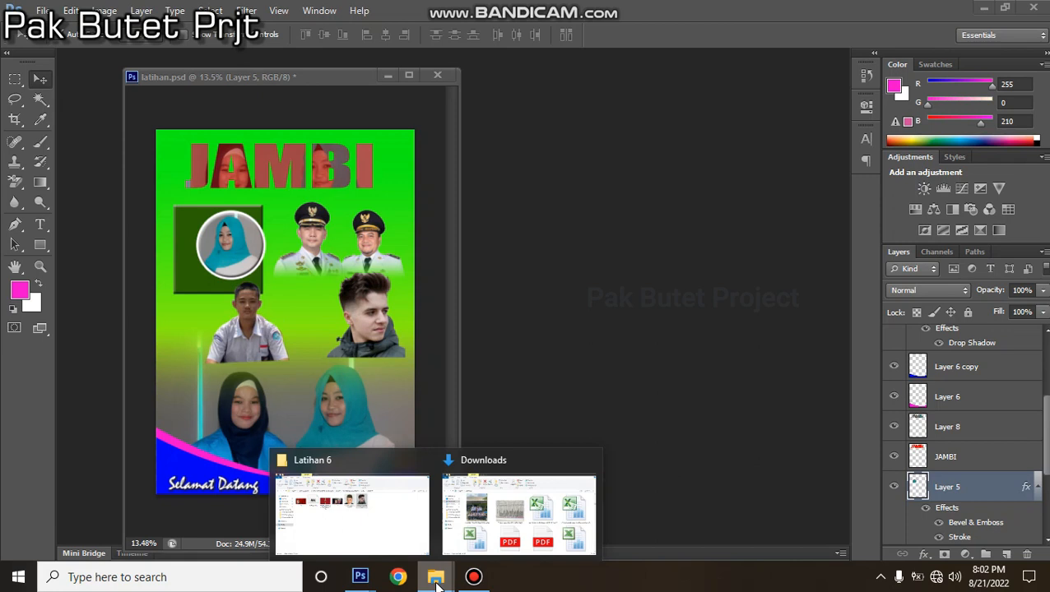
pyautogui.click(404, 502)
pyautogui.click(566, 373)
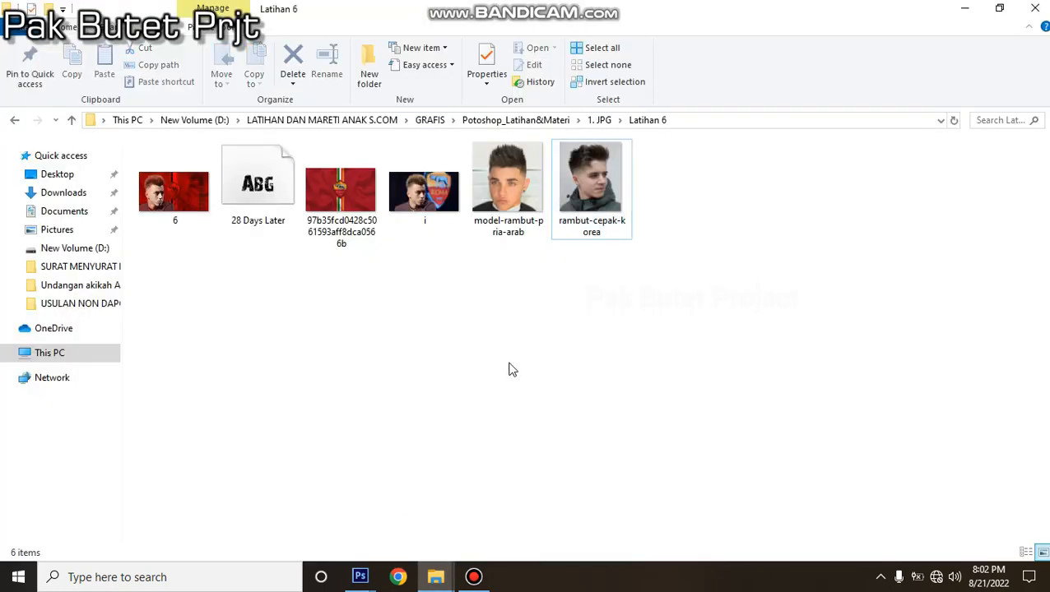
pyautogui.click(598, 121)
pyautogui.doubleClick(192, 263)
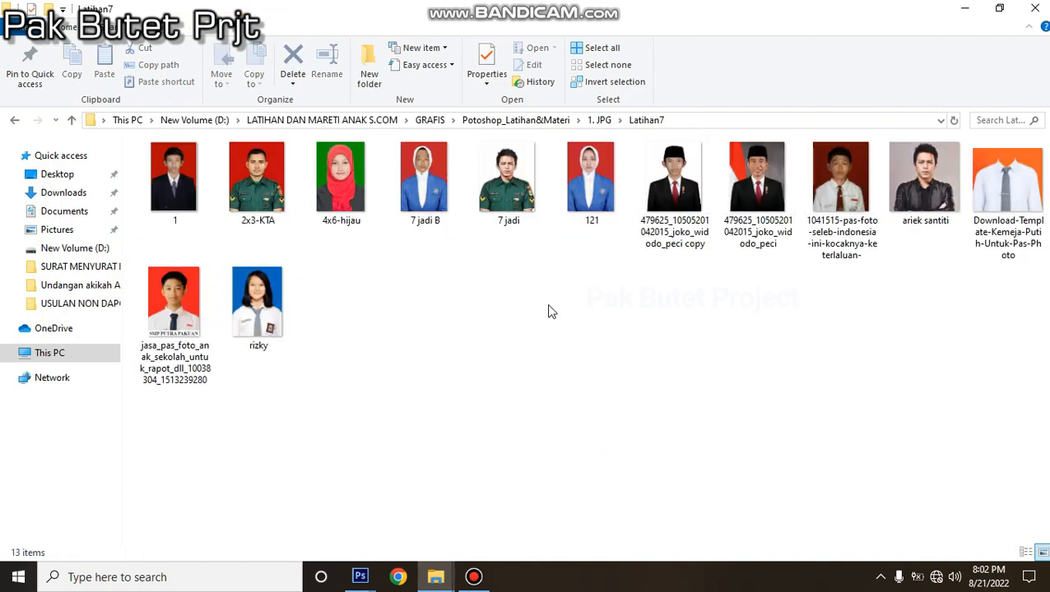
pyautogui.rightClick(484, 257)
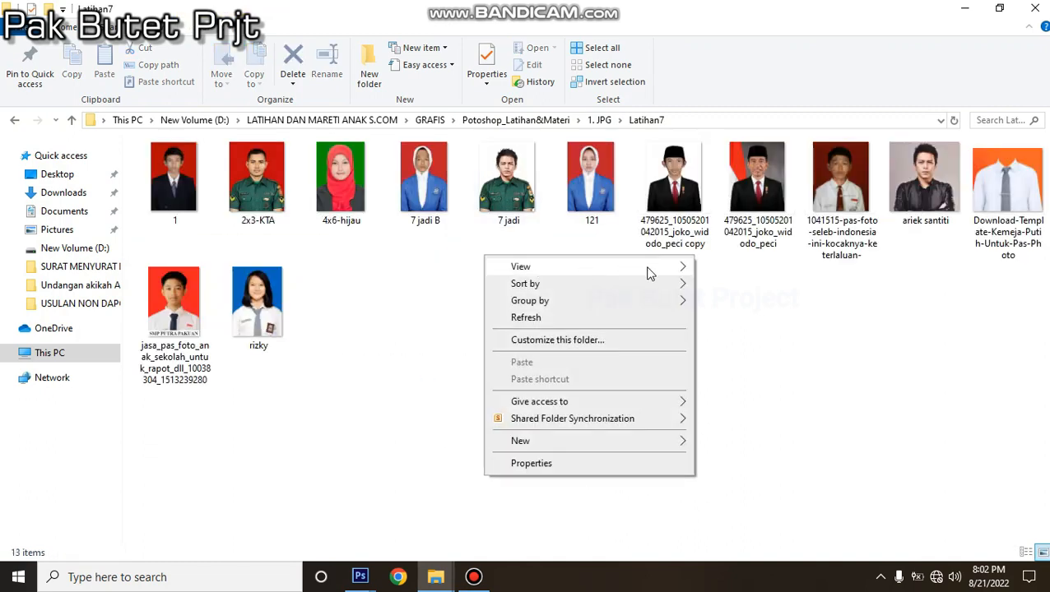
pyautogui.moveTo(648, 273)
pyautogui.click(731, 267)
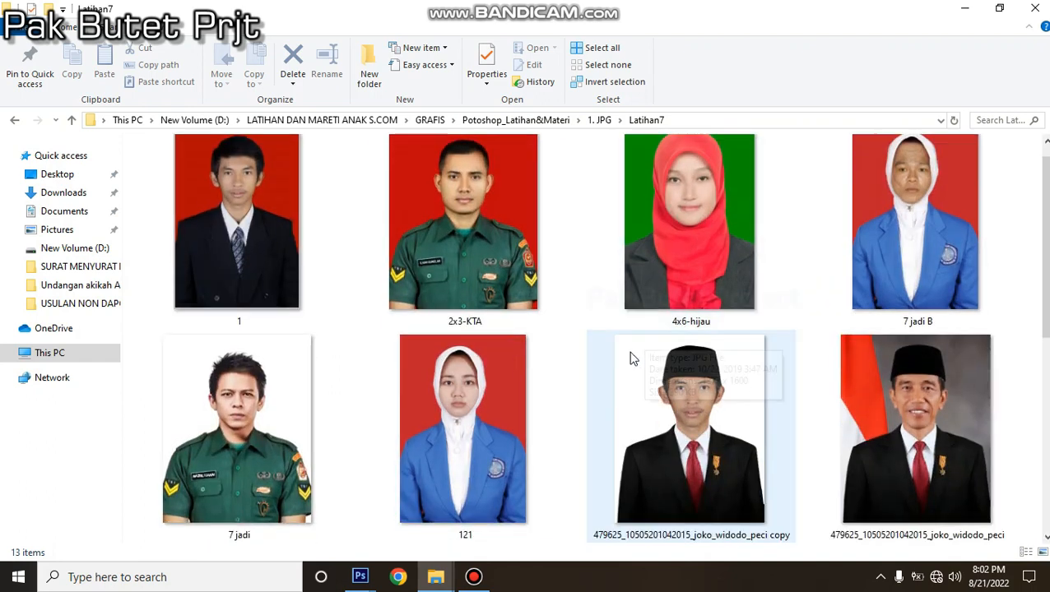
# Look through the portrait photos in the Latihan7 folder, including the 7 jadi and 121 pictures.
pyautogui.click(242, 436)
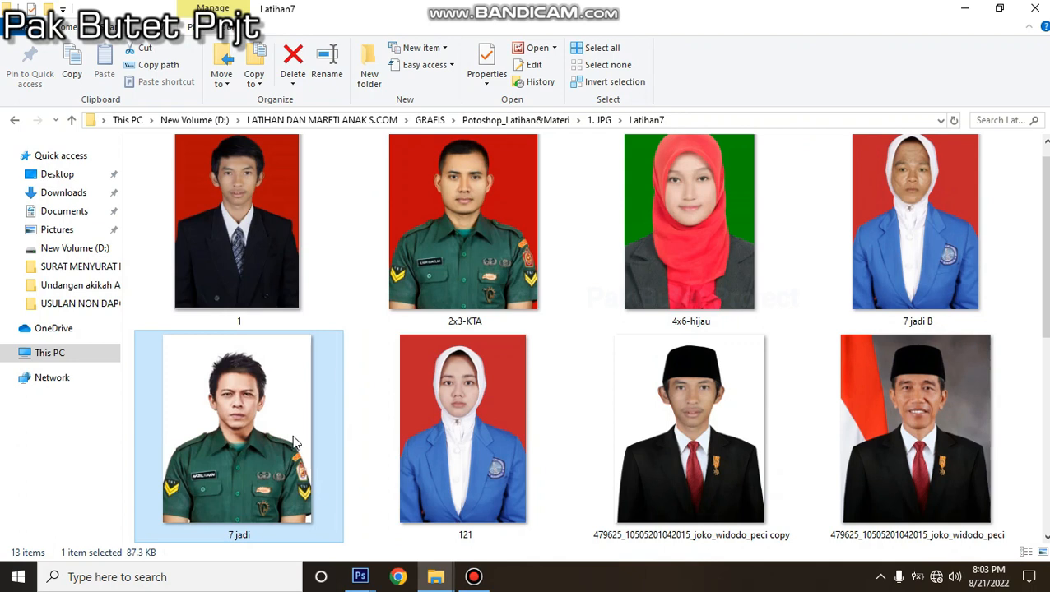
pyautogui.click(468, 444)
pyautogui.scroll(-2, 554, 405)
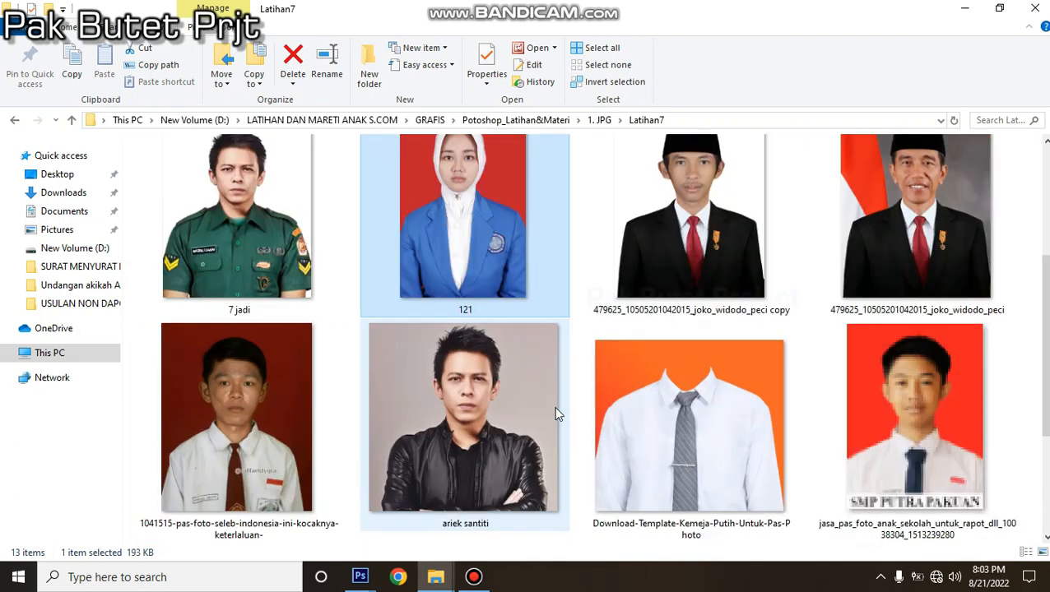
pyautogui.scroll(1, 539, 412)
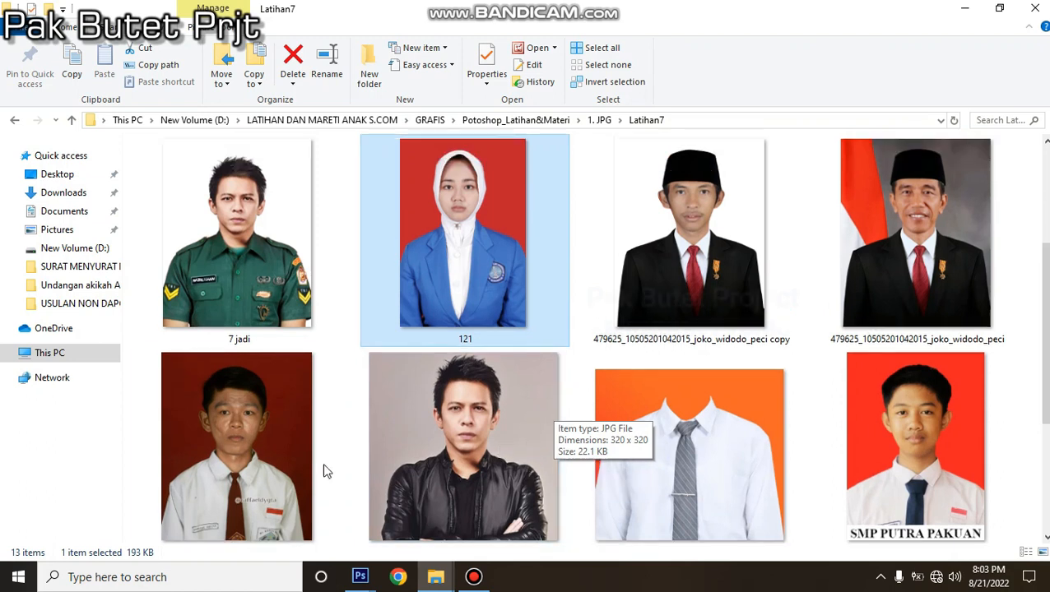
pyautogui.scroll(2, 933, 267)
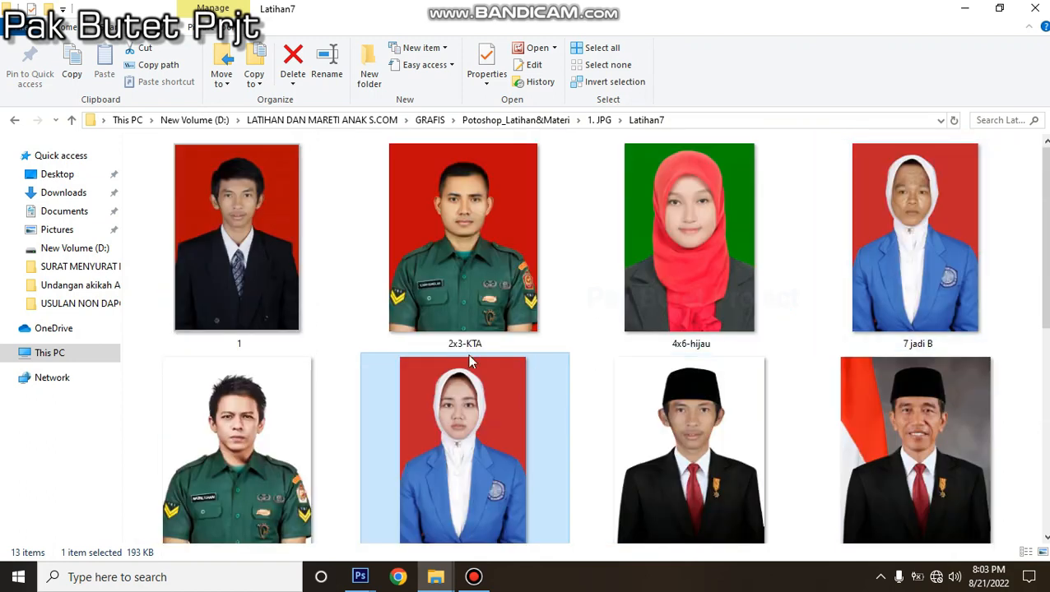
pyautogui.scroll(-1, 370, 438)
pyautogui.click(210, 443)
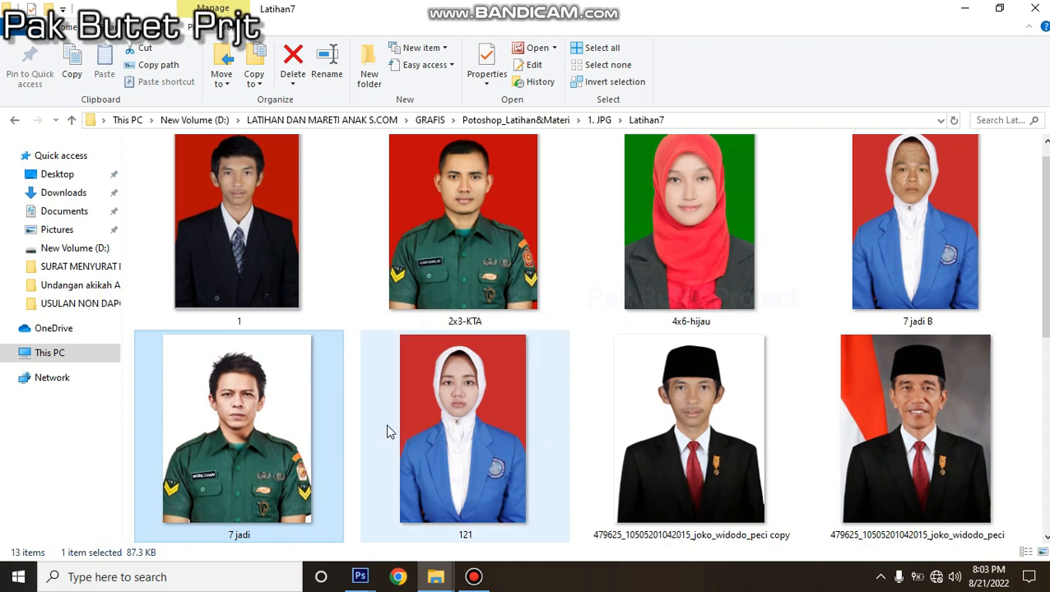
pyautogui.moveTo(386, 426)
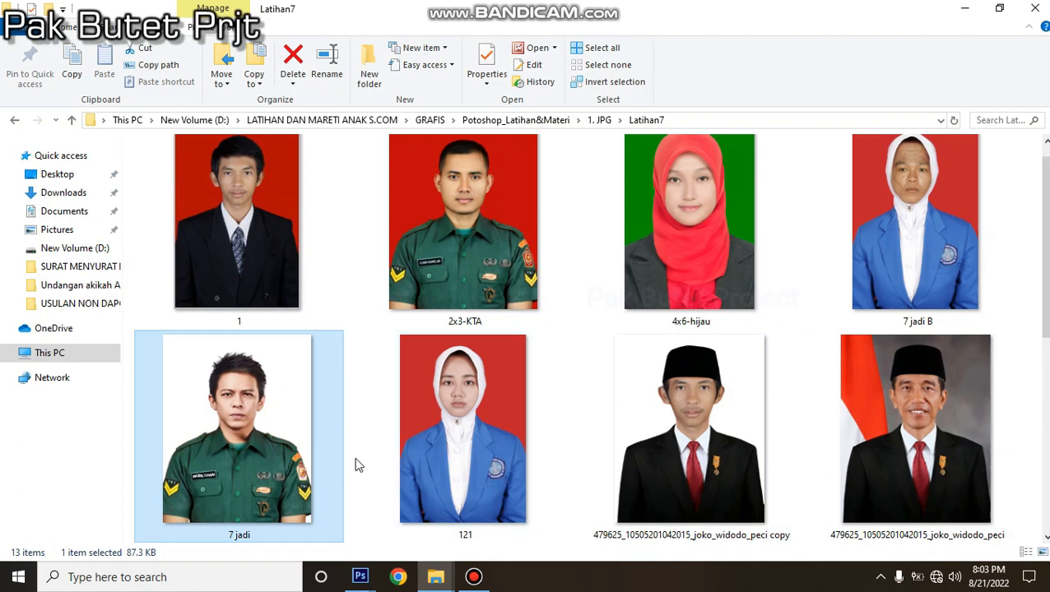
# View the 7 jadi portrait at full size and close the picture viewer.
pyautogui.doubleClick(260, 416)
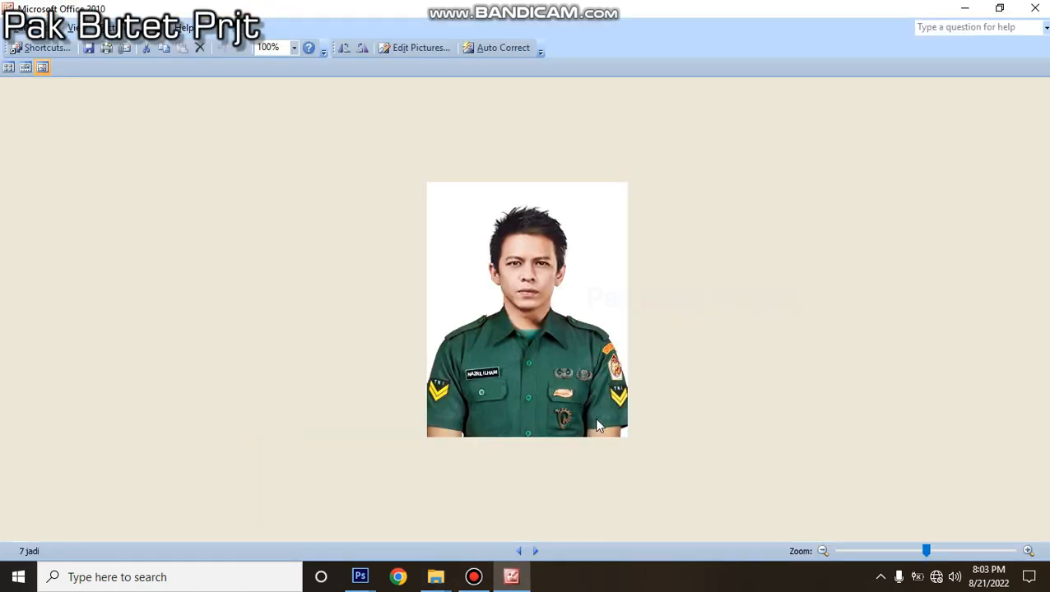
pyautogui.click(685, 434)
pyautogui.click(1035, 7)
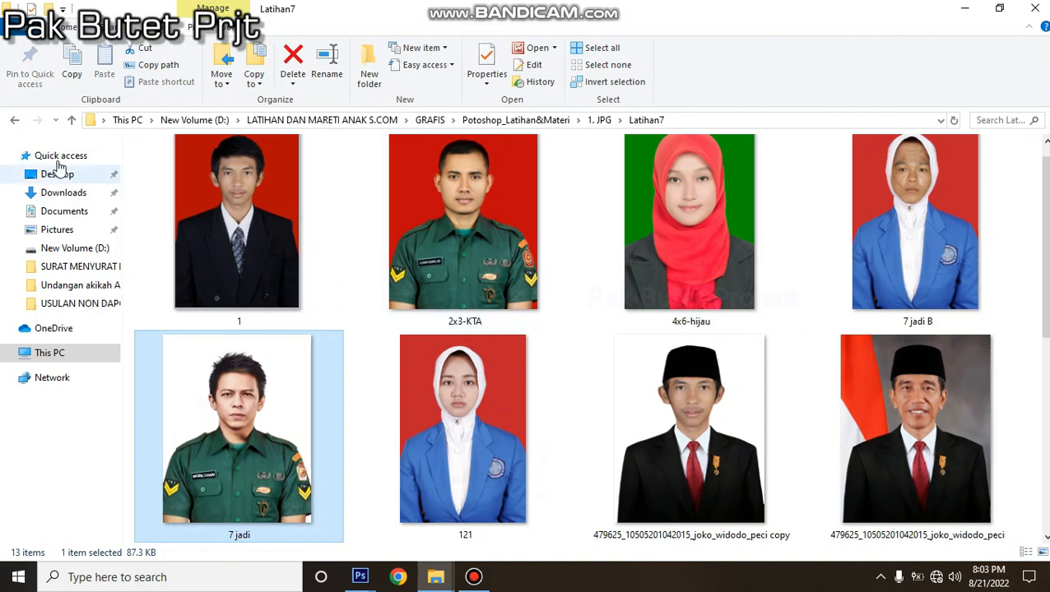
# Look into the Latihan 6 folder inside 1. JPG and open the Latihan 3 folder instead.
pyautogui.click(14, 120)
pyautogui.click(200, 250)
pyautogui.doubleClick(202, 251)
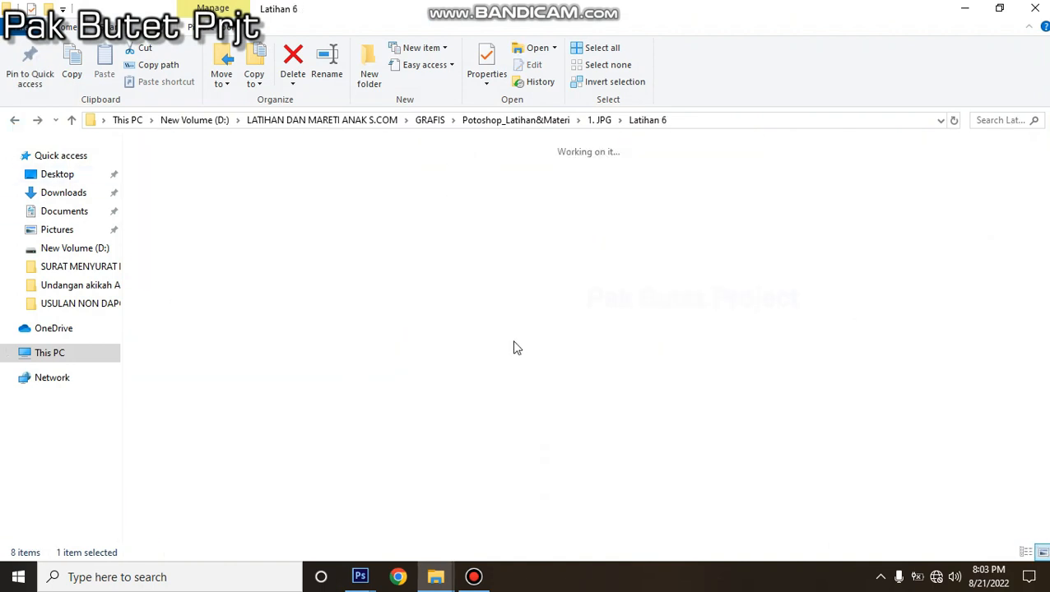
pyautogui.hotkey('alt', 'Left')
pyautogui.doubleClick(190, 199)
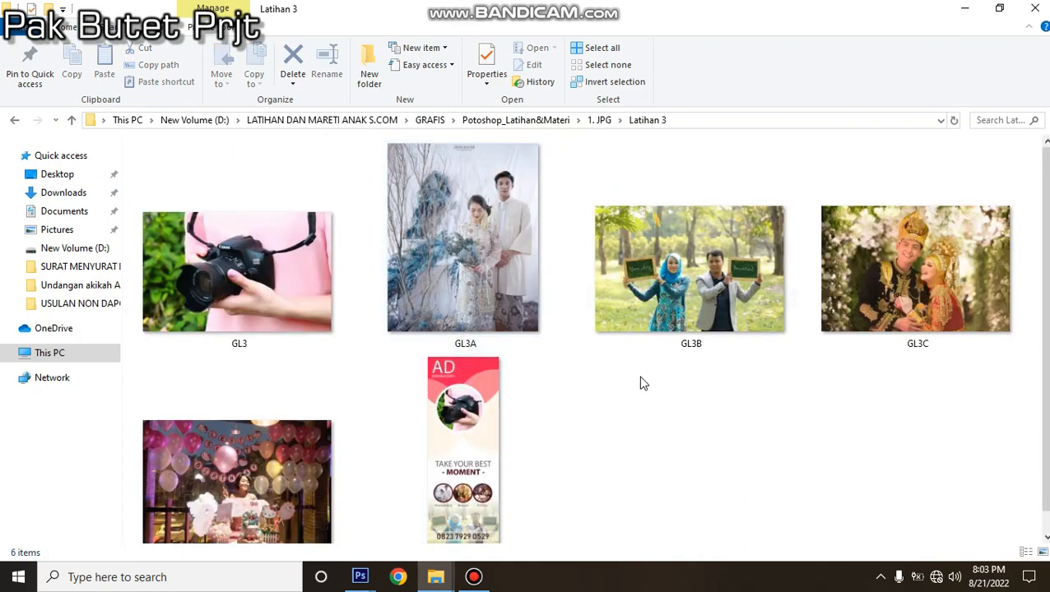
# View the finished Latihan 3 banner image in the picture viewer and close it.
pyautogui.scroll(-1, 682, 423)
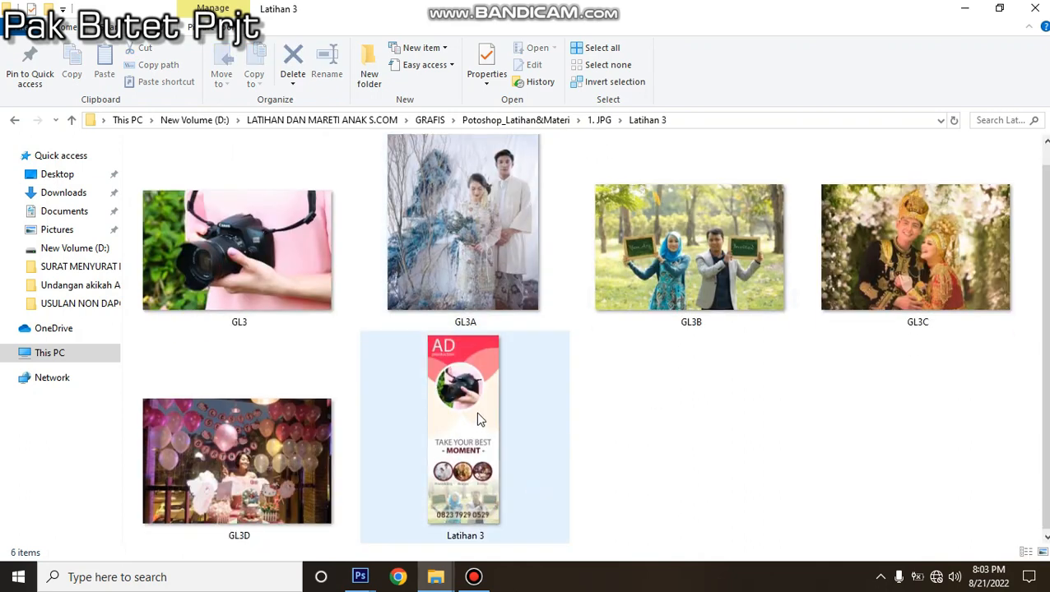
pyautogui.click(474, 411)
pyautogui.rightClick(462, 402)
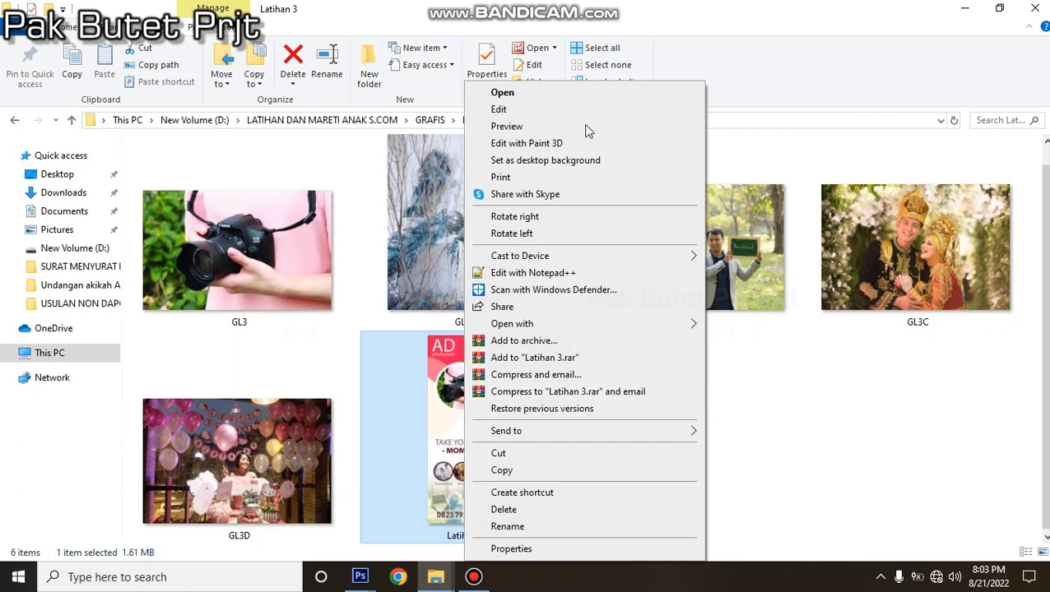
pyautogui.click(540, 109)
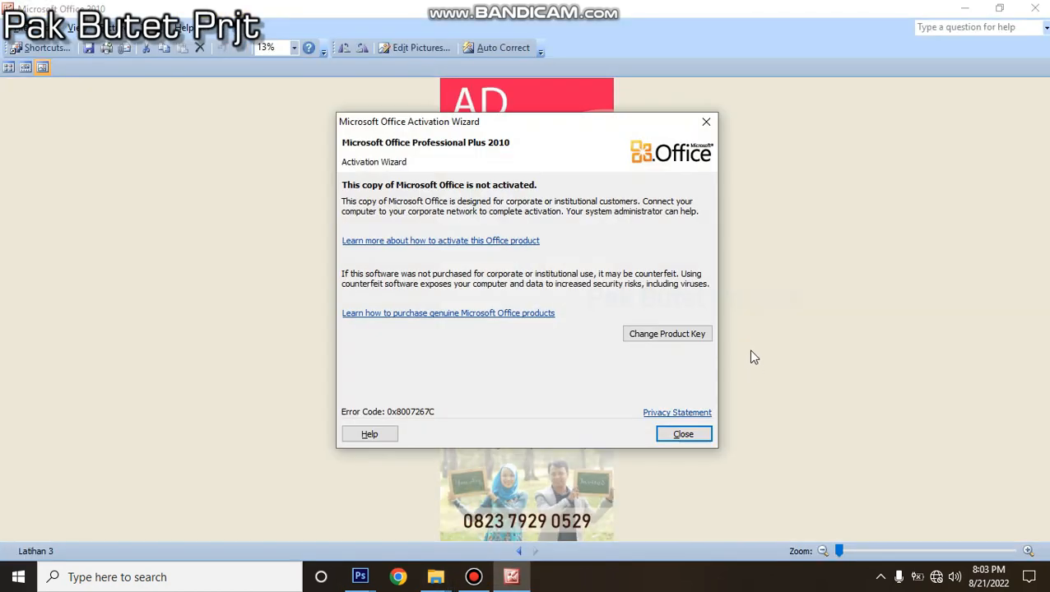
pyautogui.click(693, 436)
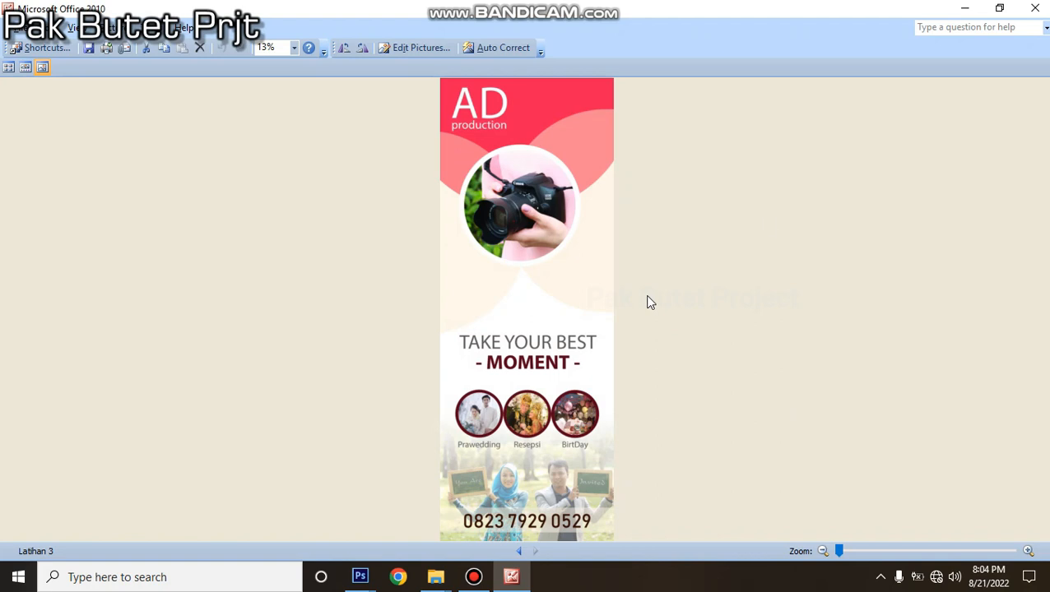
pyautogui.click(1036, 8)
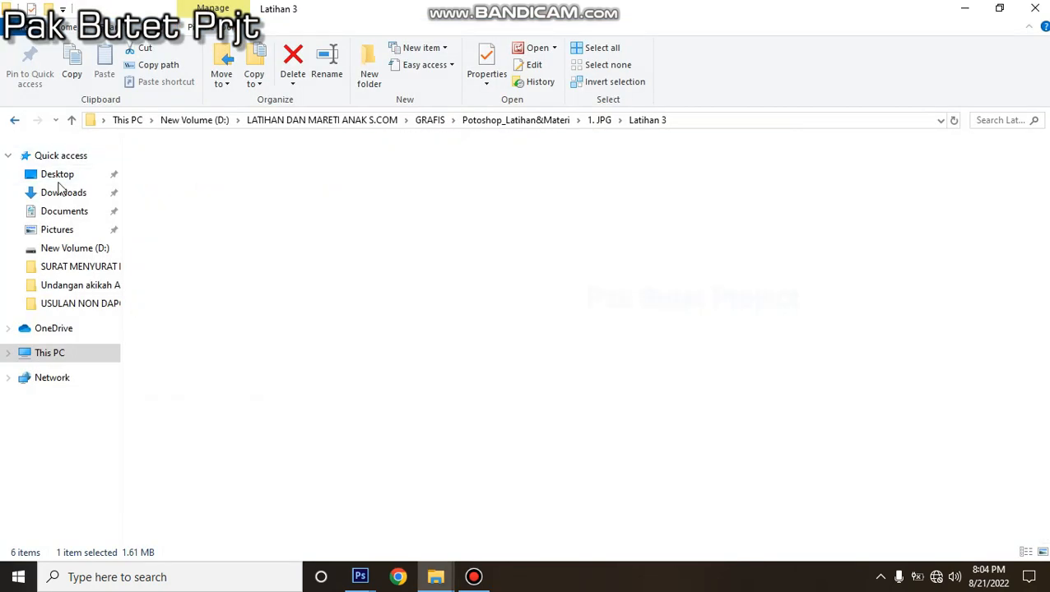
# Look over the banner material in the Latihan 4 folder and open the Latihan 5 folder.
pyautogui.doubleClick(191, 215)
pyautogui.scroll(-1, 450, 419)
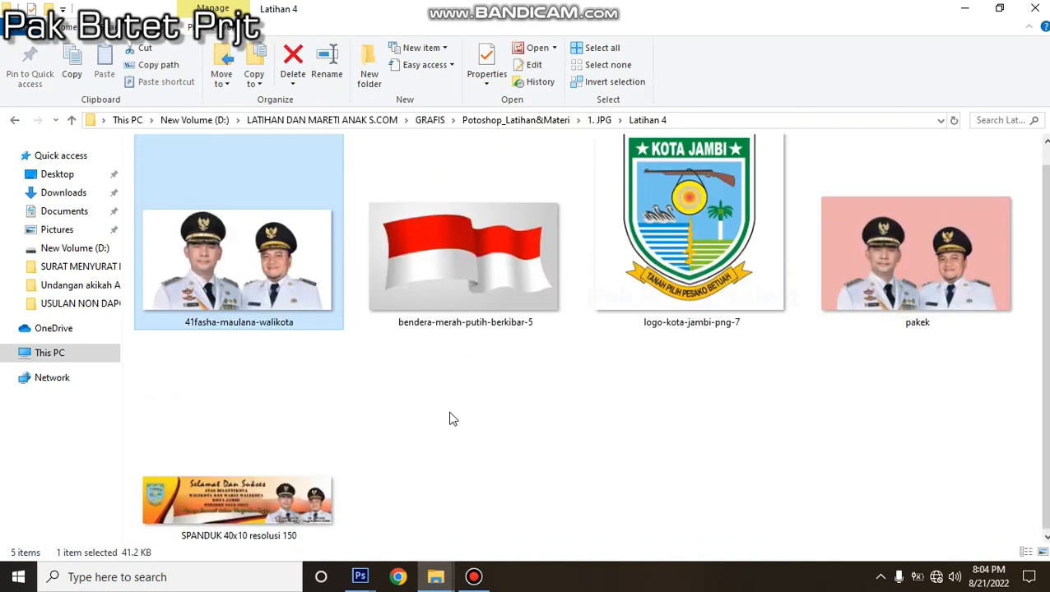
pyautogui.click(13, 119)
pyautogui.click(194, 234)
pyautogui.doubleClick(195, 238)
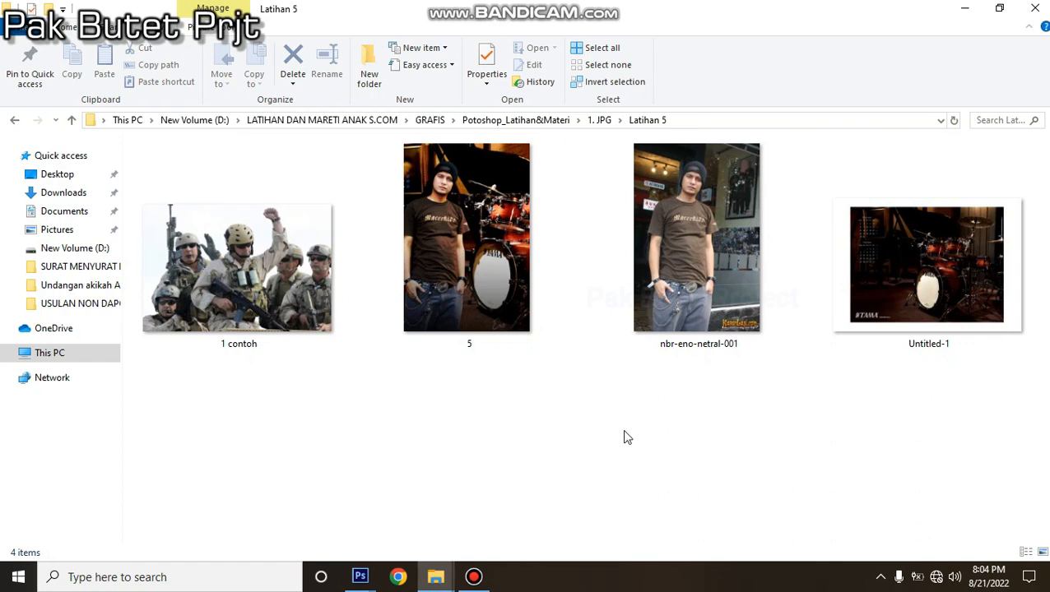
# Compare the nbr-eno-netral-001 photo with the Untitled-1 drum picture in the Latihan 5 folder.
pyautogui.click(691, 284)
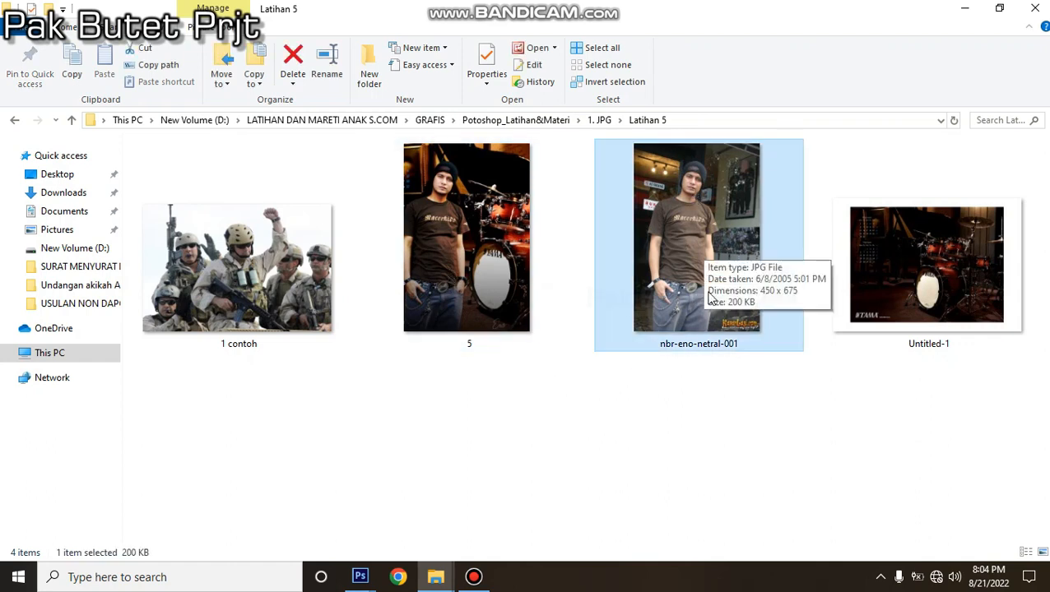
pyautogui.click(925, 311)
pyautogui.click(712, 288)
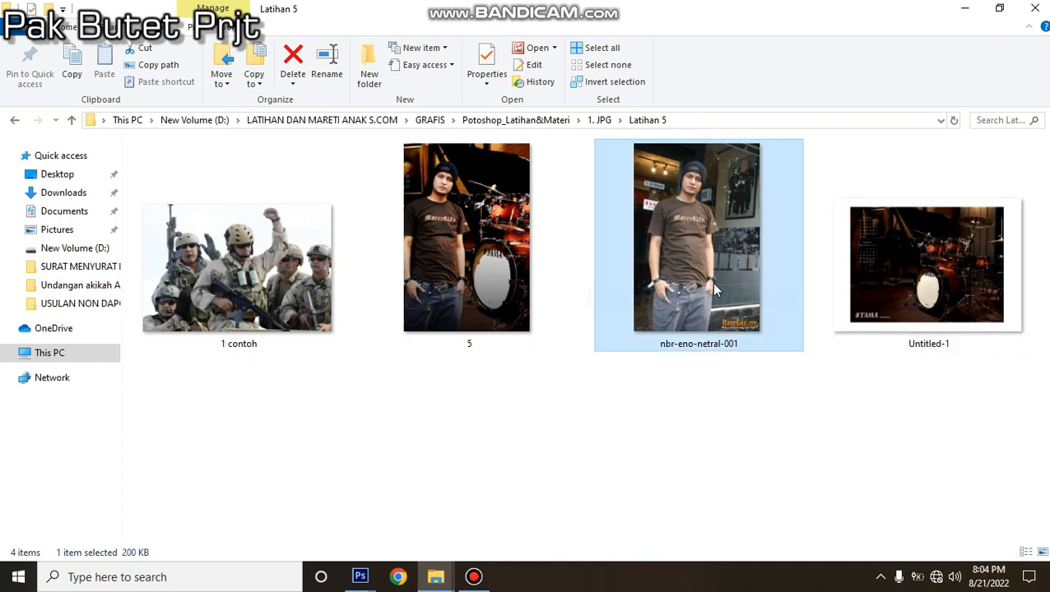
pyautogui.rightClick(548, 401)
pyautogui.click(513, 439)
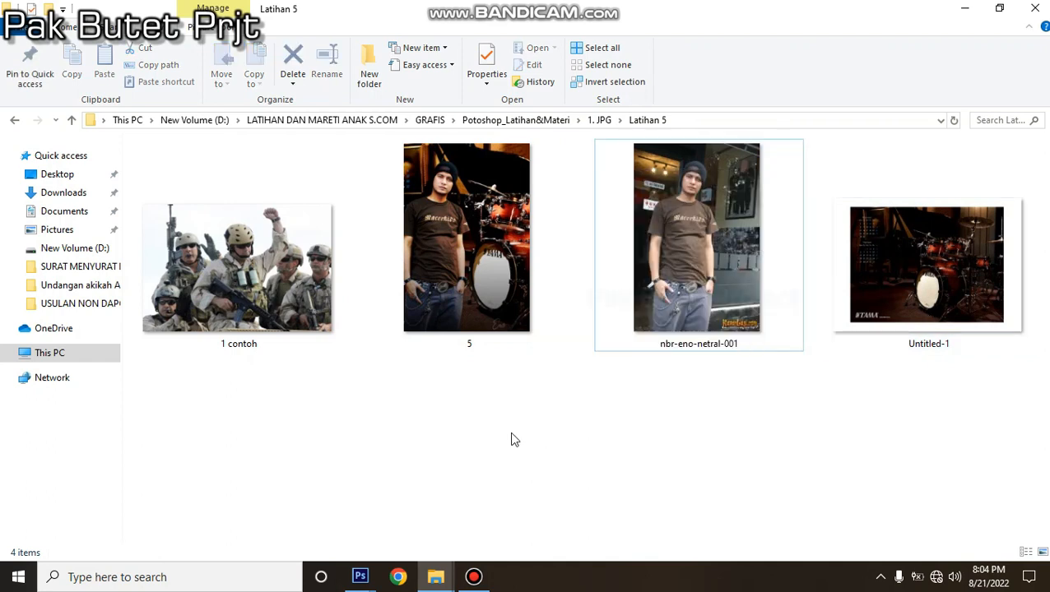
pyautogui.click(473, 576)
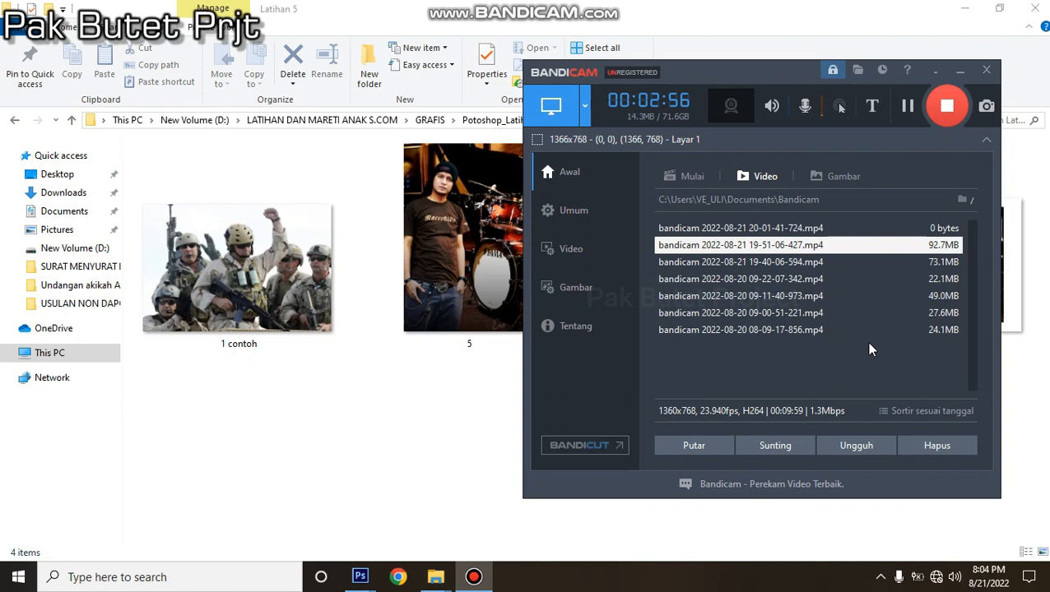
pyautogui.click(959, 71)
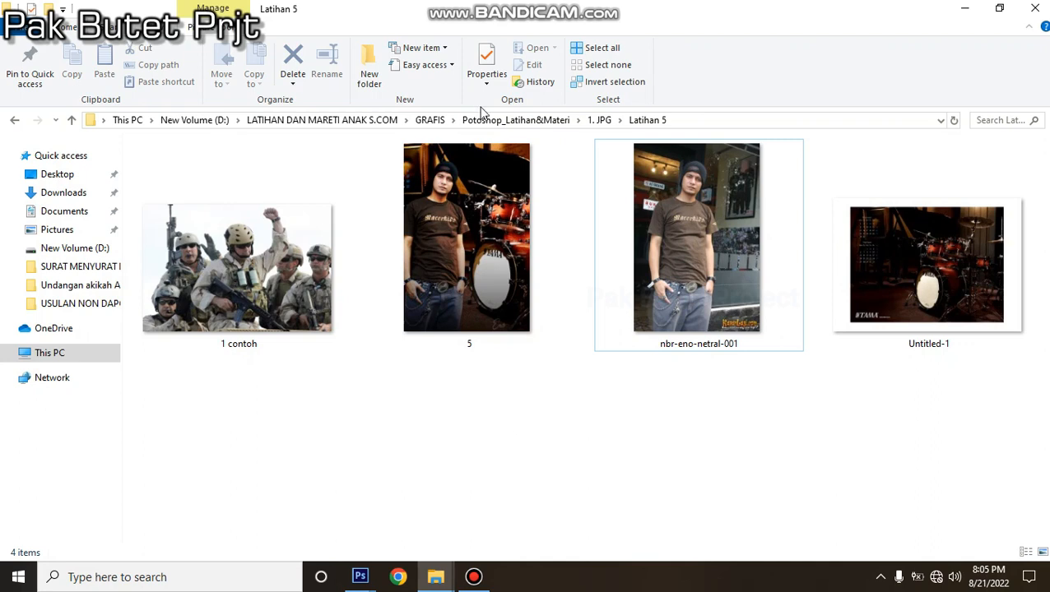
# Switch to latihan.psd in Photoshop and shift the round portrait left and slightly down to centre it in its square frame.
pyautogui.click(359, 575)
pyautogui.click(318, 517)
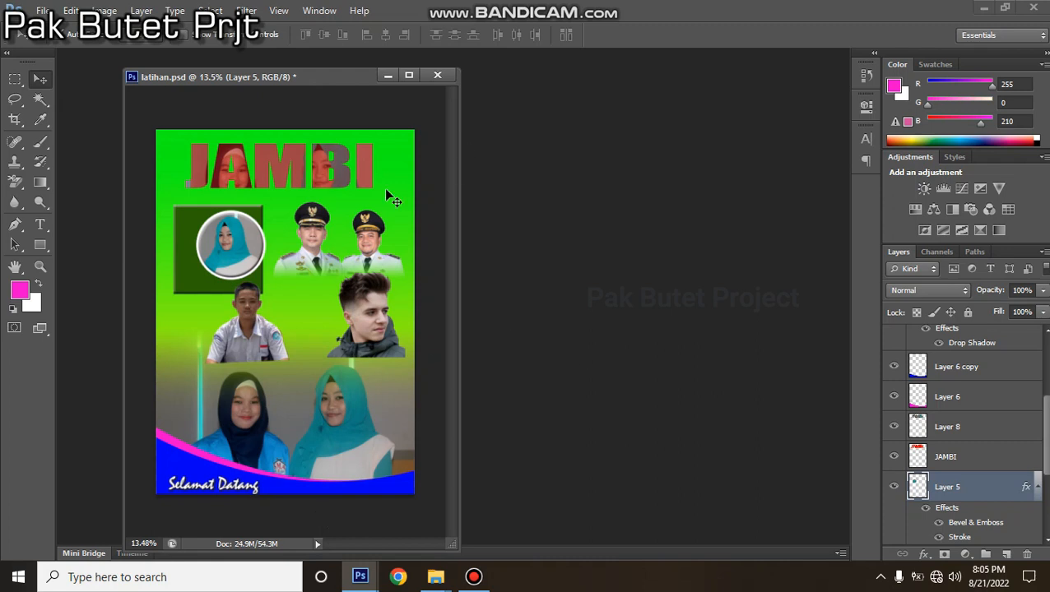
pyautogui.moveTo(243, 240); pyautogui.dragTo(212, 247)
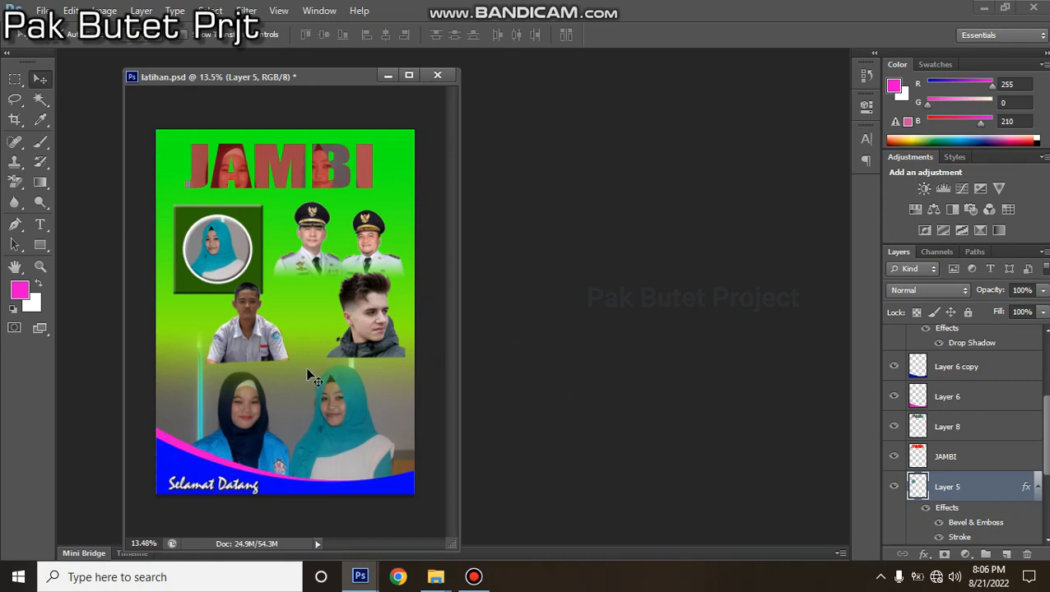
pyautogui.hotkey('ctrl', 'n')
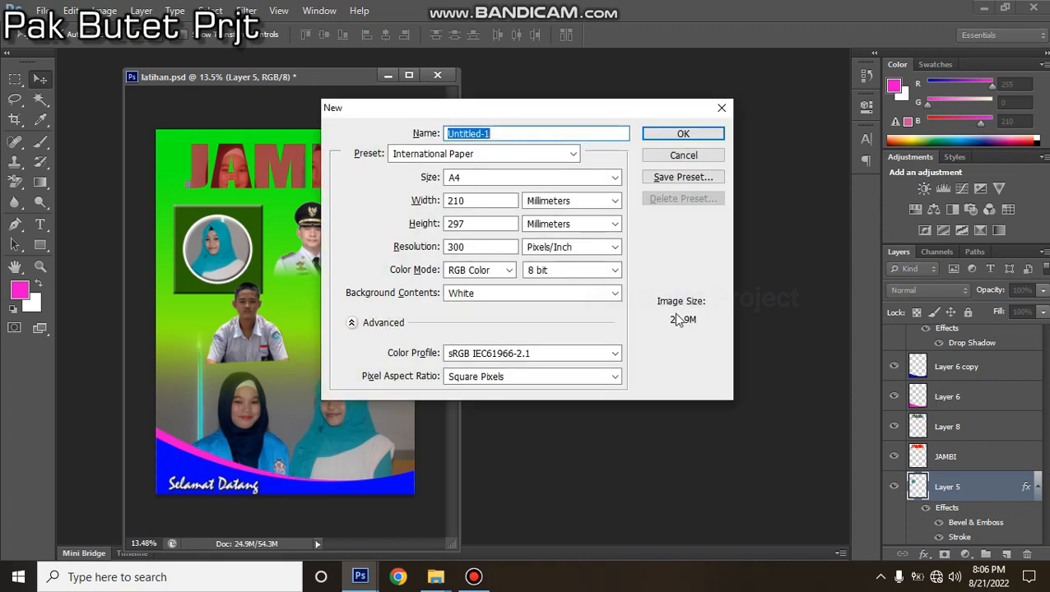
pyautogui.click(692, 158)
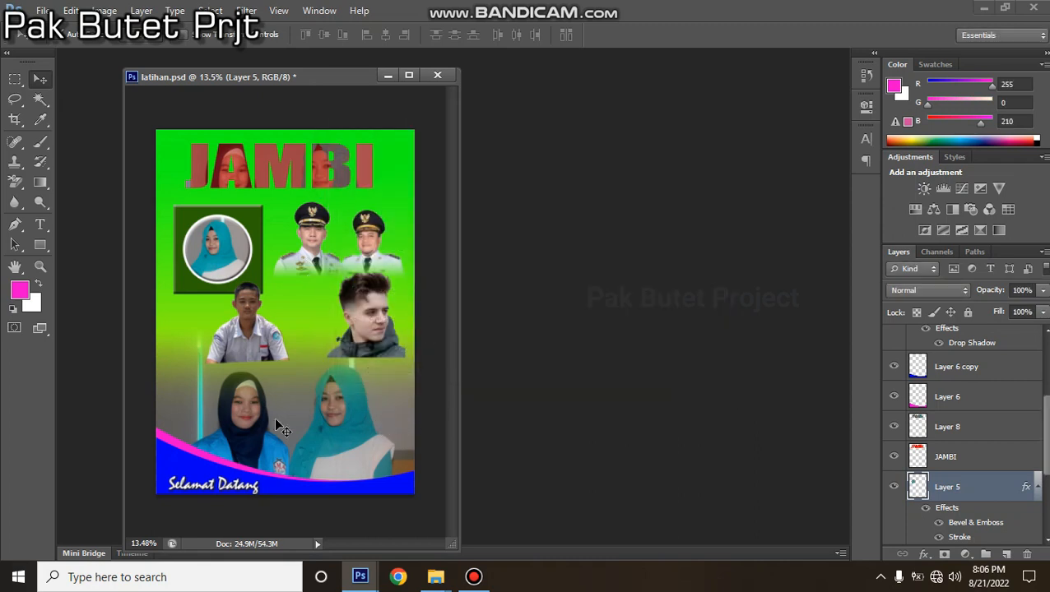
# Draw a closed curved Pen path from above the JAMBI title down past the poster's right edge, enclosing its upper-right area.
pyautogui.press('p')
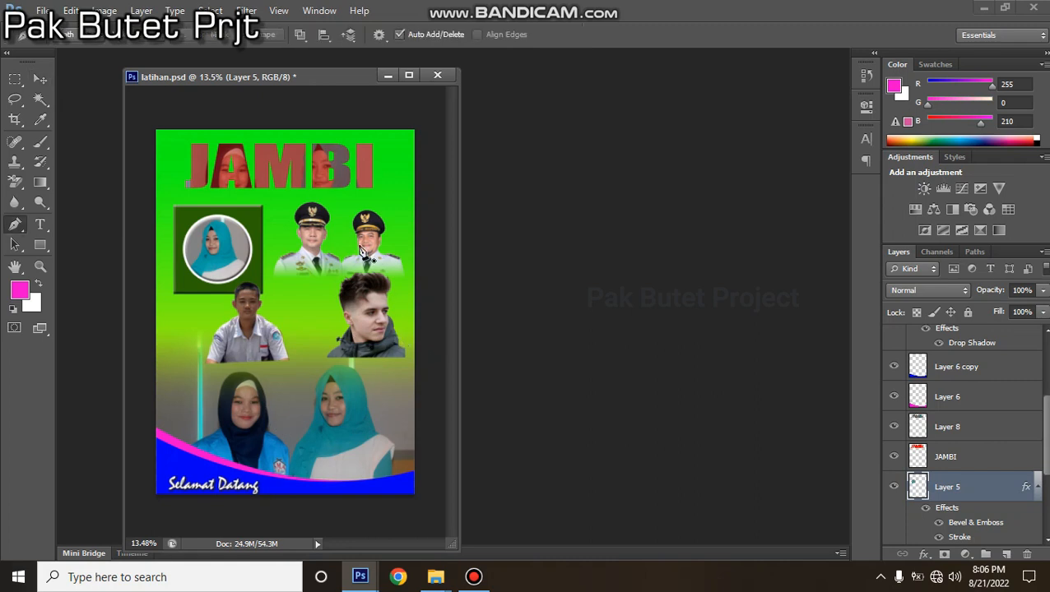
pyautogui.click(232, 120)
pyautogui.moveTo(262, 198); pyautogui.dragTo(339, 245)
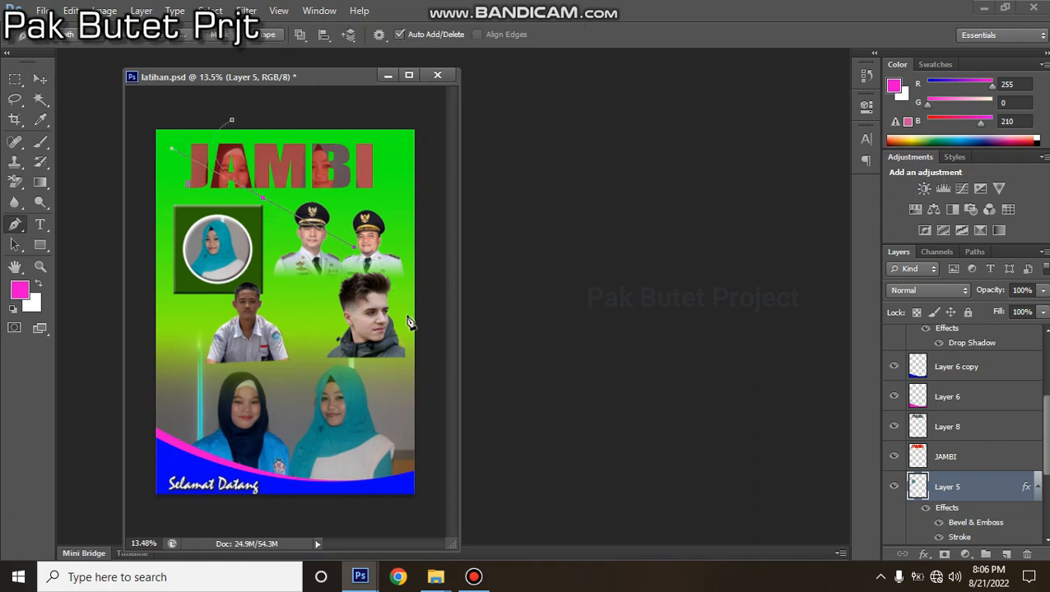
pyautogui.moveTo(430, 369); pyautogui.dragTo(431, 478)
pyautogui.scroll(-4, 433, 480)
pyautogui.scroll(1, 404, 398)
pyautogui.moveTo(416, 327); pyautogui.dragTo(415, 312)
pyautogui.click(395, 177)
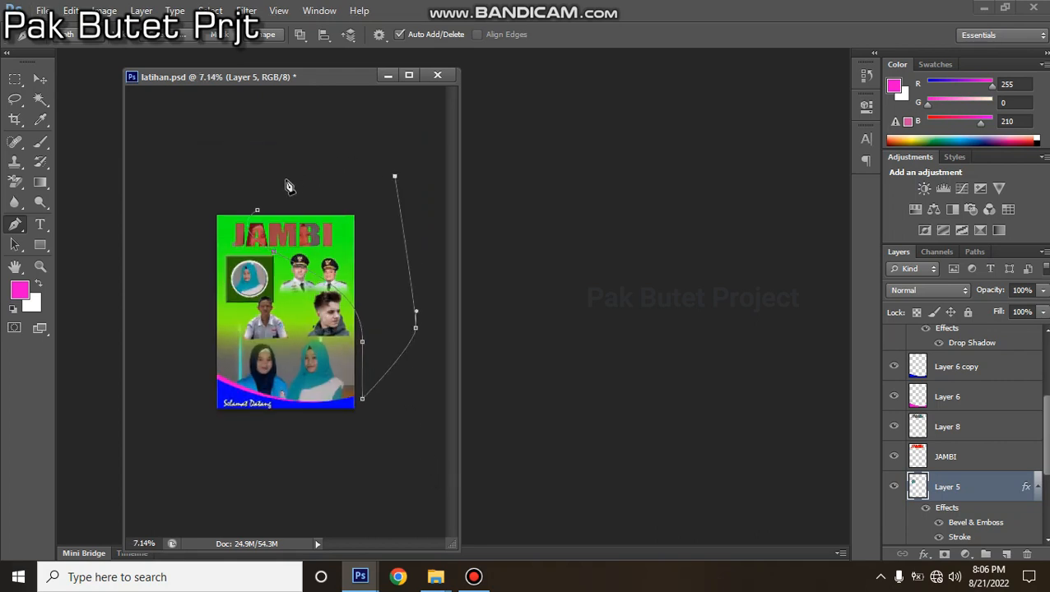
pyautogui.click(258, 211)
# Convert the path to an anti-aliased selection with a 1-pixel feather, fill it with magenta on a new layer and deselect.
pyautogui.rightClick(318, 240)
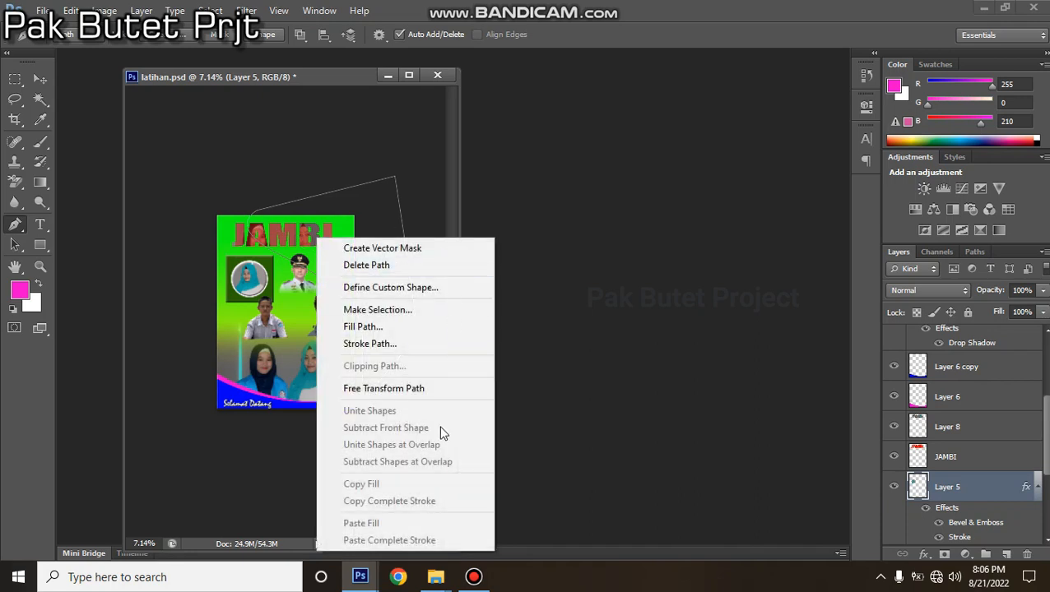
pyautogui.click(404, 310)
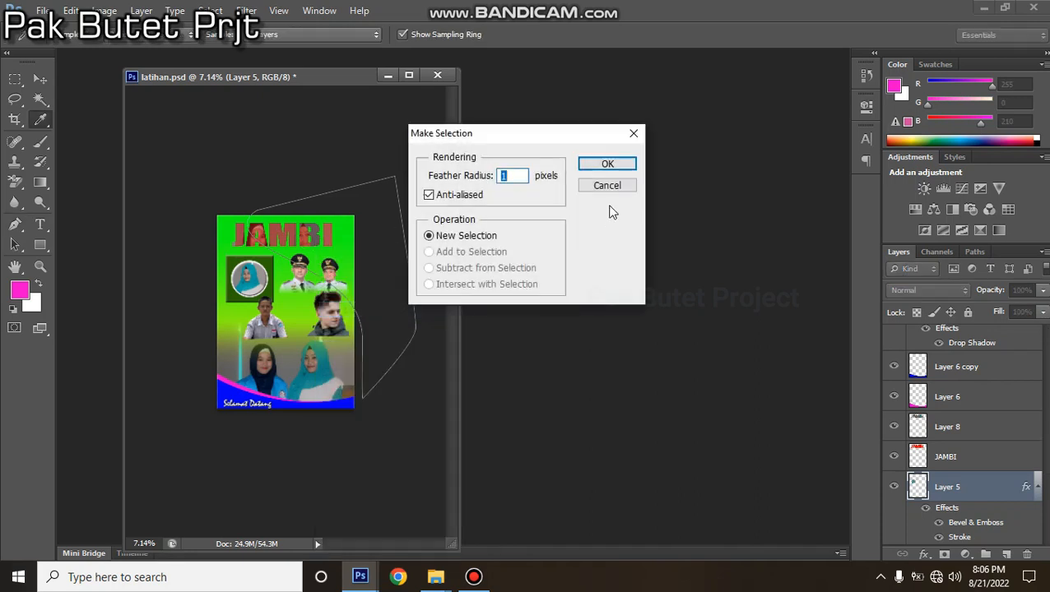
pyautogui.click(606, 163)
pyautogui.click(1006, 554)
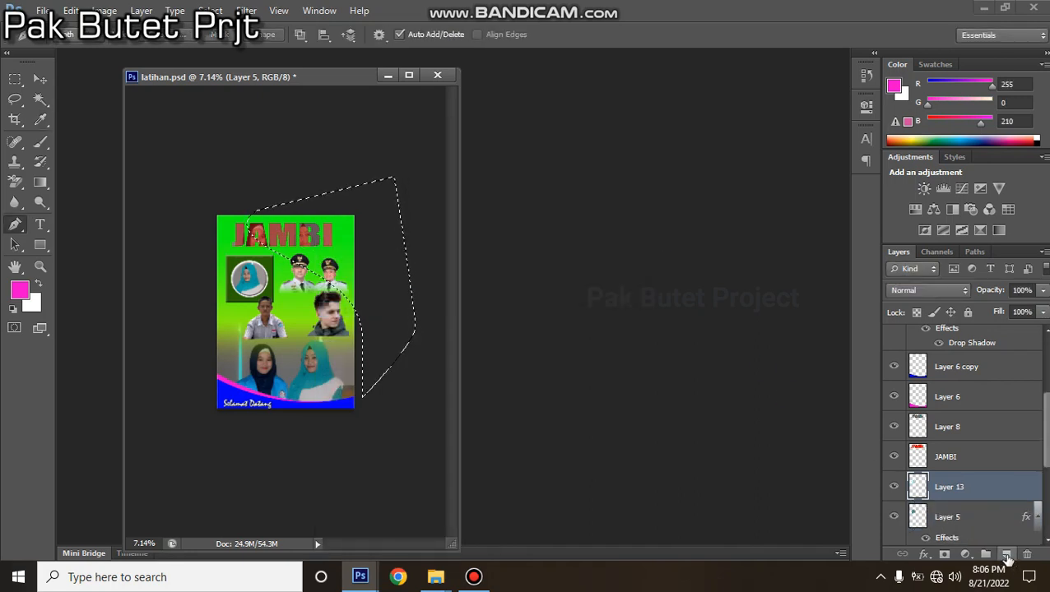
pyautogui.hotkey('alt', 'BackSpace')
pyautogui.hotkey('ctrl', 'd')
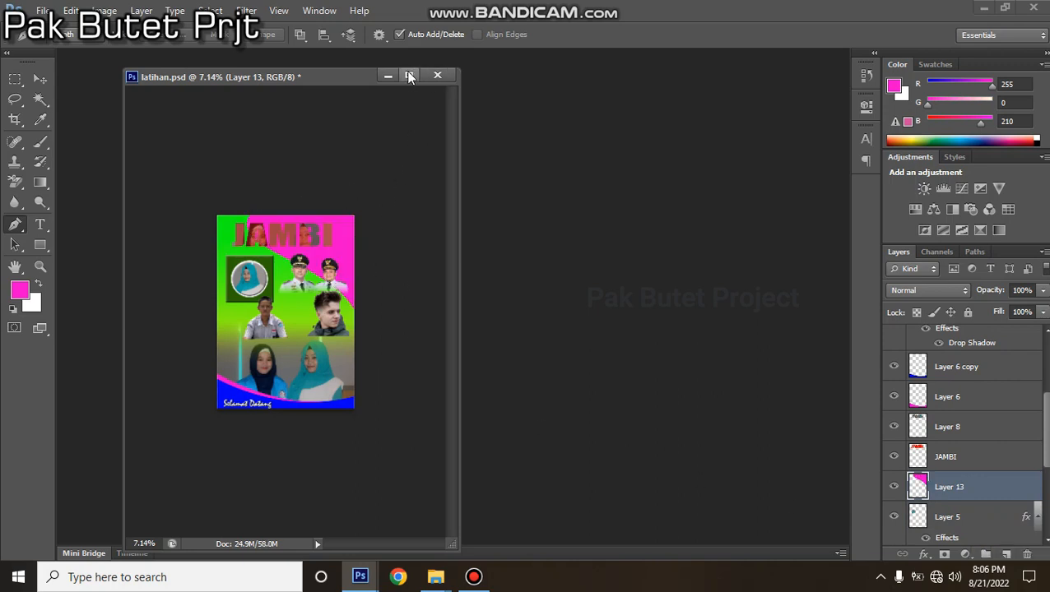
# Move the cut-out of the two uniformed officials up and slightly right onto the magenta shape, overlapping the JAMBI title.
pyautogui.press('f')
pyautogui.scroll(4, 539, 347)
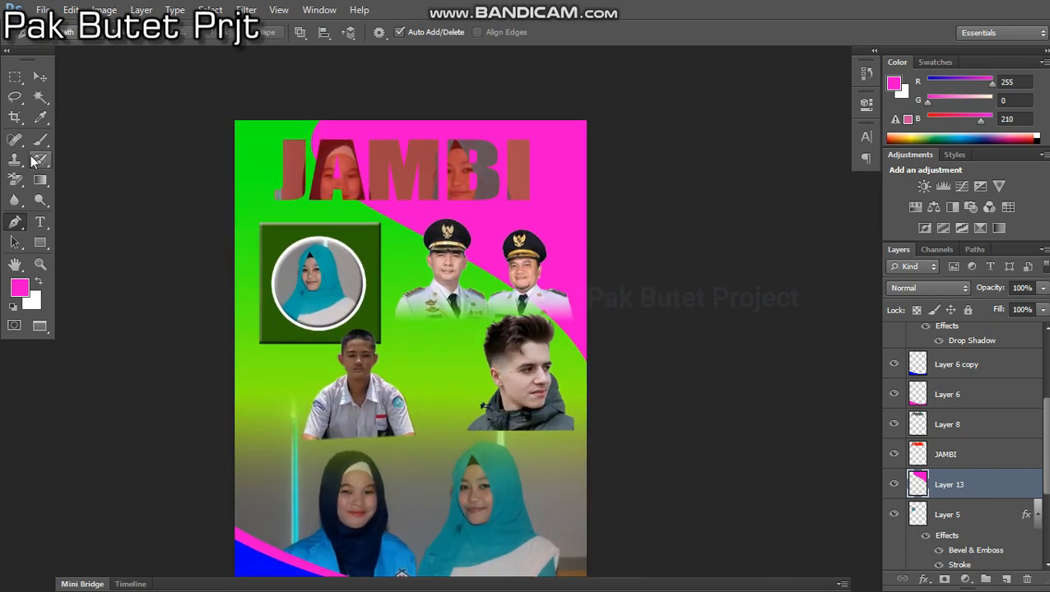
pyautogui.click(40, 76)
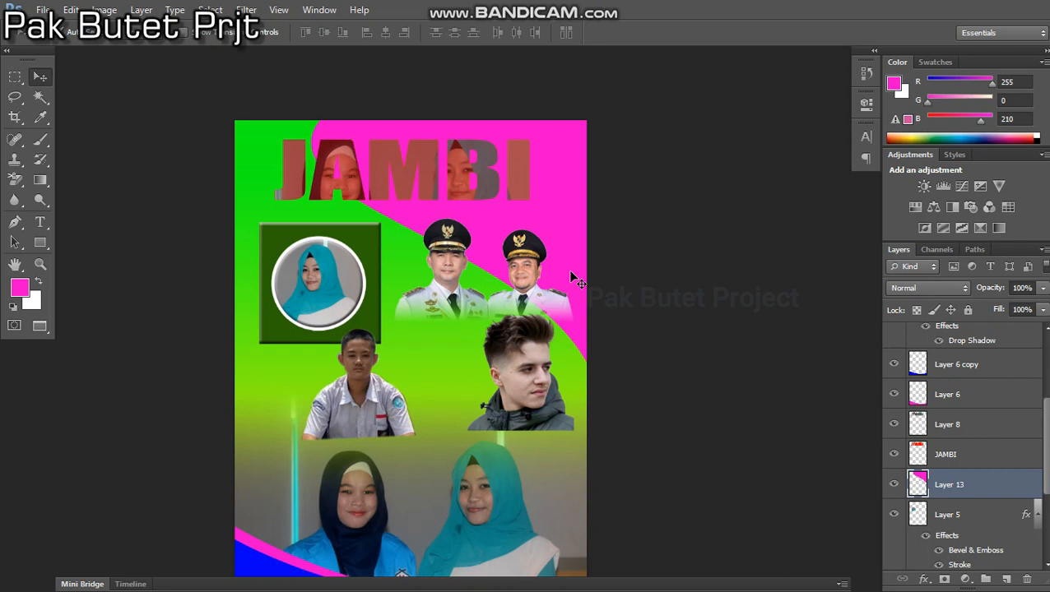
pyautogui.moveTo(526, 270); pyautogui.dragTo(539, 218)
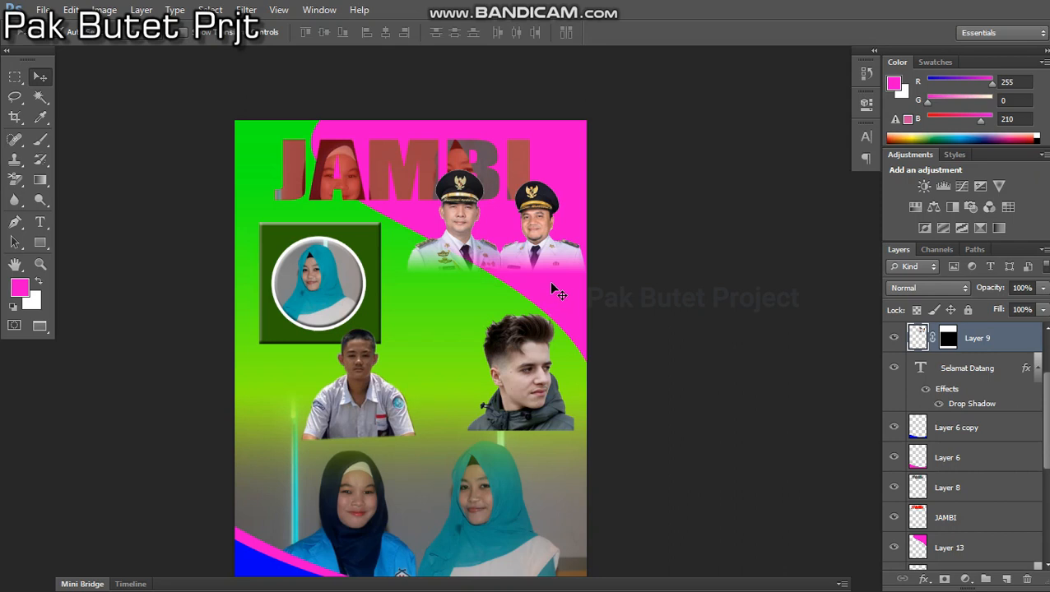
# Review the whole poster in full-screen mode and return to the floating document window.
pyautogui.press('f')
pyautogui.press('f')
pyautogui.press('f')
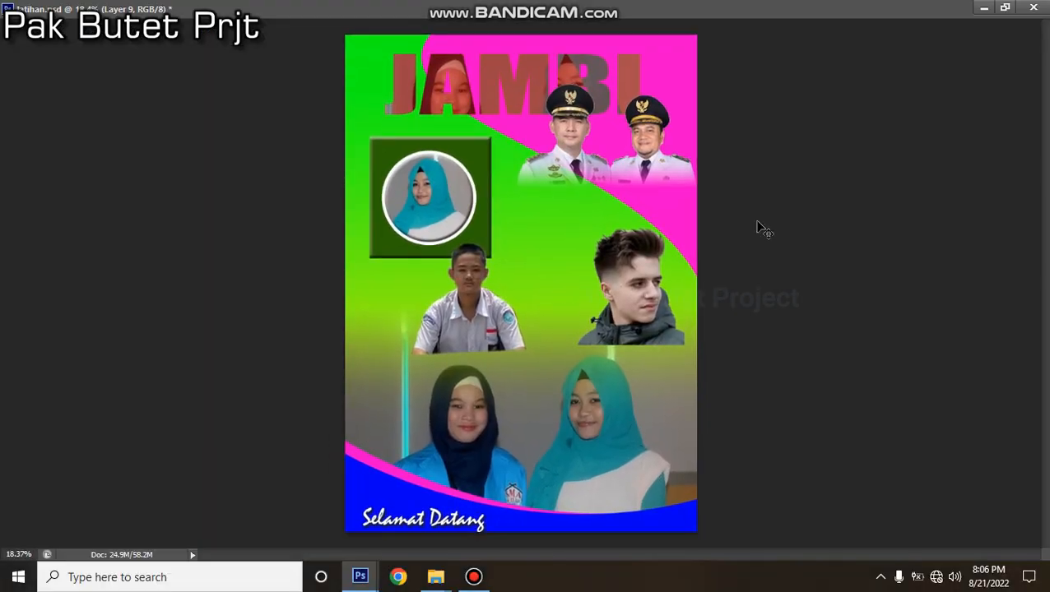
pyautogui.click(1005, 9)
pyautogui.scroll(-2, 309, 288)
pyautogui.scroll(3, 310, 302)
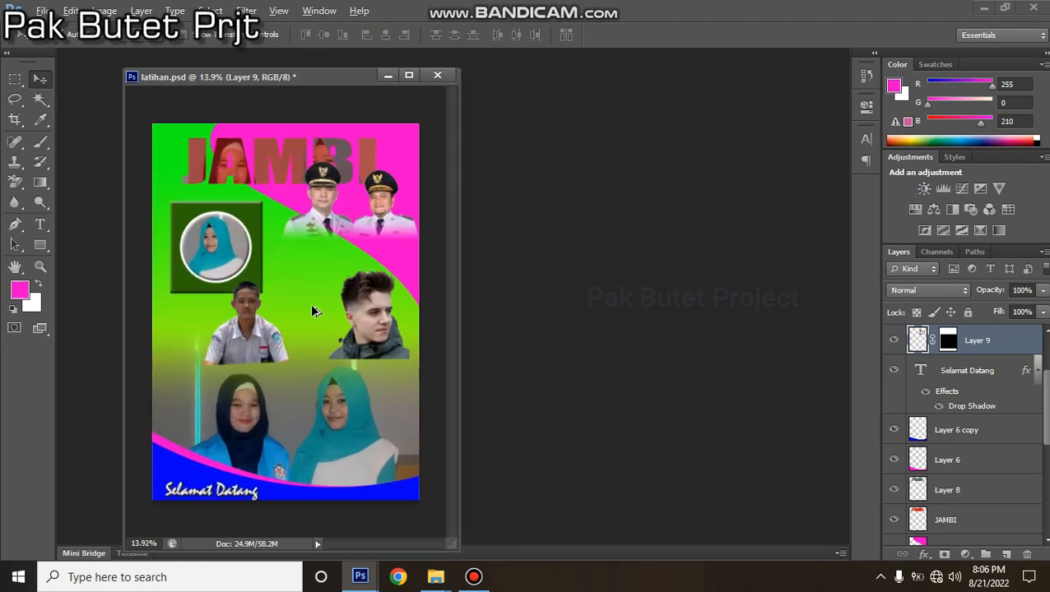
pyautogui.press('alt')
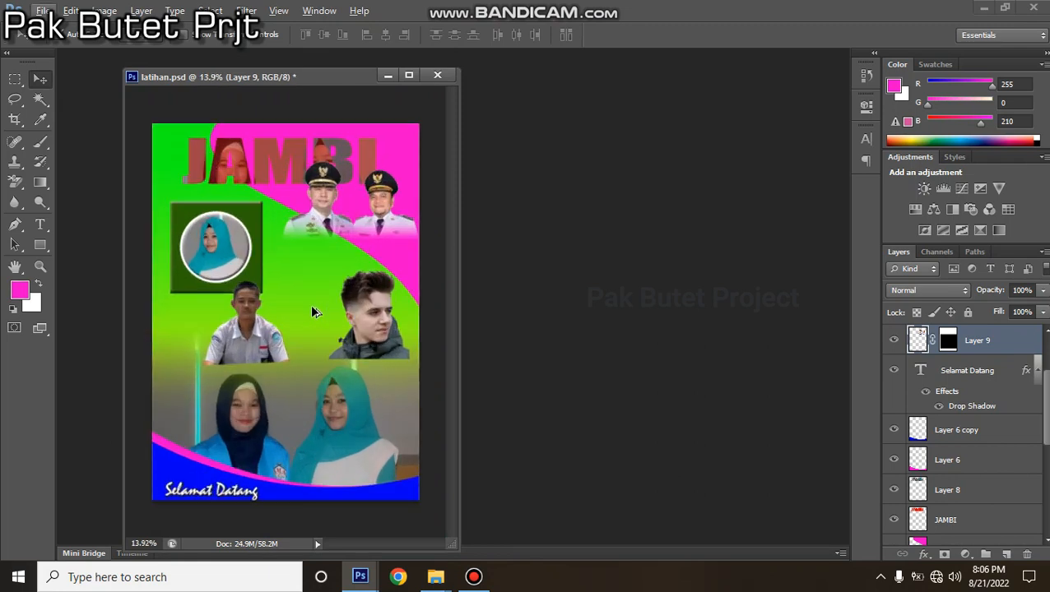